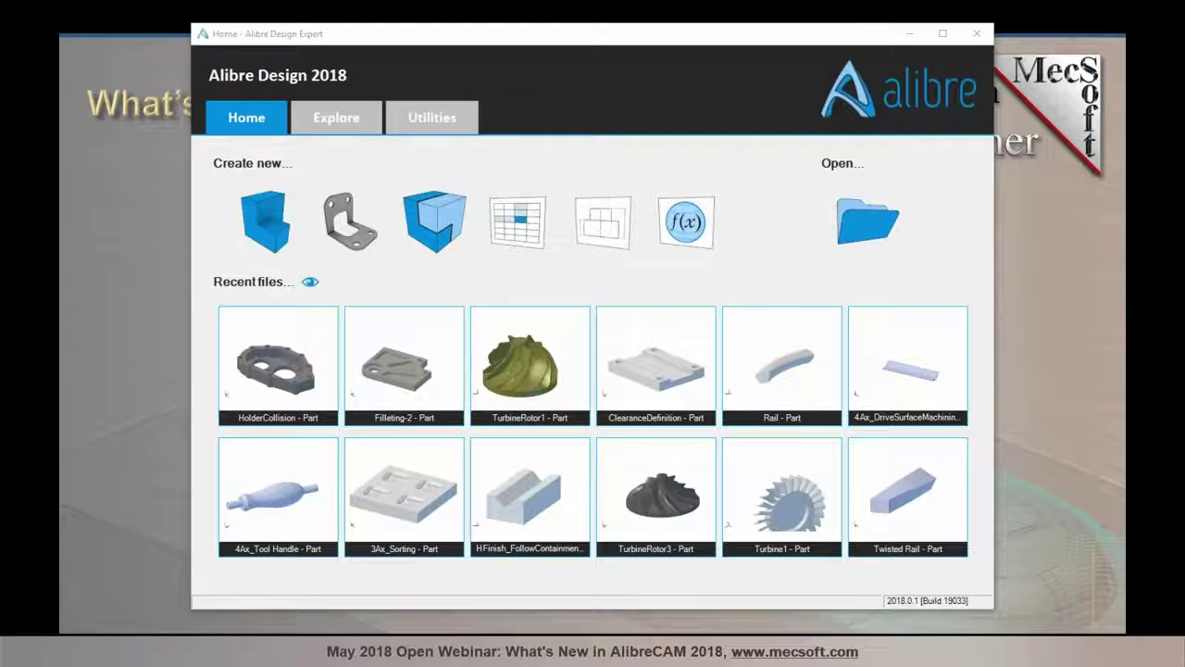
Open the Filleting-2 part from the recent files
mouse_move(382, 310)
left_click(381, 330)
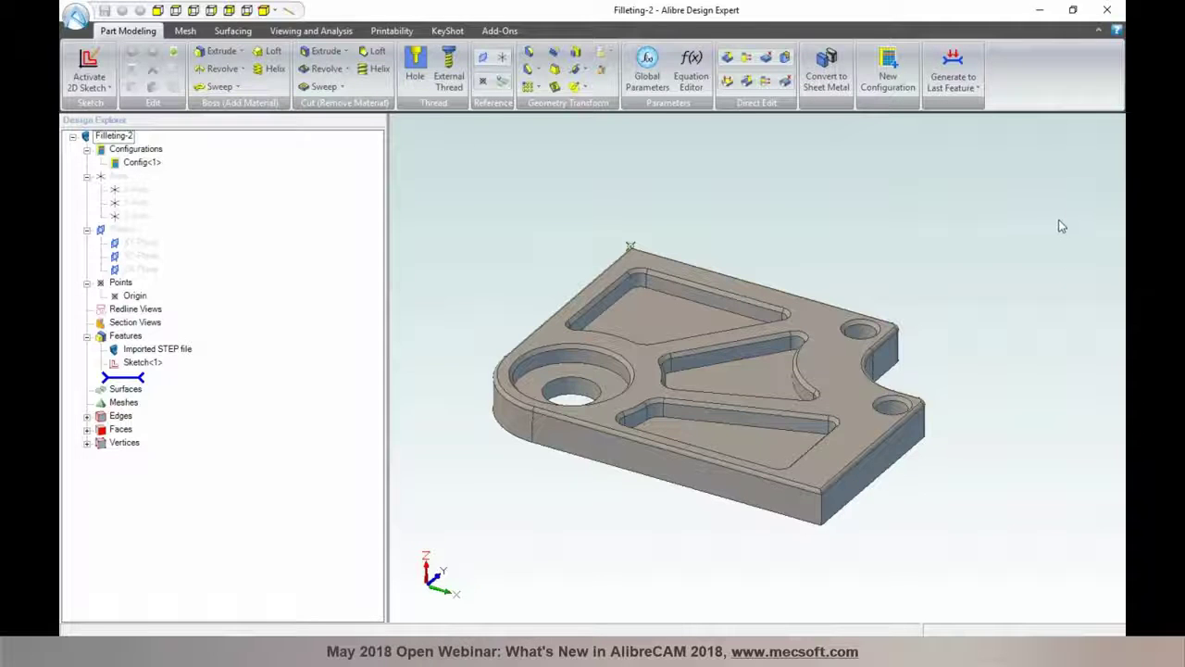
Load the AlibreCAM 2018 MILL module and enlarge its machining operations list to show all of Setup 1's operations
left_click(497, 31)
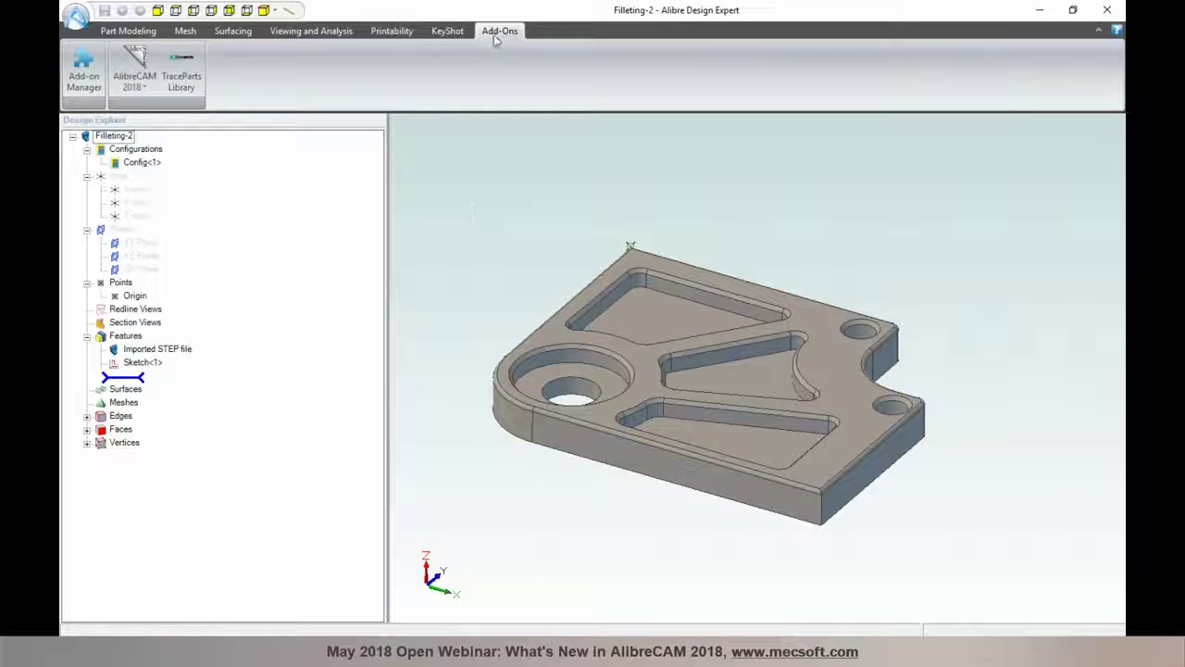
left_click(132, 85)
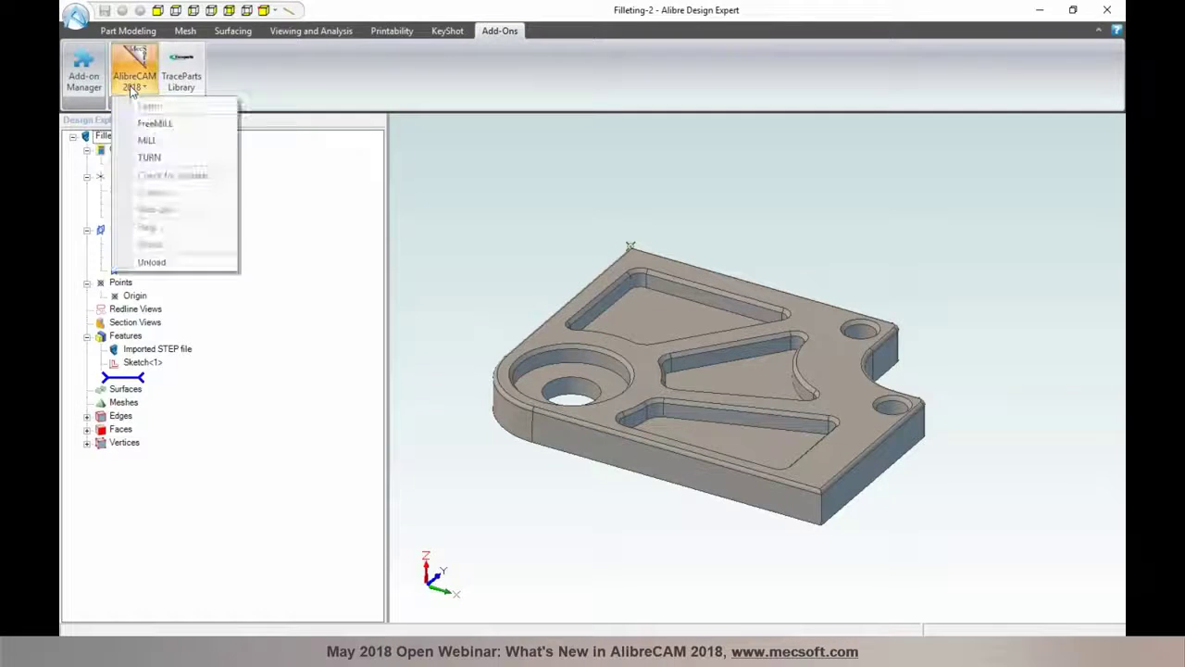
left_click(144, 140)
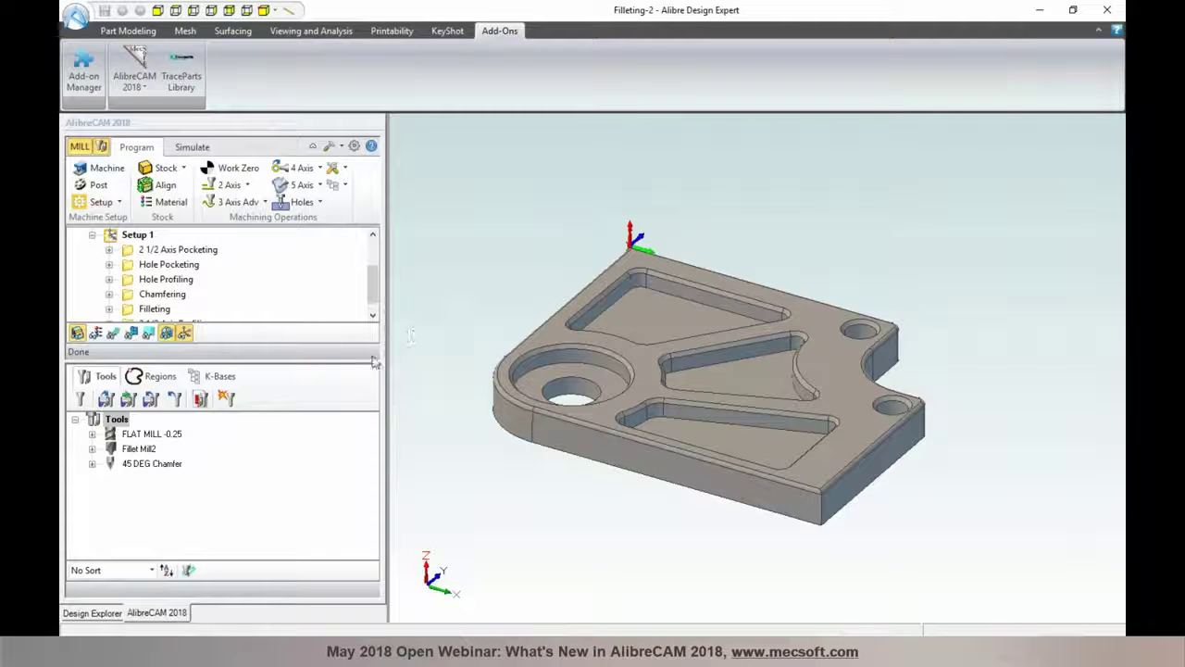
left_click_drag(363, 360, 363, 394)
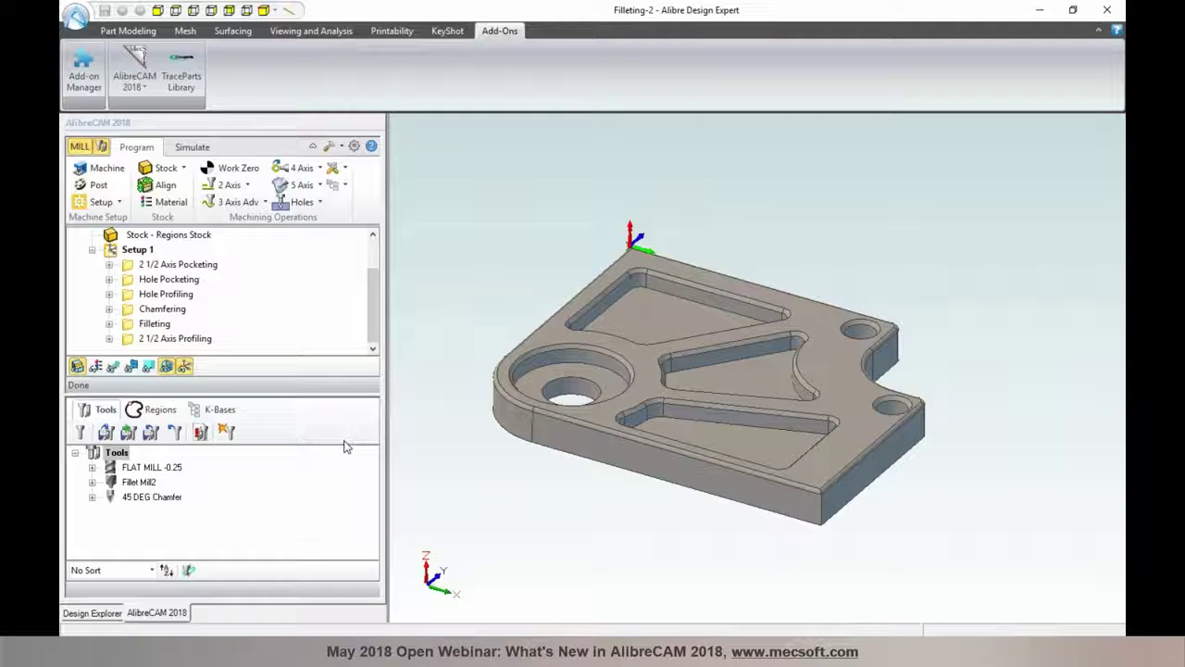
left_click_drag(343, 393, 343, 408)
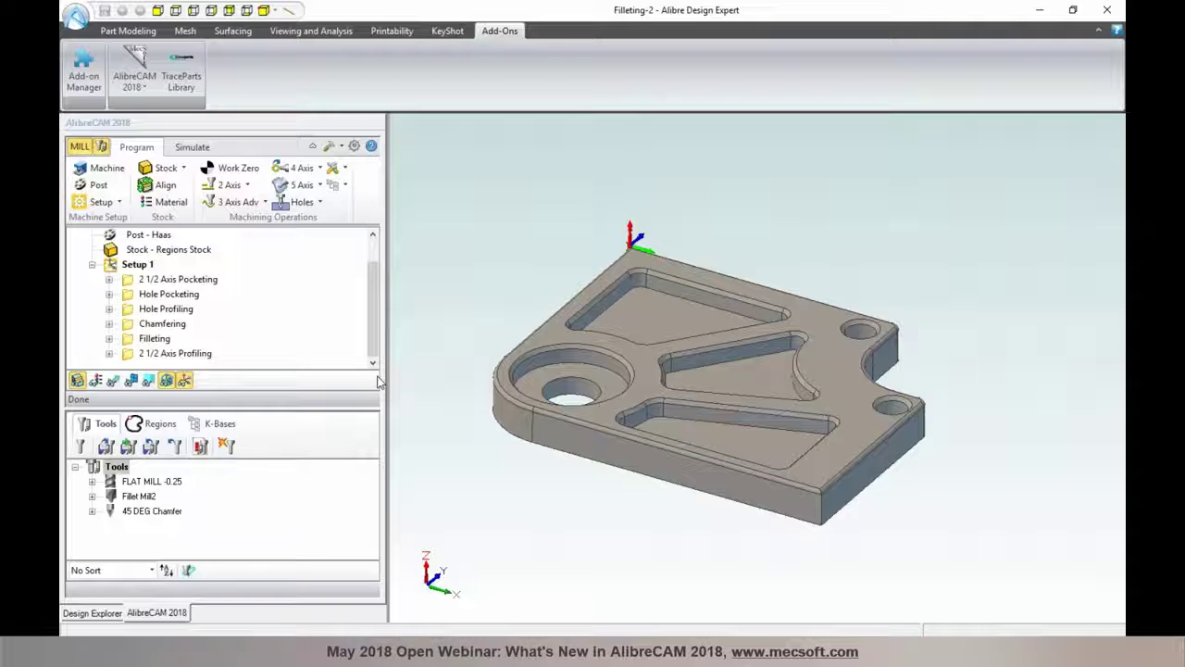
Examine the Fillet Mill2 tool definition from a new 2 Axis Filleting operation and leave without saving anything
left_click(247, 189)
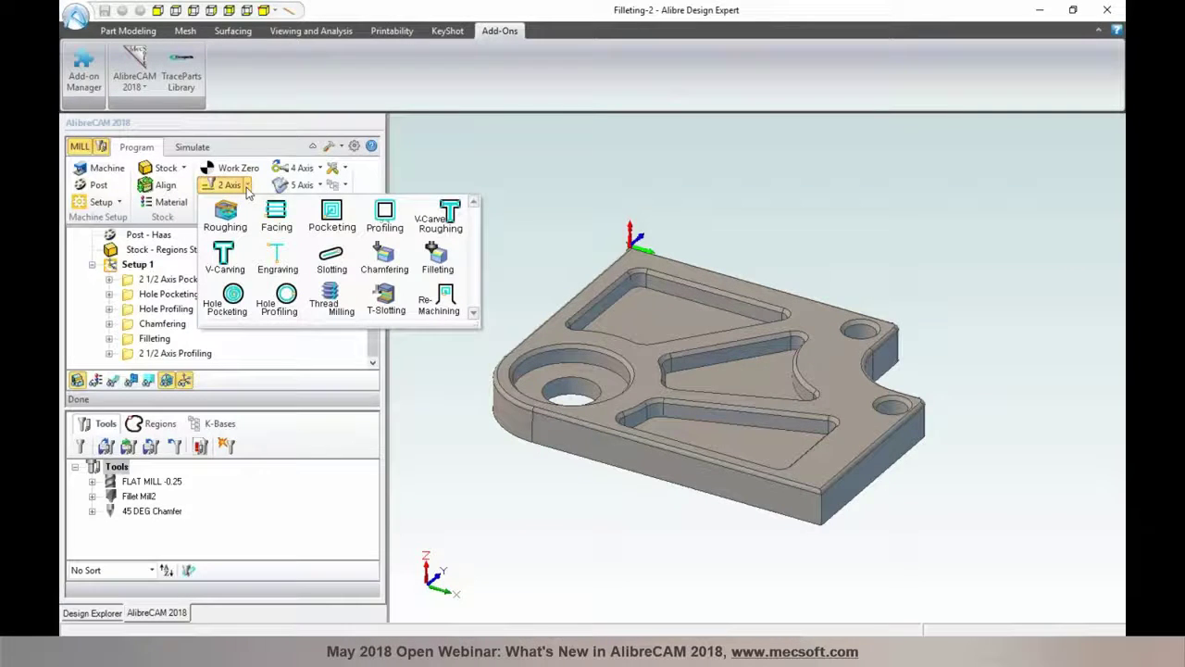
left_click(435, 267)
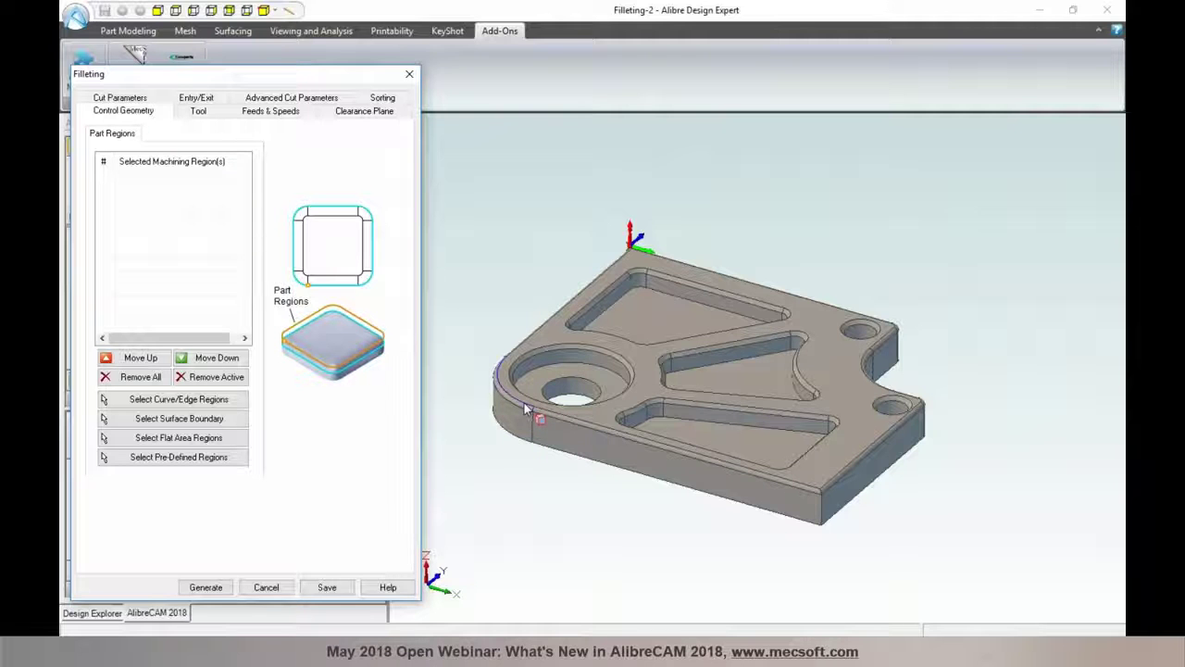
left_click(201, 112)
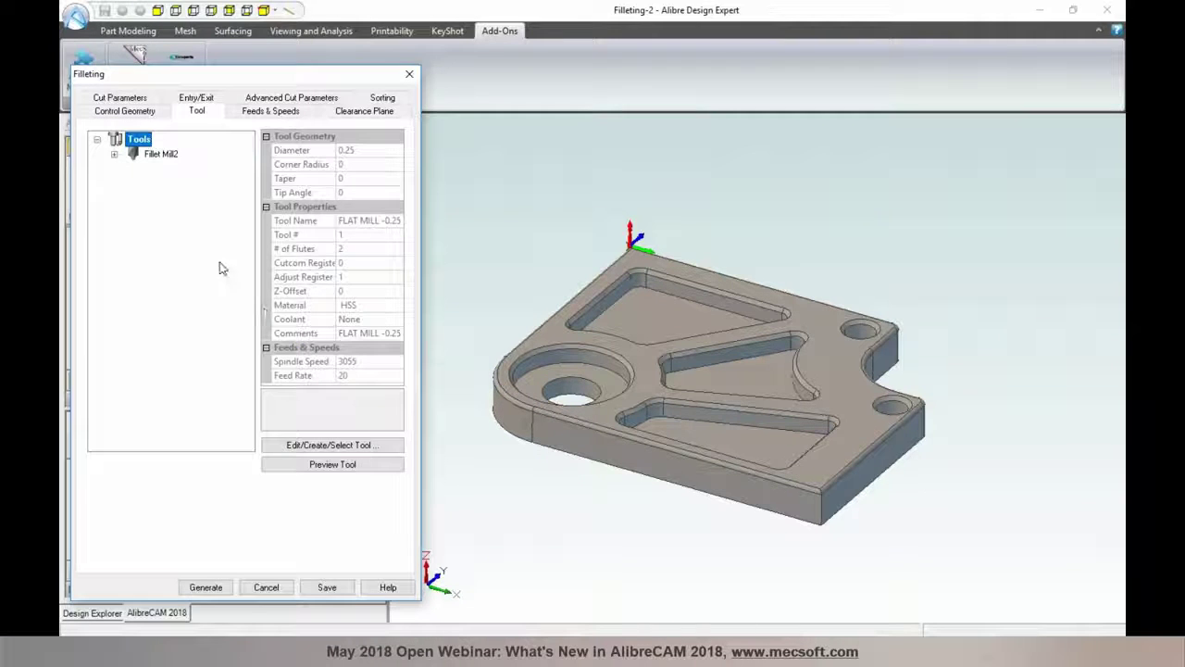
left_click(300, 450)
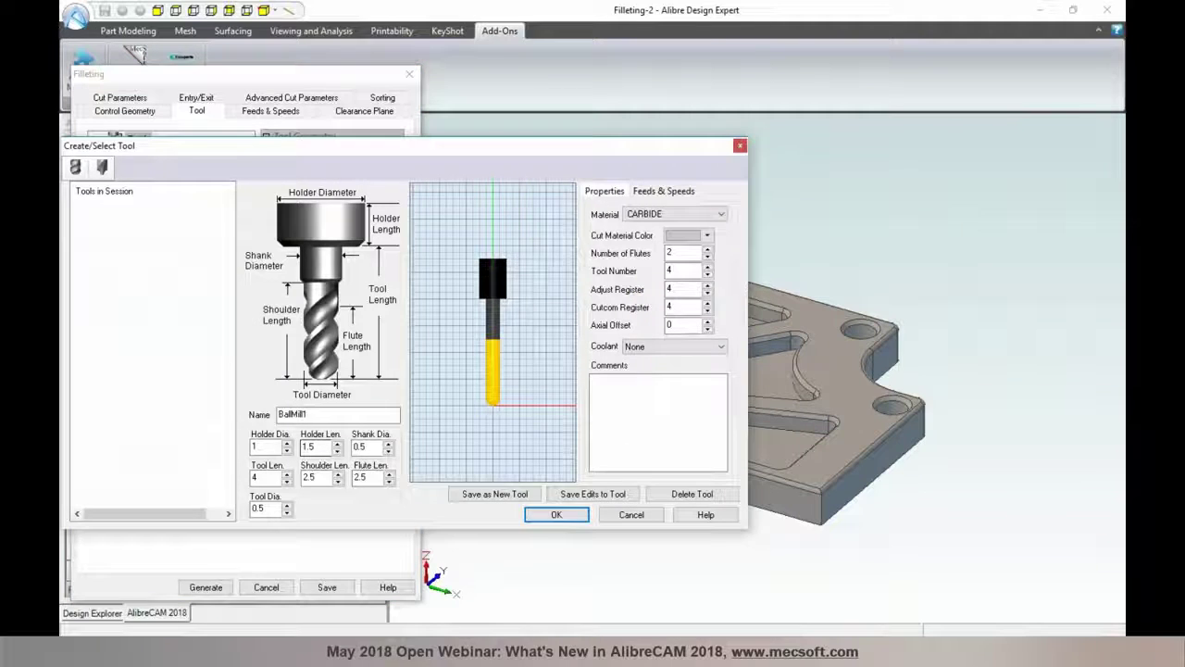
left_click(105, 167)
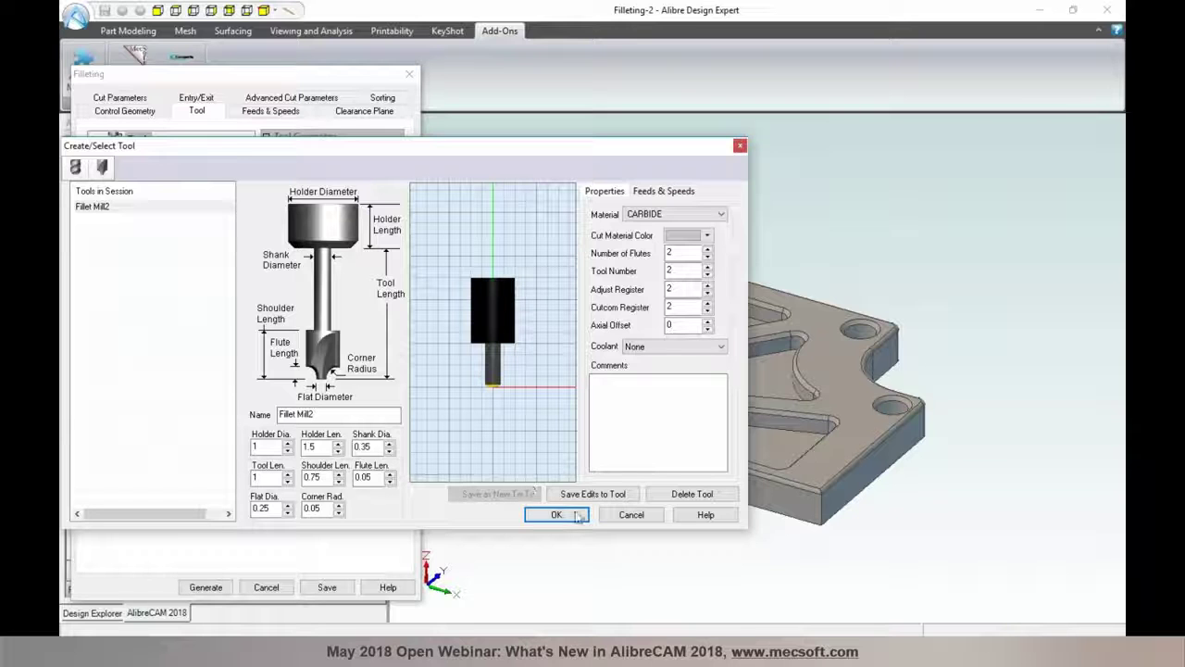
left_click(621, 517)
left_click(279, 587)
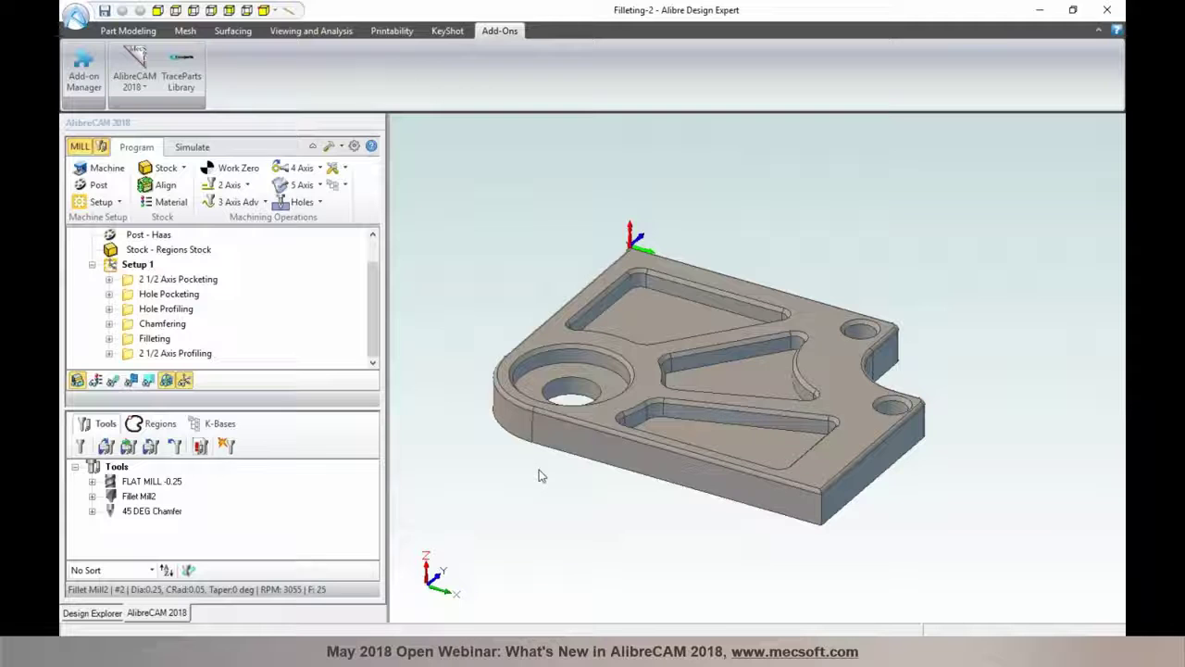
Show the stock in the separate simulation window and set the simulation coloring to Mop
left_click(192, 150)
left_click(324, 203)
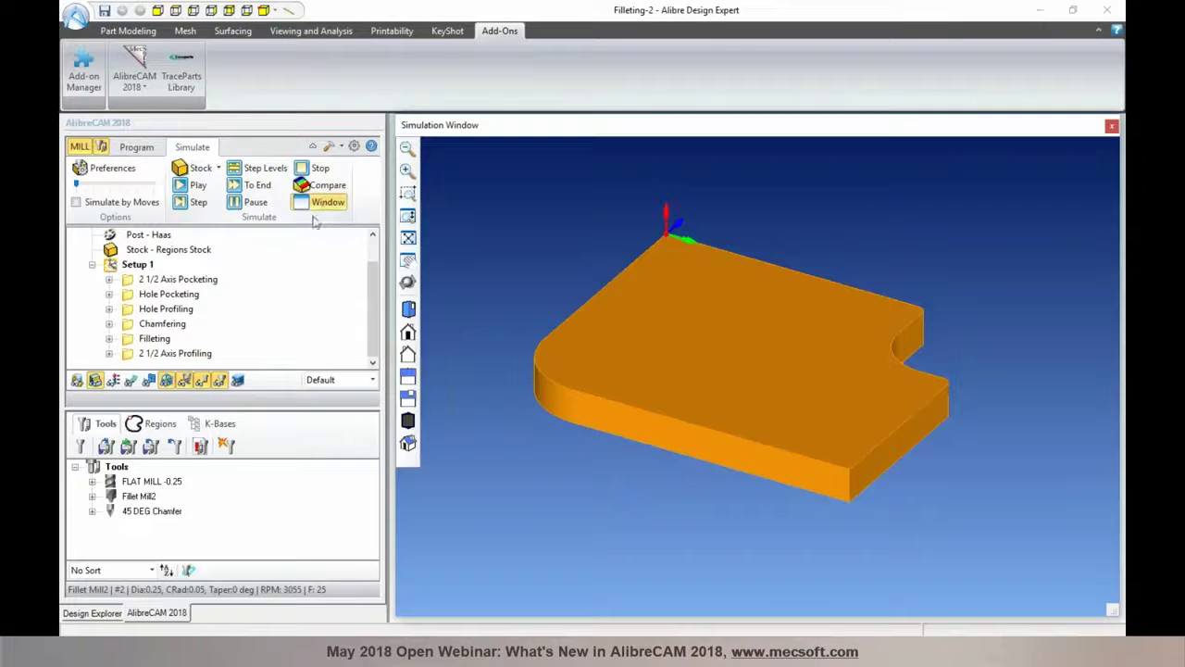
left_click(342, 380)
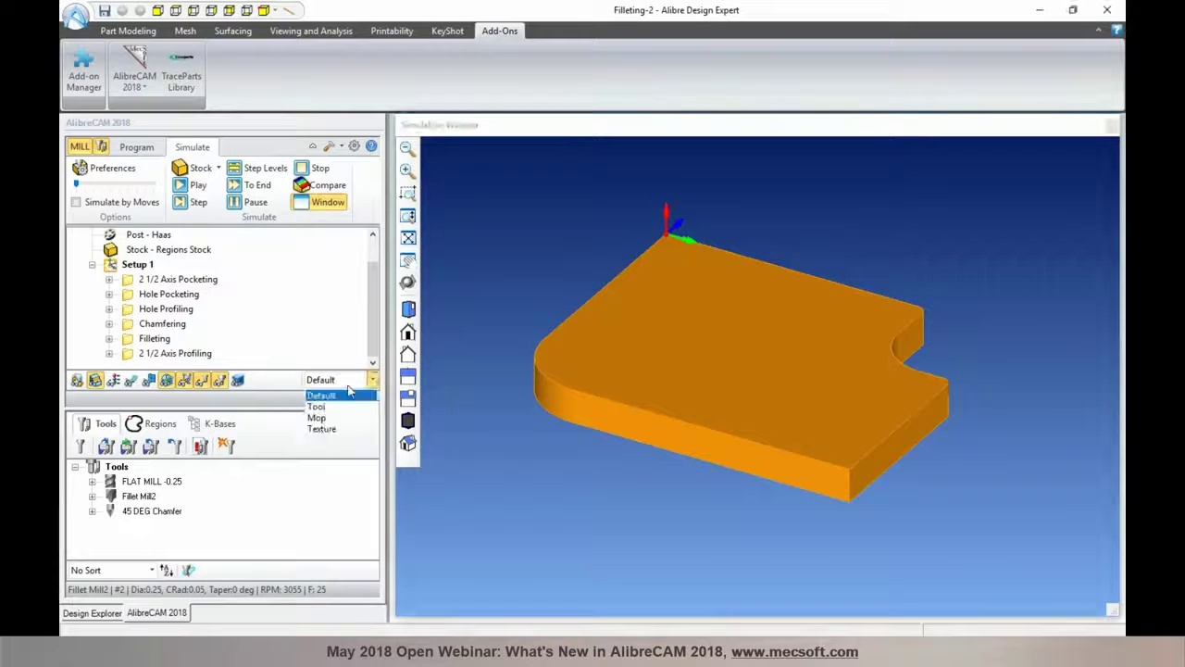
left_click(344, 418)
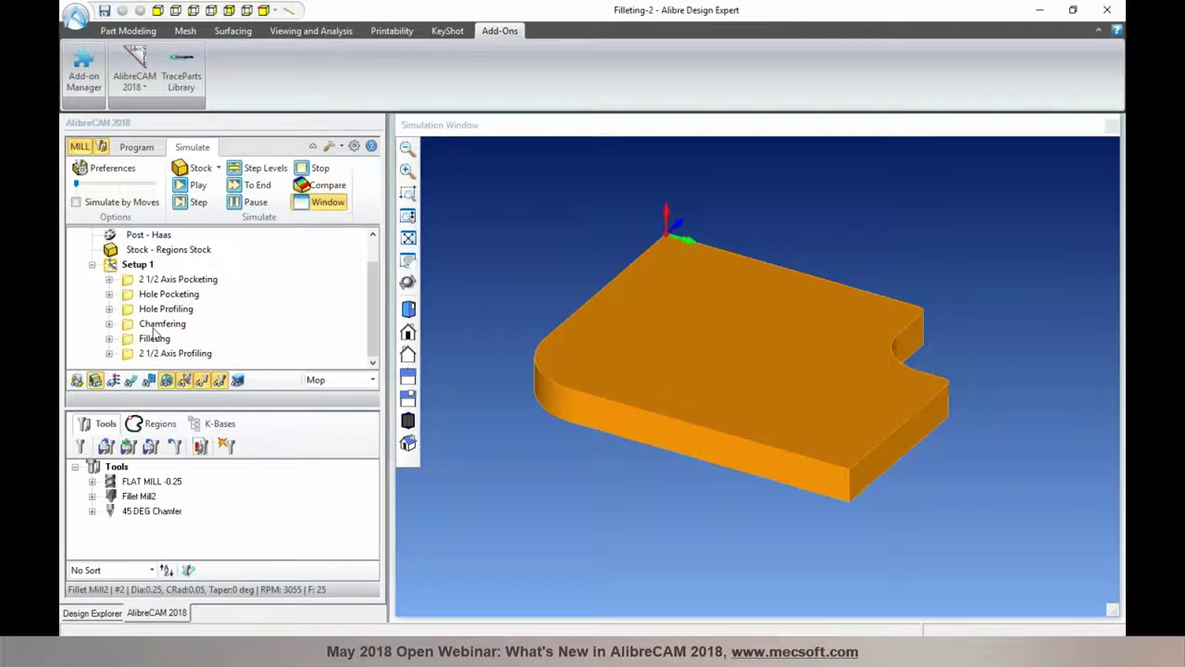
Simulate the material removal of Setup 1 up to and including the Chamfering operation
left_click(158, 324)
right_click(155, 329)
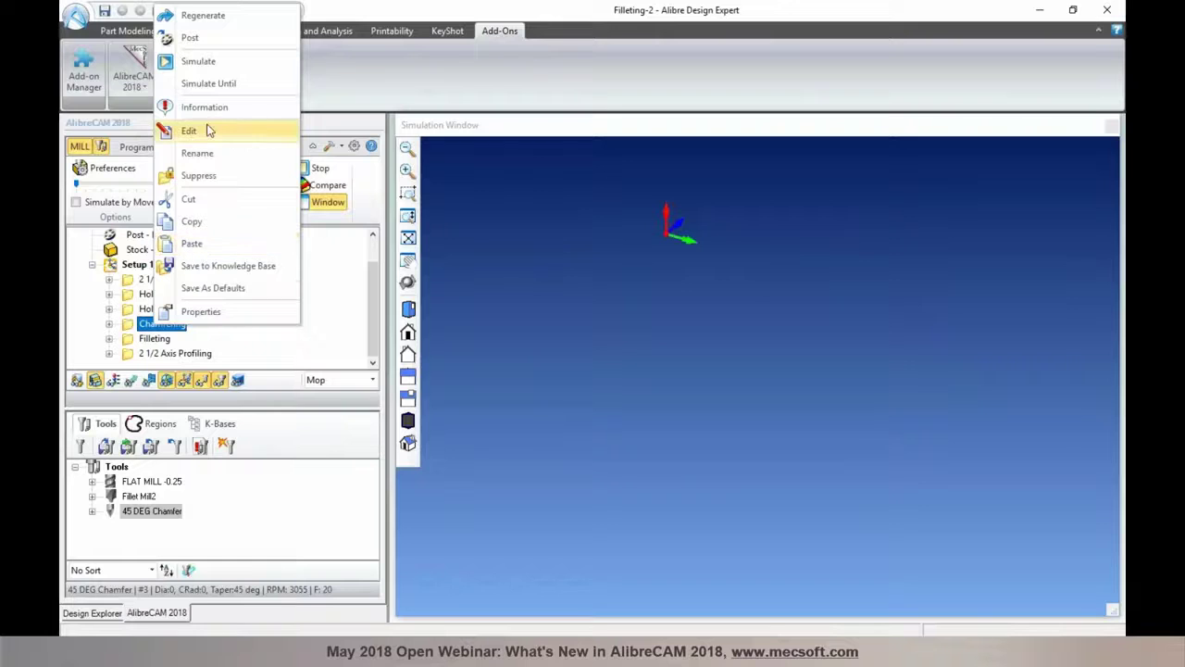
left_click(215, 85)
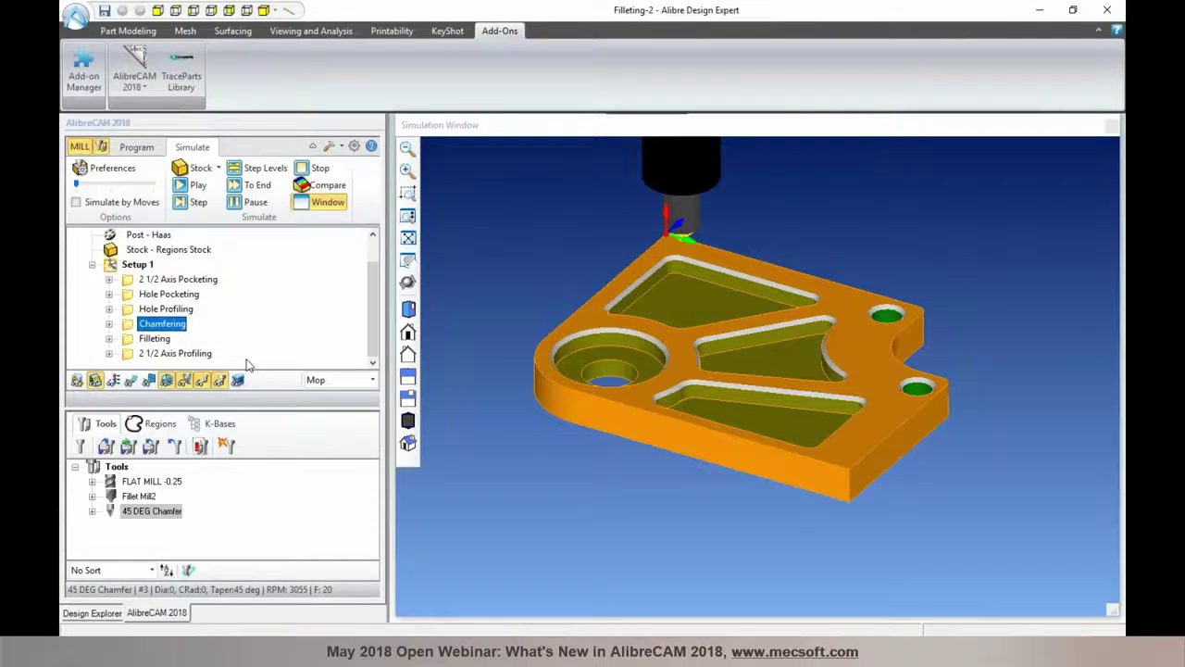
Play the cutting simulation of the Filleting operation along the part's outer top edge
left_click(153, 338)
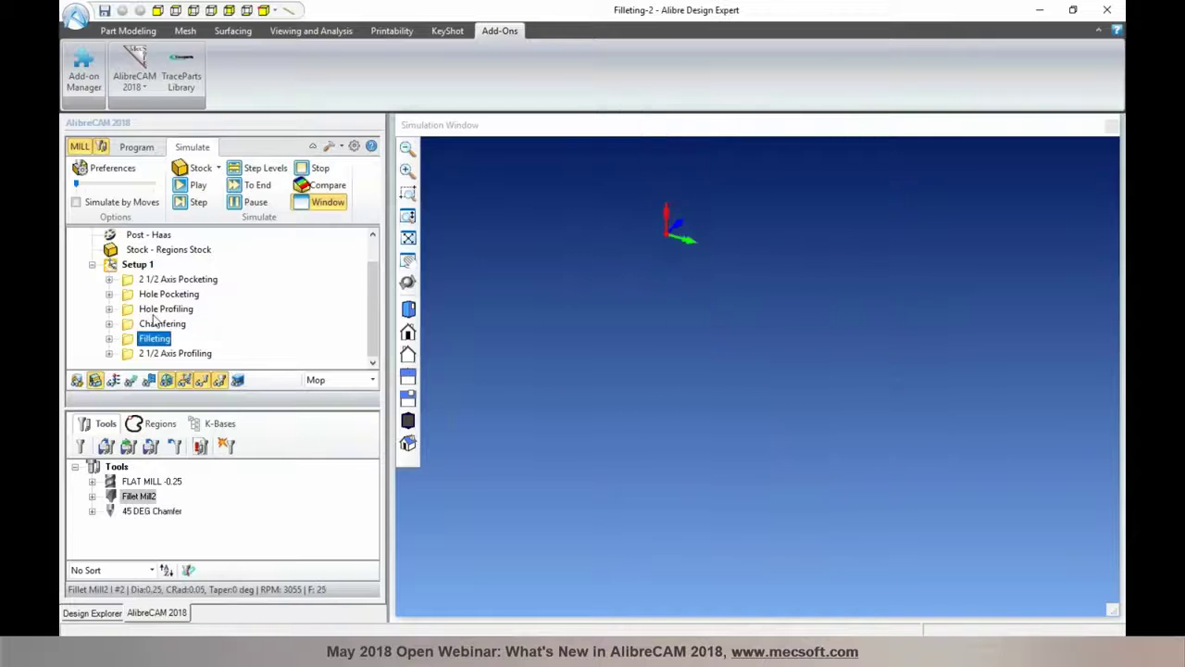
left_click(182, 186)
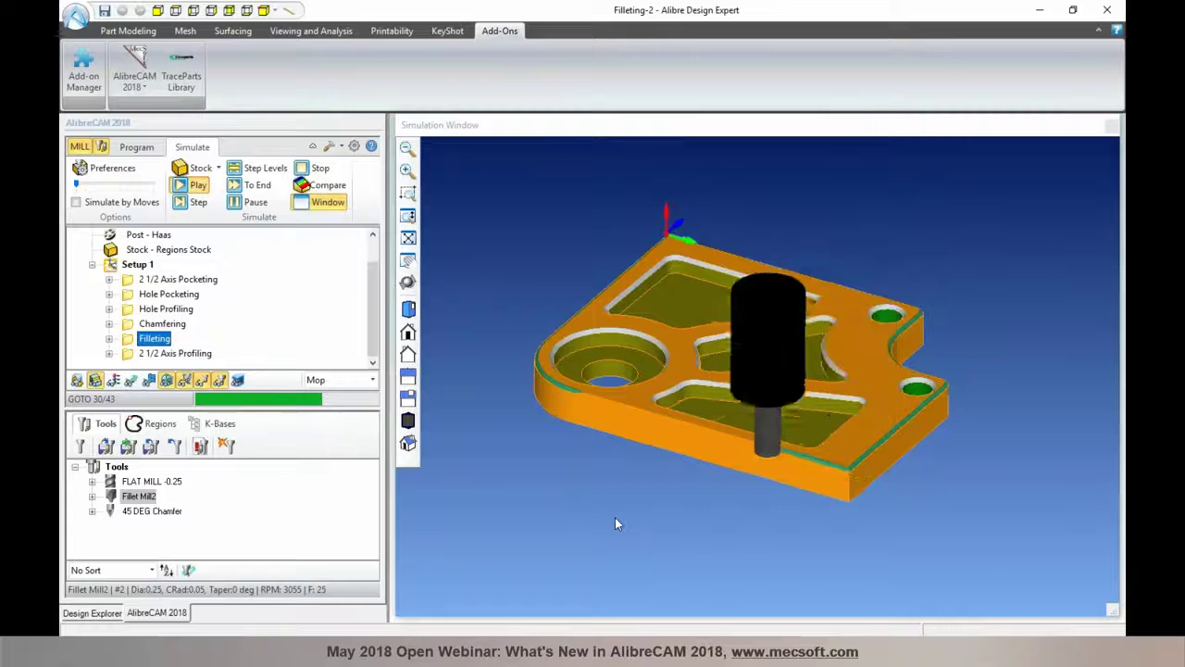
left_click(627, 489)
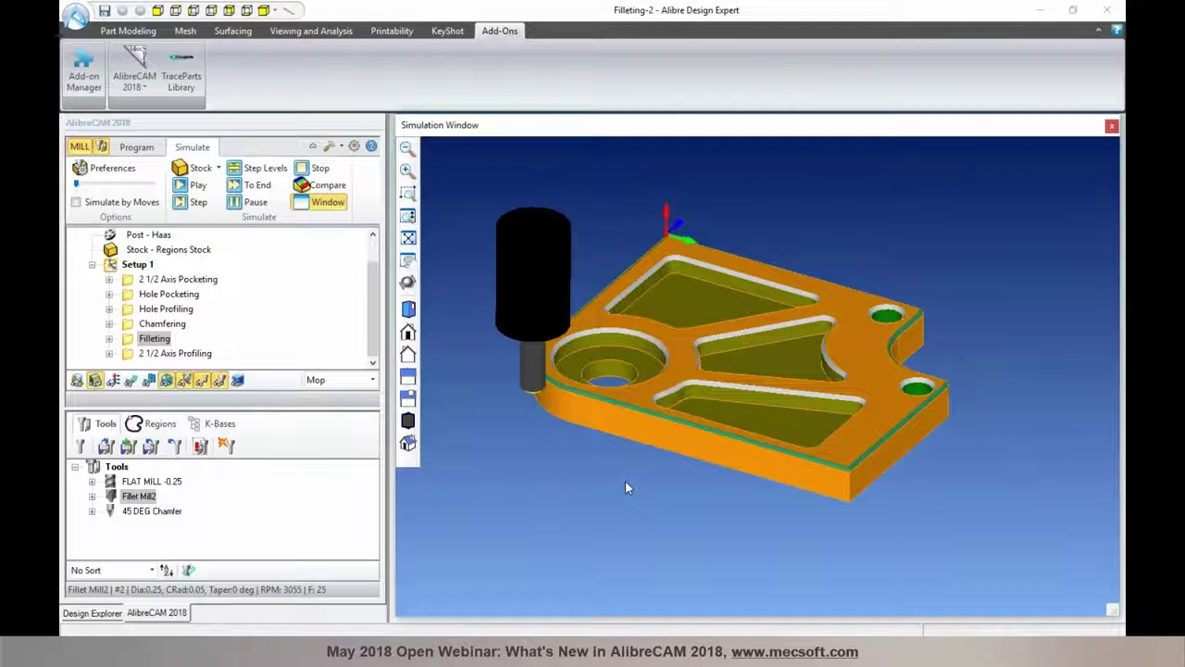
Inspect the simulated fillet on the part's outer edge up close and close the simulation window
middle_click_drag(632, 476, 607, 448)
scroll(548, 345, "down", 3)
scroll(547, 345, "up", 9)
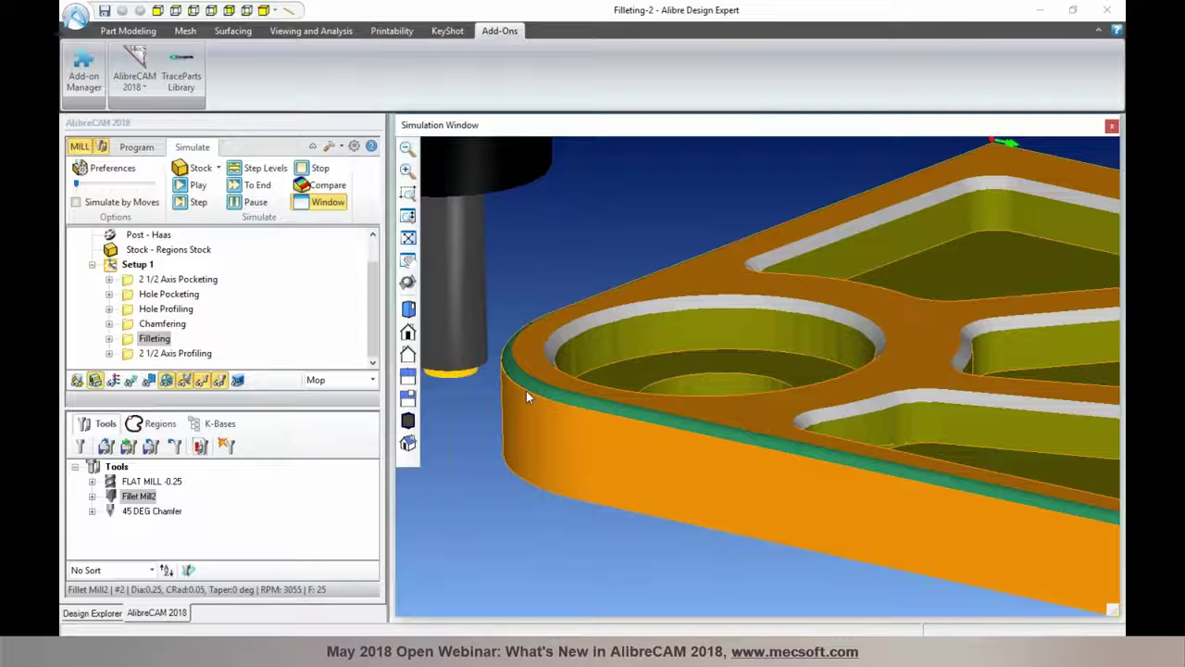
scroll(527, 394, "down", 2)
scroll(526, 391, "down", 2)
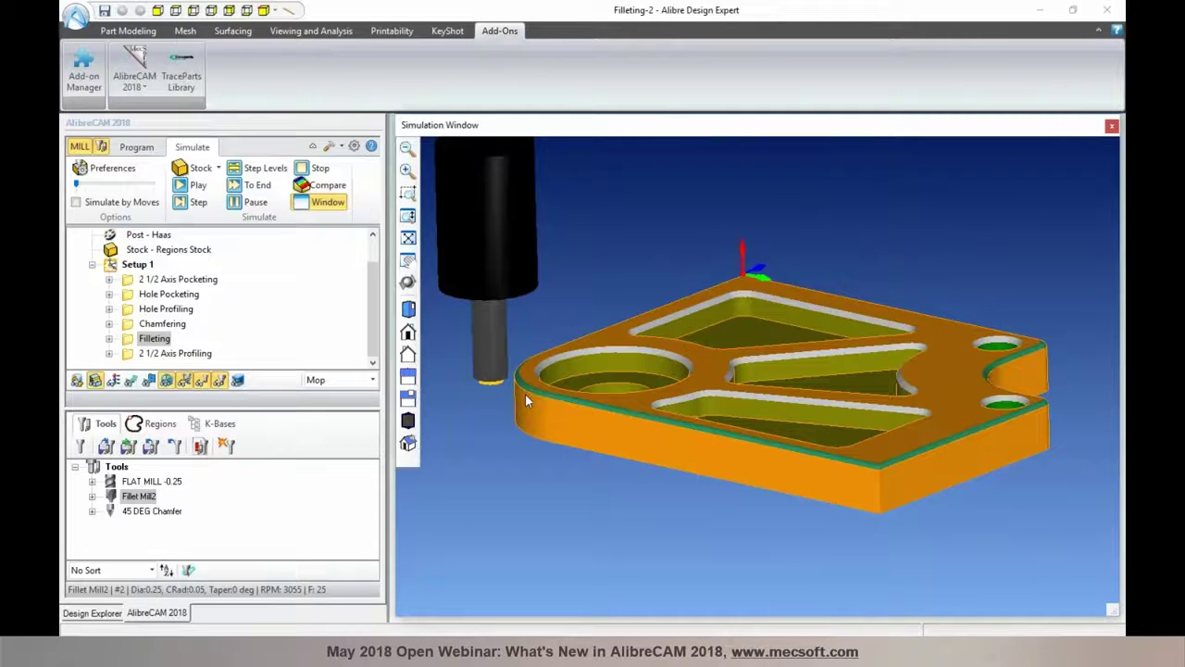
scroll(525, 394, "down", 2)
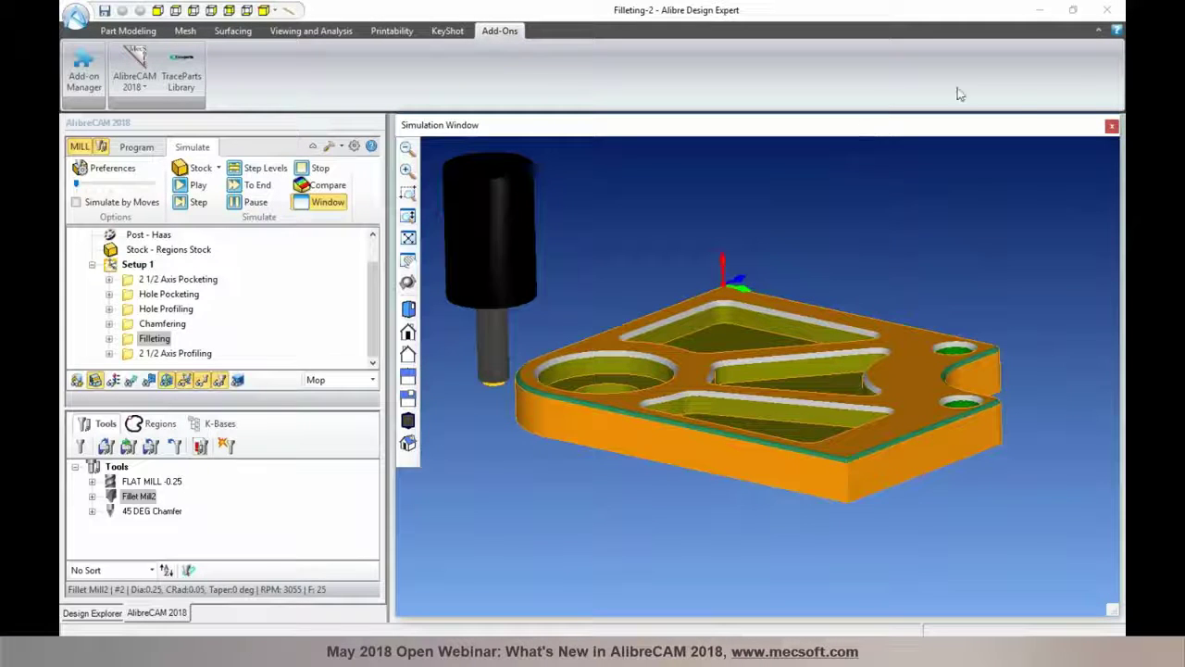
left_click(1111, 126)
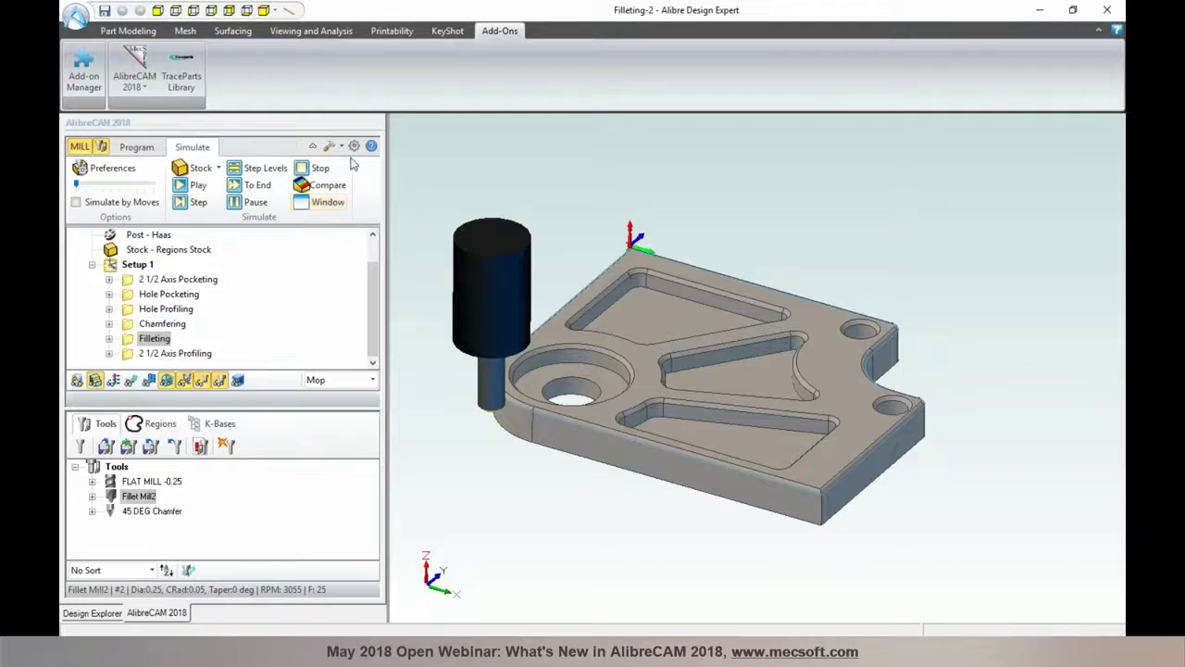
Examine the 45 DEG Chamfer tool and the width and height chamfer parameters in a new 2 Axis Chamfering operation, and discard it
left_click(136, 147)
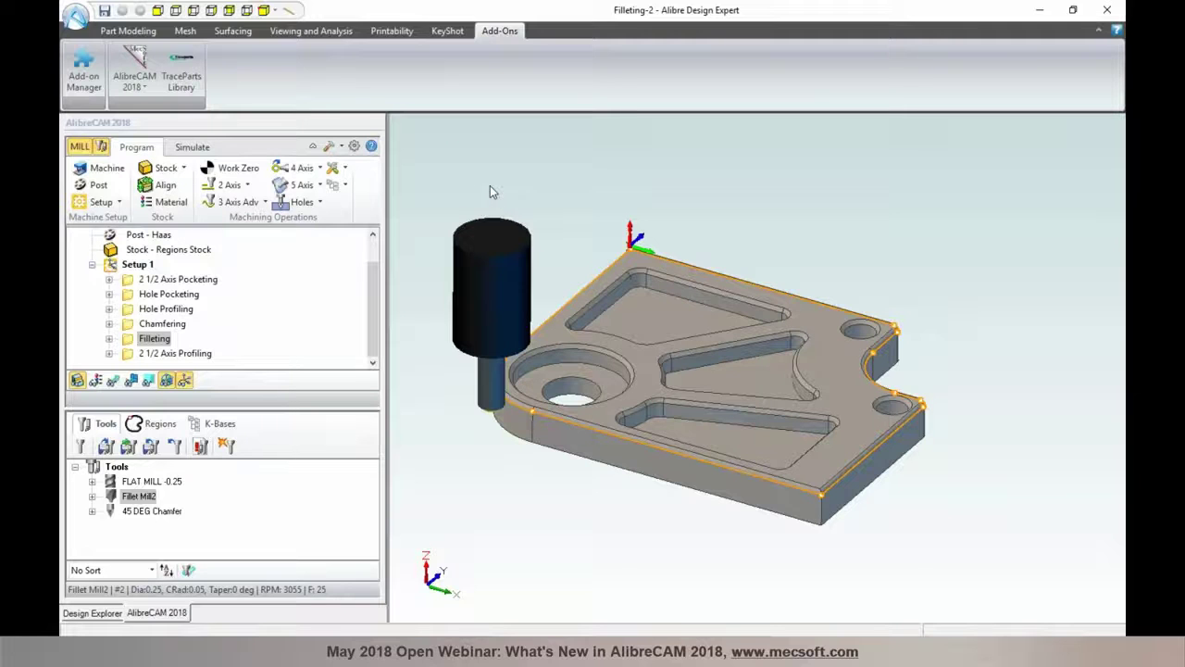
left_click(247, 186)
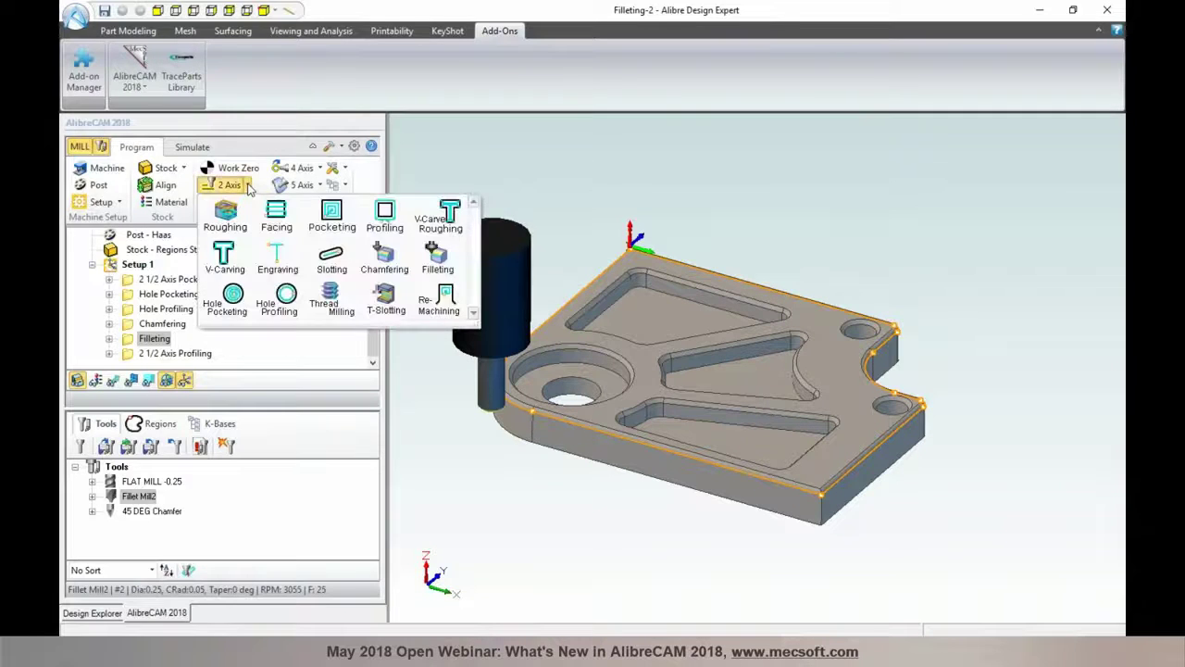
left_click(385, 263)
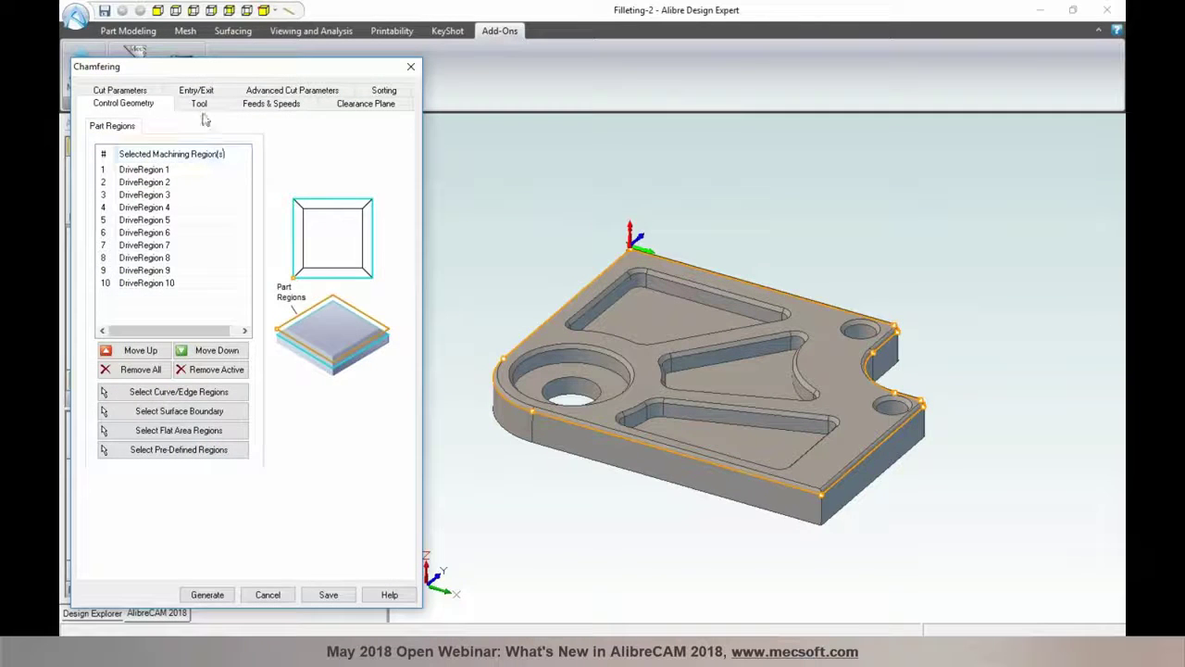
left_click(199, 105)
left_click(174, 147)
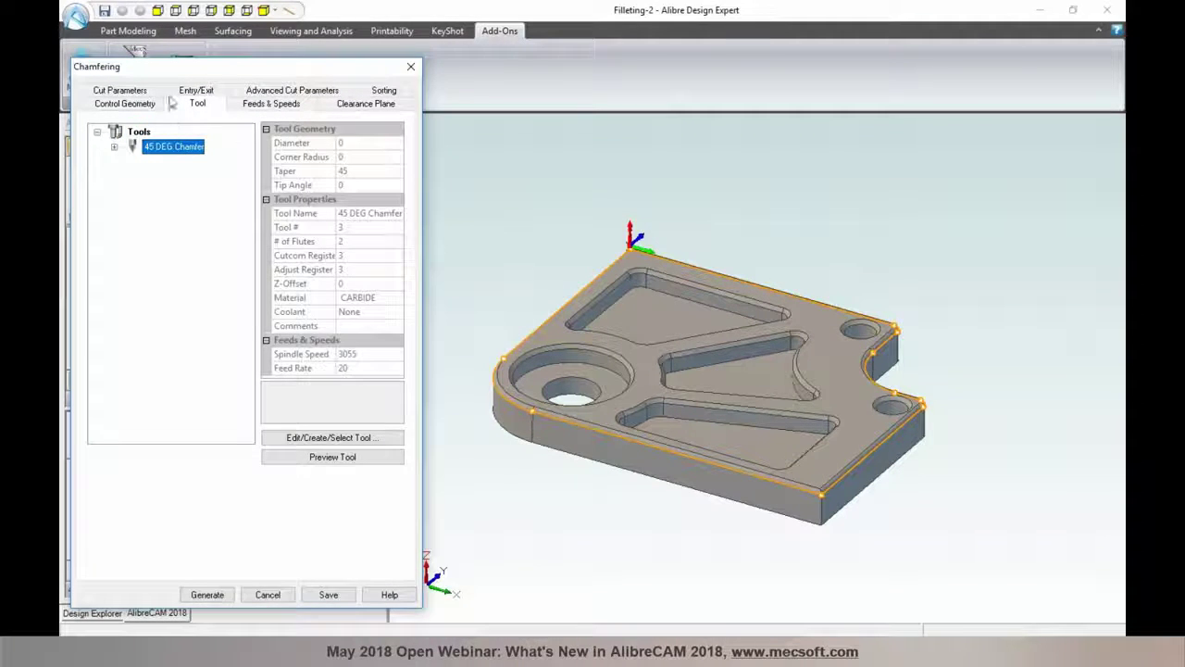
left_click(139, 92)
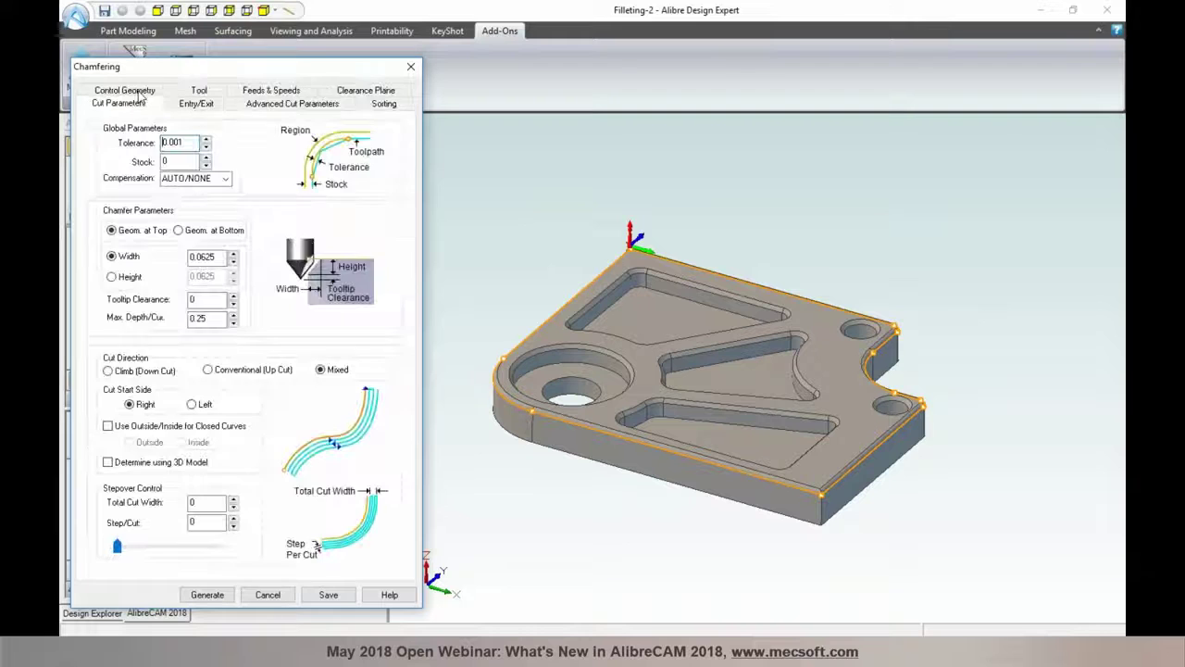
left_click(121, 276)
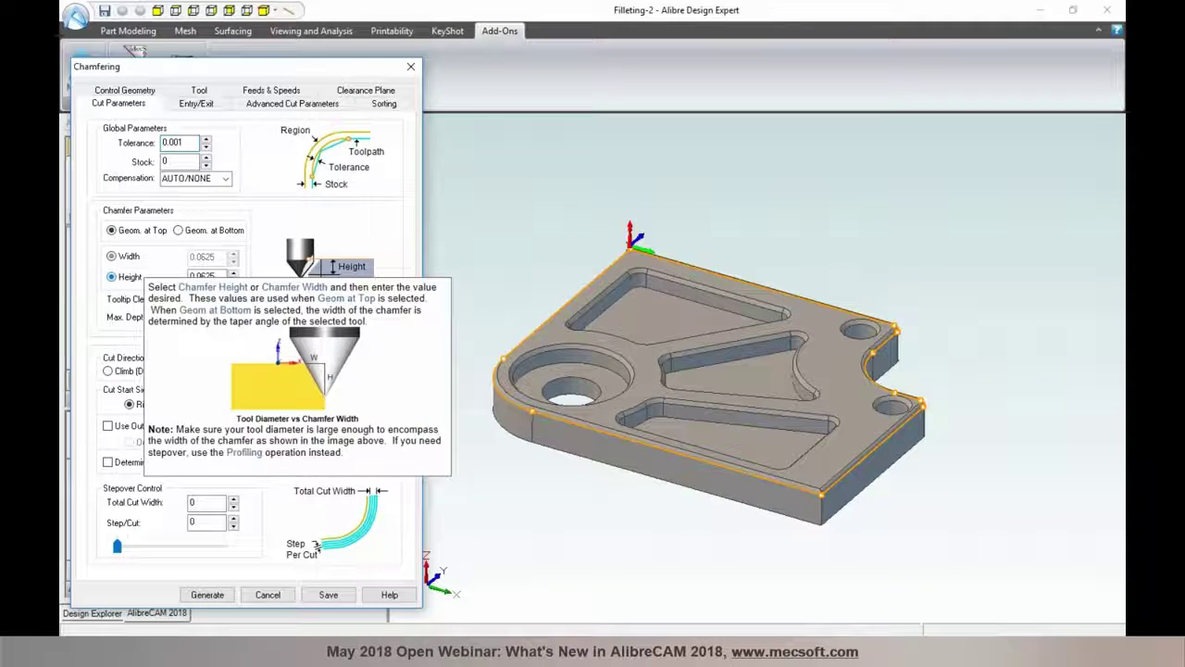
left_click(119, 257)
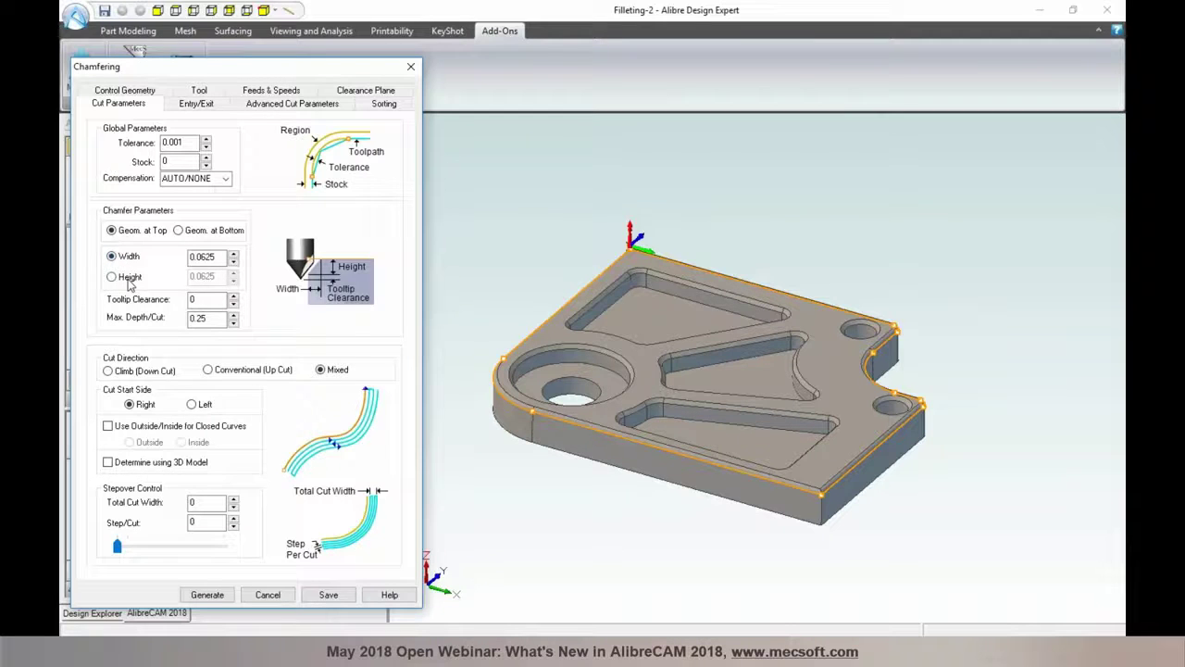
mouse_move(125, 280)
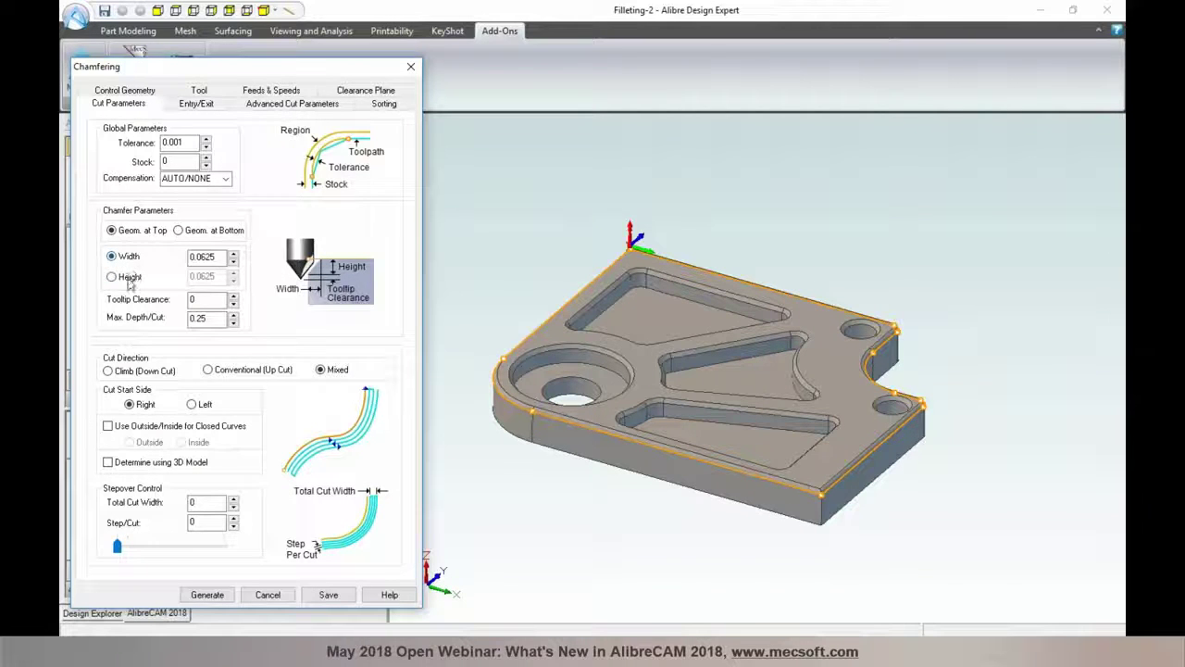
left_click(264, 596)
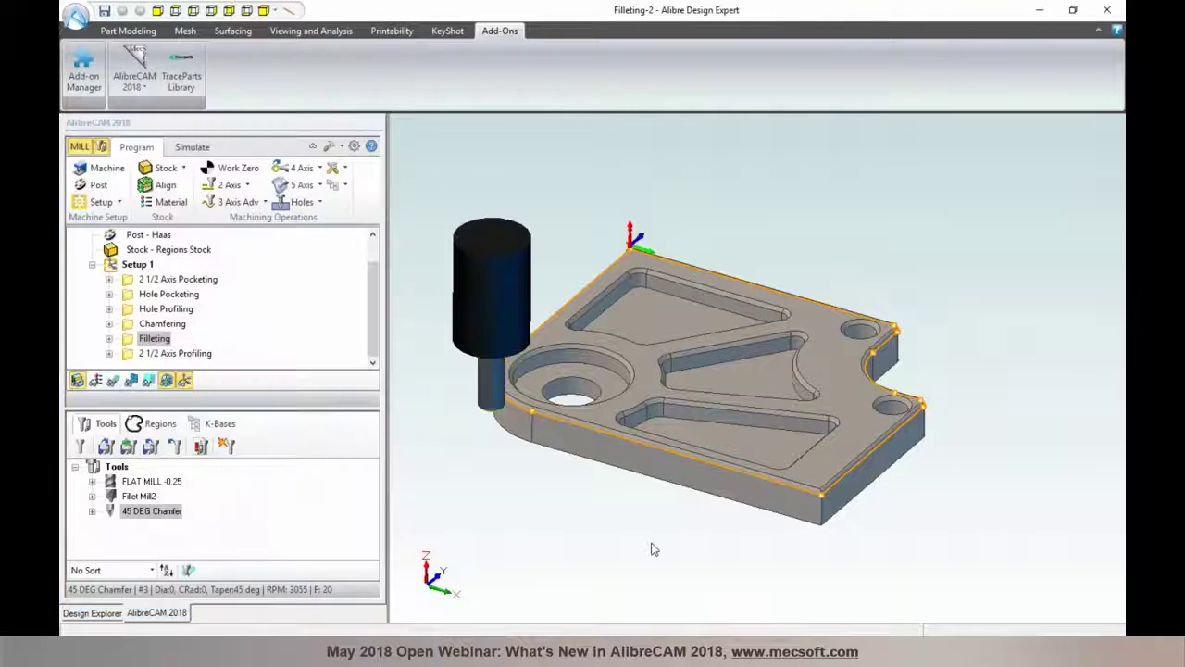
Review the machining regions, tool and chamfer cut parameters of the existing Chamfering operation, and close it without saving
left_click(157, 325)
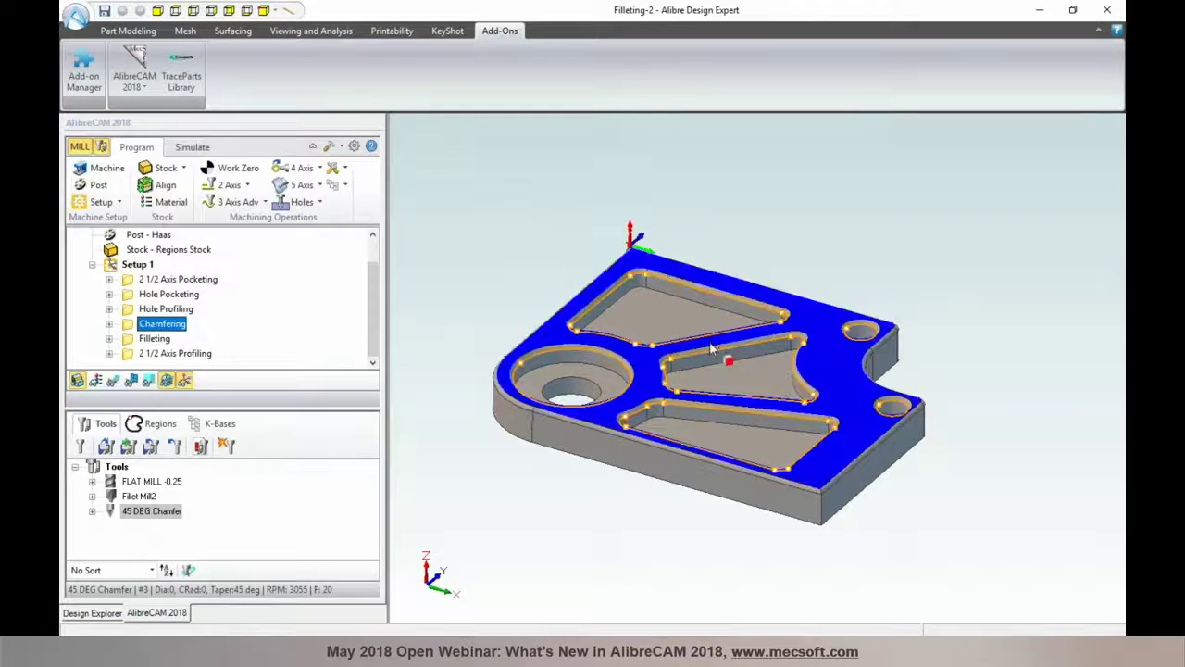
double_click(134, 324)
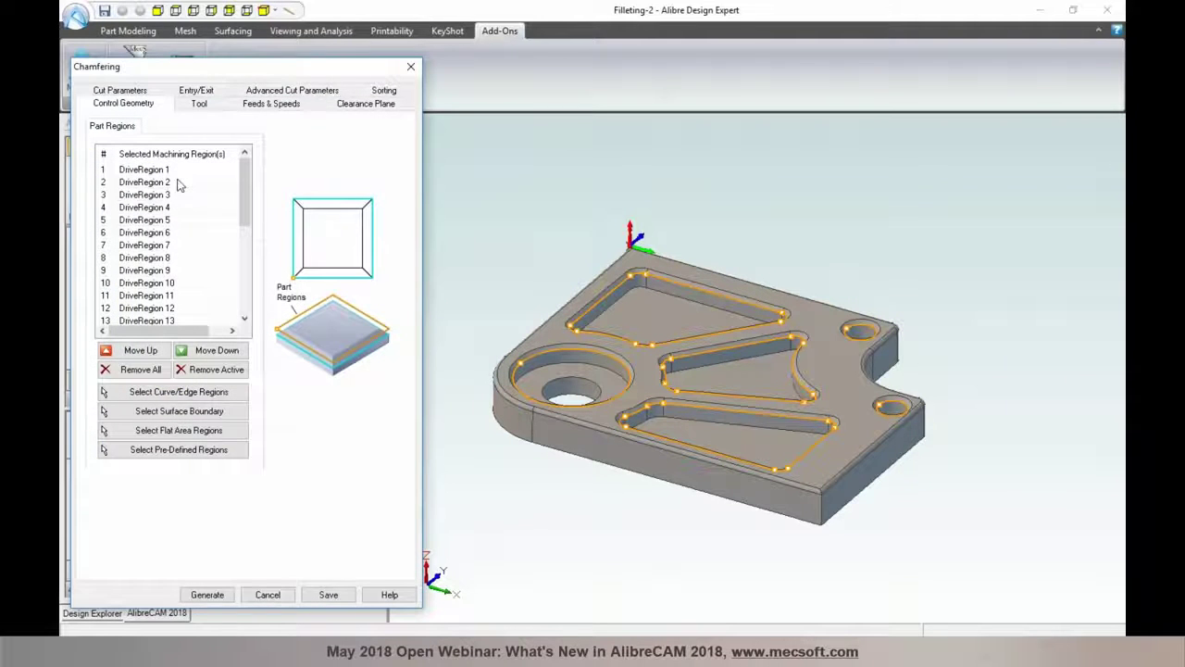
left_click(143, 91)
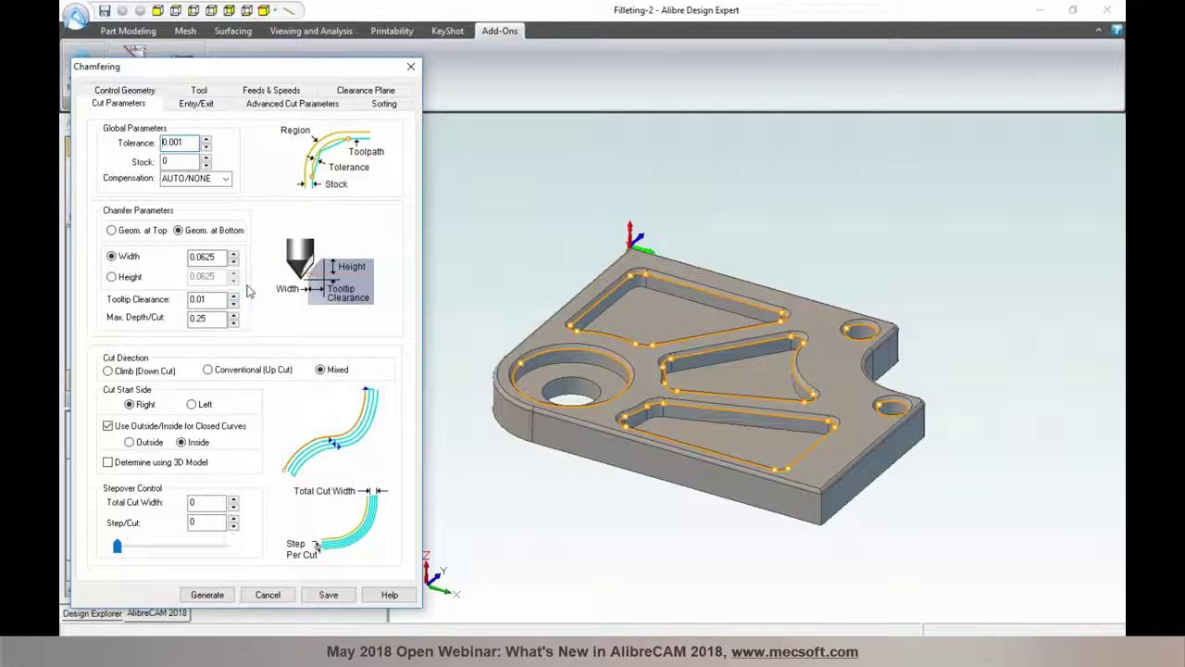
left_click(200, 93)
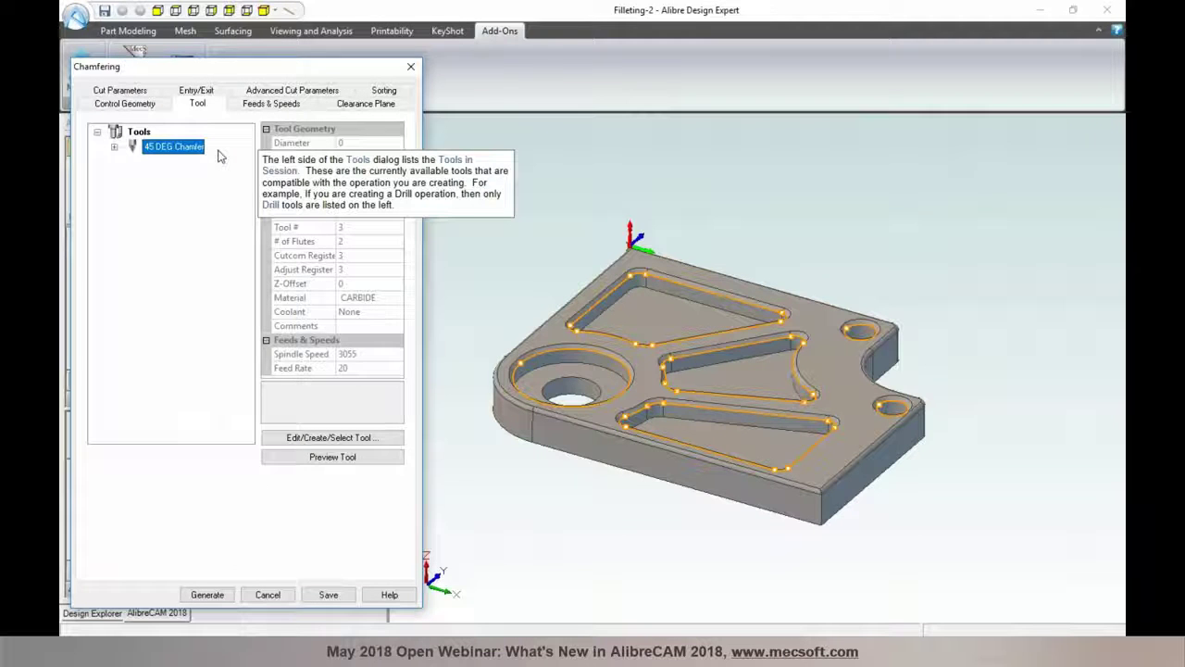
left_click(135, 92)
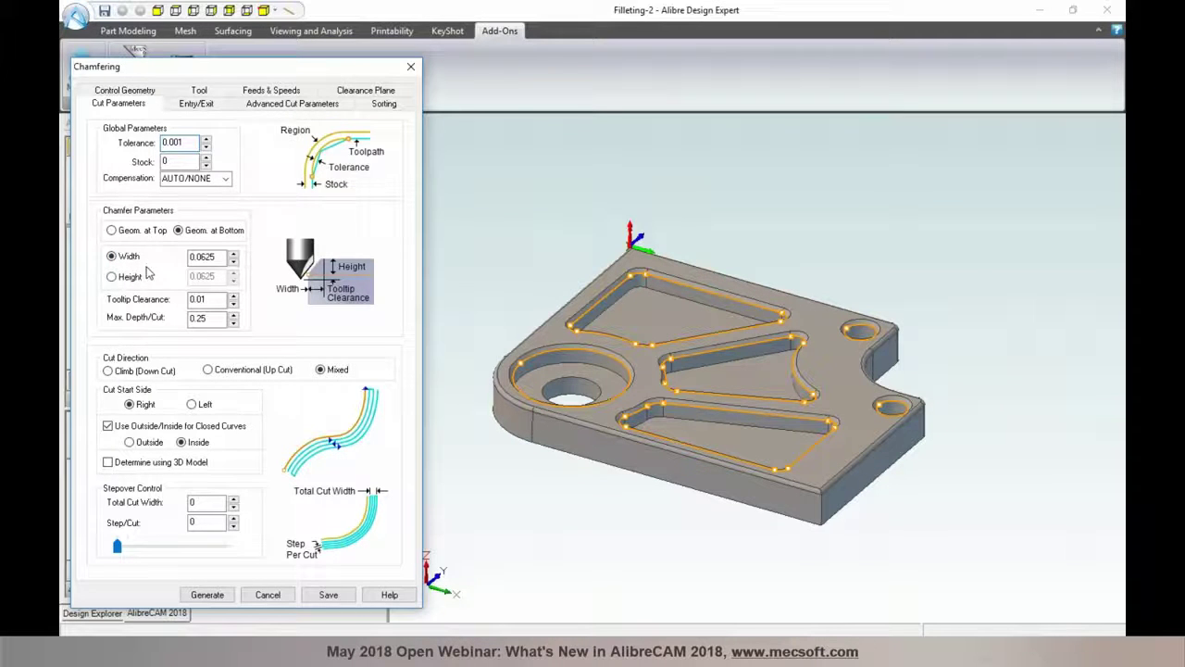
left_click(267, 595)
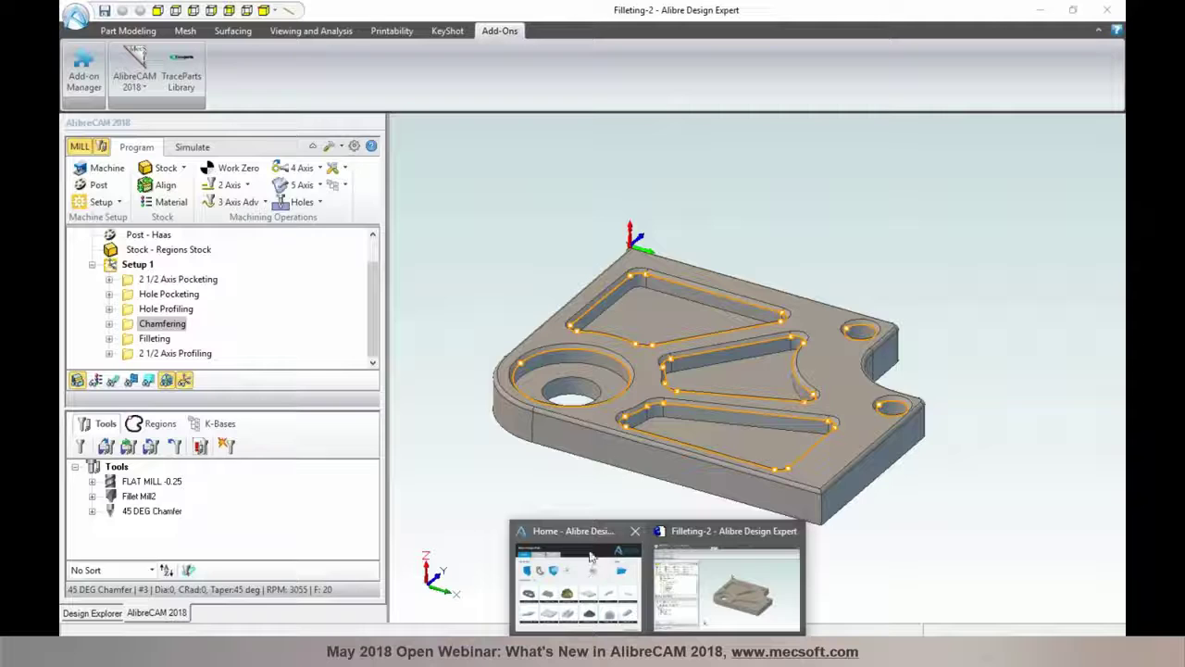
Open the HolderCollision part, load the AlibreCAM 2018 MILL browser and enlarge its machining job area
left_click(590, 556)
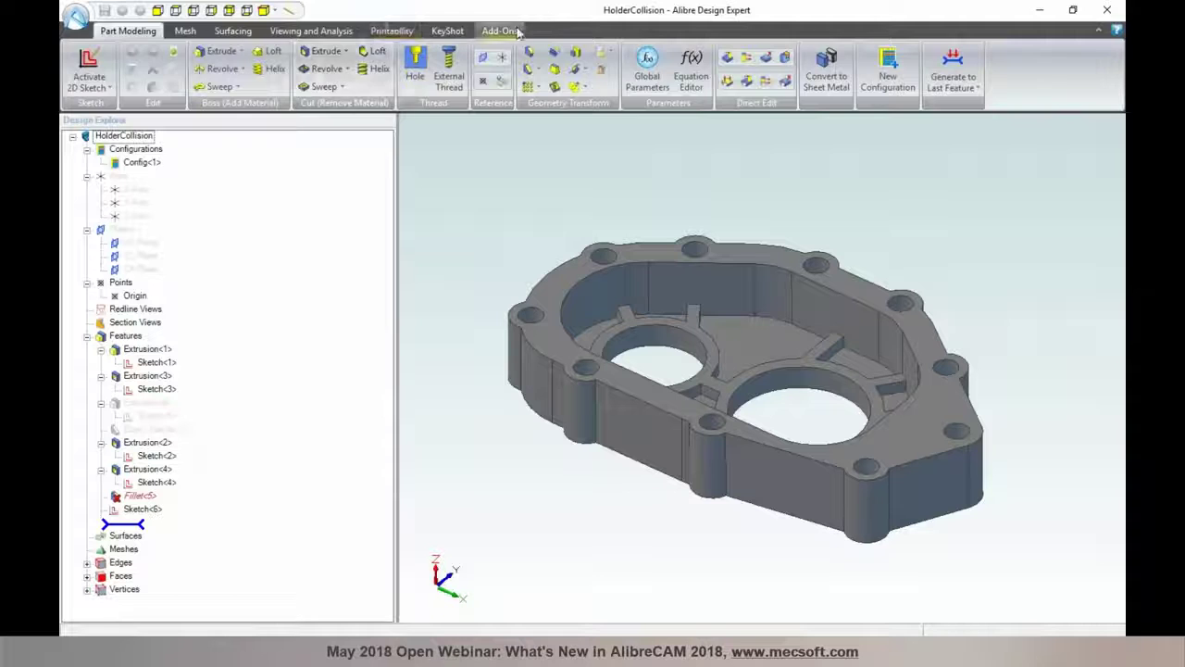
left_click(517, 31)
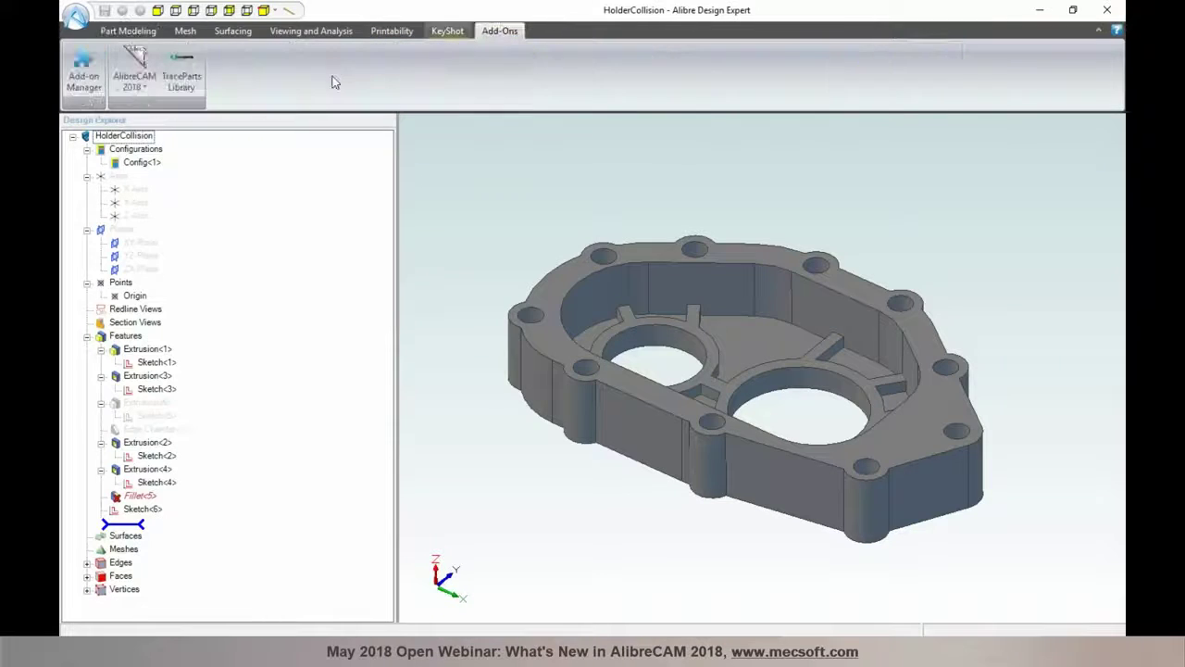
left_click(134, 74)
left_click(146, 140)
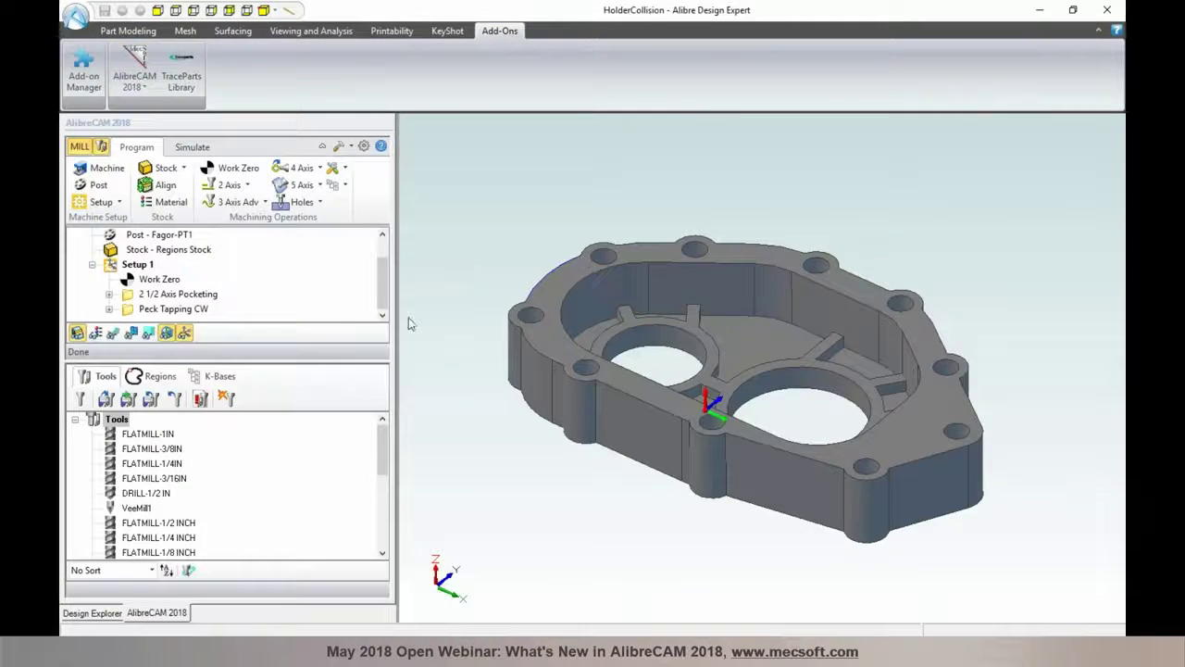
left_click_drag(375, 363, 373, 423)
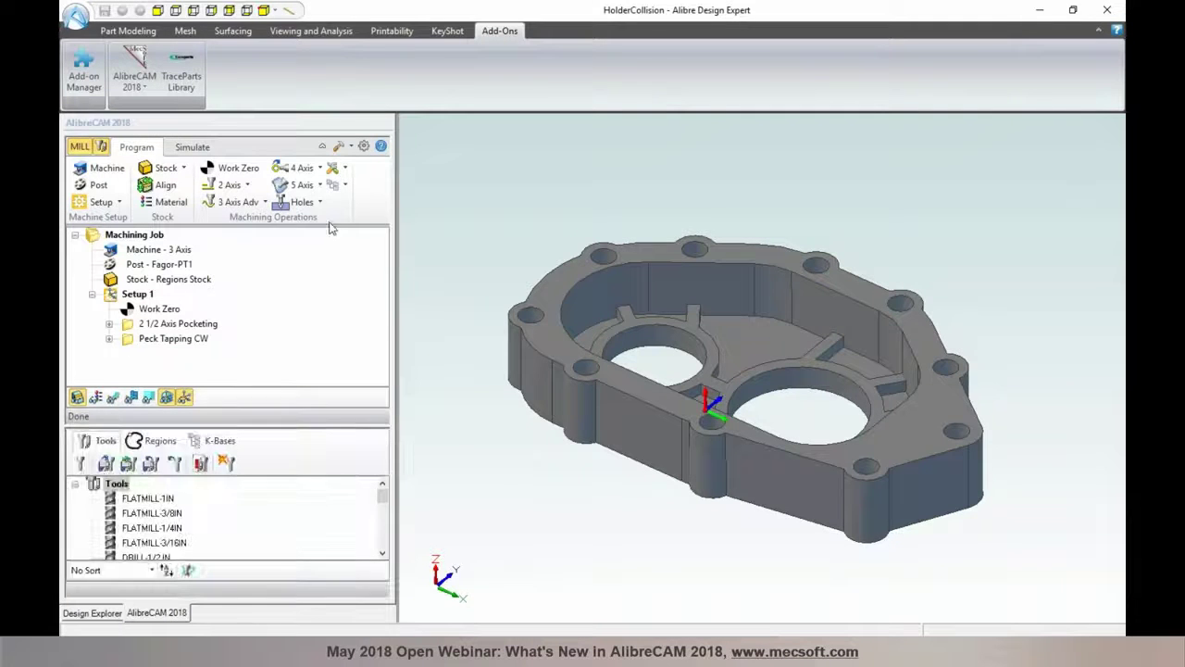
Try the Peck Tapping type with a 0.1 peck depth in a new Tapping operation, and discard it
left_click(306, 201)
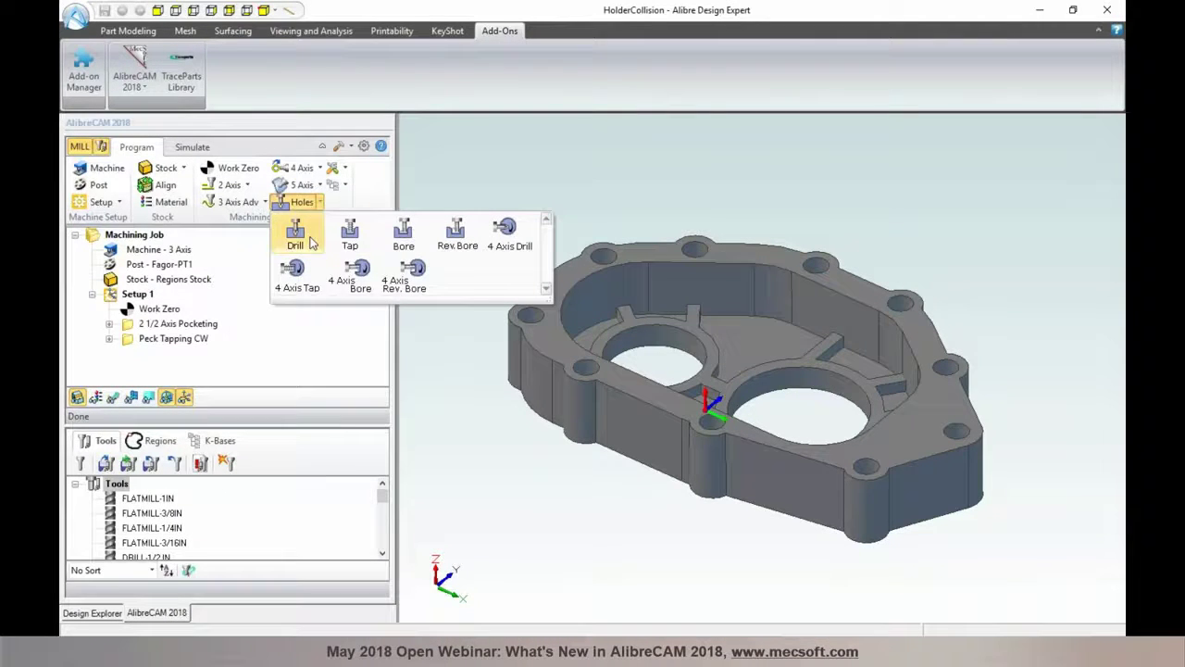
left_click(343, 242)
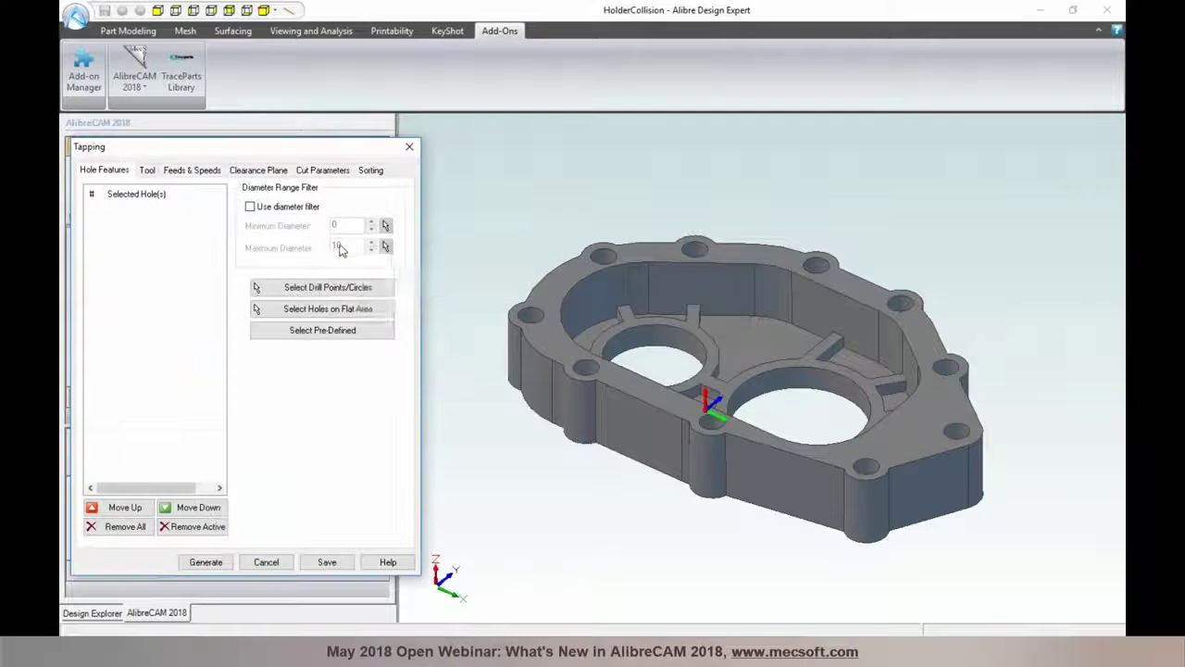
left_click(330, 172)
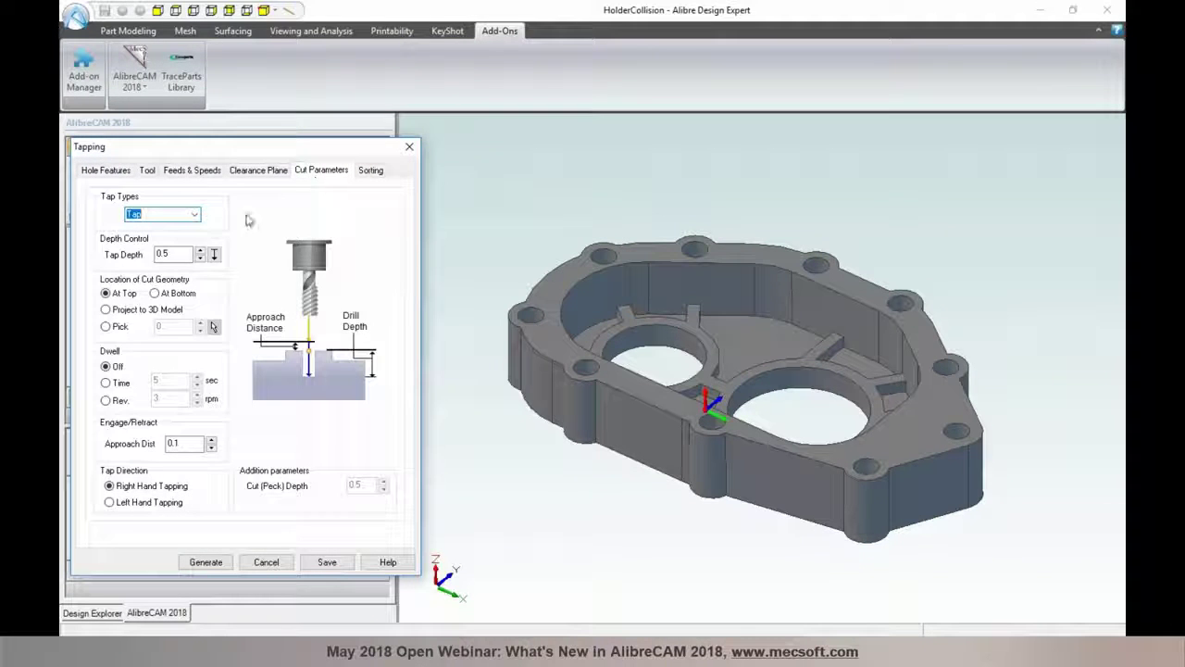
left_click(194, 214)
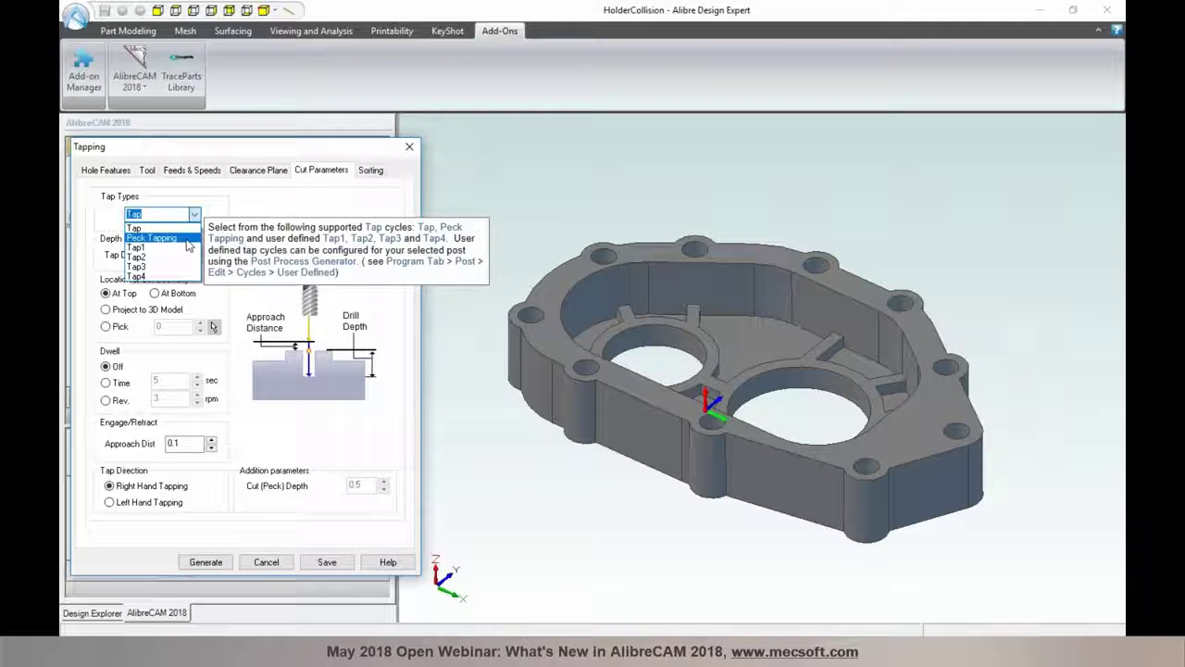
left_click(187, 240)
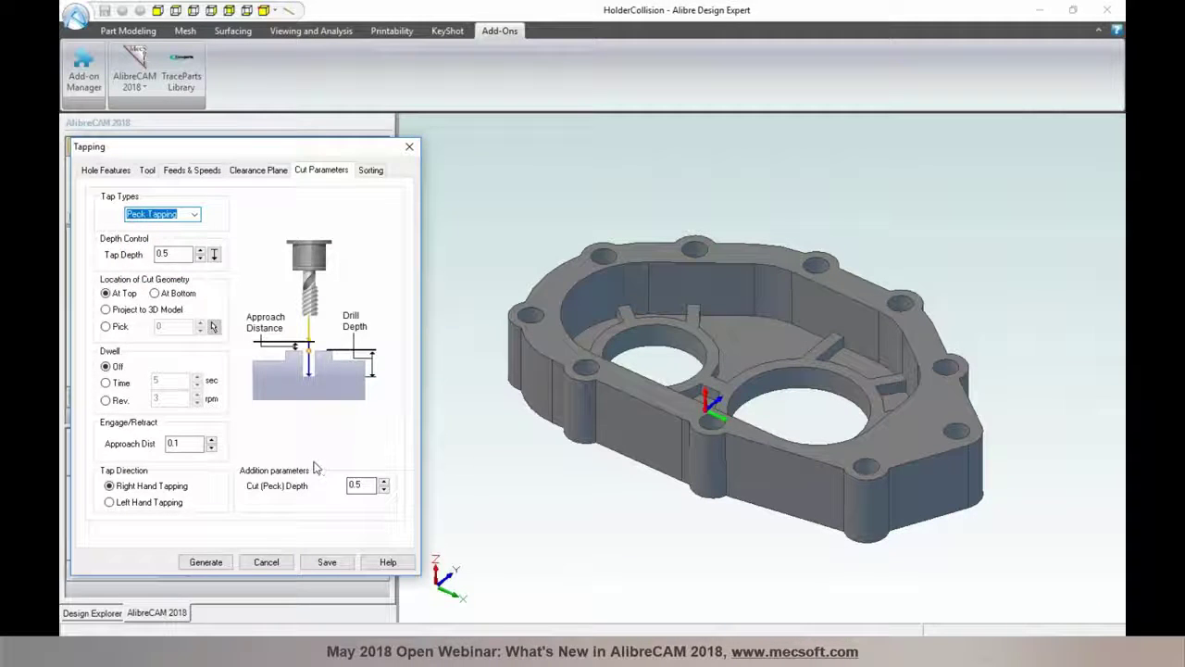
left_click(358, 485)
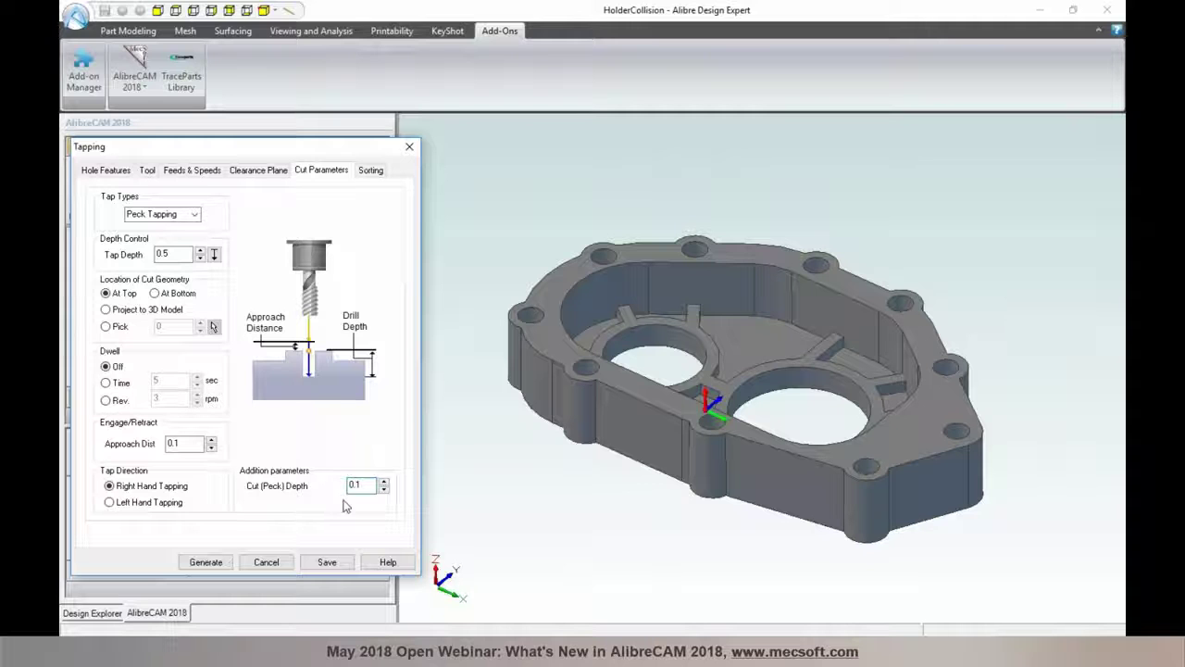
left_click(267, 562)
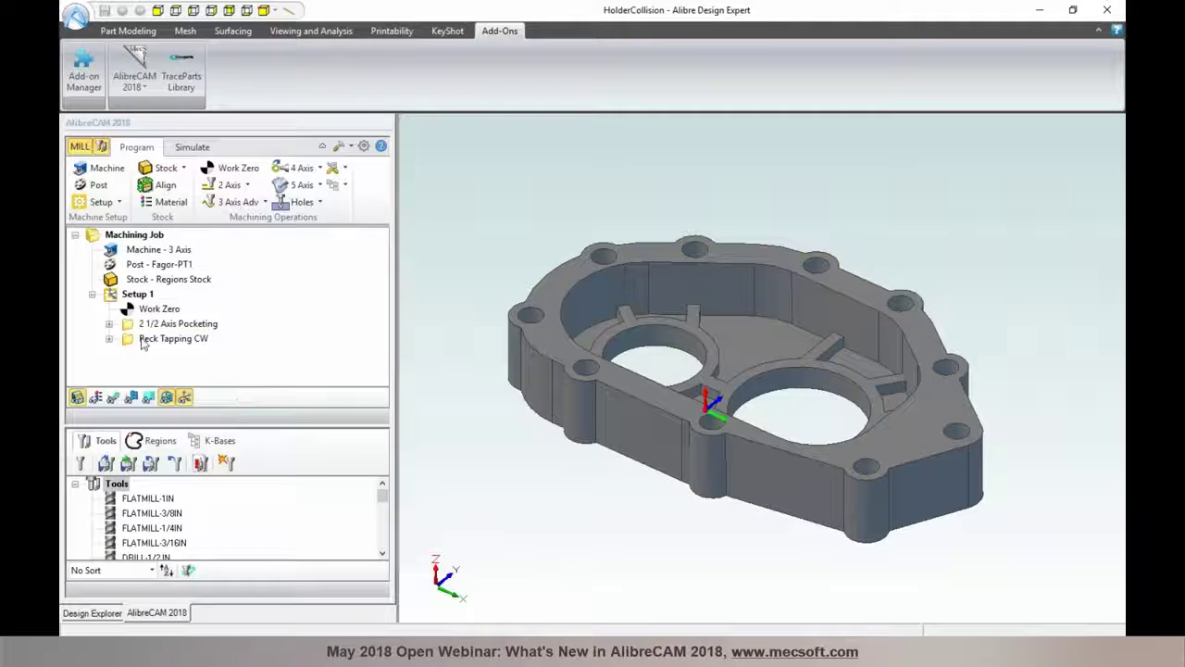
Post the Peck Tapping CW operation with the Fagor-PT1 post to HolderCollision_Peck Tapping CW.nc on the Desktop
left_click(144, 339)
right_click(142, 341)
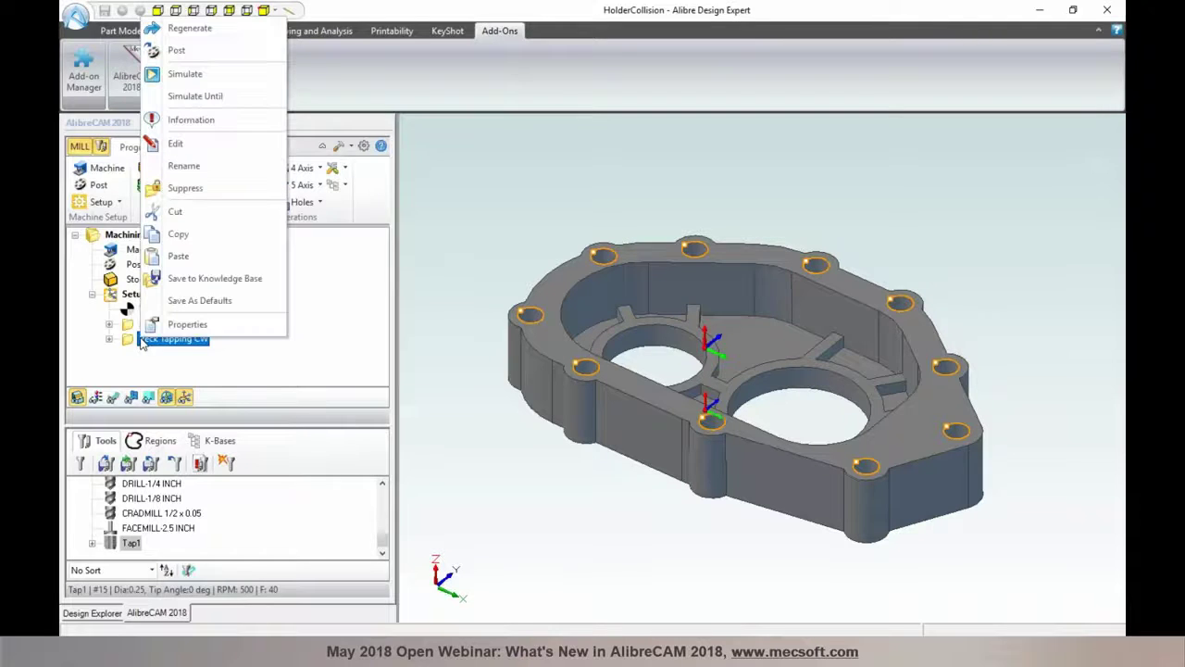
left_click(178, 50)
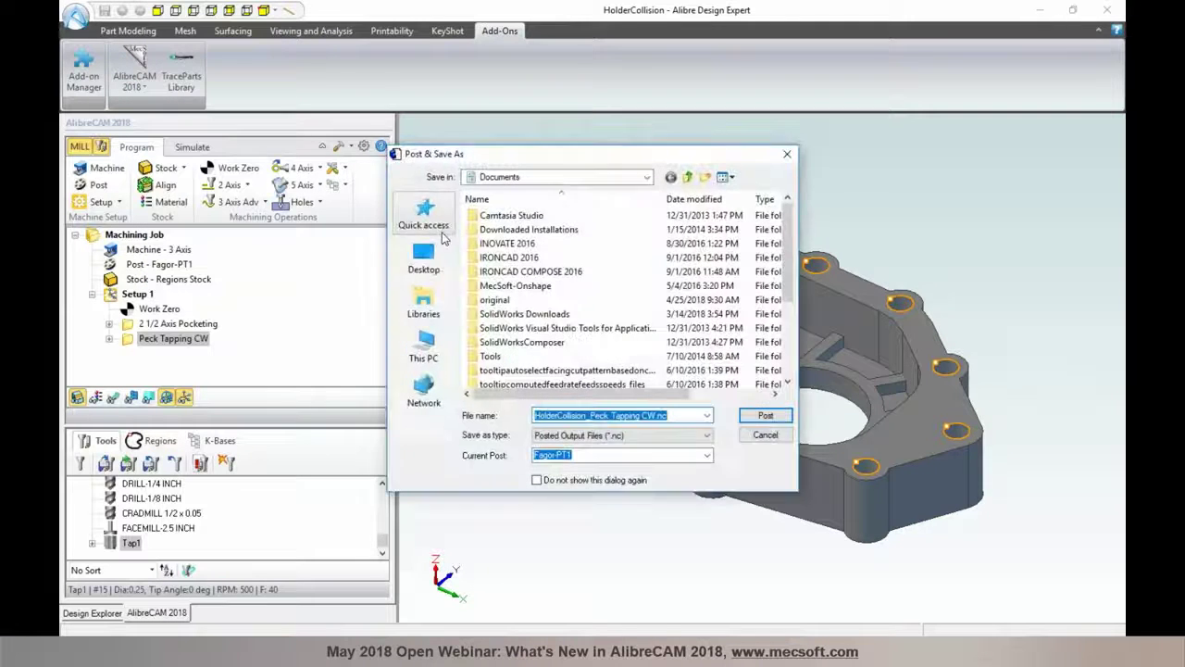
left_click(423, 260)
left_click(765, 415)
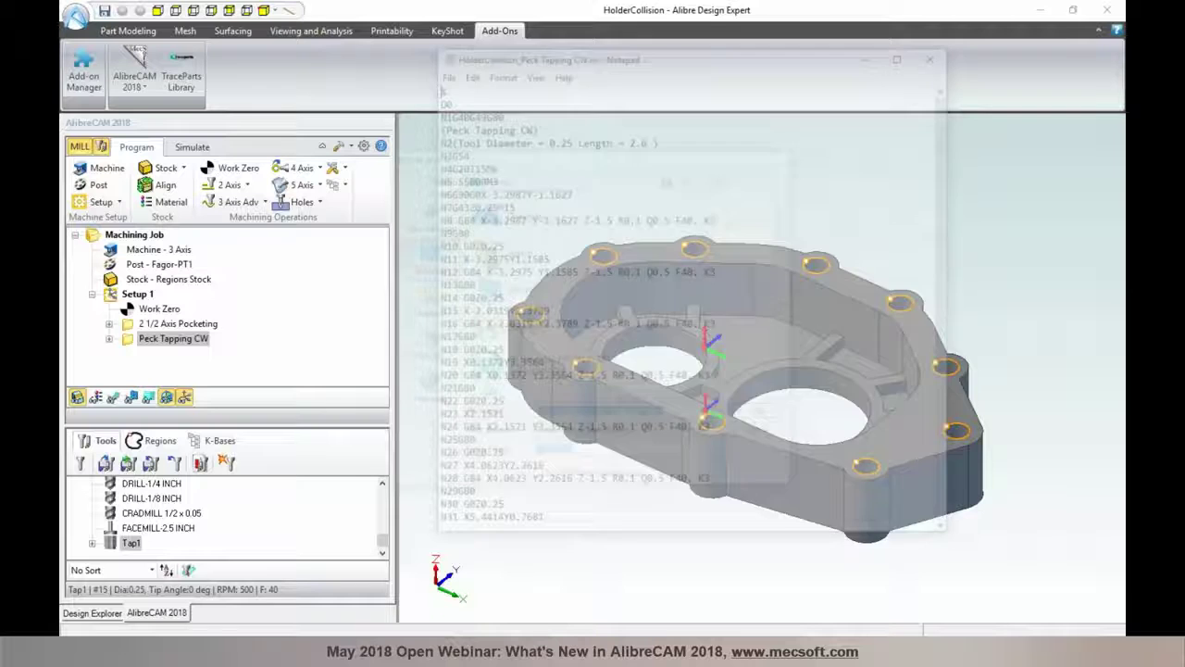
Examine the Q peck value in the first G84 tapping line of the Fagor-PT1 code, and close the file
left_click_drag(647, 219, 669, 214)
left_click(669, 214)
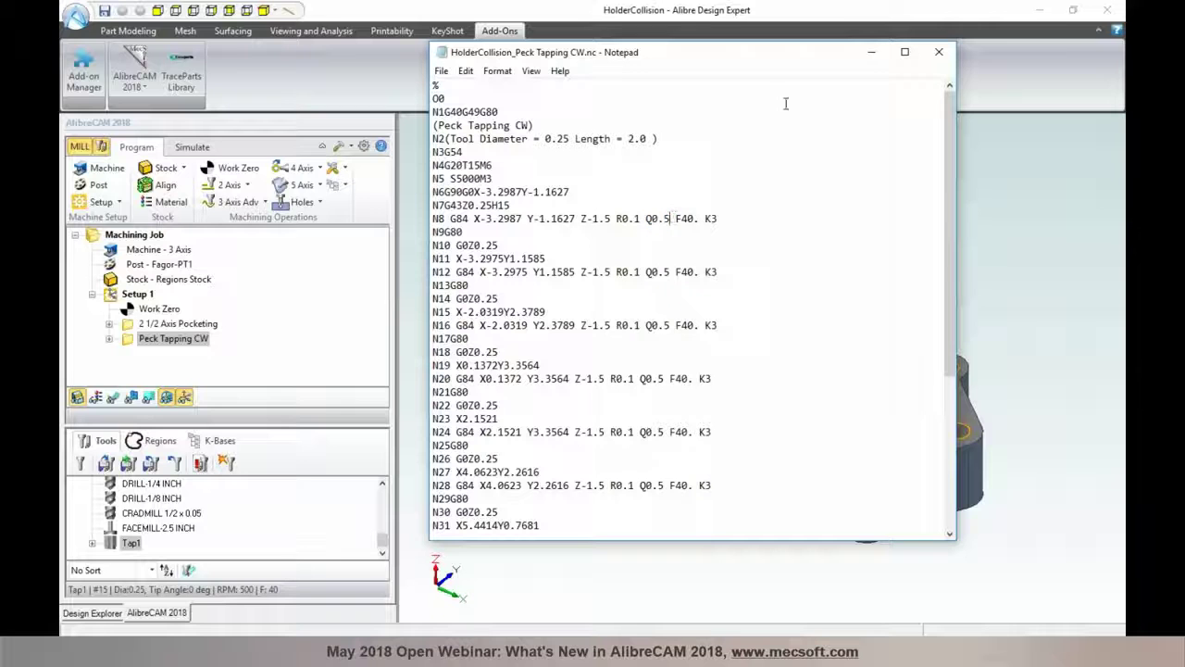
left_click(939, 51)
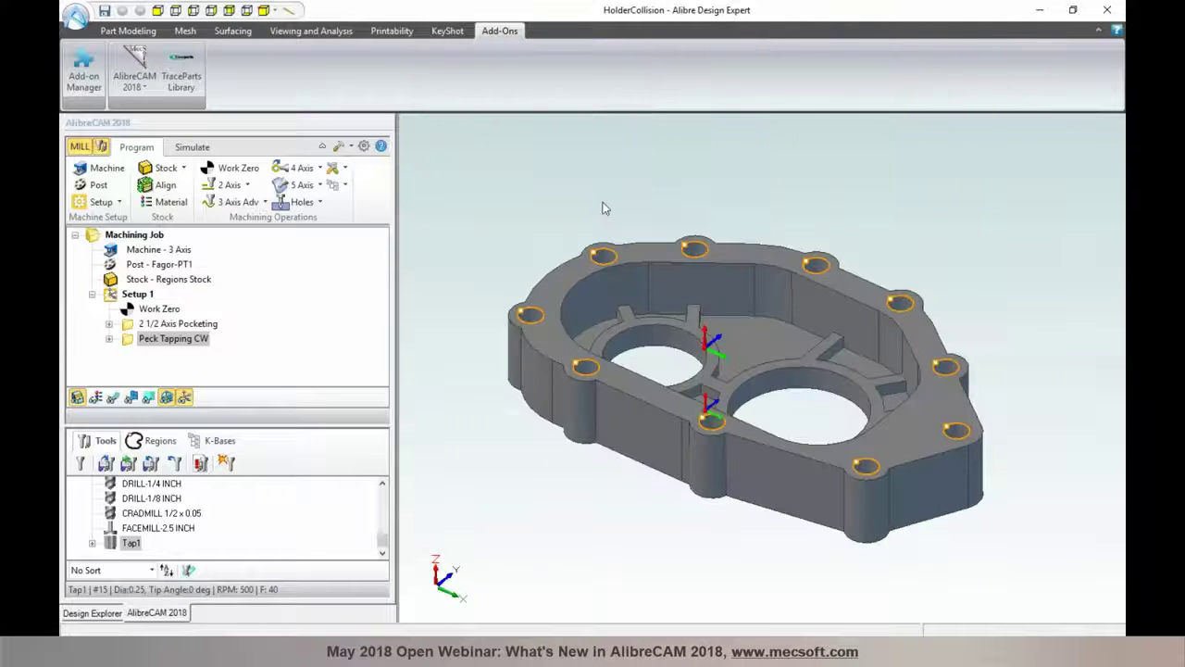
Post the Peck Tapping CW operation again with the Haas-PT1 post, replacing the existing .nc file on the Desktop
right_click(158, 339)
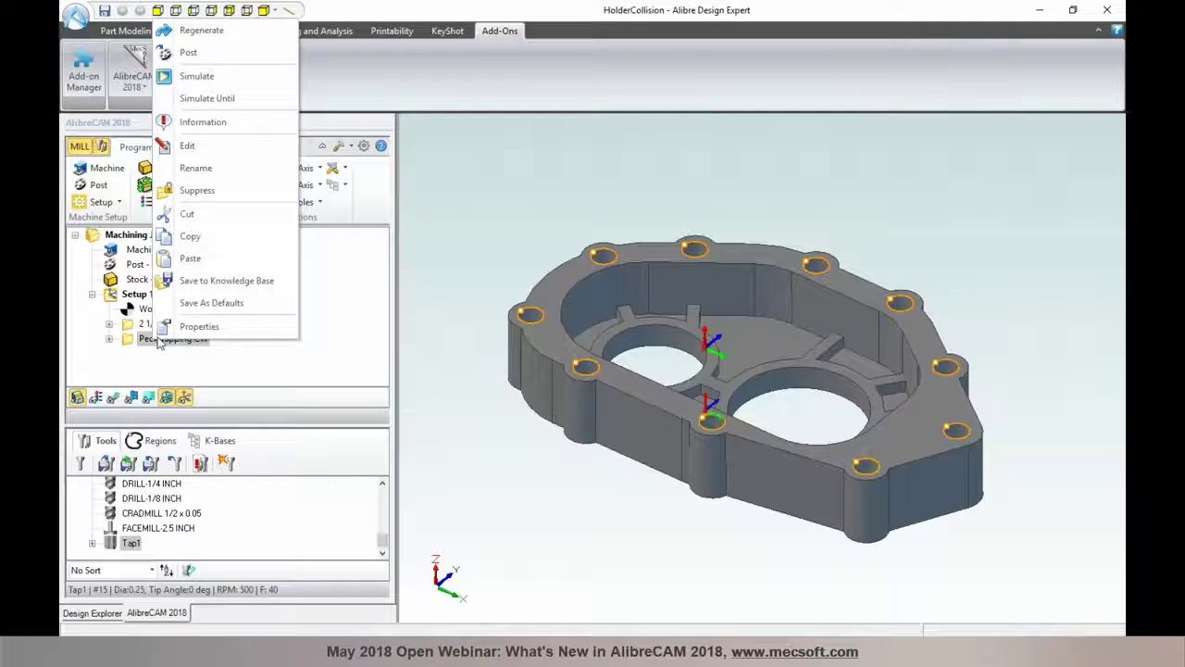
left_click(199, 53)
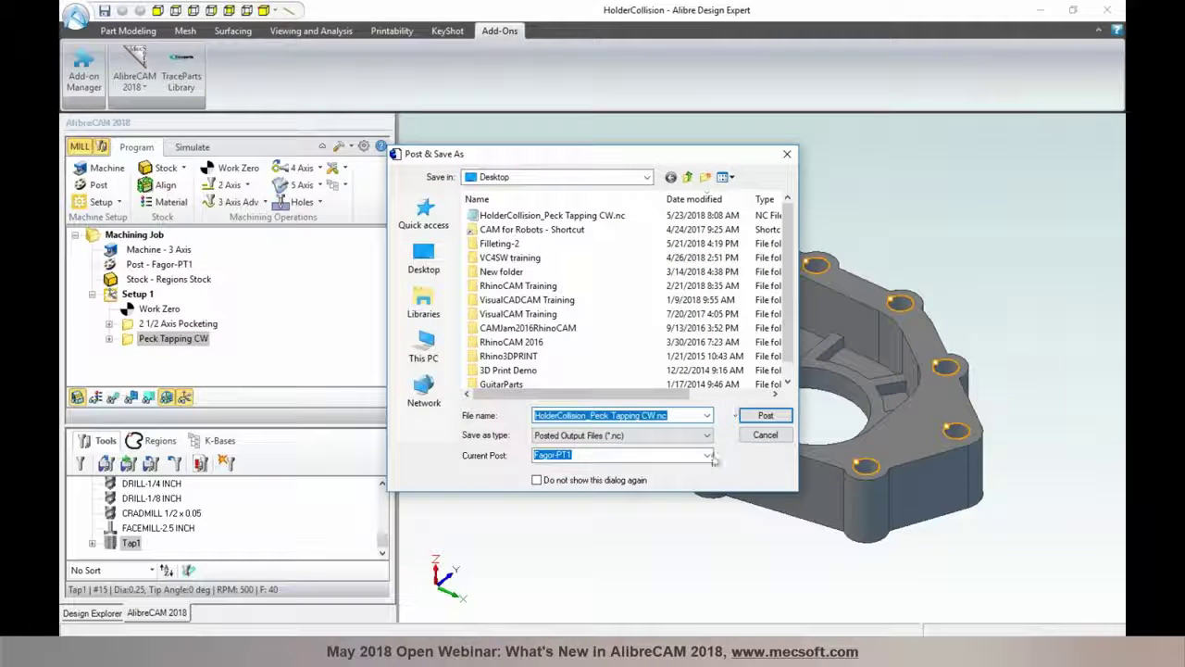
left_click(710, 456)
left_click_drag(704, 260, 704, 275)
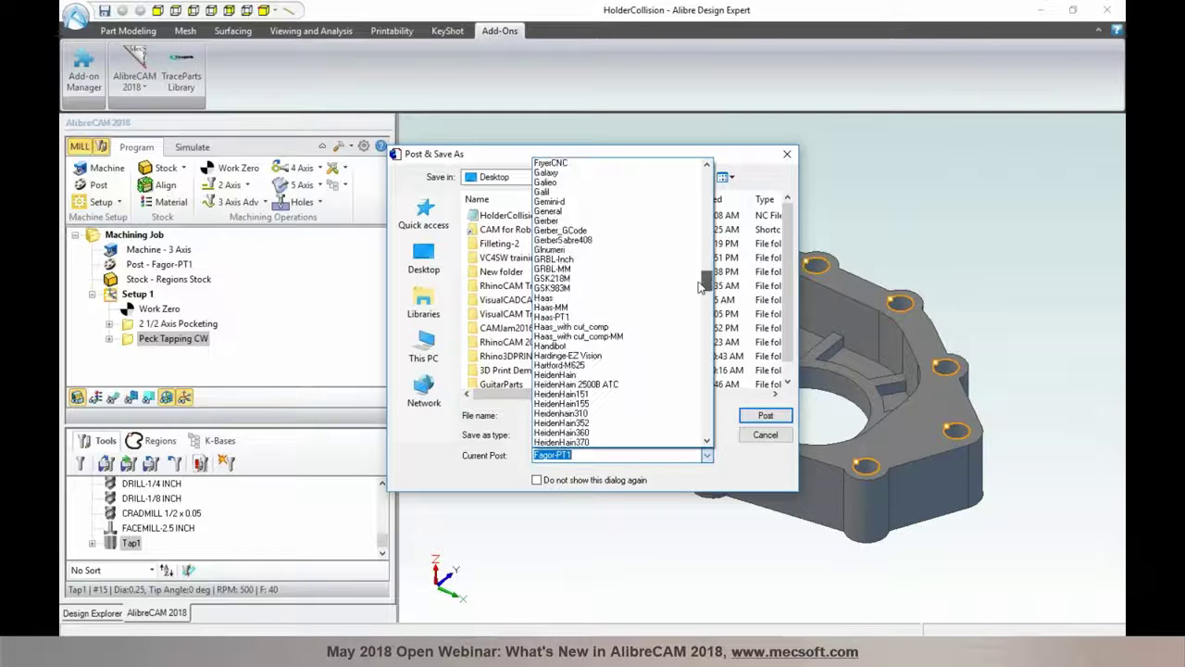
left_click(656, 316)
left_click(759, 416)
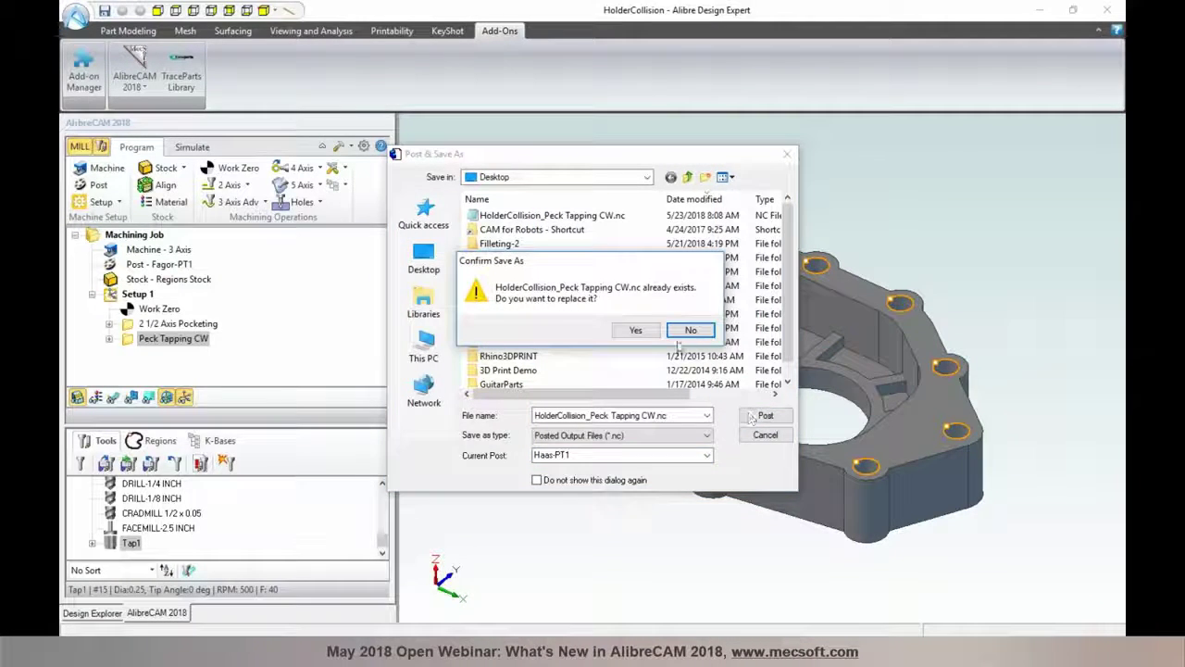
left_click(635, 330)
Examine the peck tapping lines N8 to N10 in the Haas-PT1 code, and close the file
left_click_drag(540, 245, 430, 219)
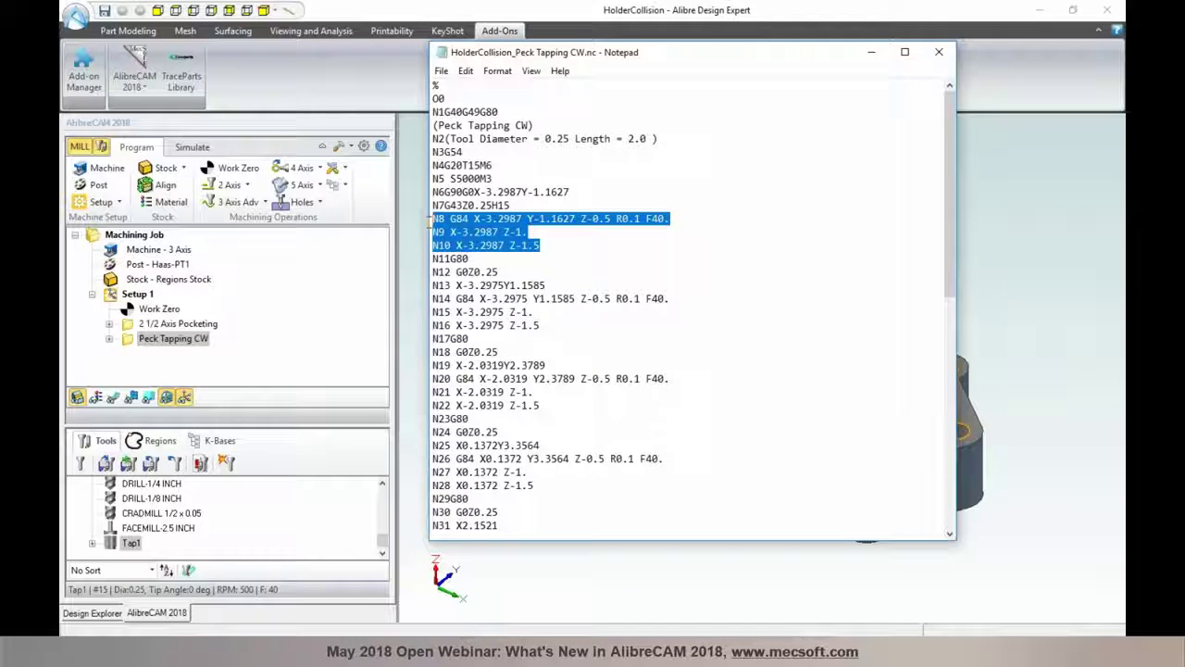
left_click(592, 248)
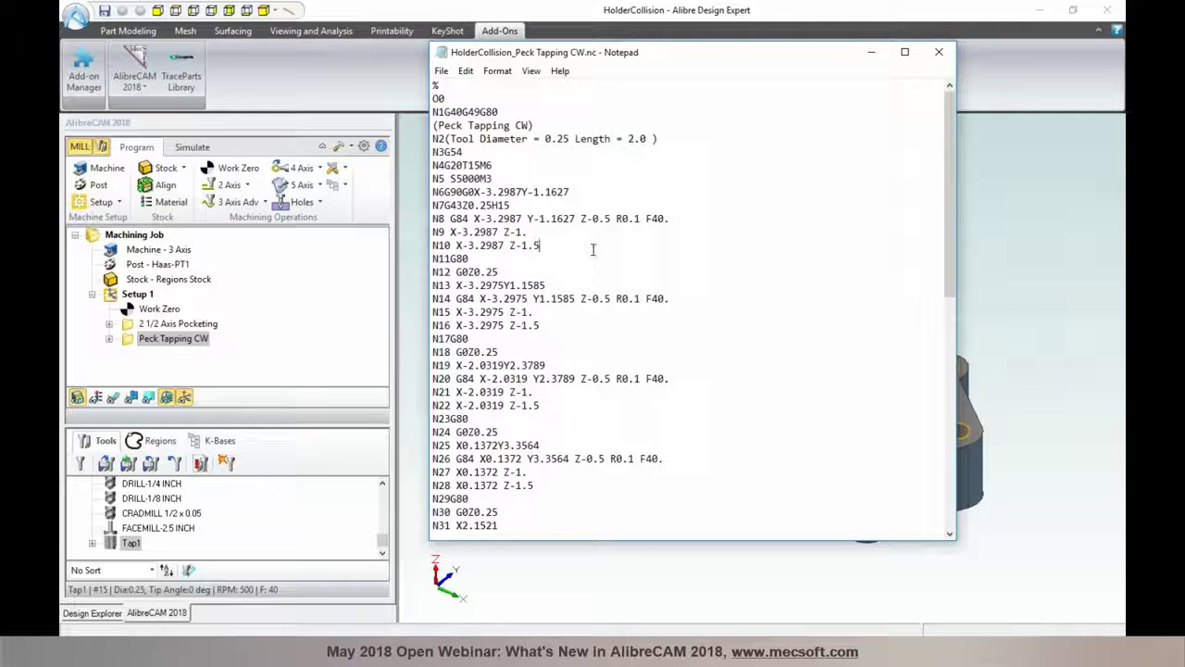
left_click(938, 55)
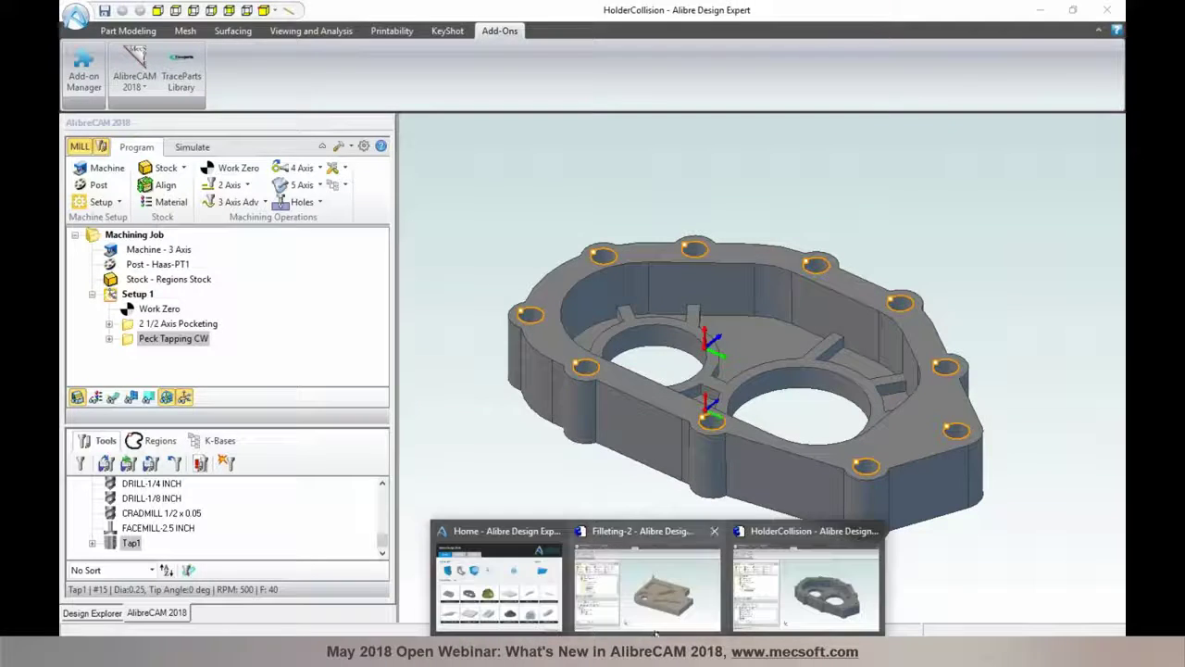
Switch to the Filleting-2 part, display the toolpath of the 2 1/2 Axis Pocketing operation and inspect it up close
left_click(653, 547)
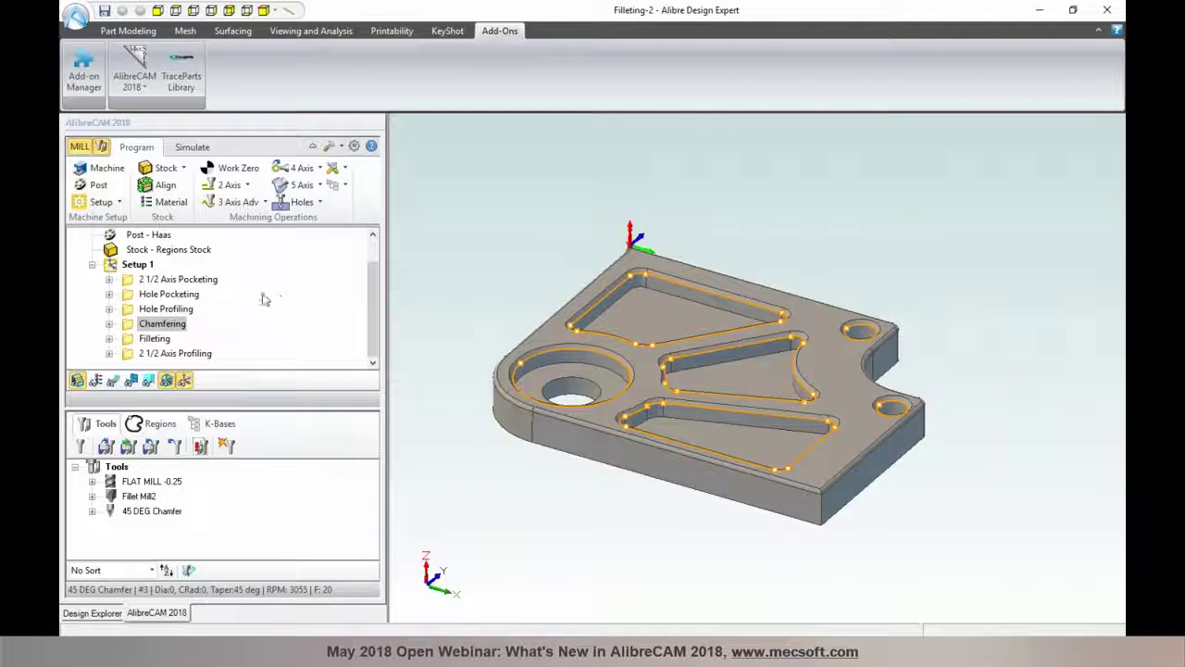
left_click(190, 279)
left_click(112, 379)
mouse_move(479, 251)
middle_mouse_down()
mouse_move(480, 273)
mouse_move(481, 258)
middle_mouse_up()
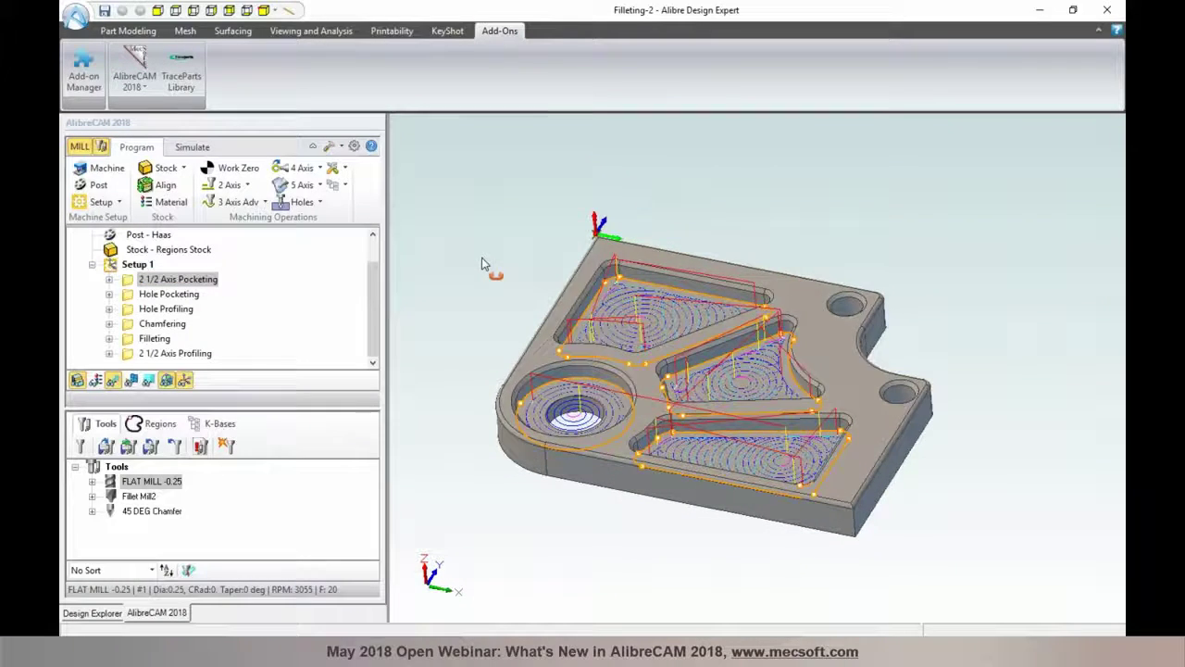
scroll(681, 366, "up", 3)
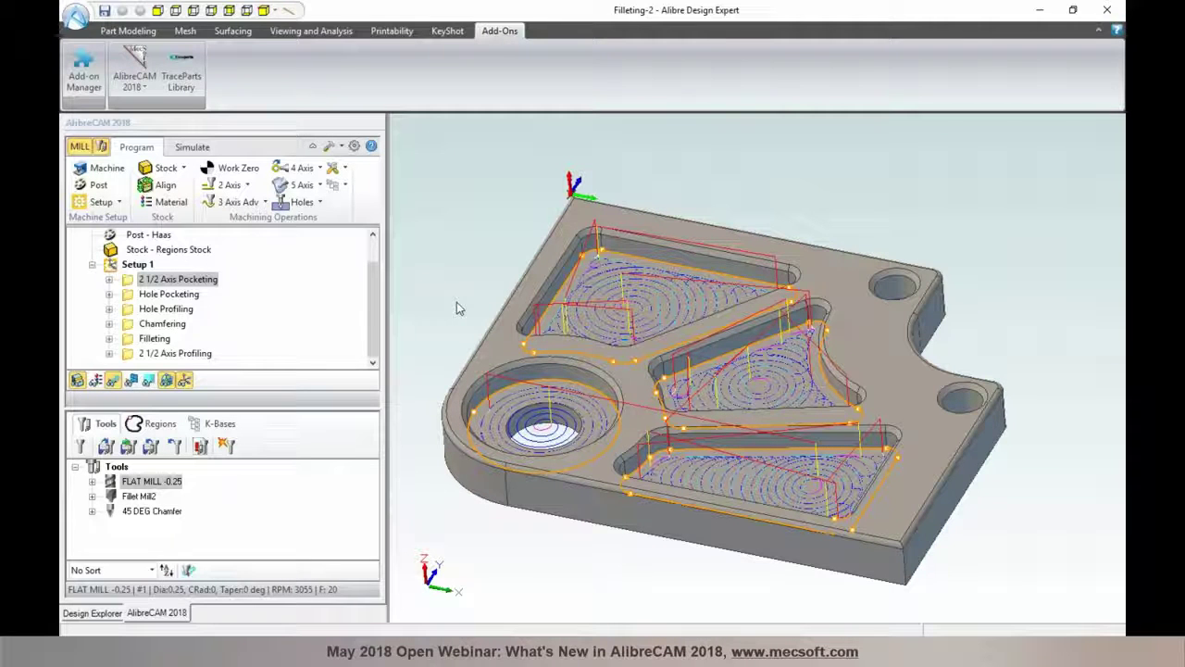
middle_click_drag(460, 348, 490, 366)
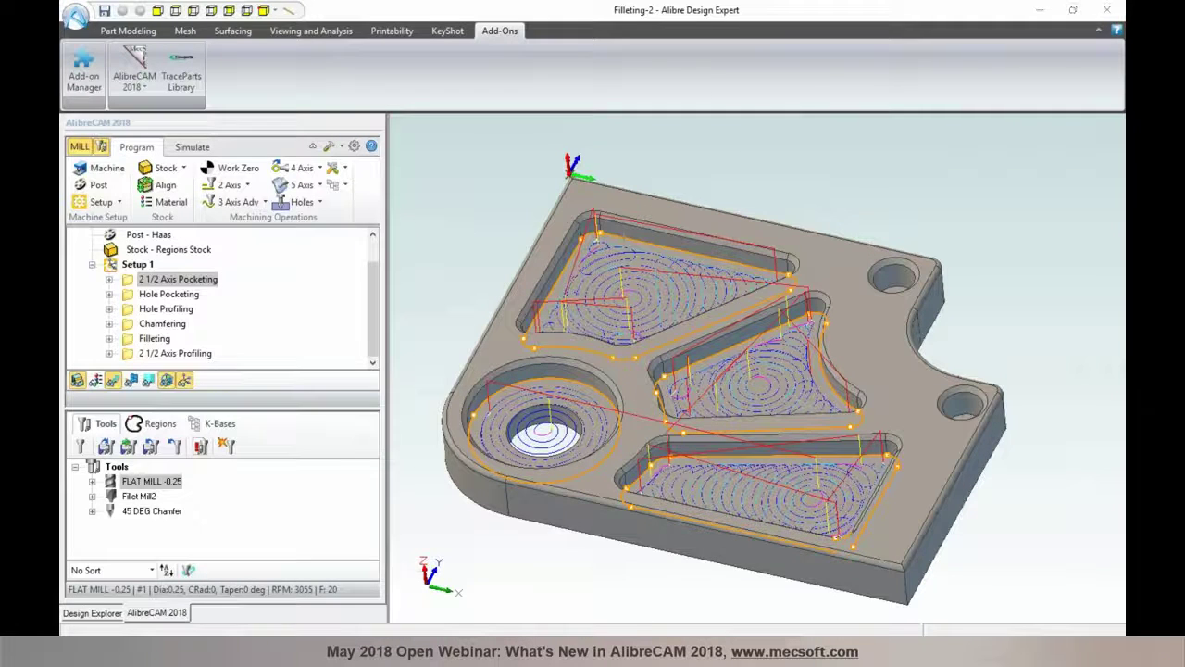
Open the recent part HFinish_FollowContainment from the Alibre Design home window
mouse_move(549, 613)
left_click(519, 542)
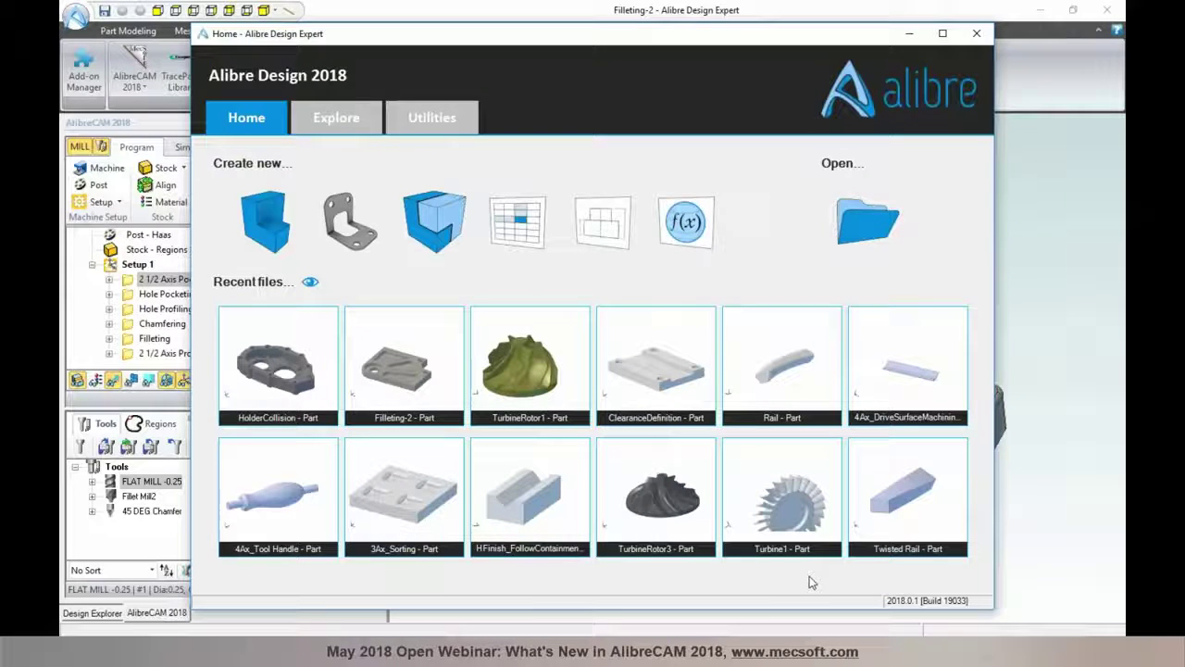
left_click(489, 482)
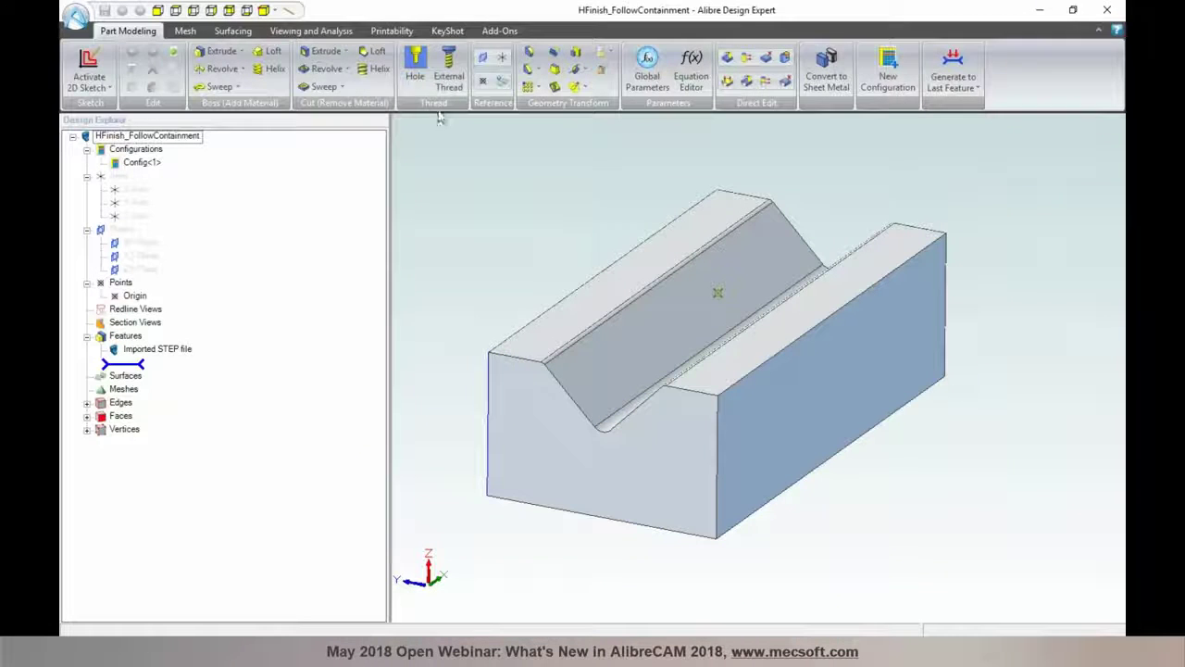
Load the AlibreCAM 2018 MILL module for the HFinish_FollowContainment part and enlarge the machining job list to show all operations
left_click(499, 31)
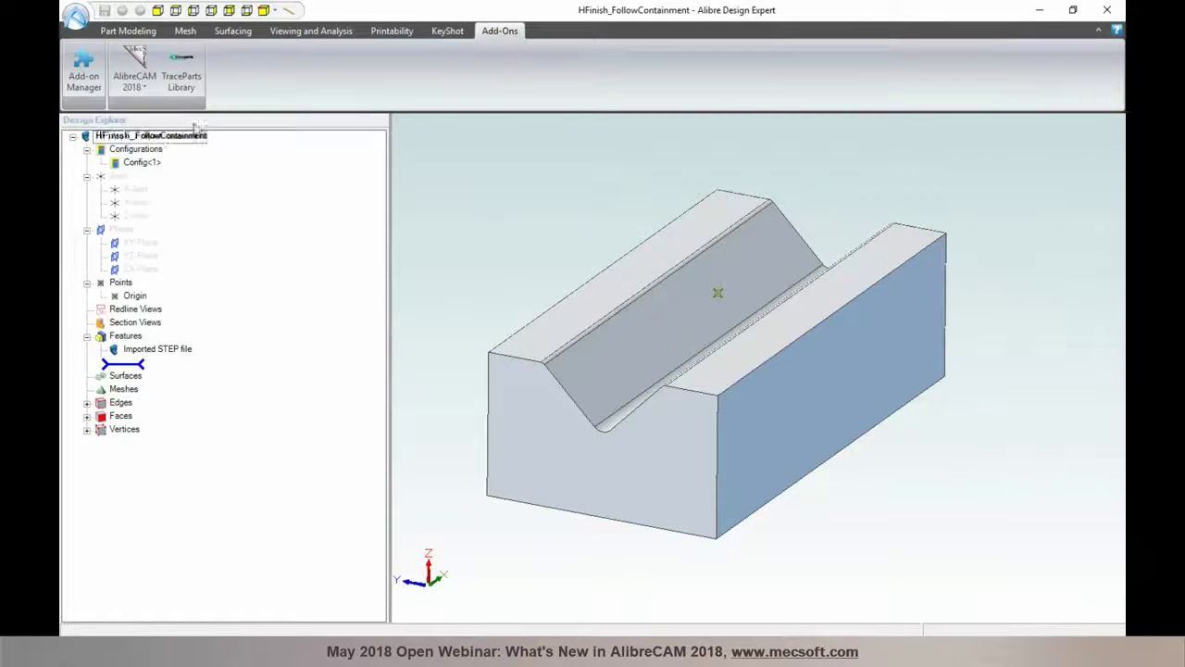
left_click(140, 88)
left_click(147, 140)
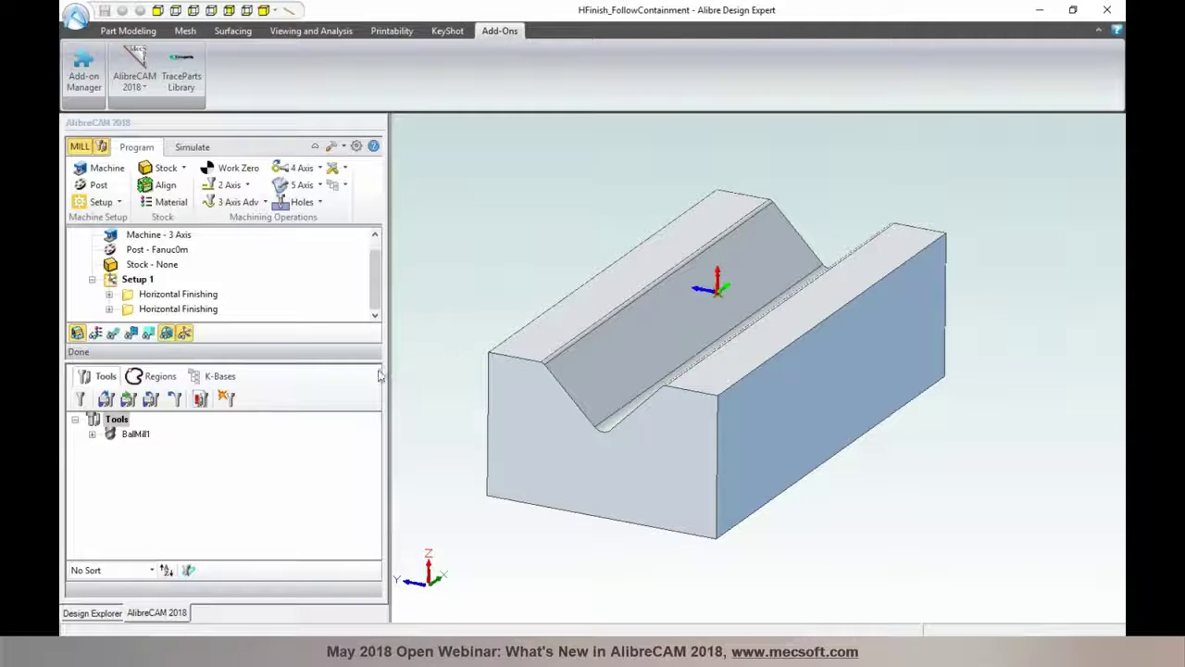
left_click_drag(371, 363, 371, 440)
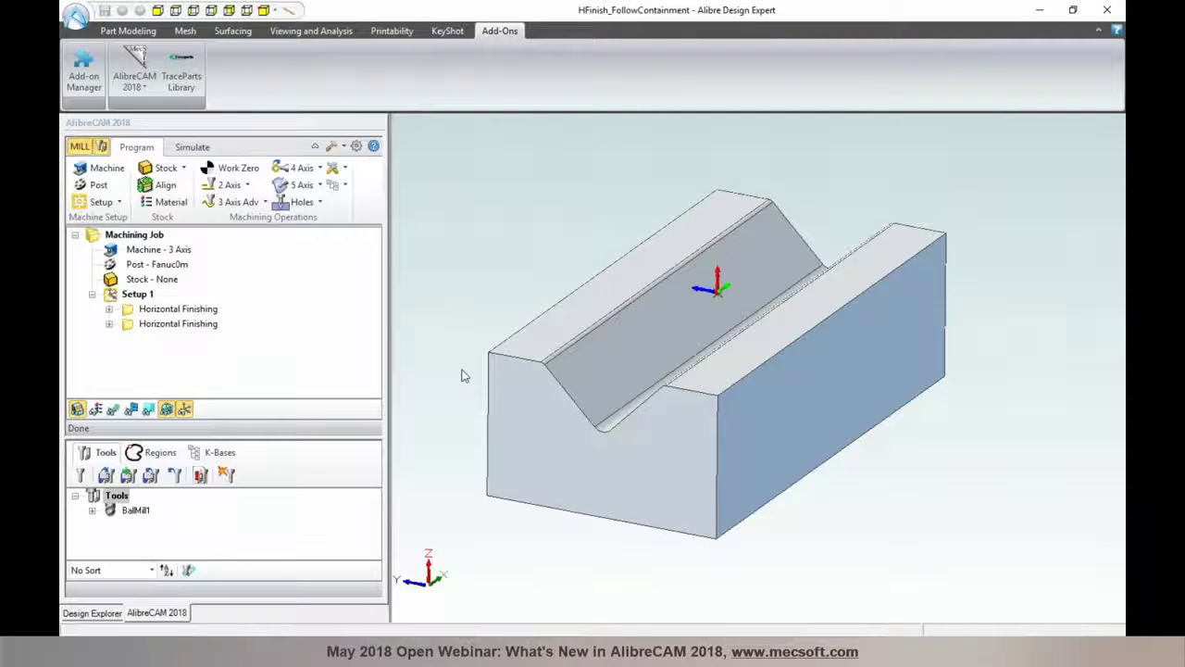
Display the second Horizontal Finishing operation's toolpath and examine its tool action setting for containment without changing it
left_click(239, 202)
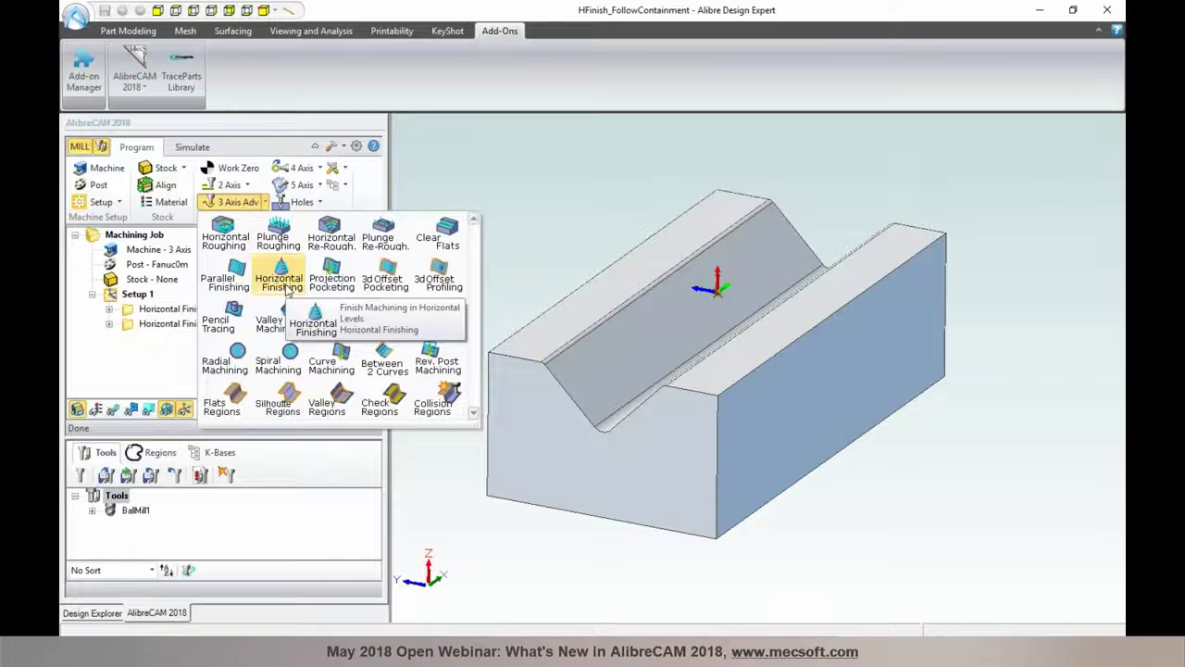
left_click(553, 276)
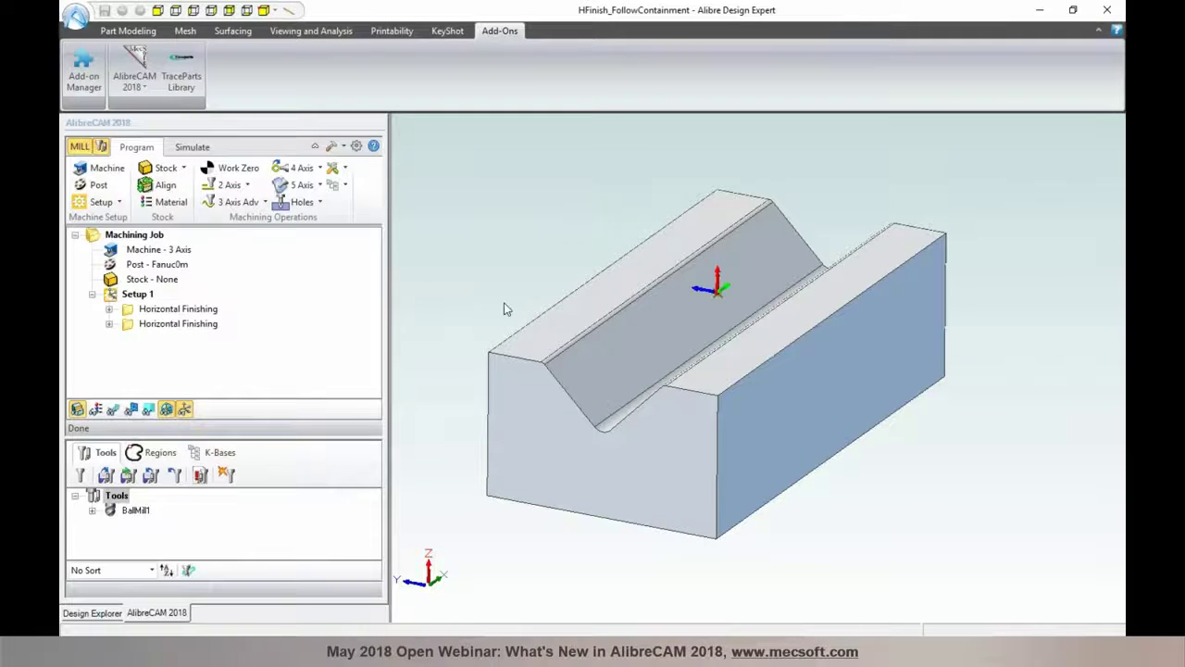
left_click(150, 326)
left_click(114, 408)
double_click(127, 325)
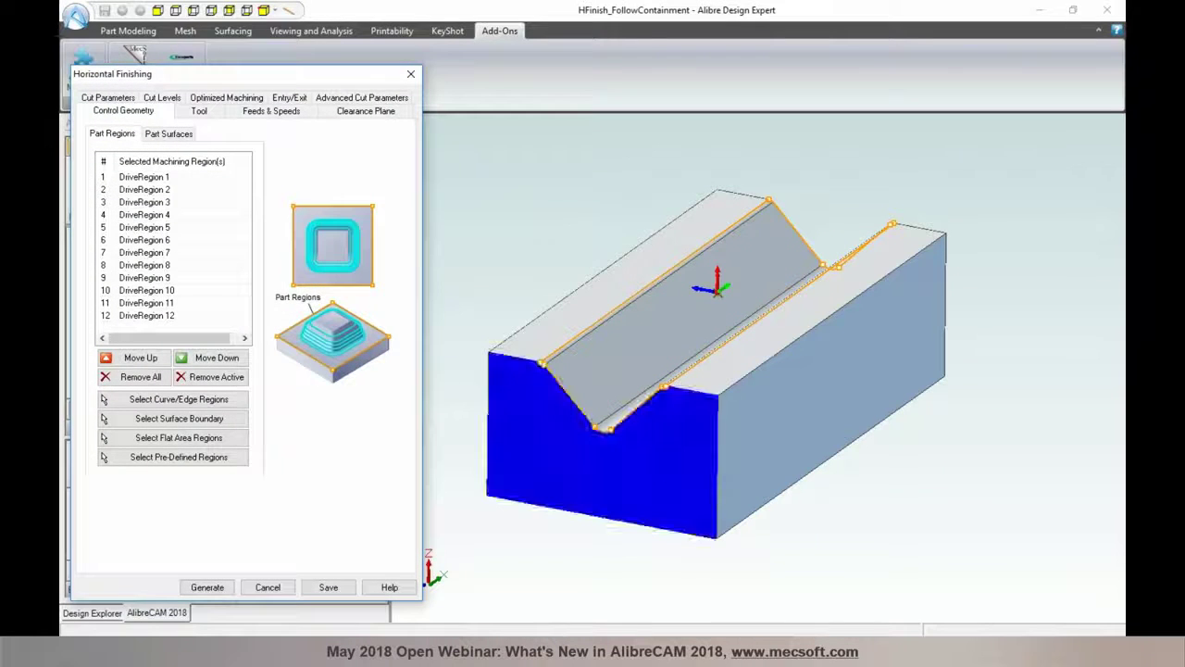
left_click(125, 98)
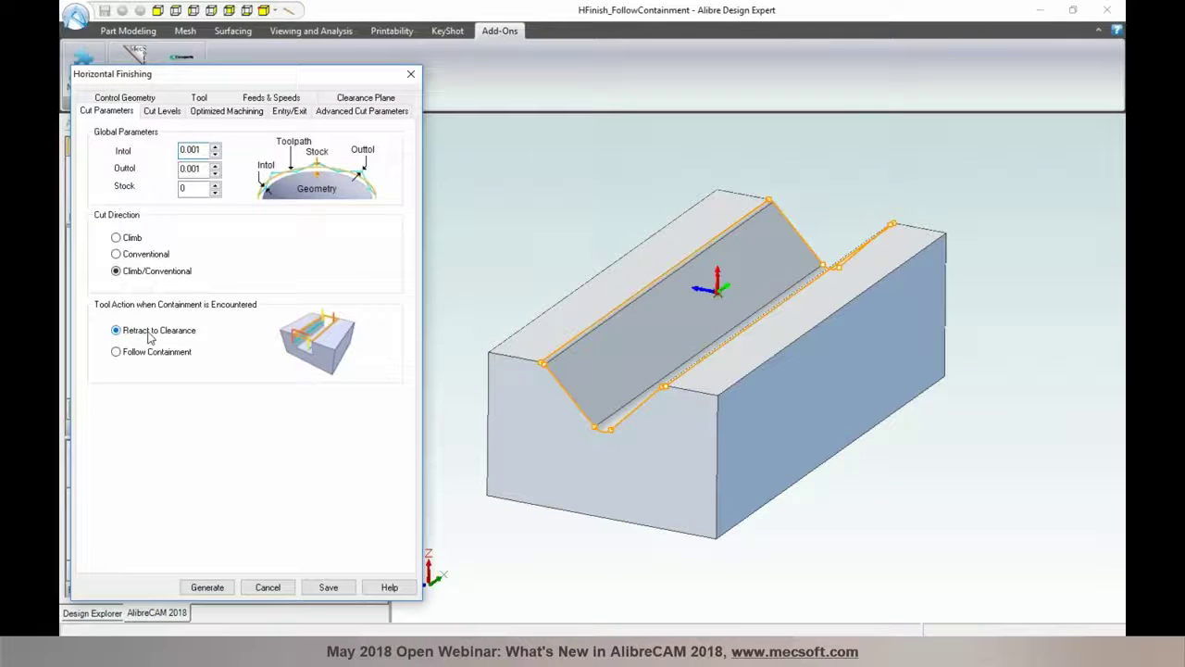
left_click(265, 589)
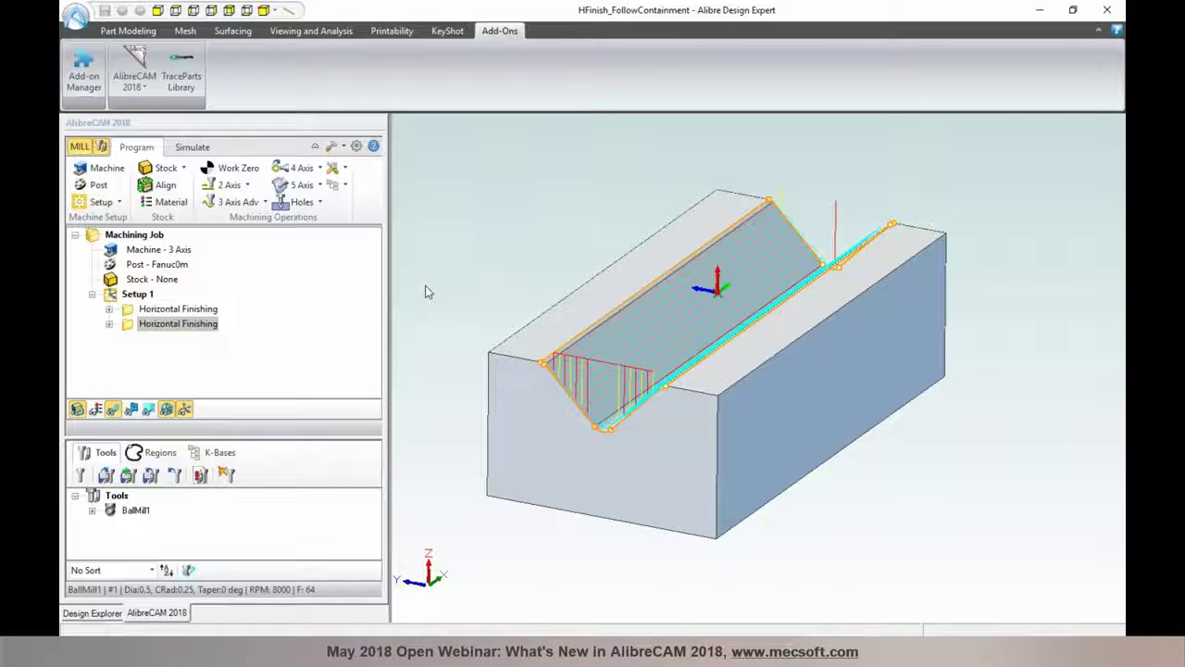
Display the first Horizontal Finishing operation's toolpath and review its containment tool action in the cut parameters, leaving them unchanged
left_click(178, 309)
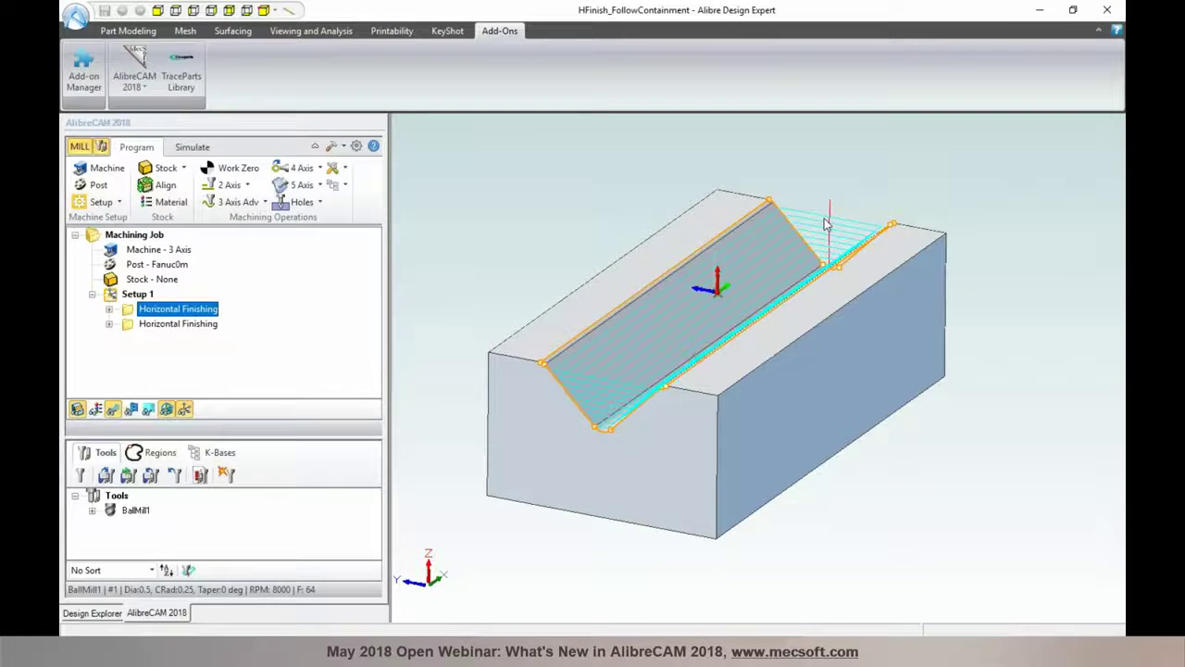
double_click(127, 310)
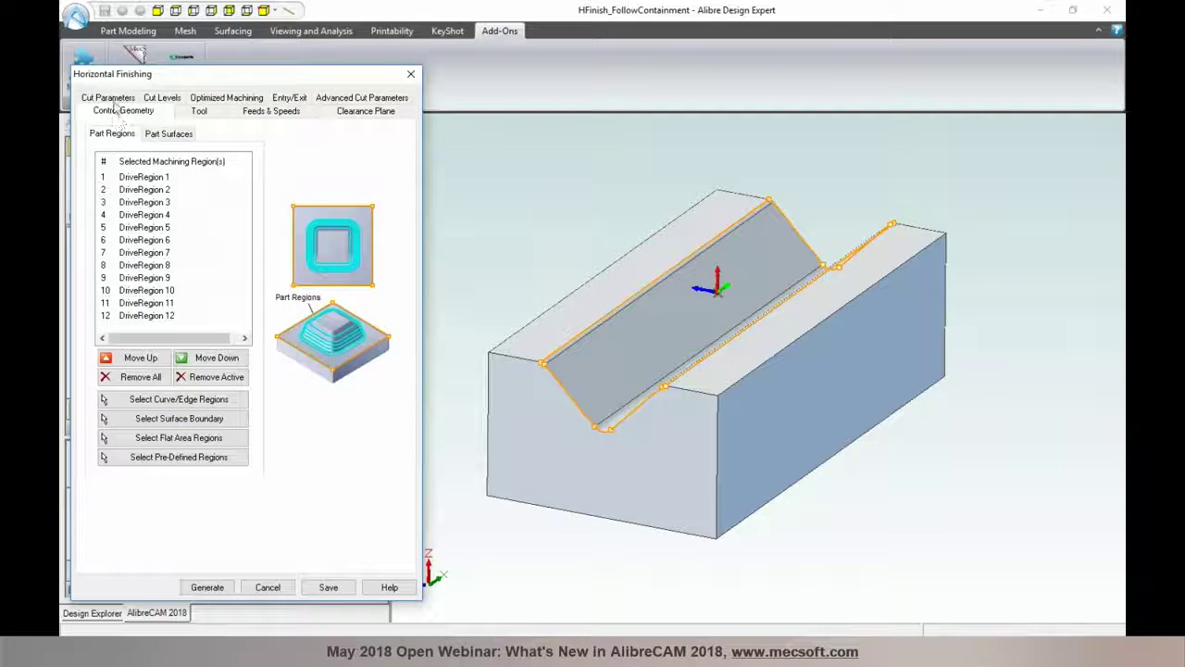
left_click(115, 102)
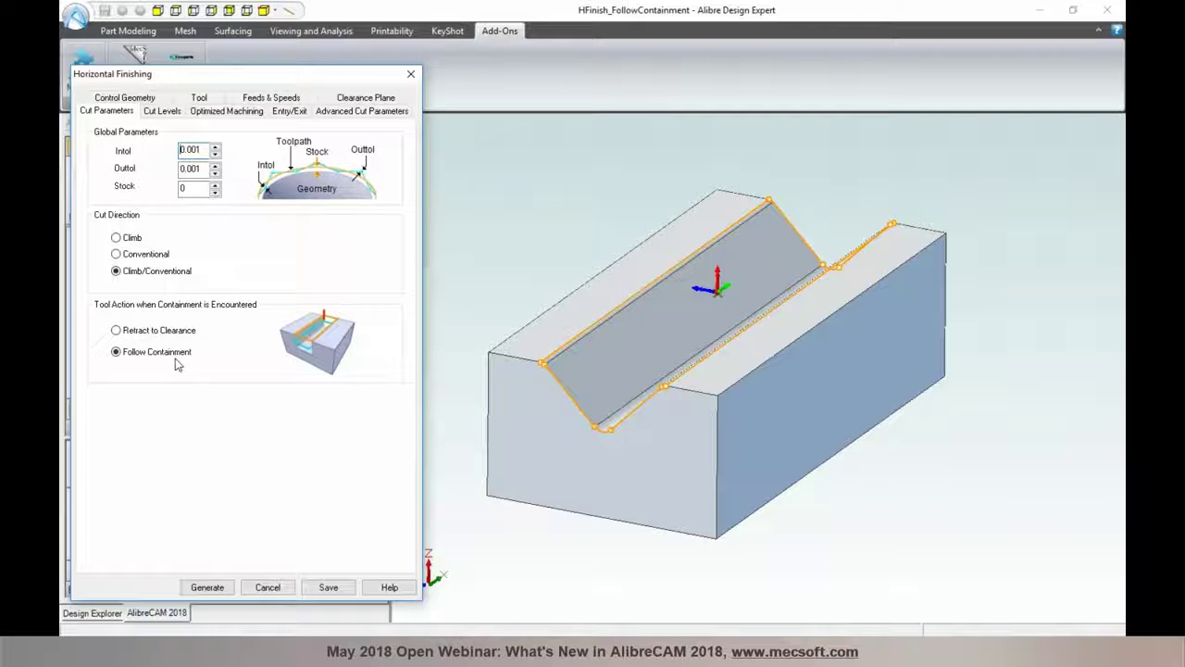
mouse_move(175, 364)
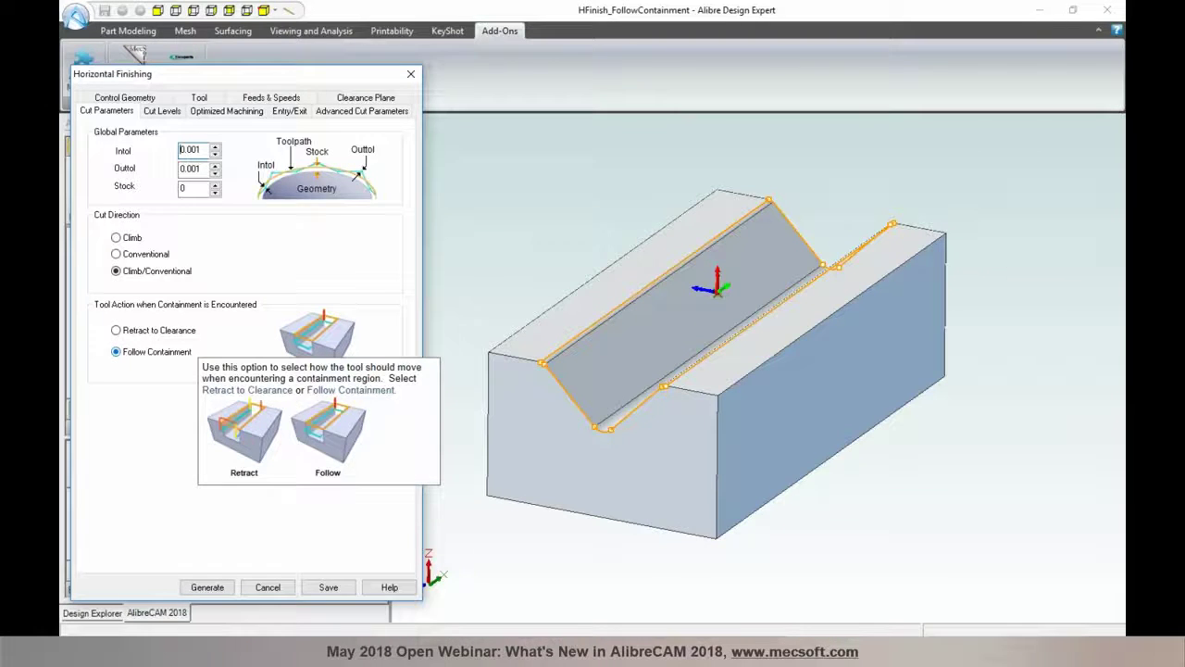
left_click(266, 588)
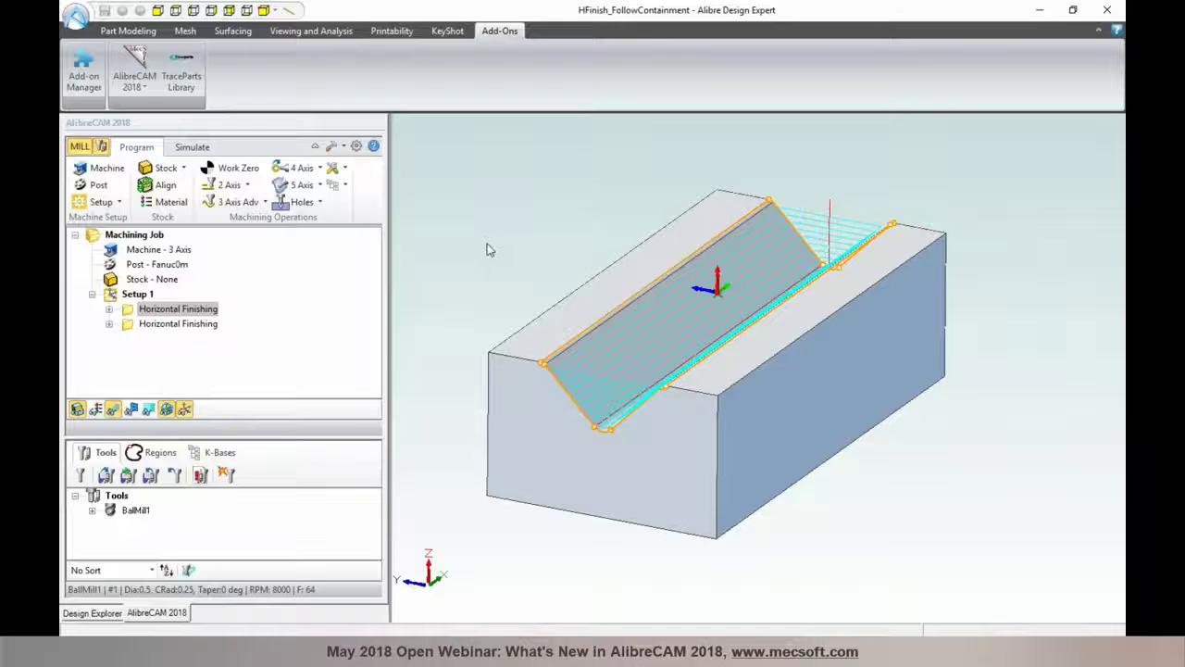
Close the current part, open the recent part 3Ax_Sorting, and load AlibreCAM MILL with an enlarged machining job list
left_click(1108, 11)
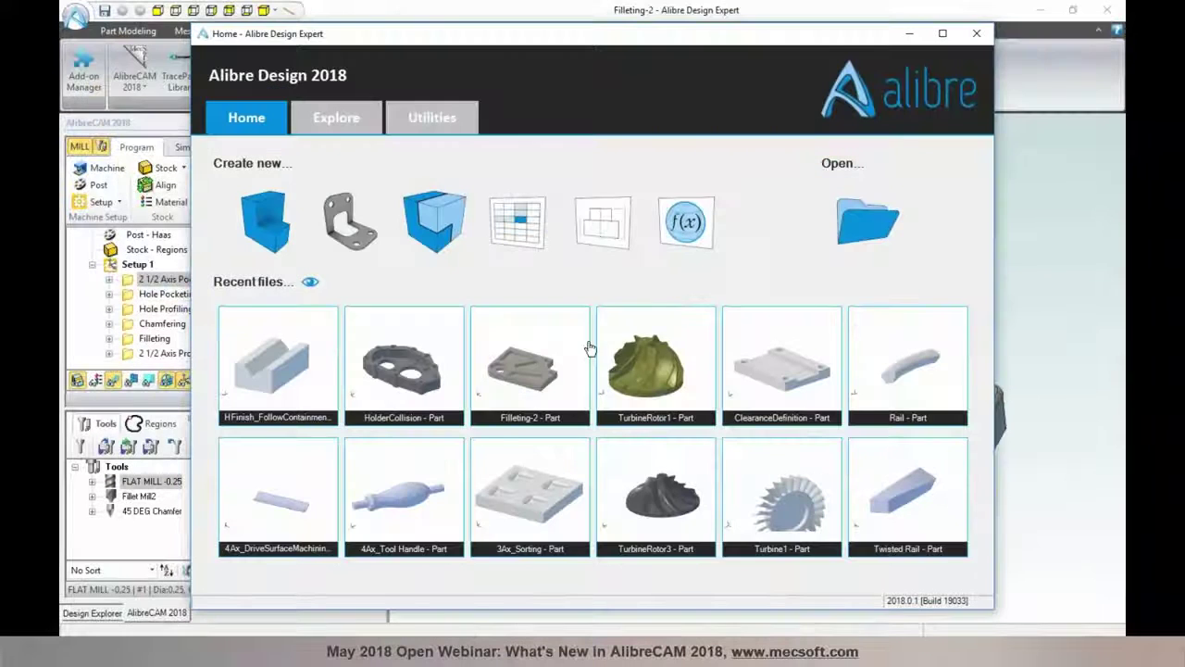
left_click(554, 456)
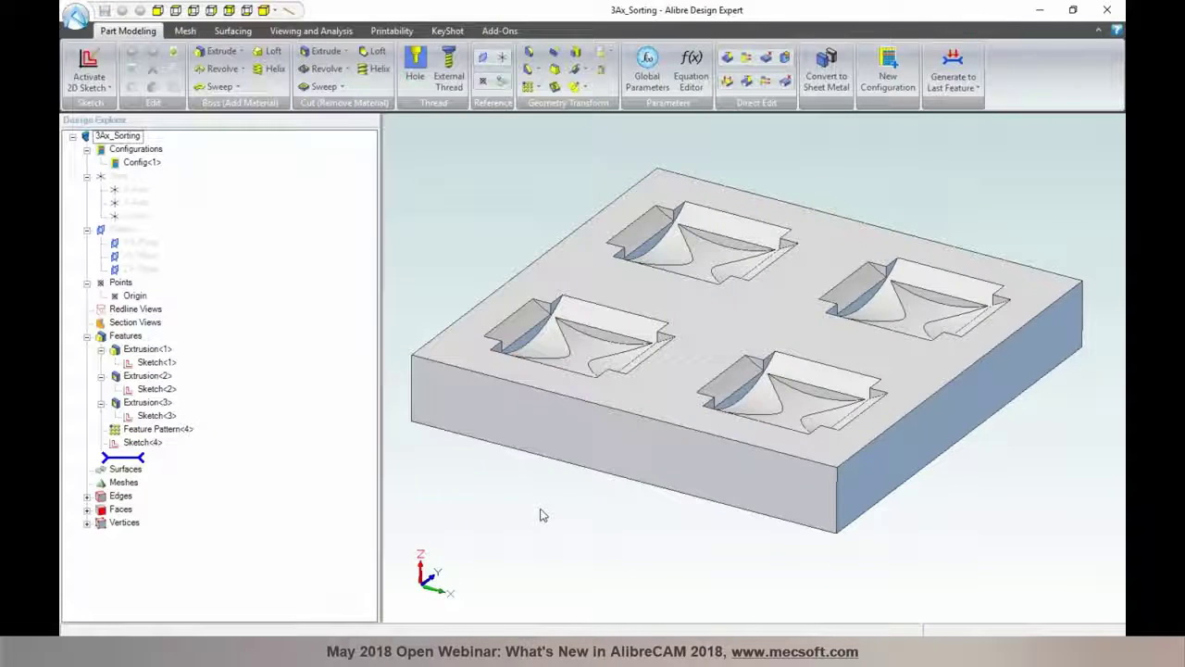
left_click(499, 31)
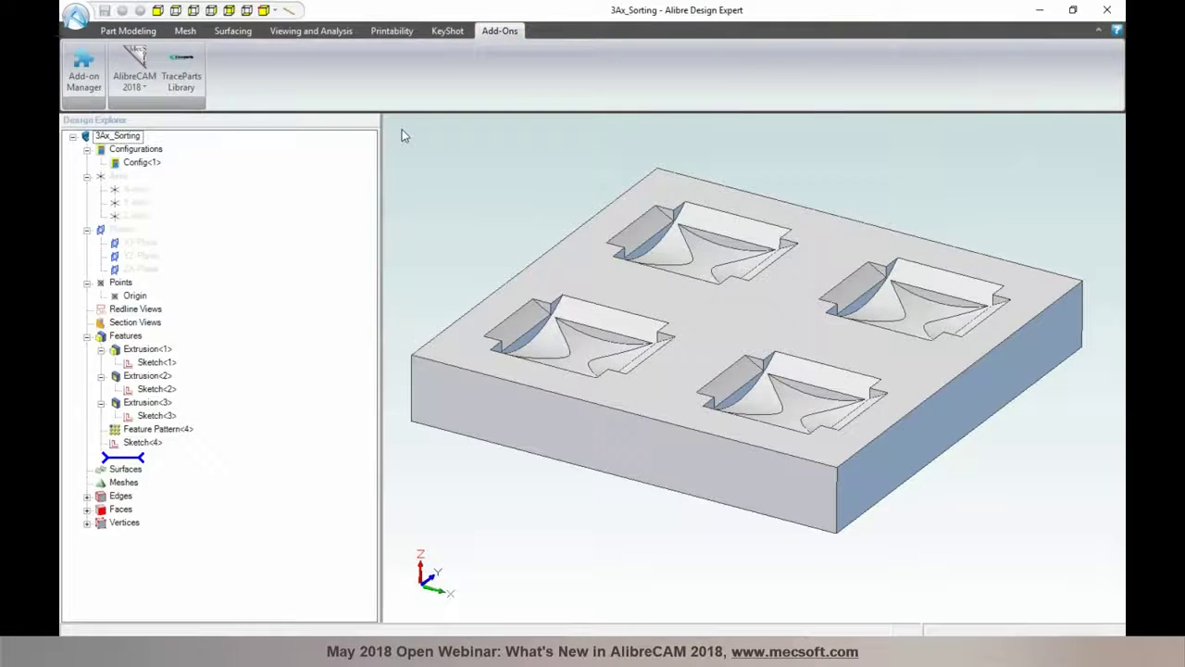
left_click(134, 70)
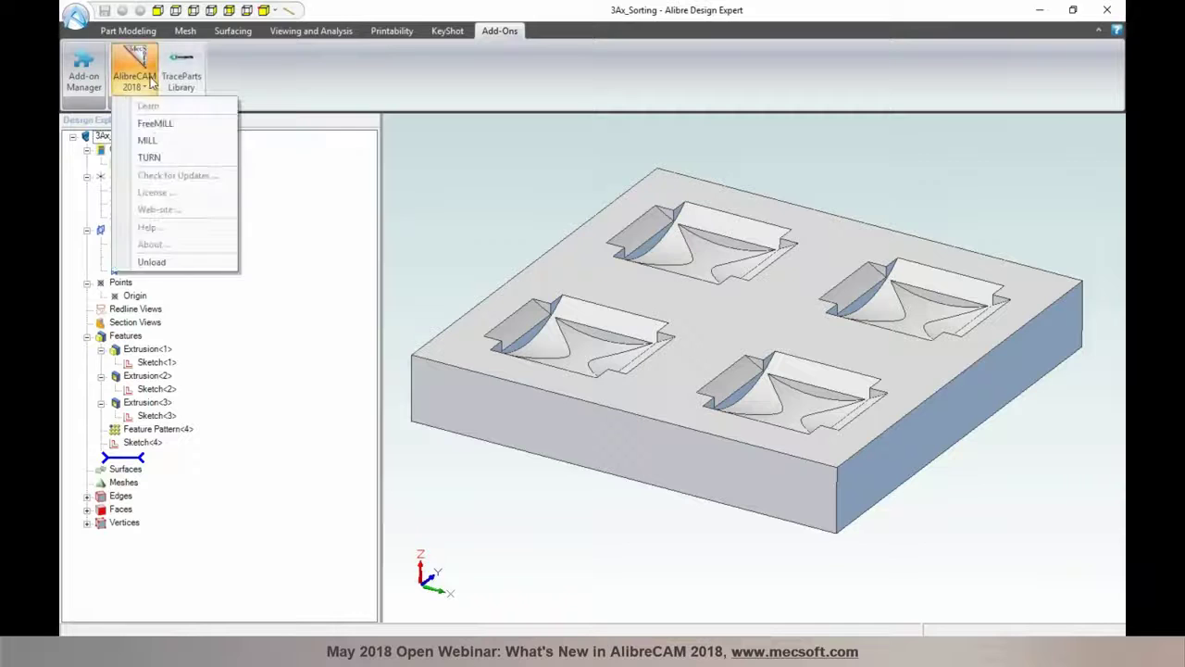
left_click(149, 140)
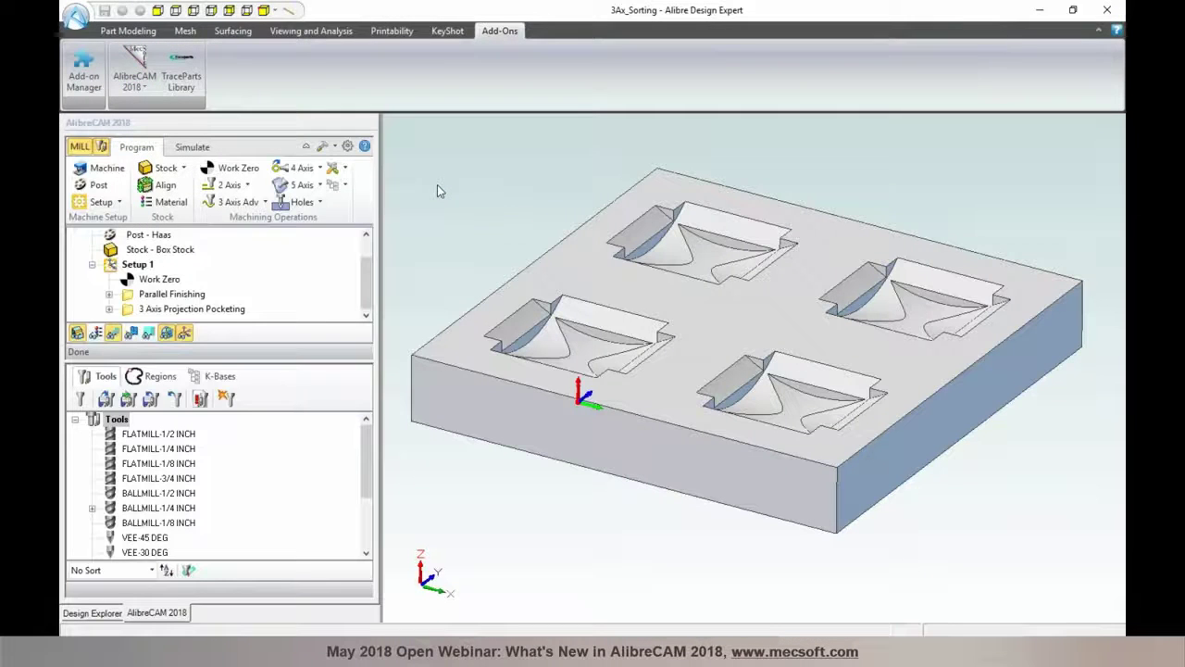
left_click_drag(338, 360, 338, 440)
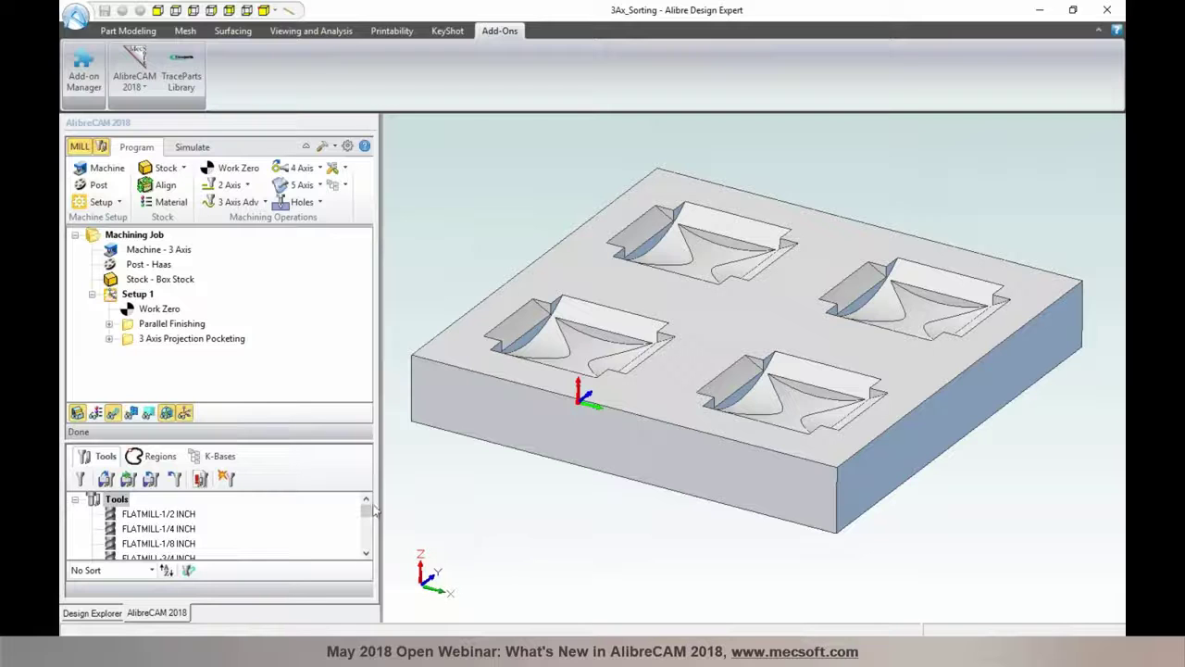
Display the Parallel Finishing toolpath and simulate it at maximum speed to see the order in which the pockets are cut
left_click(127, 326)
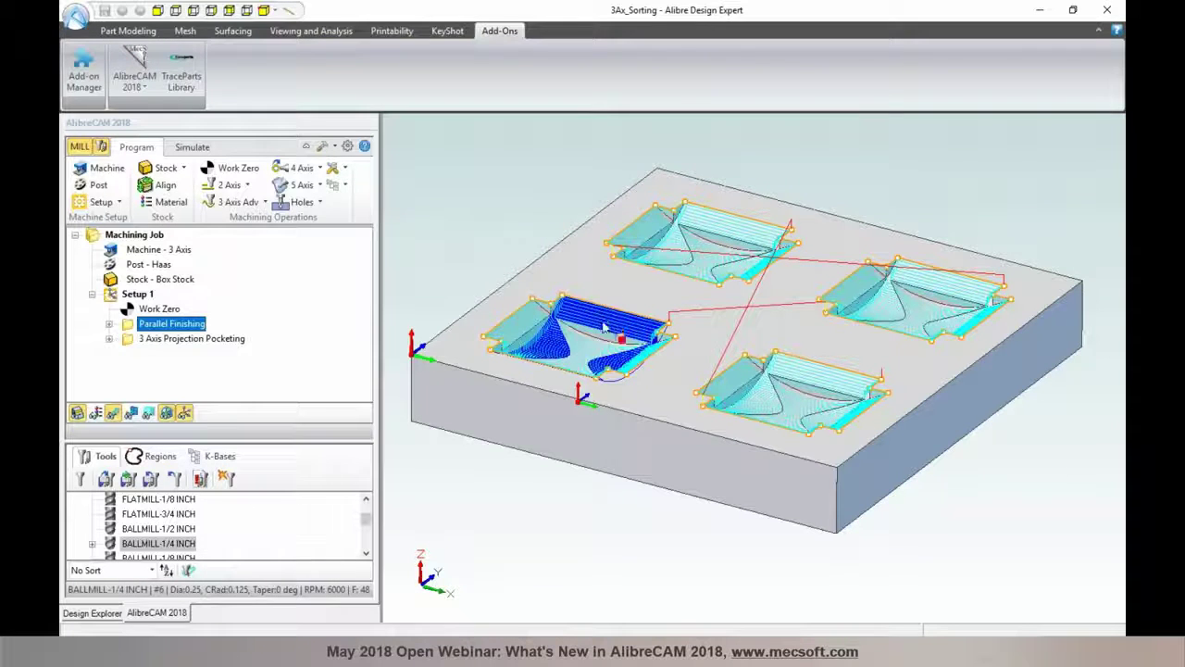
left_click(192, 146)
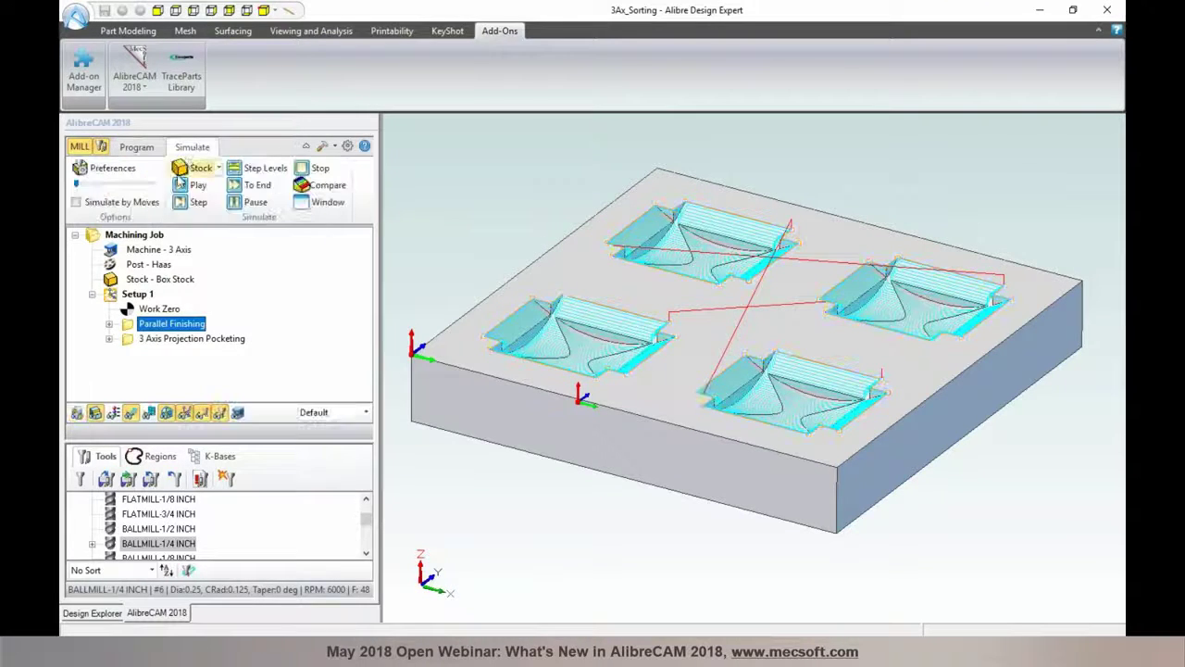
left_click(180, 184)
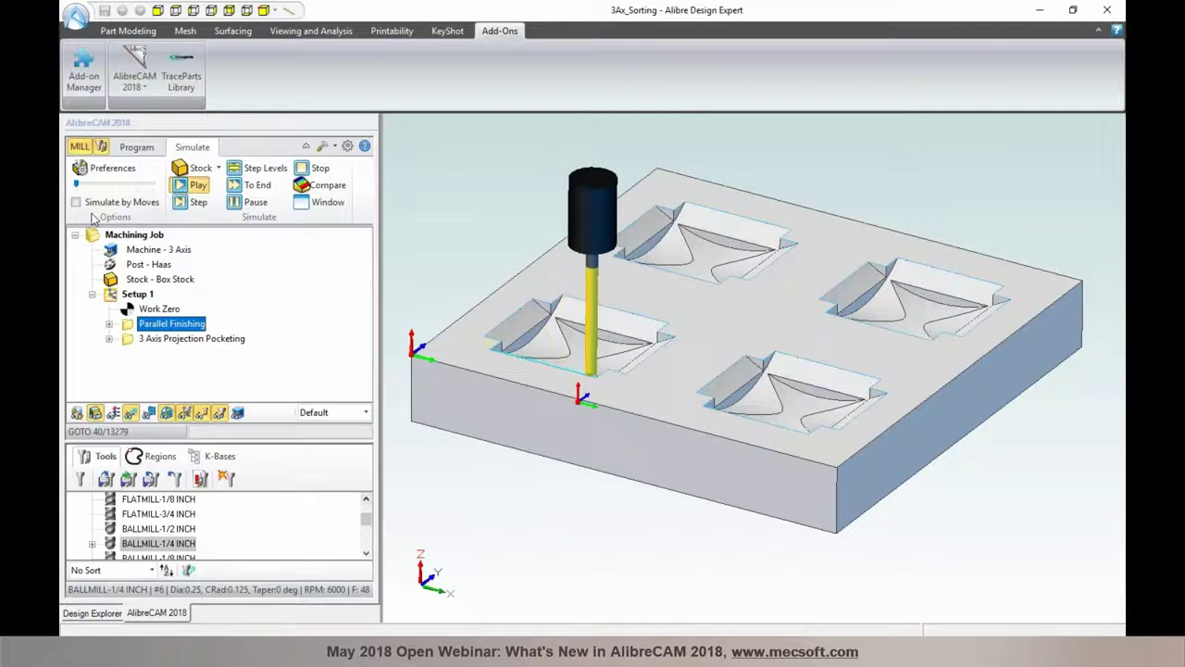
left_click_drag(76, 185, 157, 185)
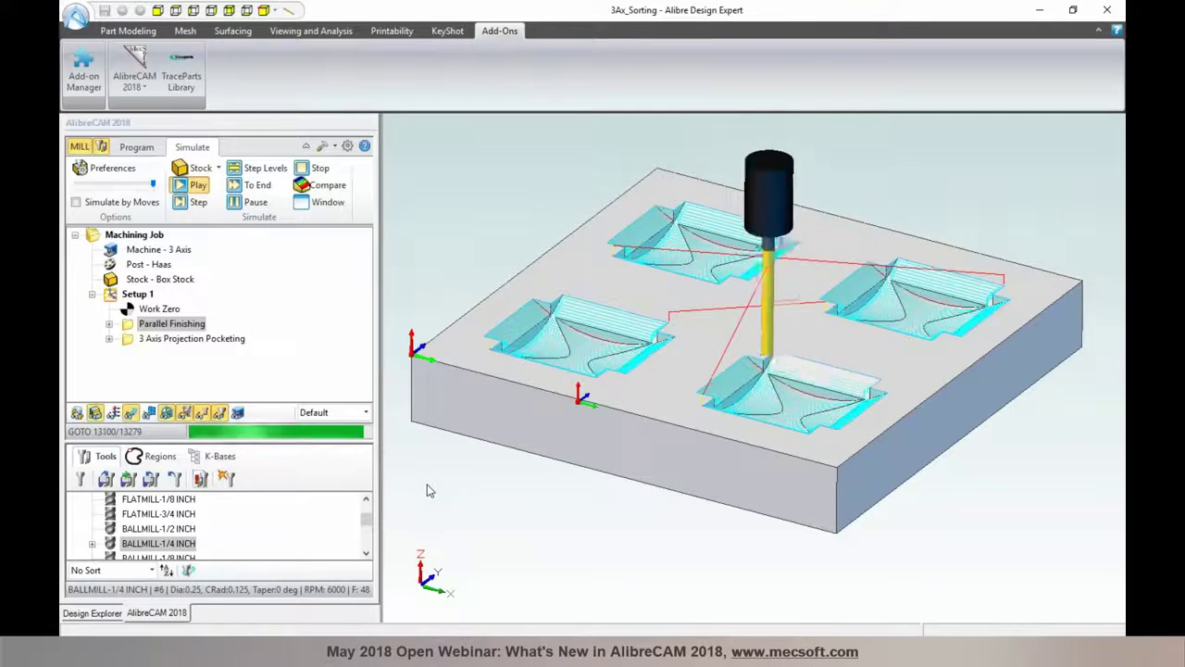
Regenerate Parallel Finishing with Minimum Distance Sort and the Lower Left start point, and simulate the sorted toolpath
double_click(127, 324)
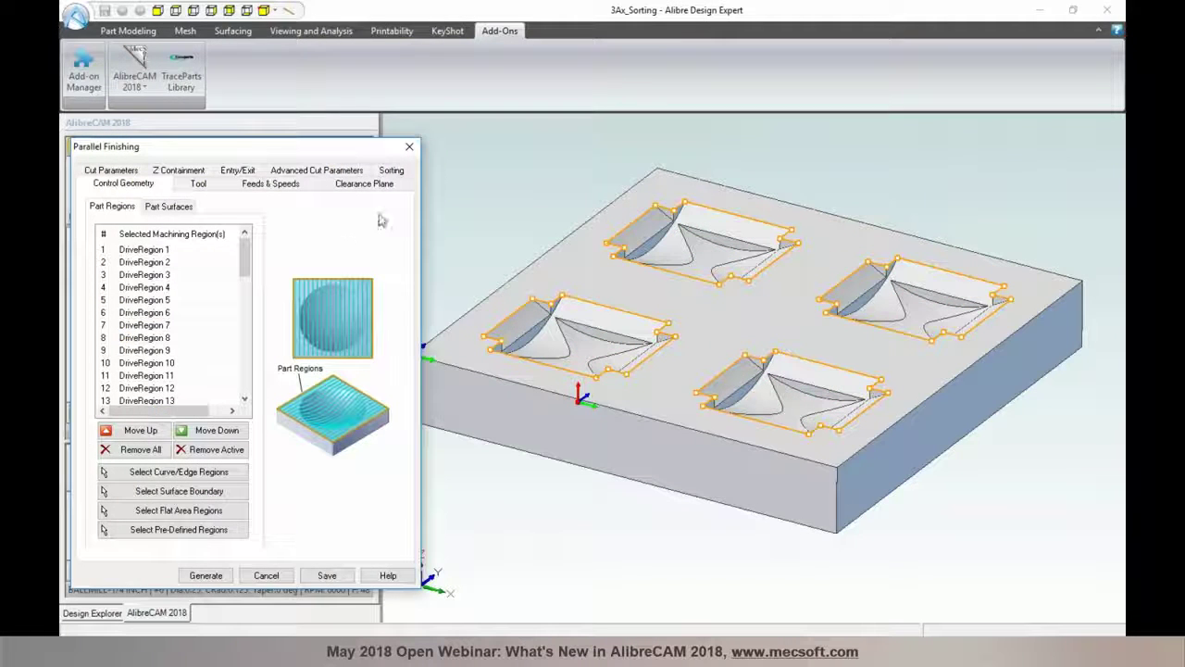
left_click(393, 174)
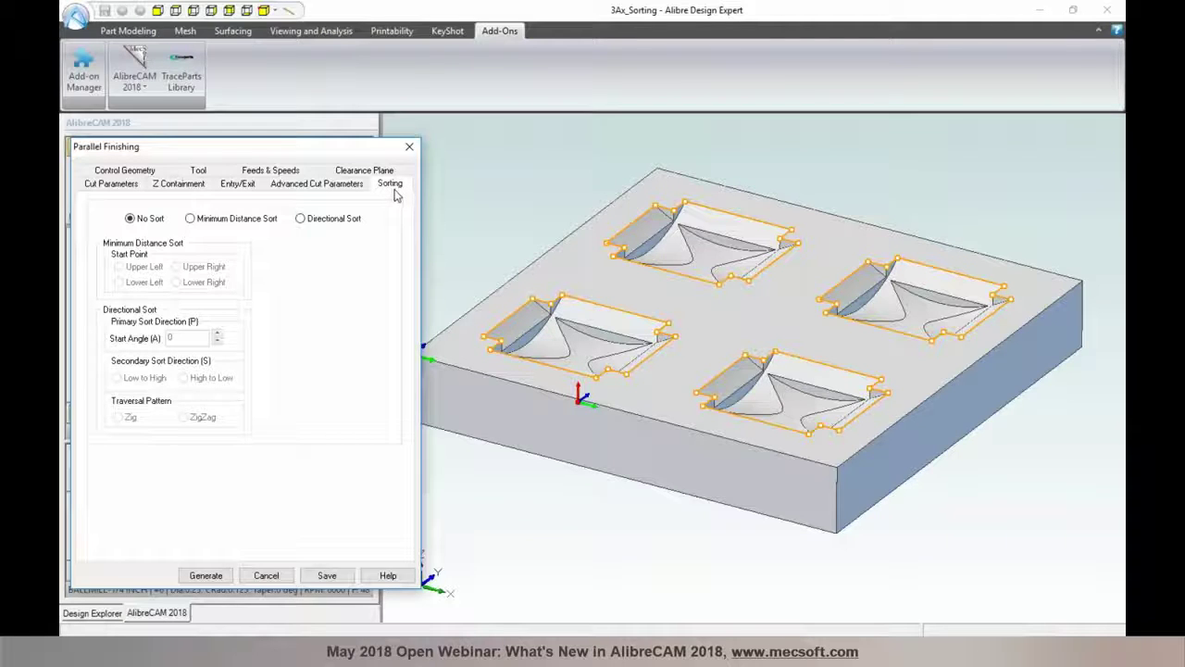
left_click(206, 222)
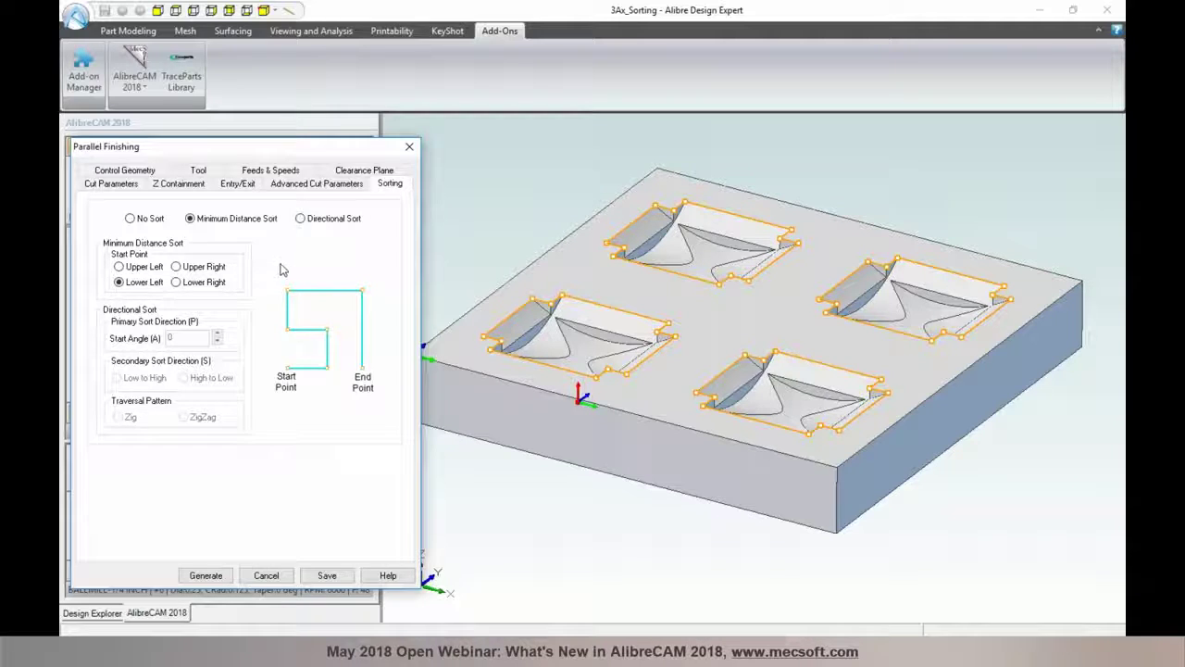
left_click(207, 576)
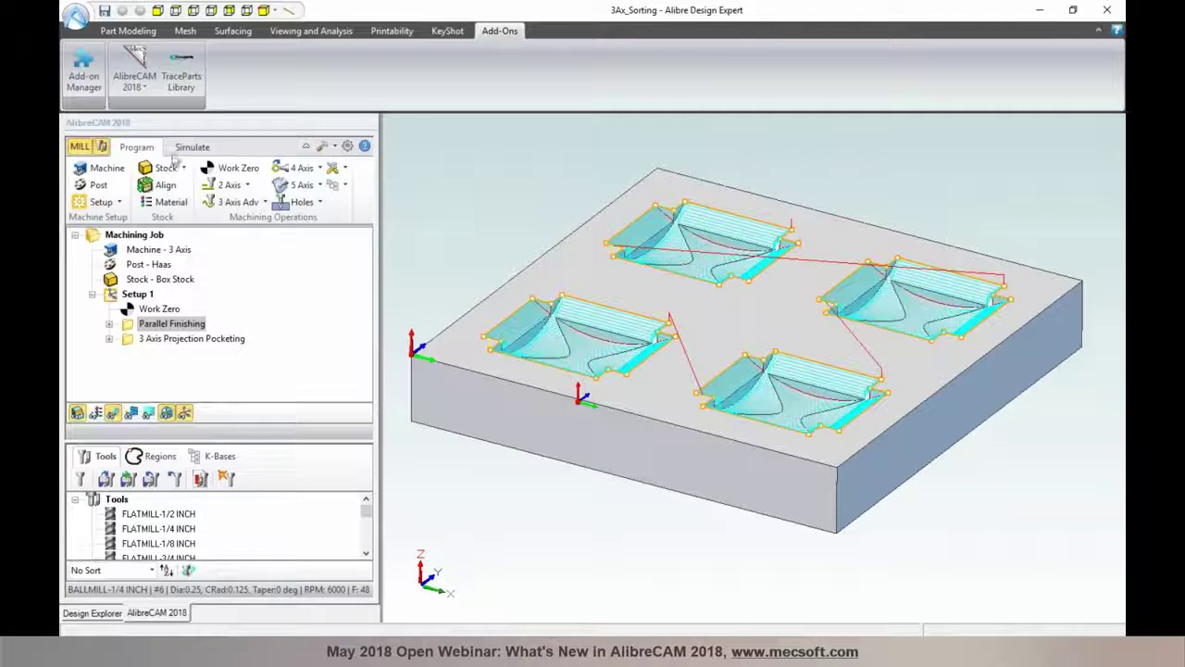
left_click(191, 146)
left_click(191, 184)
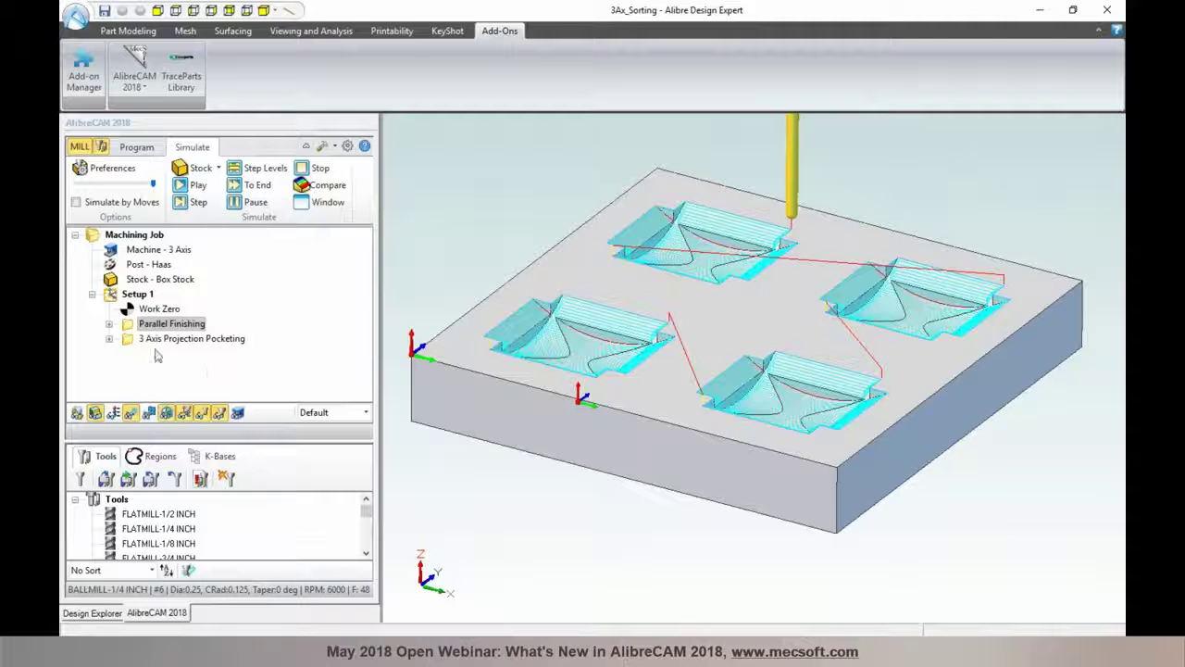
Set the existing 3 Axis Projection Pocketing operation to Minimum Distance Sort with the Lower Left start point and regenerate its toolpath
left_click(130, 148)
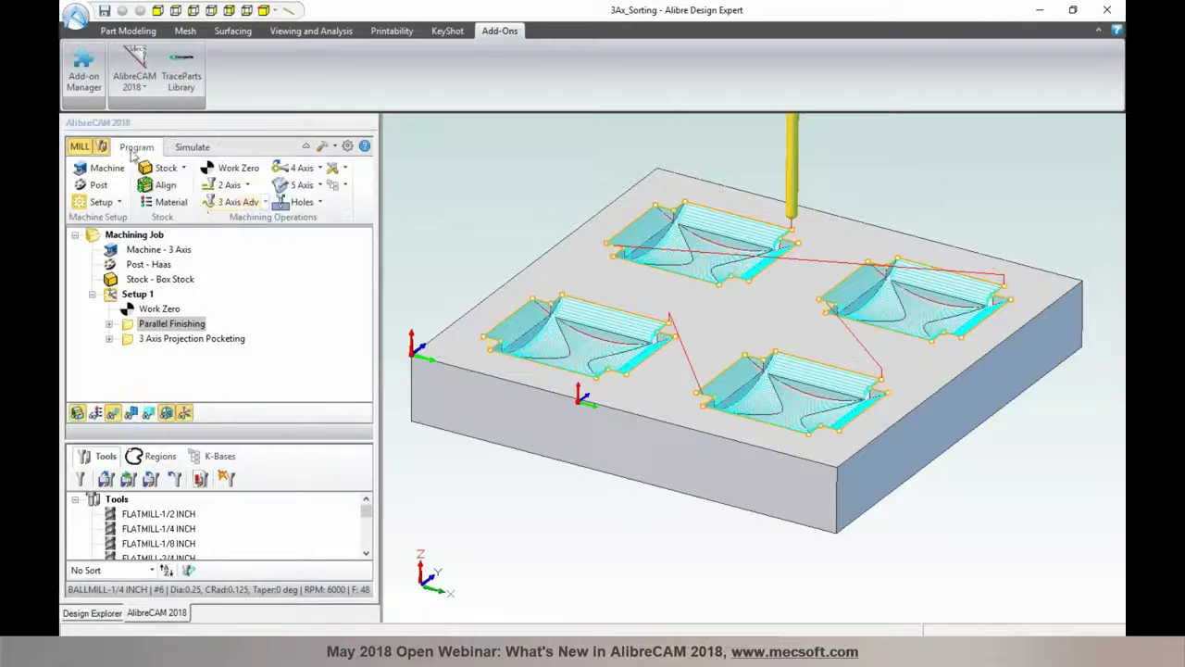
left_click(239, 202)
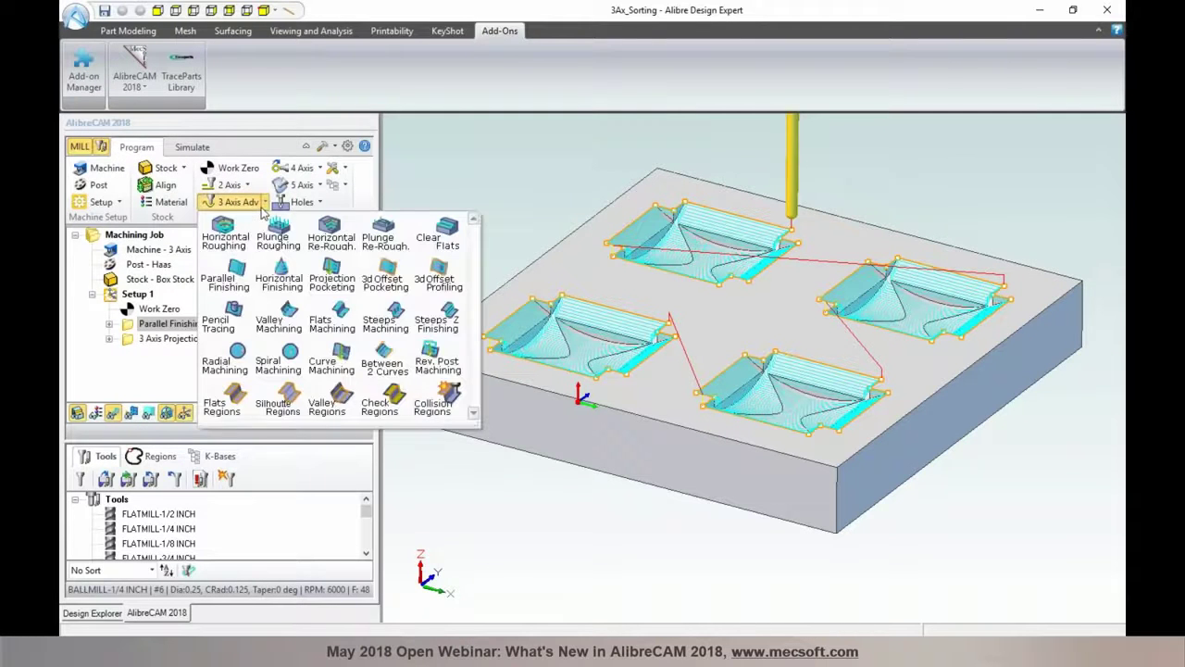
left_click(326, 285)
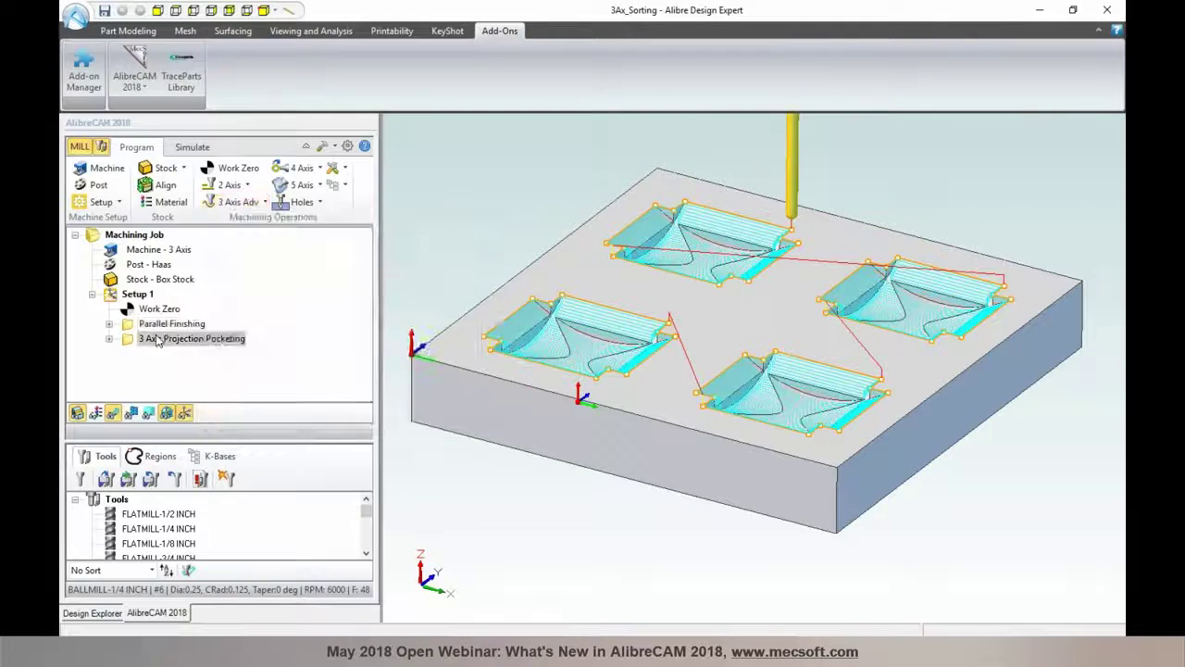
double_click(132, 339)
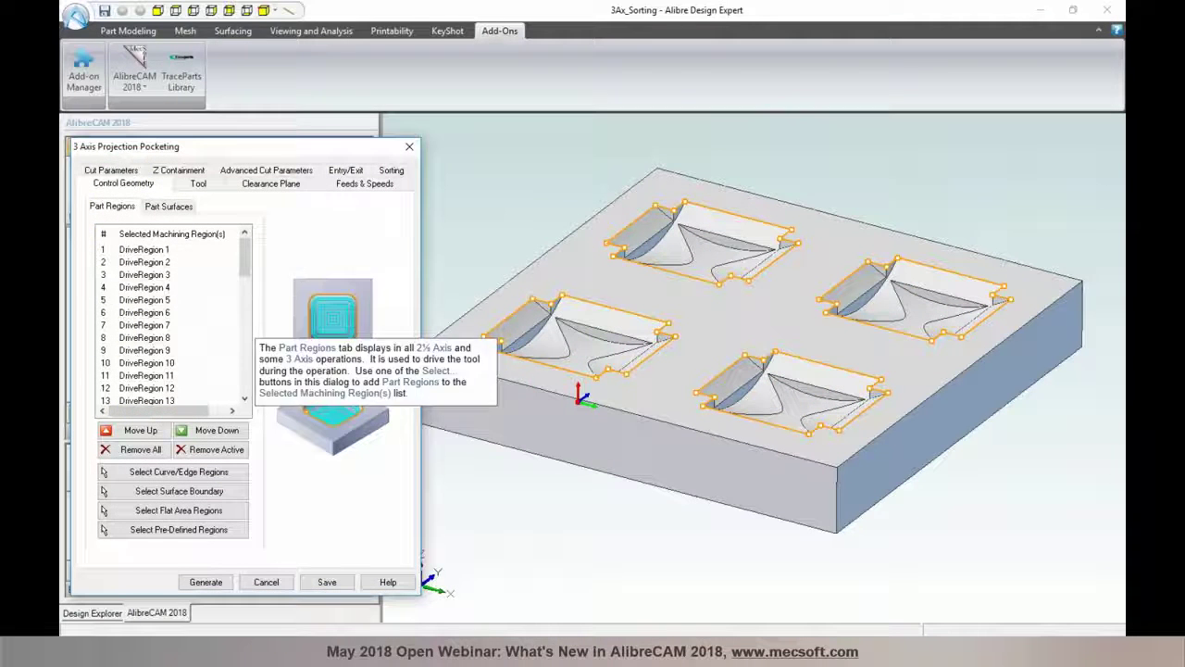
left_click(391, 172)
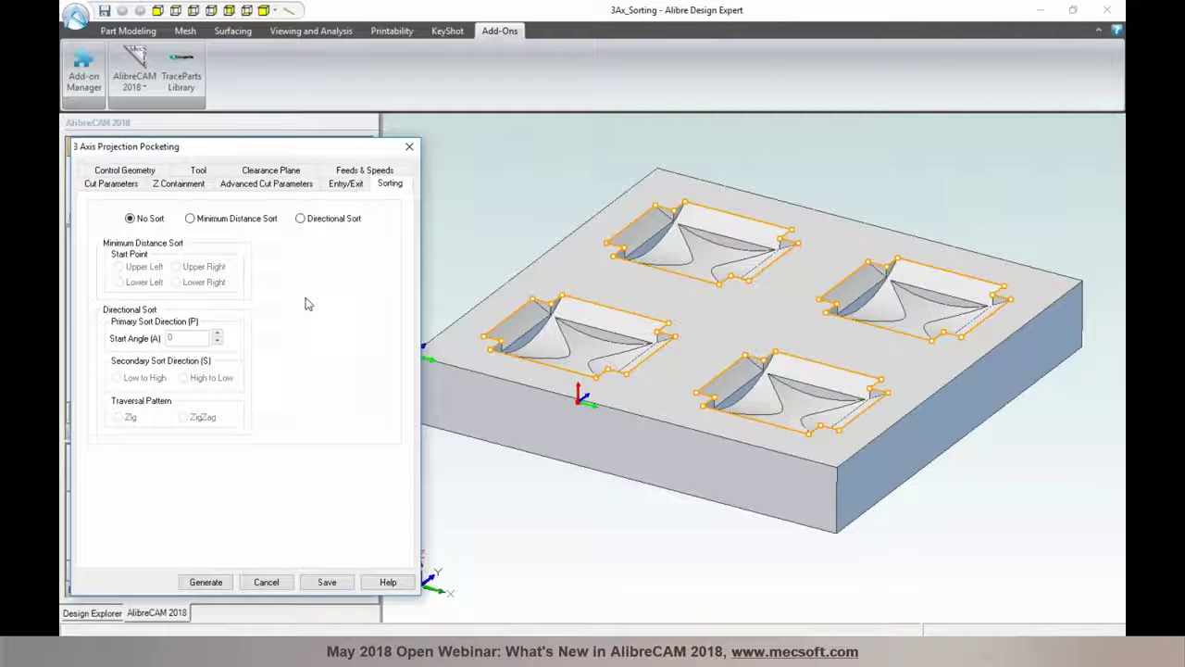
left_click(234, 220)
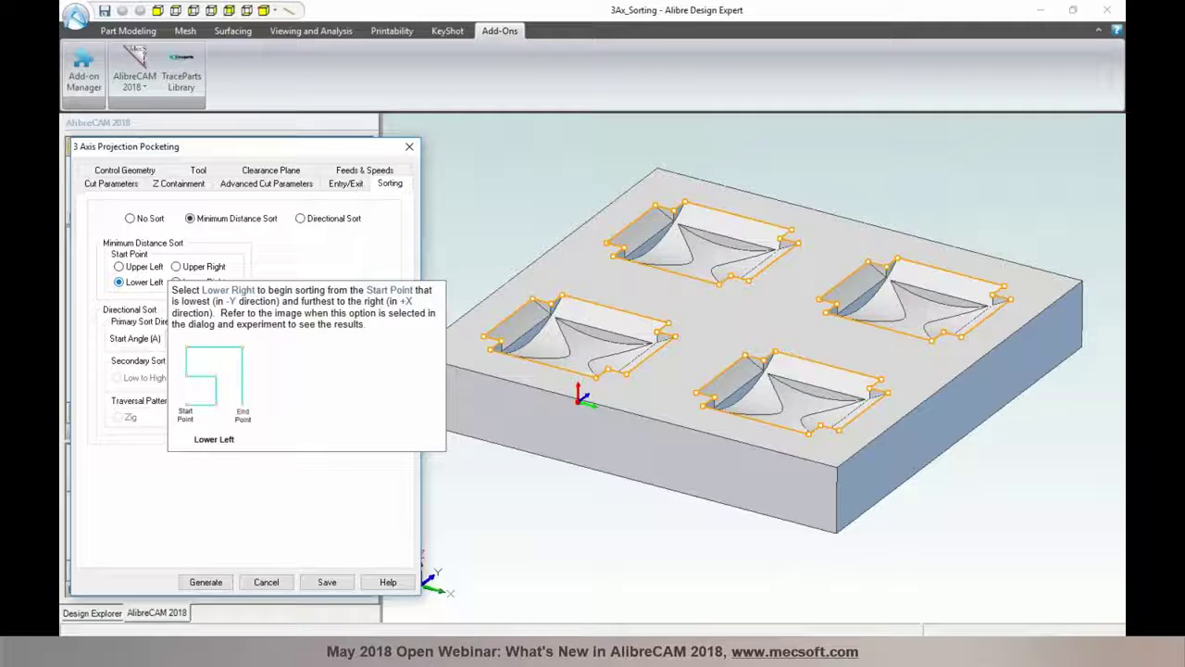
left_click(205, 583)
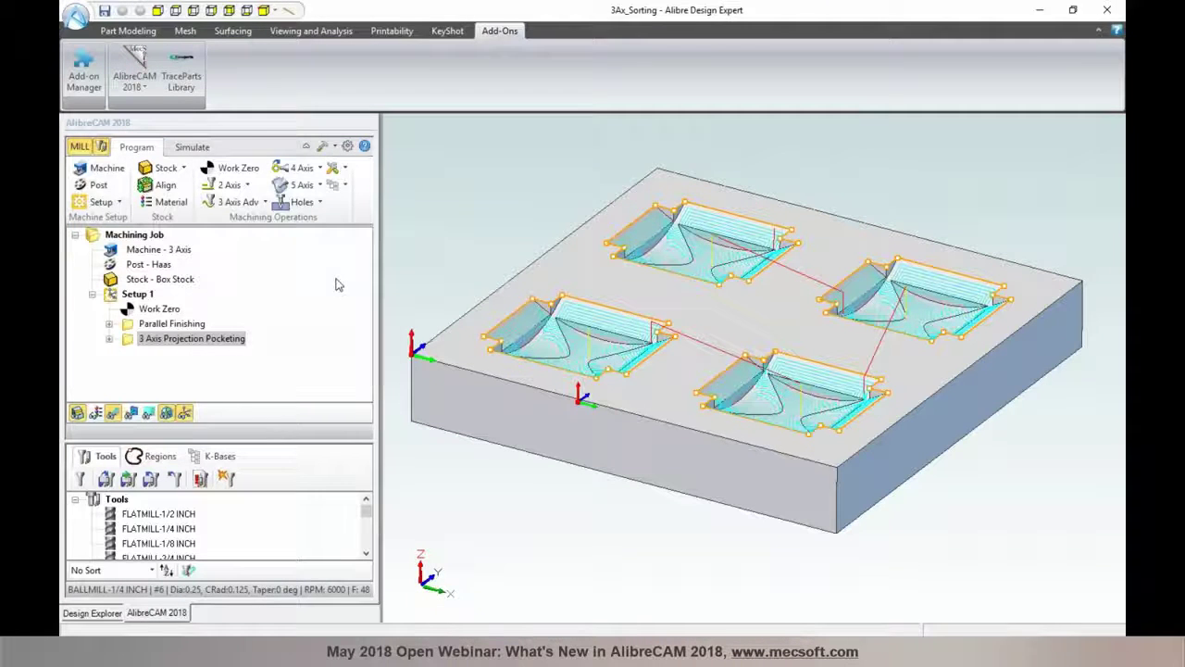
Simulate the sorted 3 Axis Projection Pocketing toolpath to see the order in which the pockets are cut
left_click(196, 147)
left_click(192, 184)
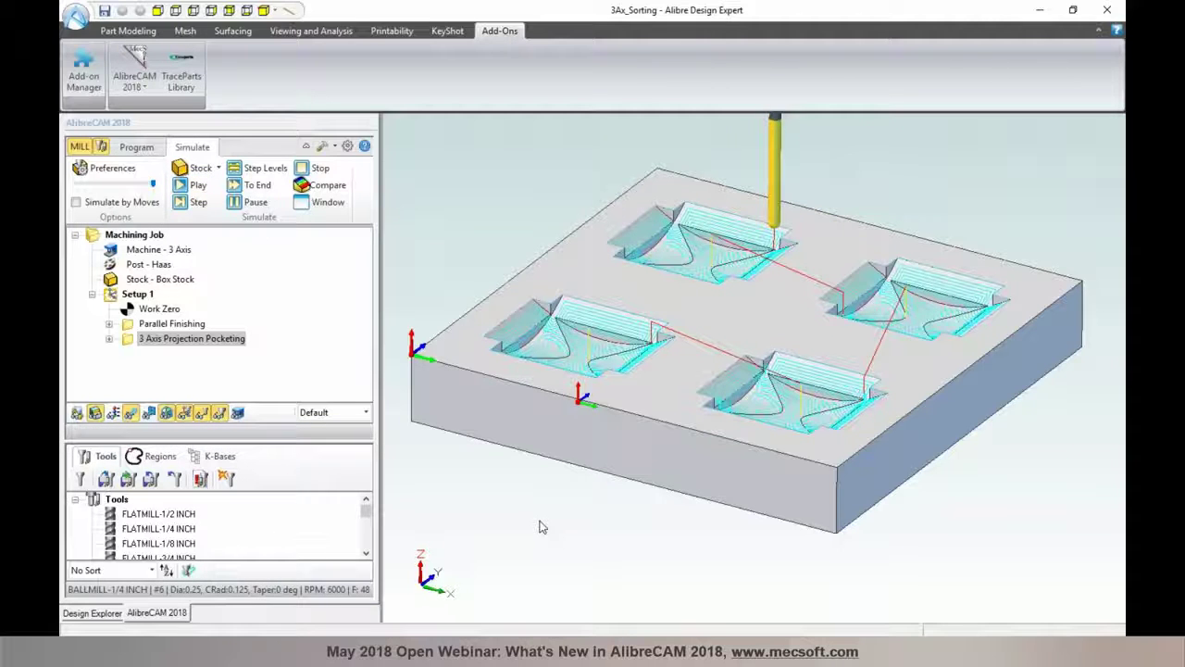
left_click(136, 150)
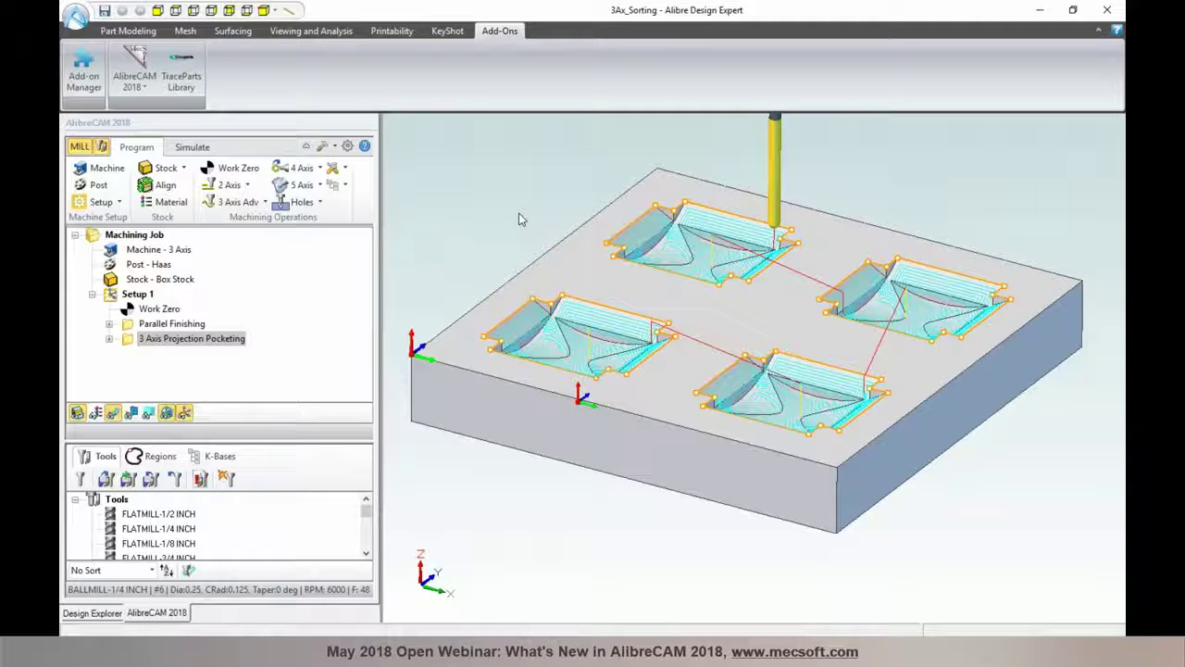
Open the recent part 4Ax_Tool Handle and load AlibreCAM MILL with an enlarged machining job list
left_click(657, 651)
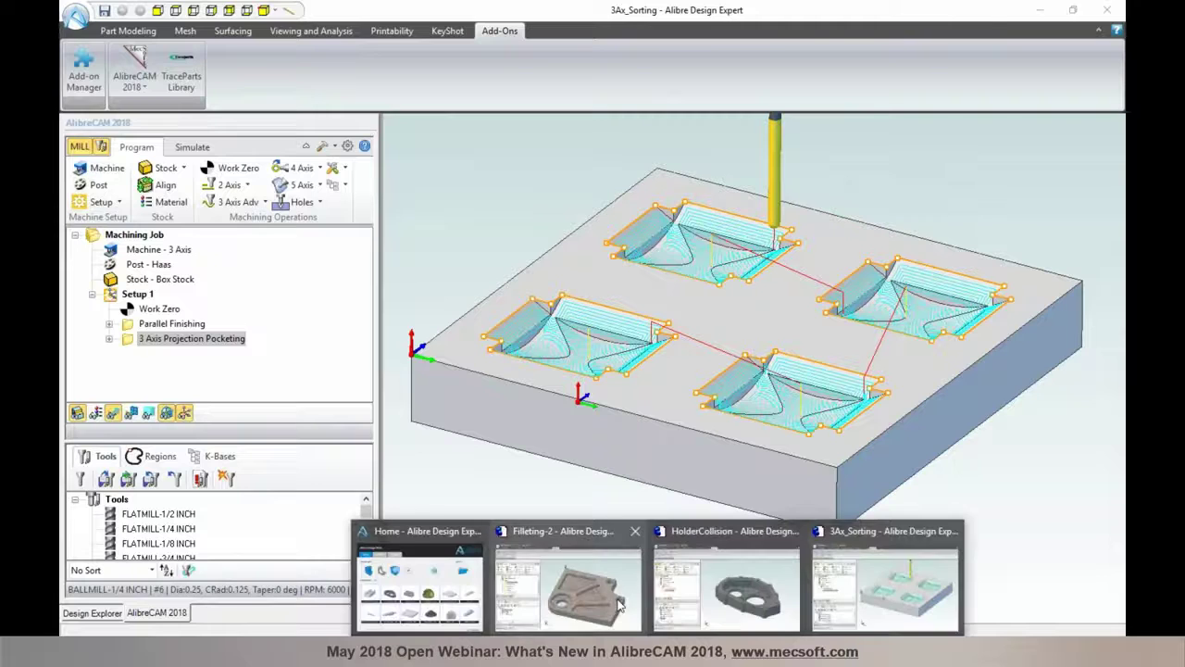
left_click(412, 537)
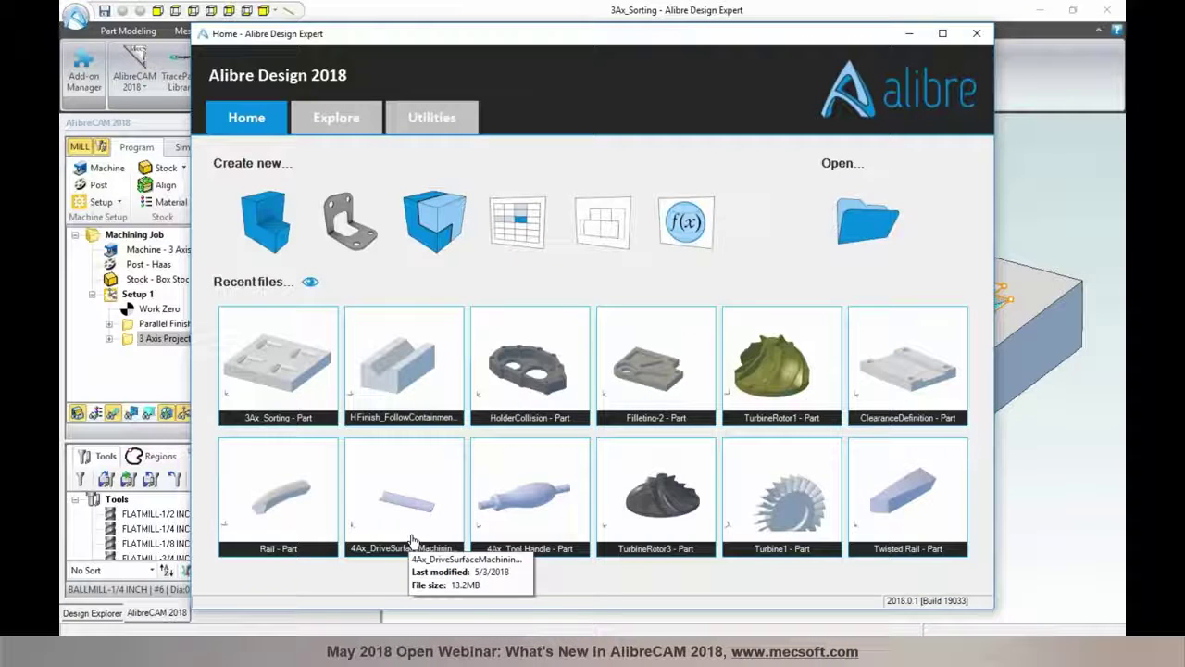
left_click(578, 523)
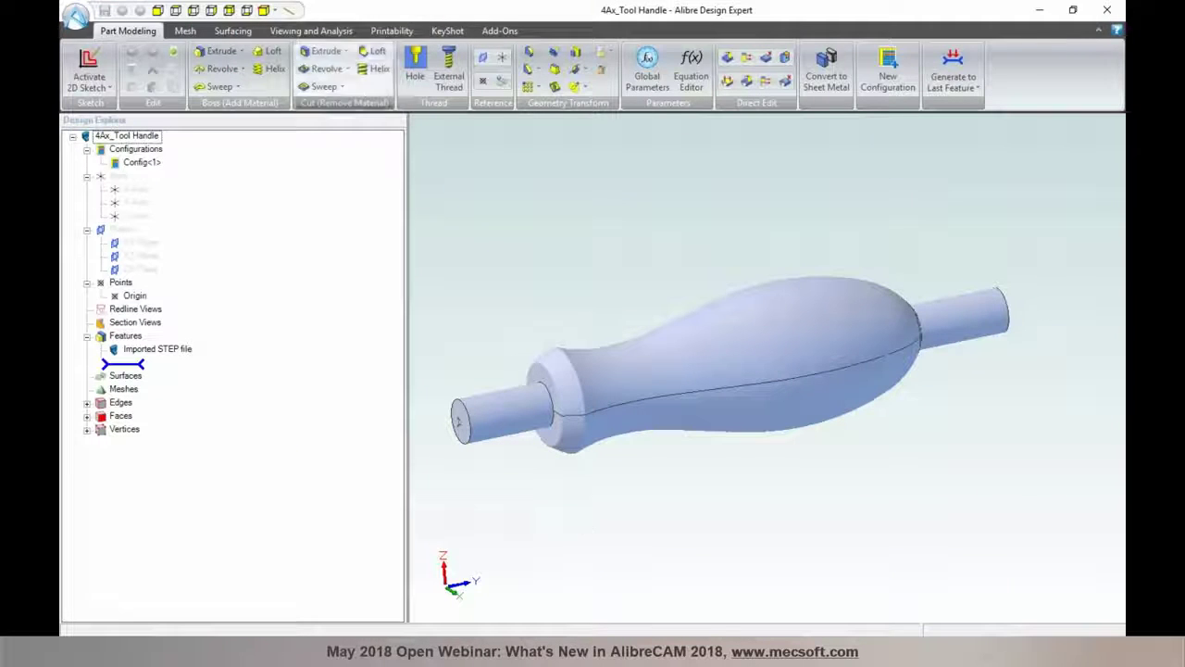
left_click(491, 31)
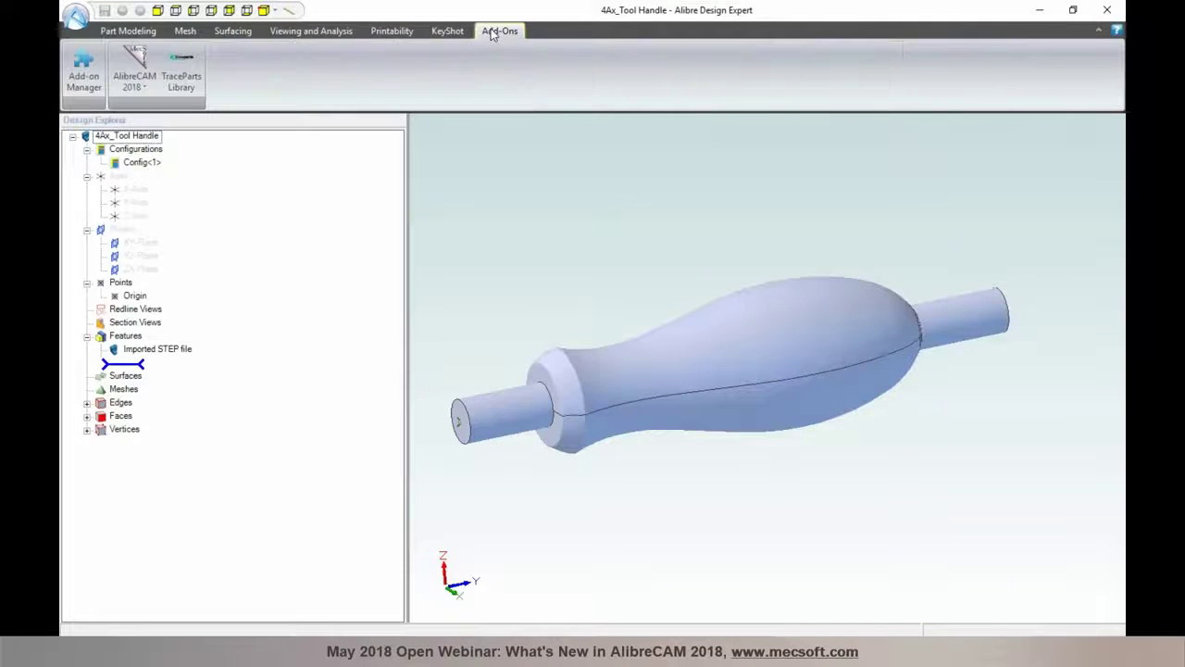
left_click(140, 90)
left_click(146, 141)
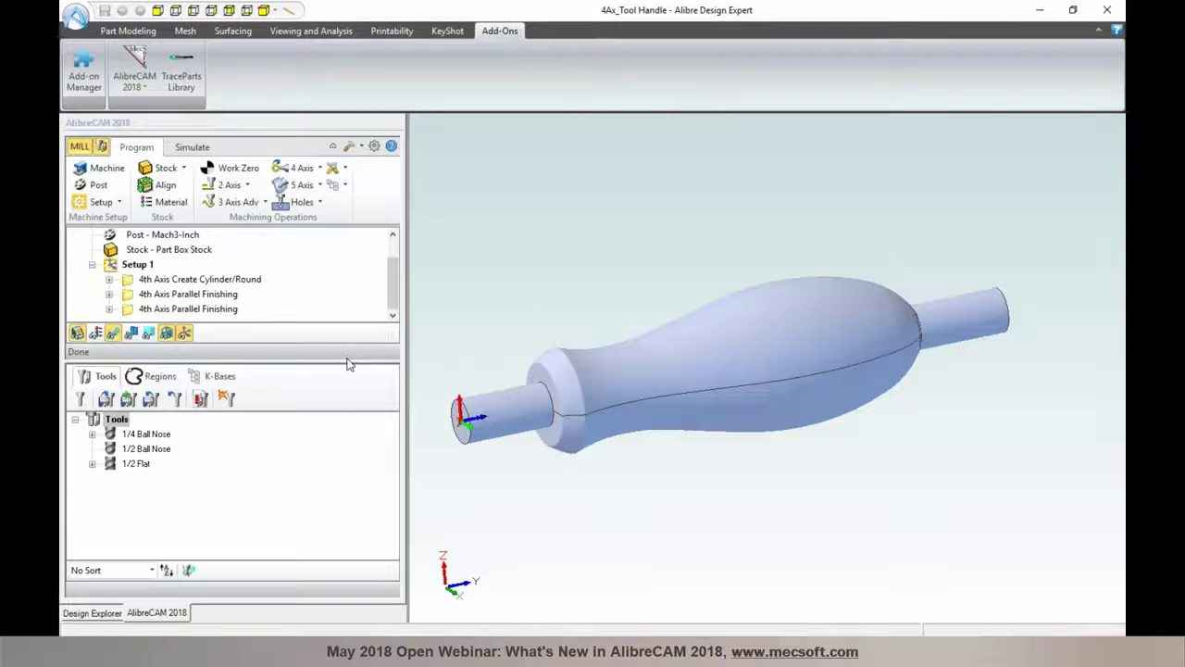
left_click_drag(348, 363, 348, 440)
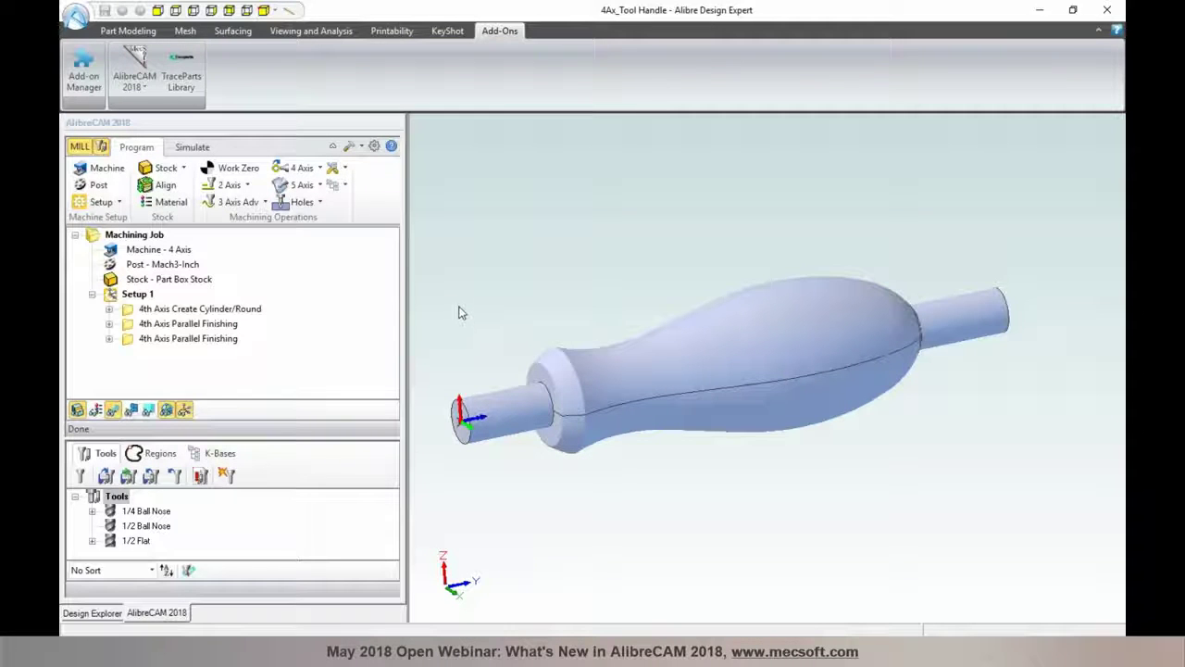
Look over the available 4 Axis operations and display the part box stock around the handle
left_click(321, 170)
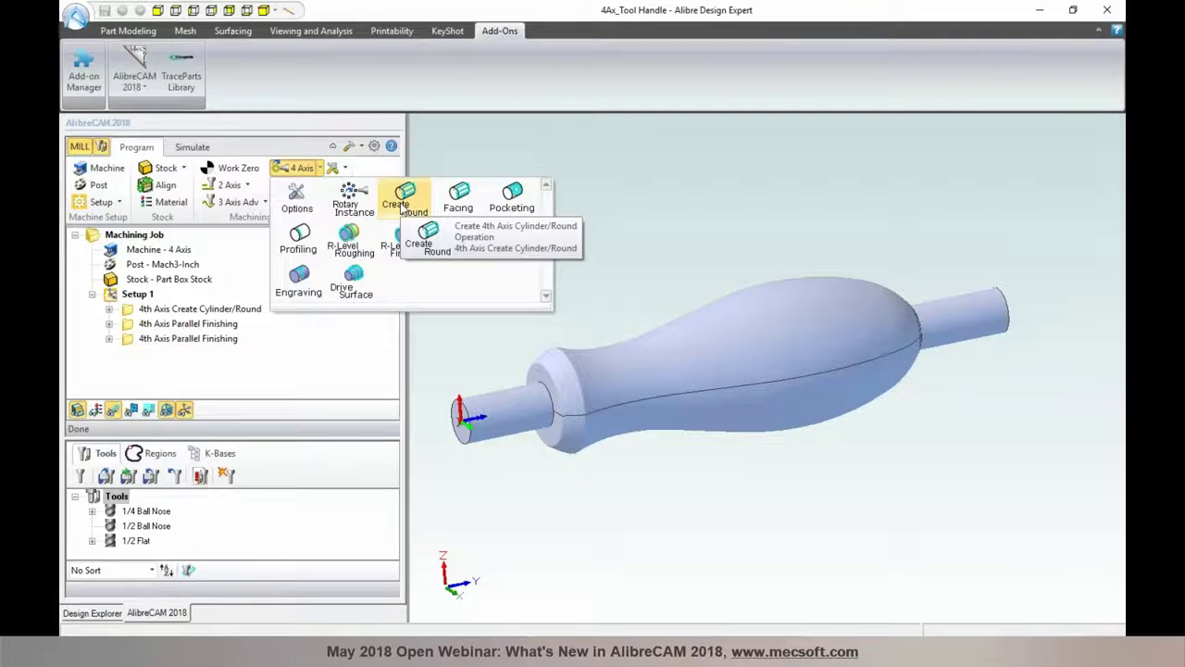
left_click(690, 278)
left_click(146, 280)
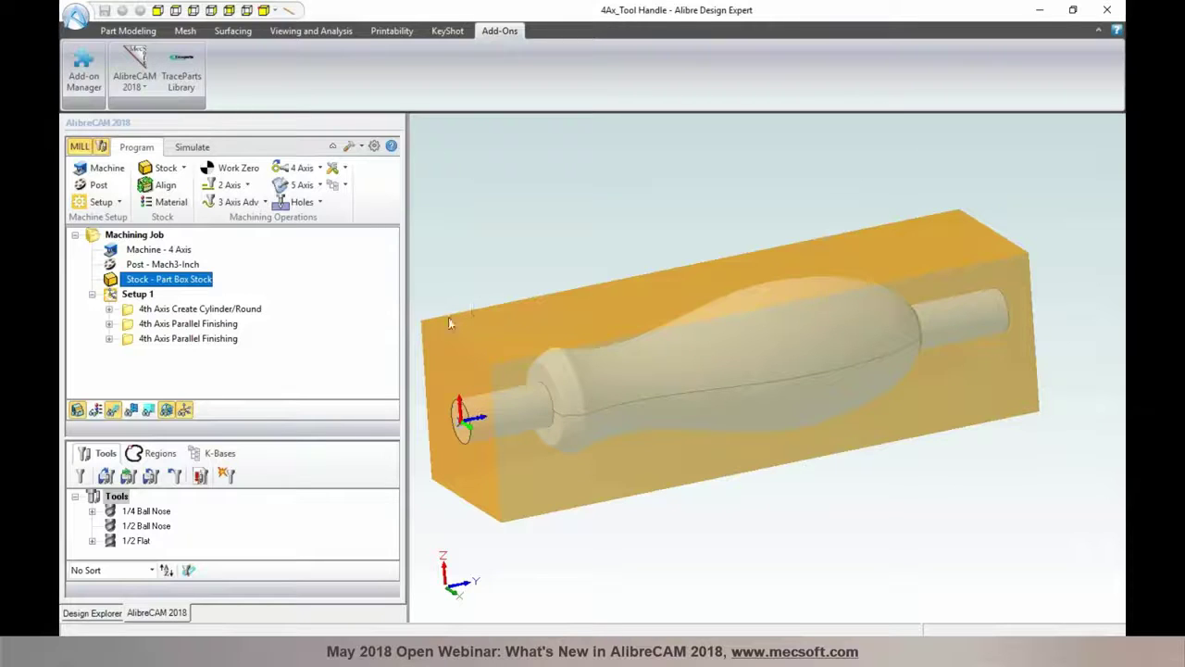
Review the cut parameters of a new 4th Axis Create Cylinder/Round operation and close it without creating the operation
left_click(306, 170)
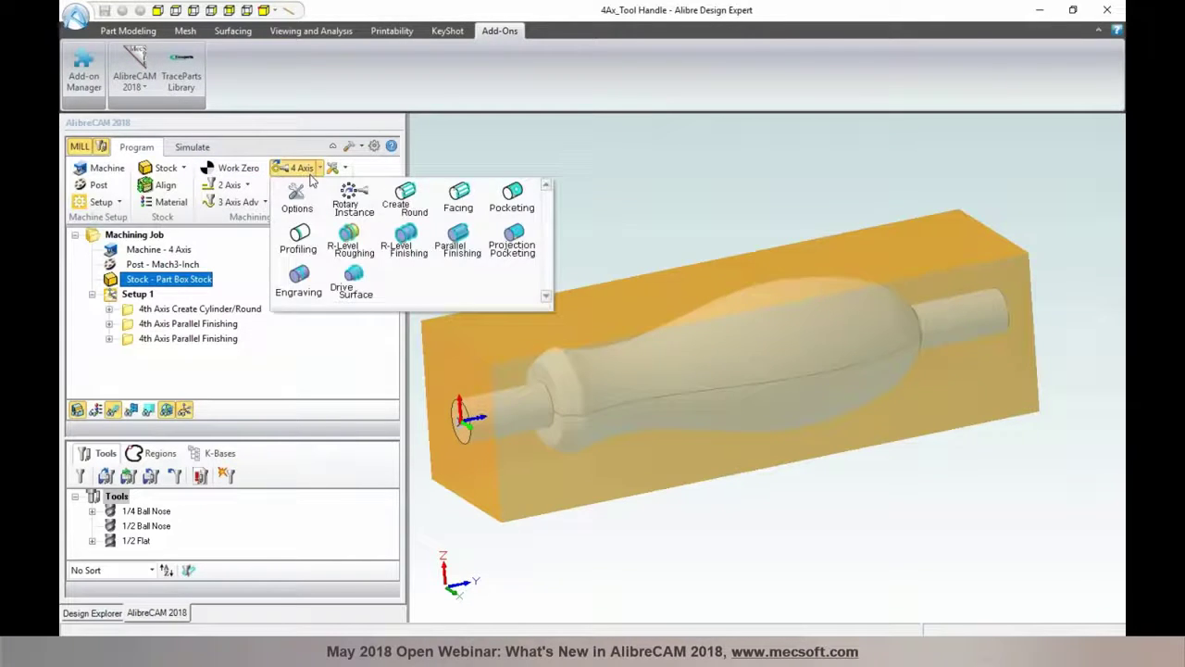
left_click(413, 218)
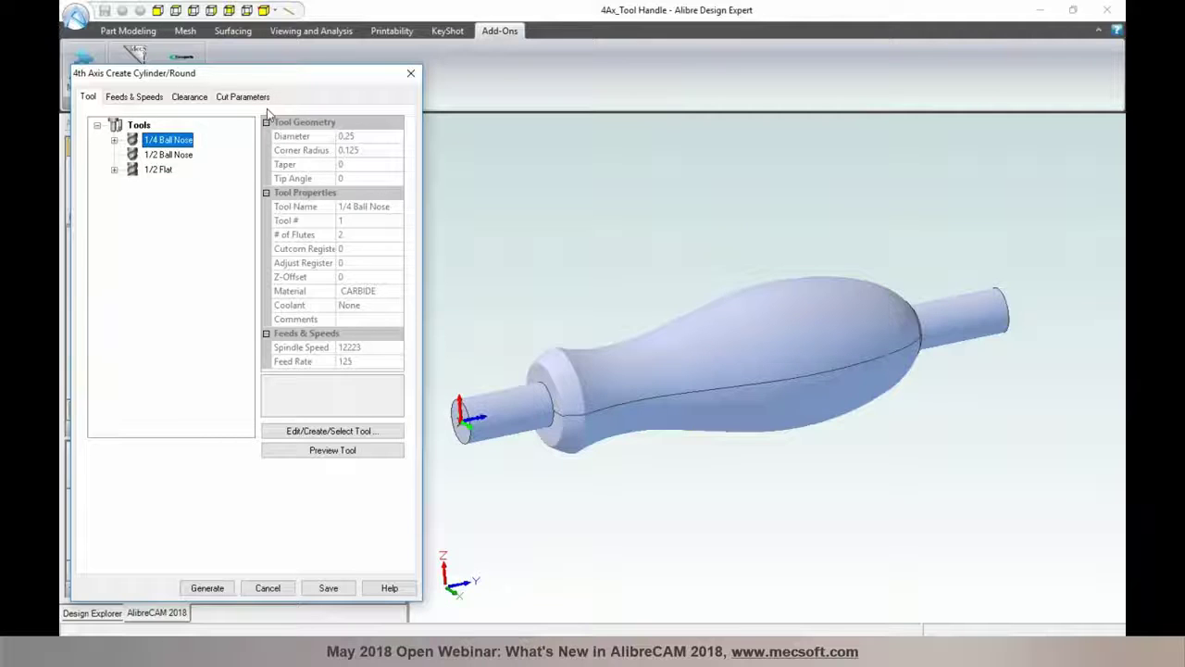
left_click(257, 100)
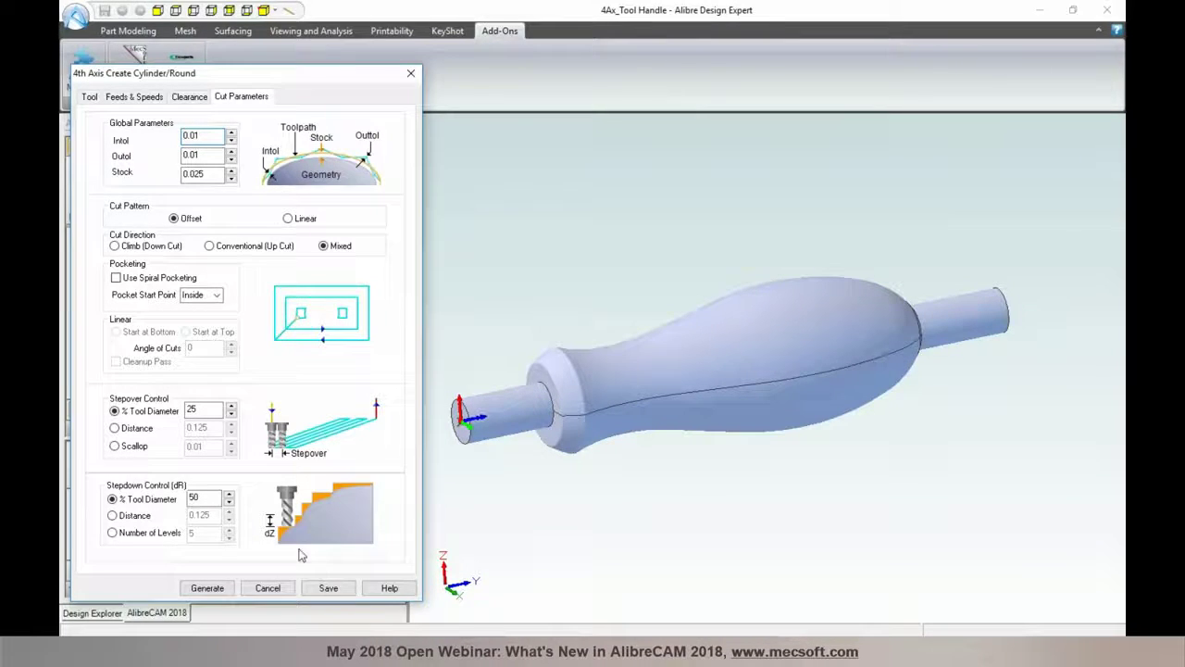
left_click(265, 590)
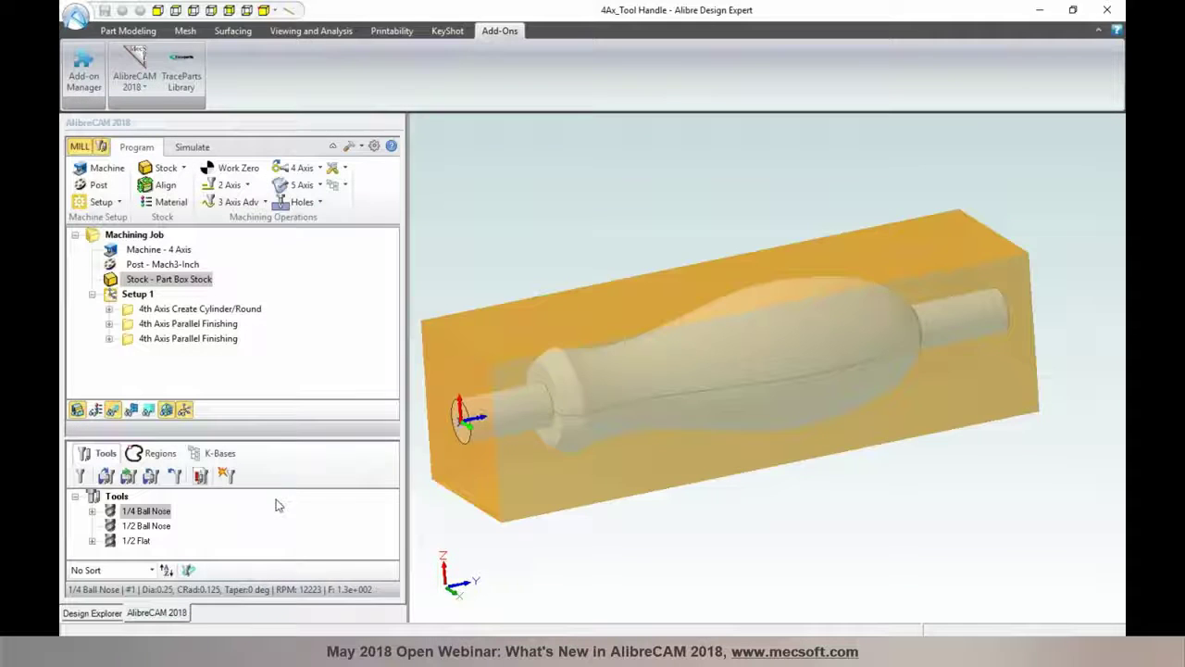
Display the existing 4th Axis Create Cylinder/Round toolpath and examine it around the handle from both ends
left_click(215, 310)
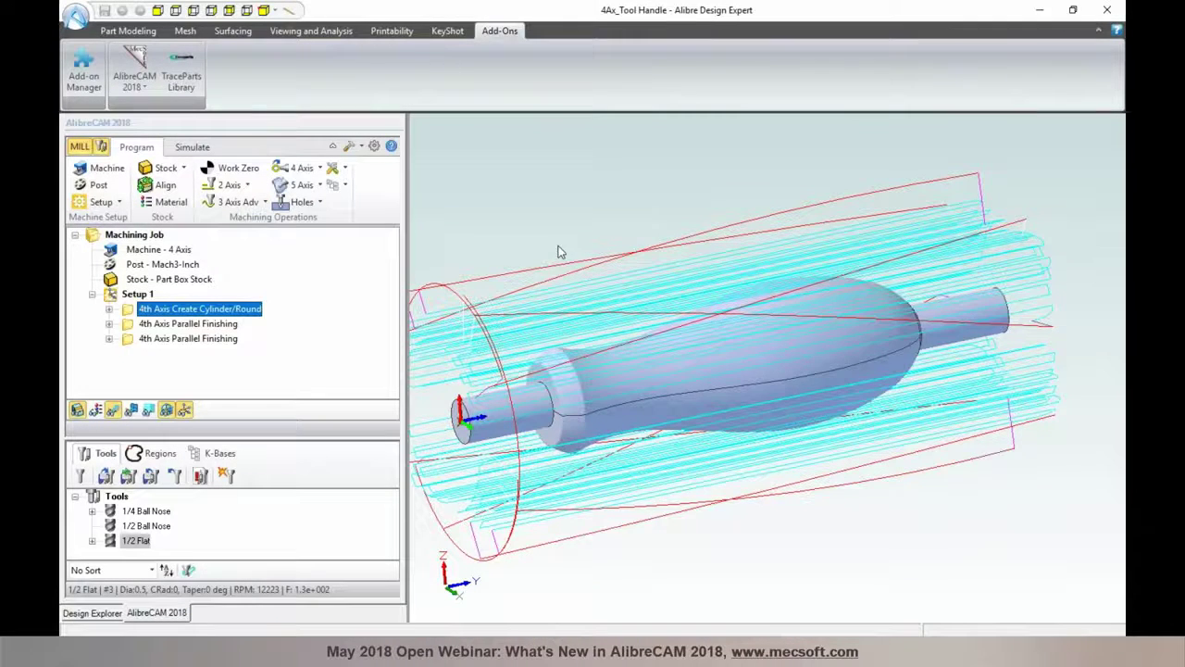
scroll(558, 252, "up", 3)
scroll(558, 252, "down", 5)
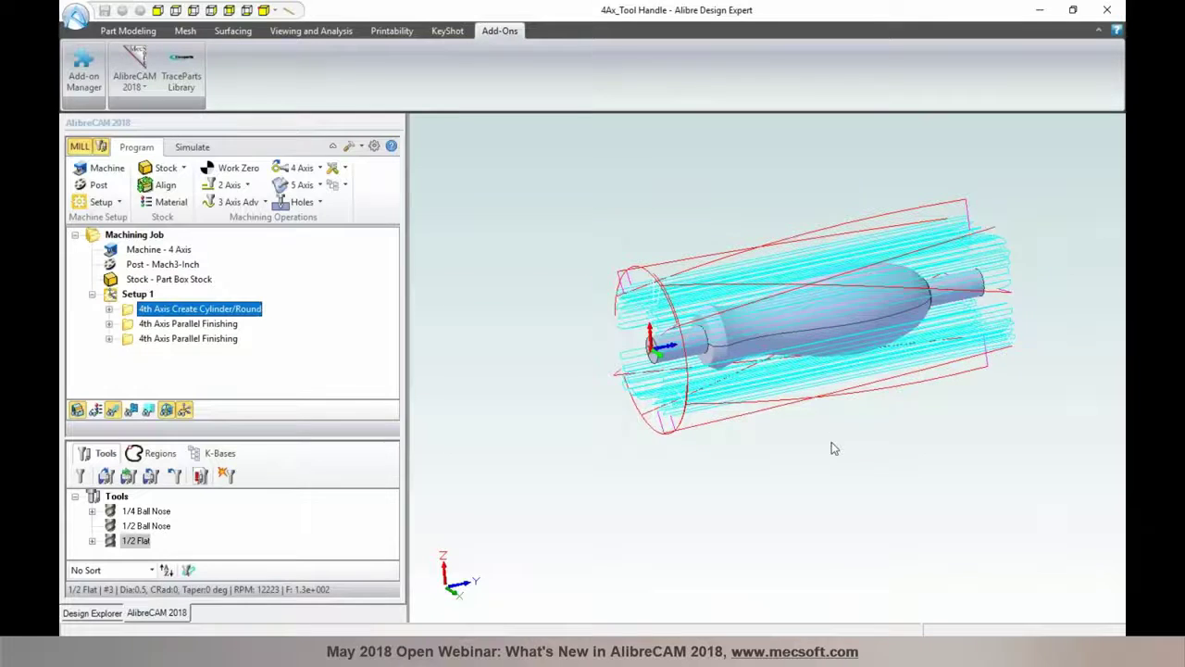
middle_click_drag(831, 448, 783, 452)
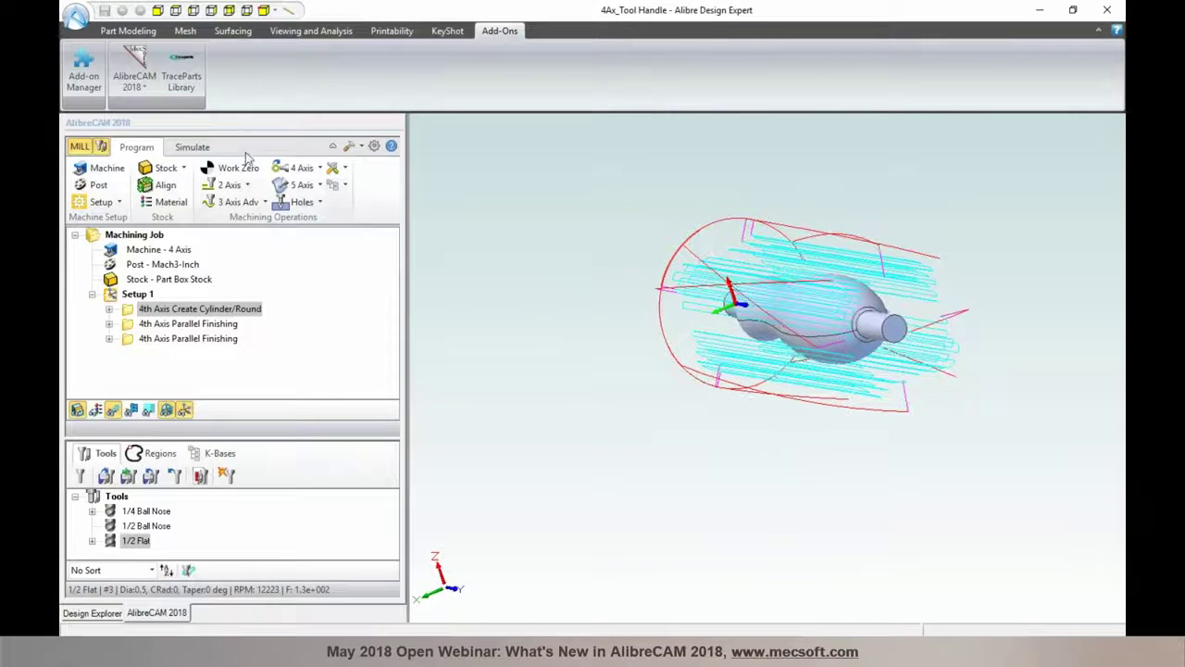
Simulate the Create Cylinder/Round operation in a separate simulation window at a higher speed, and inspect the cut stock with the toolpath hidden
left_click(184, 148)
left_click(312, 202)
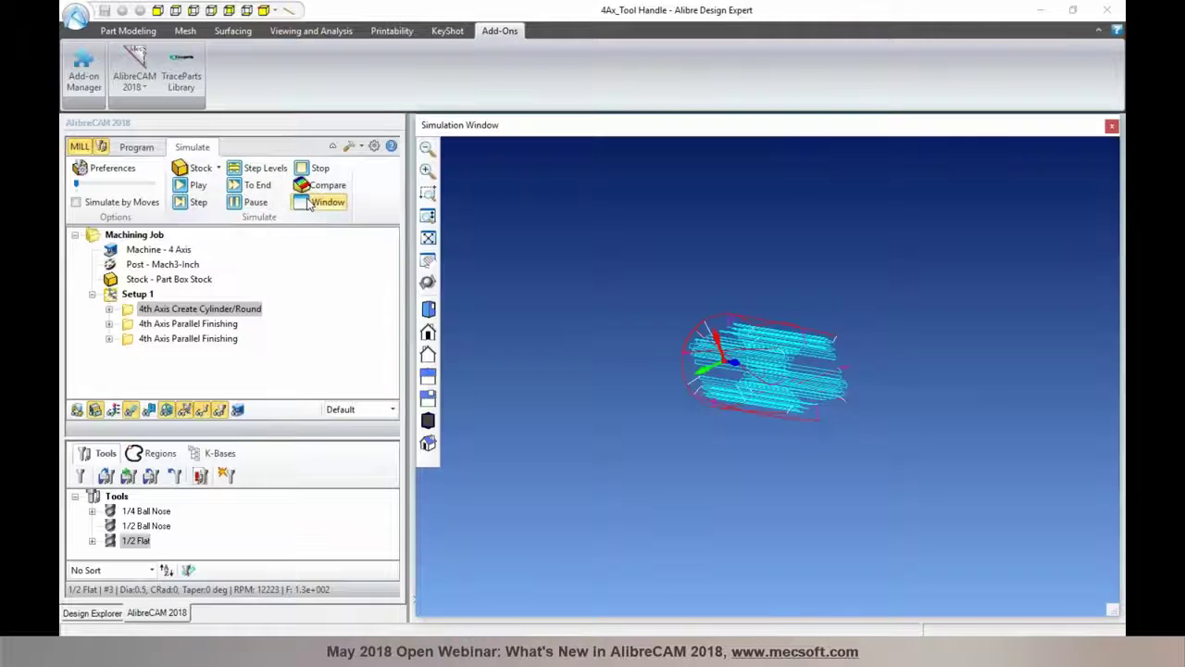
left_click(193, 185)
left_click_drag(77, 184, 144, 187)
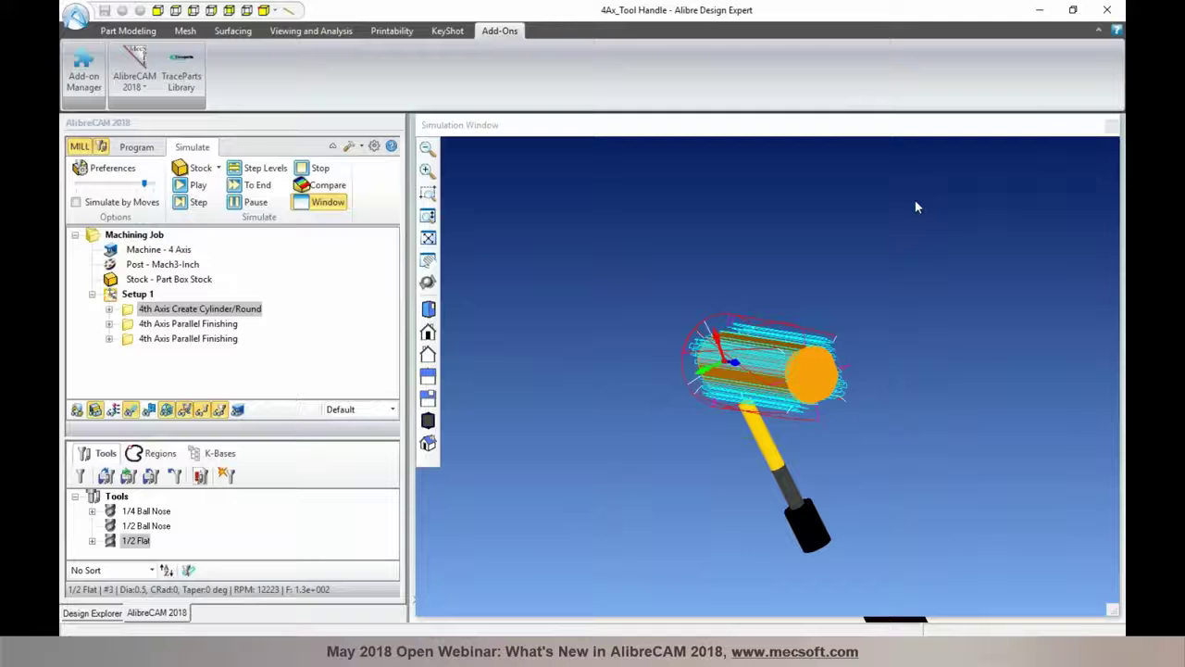
left_click(131, 410)
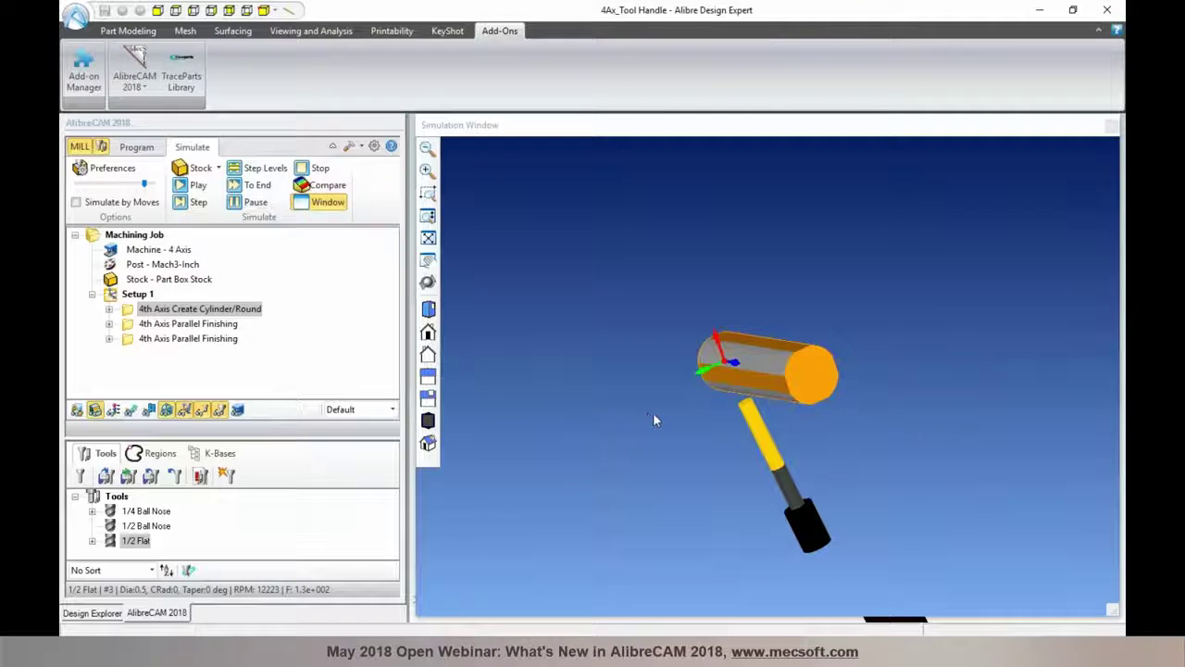
left_click(1112, 127)
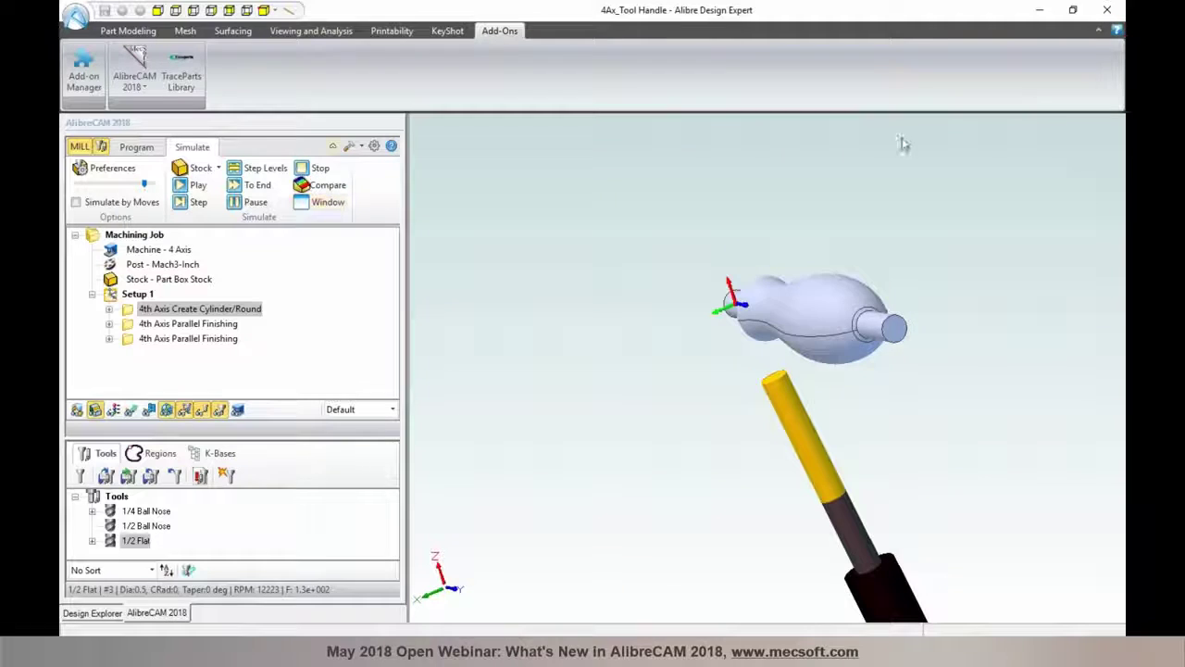
Review the Helix cut pattern and axial containment settings of the second 4th Axis Parallel Finishing operation without changing them
left_click(137, 147)
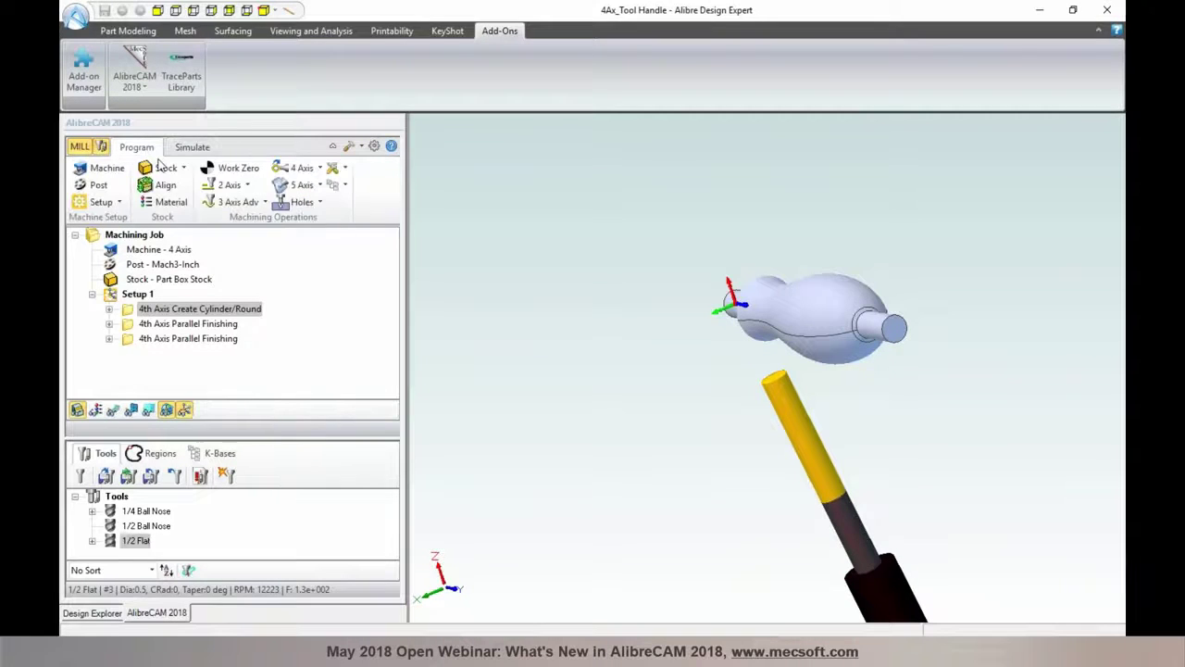
left_click(156, 334)
middle_click_drag(638, 327, 854, 236)
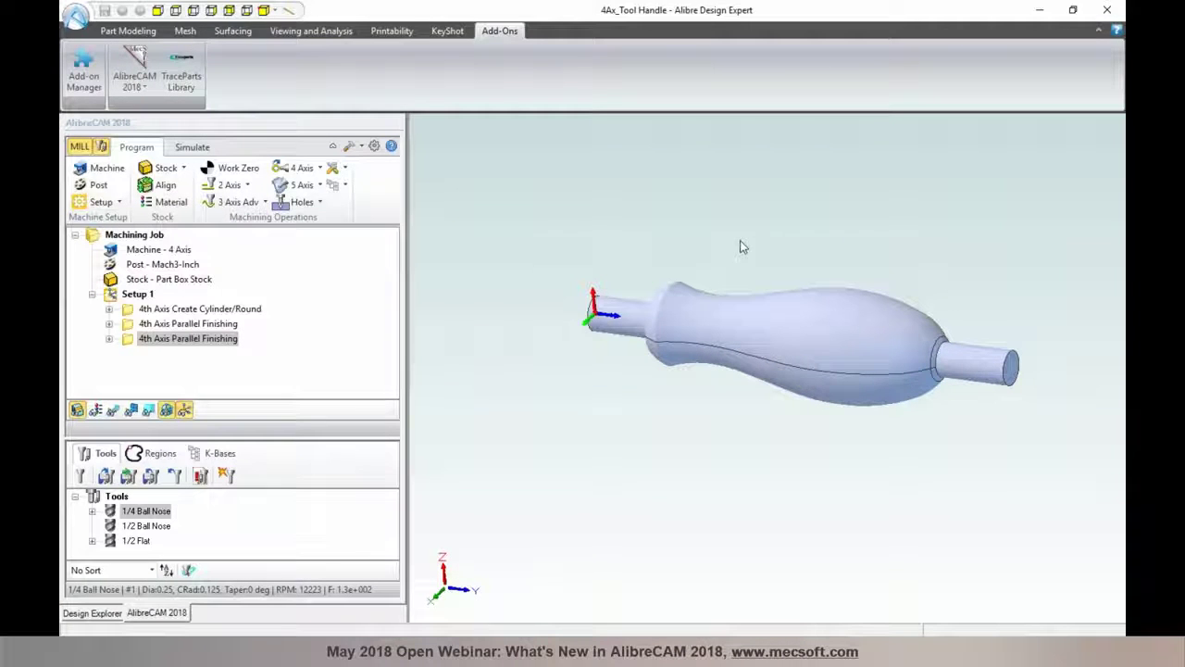
double_click(132, 340)
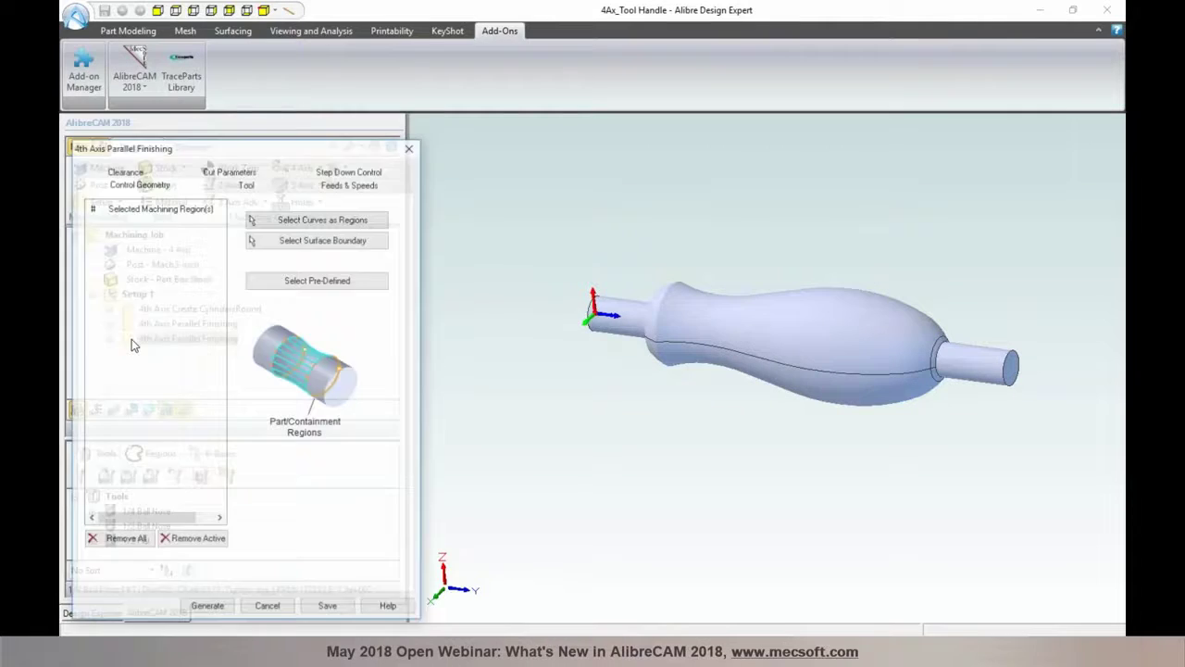
left_click(240, 172)
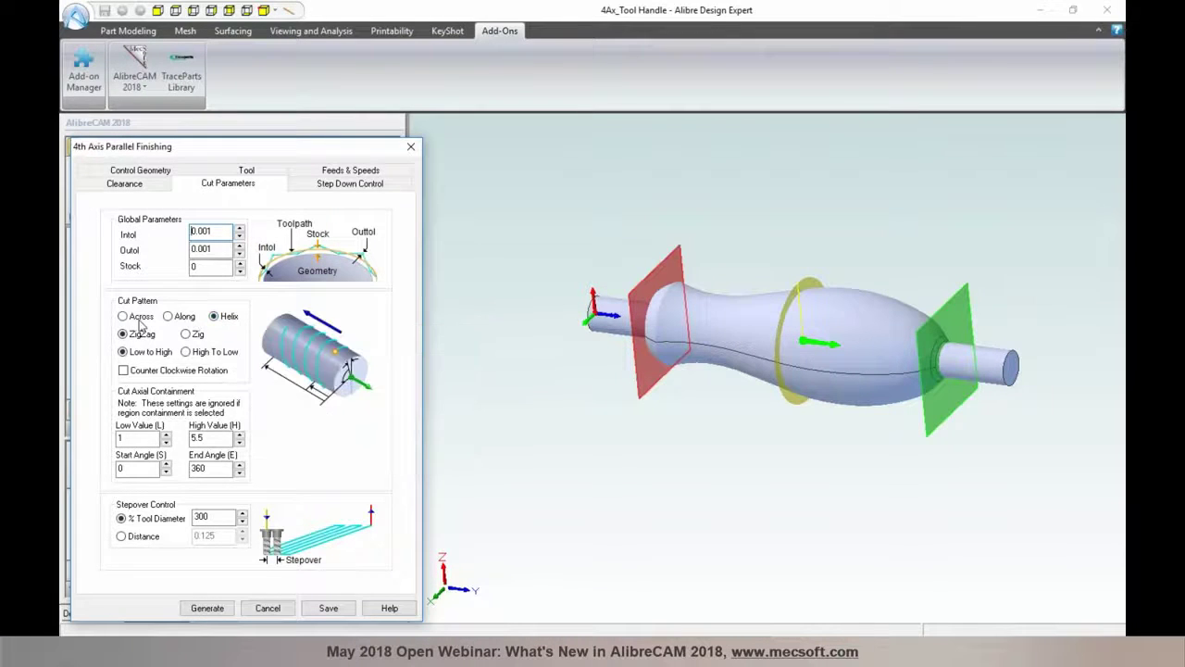
mouse_move(140, 324)
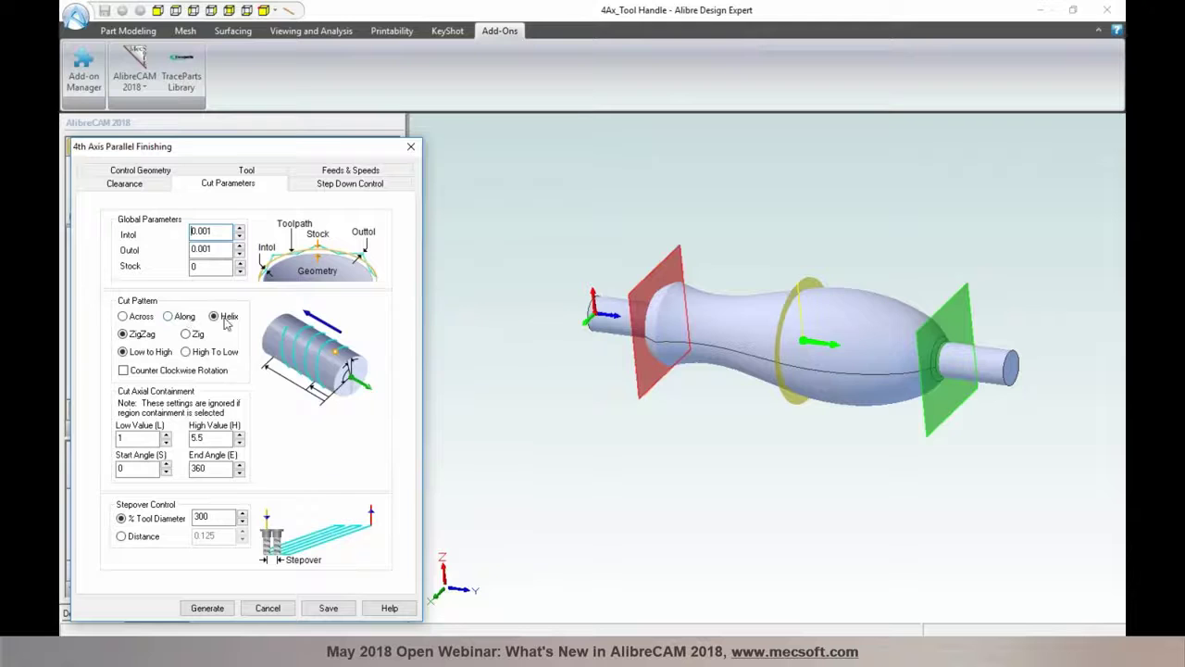
mouse_move(225, 322)
left_click(265, 608)
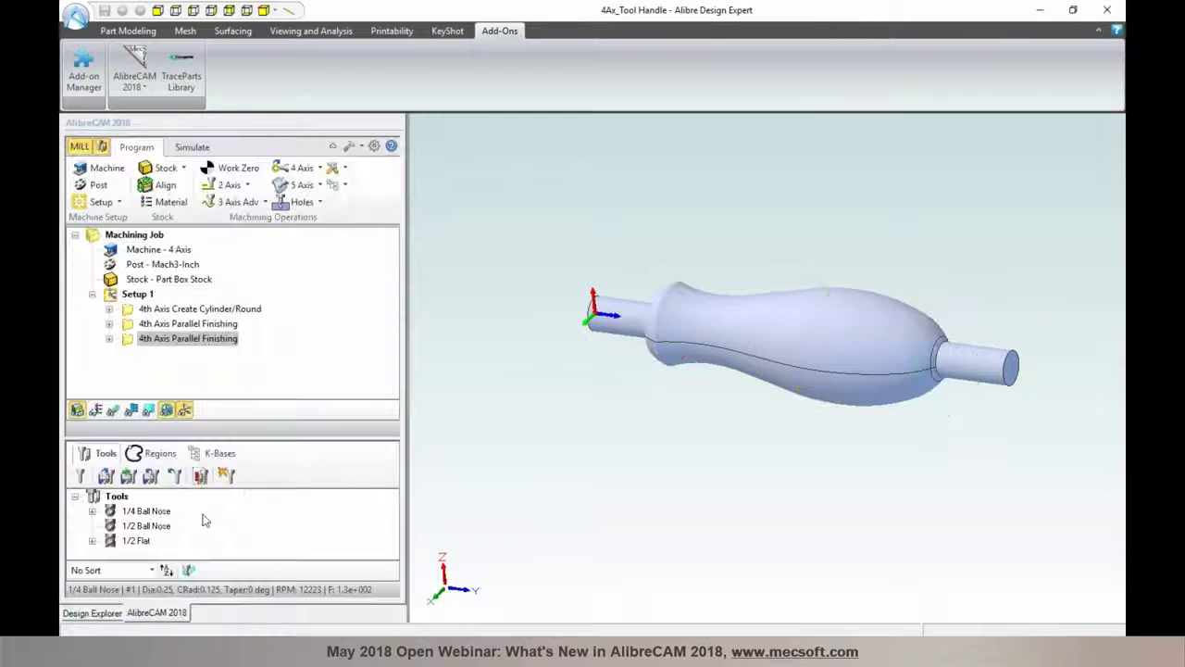
Show the toolpath of the second 4th Axis Parallel Finishing operation and simulate it at the slowest speed
left_click(113, 411)
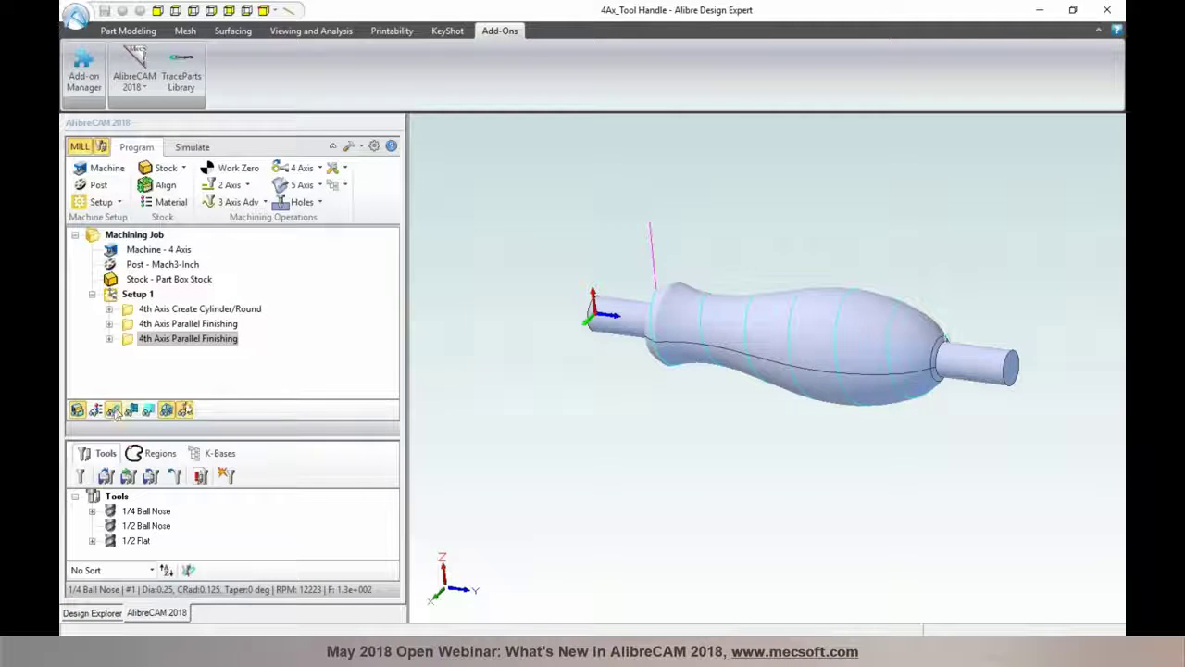
mouse_move(698, 429)
middle_mouse_down()
mouse_move(673, 426)
mouse_move(704, 439)
mouse_move(689, 437)
middle_mouse_up()
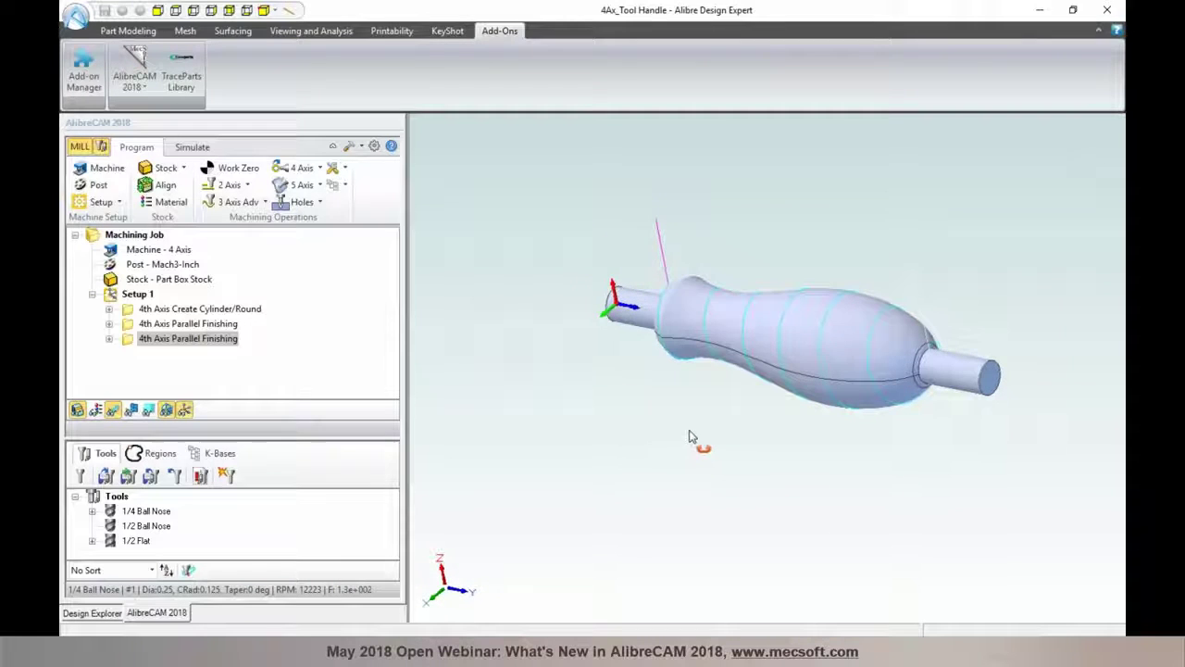
left_click(190, 151)
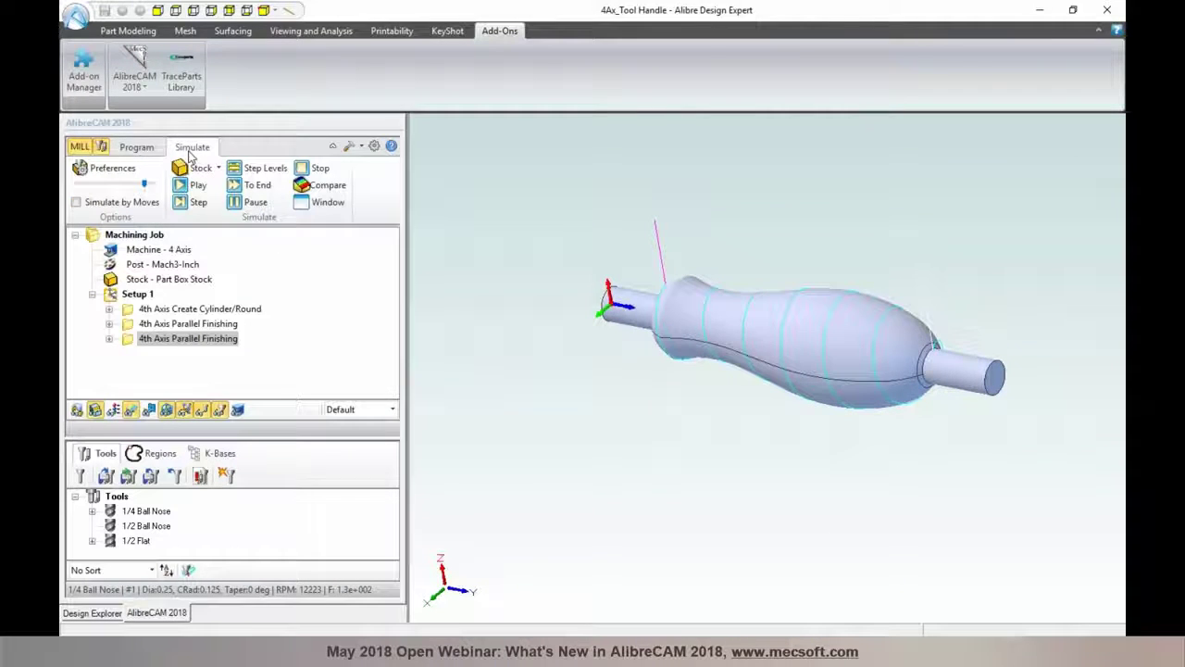
left_click_drag(144, 184, 76, 185)
left_click(181, 186)
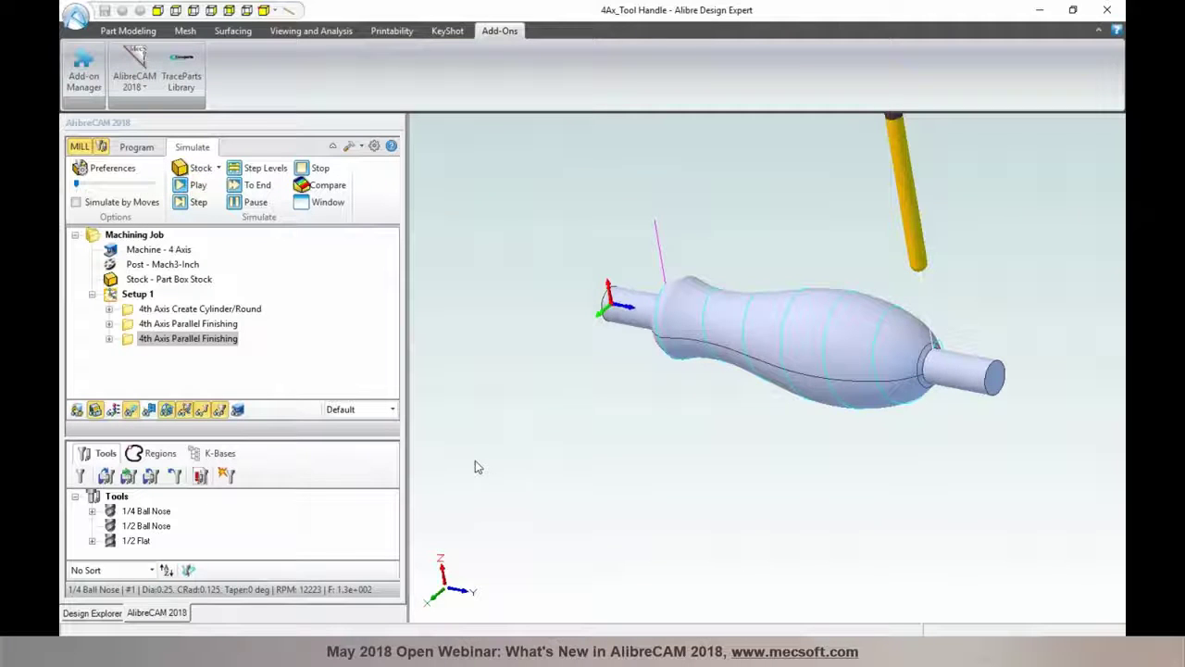
Examine the dense toolpath of the first 4th Axis Parallel Finishing operation and start its simulation in the simulation window
left_click(190, 325)
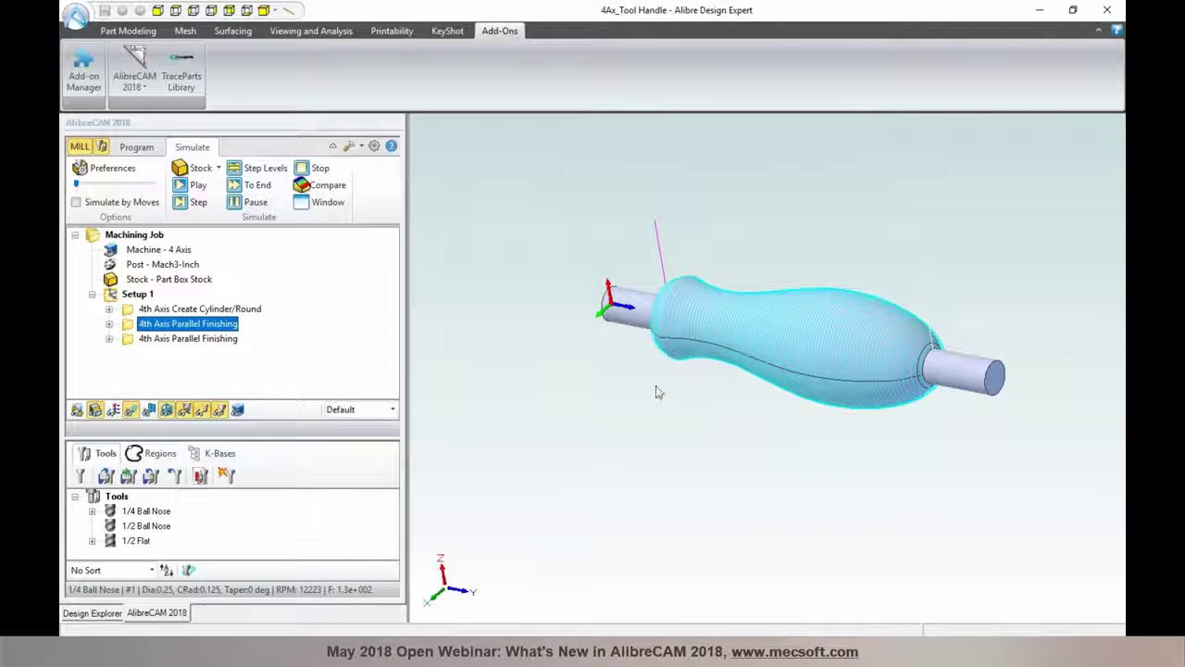
scroll(740, 288, "up", 5)
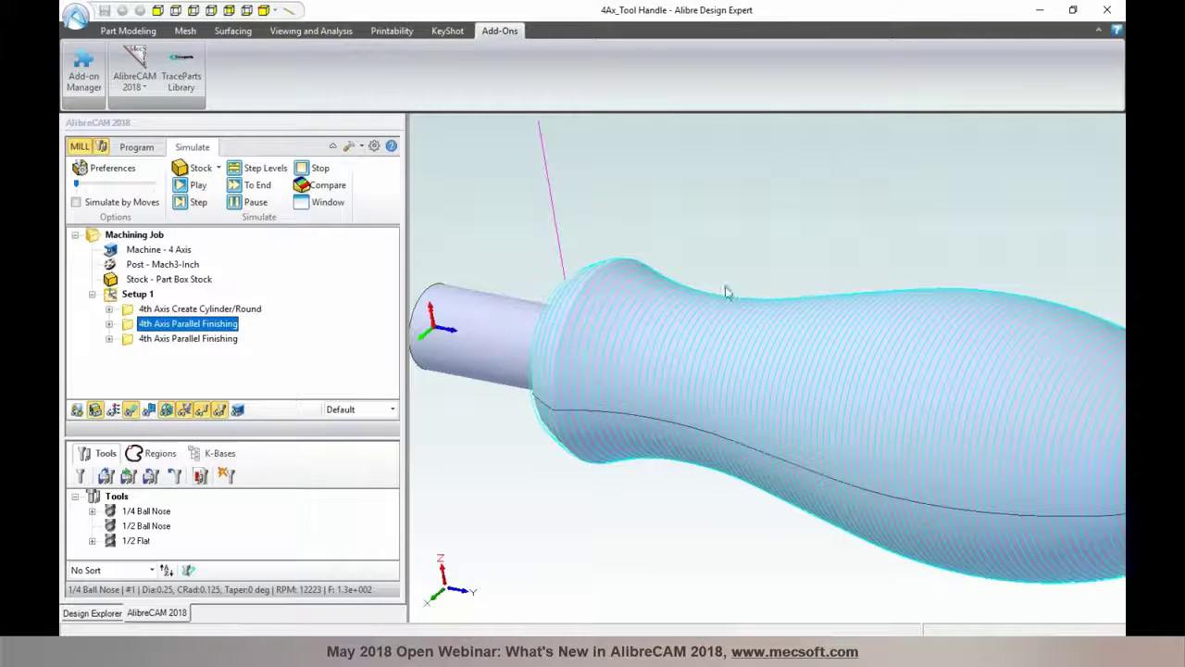
scroll(572, 283, "down", 5)
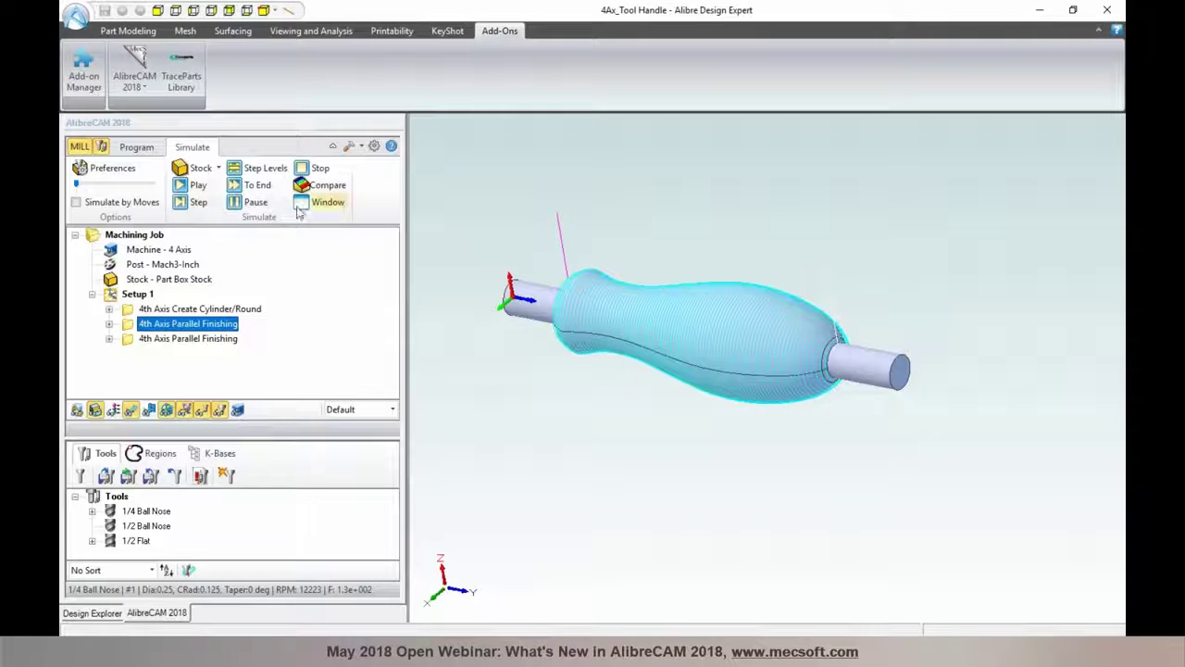
left_click(302, 205)
left_click(194, 185)
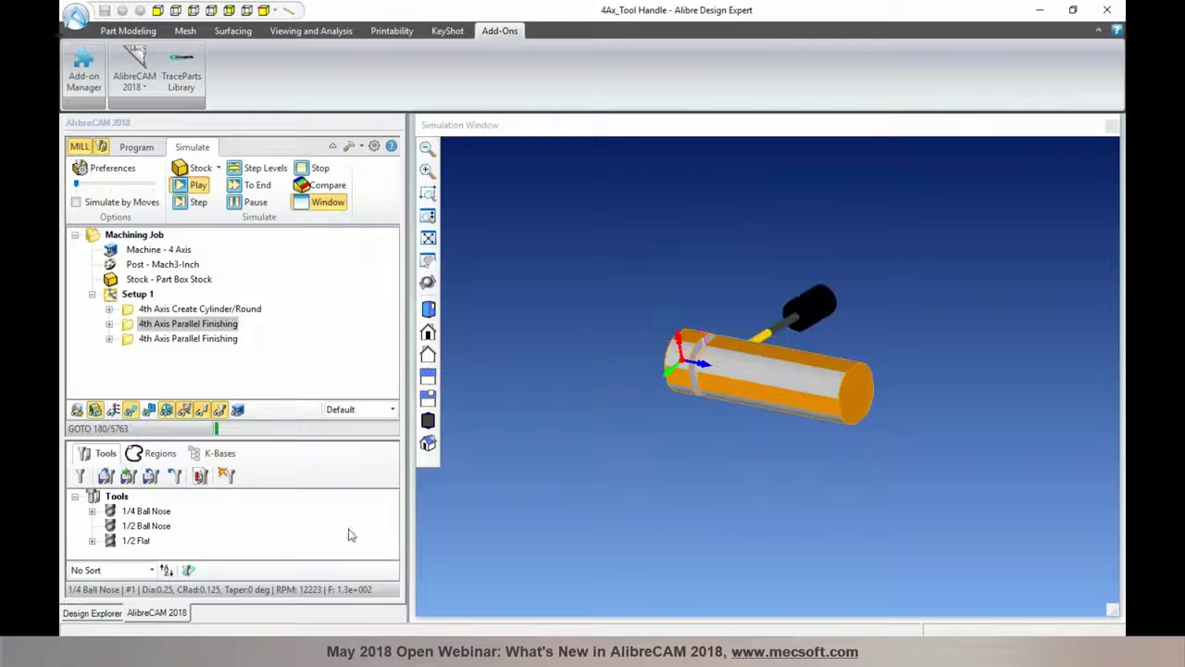
Run the first 4th Axis Parallel Finishing simulation slightly faster with the toolpath hidden, pause it partway and close the simulation window
left_click_drag(422, 617, 422, 627)
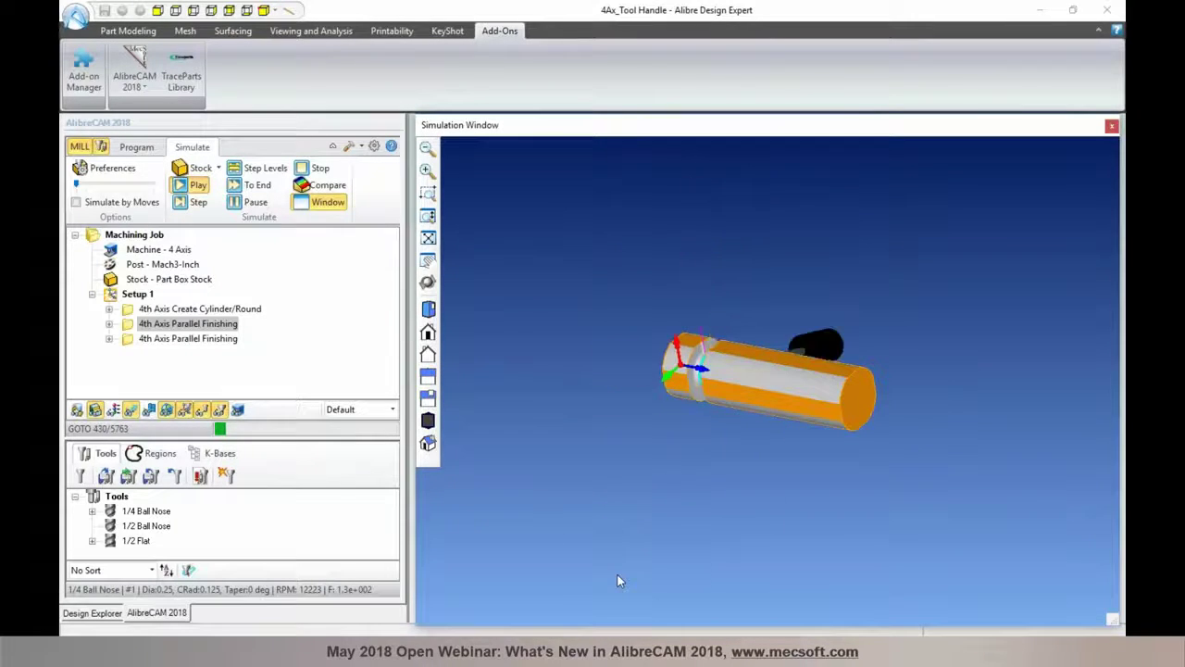
left_click(130, 410)
mouse_move(757, 469)
middle_mouse_down()
mouse_move(788, 473)
mouse_move(748, 470)
middle_mouse_up()
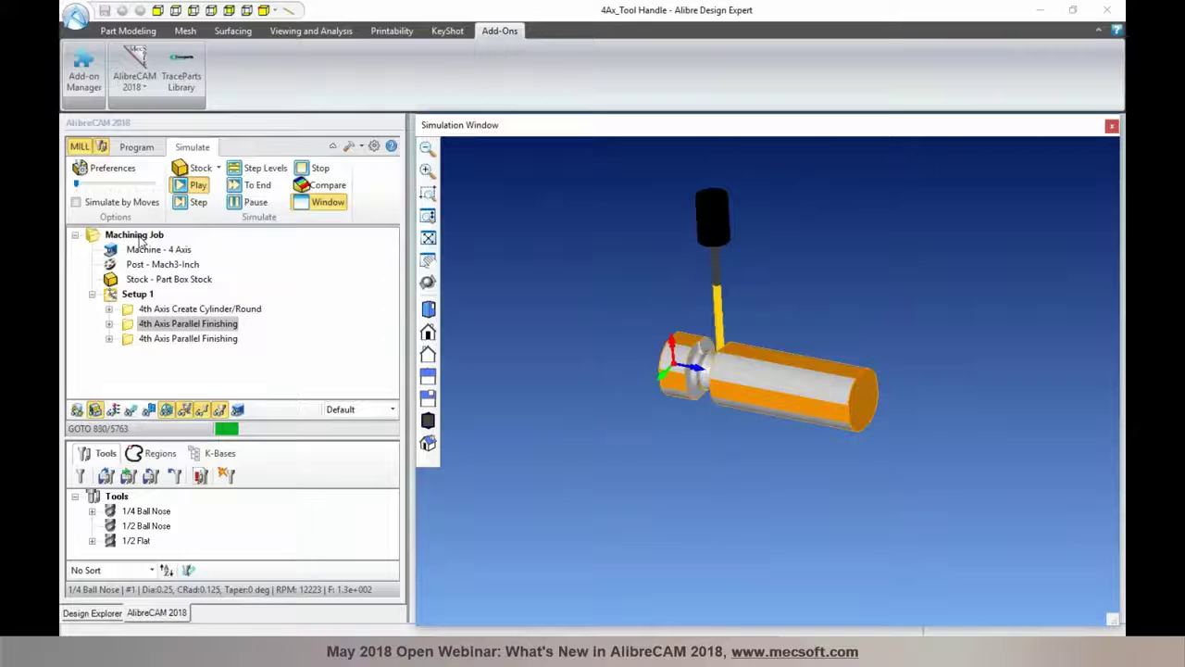
mouse_move(79, 185)
left_mouse_down()
mouse_move(110, 187)
mouse_move(93, 186)
left_mouse_up()
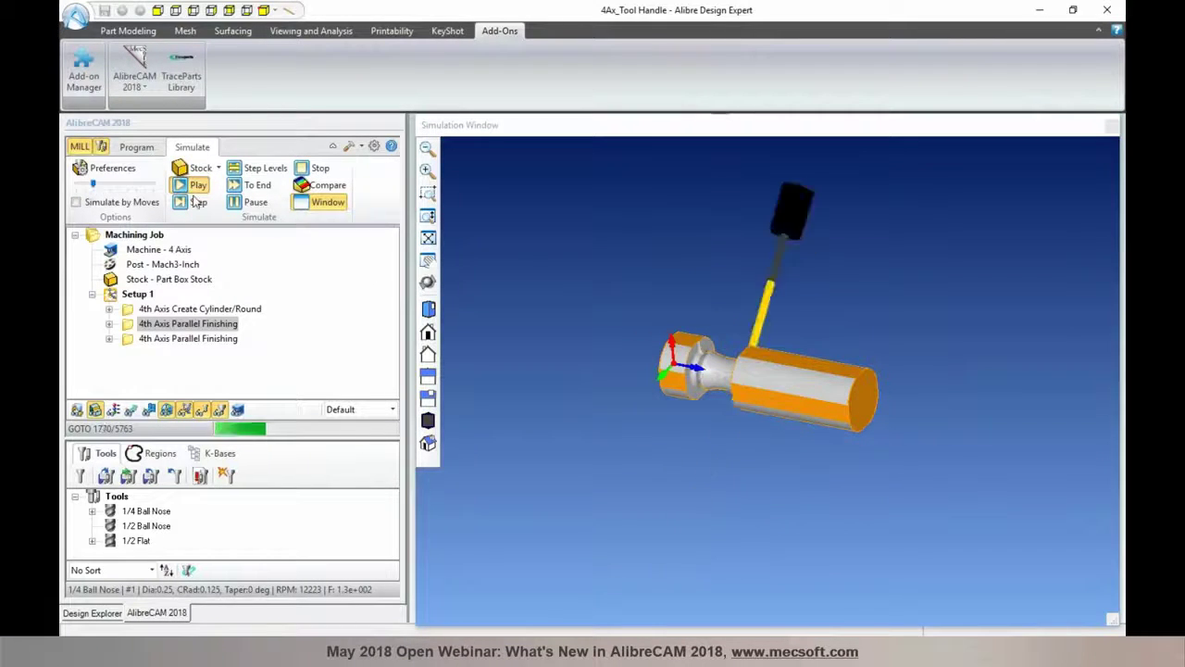
left_click(234, 204)
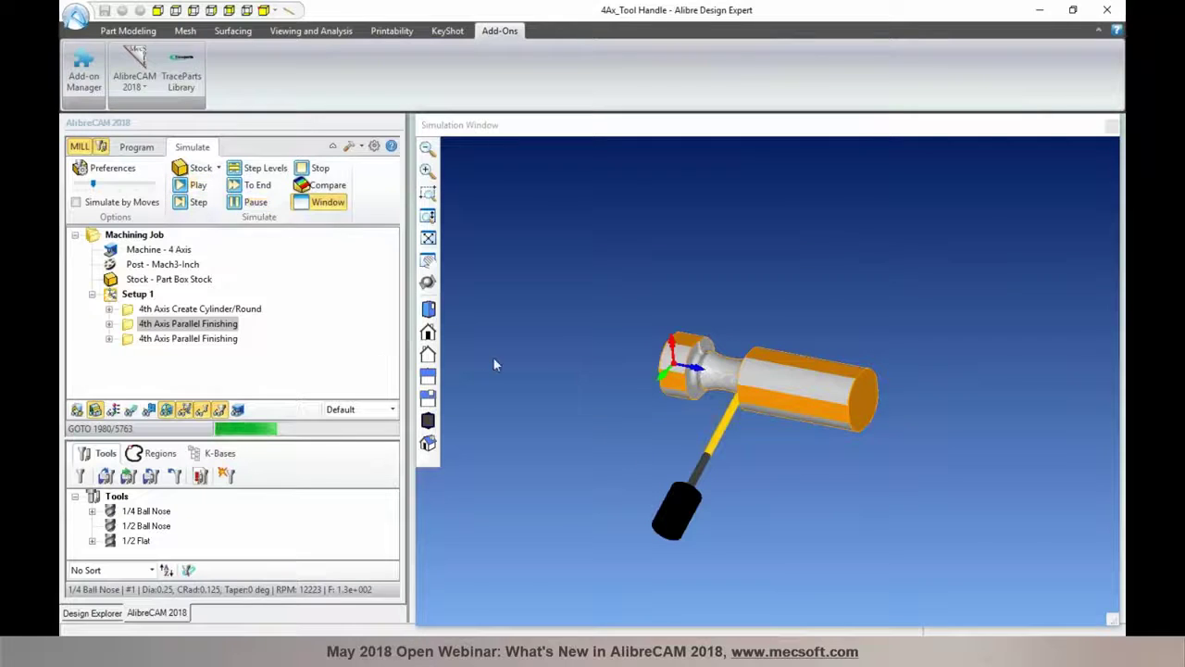
left_click(1111, 125)
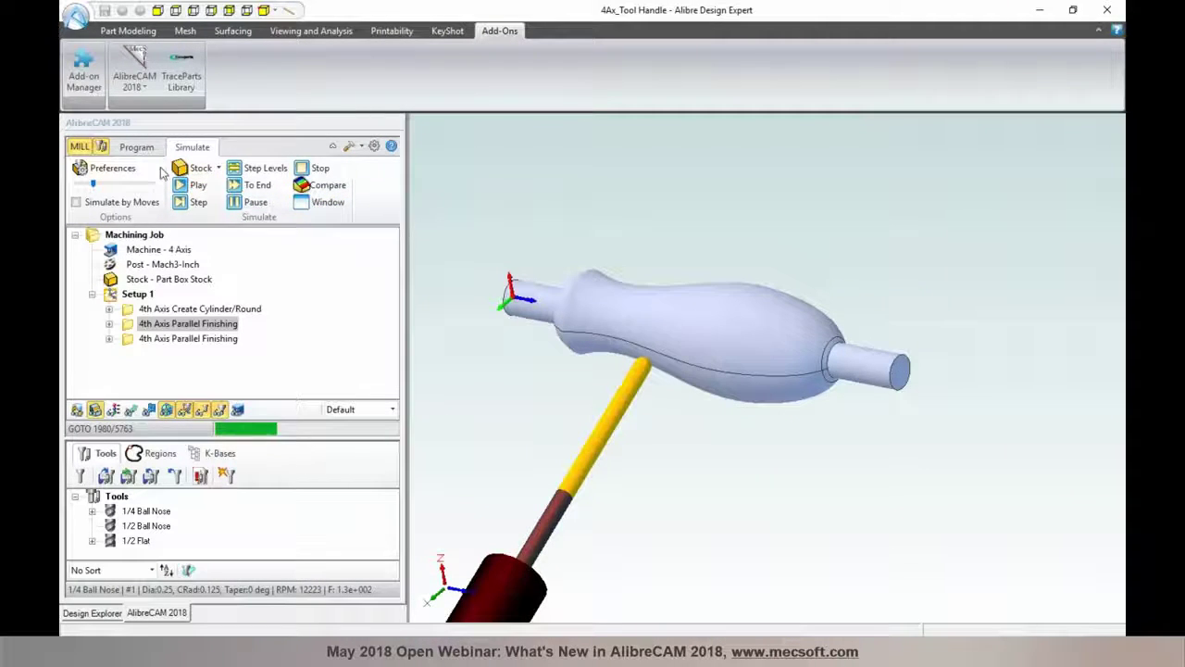
left_click(136, 146)
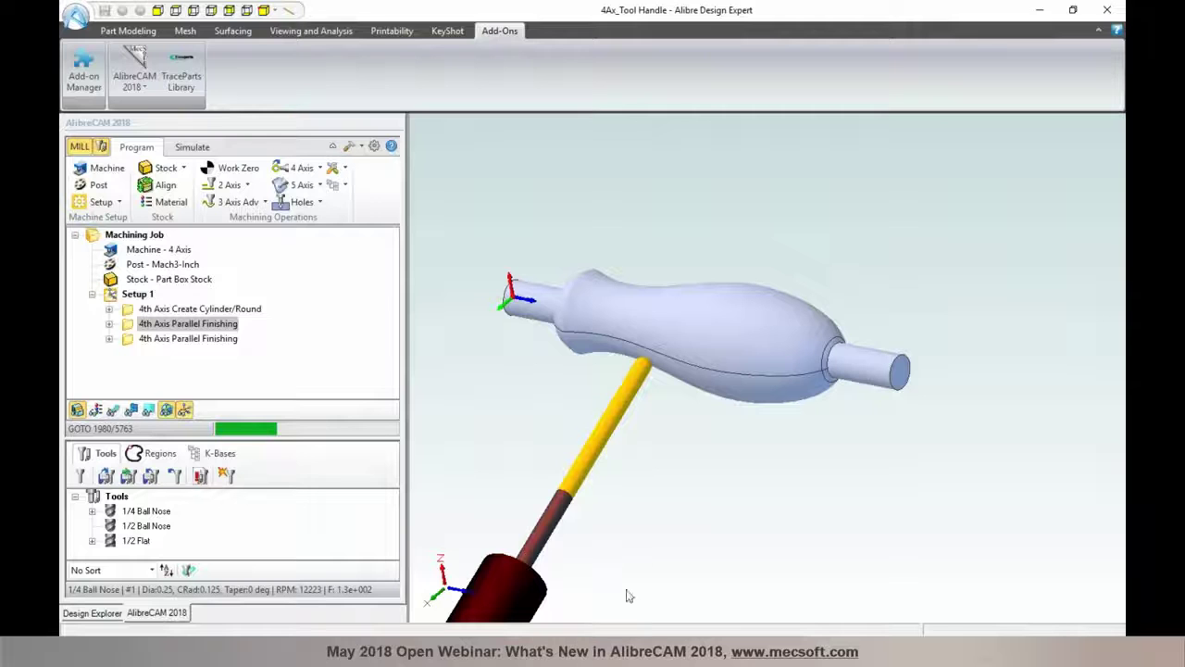
Open the recent part 4Ax_DriveSurfaceMachining-1 and load the AlibreCAM 2018 MILL module for it
left_click(365, 539)
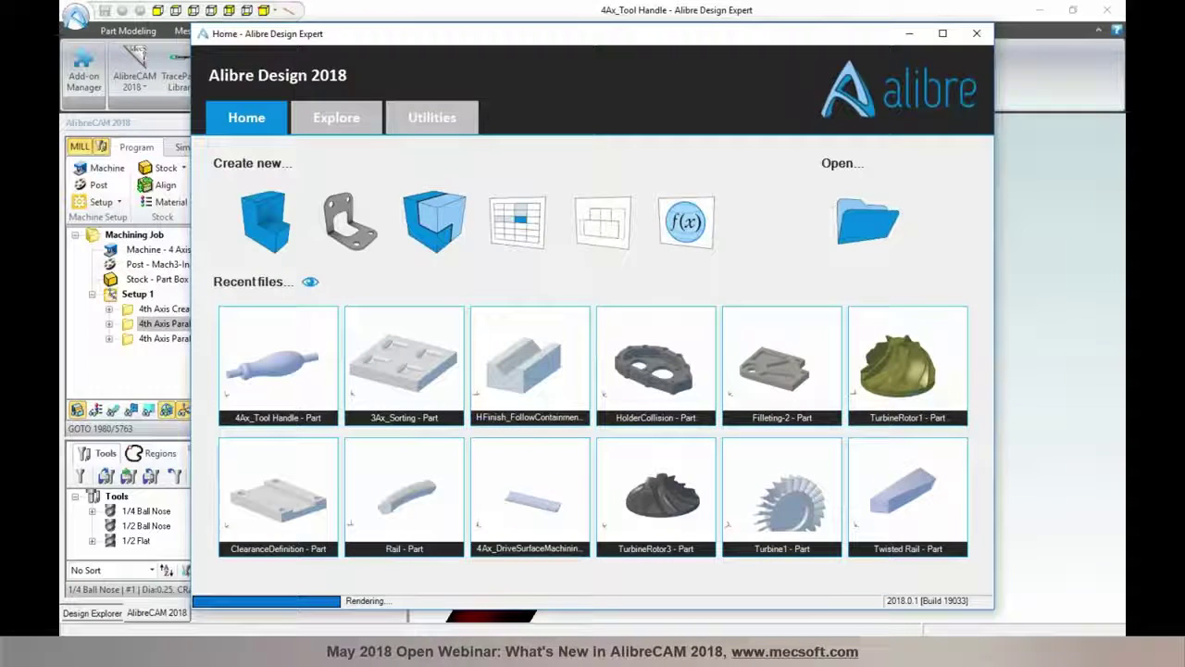
left_click(555, 520)
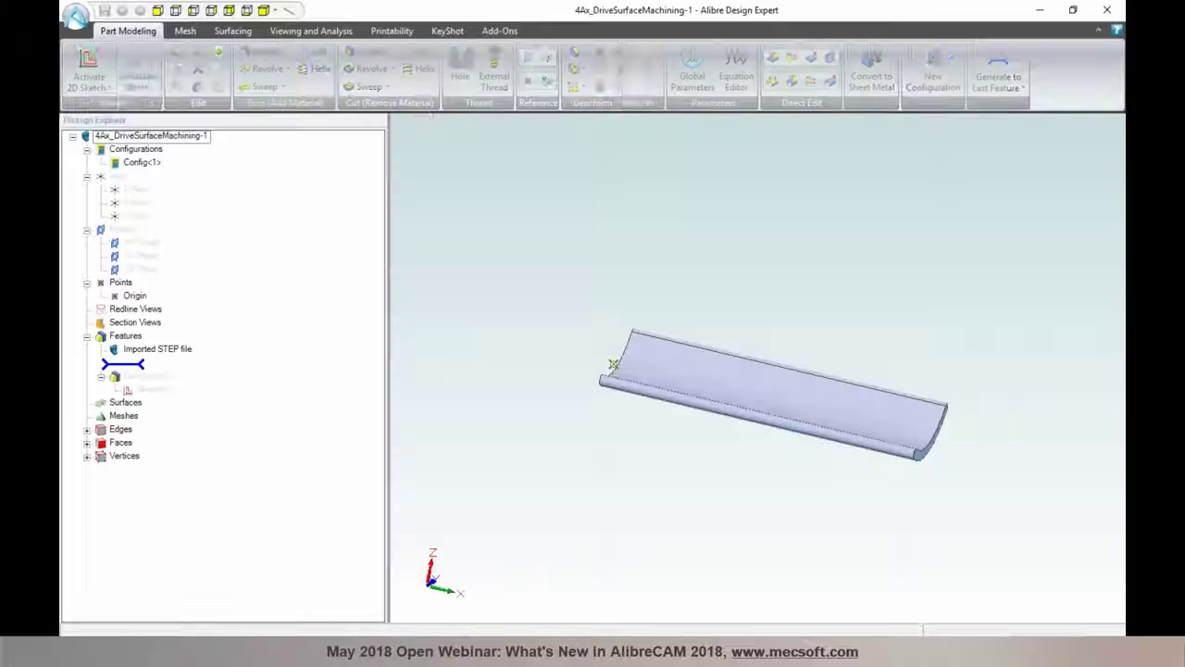
left_click(500, 31)
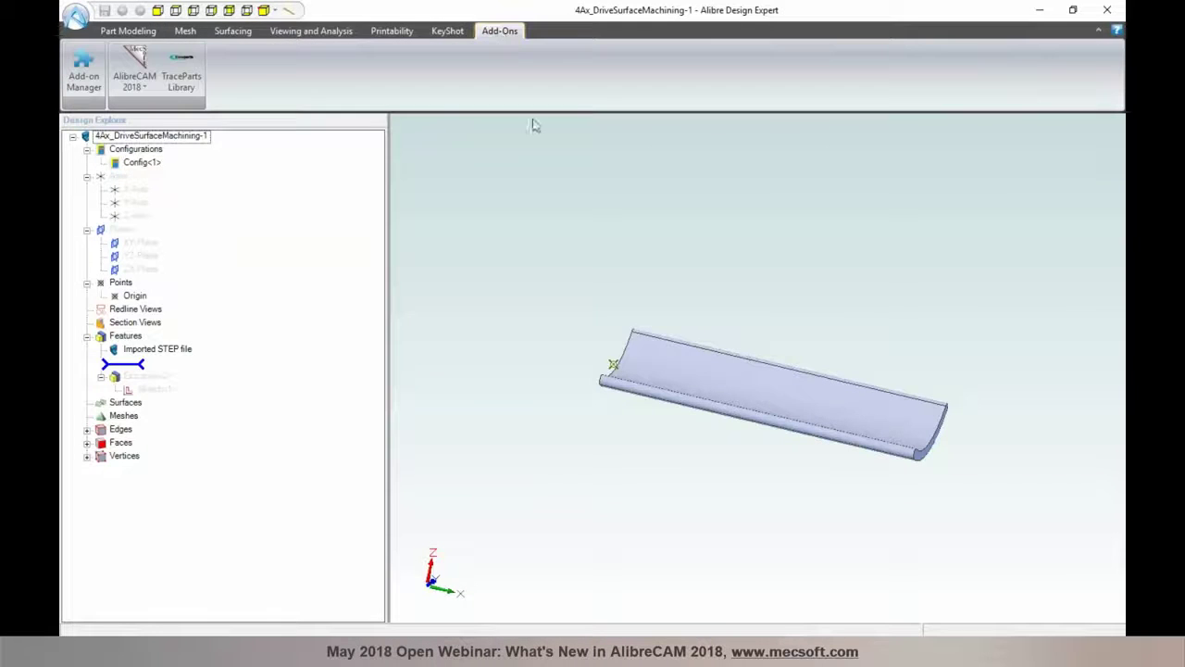
left_click(134, 81)
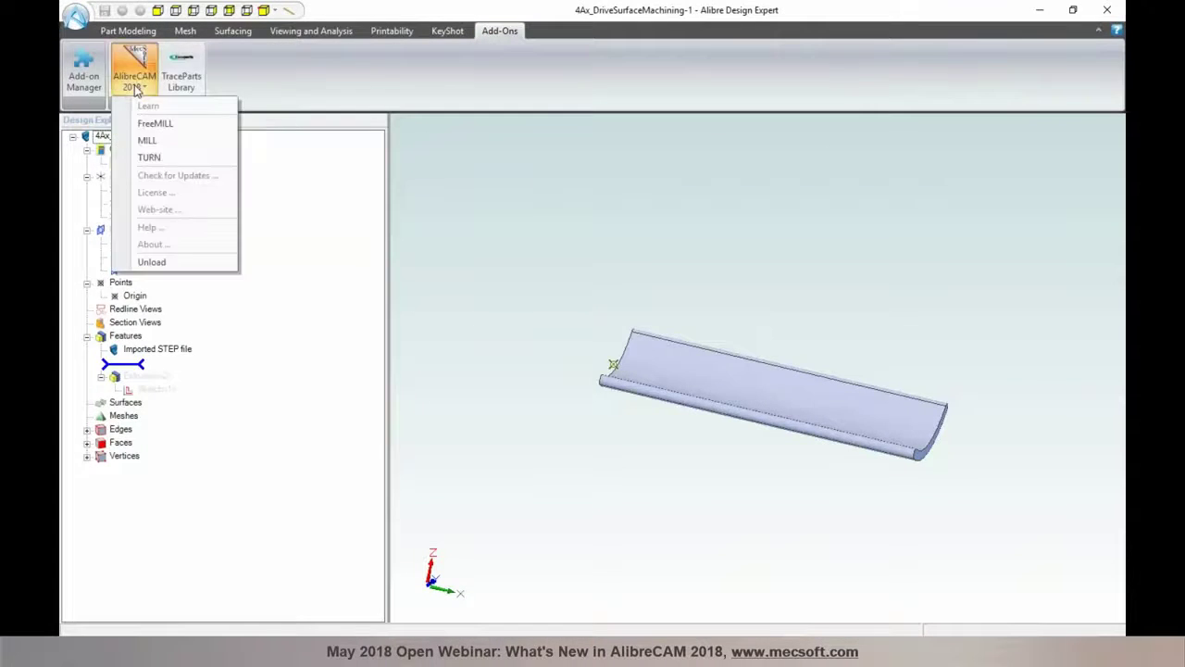
left_click(144, 140)
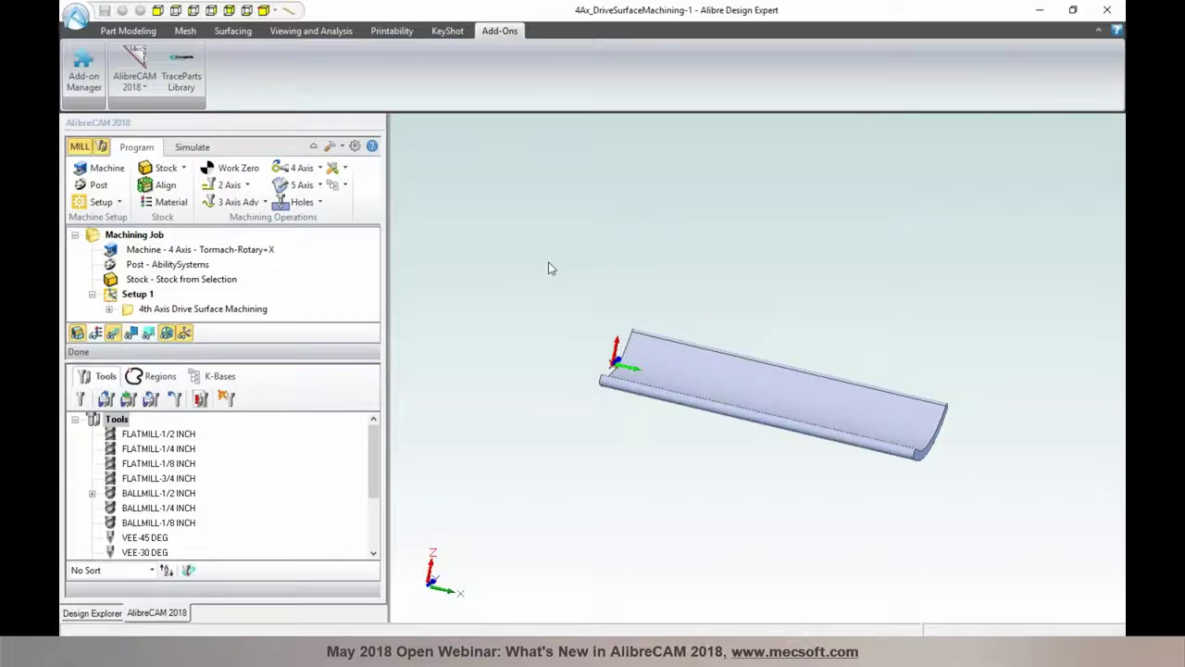
Look up Drive Surface among the 4-axis operations and examine the curved part's inner face and end profile
left_click(319, 170)
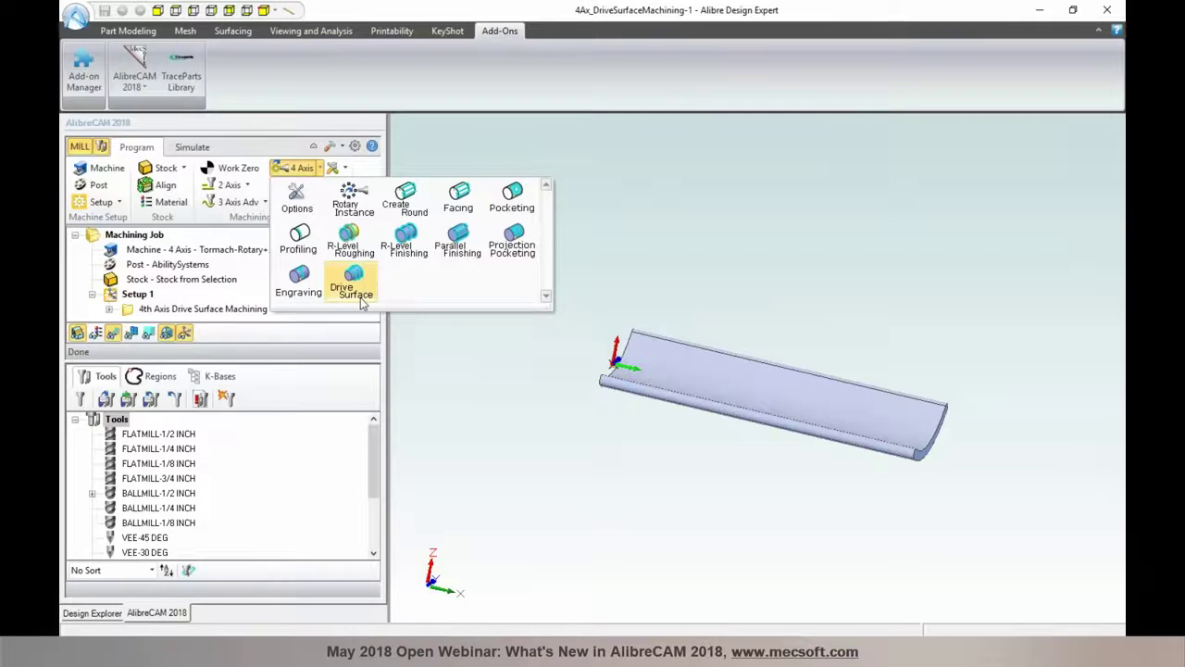
left_click(511, 400)
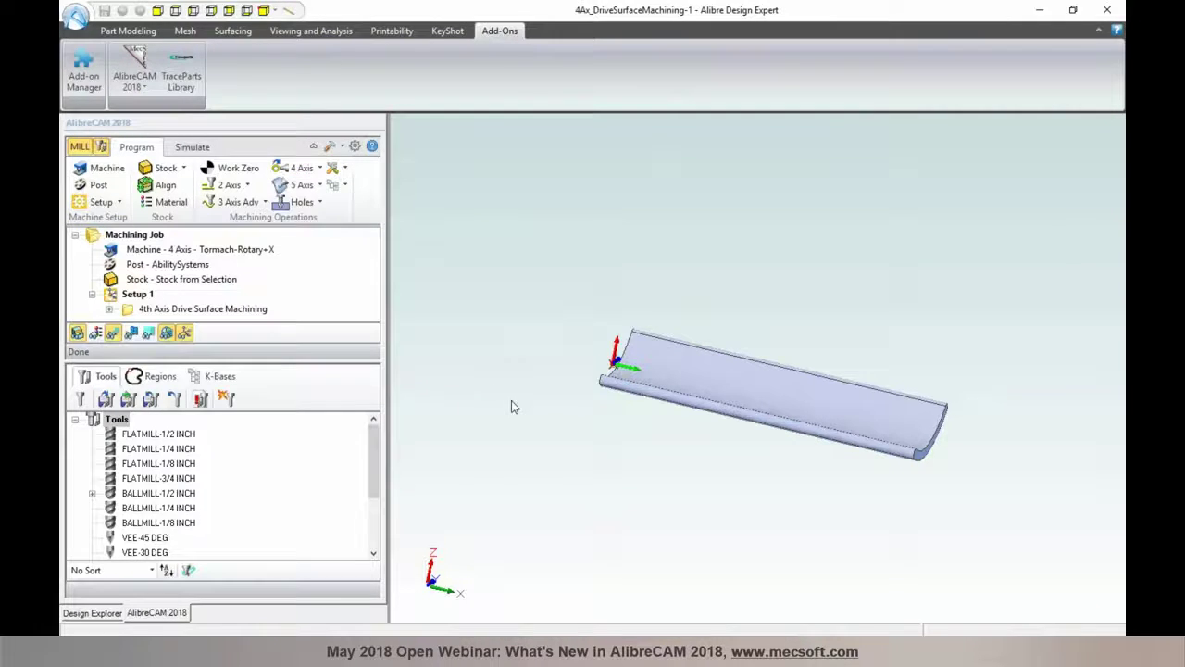
middle_click_drag(571, 414, 556, 412)
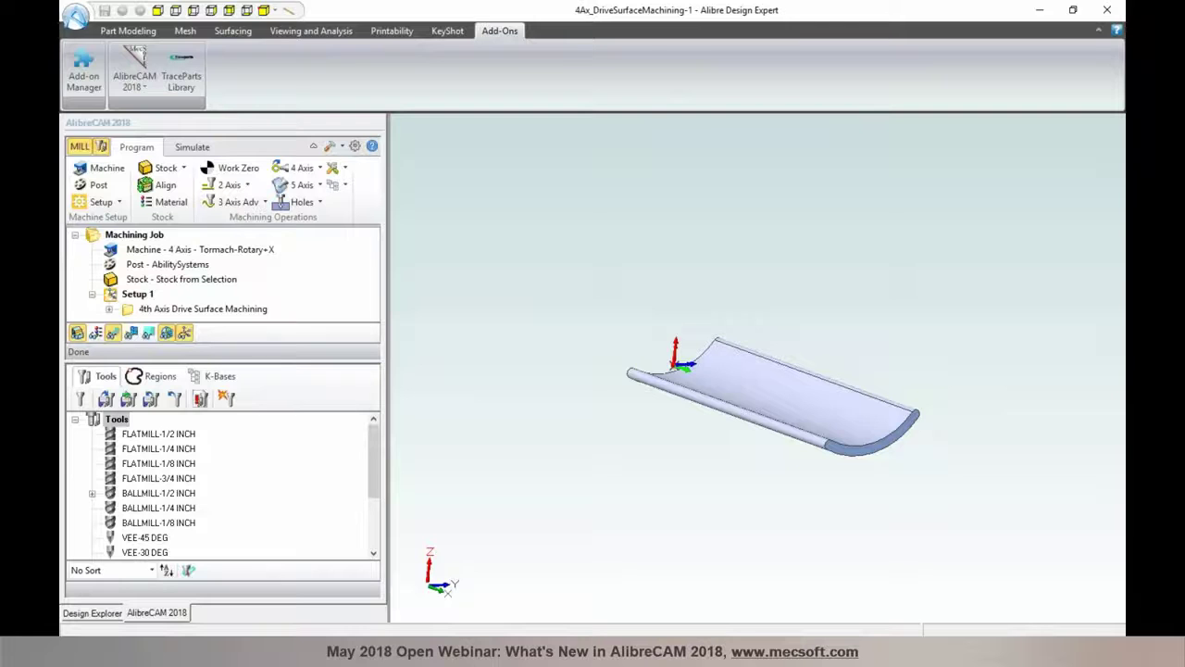
mouse_move(633, 436)
middle_mouse_down()
mouse_move(656, 442)
mouse_move(650, 450)
middle_mouse_up()
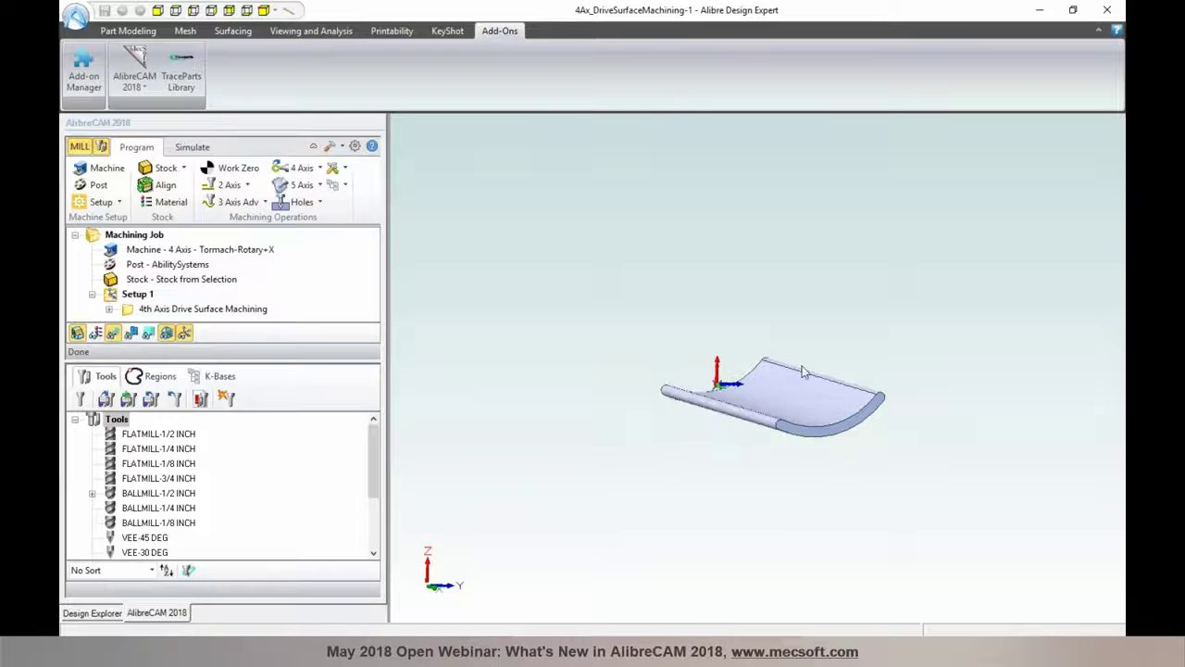
scroll(812, 375, "up", 1)
scroll(812, 375, "up", 2)
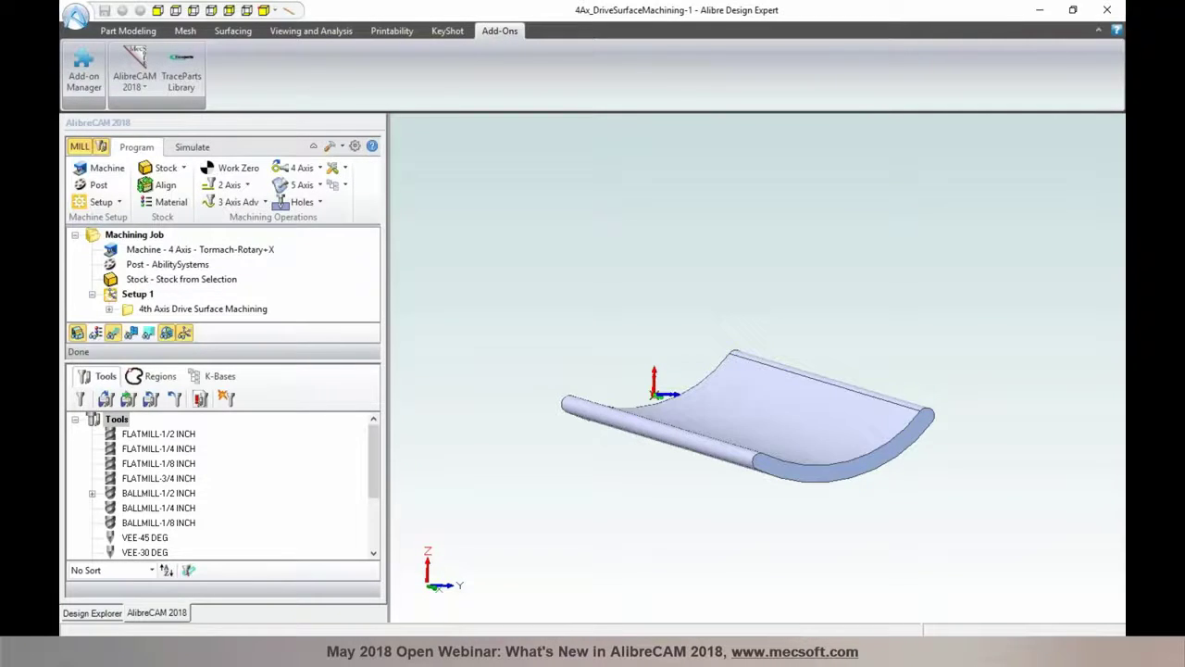
middle_click_drag(647, 458, 648, 461)
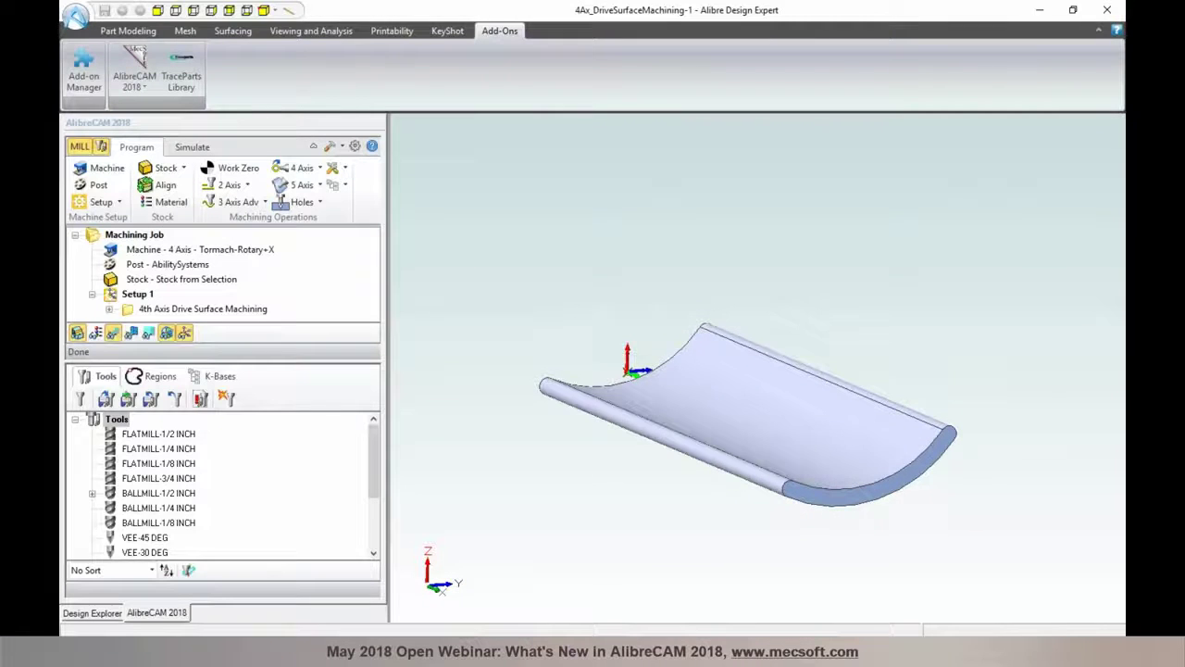
scroll(671, 454, "down", 1)
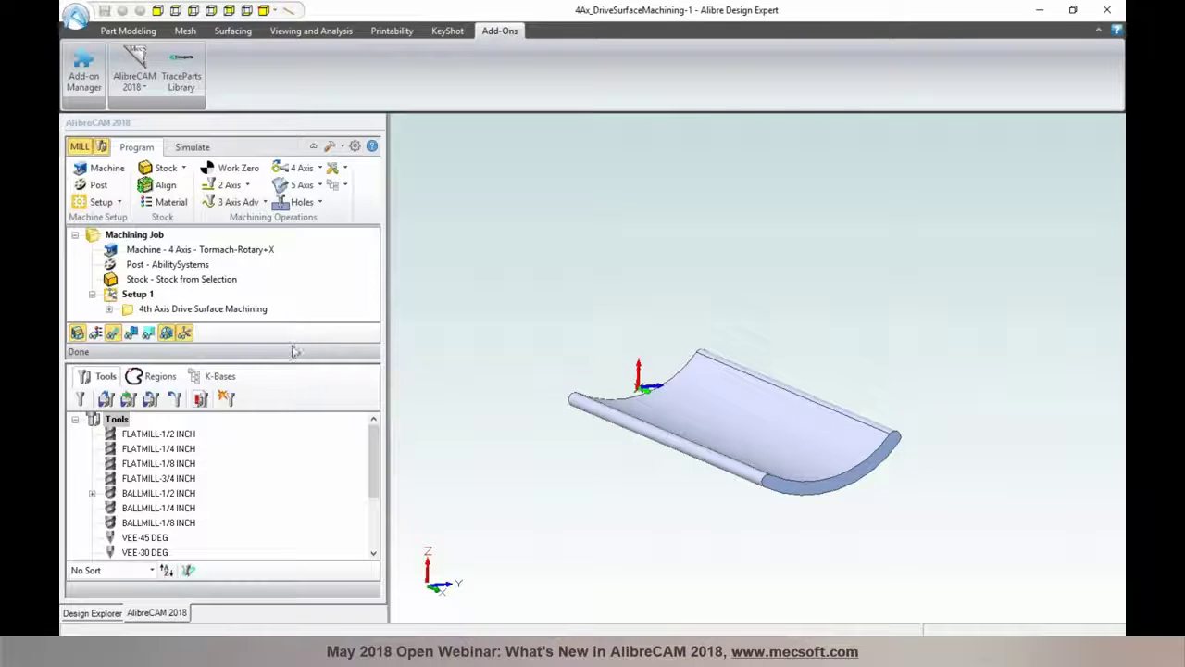
Review the drive surfaces and cut parameters of the 4th Axis Drive Surface Machining operation without changing them
left_click(124, 309)
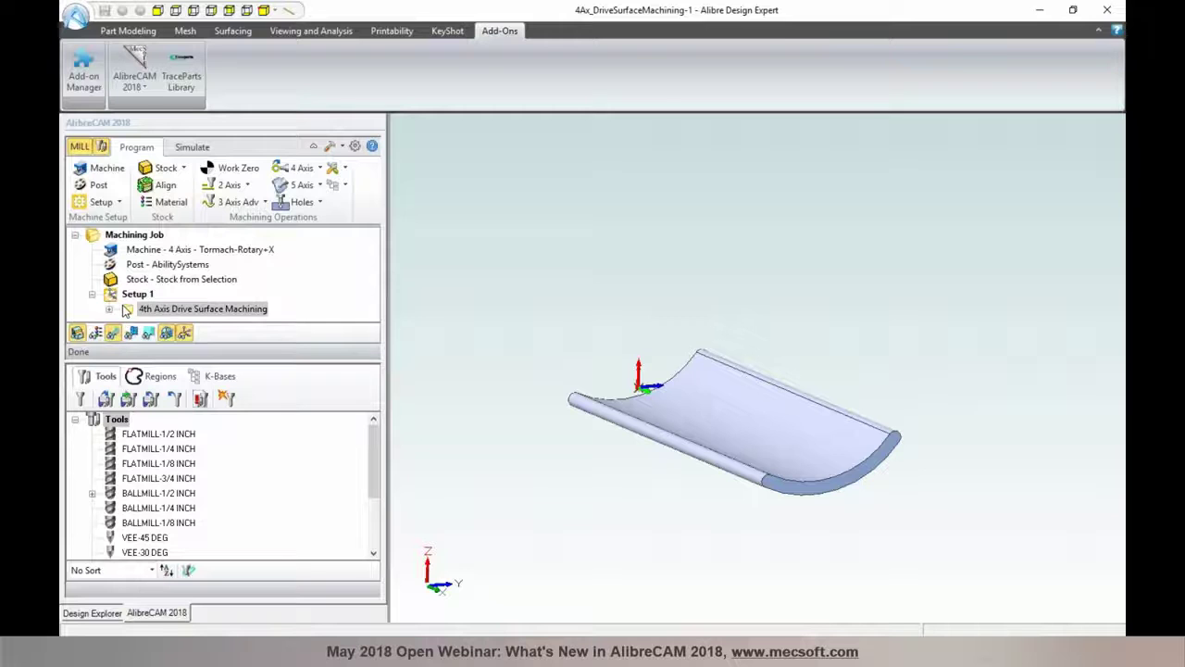
double_click(129, 309)
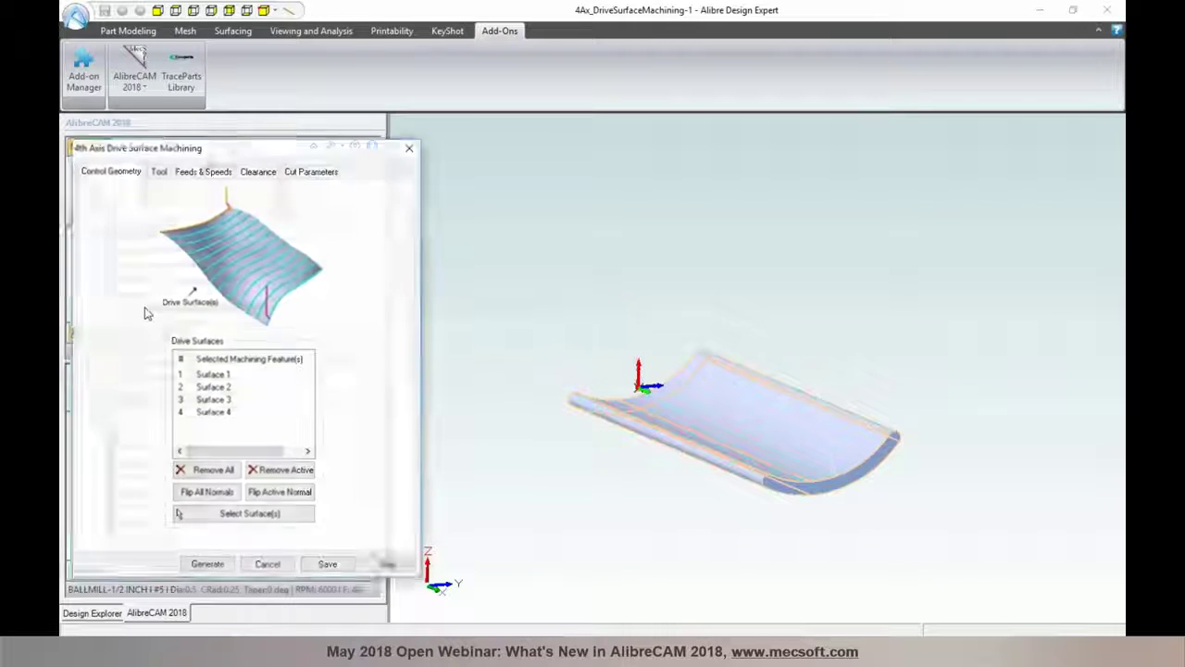
left_click(215, 375)
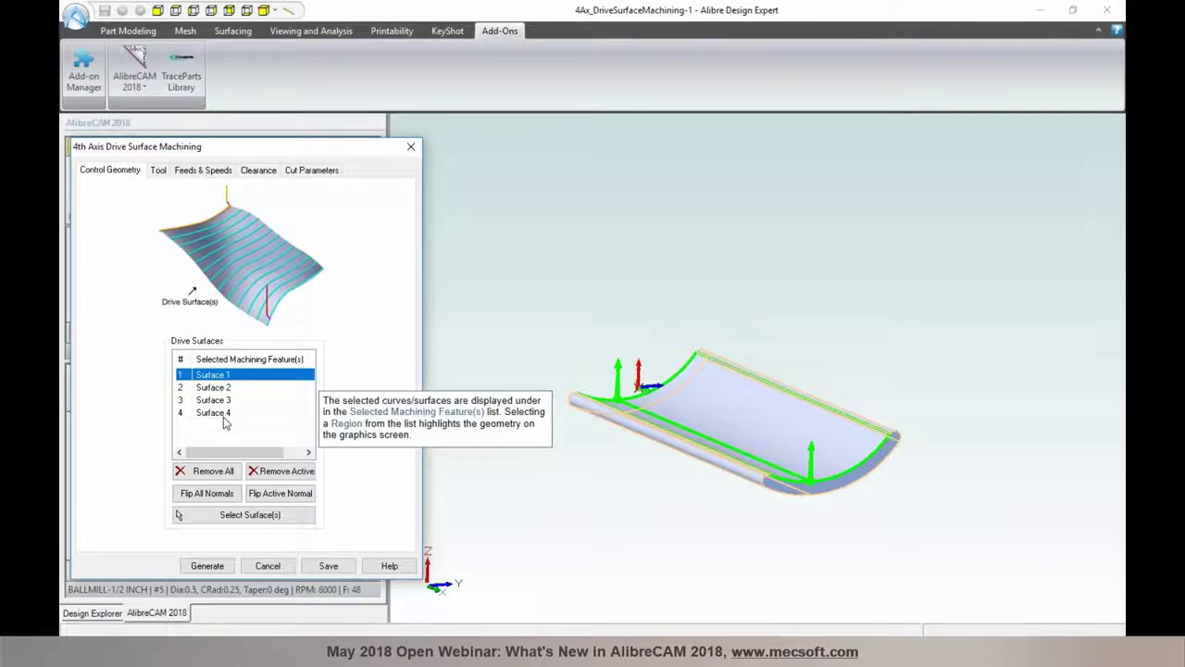
left_click(309, 171)
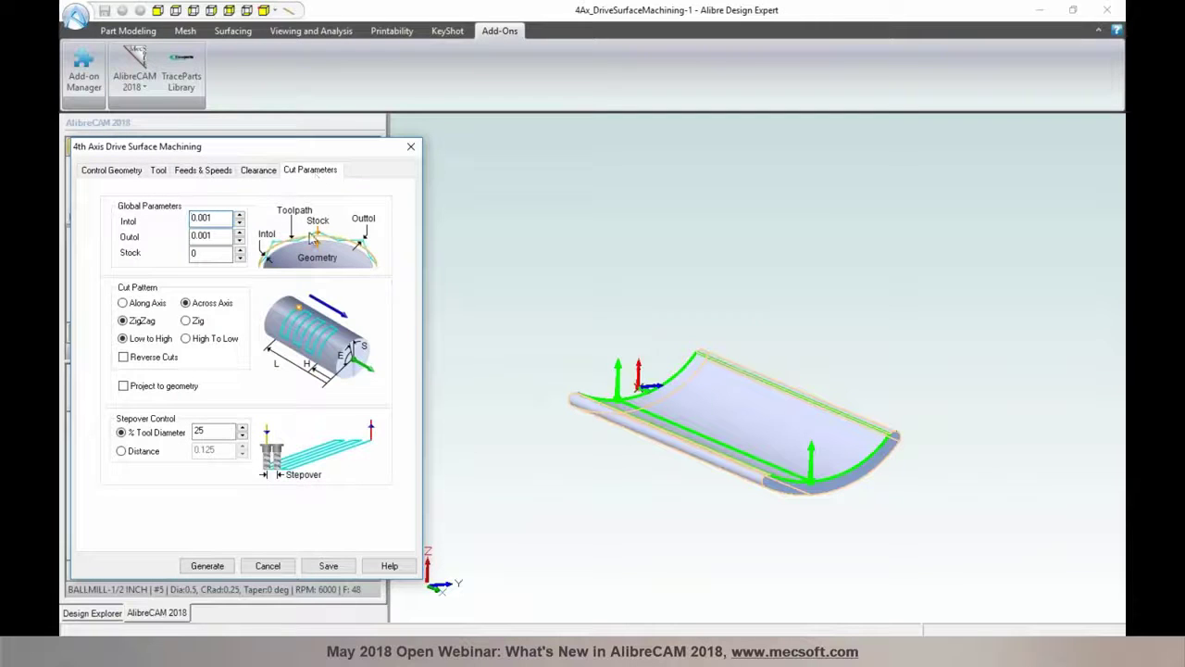
mouse_move(147, 311)
mouse_move(326, 317)
mouse_move(315, 436)
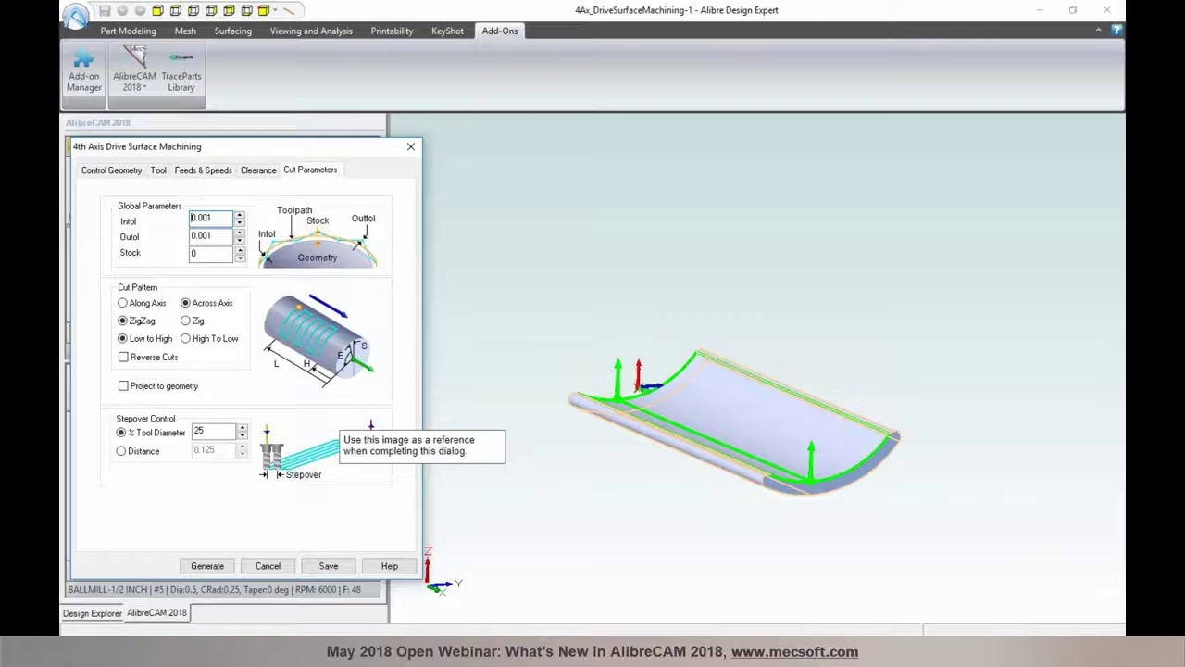
left_click(269, 567)
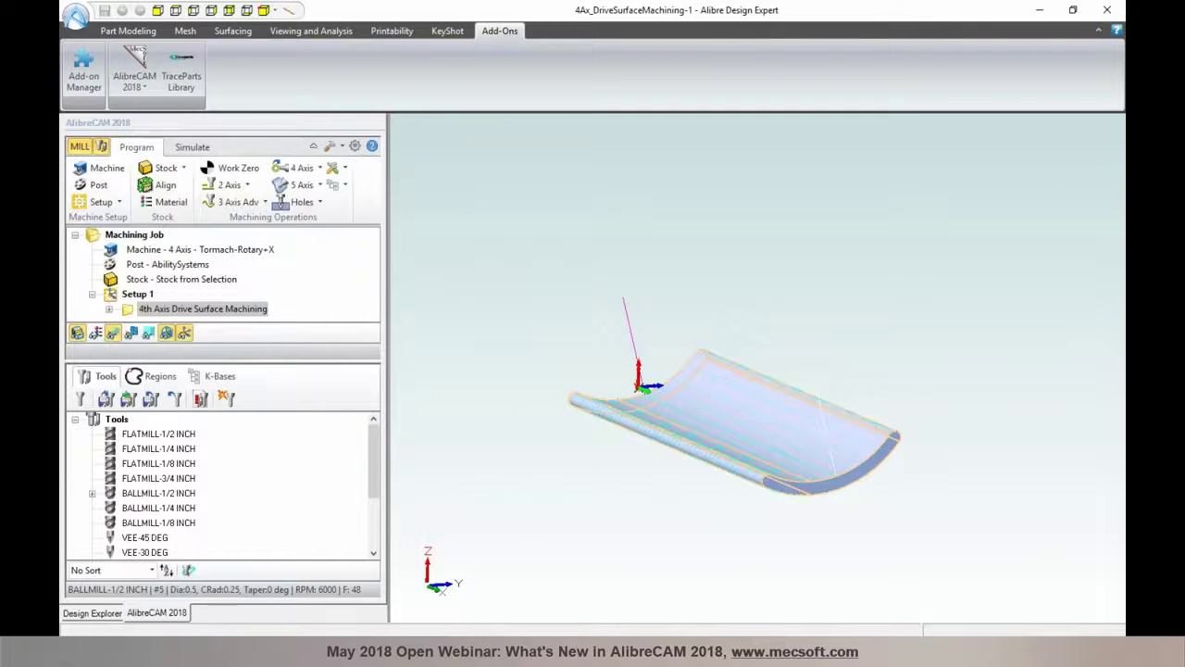
Simulate the 4th Axis Drive Surface Machining operation on the part, pause it partway and hide its toolpath
left_click(191, 146)
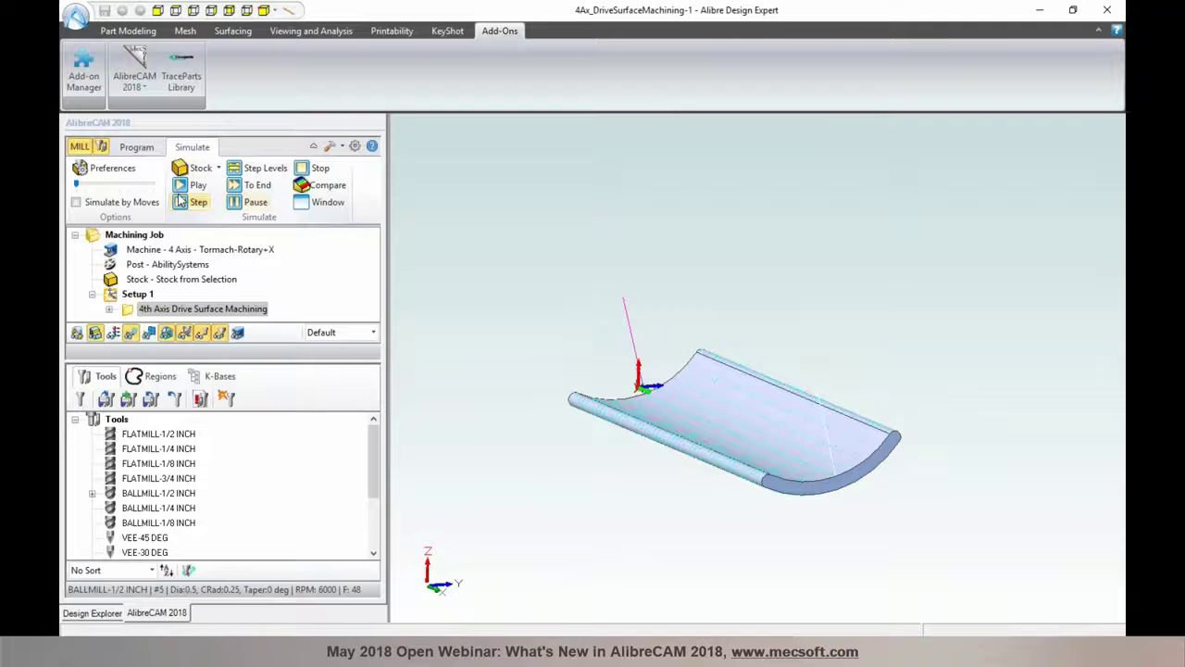
left_click(190, 187)
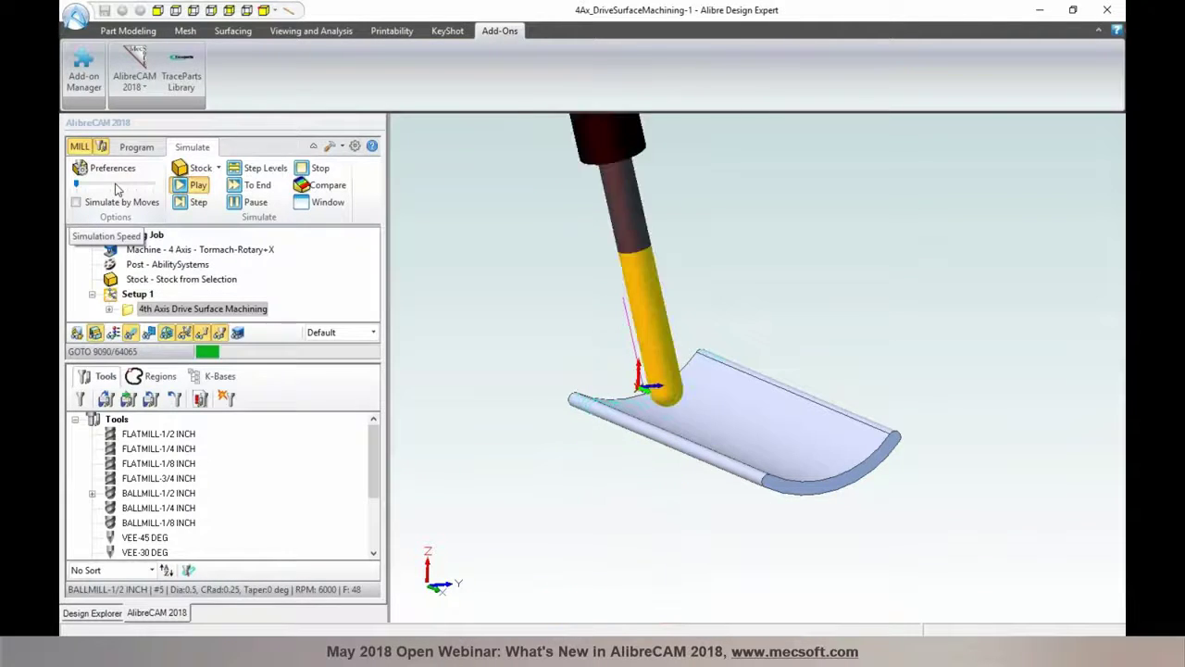
left_click(254, 202)
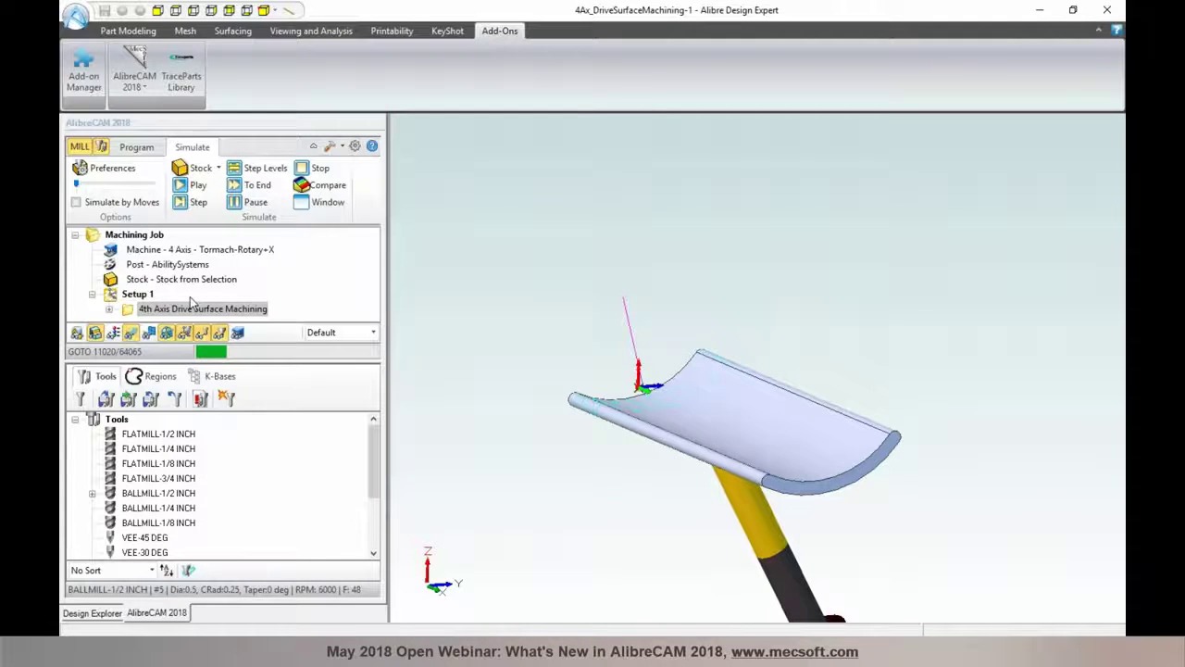
left_click(139, 294)
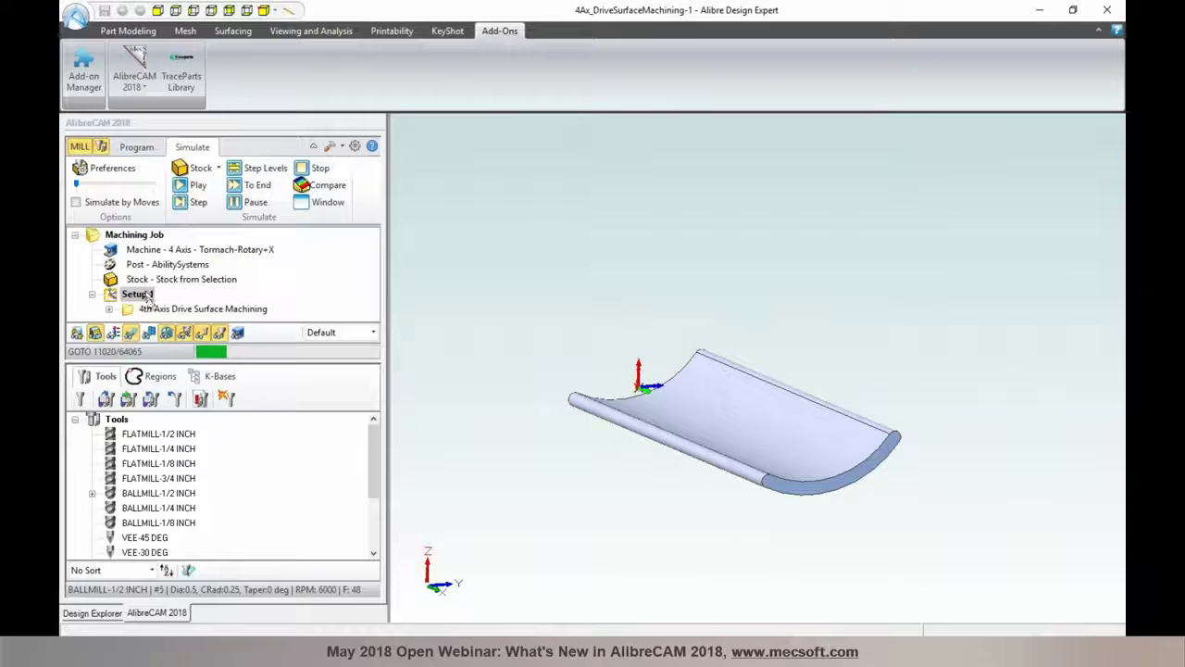
Simulate the 4th Axis Drive Surface Machining operation in the simulation window with the machine model shown, viewing the rotary table and spindle
left_click(151, 311)
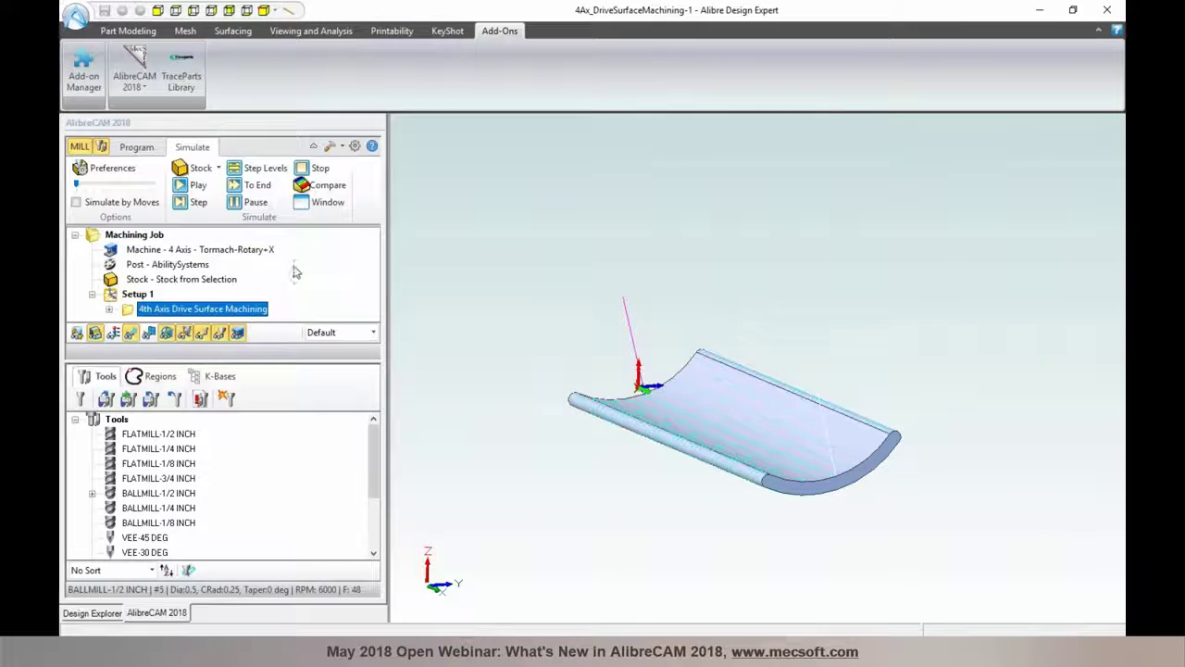
left_click(469, 293)
scroll(471, 298, "up", 2)
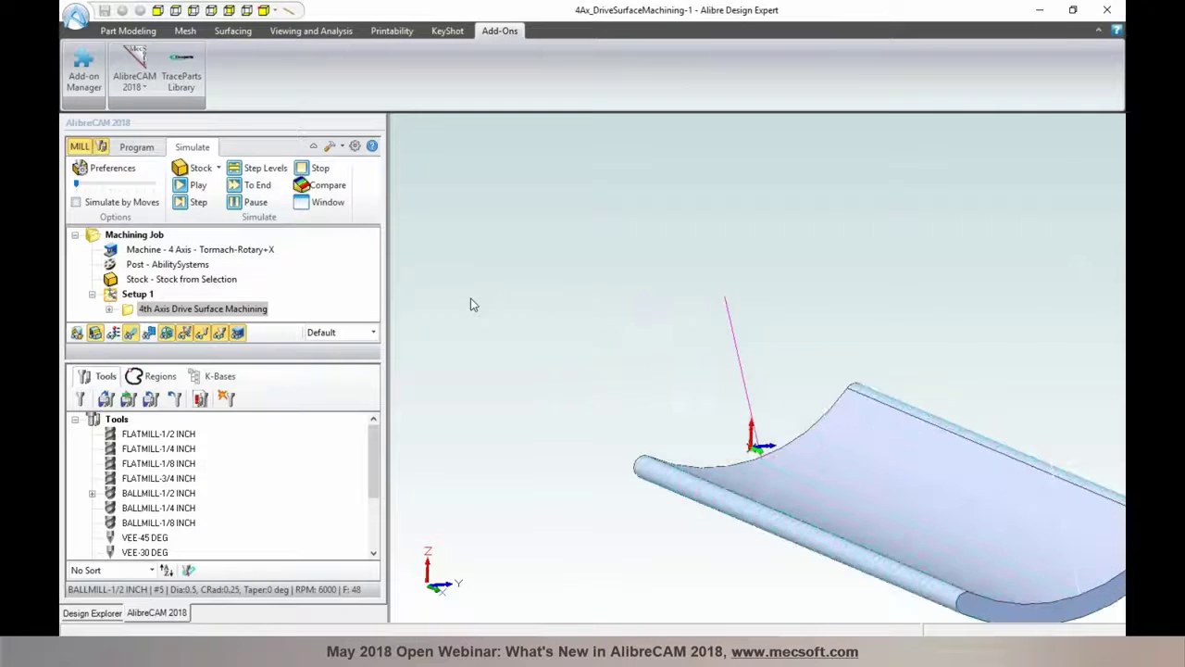
scroll(470, 298, "down", 4)
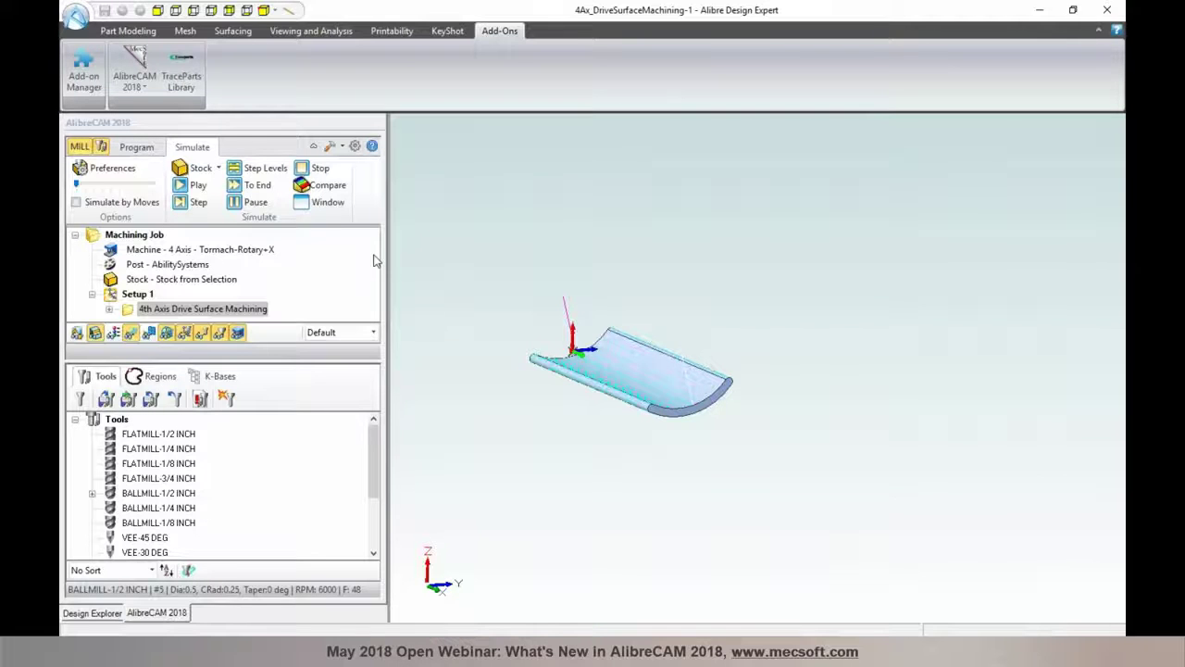
left_click(319, 209)
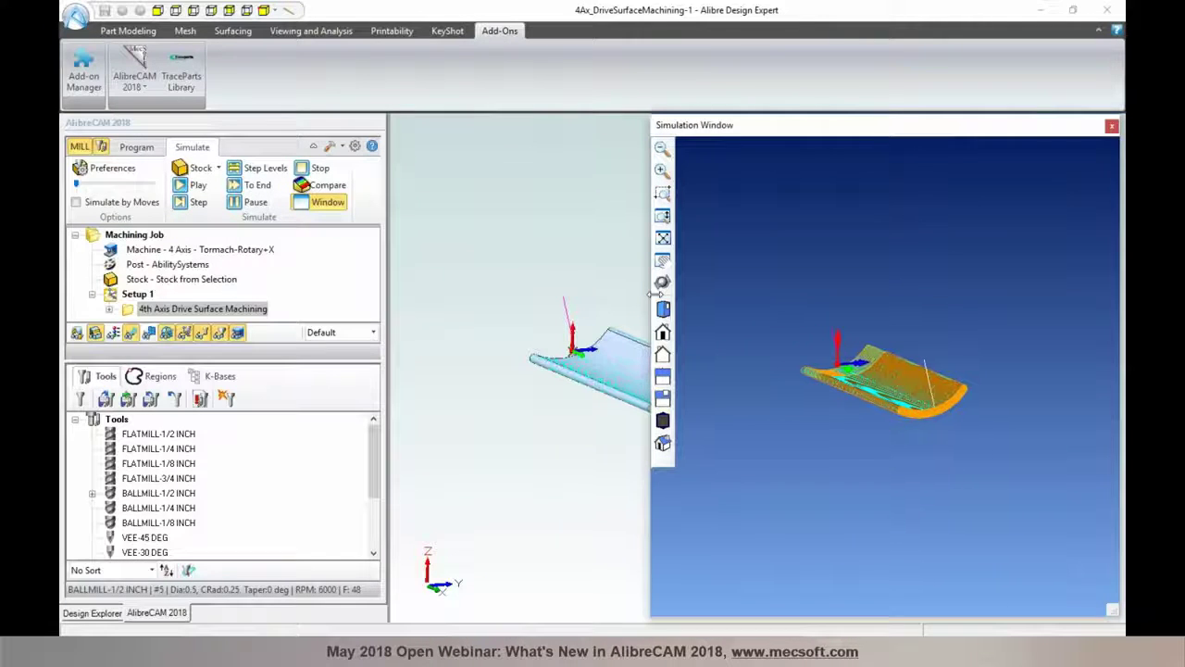
left_click(196, 186)
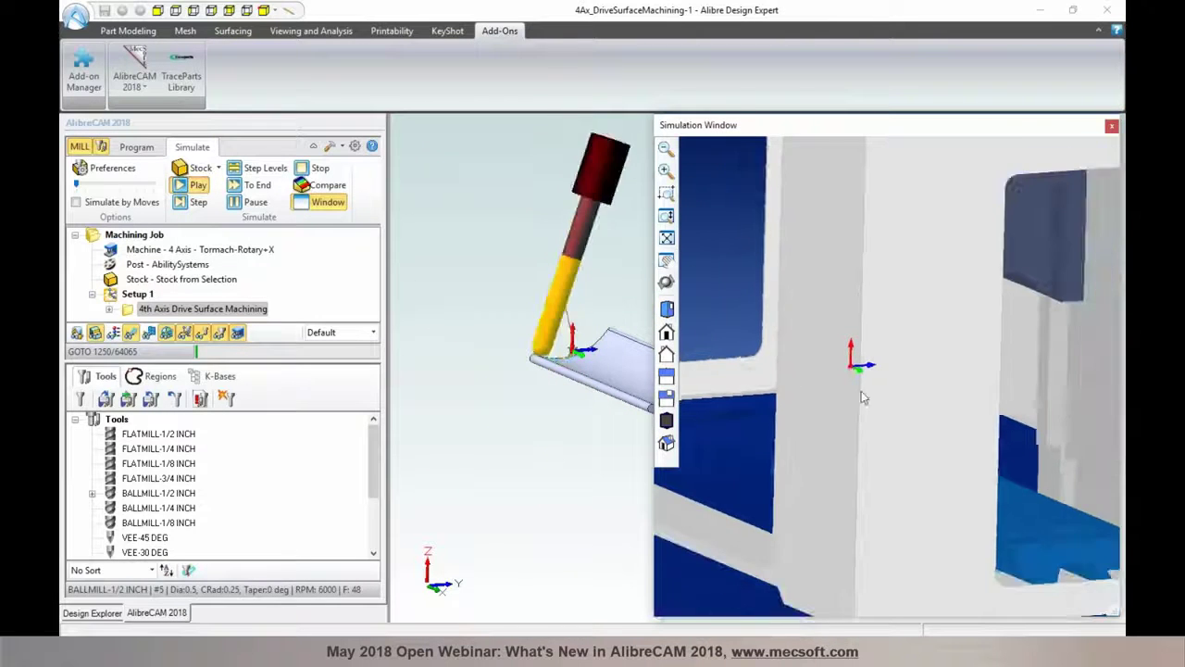
scroll(863, 325, "down", 3)
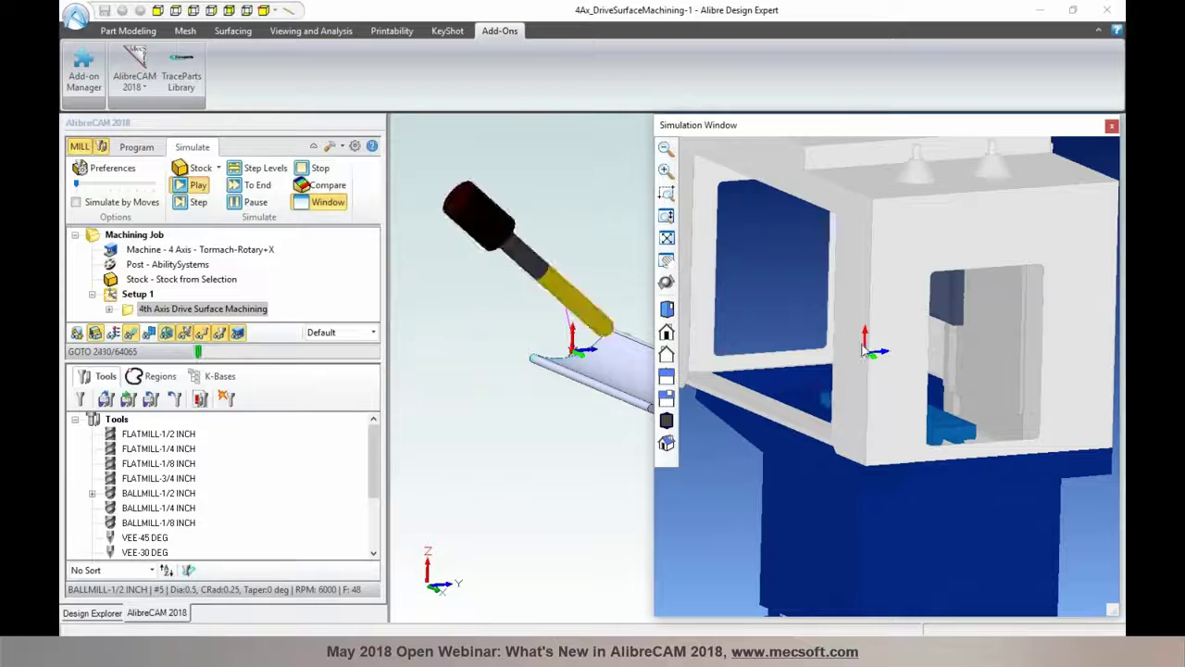
middle_click_drag(776, 344, 814, 346)
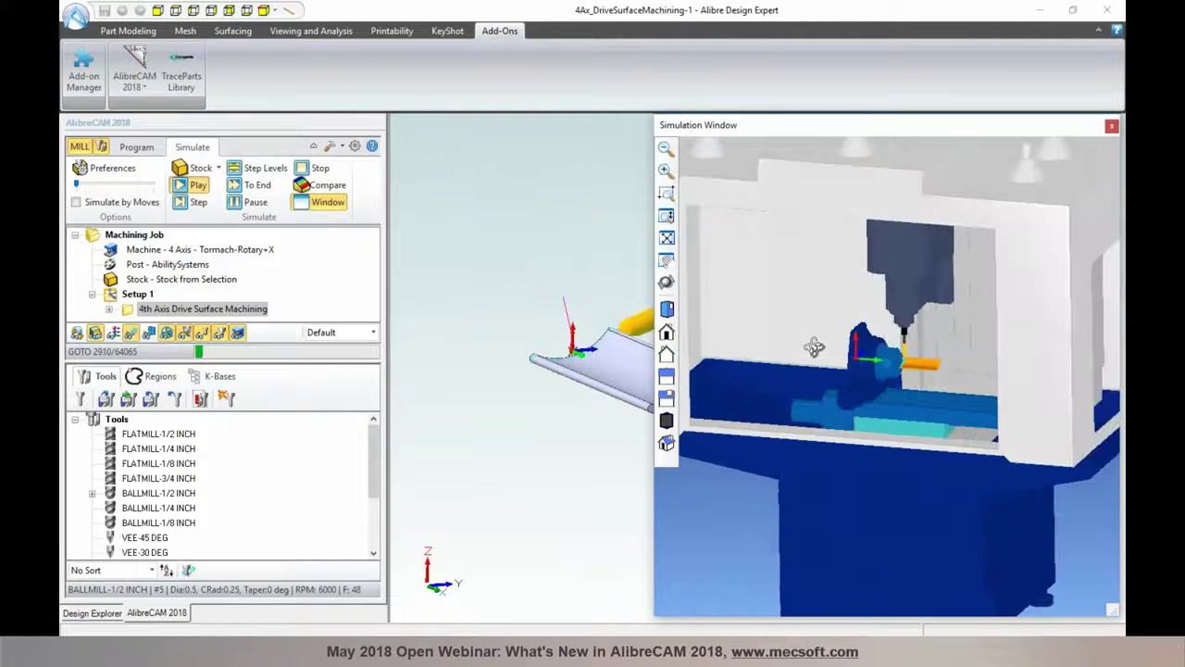
Watch the ball mill cut the curved stock on the rotary table in the simulation window and pause the simulation
scroll(944, 363, "up", 1)
scroll(935, 363, "up", 5)
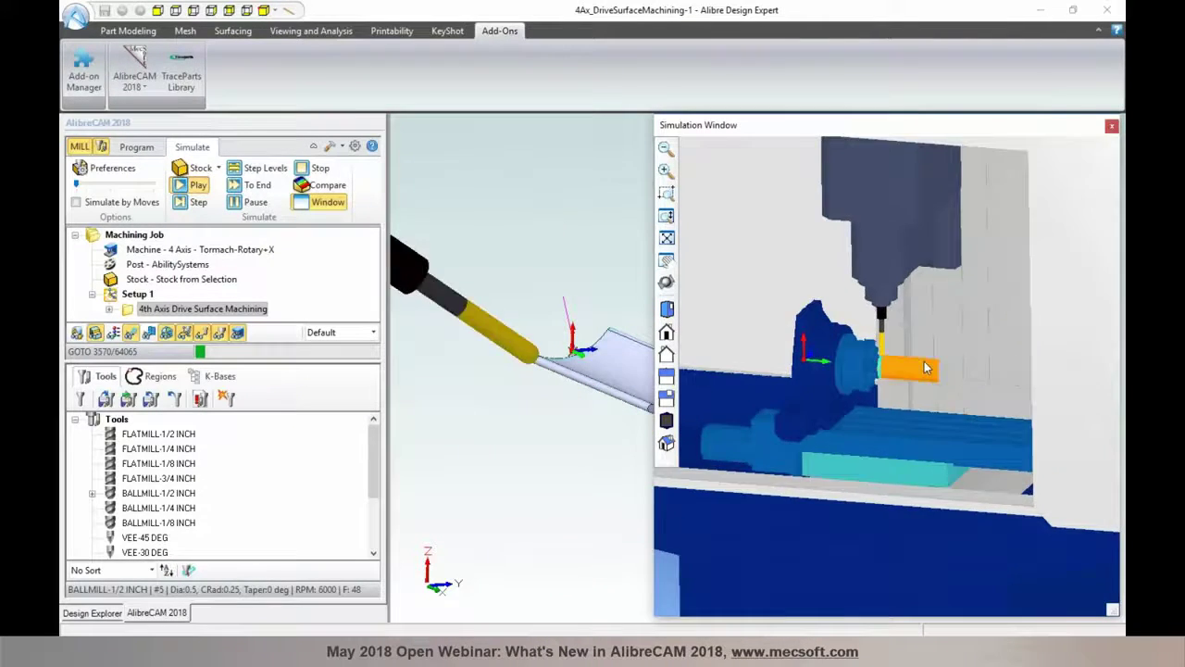
scroll(923, 368, "up", 2)
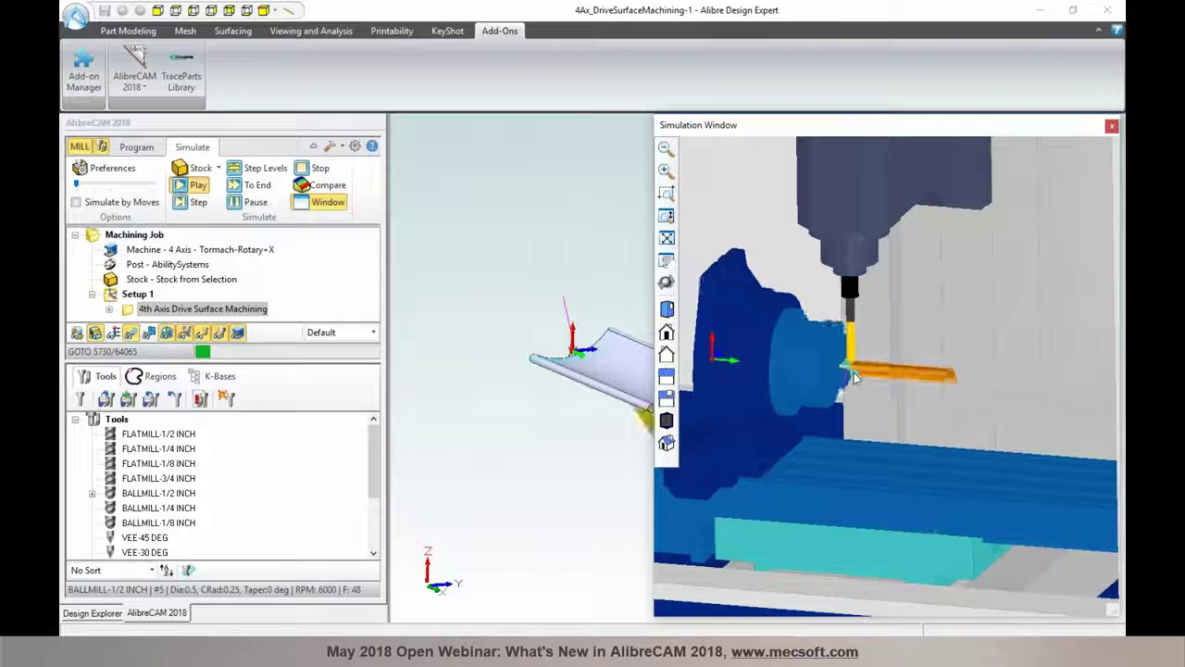
scroll(862, 384, "up", 2)
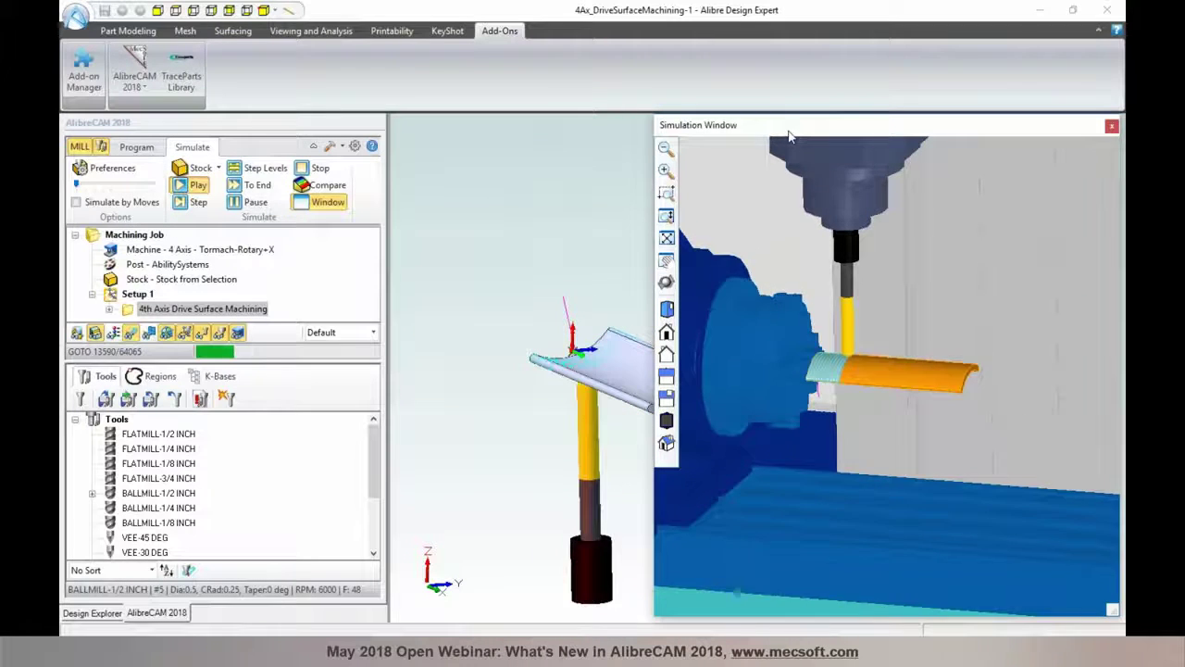
left_click(251, 204)
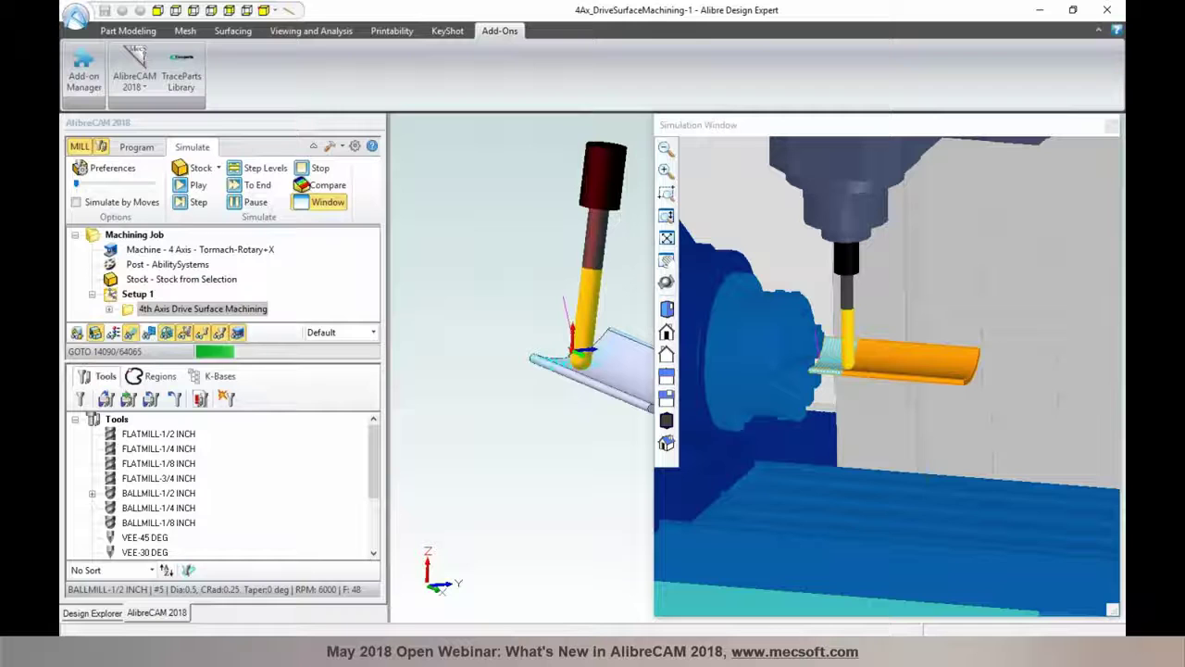
Widen the simulation window, examine the rotary table up close and the full machine housing, and close the window
left_click_drag(654, 202, 423, 171)
scroll(625, 332, "up", 3)
scroll(731, 361, "down", 6)
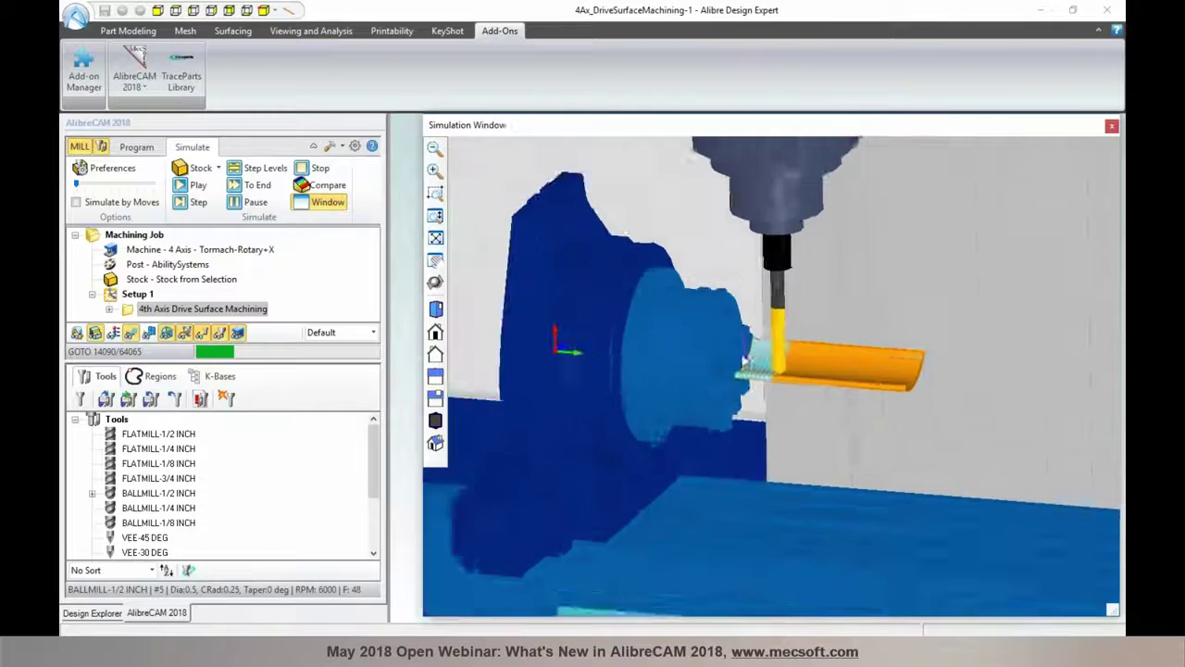
scroll(685, 382, "down", 5)
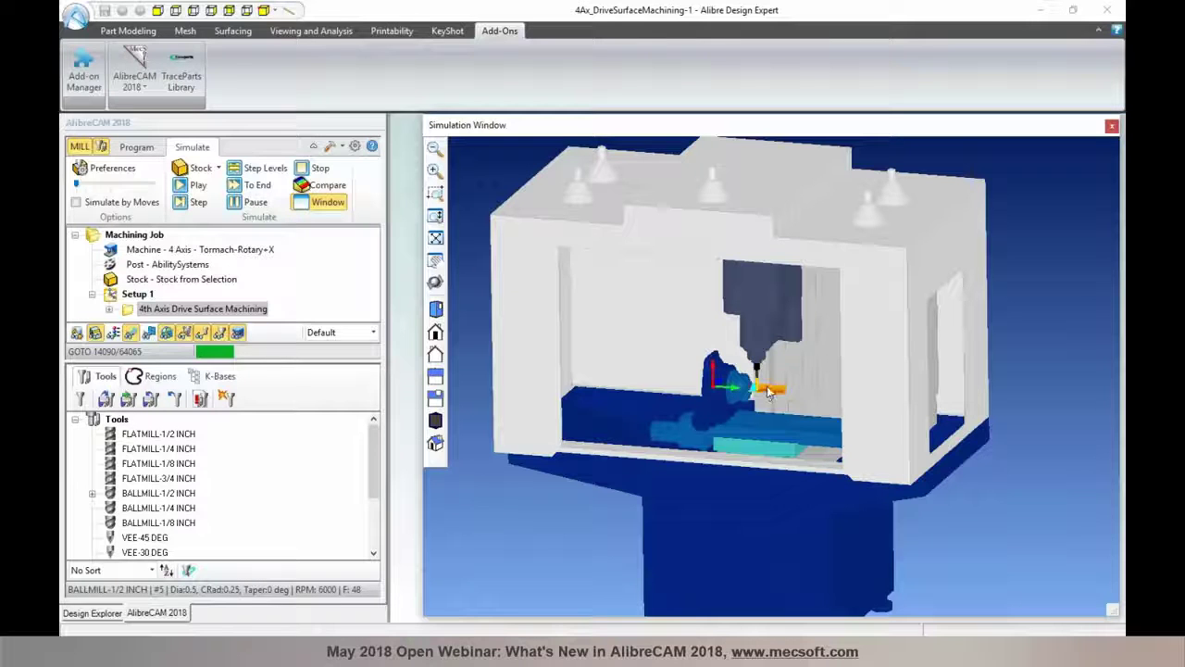
left_click(1112, 126)
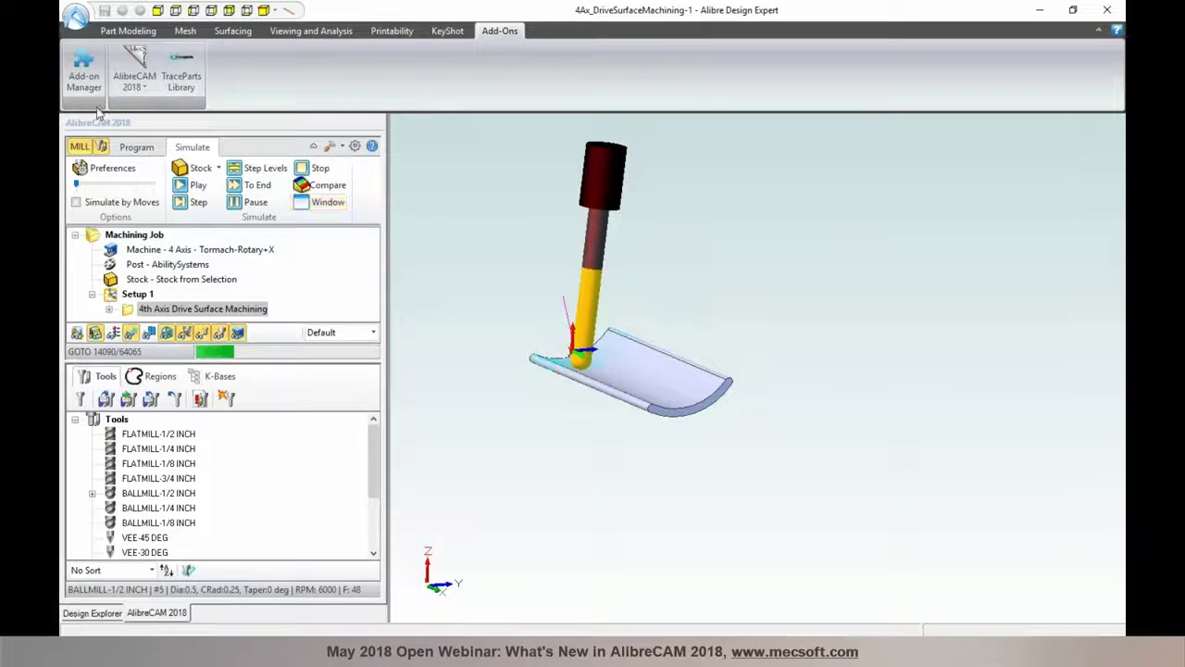
Review the Machine Tool Definition and the library of machine tools loaded from file, keeping Tormach-Rotary+X unchanged
left_click(136, 148)
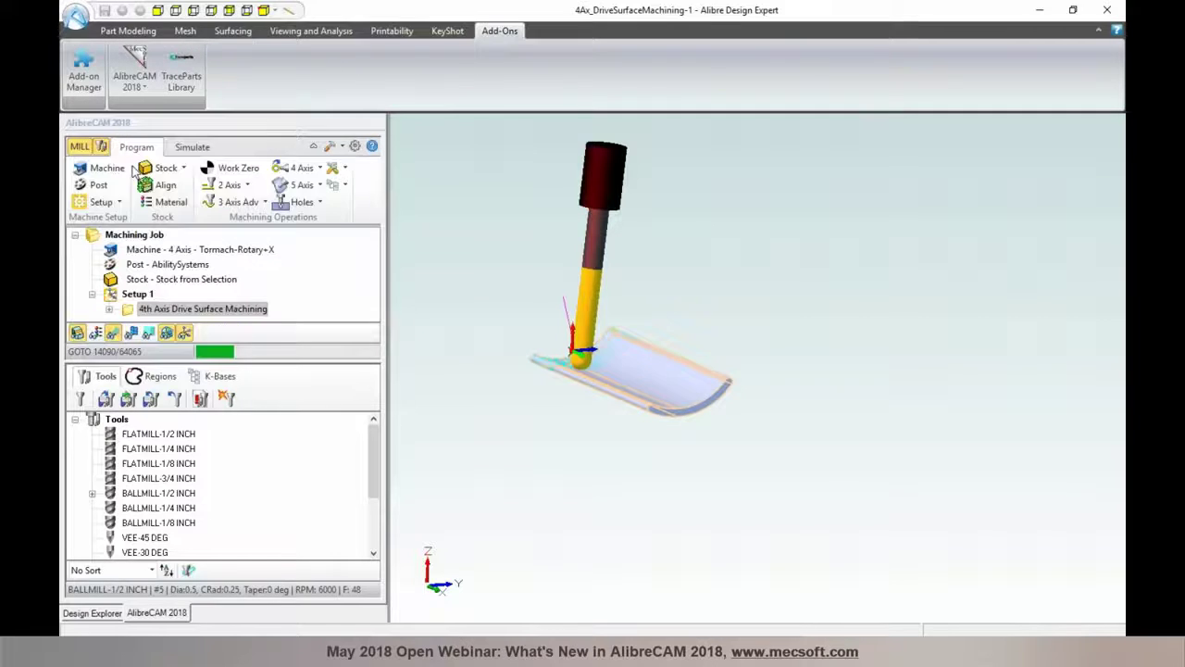
left_click(106, 169)
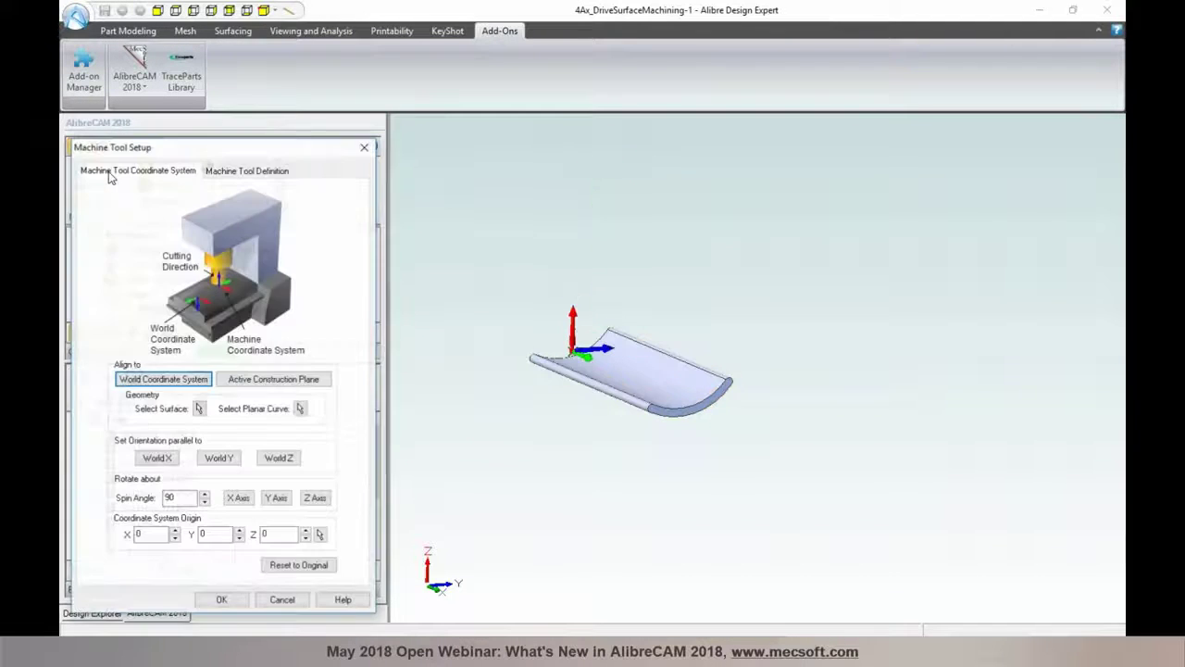
left_click(238, 172)
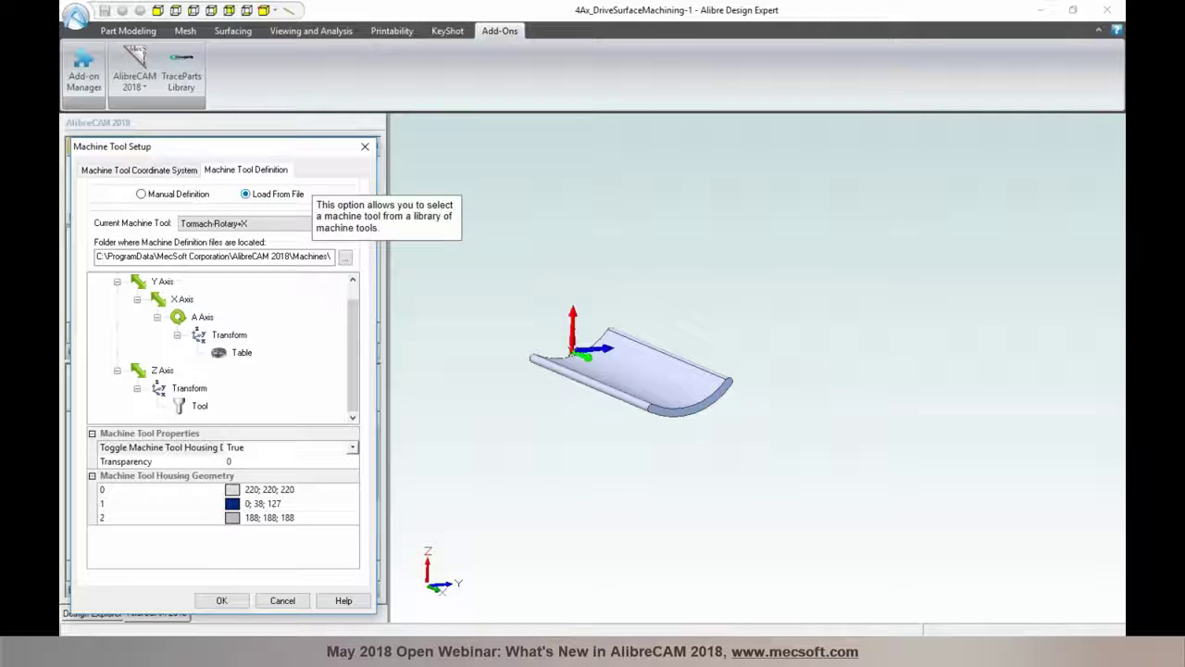
left_click(345, 223)
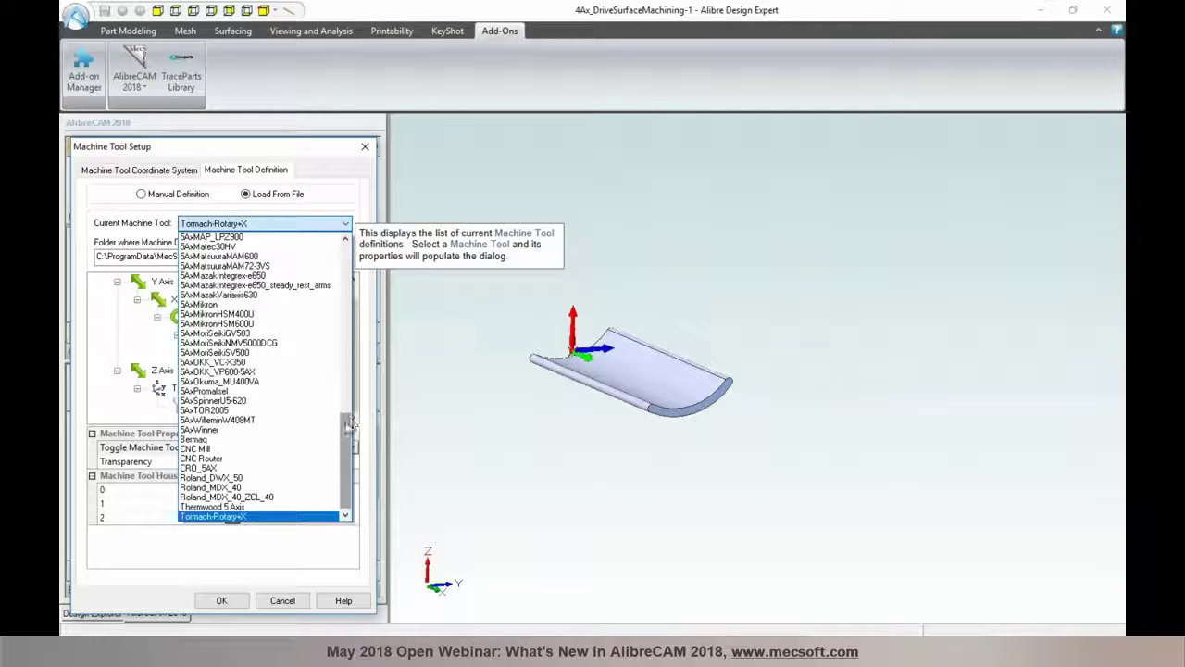
left_click_drag(348, 424, 339, 449)
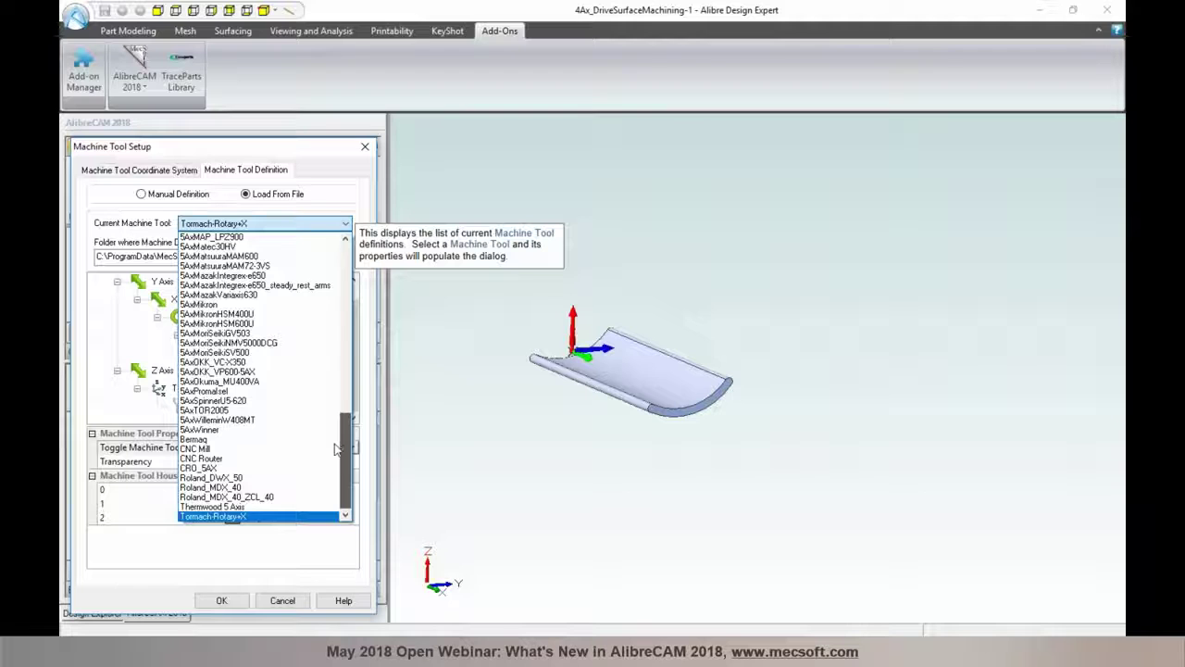
left_click(338, 190)
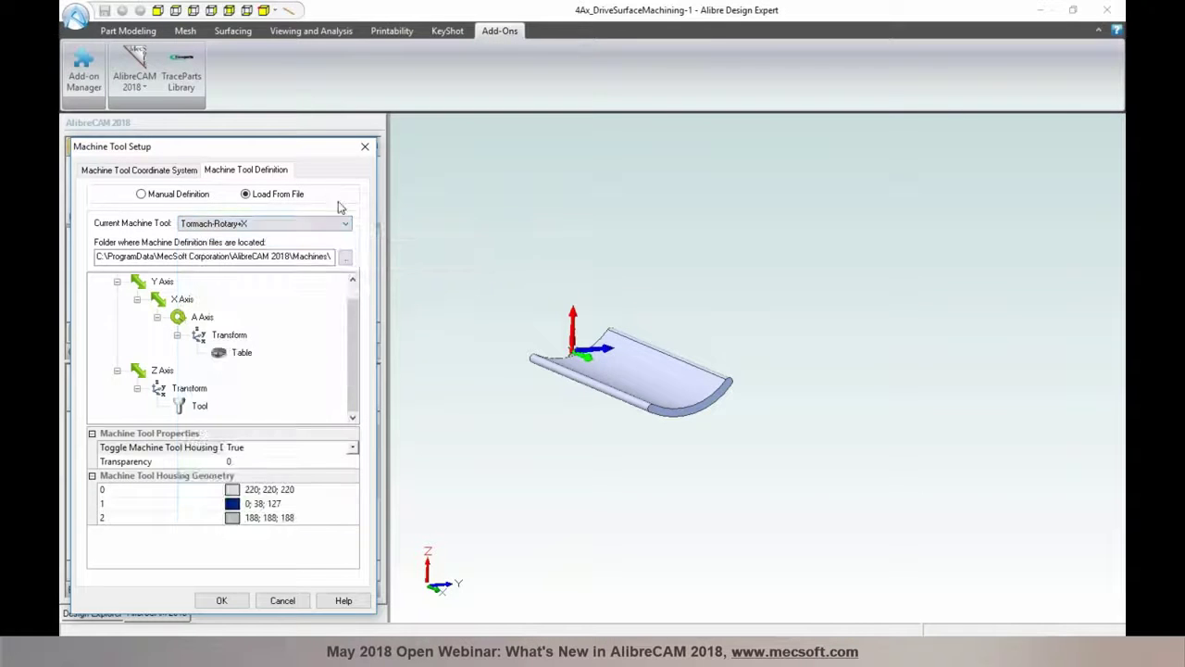
left_click(281, 600)
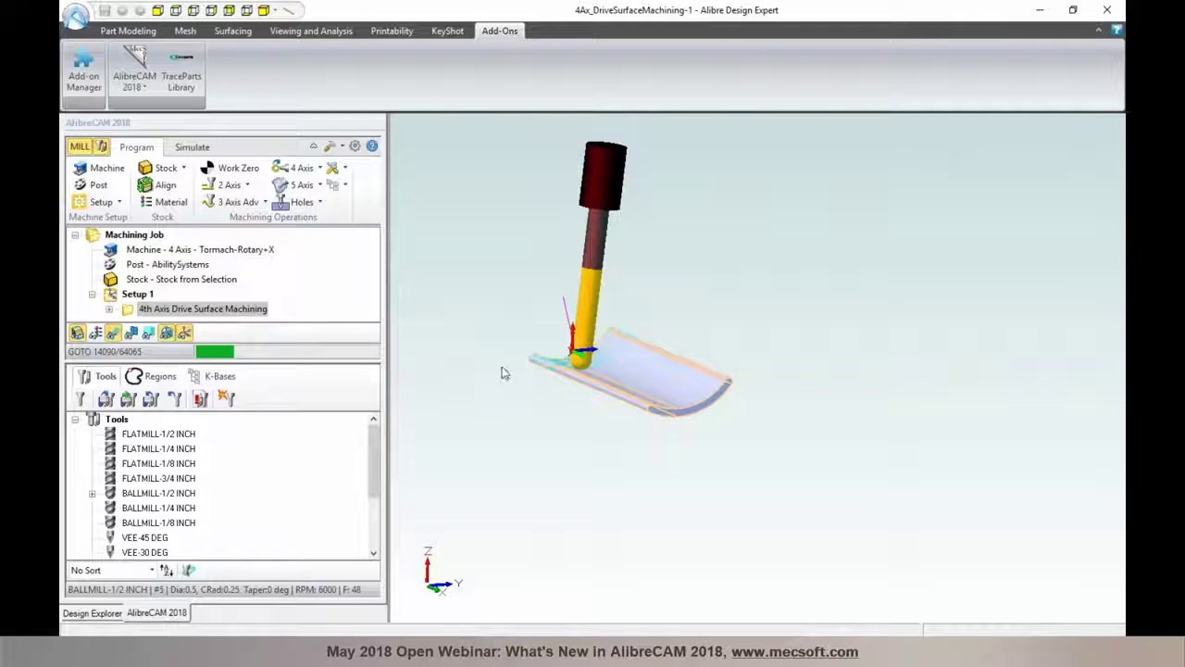
Switch to the open Filleting-2 part
left_click(647, 653)
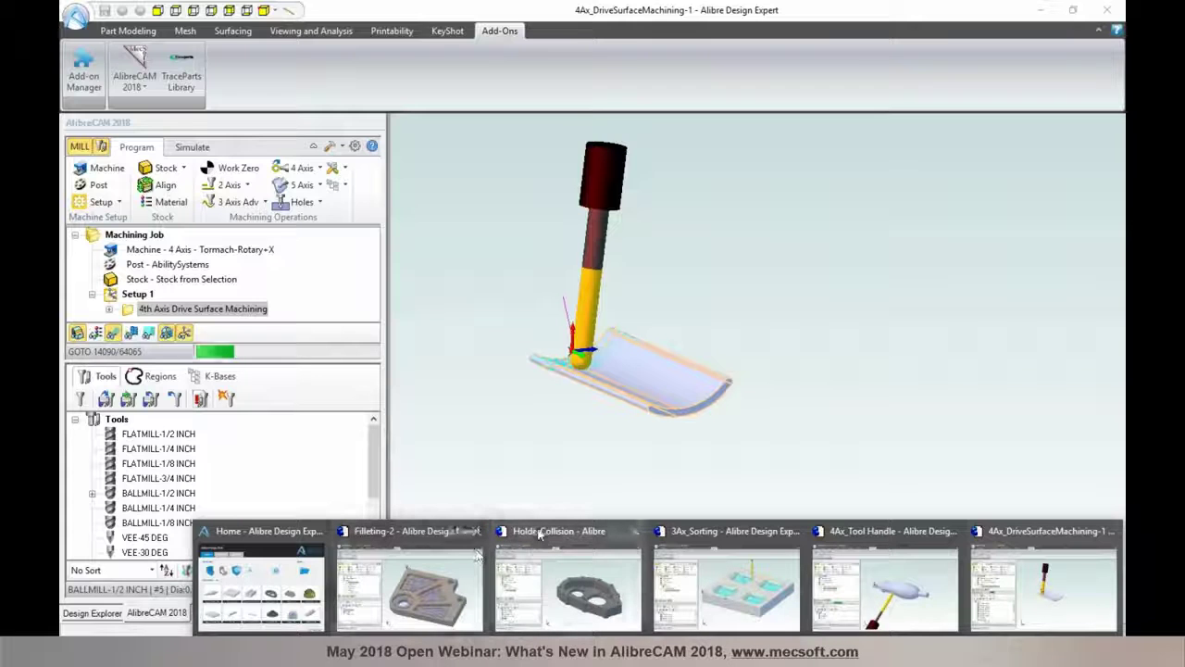
left_click(452, 535)
mouse_move(577, 563)
middle_mouse_down()
mouse_move(589, 553)
mouse_move(571, 550)
middle_mouse_up()
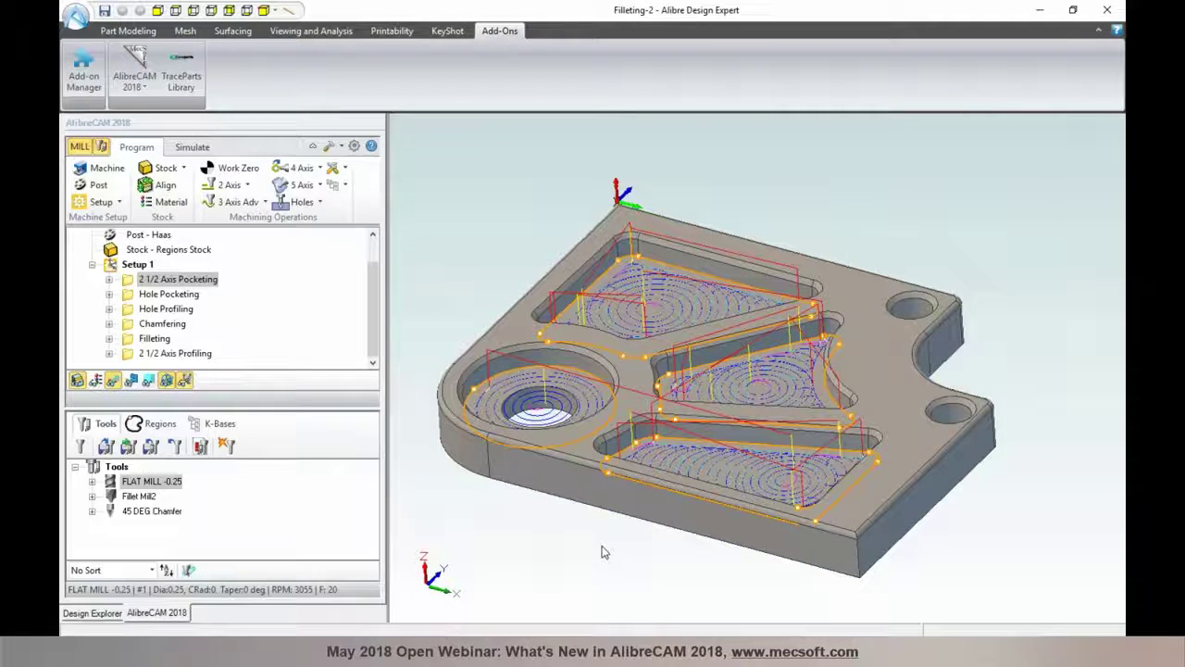
Suppress the Hole Pocketing and Hole Profiling operations together in Setup 1
left_click(157, 295)
left_click(155, 311)
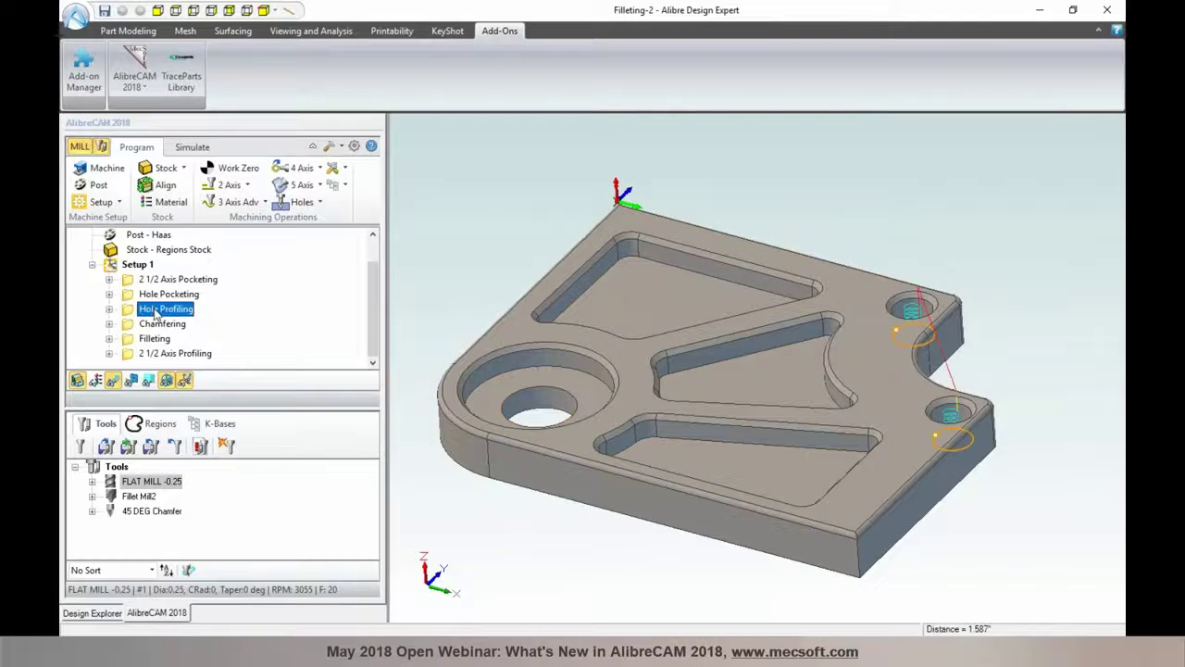
left_click(153, 295)
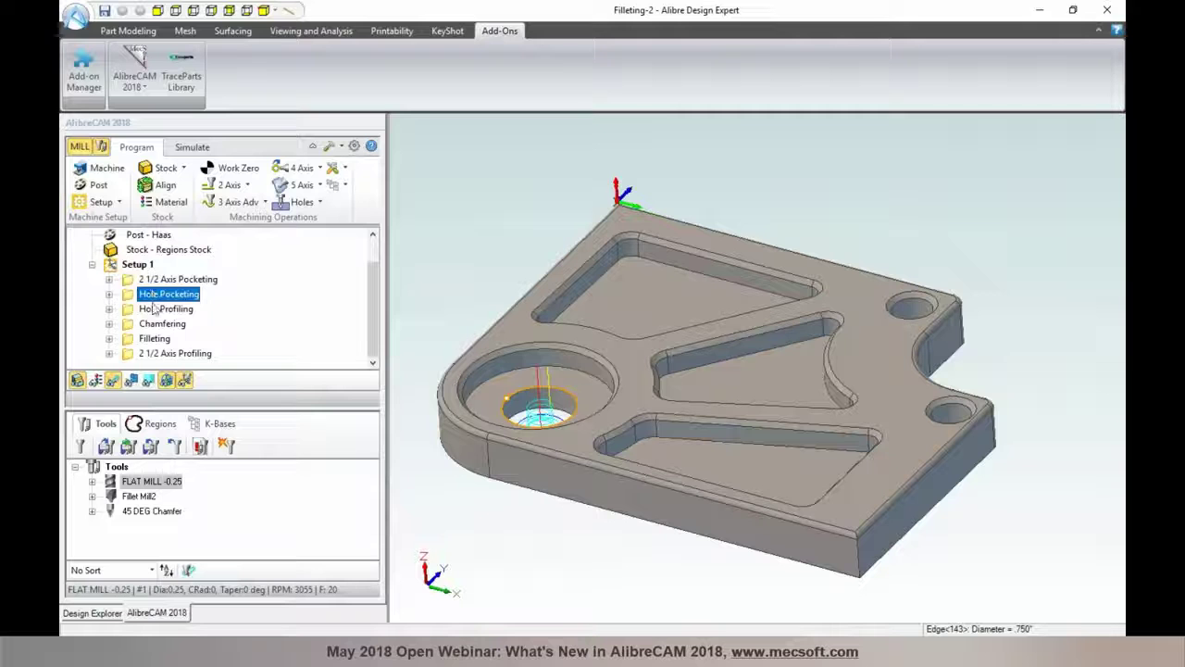
left_click(154, 311, "ctrl")
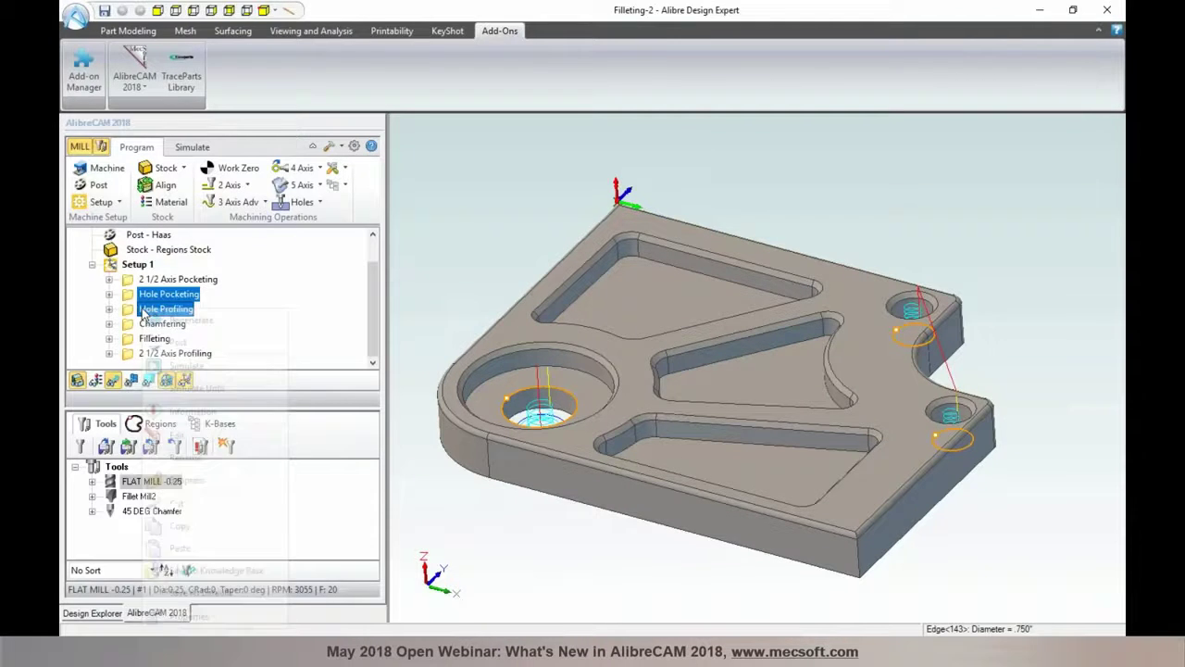
right_click(145, 311)
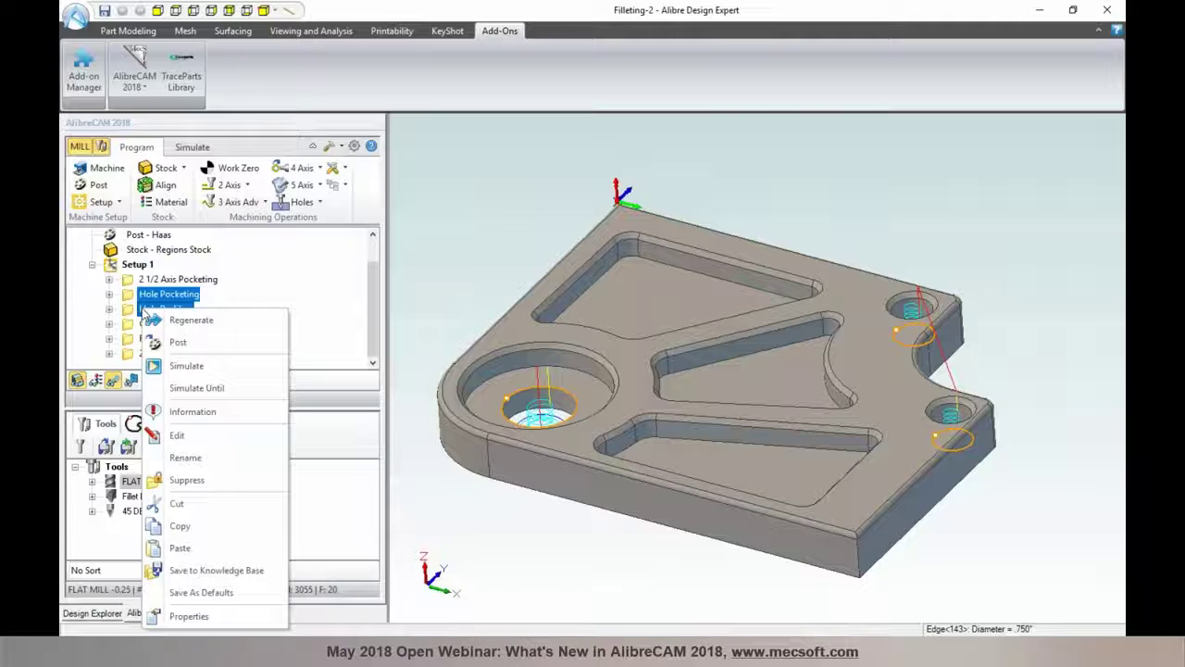
left_click(180, 479)
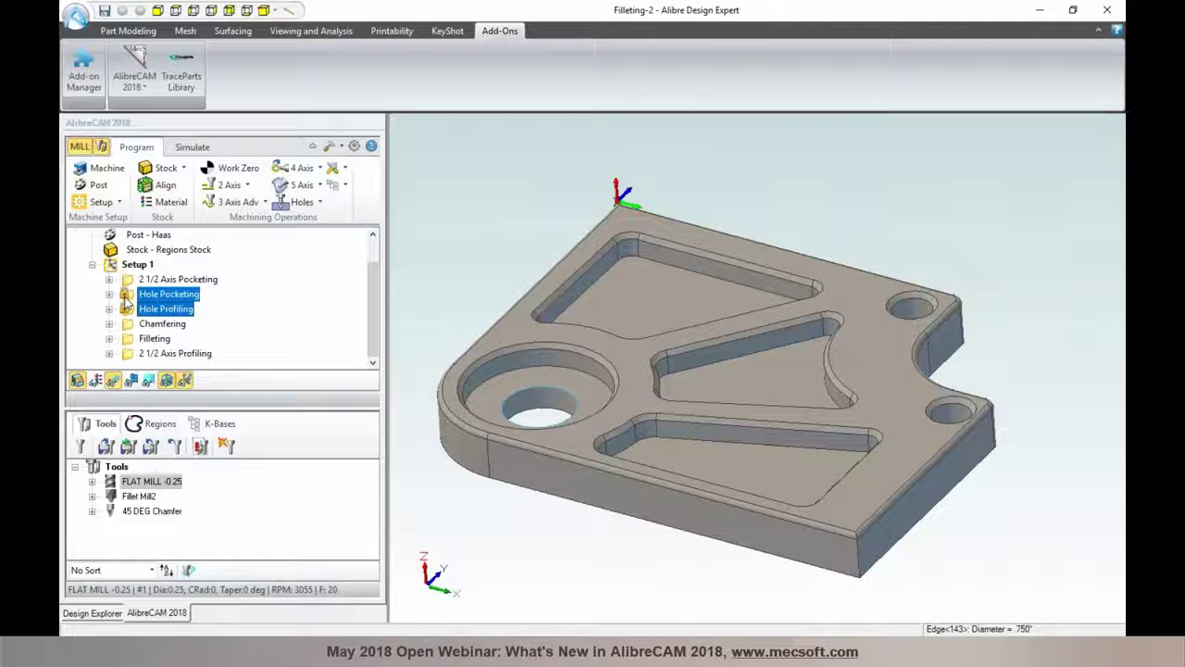
right_click(126, 305)
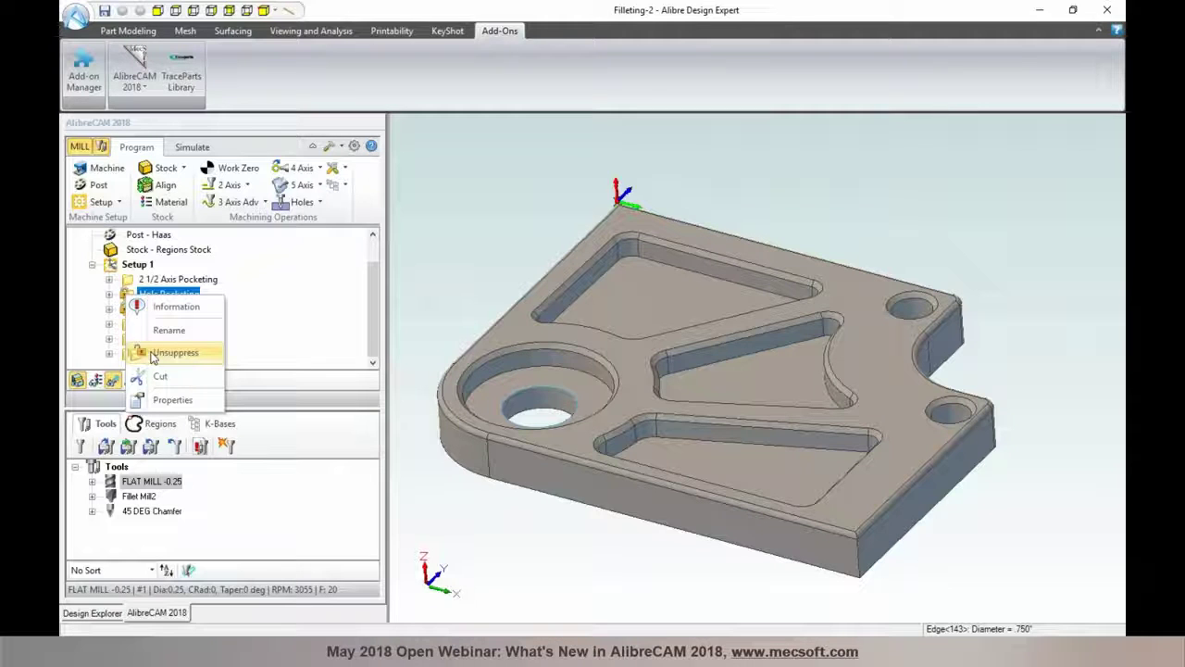
left_click(374, 336)
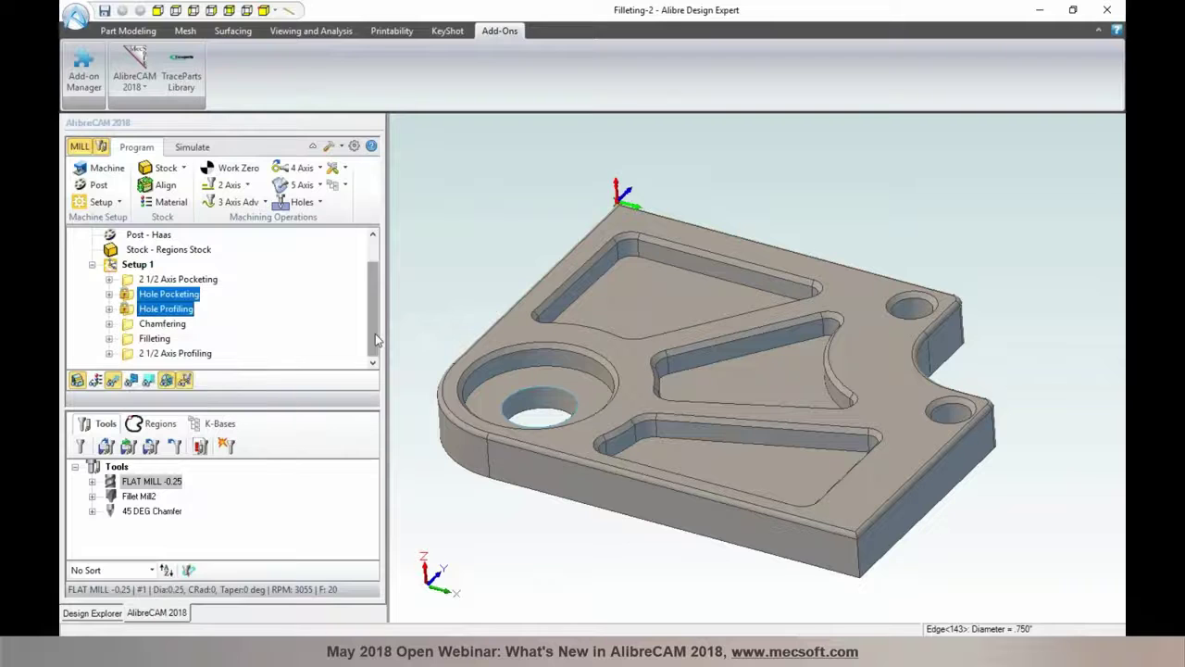
Examine the 2 1/2 Axis Pocketing toolpath on the part and switch the toolpath display to show it fully over the model
left_click(183, 281)
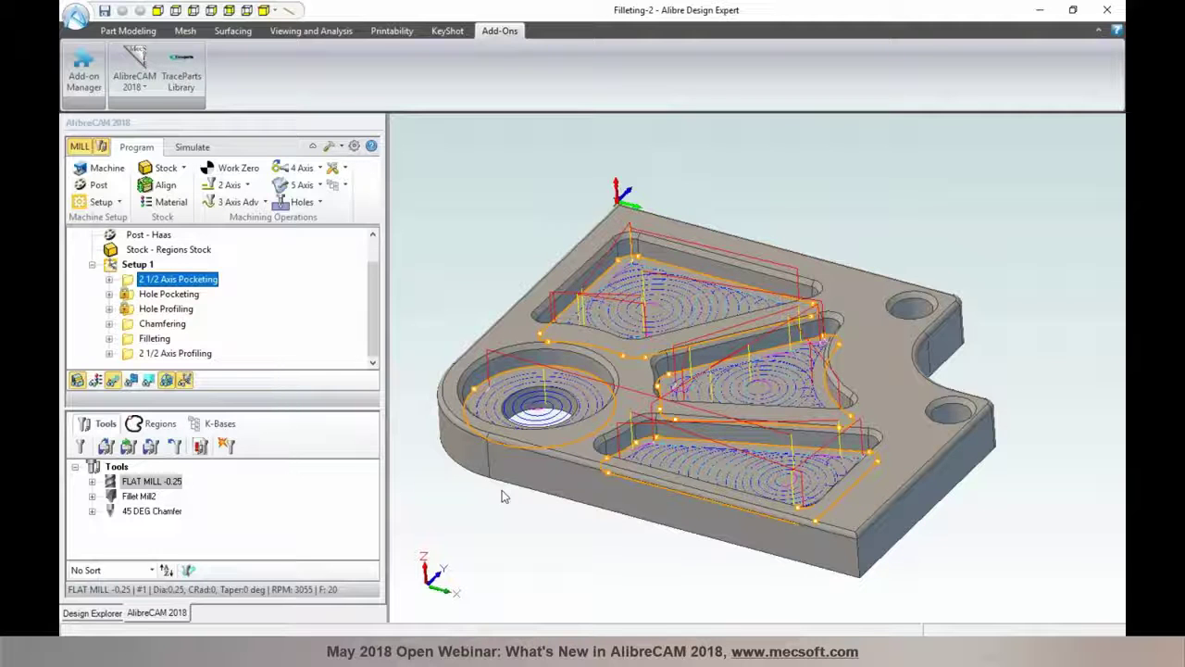
mouse_move(761, 368)
middle_mouse_down()
mouse_move(767, 381)
mouse_move(754, 349)
mouse_move(763, 370)
mouse_move(767, 344)
mouse_move(759, 369)
mouse_move(758, 358)
middle_mouse_up()
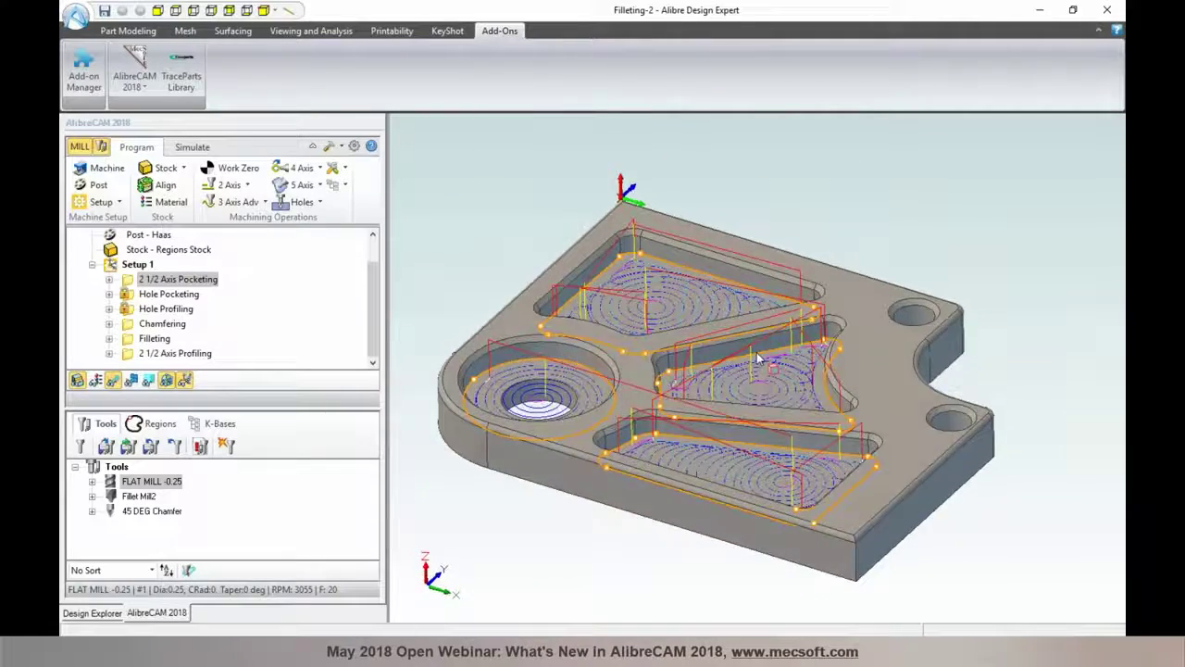
scroll(758, 358, "up", 3)
scroll(780, 295, "down", 4)
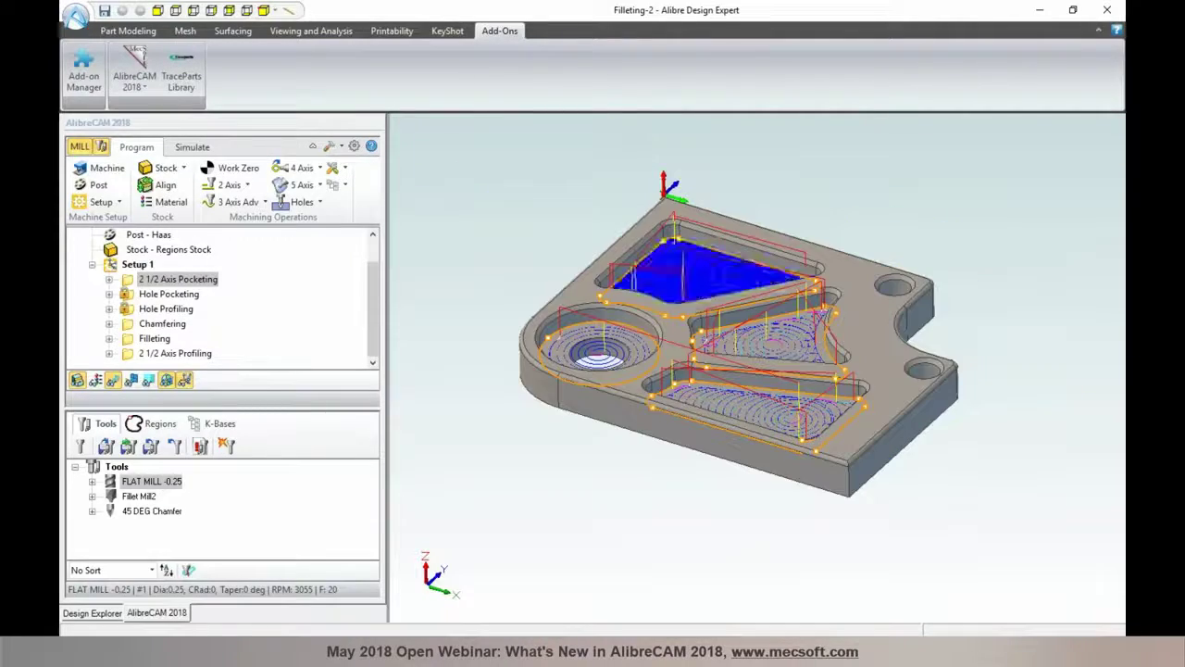
left_click(135, 382)
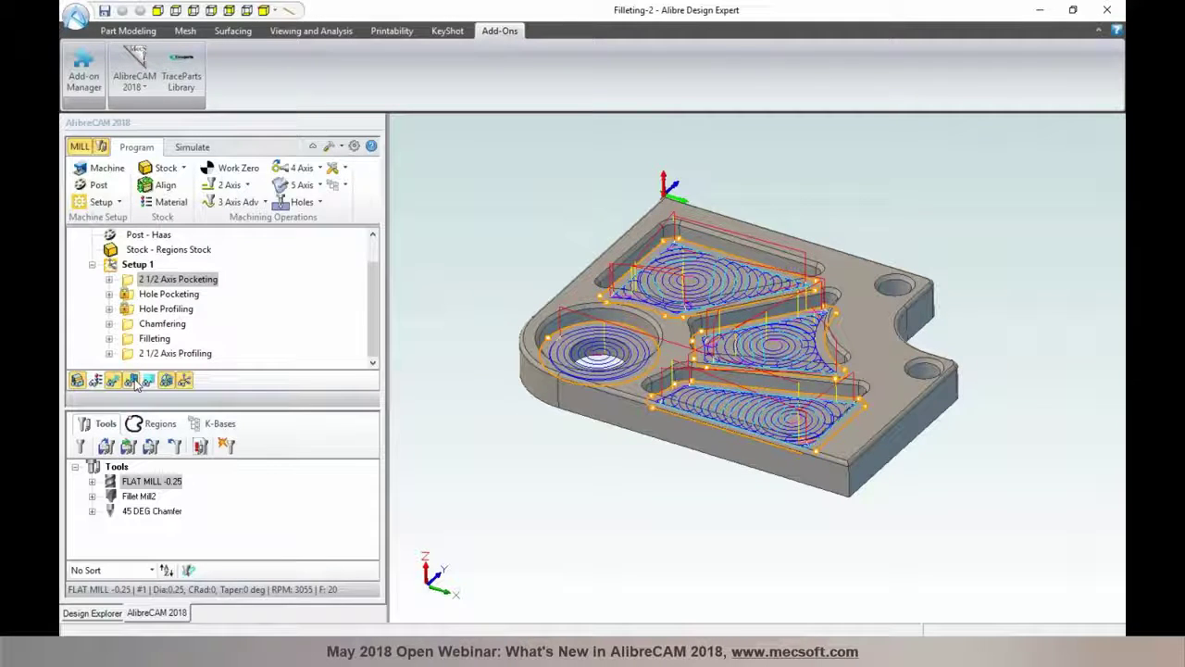
Unsuppress the Hole Profiling operation, leaving Hole Pocketing suppressed
left_click(141, 309)
right_click(137, 314)
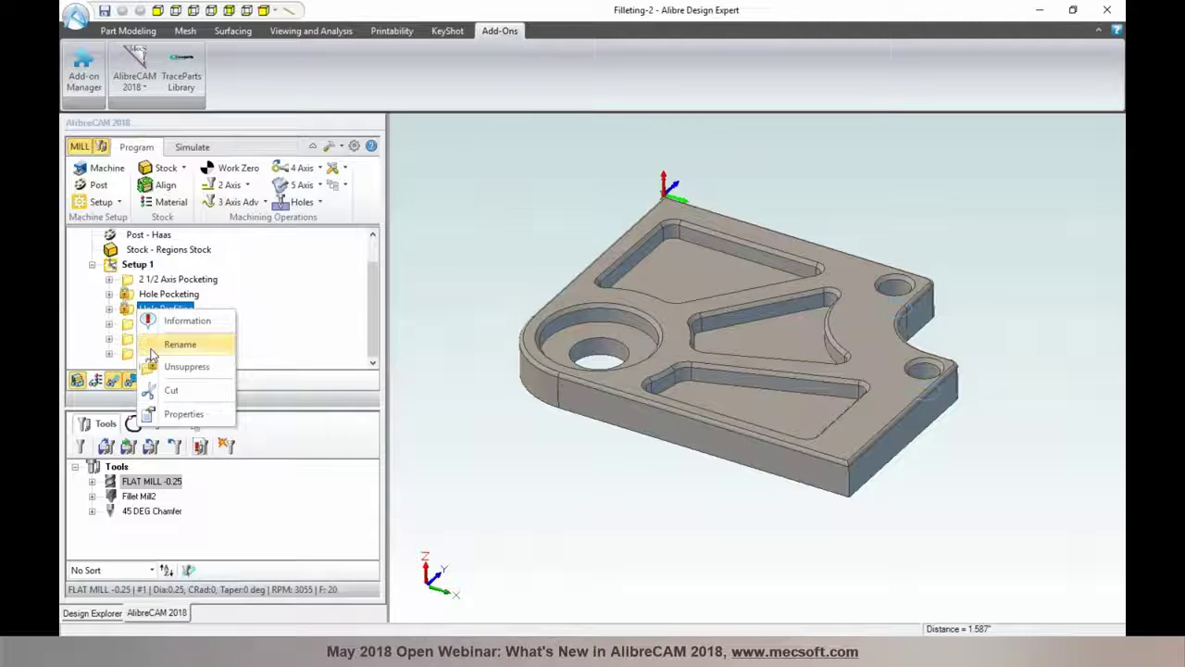
left_click(158, 366)
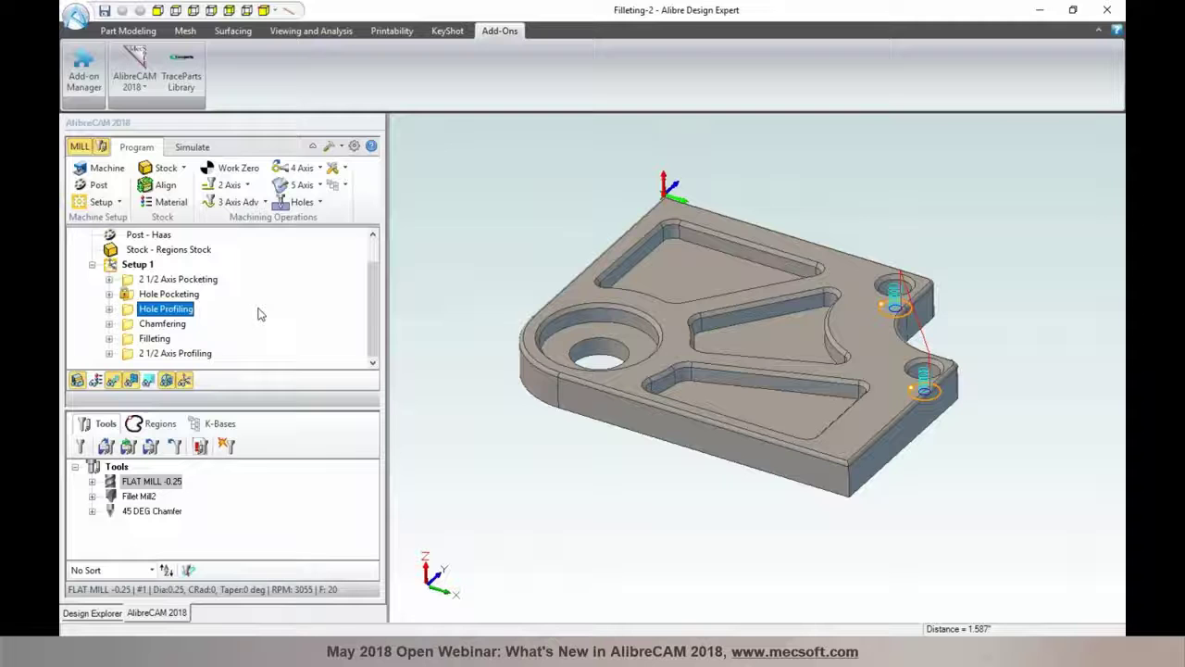
Review the knowledge base load and save commands and the commands available for Hole Profiling, Chamfering and Filleting selected together
left_click(344, 185)
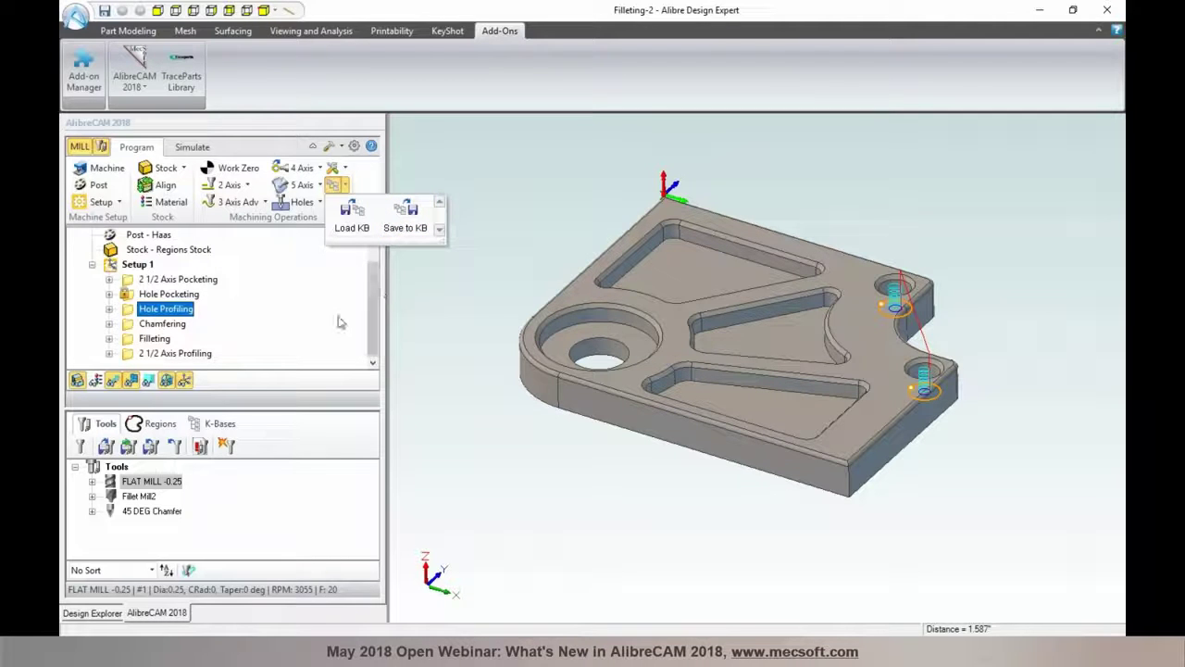
left_click(167, 326)
left_click(163, 311)
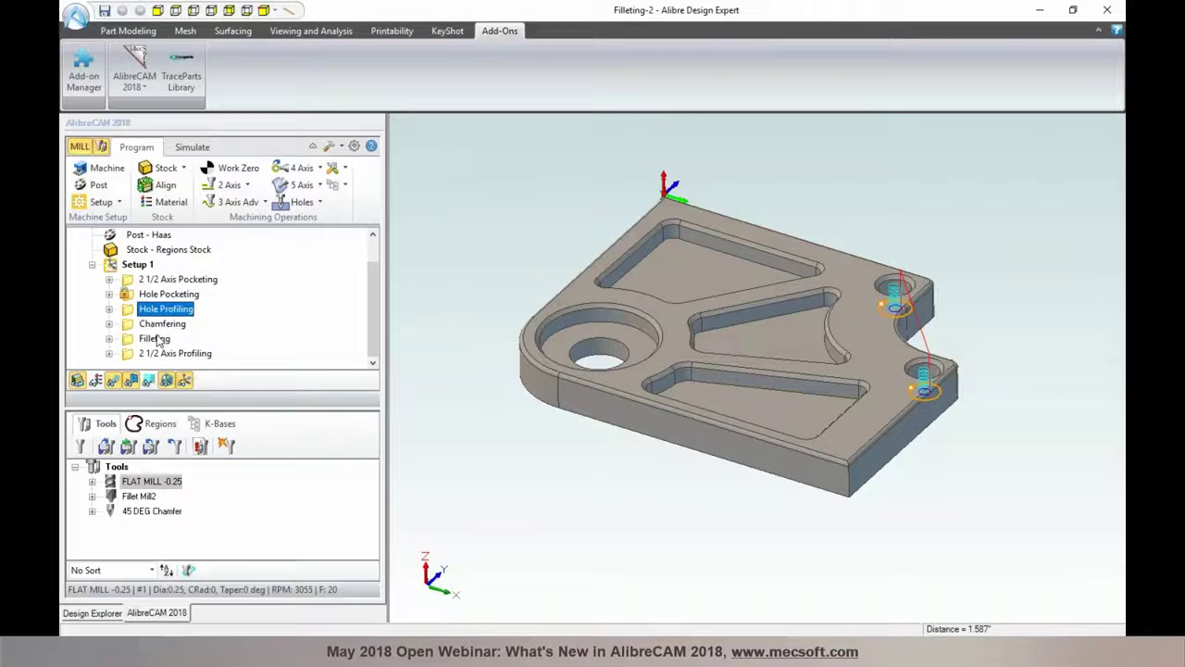
left_click(156, 339, "shift")
right_click(158, 342)
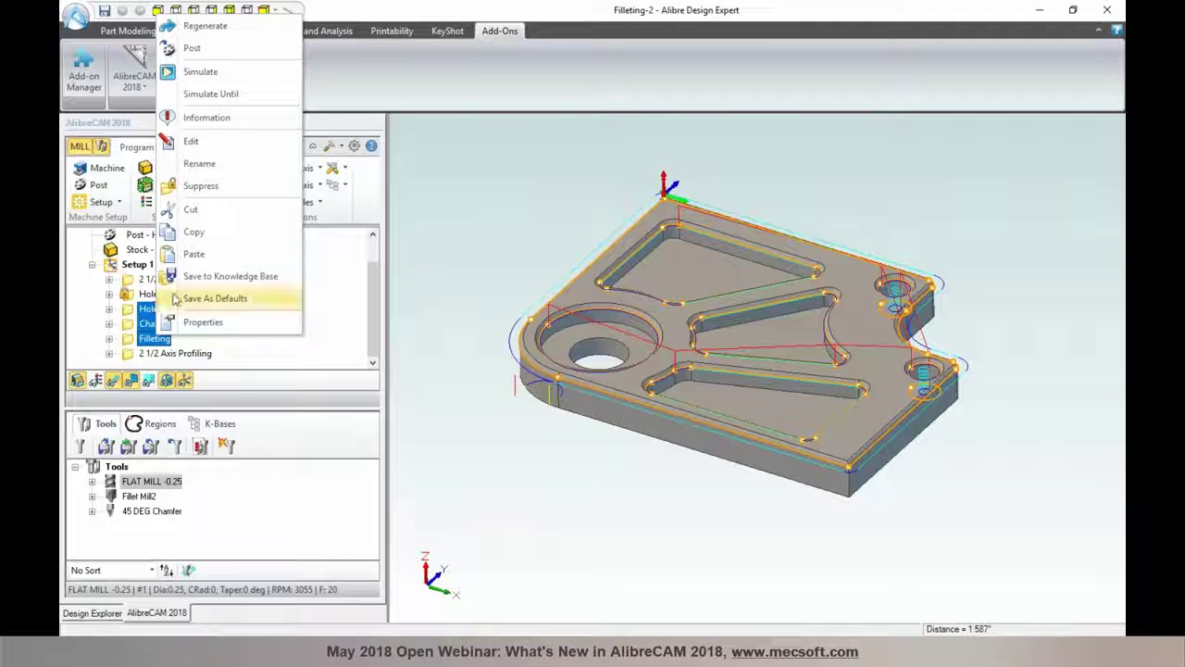
left_click(250, 362)
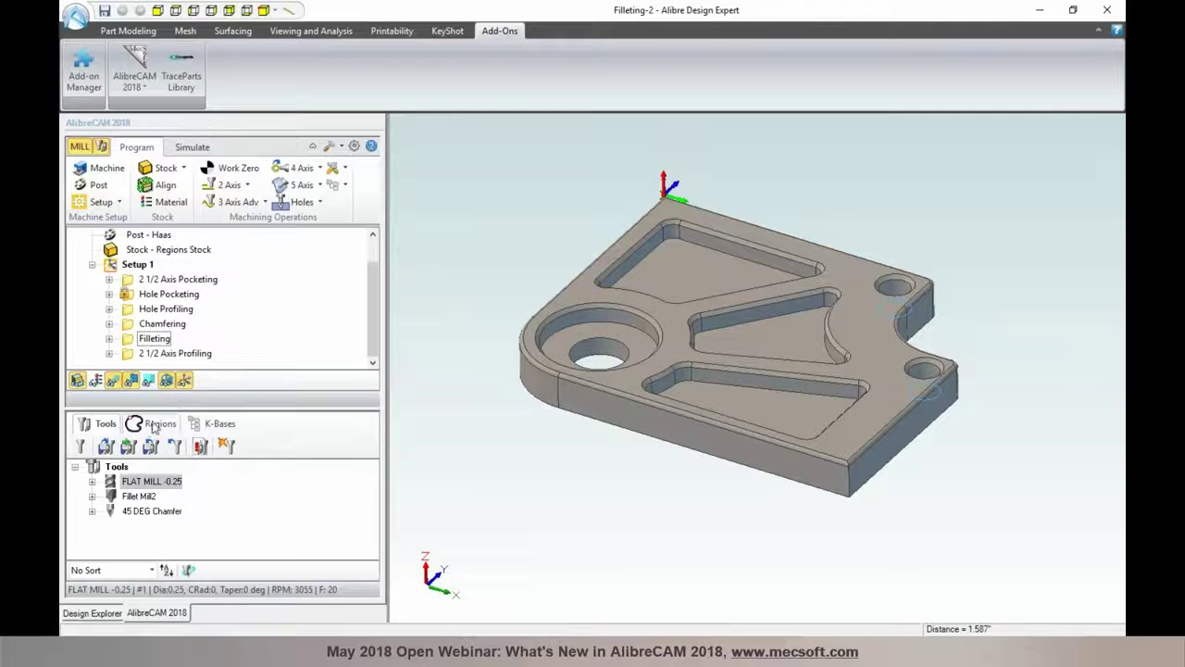
List the machining regions and highlight SurfaceEdge Machining Region 1 on the part
left_click(157, 423)
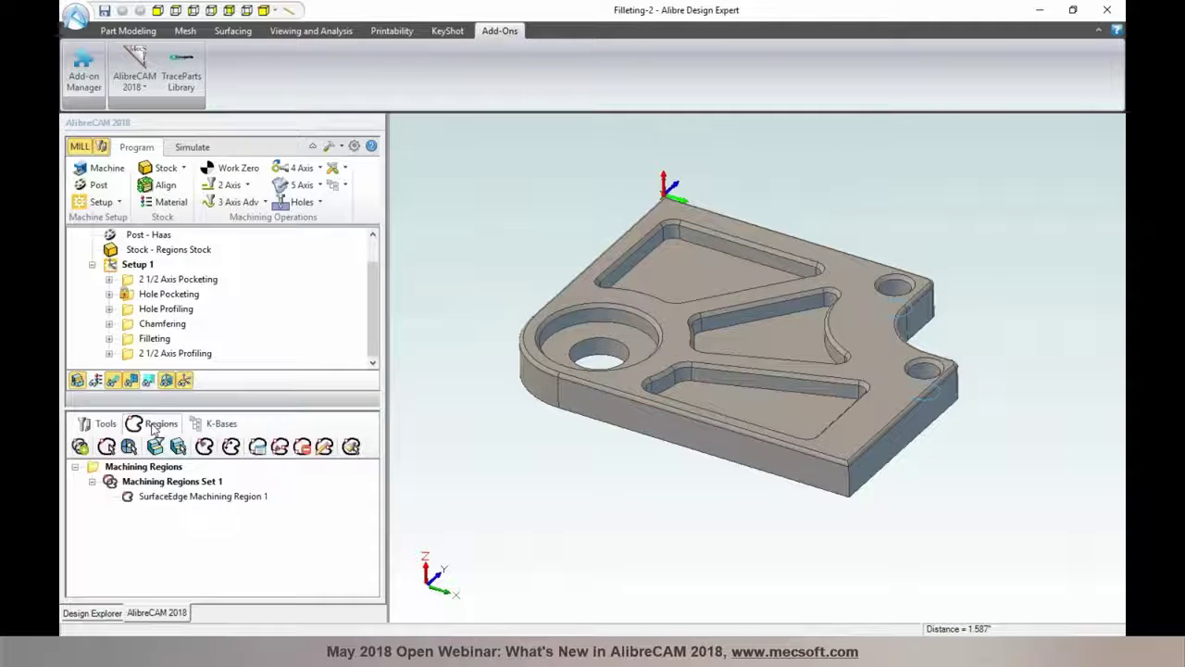
left_click(168, 498)
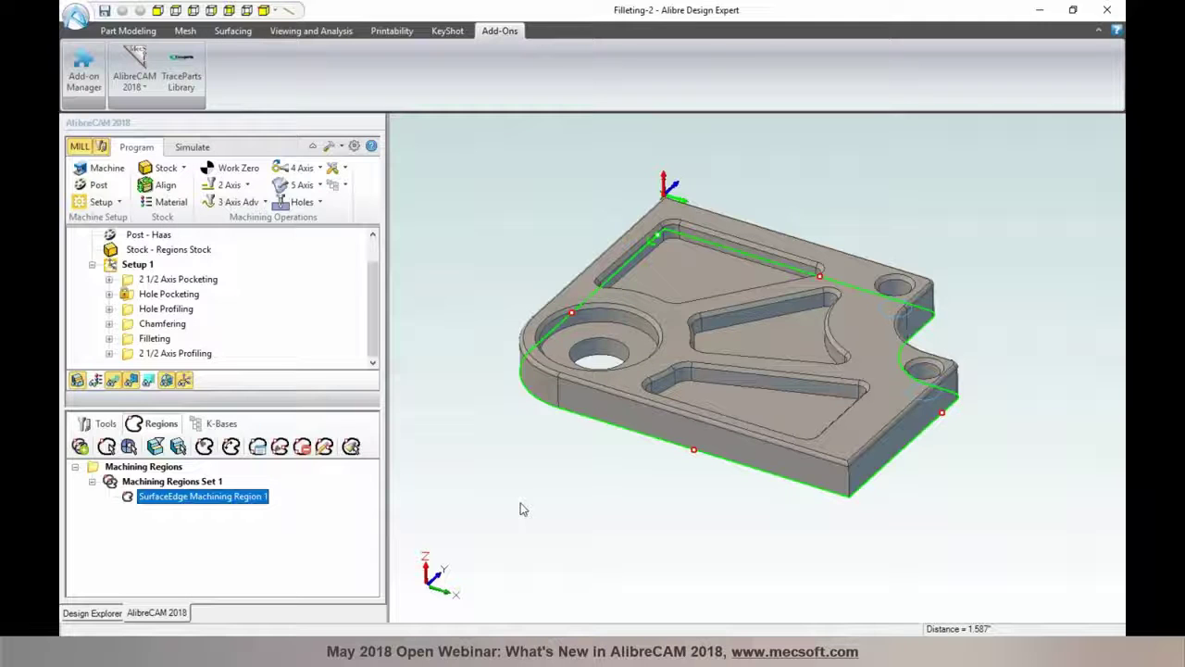
Reposition the four bridge points of SurfaceEdge Machining Region 1 along the part's outer boundary and finish editing them
left_click(324, 447)
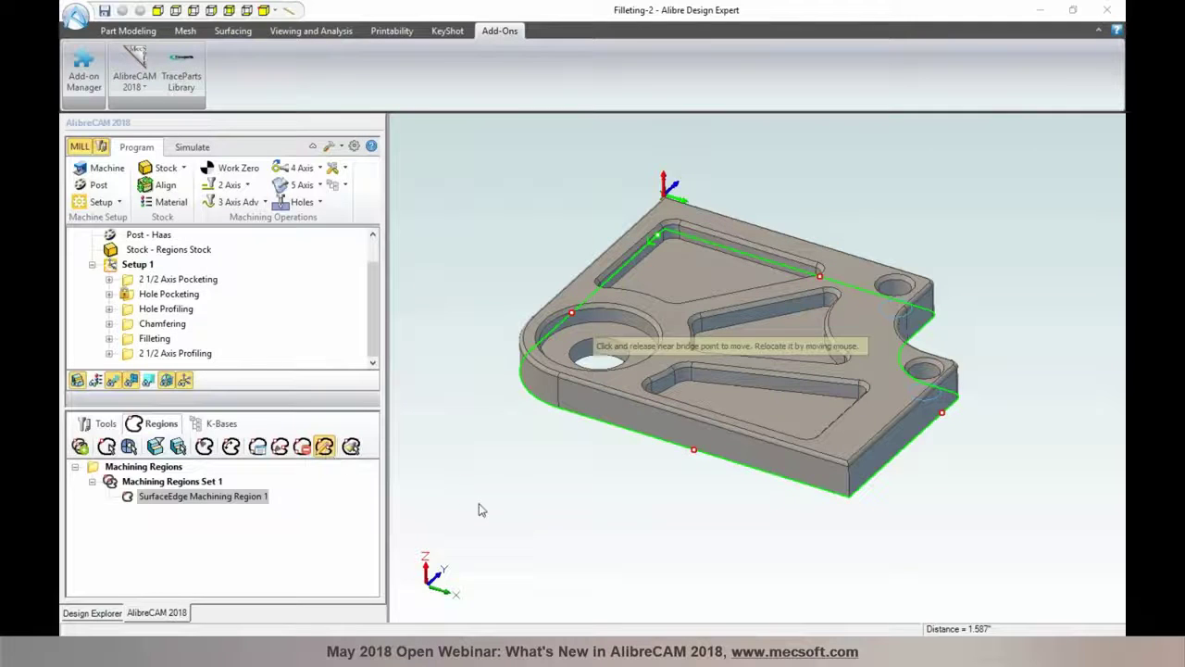
left_click(693, 453)
left_click(664, 441)
left_click(940, 414)
left_click(919, 442)
left_click(831, 293)
left_click(790, 271)
left_click(573, 315)
left_click(598, 291)
key("Escape")
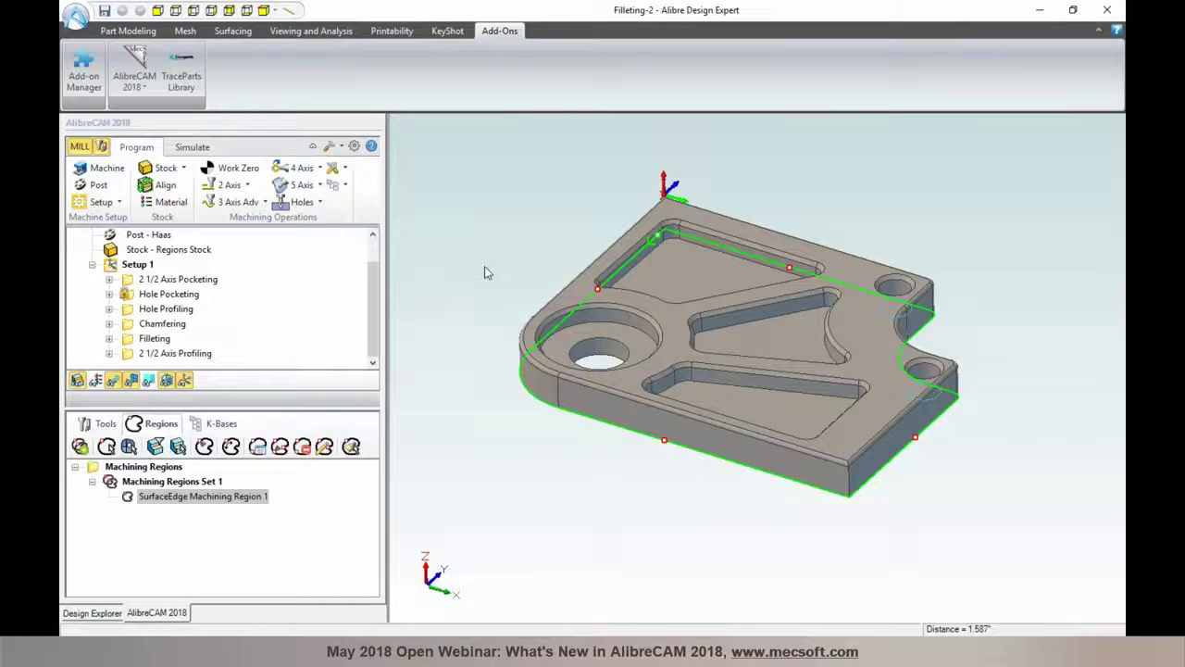
Switch to the 3Ax_Sorting part and turn on the display of its wireframe sketch curves
left_click(657, 650)
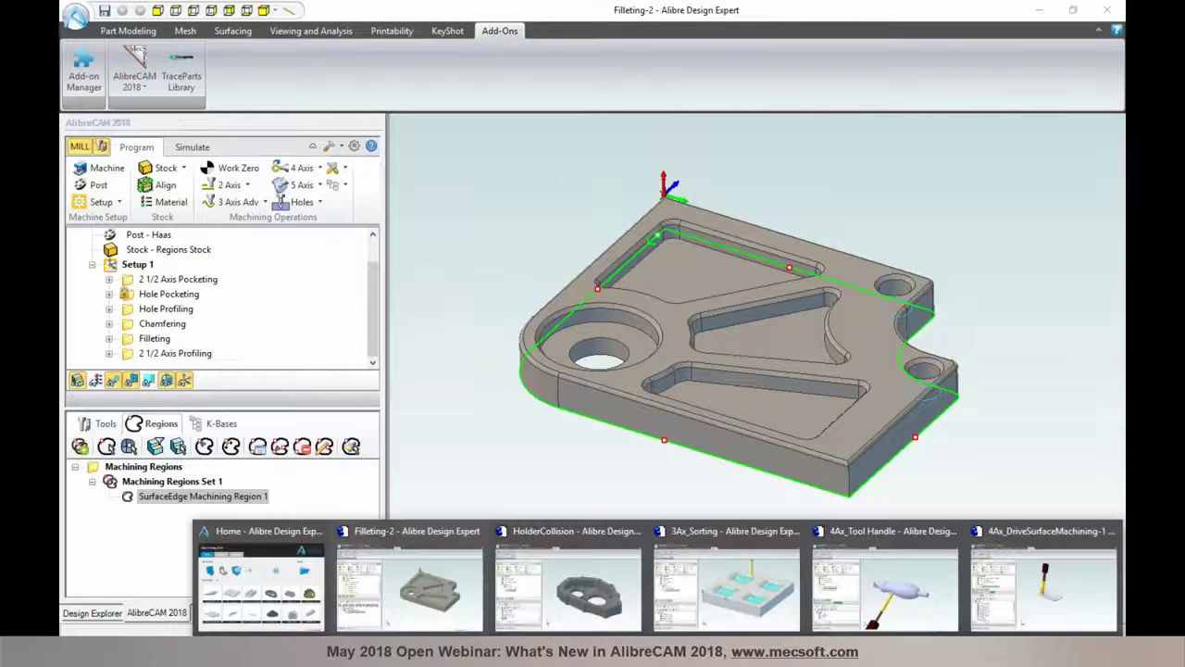
left_click(715, 626)
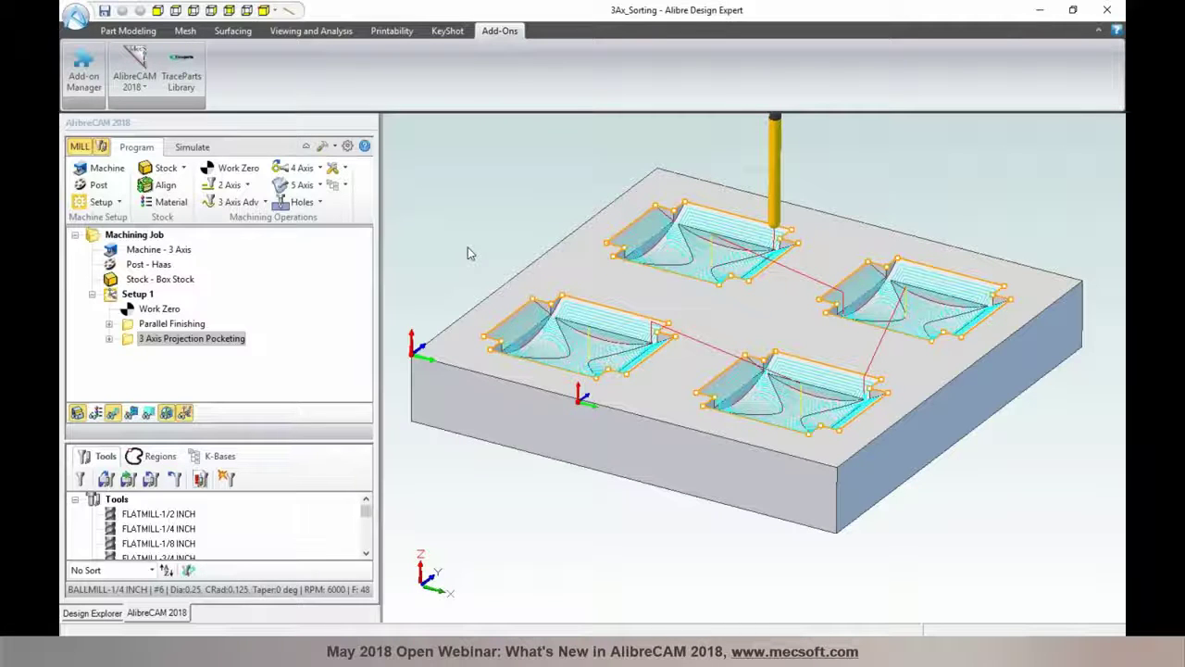
left_click(314, 32)
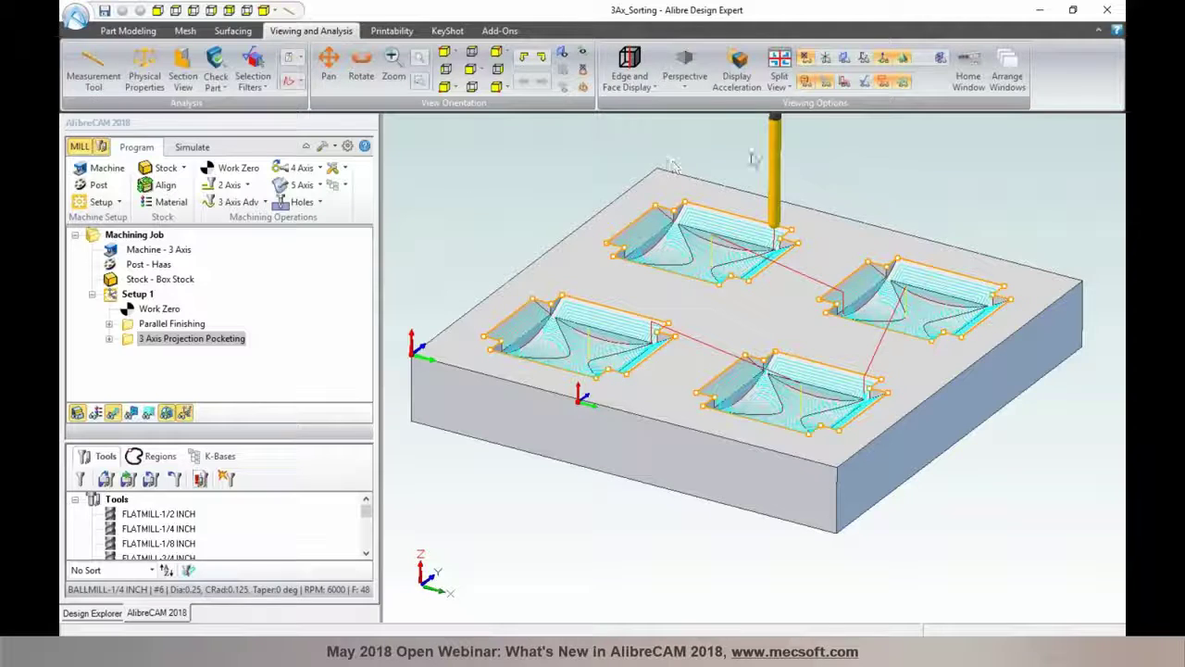
left_click(844, 84)
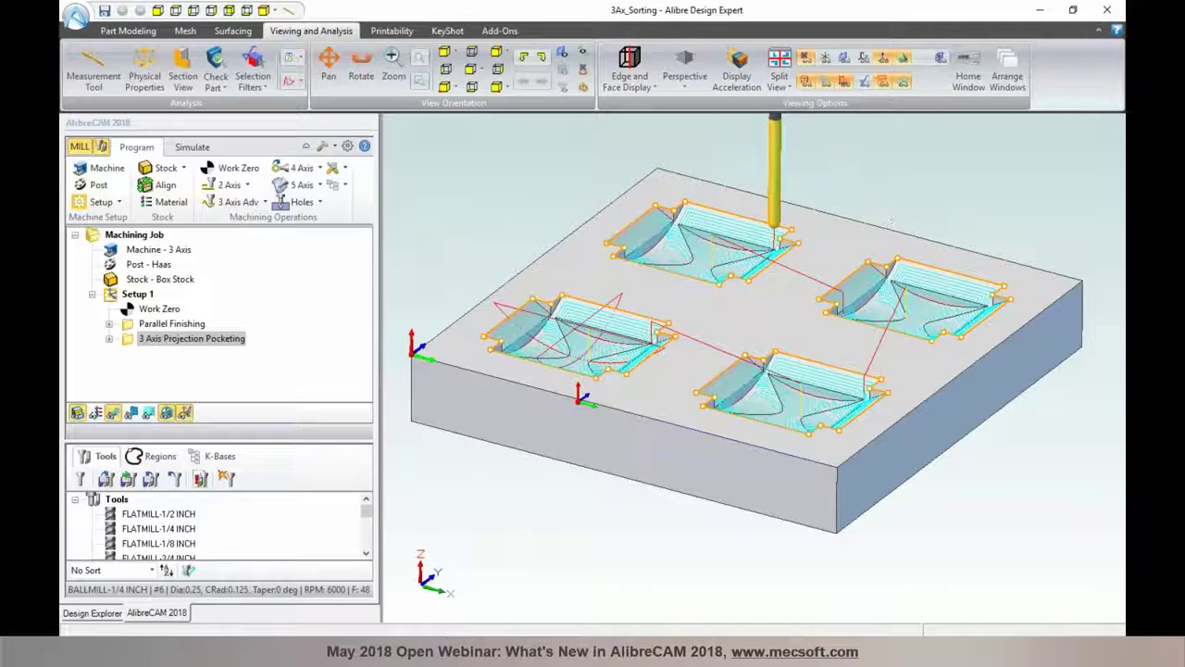
Open the clearance plane settings of the Parallel Finishing operation and examine the plane's height over the part and sketch curves from the side
middle_click_drag(638, 480, 649, 478)
left_click(134, 234)
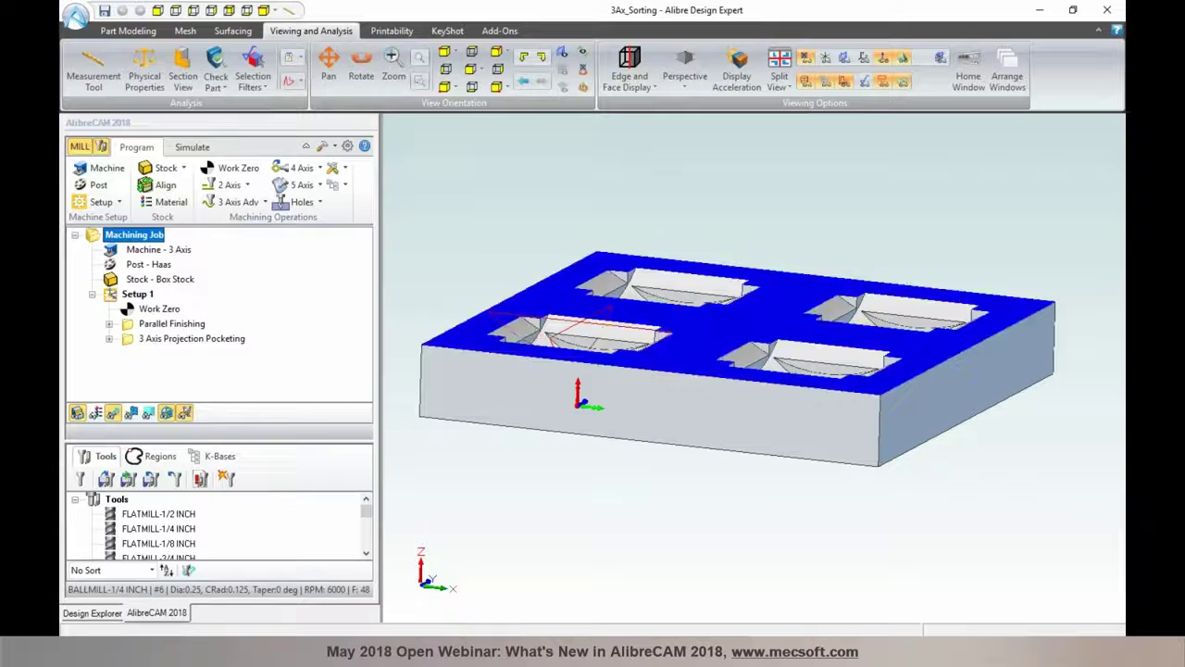
middle_click_drag(595, 471, 594, 472)
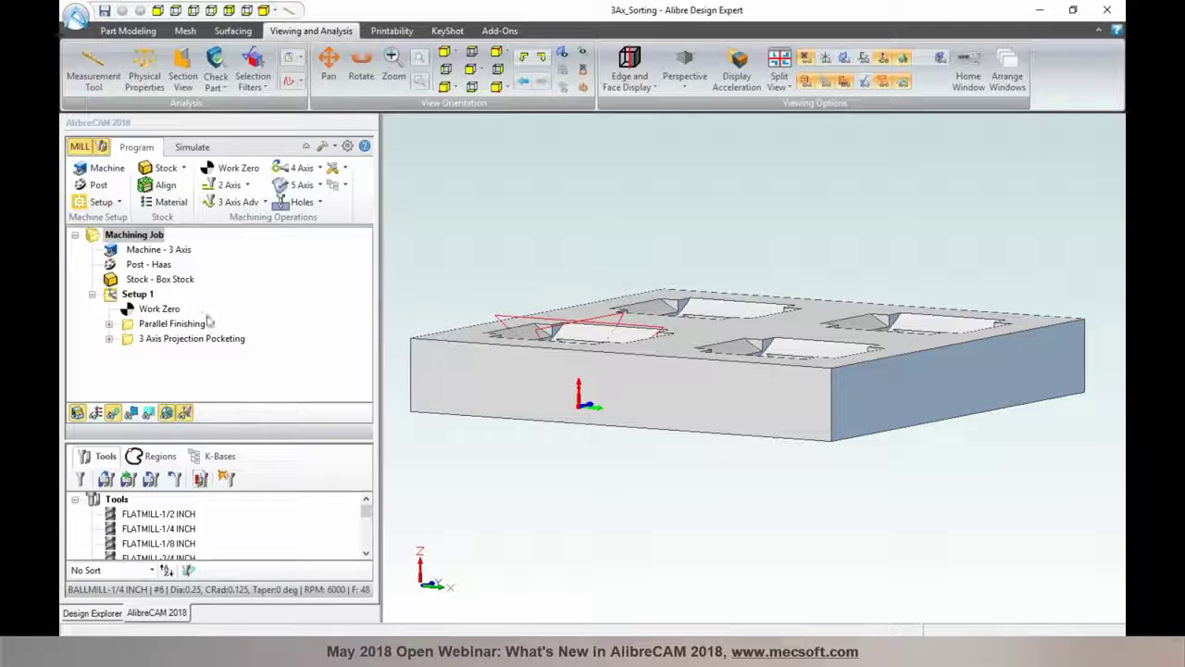
left_click(135, 326)
double_click(135, 326)
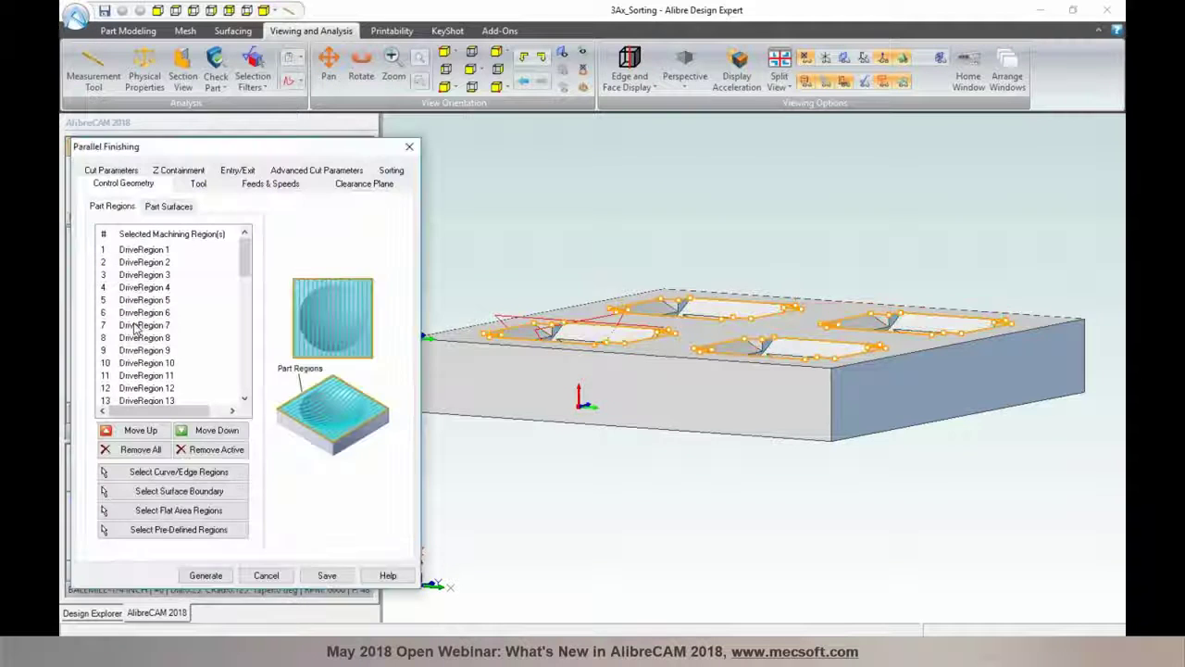
left_click(356, 189)
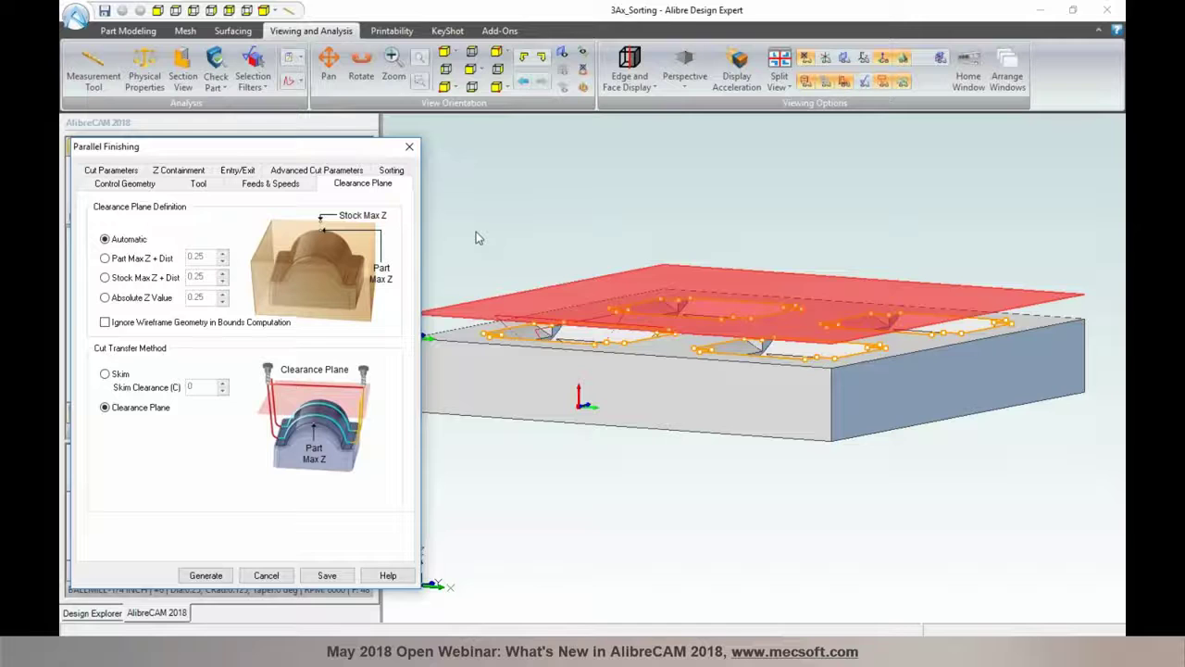
scroll(477, 232, "up", 3)
scroll(681, 272, "down", 2)
middle_click_drag(601, 252, 602, 256)
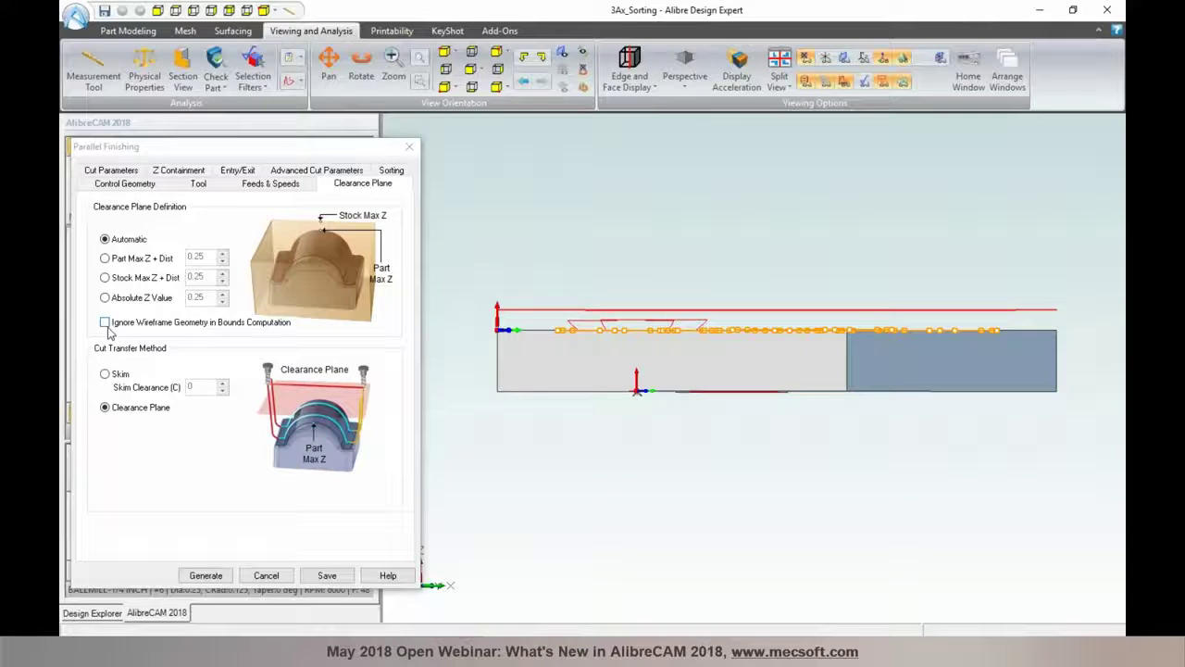
Try ignoring wireframe geometry in the clearance plane's bounds computation, inspect the recomputed plane and close Parallel Finishing without saving
mouse_move(112, 334)
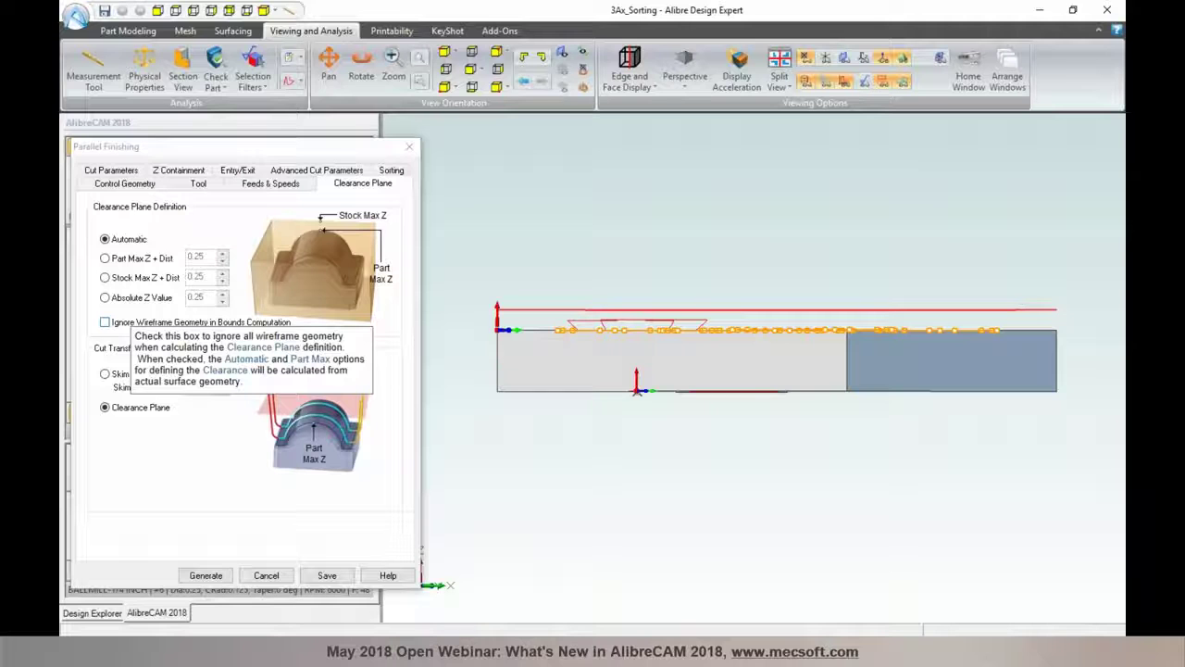
left_click(105, 324)
middle_click_drag(729, 462, 725, 489)
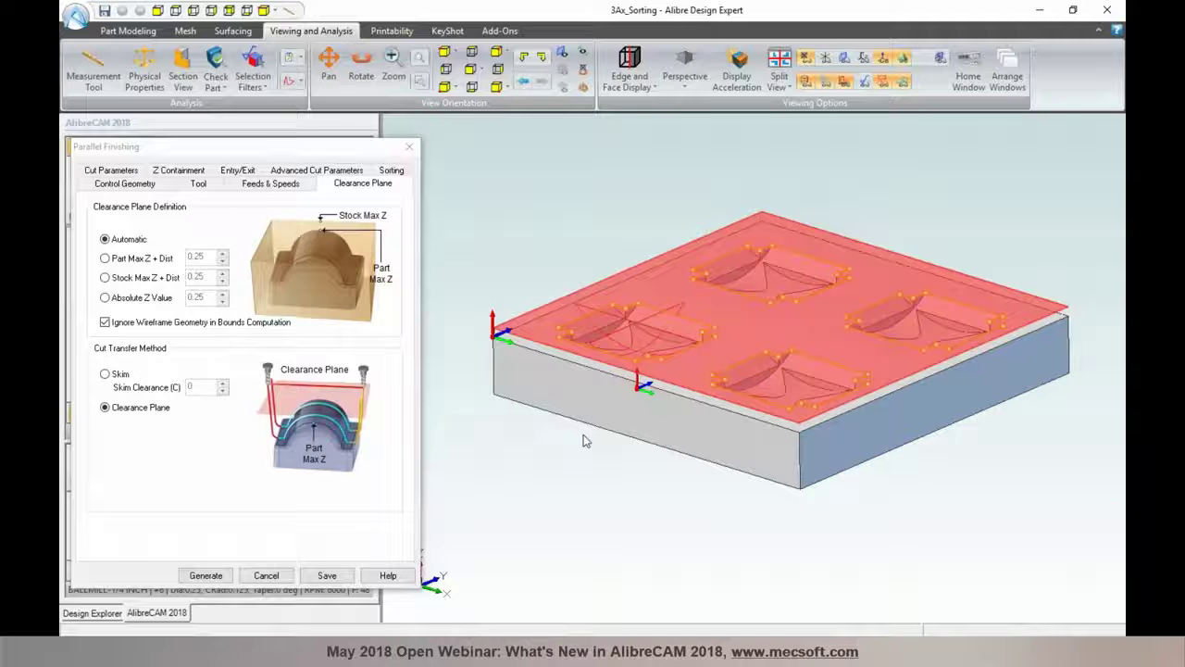
middle_click_drag(593, 470, 595, 467)
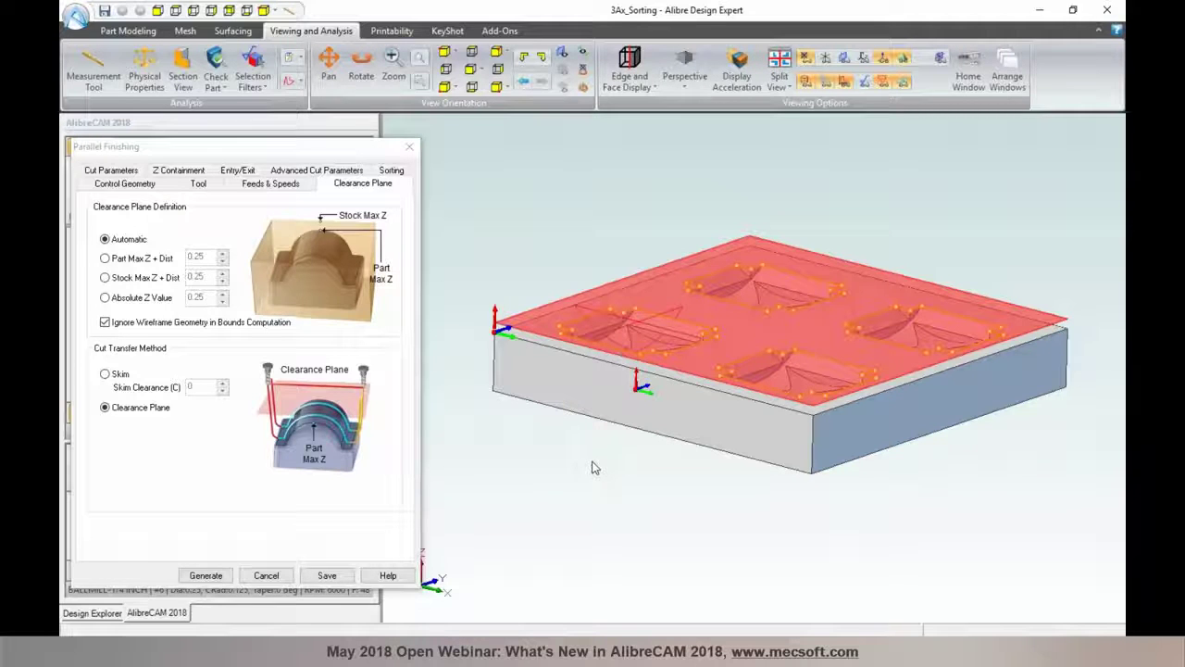
left_click(287, 574)
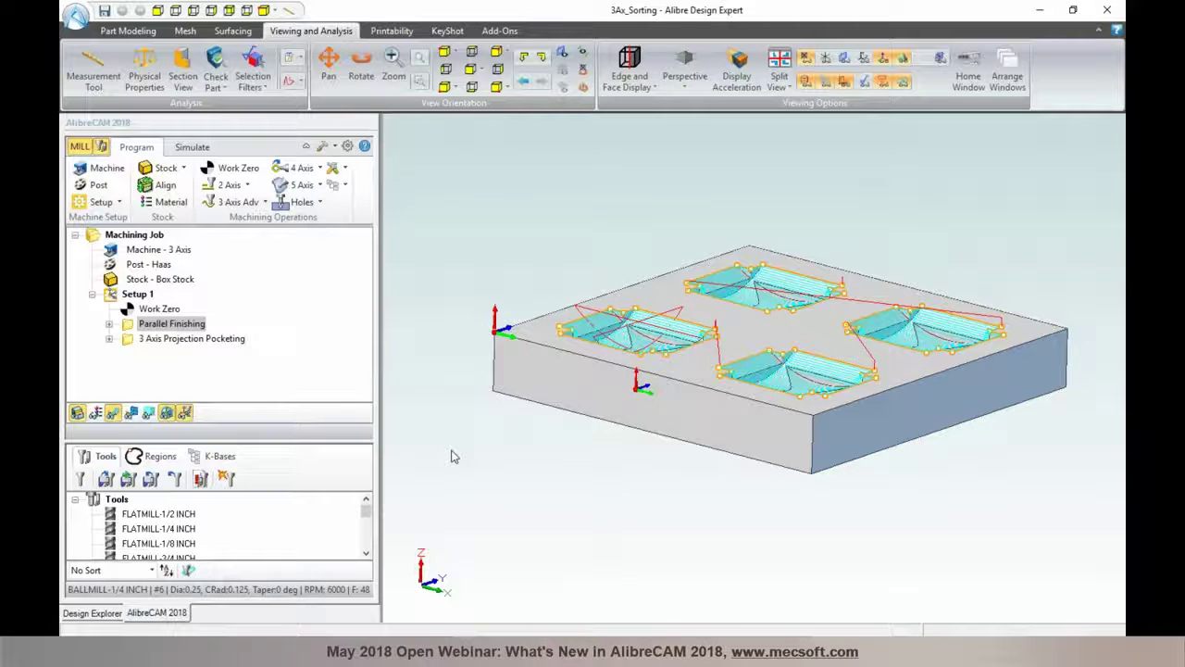
Load table feeds and speeds for FLATMILL-1/2 INCH with limits of 25000 RPM spindle speed and 150 in/min cut feed, and save the tool edits
double_click(167, 514)
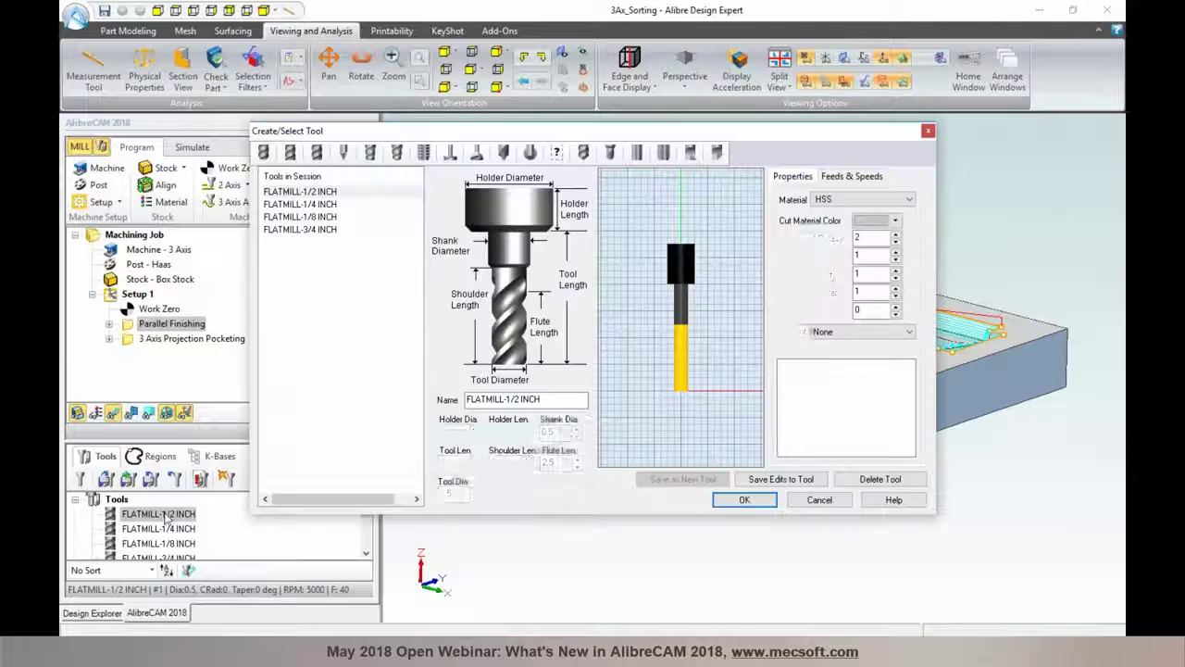
left_click(856, 177)
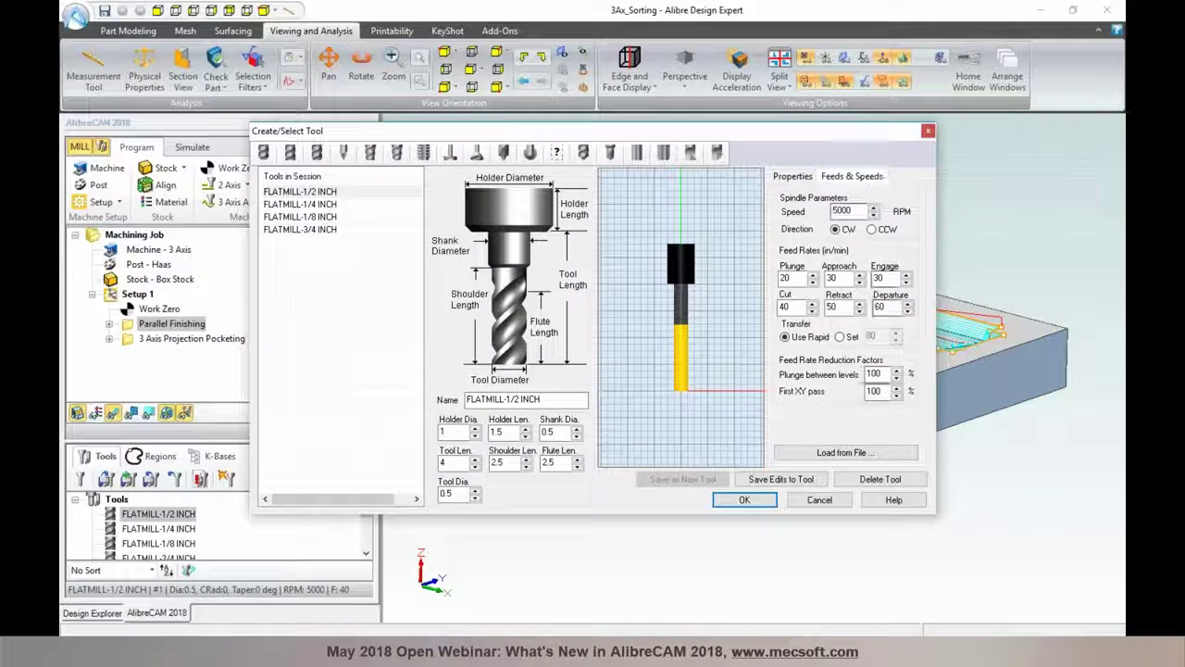
left_click(840, 452)
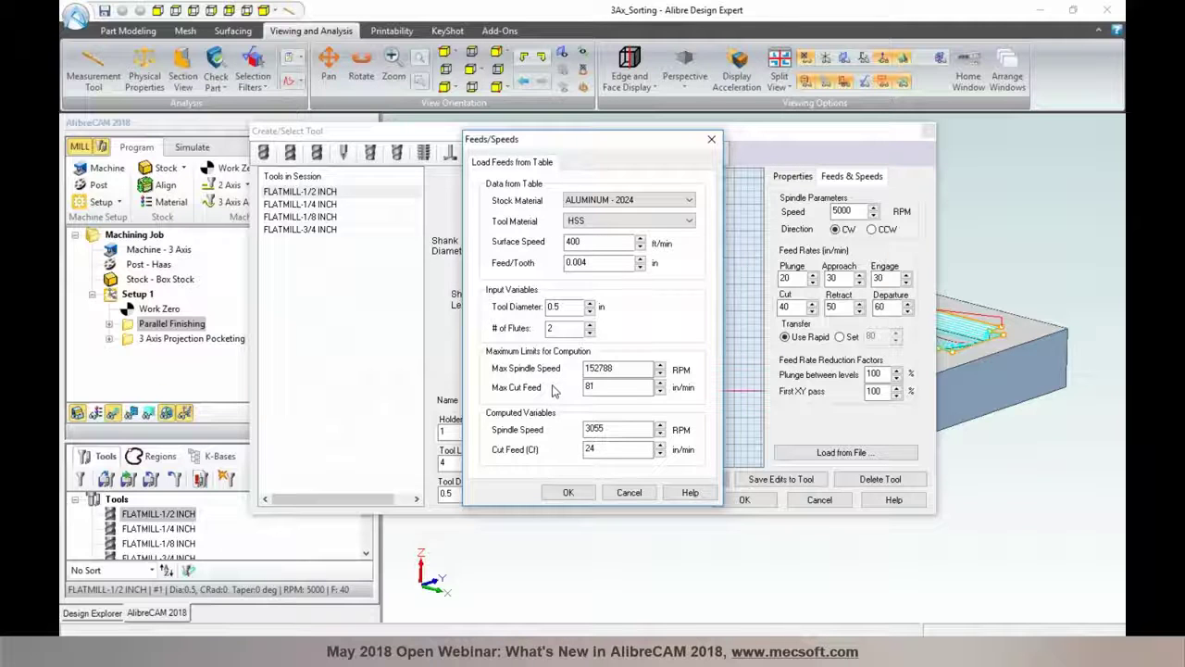
left_click_drag(631, 369, 575, 372)
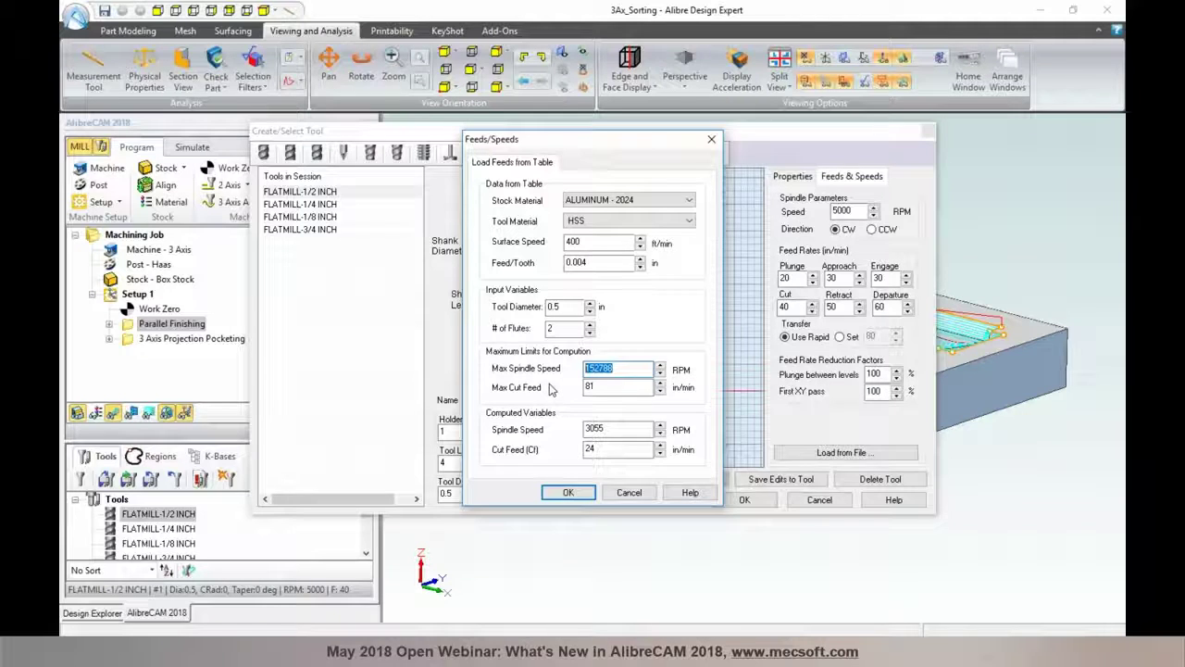
type("25000")
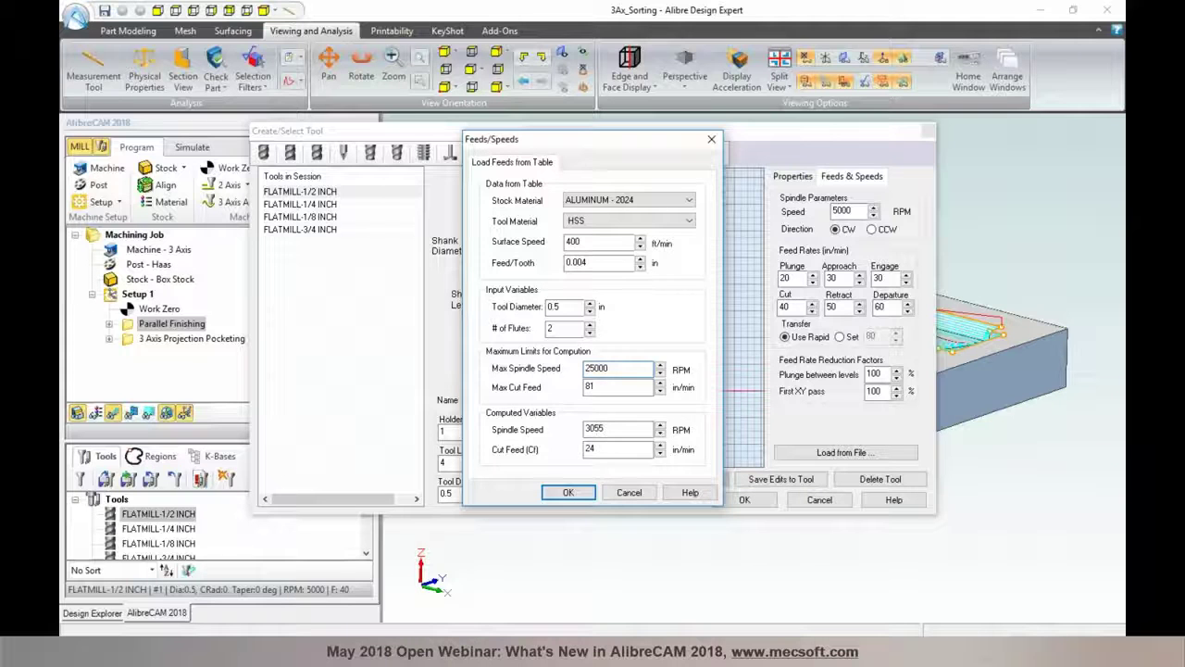
key("Tab")
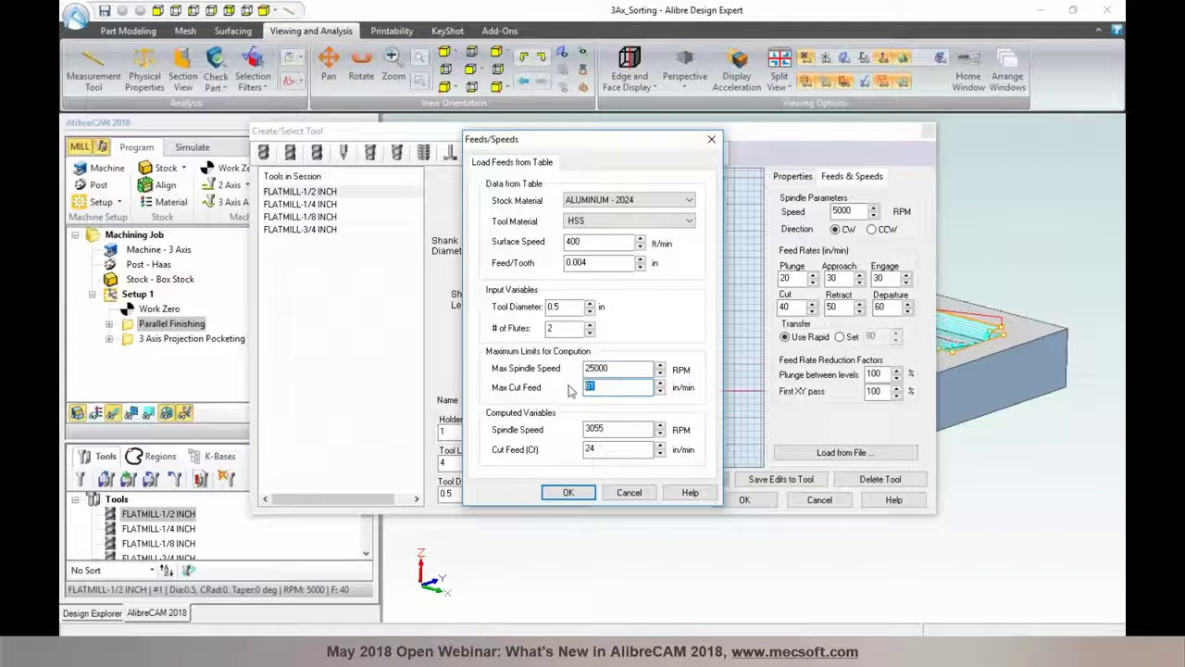
type("150")
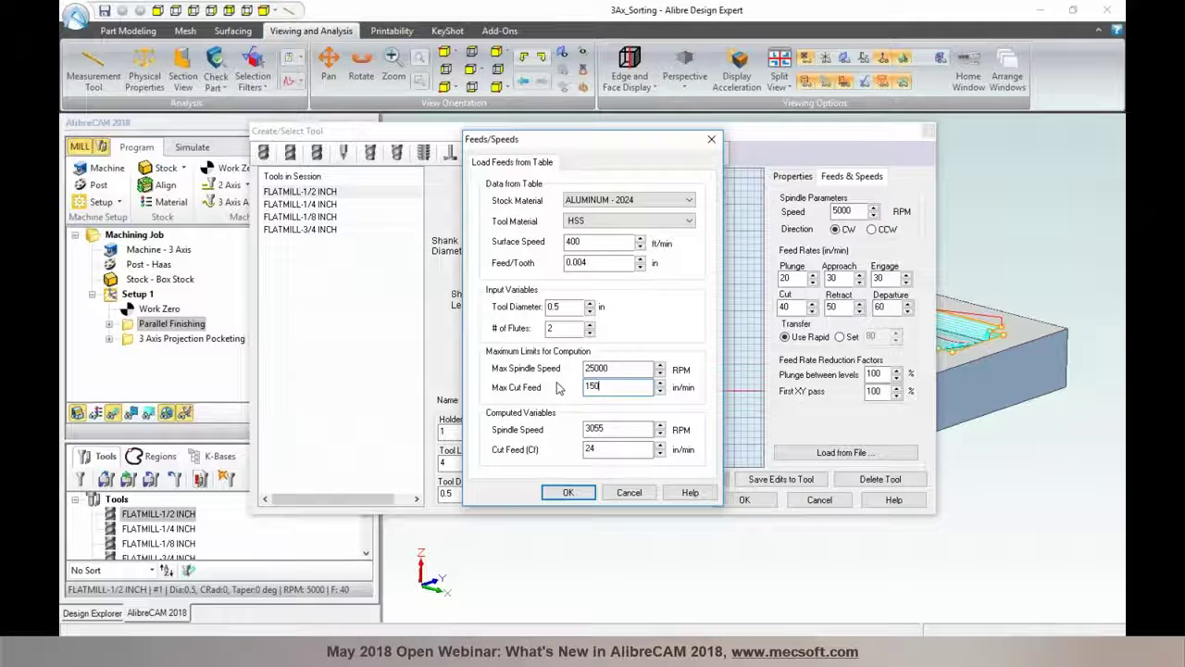
left_click(567, 491)
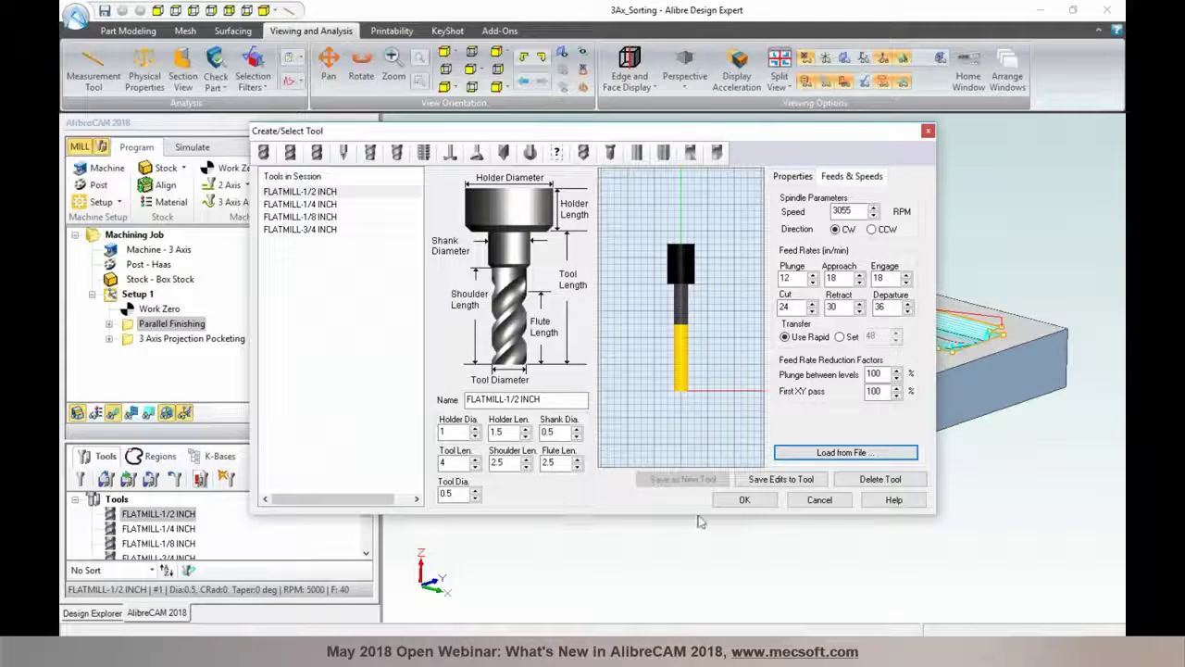
left_click(748, 479)
left_click(631, 376)
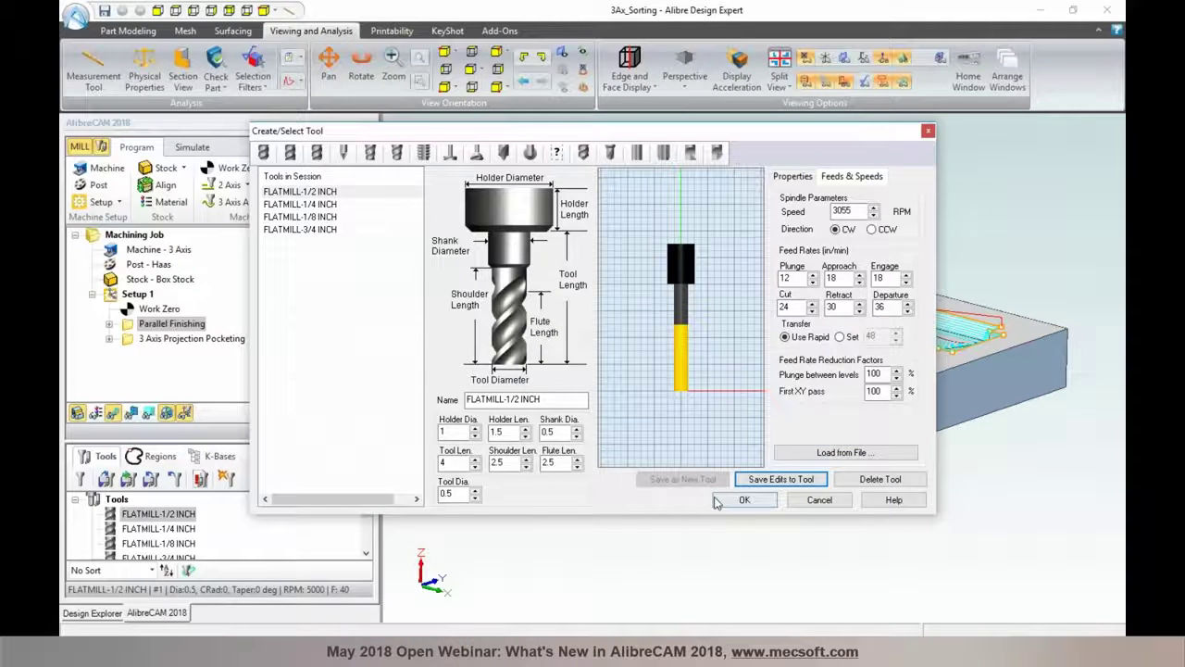
Recheck the maximum spindle speed and cut feed limits in the tool's feeds table, then close the tool definition
left_click(798, 454)
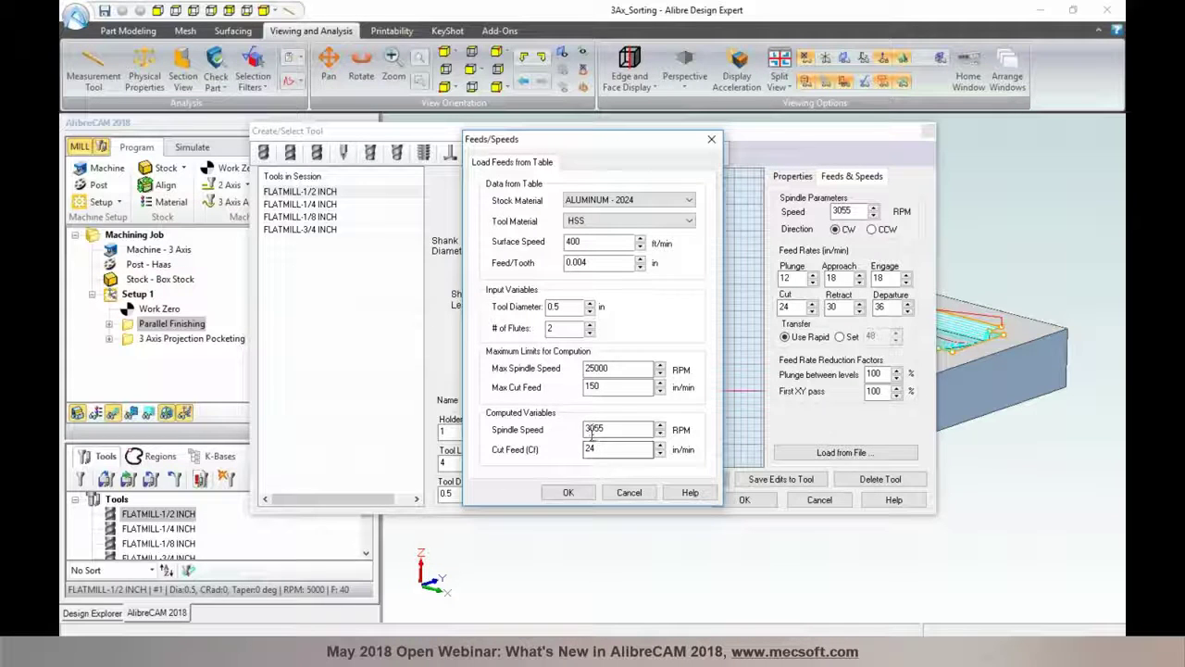
mouse_move(605, 386)
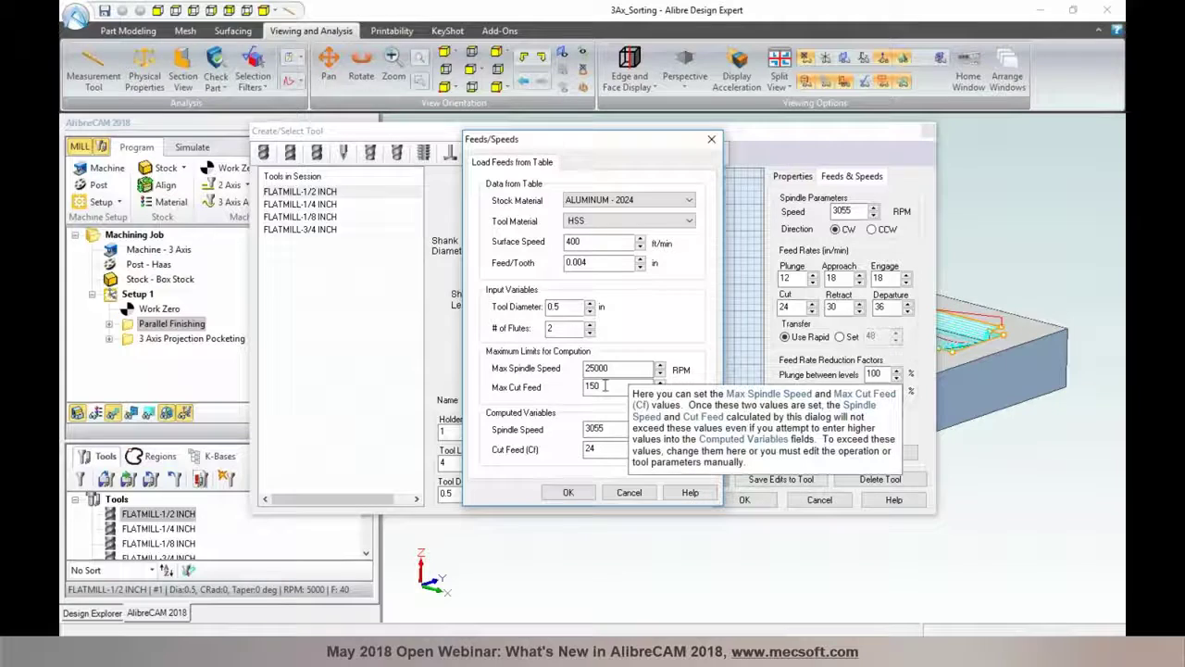
left_click(611, 494)
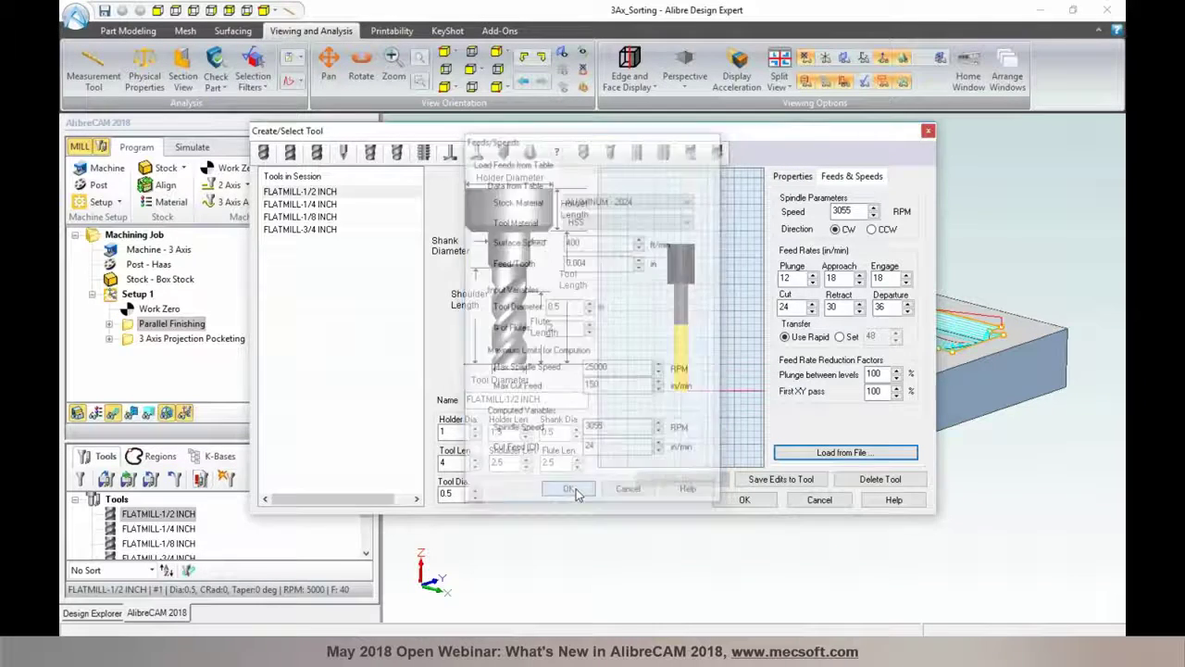
left_click(744, 500)
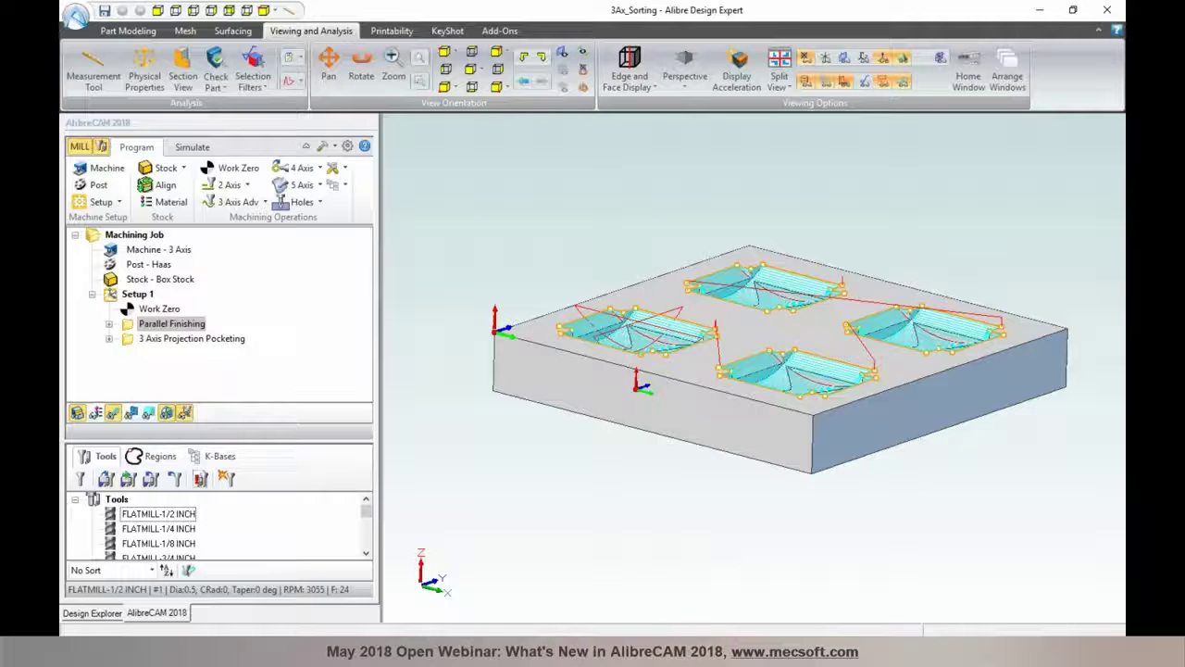
Switch to the HolderCollision part and display the 2 1/2 Axis Pocketing toolpath on the model
left_click(659, 652)
left_click(609, 559)
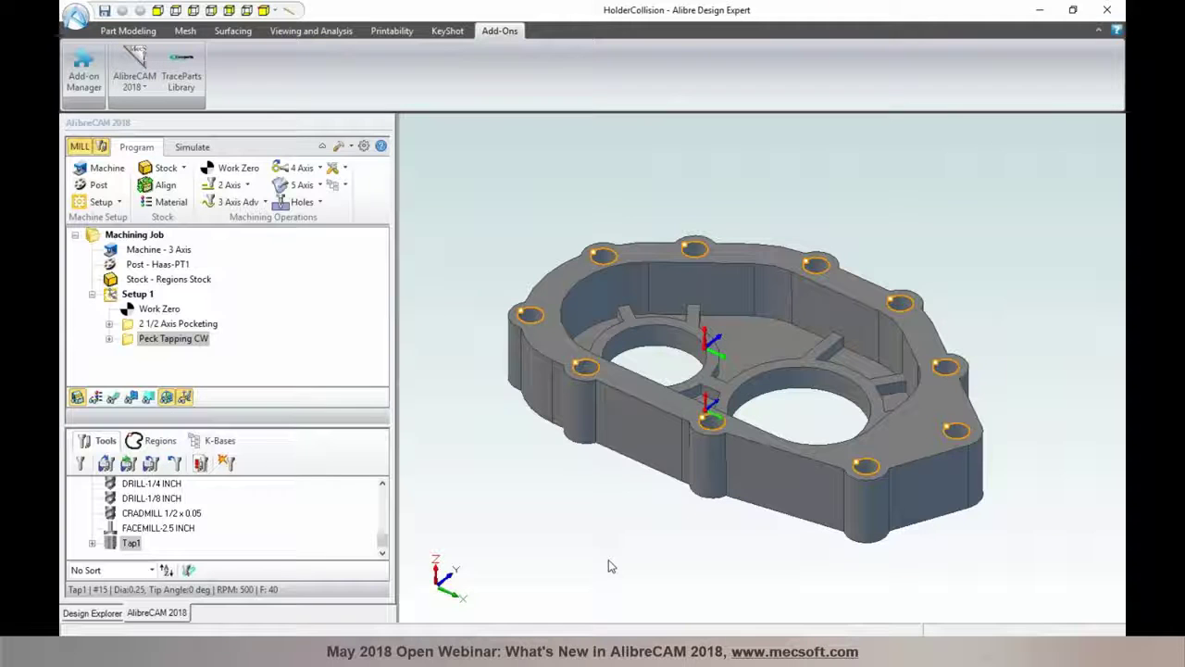
left_click(199, 324)
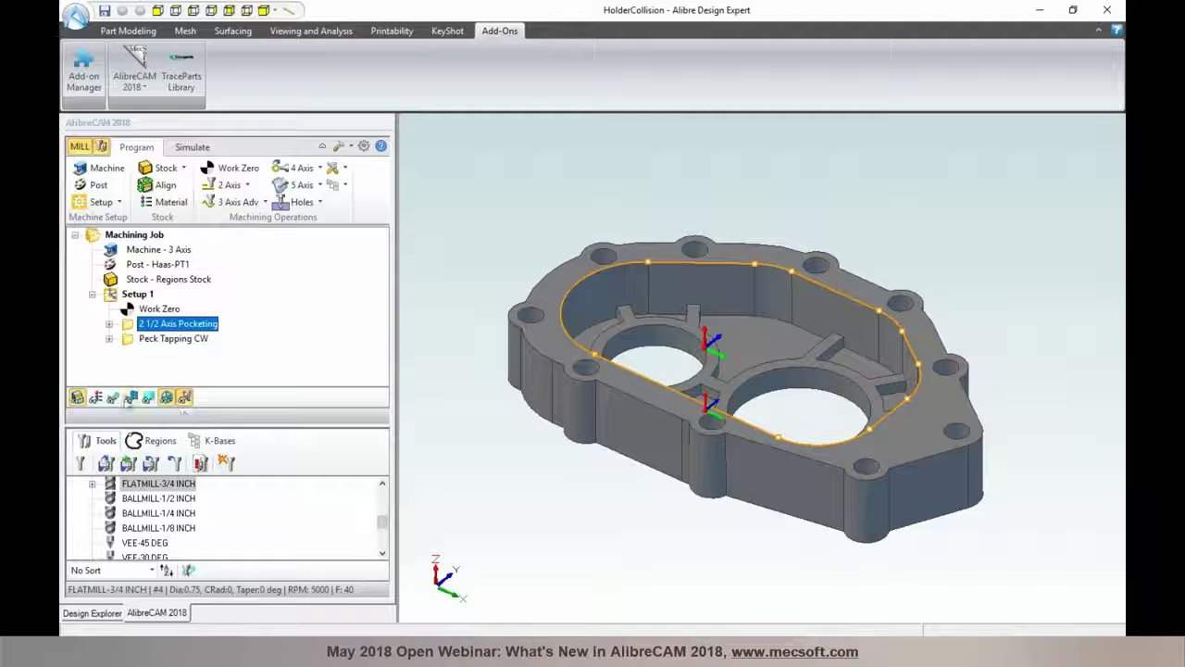
left_click(114, 398)
middle_click_drag(582, 529, 576, 528)
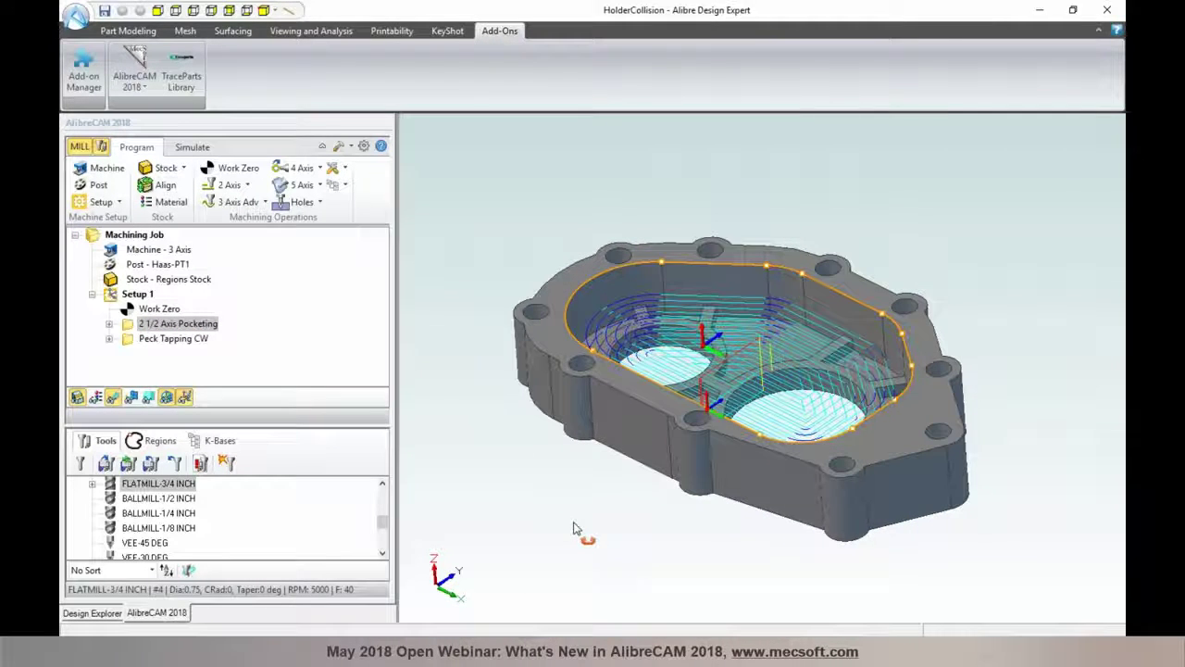
Simulate the 2 1/2 Axis Pocketing operation in the separate simulation window, adjusting the simulation speed during playback
left_click(194, 148)
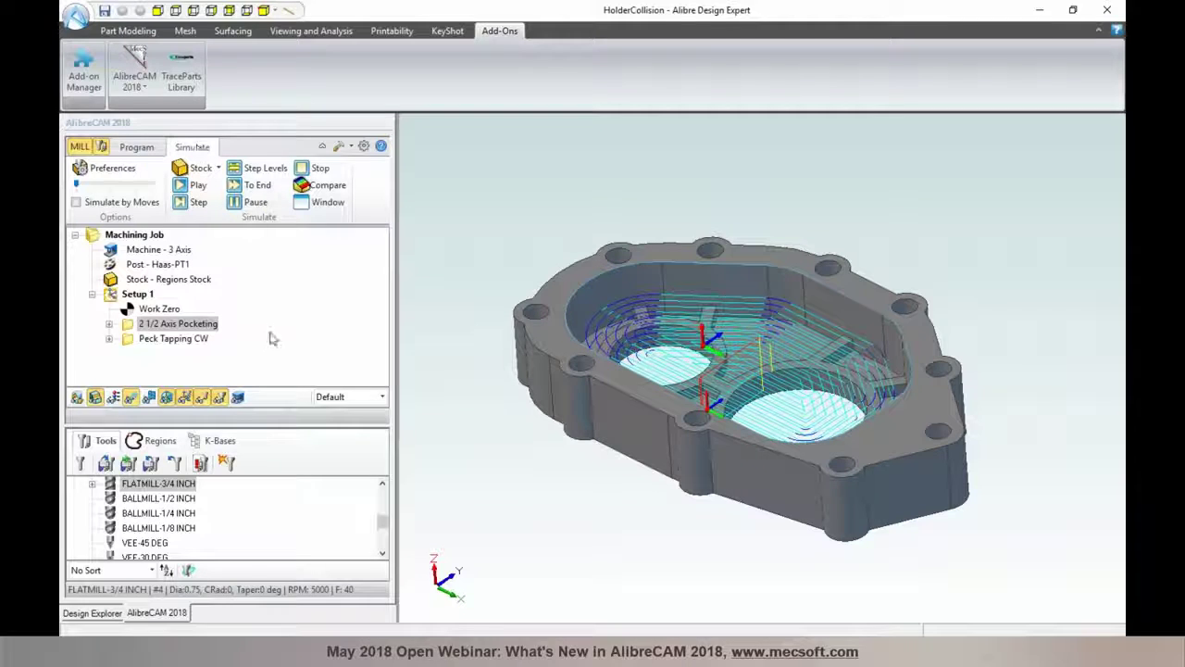
left_click_drag(315, 426, 314, 478)
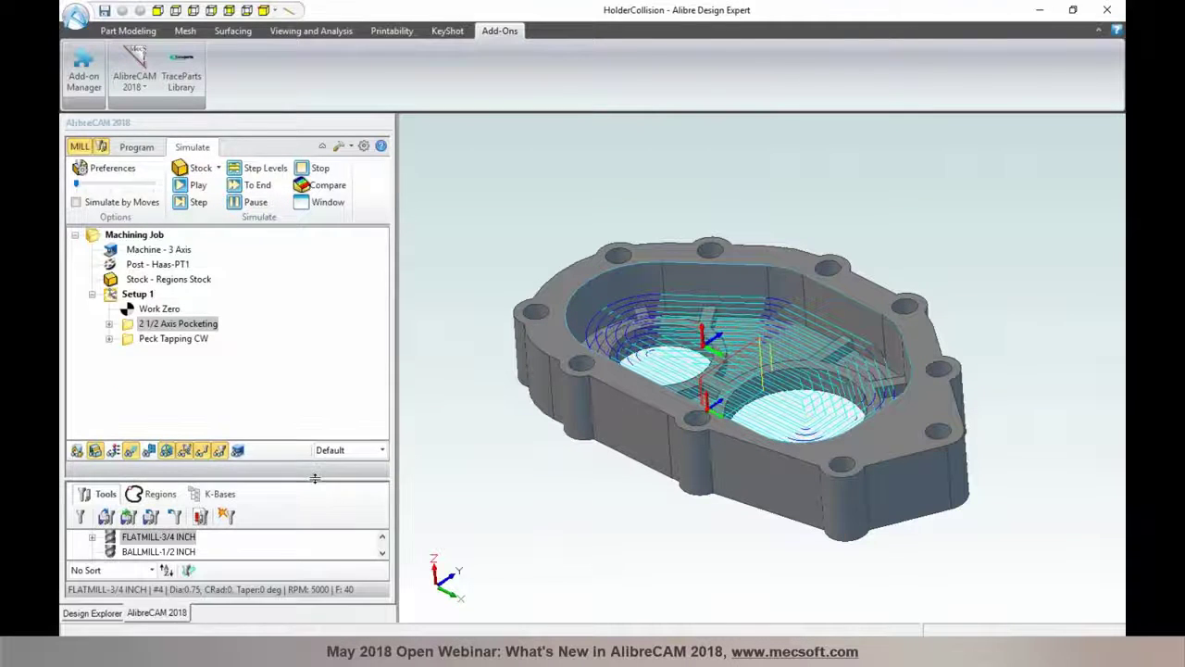
left_click(311, 204)
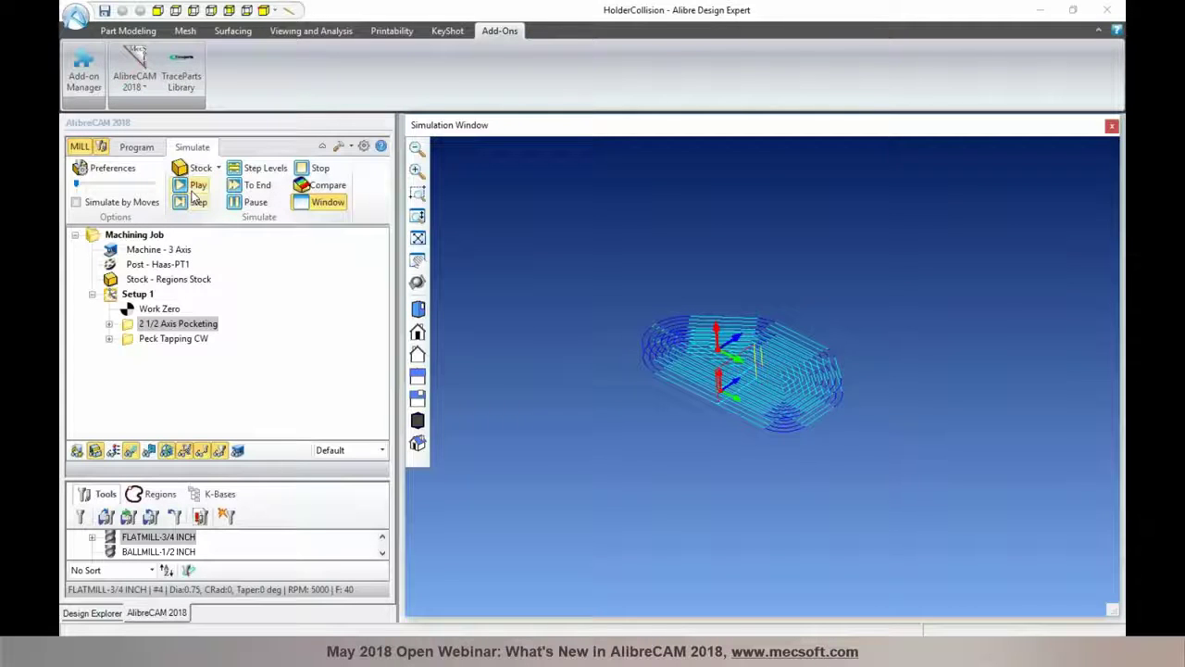
left_click(193, 188)
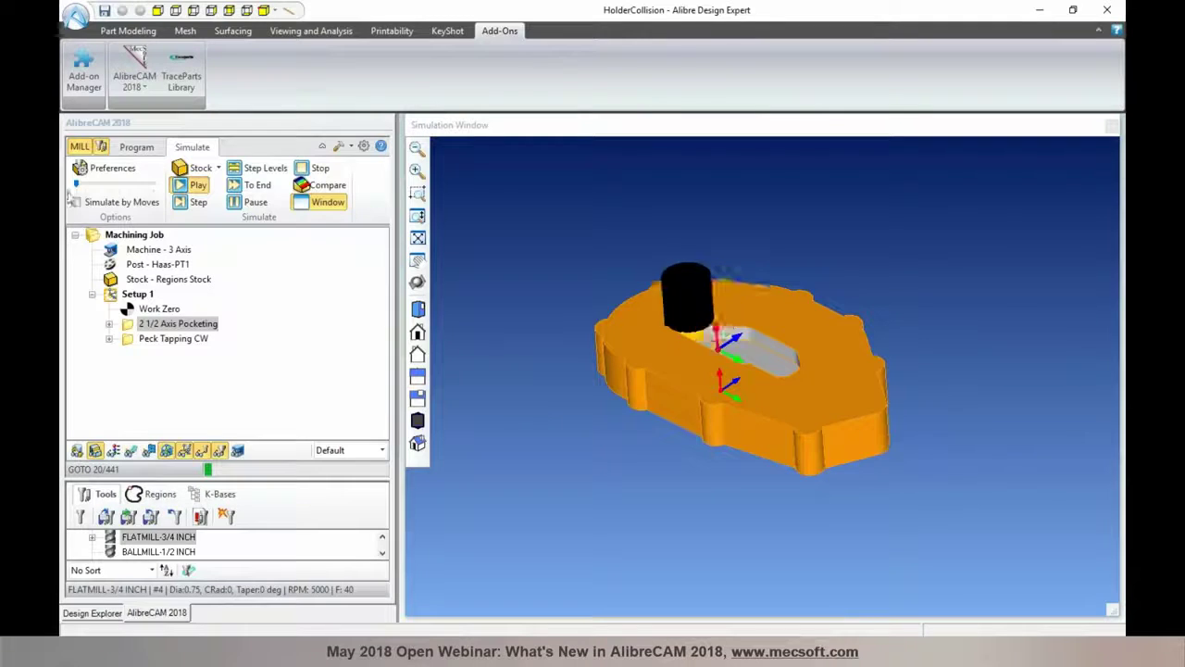
left_click_drag(74, 185, 102, 183)
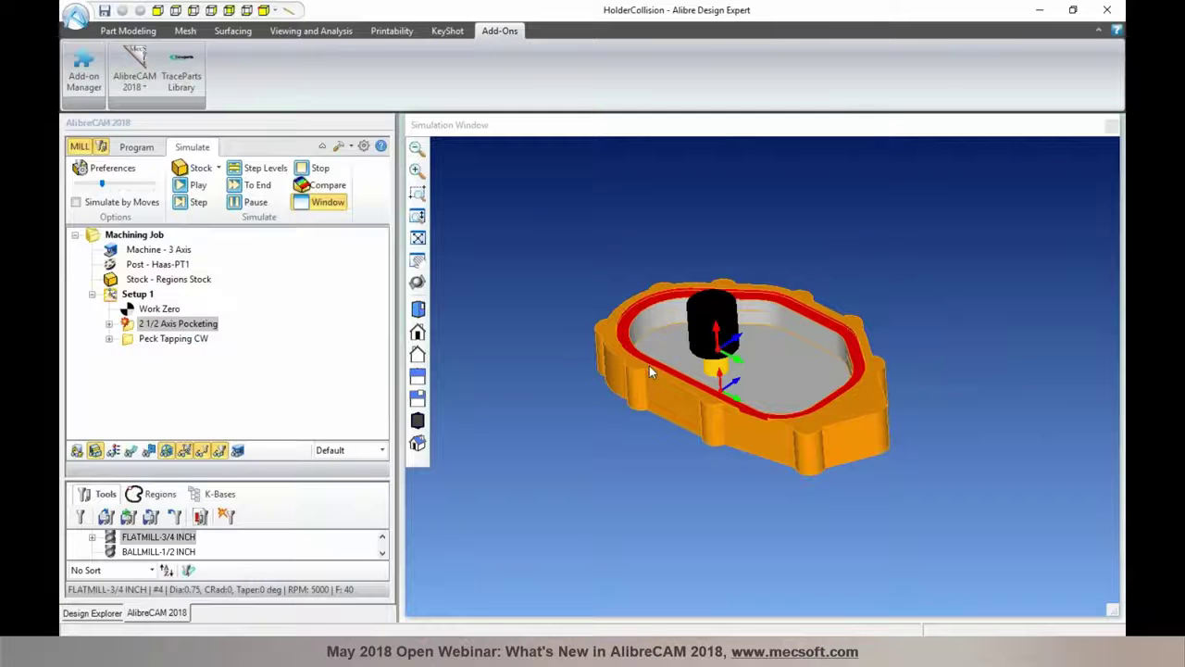
Open the toolpath listing of the 2 1/2 Axis Pocketing operation and enlarge it for inspecting its individual moves
left_click(110, 325)
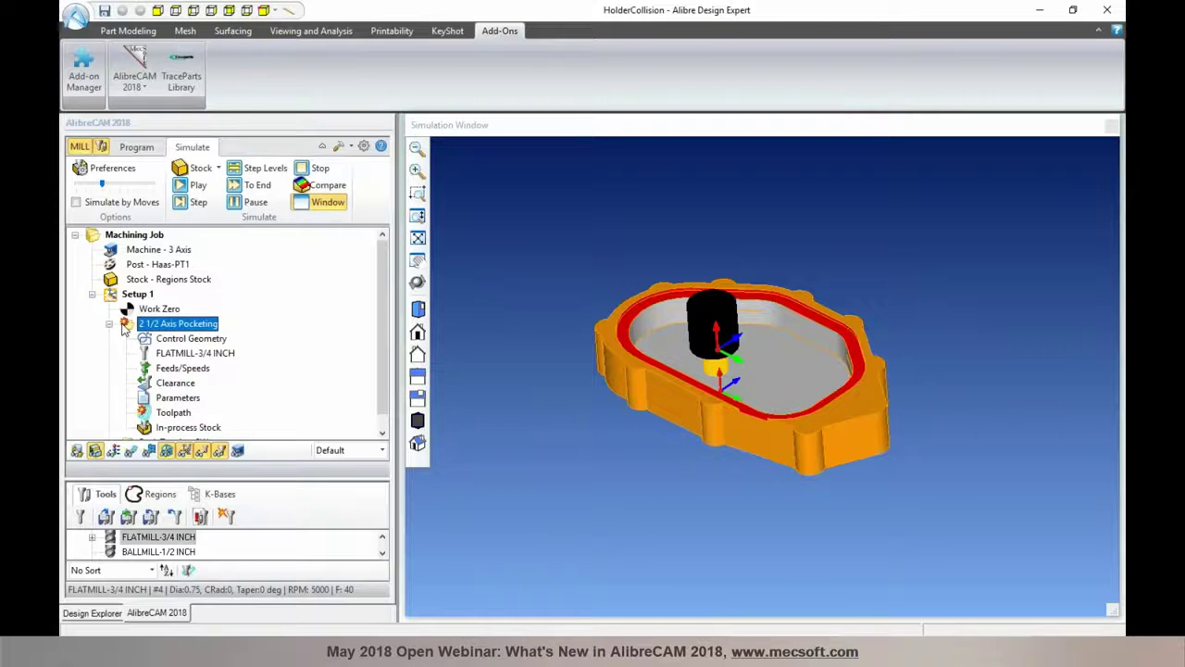
scroll(125, 331, "down", 1)
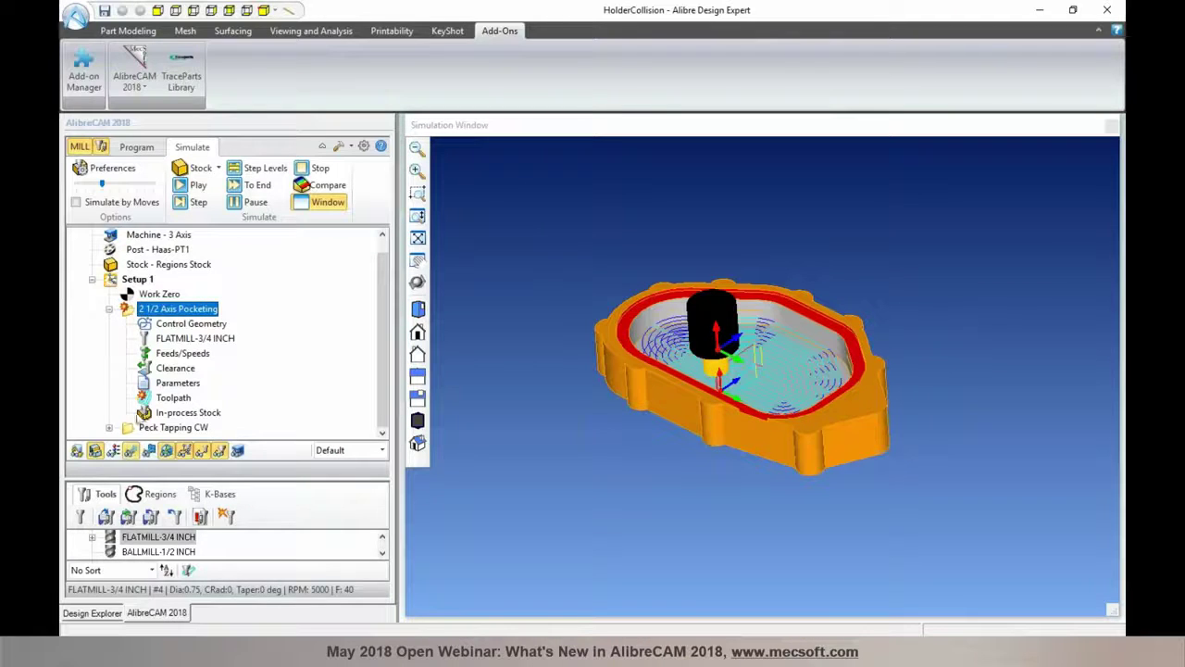
left_click(144, 400)
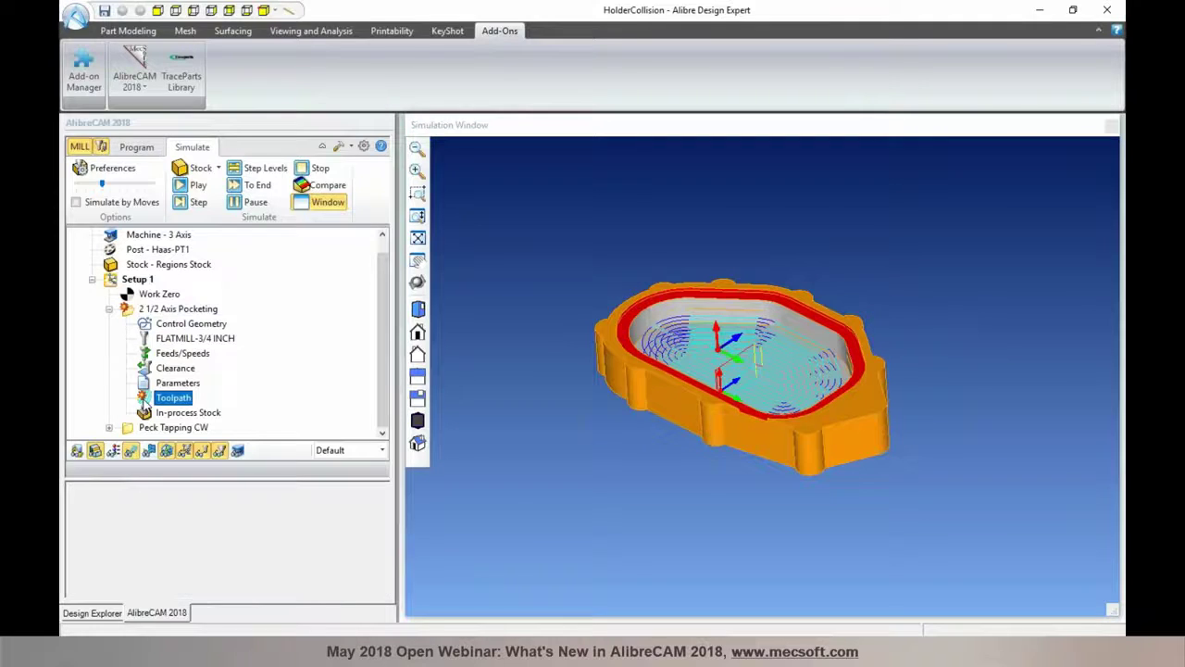
left_click_drag(177, 477, 190, 321)
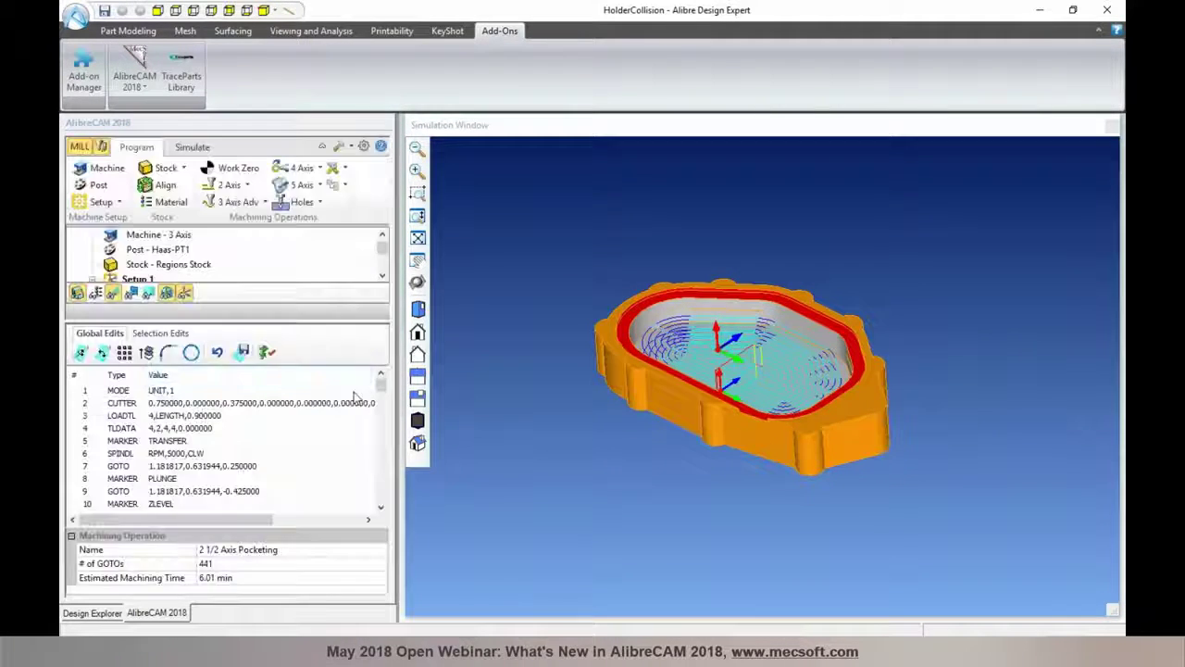
Close the simulation view and preview the tool at flagged motions 428, 429 and 431 of the 2 1/2 Axis Pocketing toolpath
left_click_drag(380, 389, 380, 482)
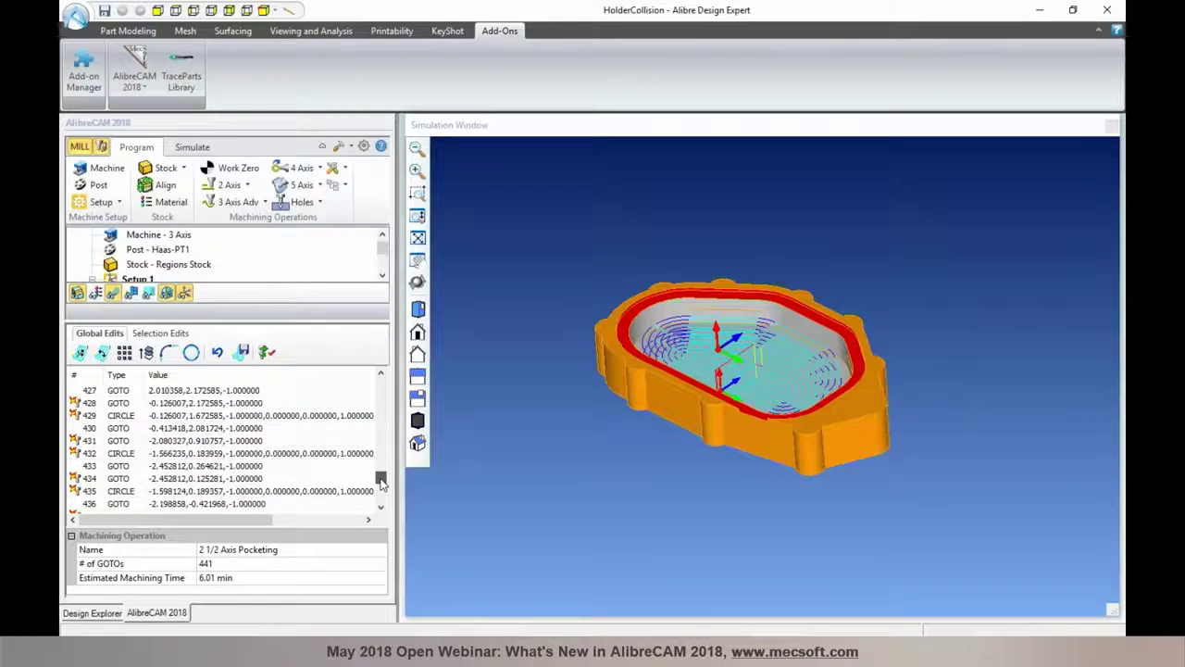
left_click(241, 407)
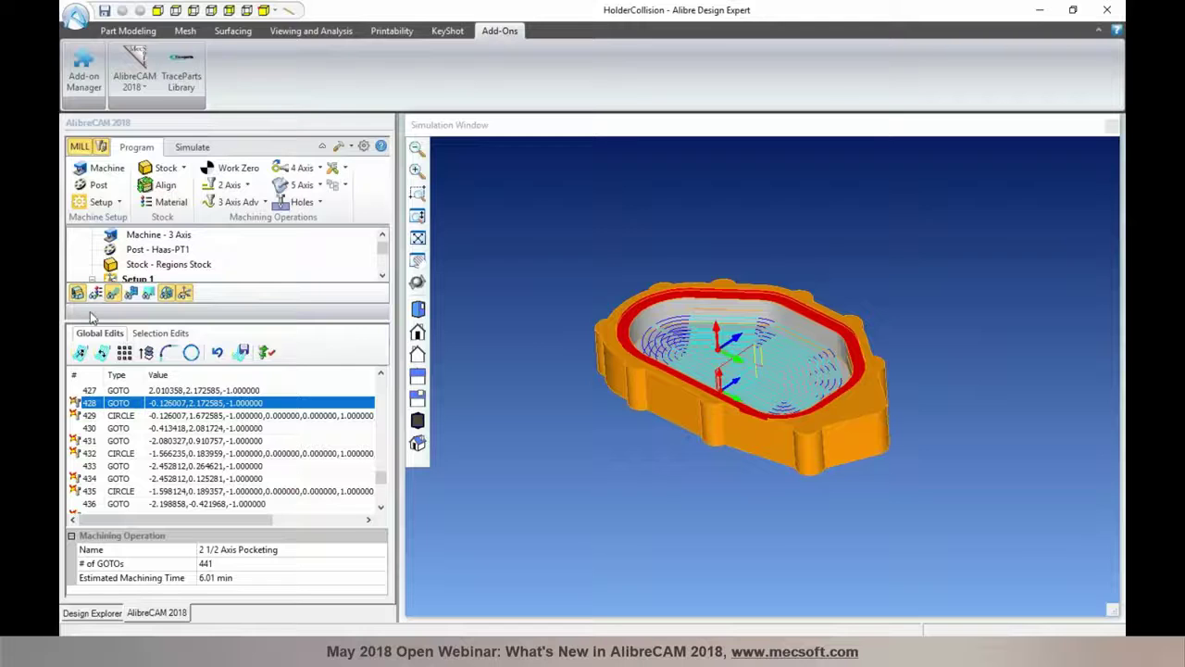
left_click(1112, 125)
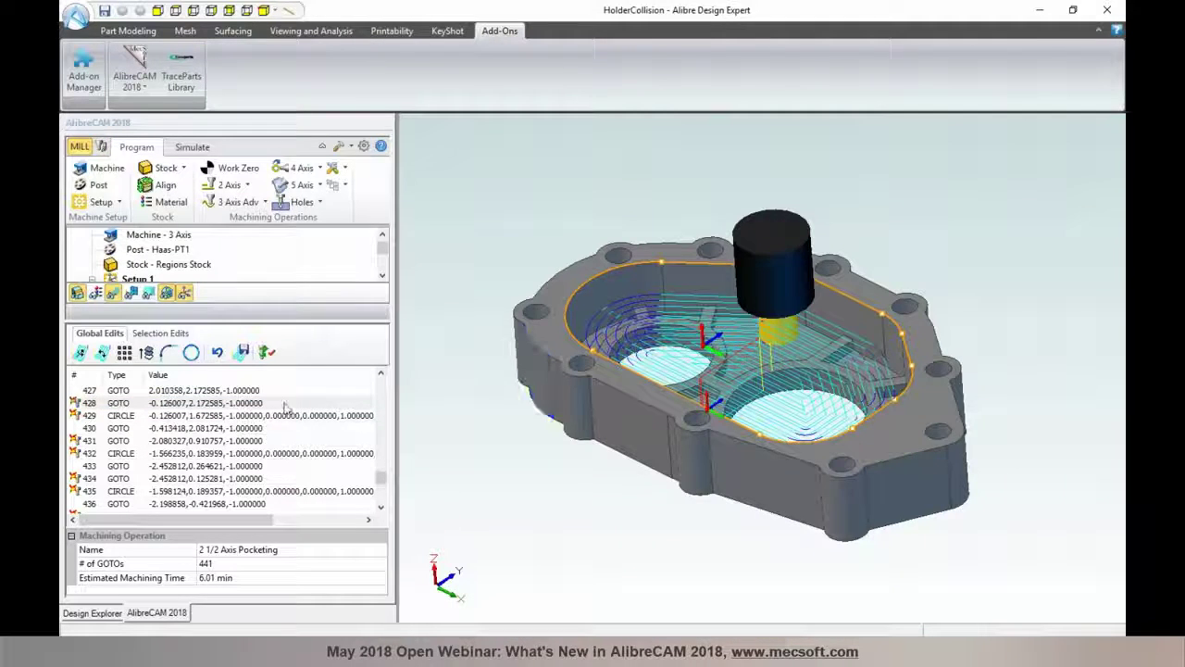
left_click(257, 415)
left_click(255, 440)
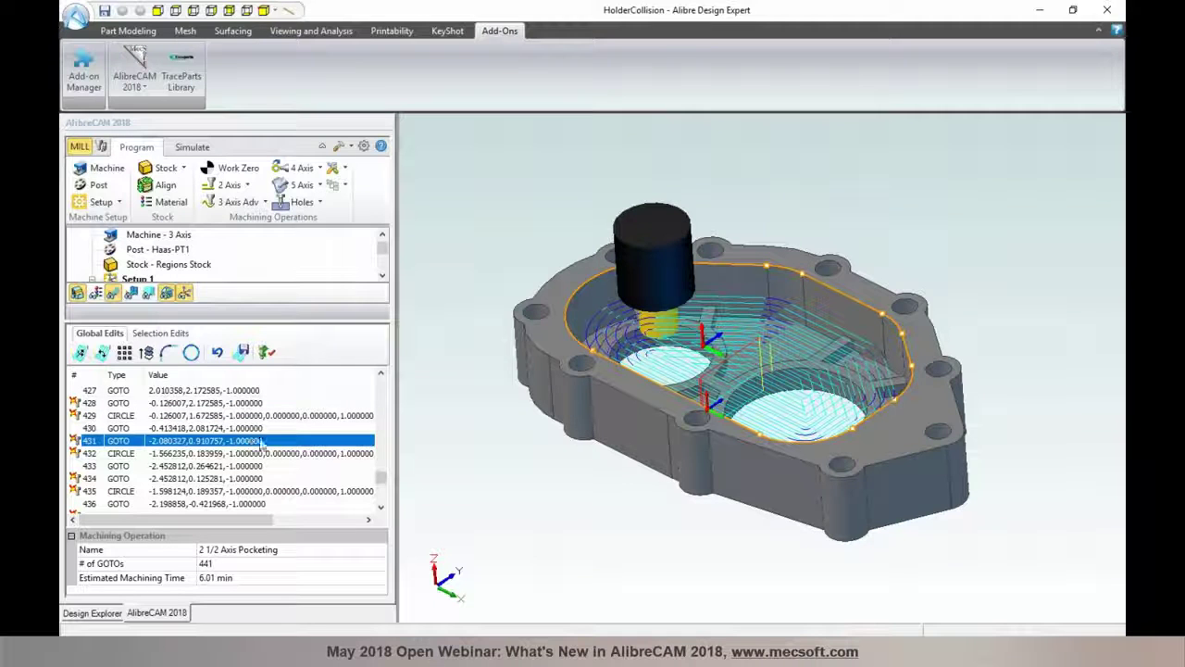
Preview the tool at flagged motions 432 and 434 and examine the holder against the pocket wall up close
middle_click_drag(576, 403, 607, 374)
scroll(562, 343, "down", 4)
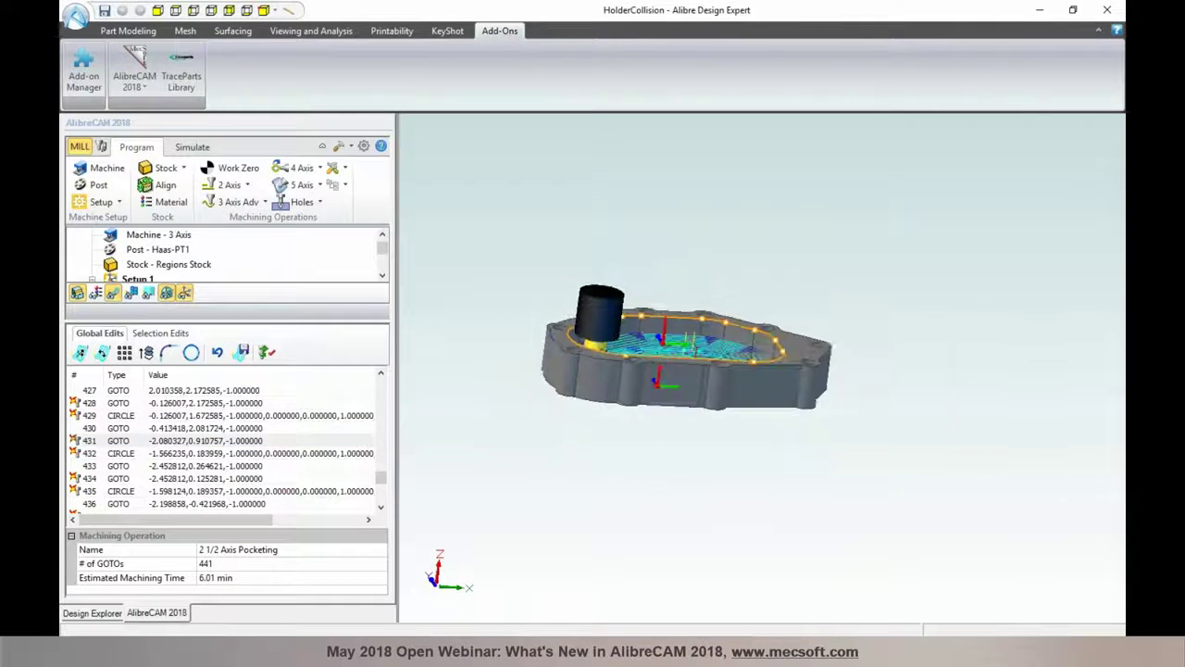
left_click(204, 453)
left_click(200, 478)
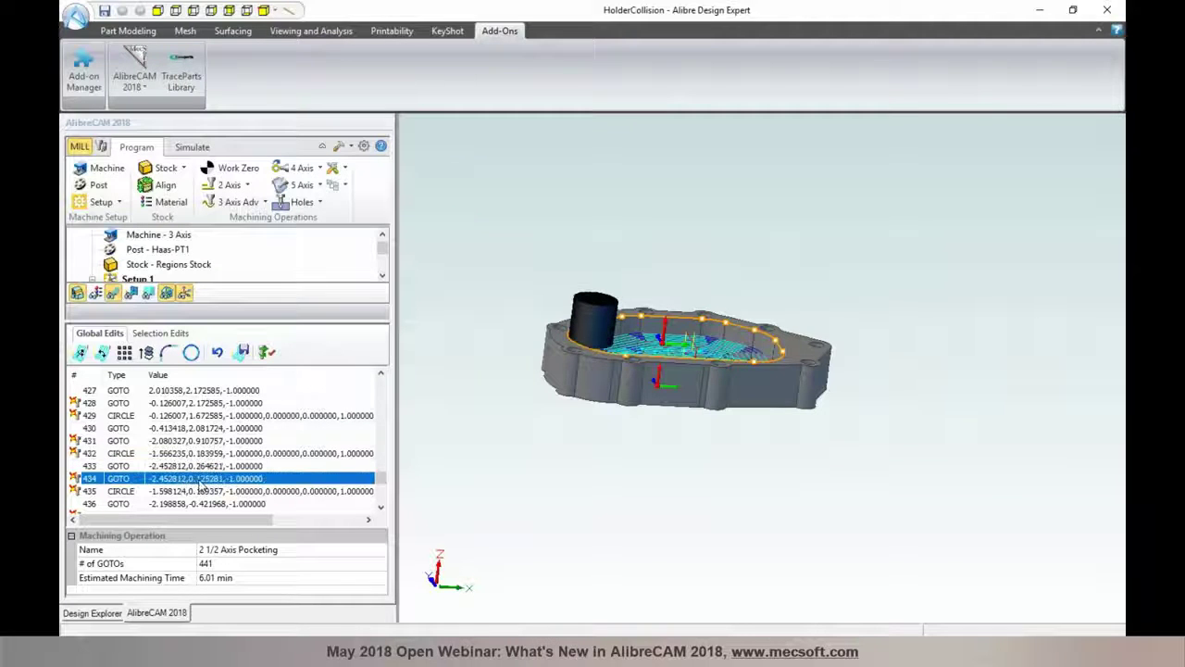
scroll(639, 324, "up", 5)
scroll(650, 316, "up", 2)
mouse_move(624, 350)
middle_mouse_down()
mouse_move(616, 361)
mouse_move(606, 352)
mouse_move(609, 362)
mouse_move(607, 352)
middle_mouse_up()
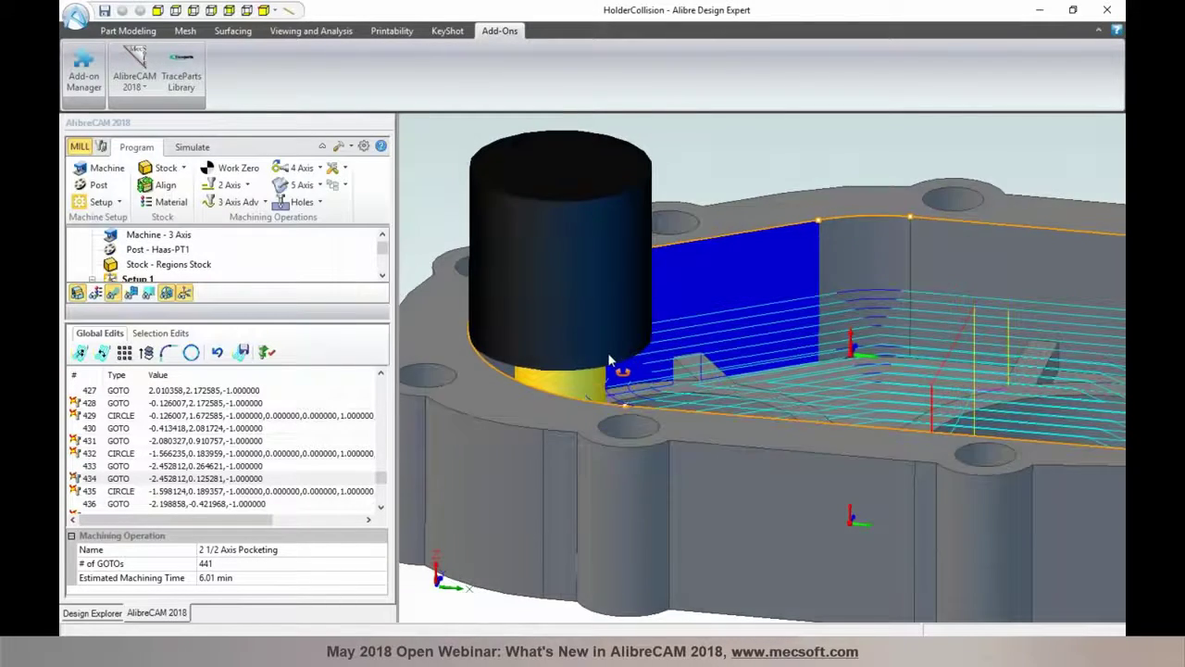
scroll(607, 352, "up", 4)
scroll(605, 345, "down", 9)
scroll(602, 337, "down", 4)
mouse_move(710, 347)
middle_mouse_down()
mouse_move(689, 350)
mouse_move(688, 339)
middle_mouse_up()
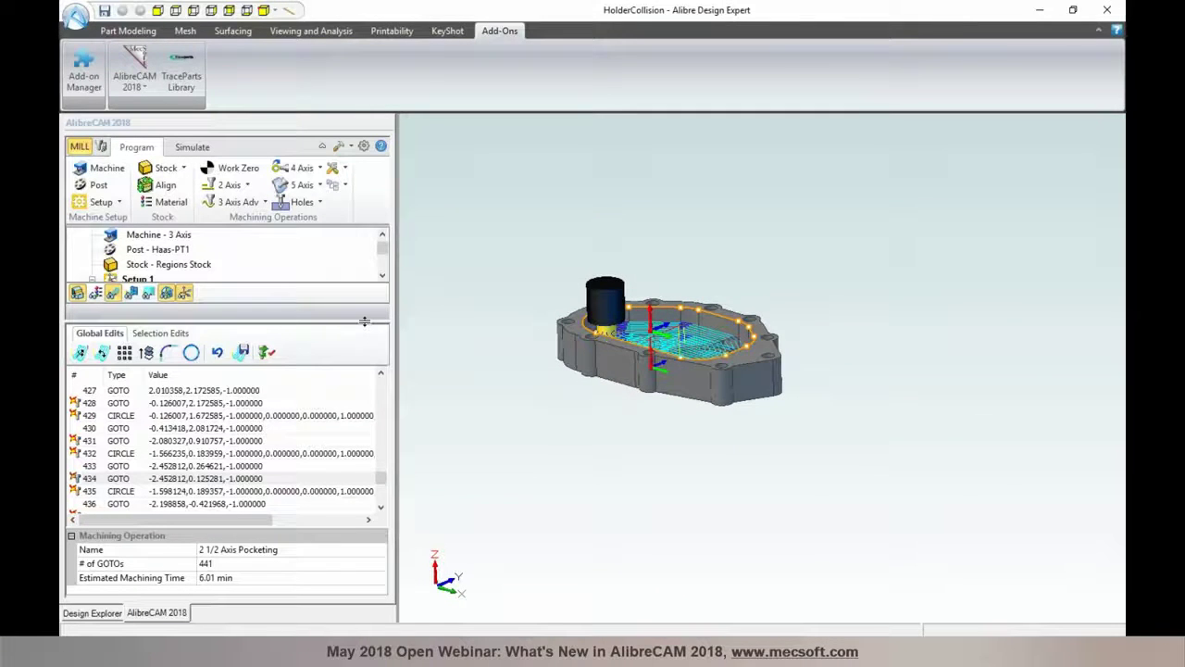
Preview the tool position again at flagged motion 434 and at flagged motion 440
left_click_drag(365, 321, 364, 326)
left_click(246, 486)
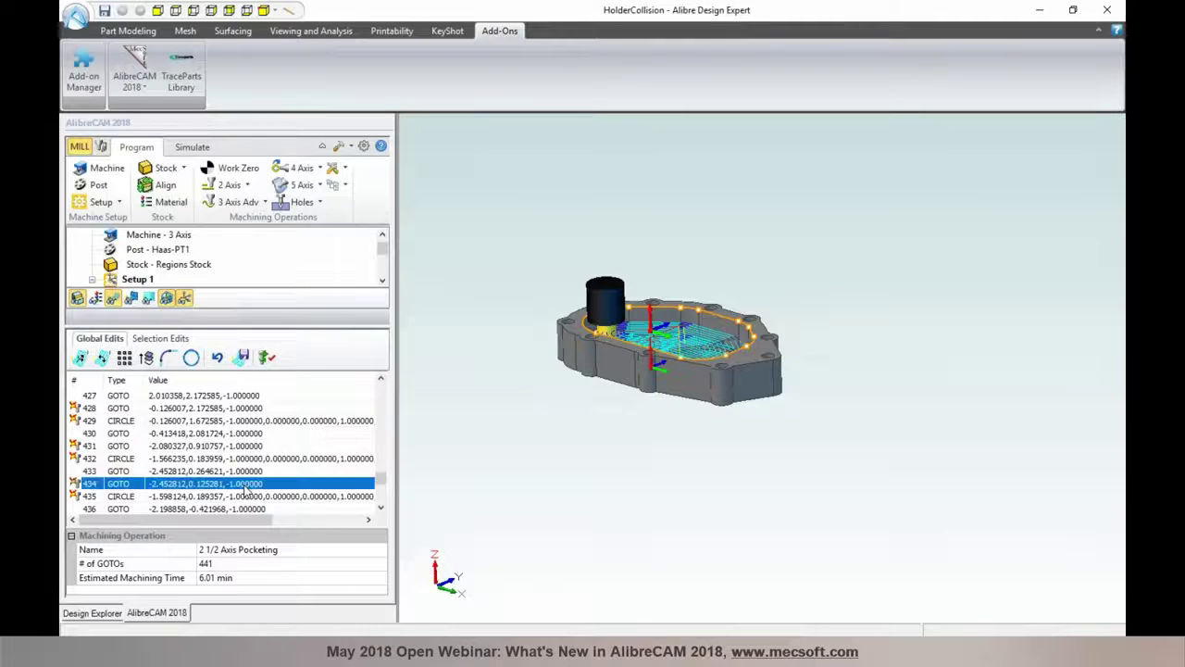
scroll(245, 491, "down", 2)
left_click(132, 483)
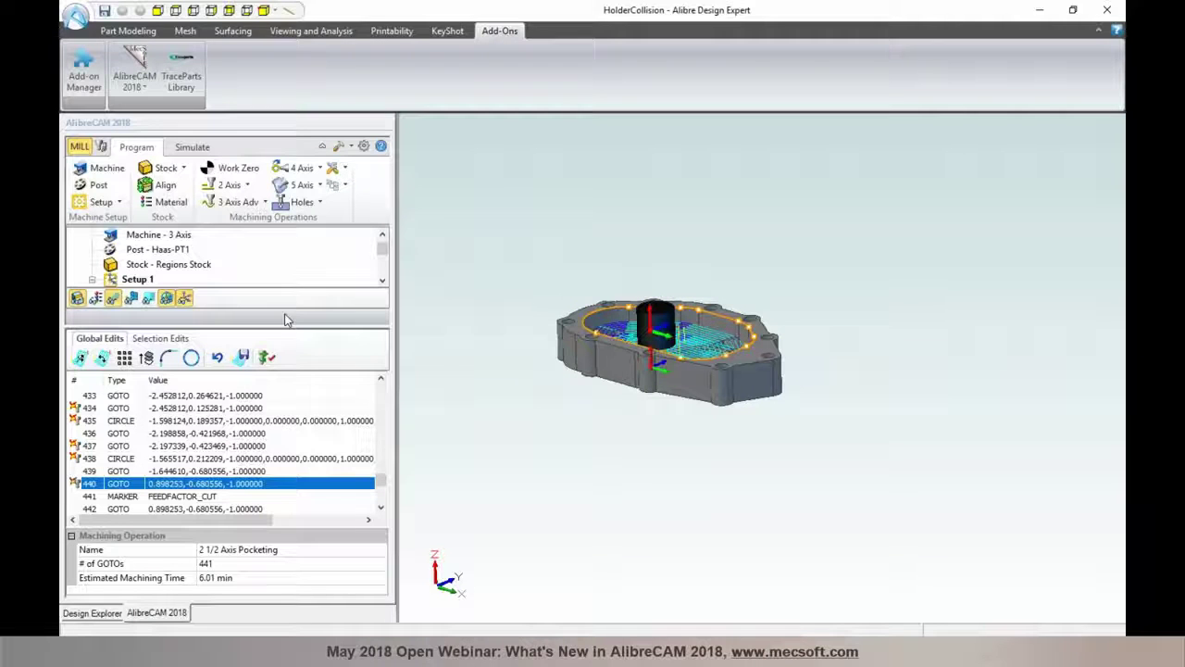
Enlarge the machining job tree and collapse the 2 1/2 Axis Pocketing operation
left_click_drag(286, 330, 281, 396)
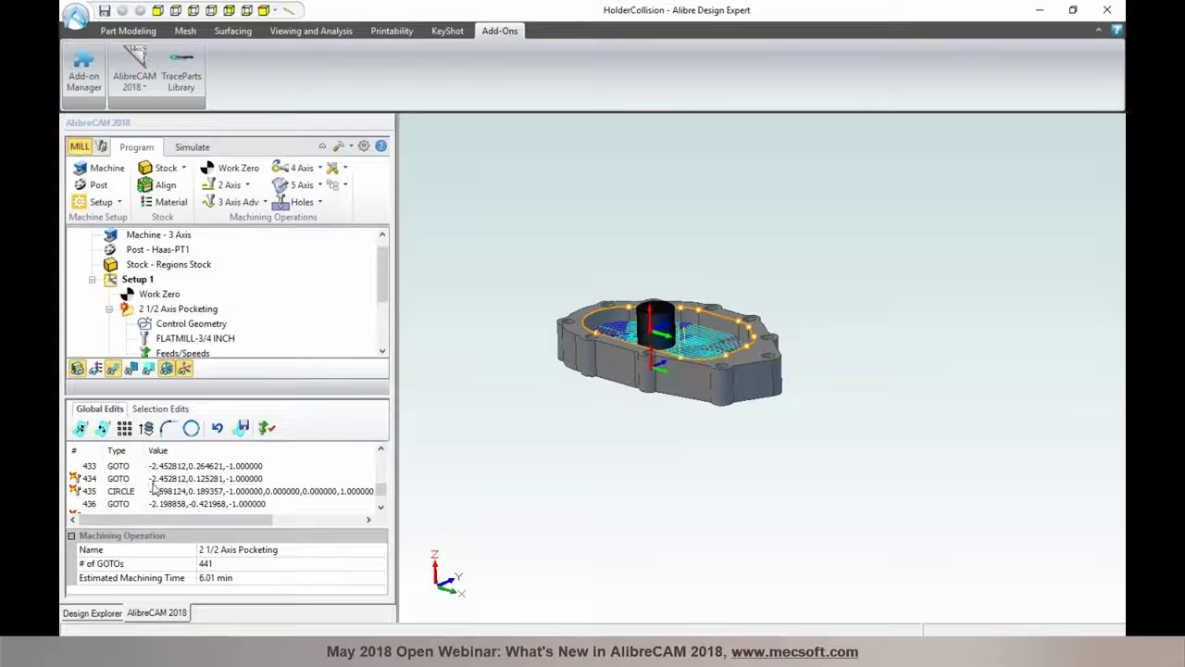
scroll(164, 496, "down", 2)
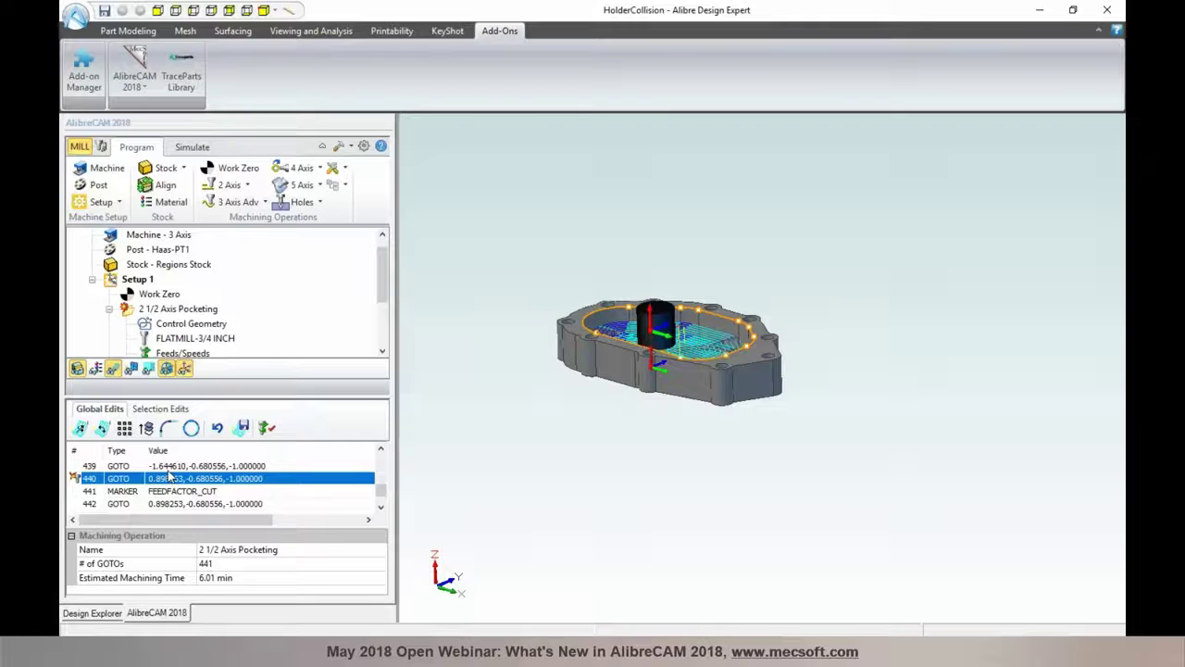
left_click(109, 310)
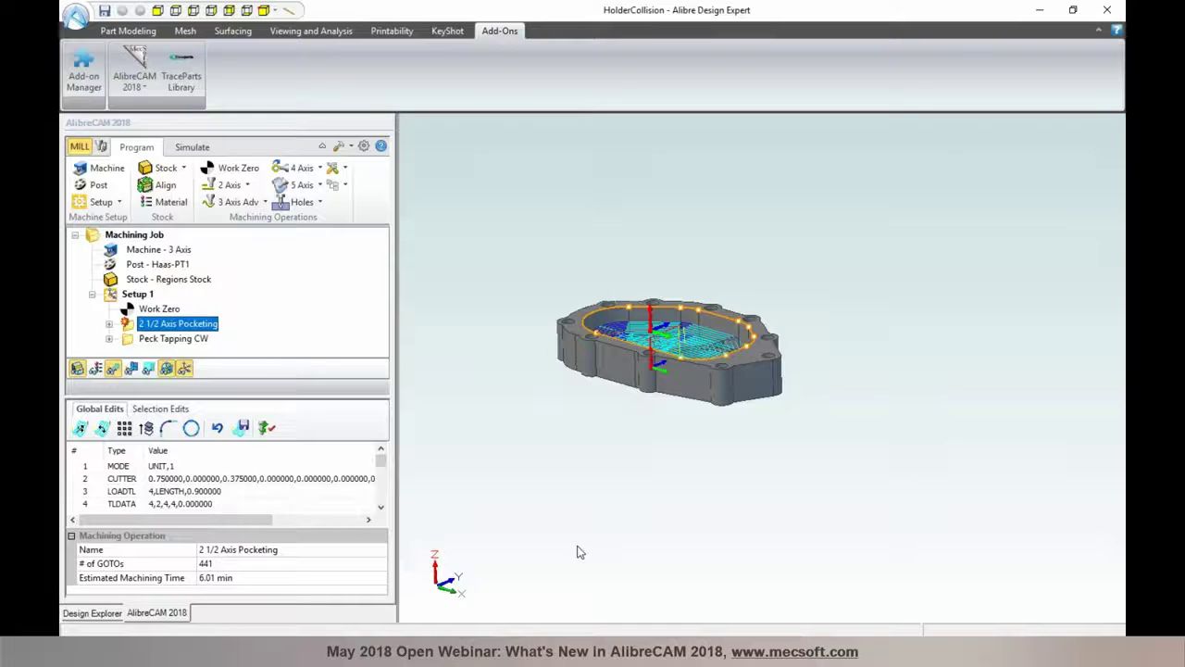
Open the recent part TurbineRotor1 and load the AlibreCAM 2018 MILL module for it
mouse_move(639, 637)
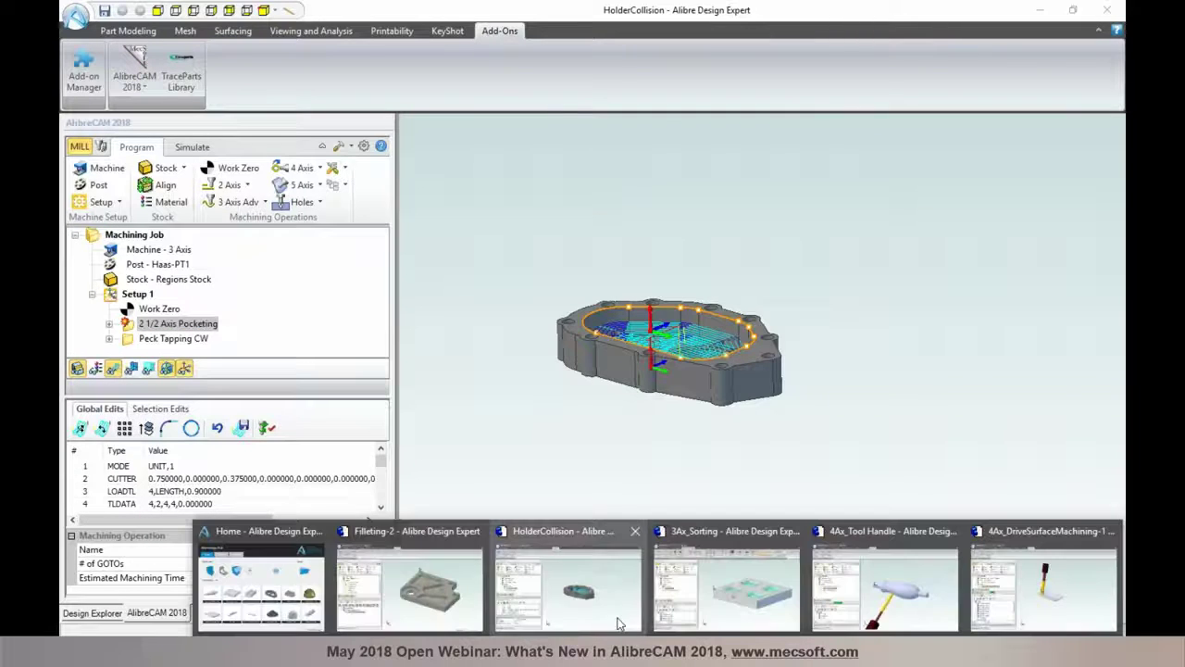
left_click(264, 555)
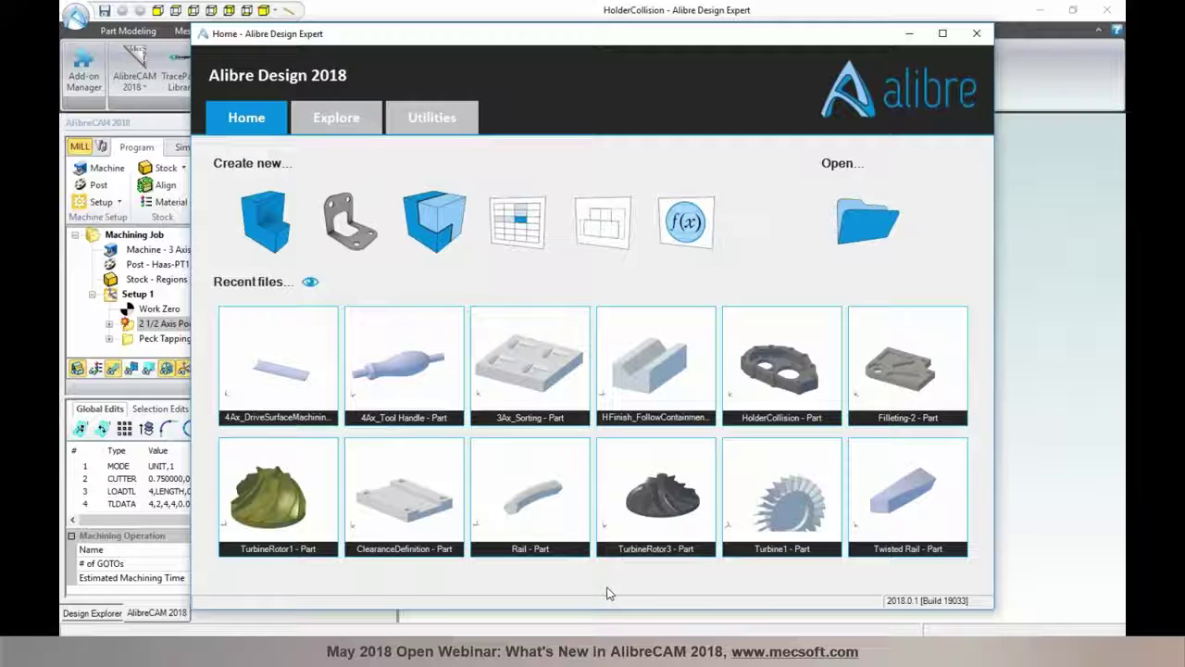
left_click(296, 499)
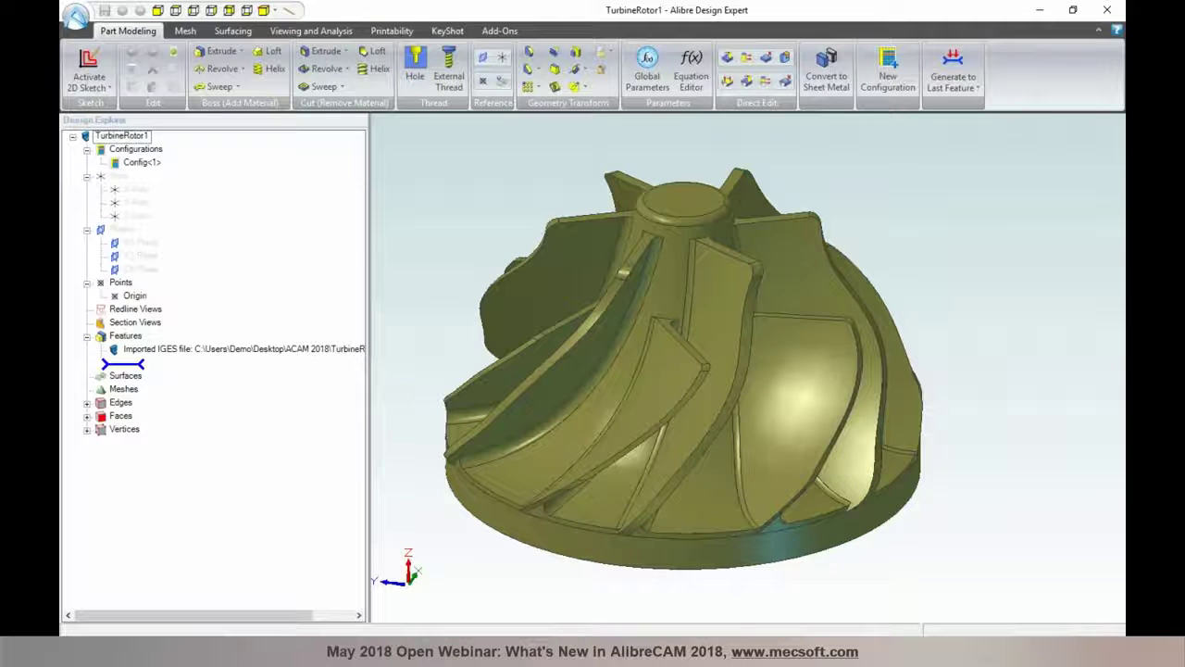
left_click(499, 31)
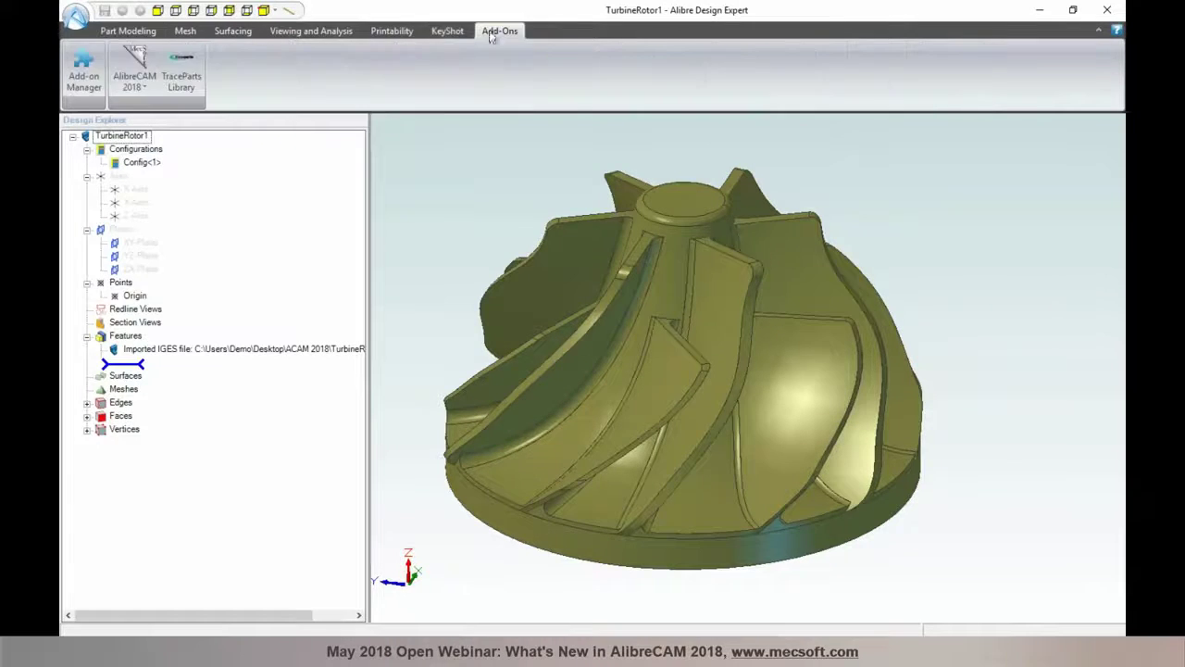
left_click(134, 82)
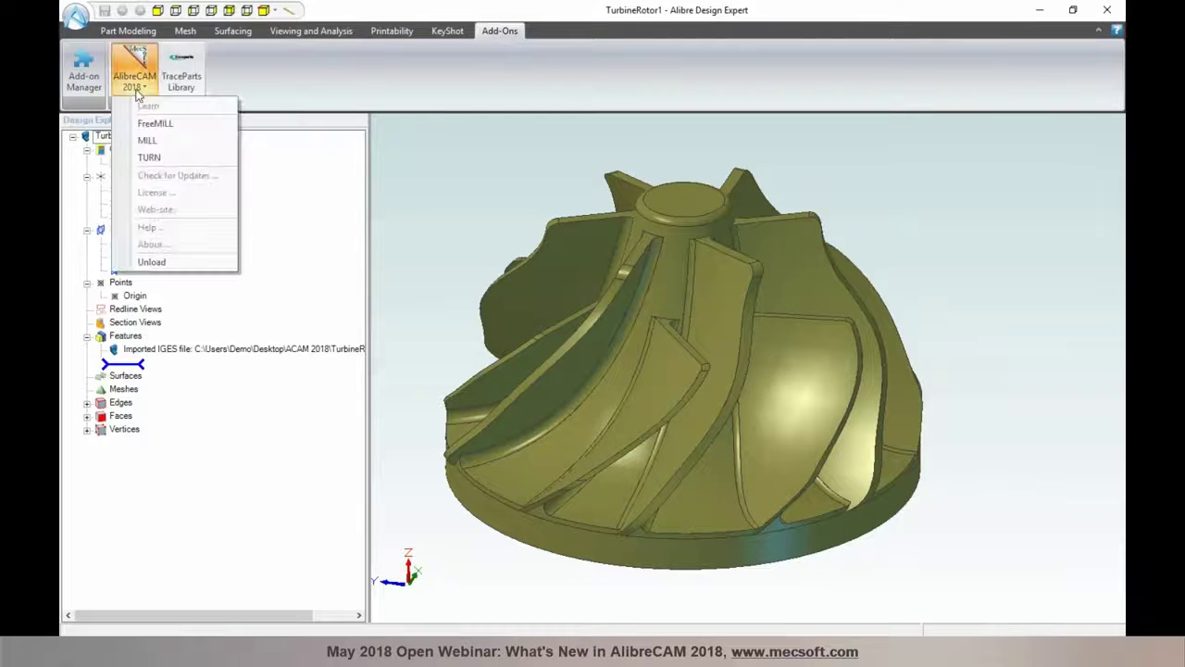
left_click(148, 141)
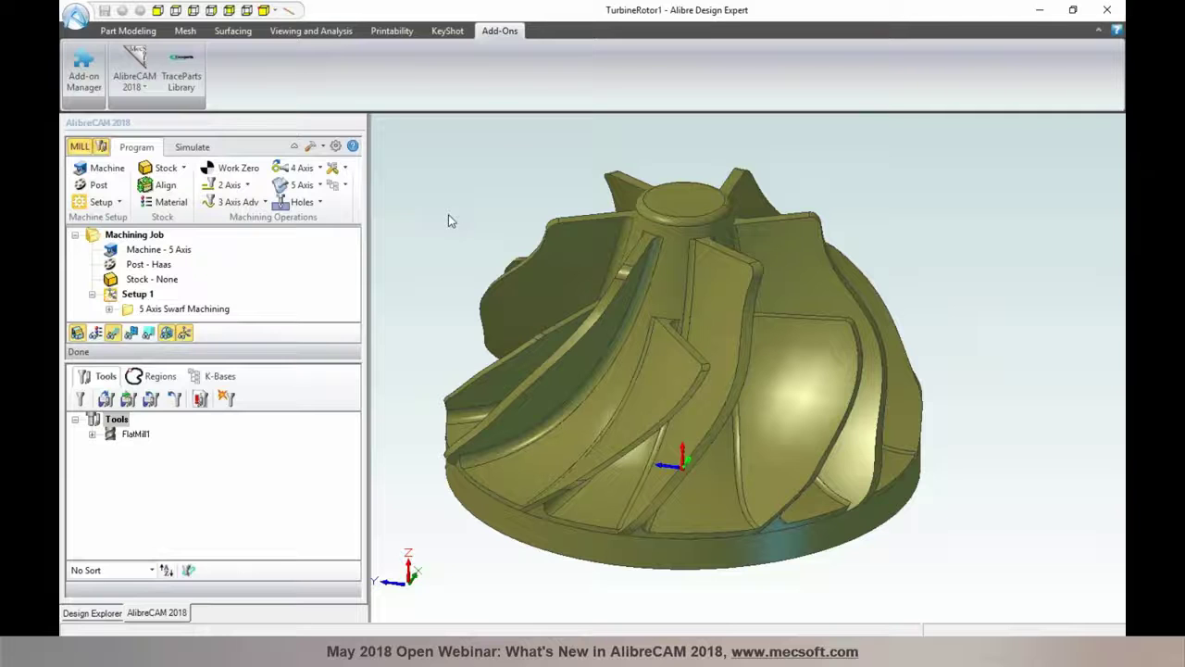
Review the available 5 Axis machining methods and take a closer look at the turbine rotor's blades
left_click(320, 186)
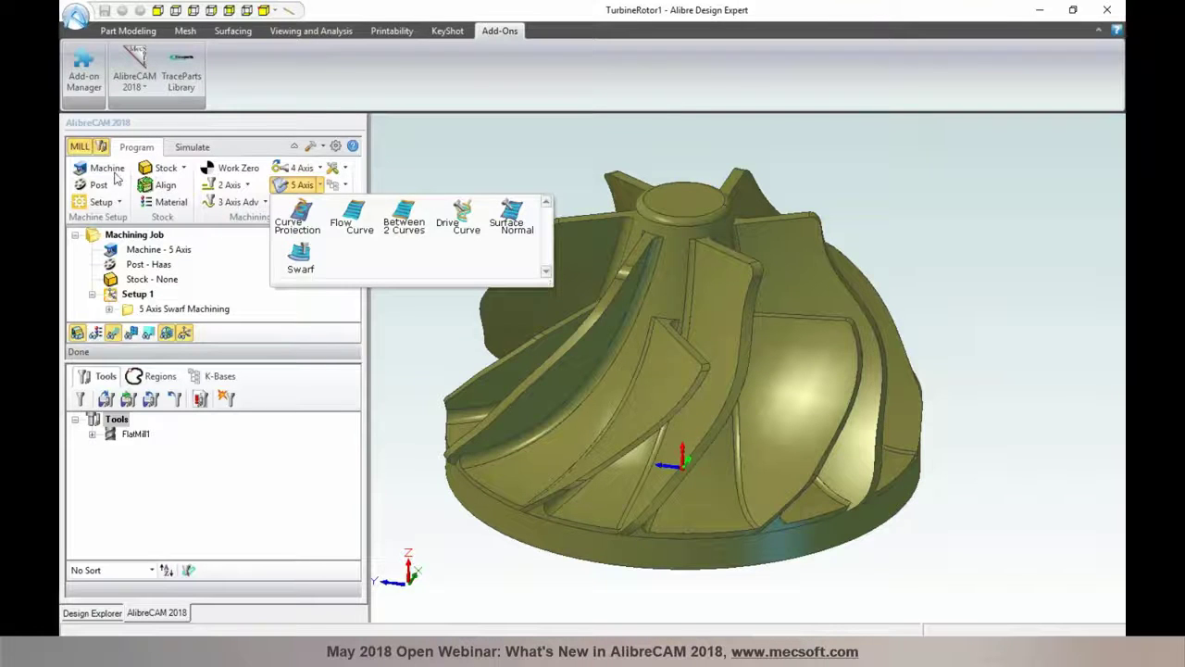
left_click(289, 313)
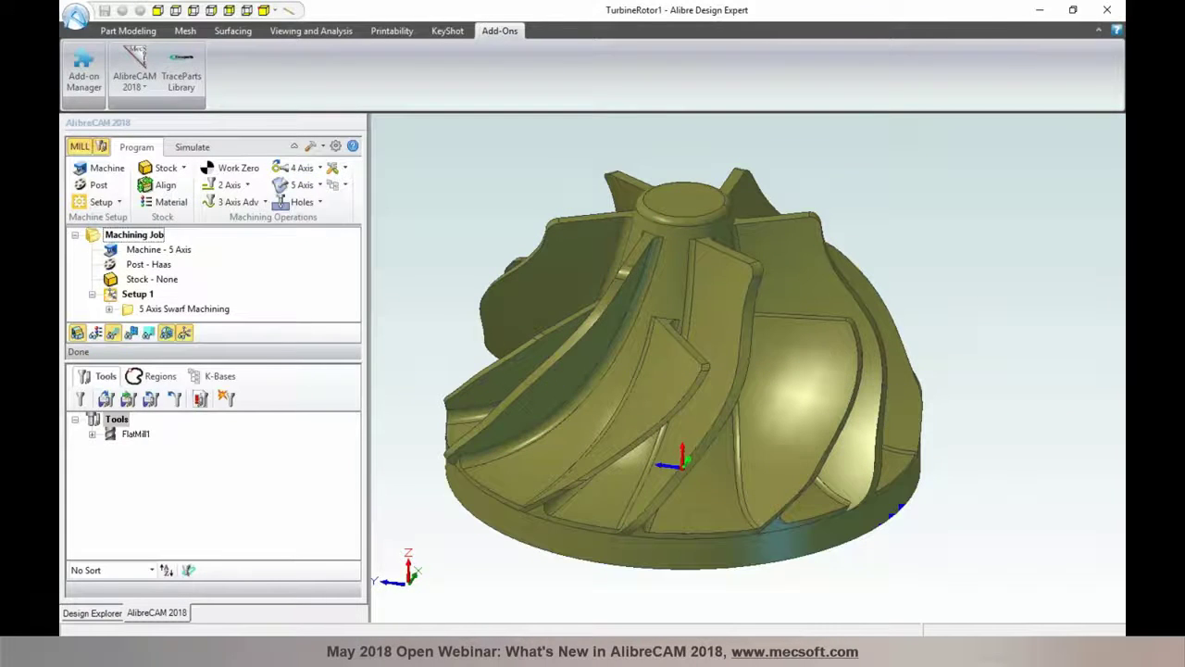
scroll(389, 422, "up", 3)
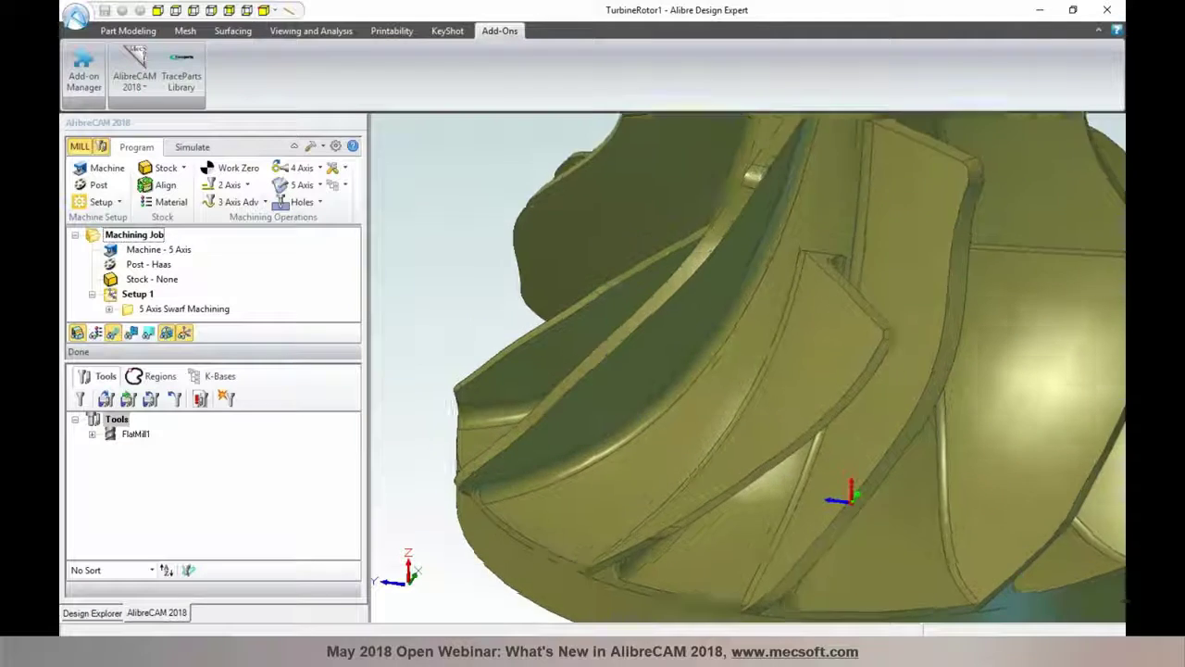
scroll(497, 391, "down", 4)
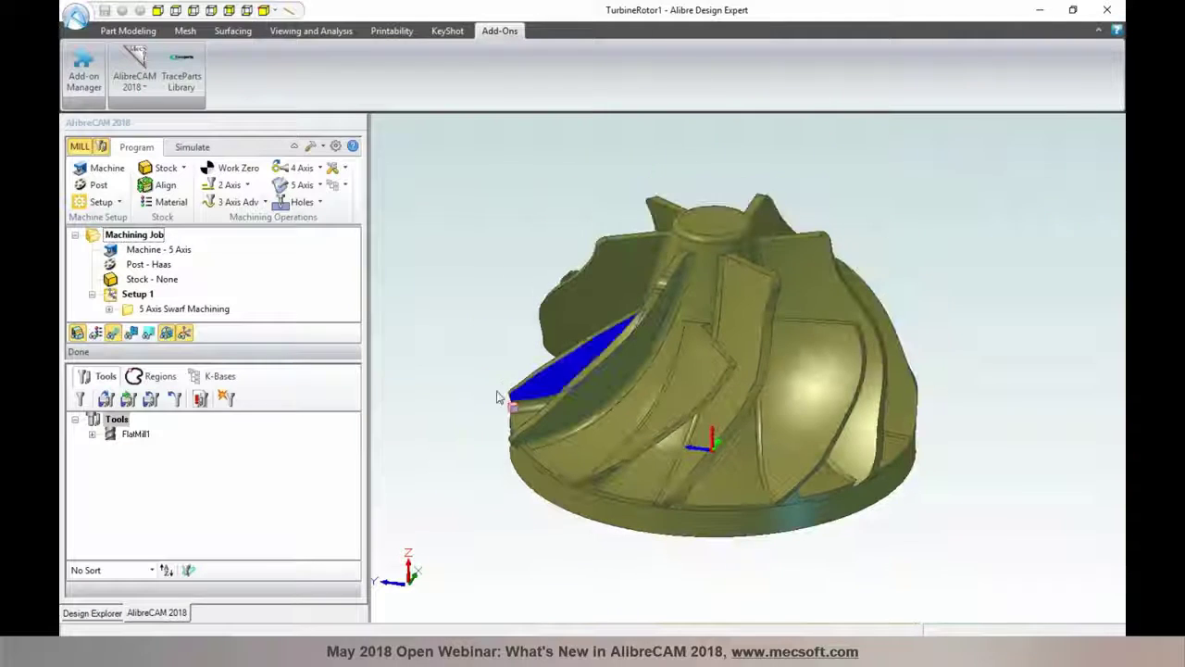
Examine the 5 Axis Swarf Machining operation's wall surface, floor curve and cut parameters, leaving the settings unchanged
double_click(139, 311)
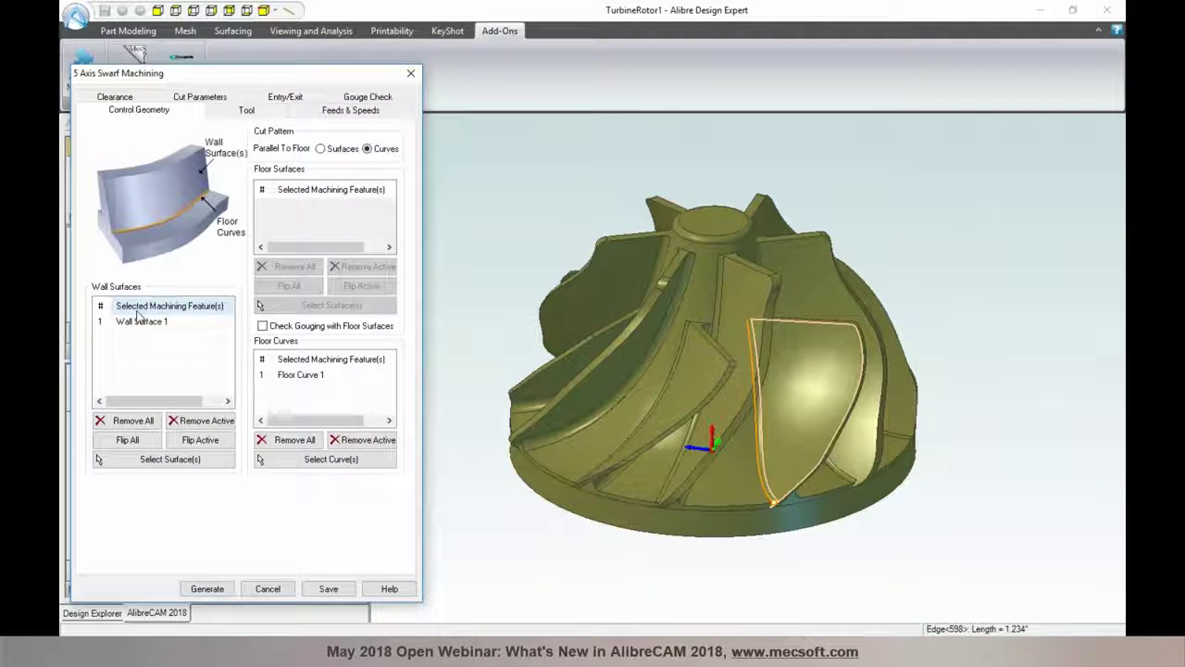
left_click(139, 320)
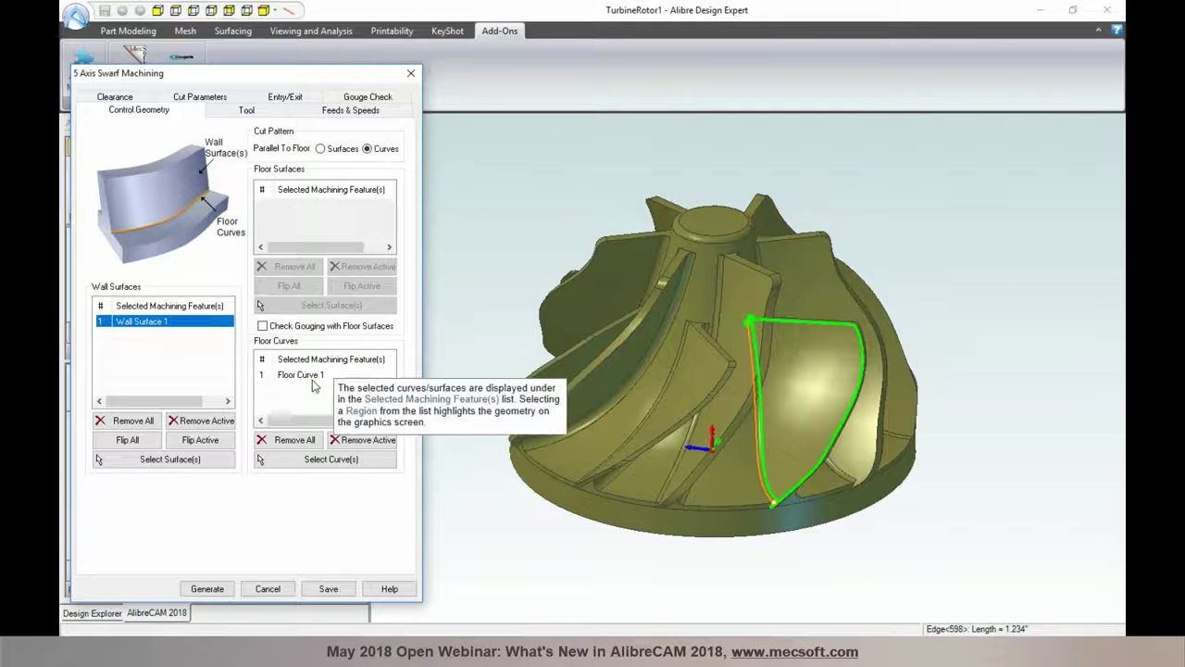
left_click(312, 378)
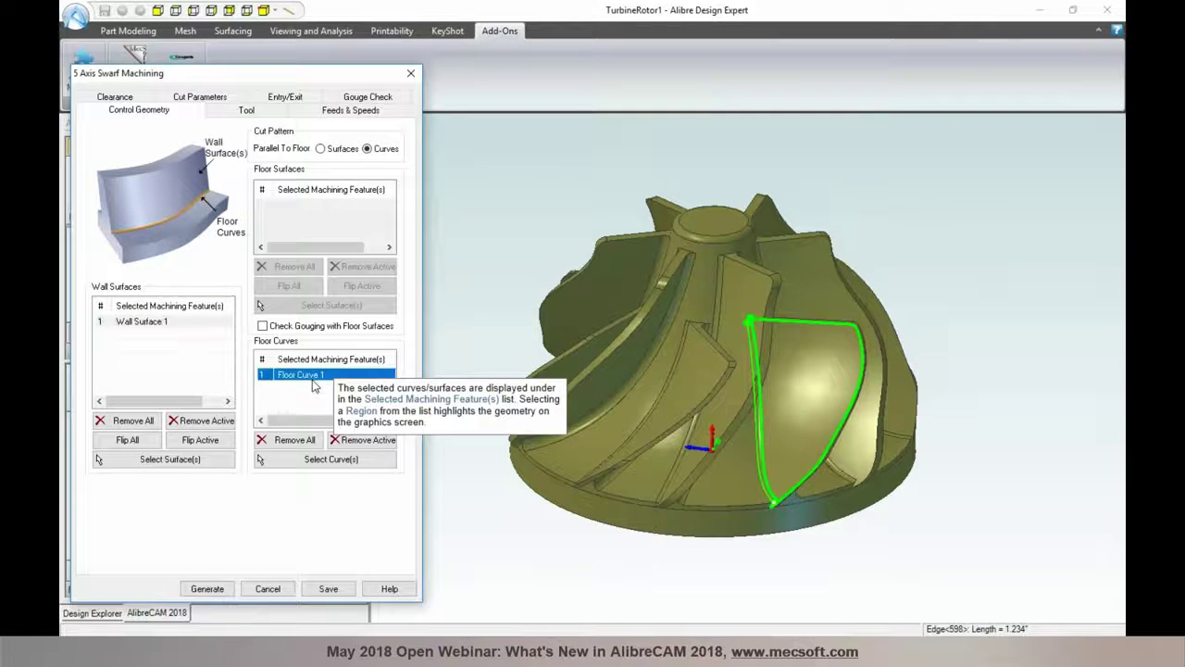
left_click(207, 99)
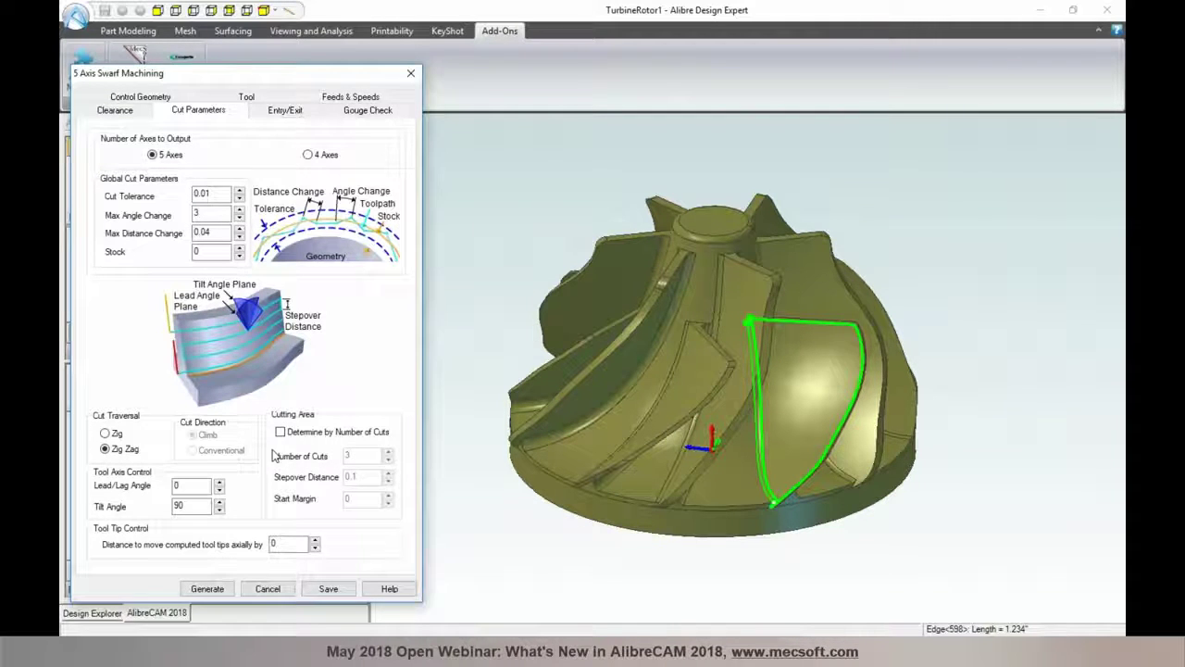
left_click(268, 589)
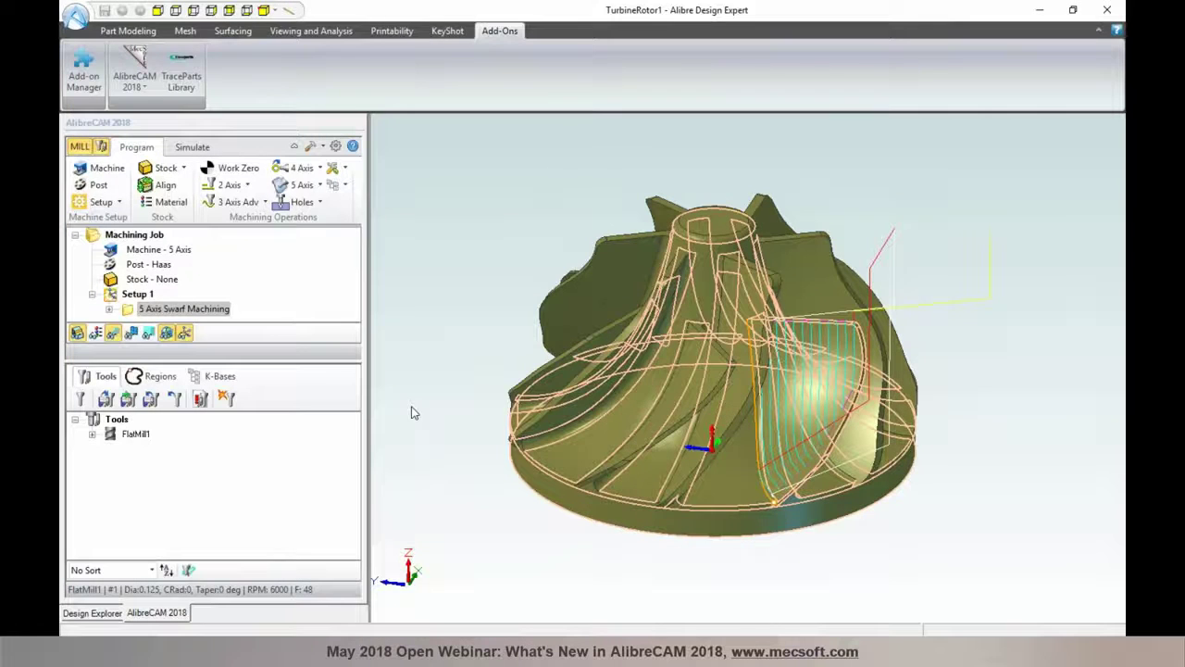
Play the 5 Axis Swarf Machining toolpath simulation on the blade at the slowest speed
left_click(192, 148)
left_click(188, 185)
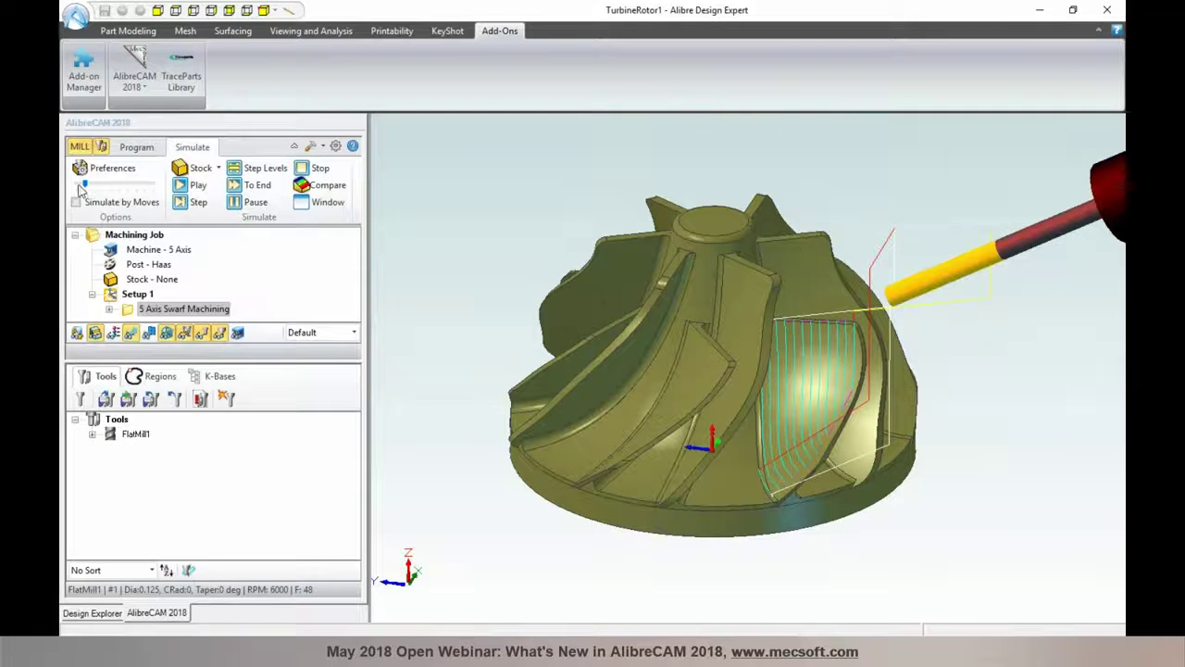
left_click_drag(82, 185, 72, 184)
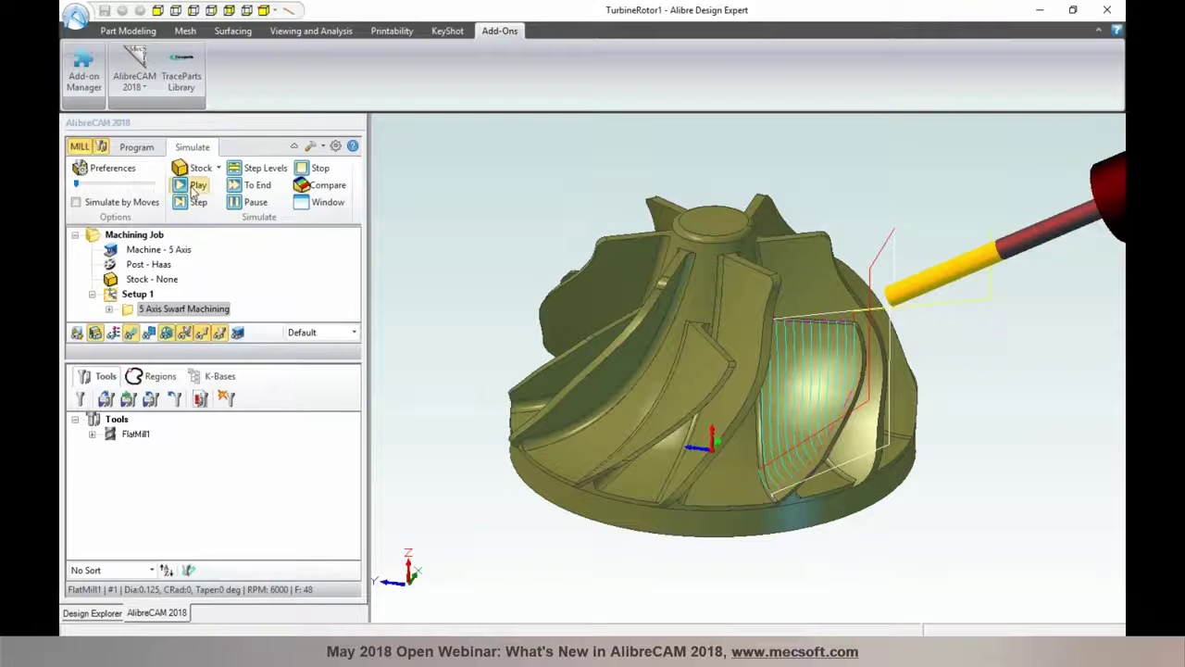
left_click(194, 188)
mouse_move(476, 171)
middle_mouse_down()
mouse_move(476, 181)
mouse_move(459, 167)
middle_mouse_up()
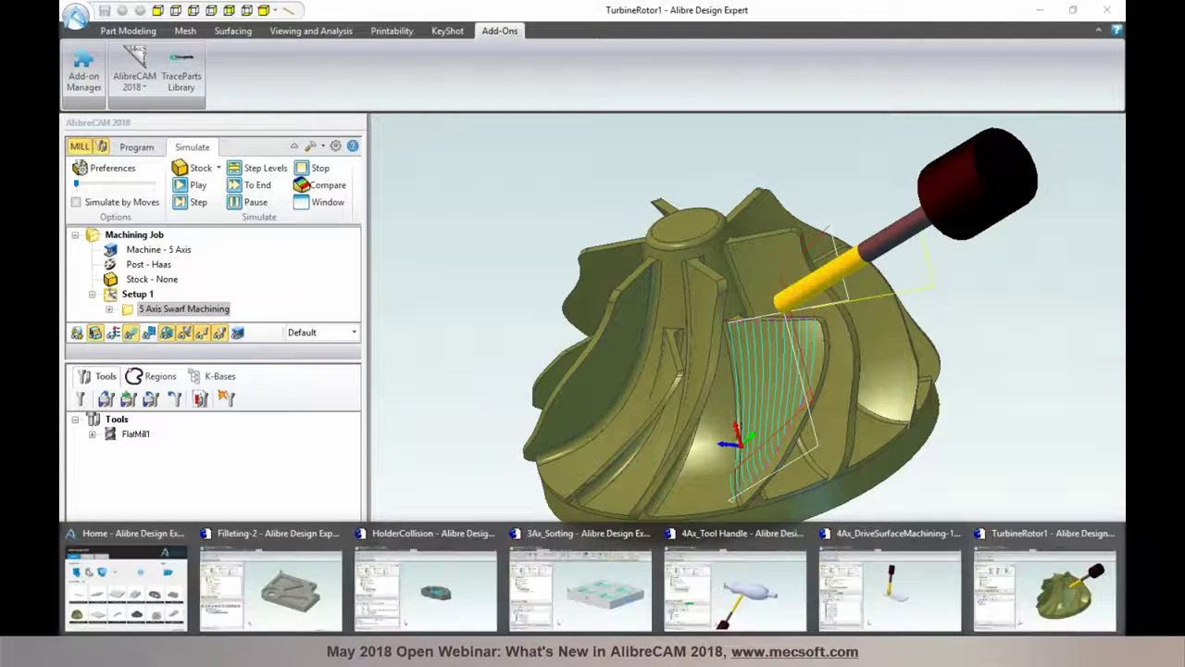
Open the recent part Rail and load the AlibreCAM 2018 MILL module for it
left_click(157, 531)
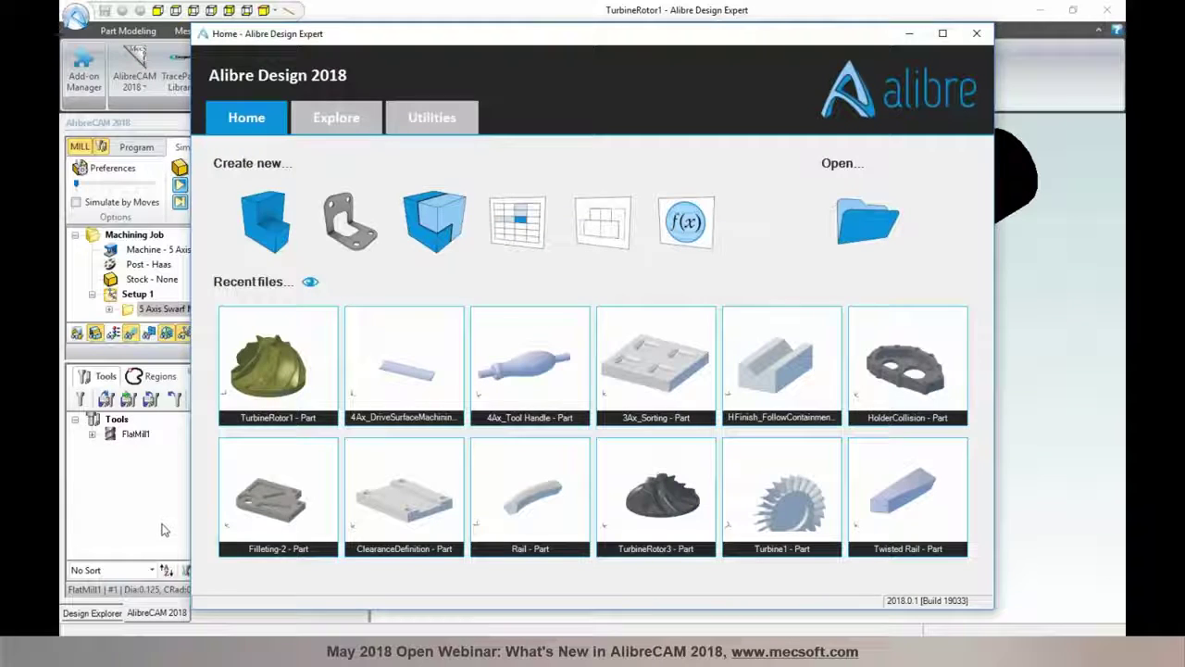
left_click(517, 502)
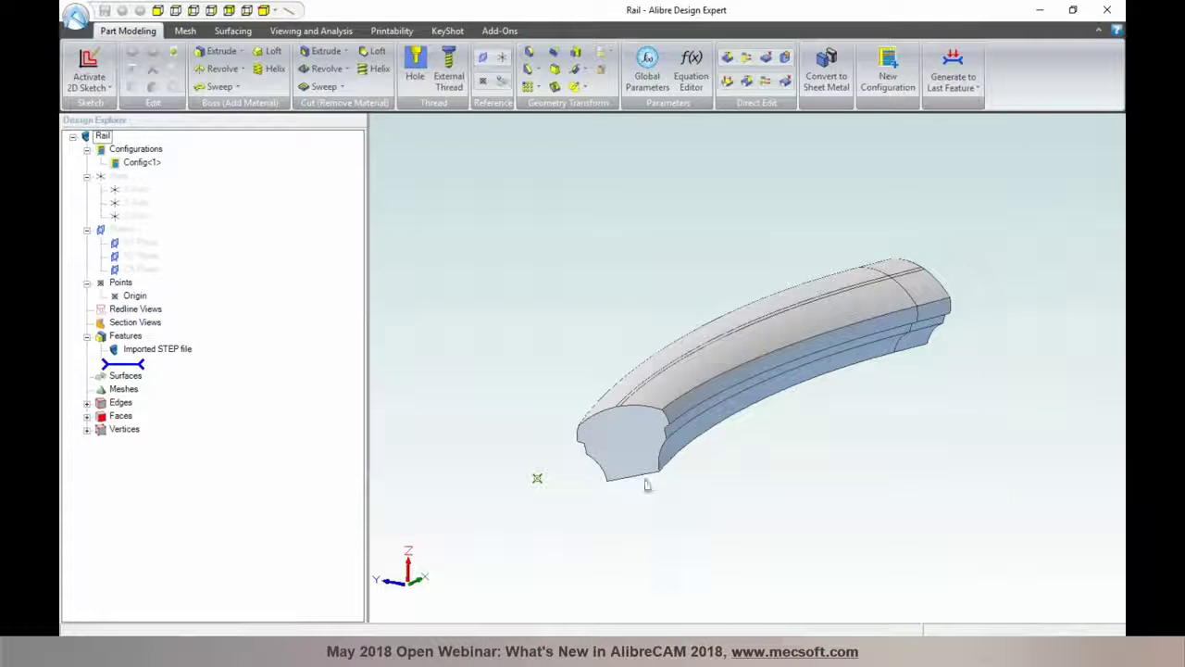
left_click(499, 31)
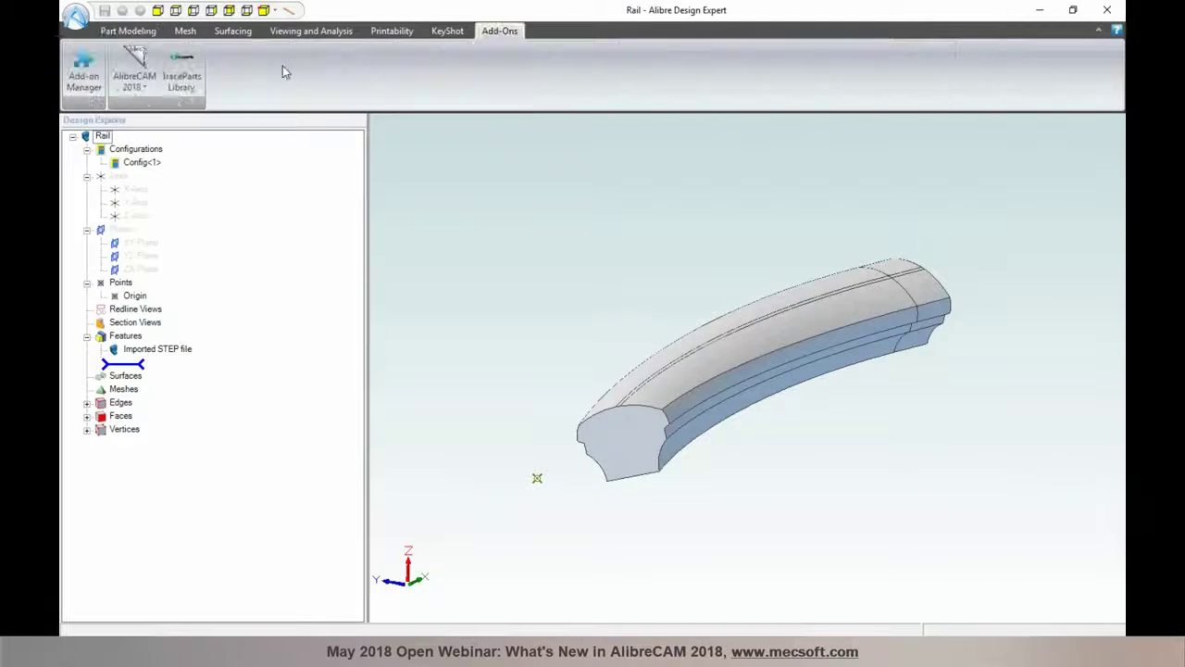
left_click(138, 92)
left_click(146, 140)
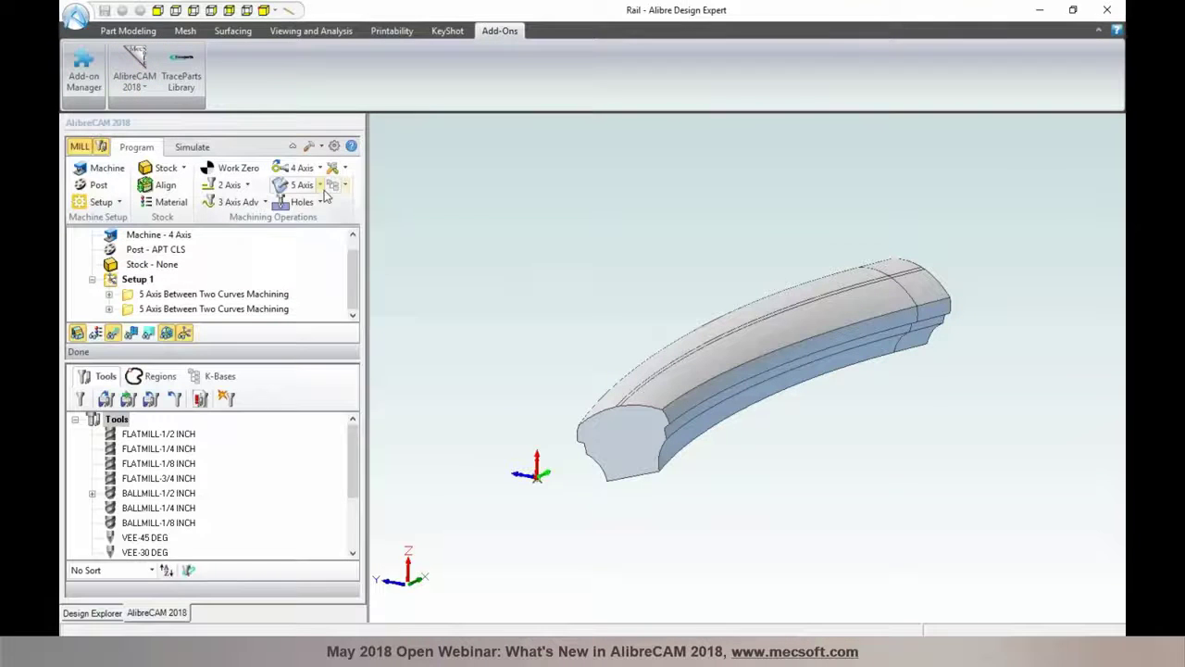
Review the tool, feeds, clearance, cut level and entry/exit settings of a new 5 Axis Between Two Curves Machining operation without saving it
left_click(321, 185)
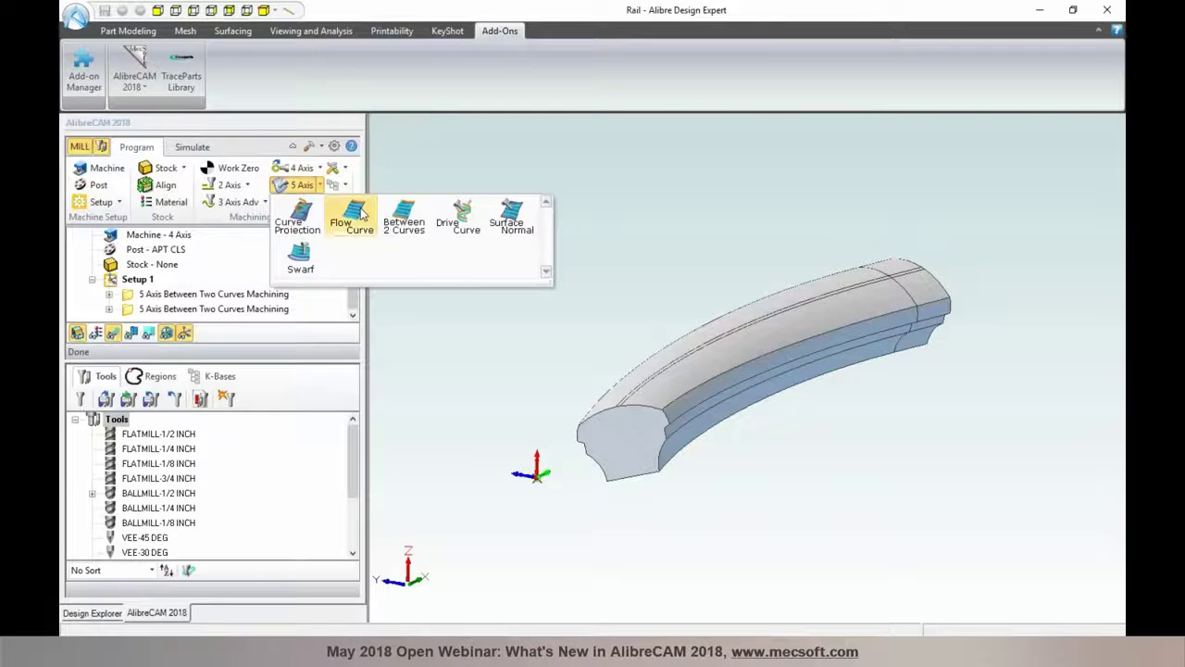
left_click(412, 232)
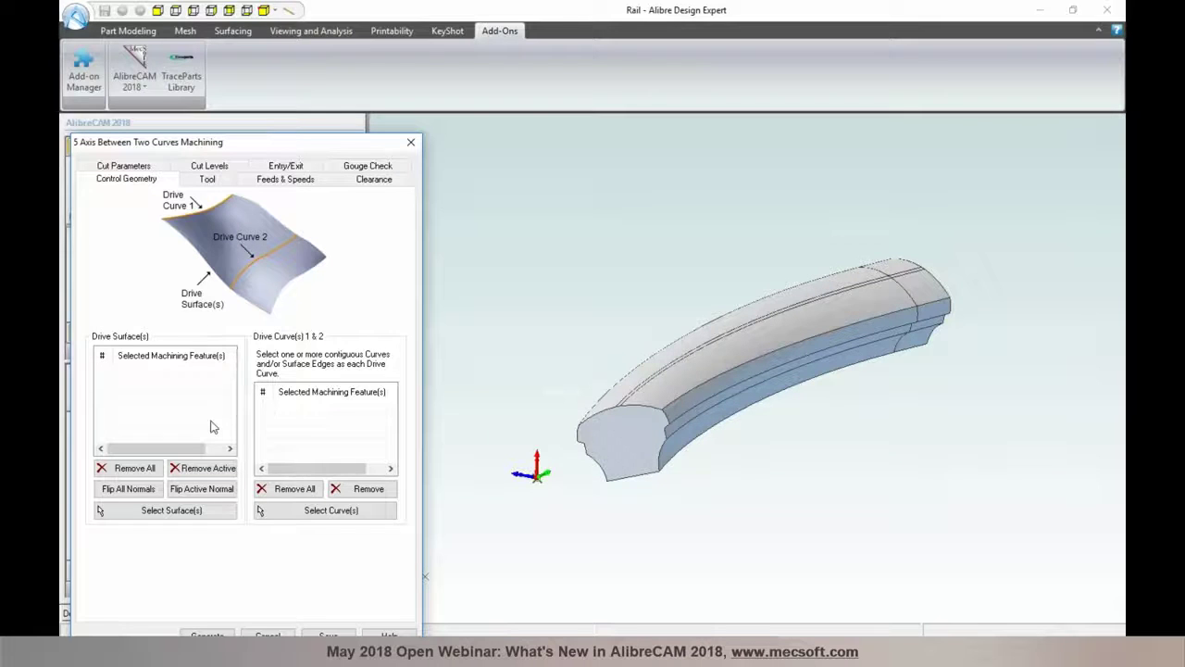
left_click(204, 181)
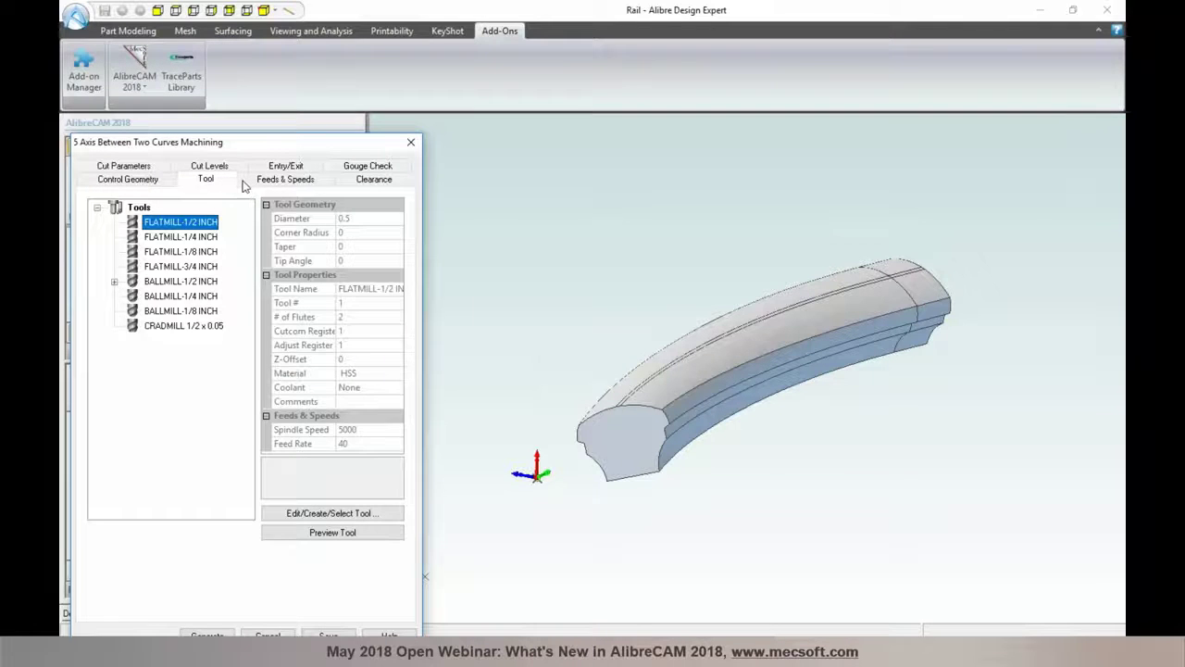
left_click(178, 184)
left_click(209, 183)
left_click(264, 182)
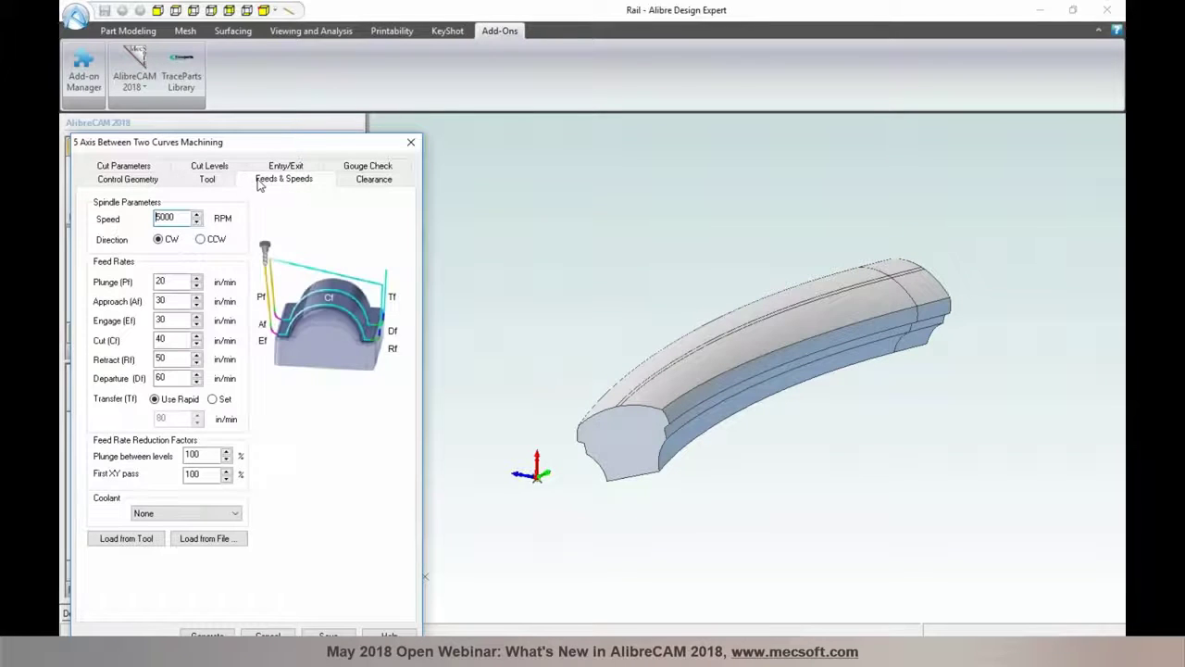
left_click(353, 182)
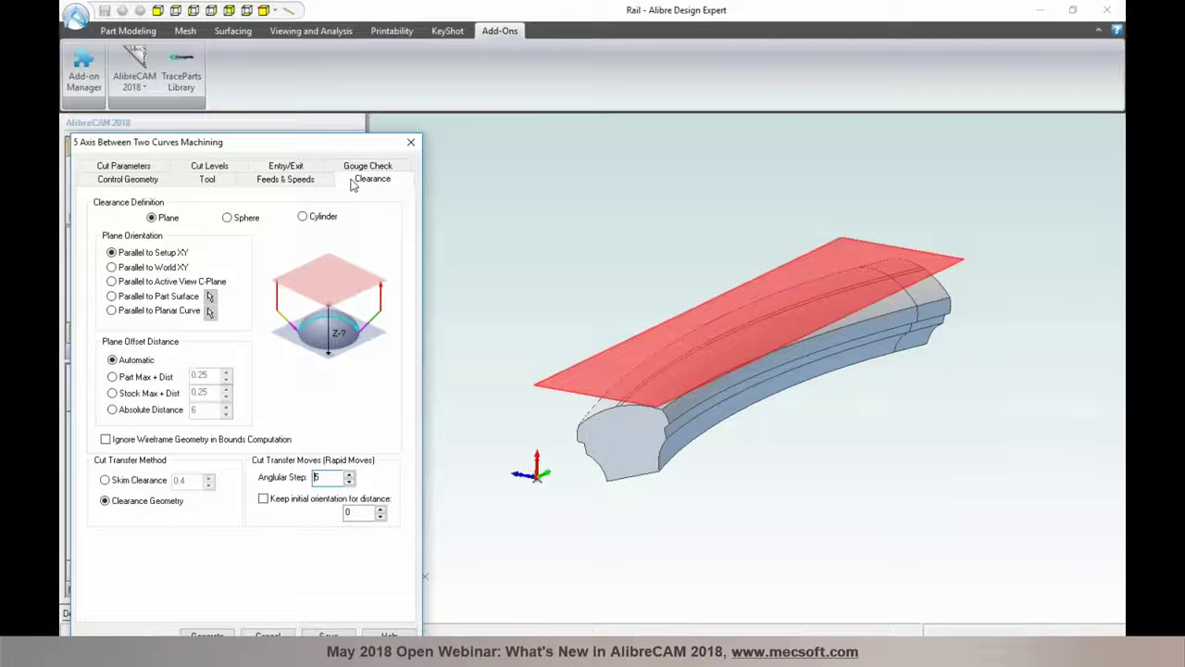
left_click(144, 167)
left_click(212, 182)
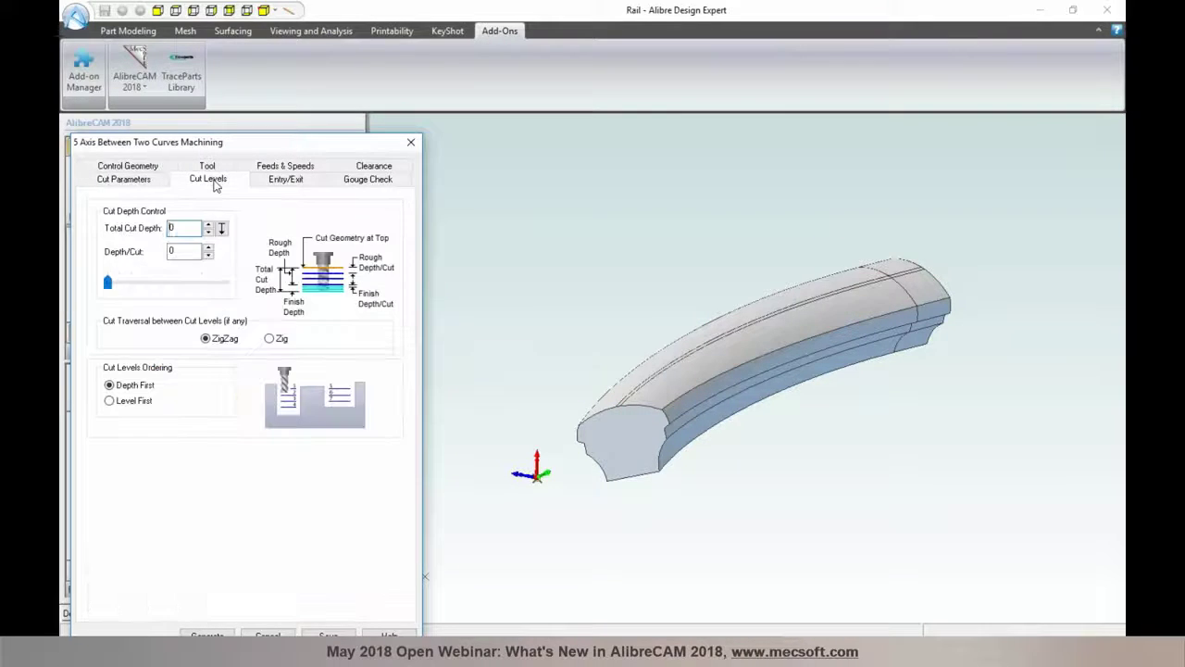
left_click(268, 184)
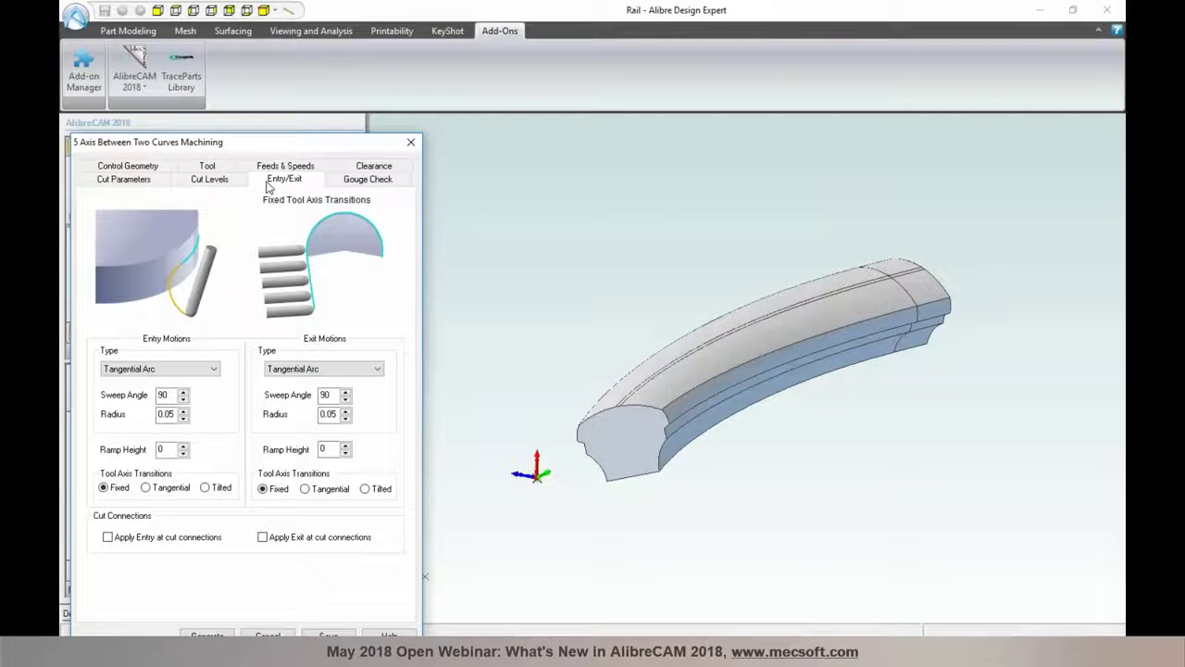
left_click(413, 144)
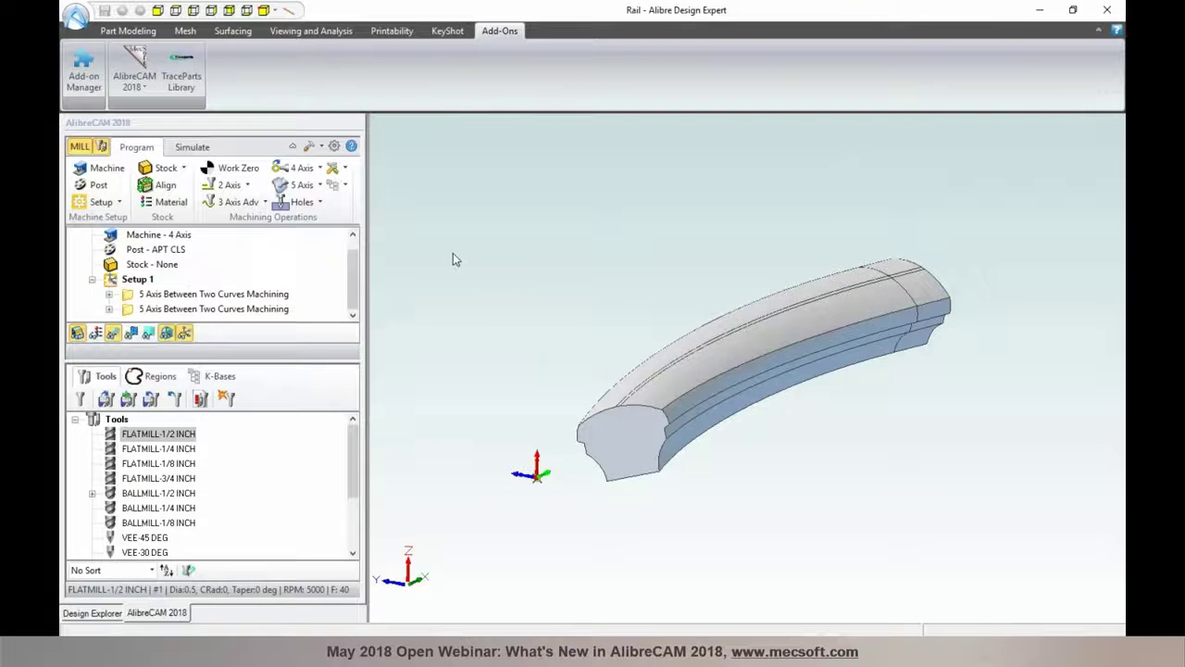
Examine the drive surfaces and drive curves assigned to the second 5 Axis Between Two Curves Machining operation
left_click(243, 308)
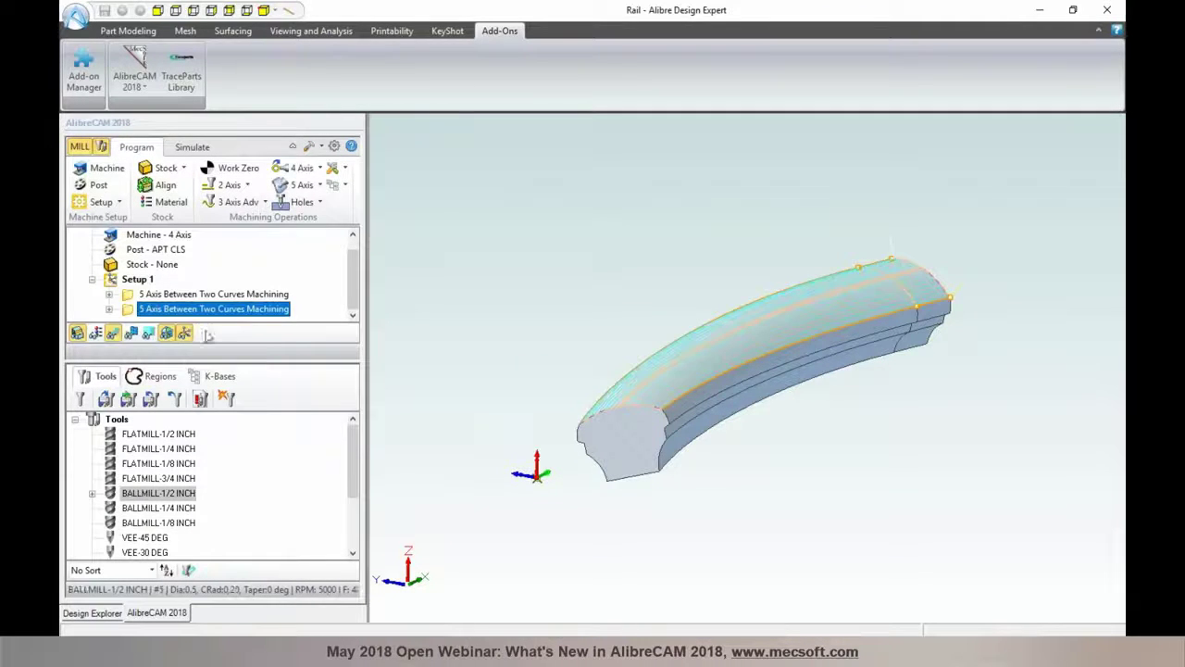
double_click(136, 311)
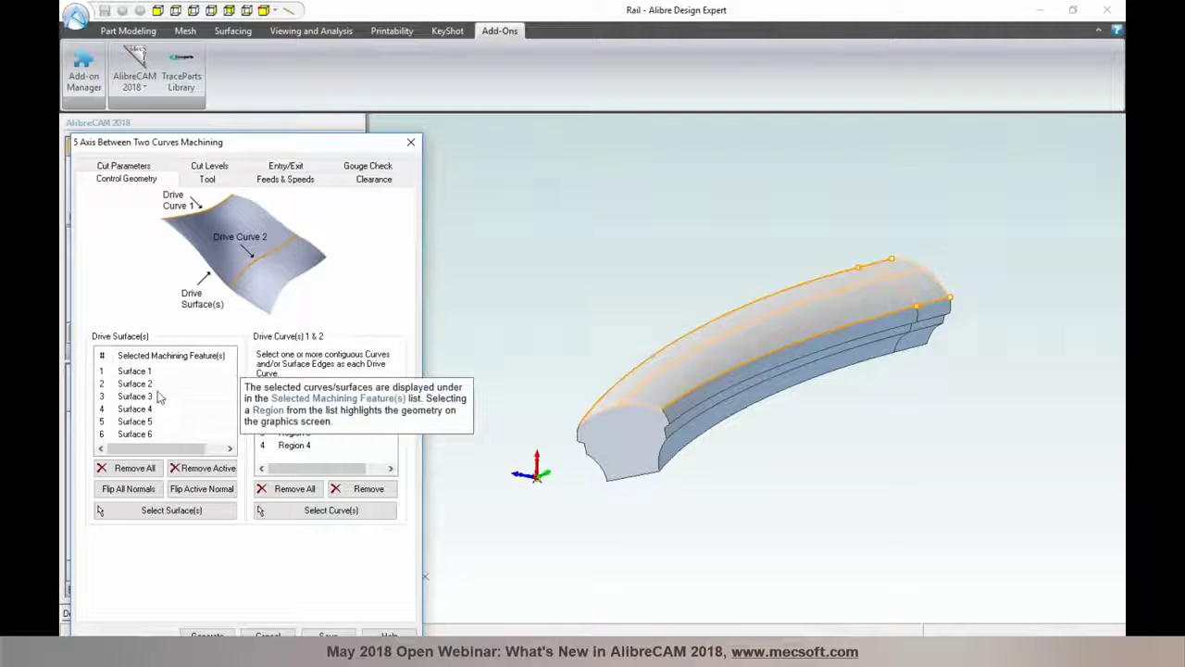
left_click(149, 383)
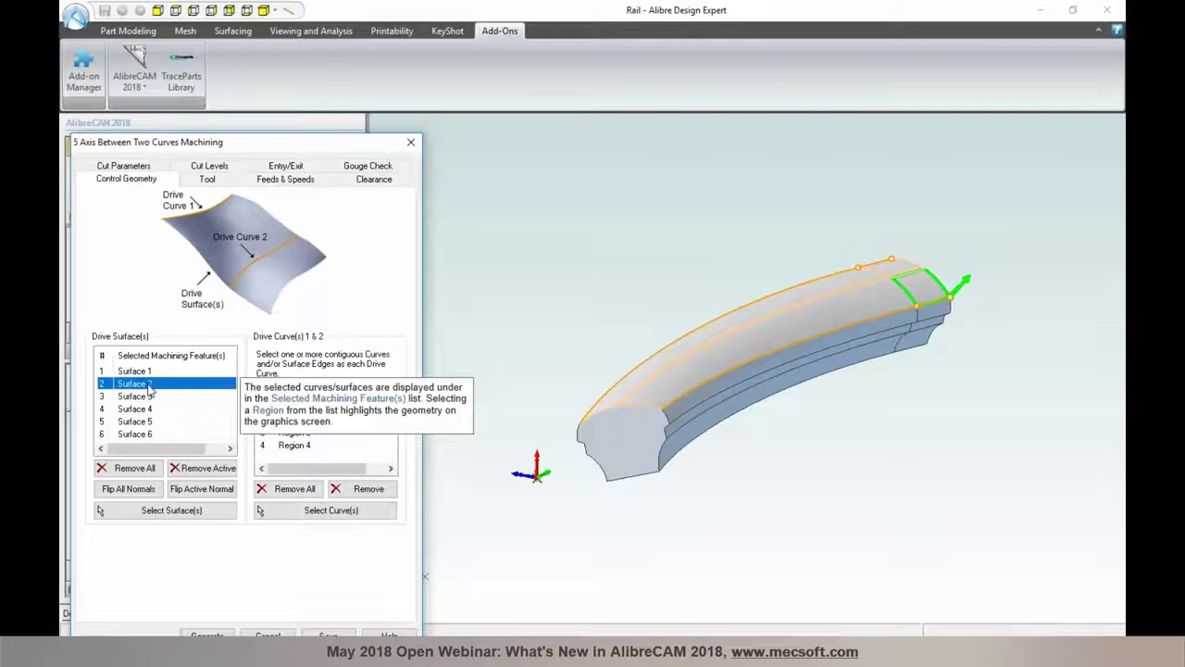
left_click(148, 396)
left_click(148, 409)
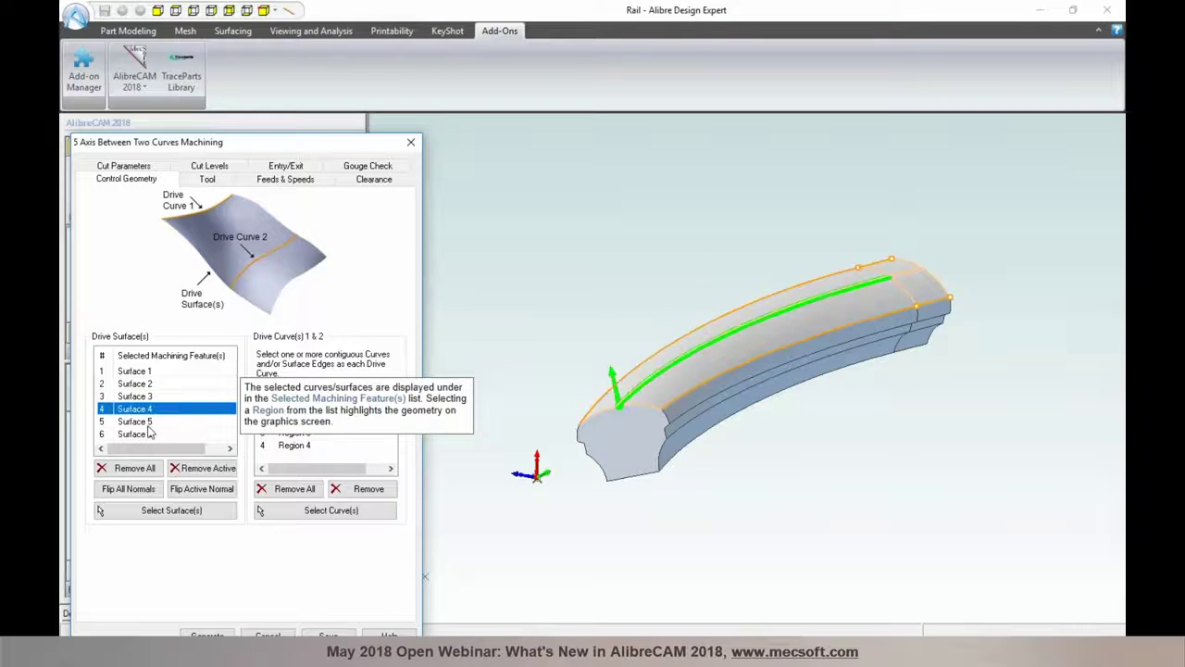
left_click(148, 422)
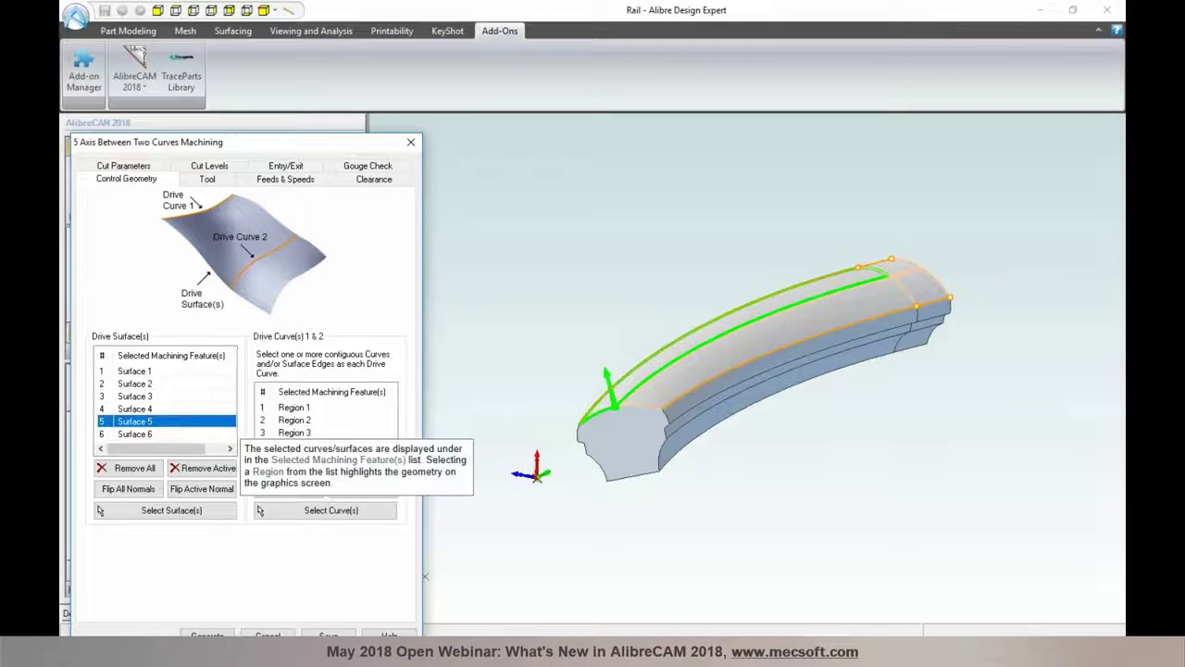
left_click(294, 407)
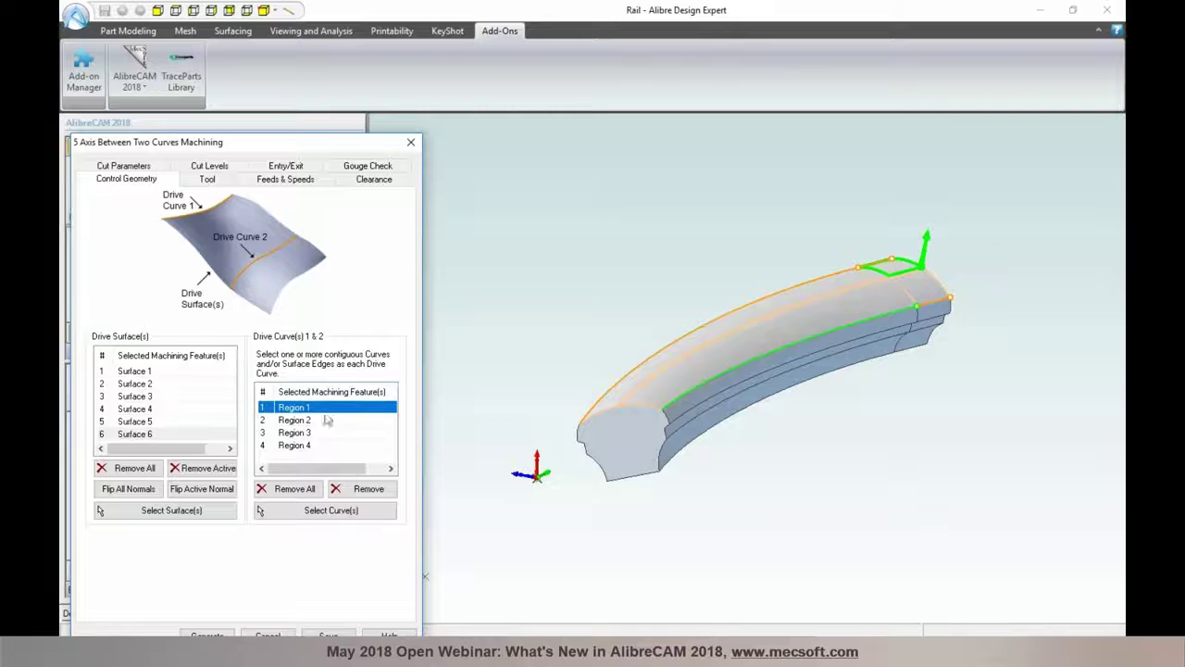
Try the 5 Axes output option in the second operation's cut parameters and close the operation without saving
left_click(125, 167)
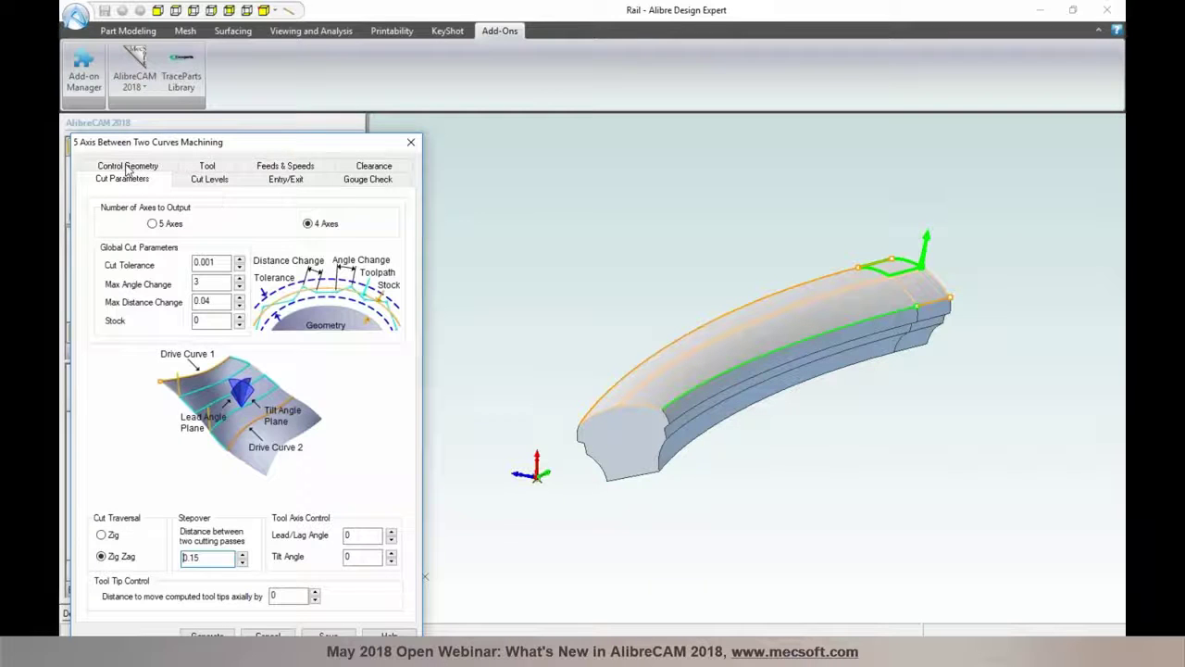
left_click(153, 225)
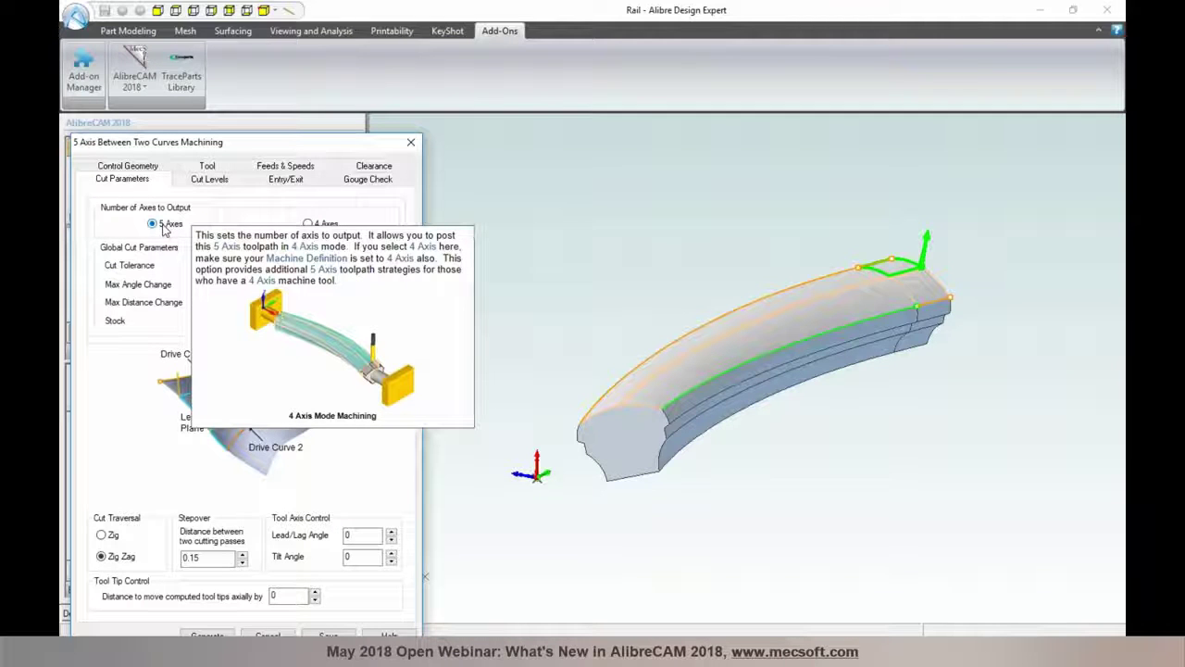
left_click(410, 142)
Simulate the first 5 Axis Between Two Curves Machining operation on the rail and adjust the simulation speed
left_click(262, 294)
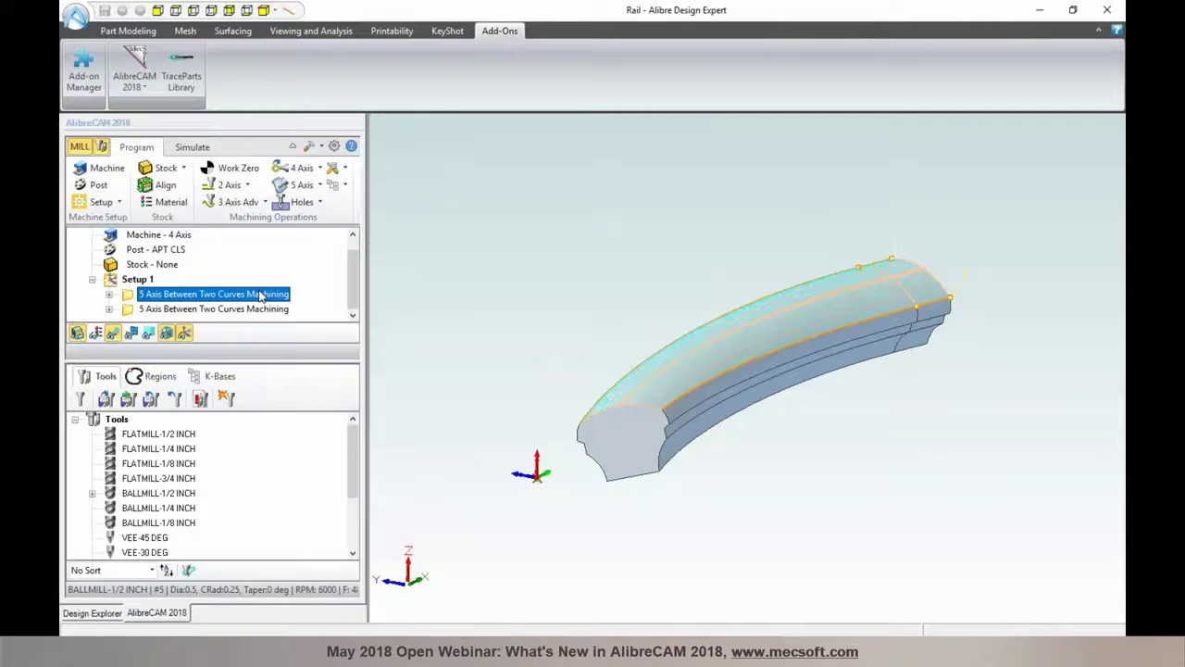
right_click(262, 295)
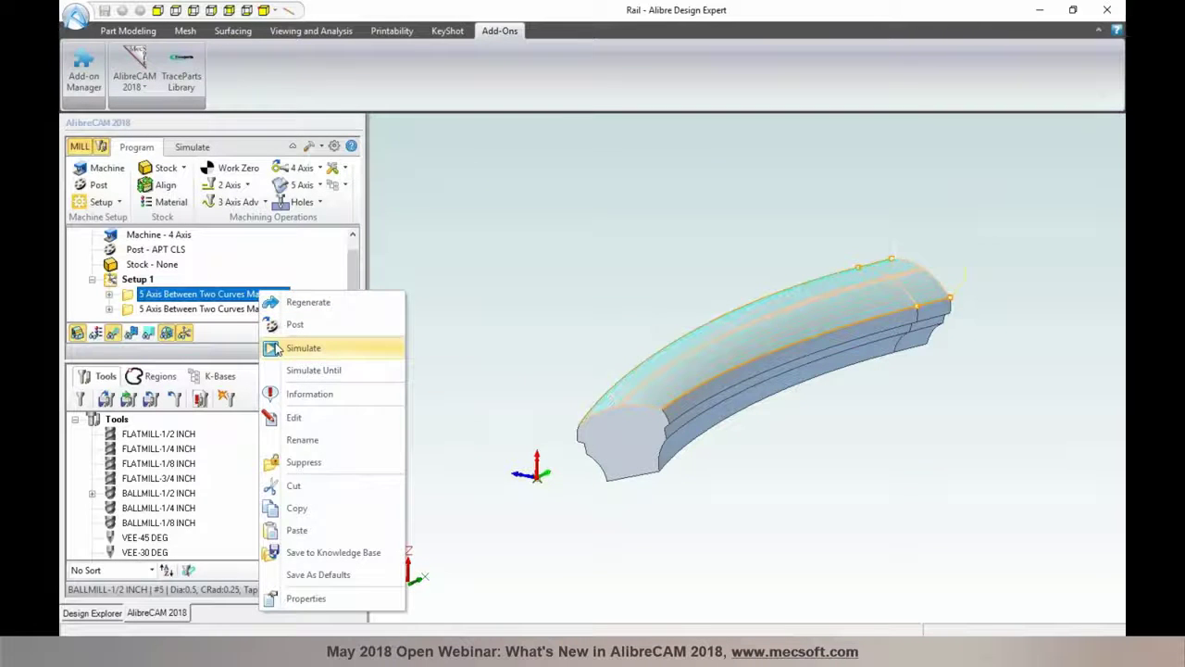
left_click(276, 348)
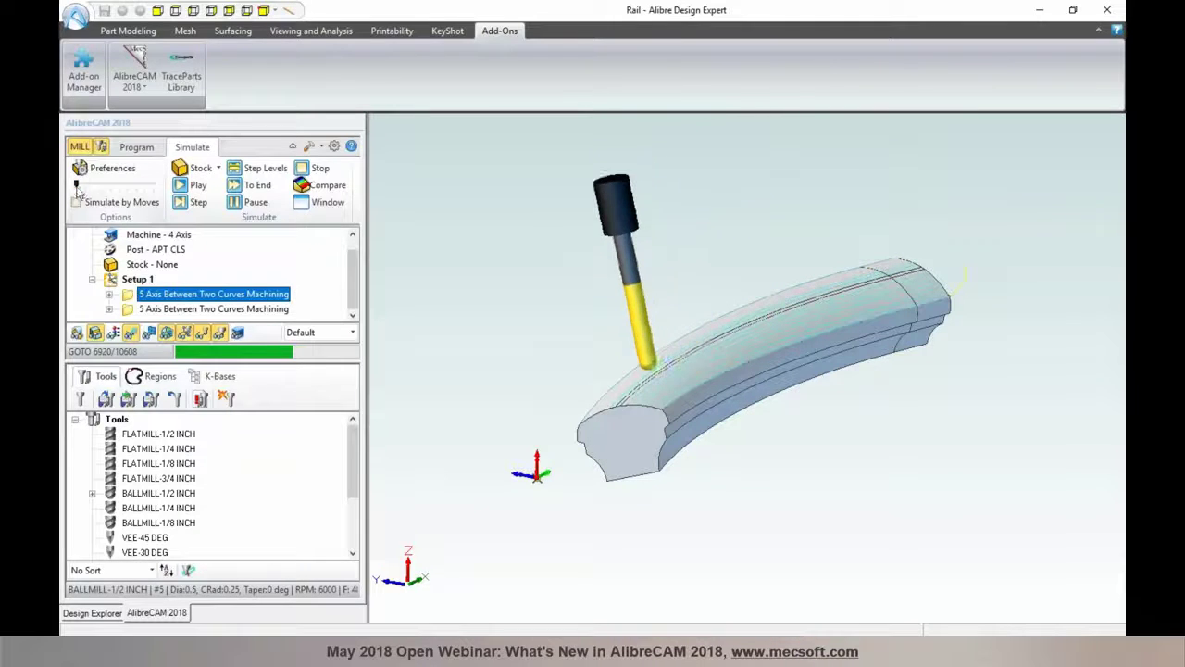
left_click_drag(77, 184, 101, 184)
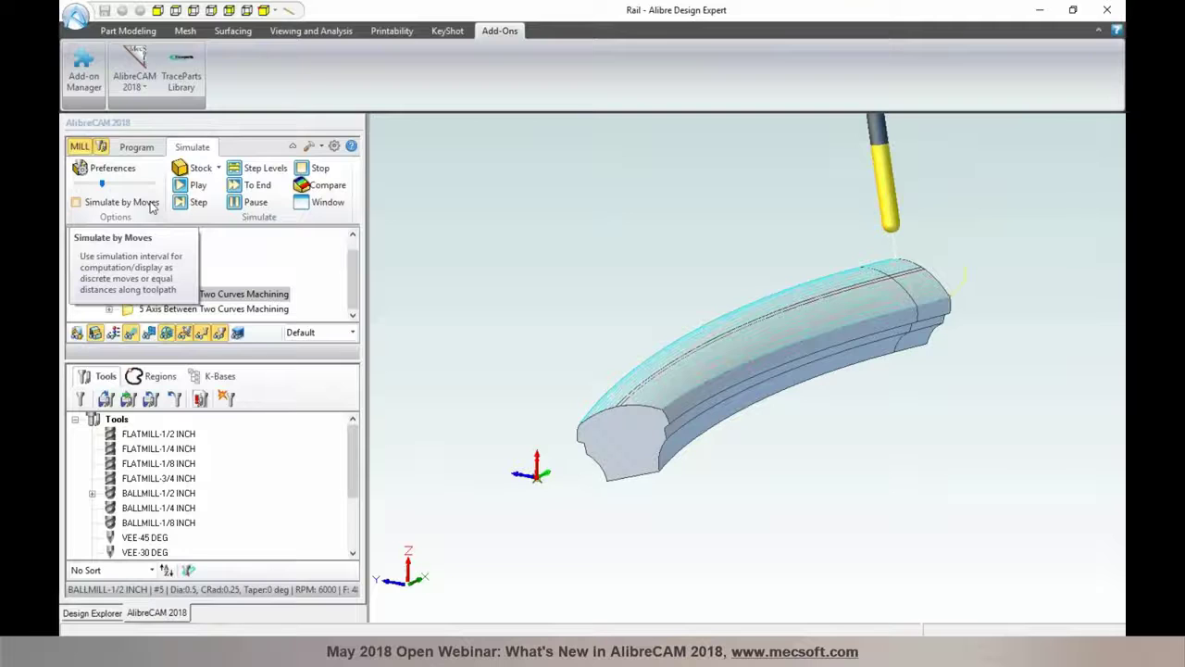
Review the 4 Axes output setting in the second Between Two Curves operation's cut parameters and play its toolpath simulation
left_click(143, 148)
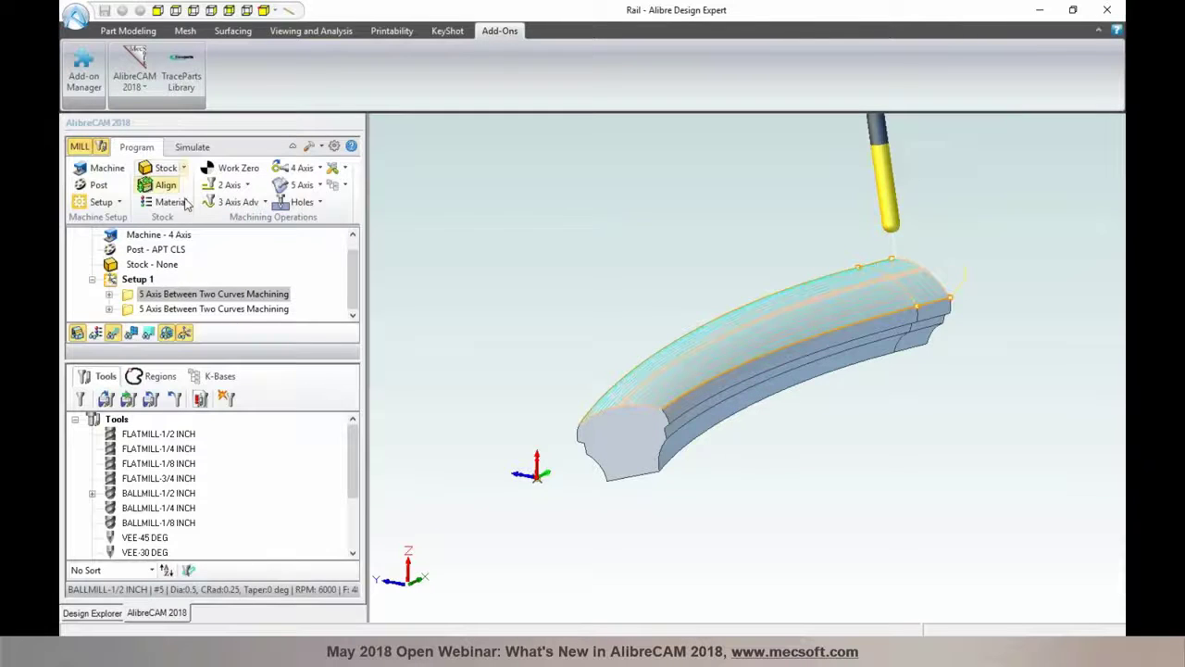
left_click(162, 309)
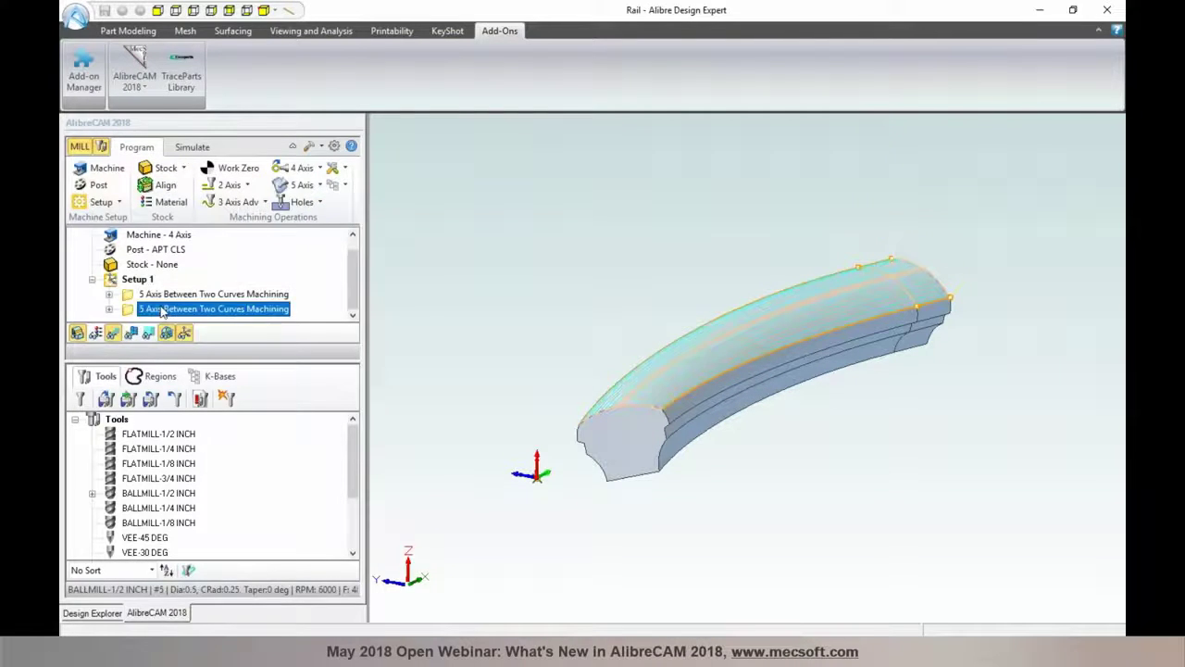
double_click(162, 309)
left_click(130, 165)
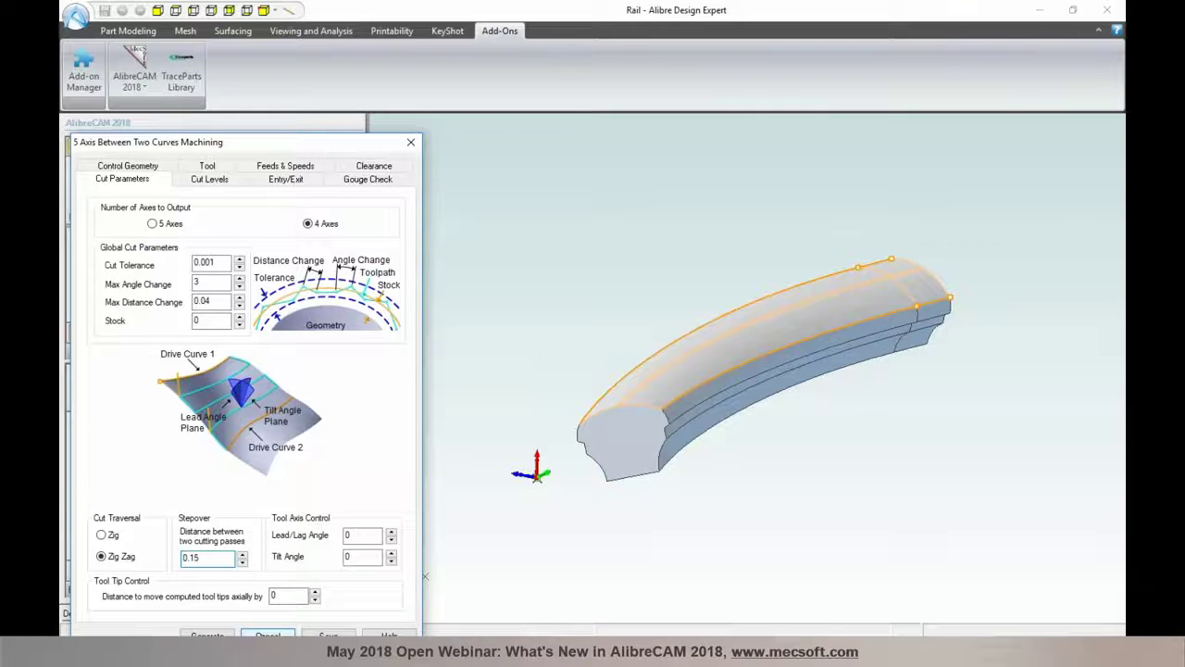
left_click(207, 636)
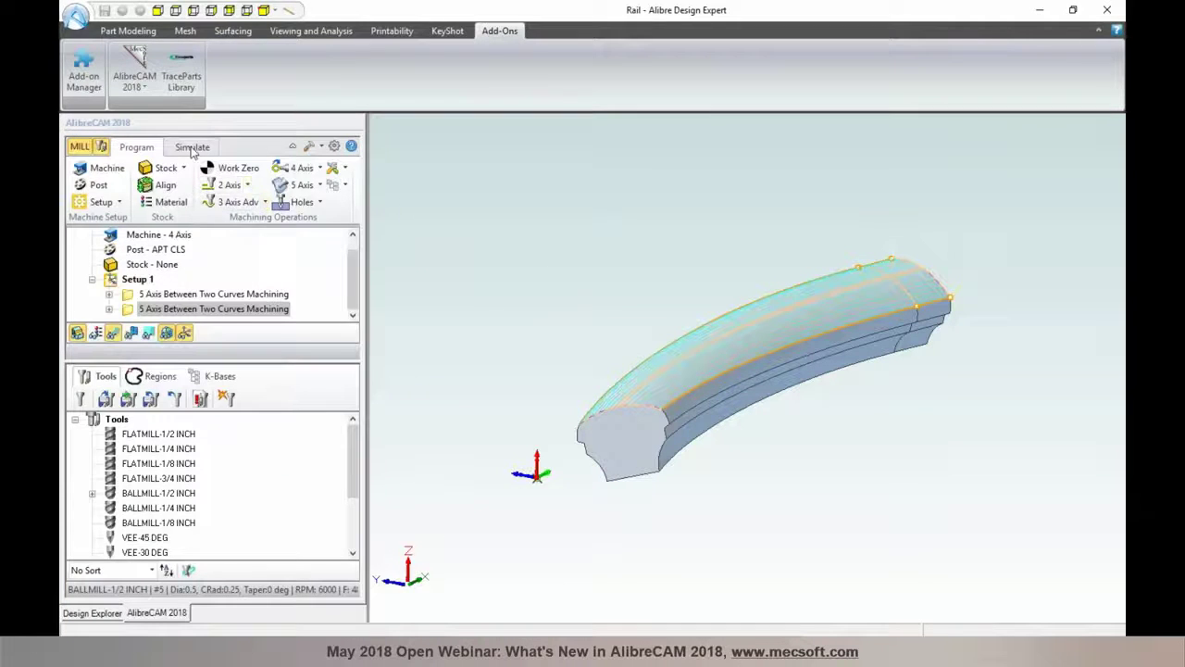
left_click(193, 149)
left_click(182, 185)
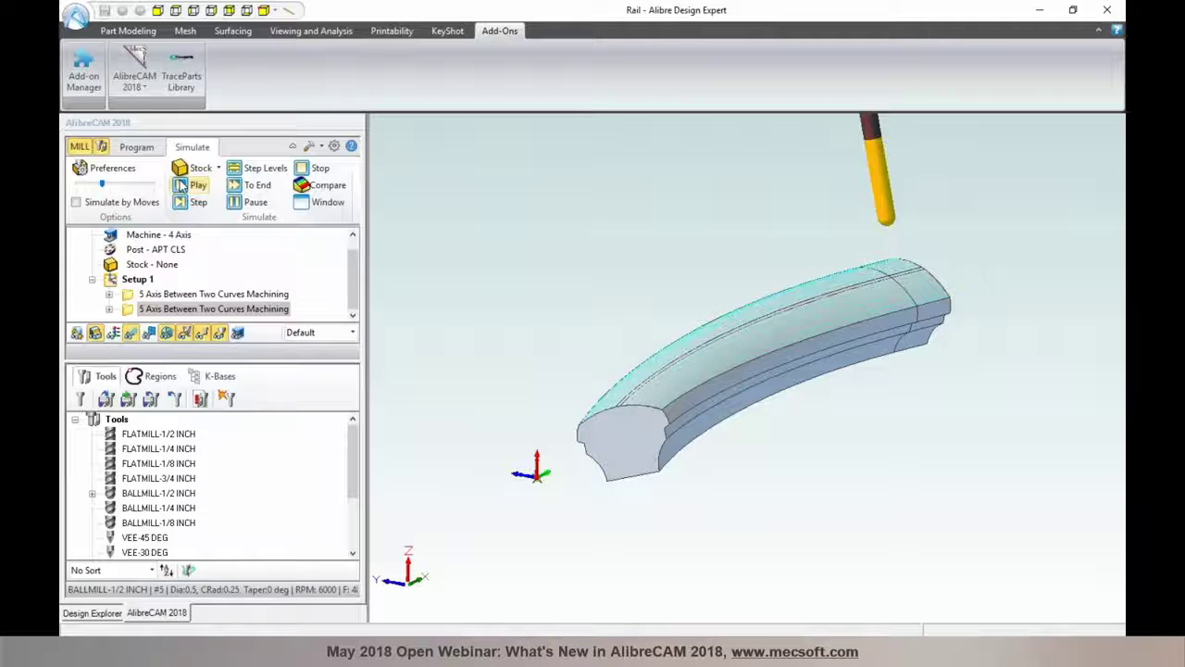
Check the number-of-axes output options in a new 5 Axis Surface Normal Machining operation's cut parameters and cancel it
left_click(136, 146)
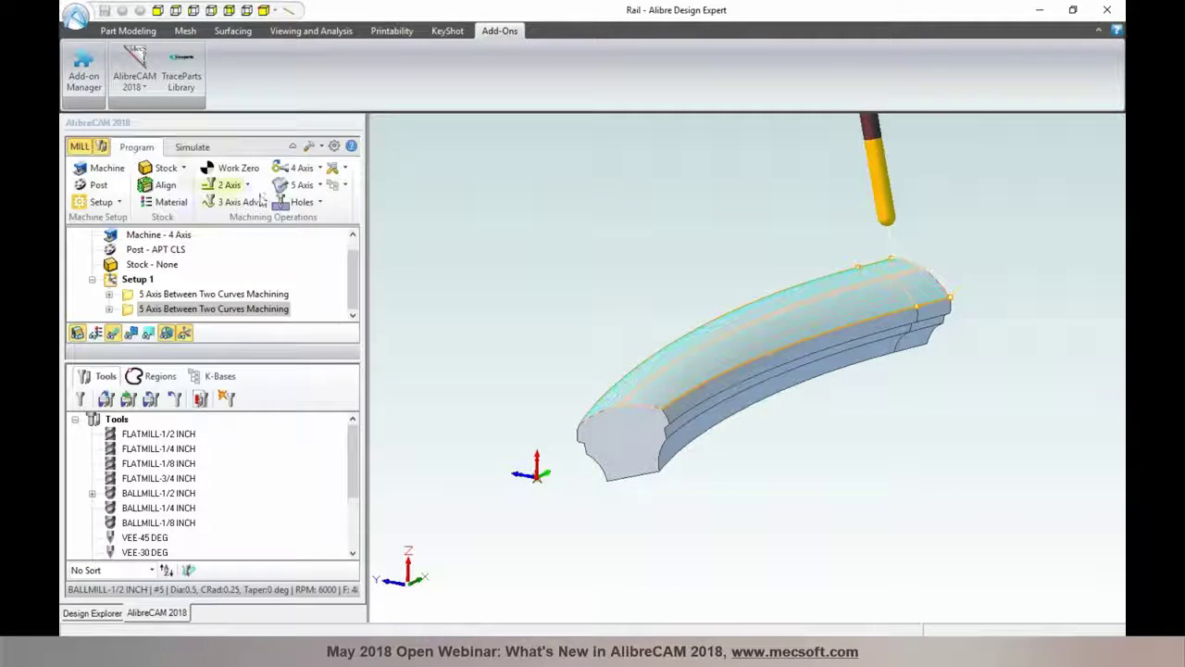
left_click(321, 188)
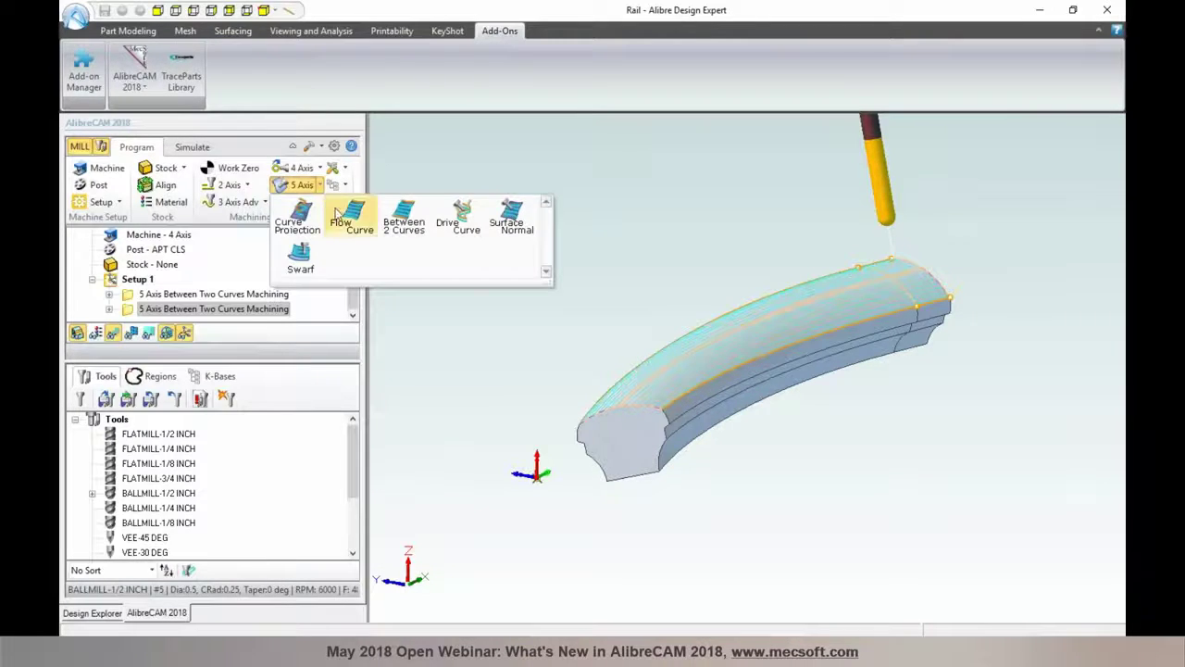
left_click(512, 217)
left_click(126, 85)
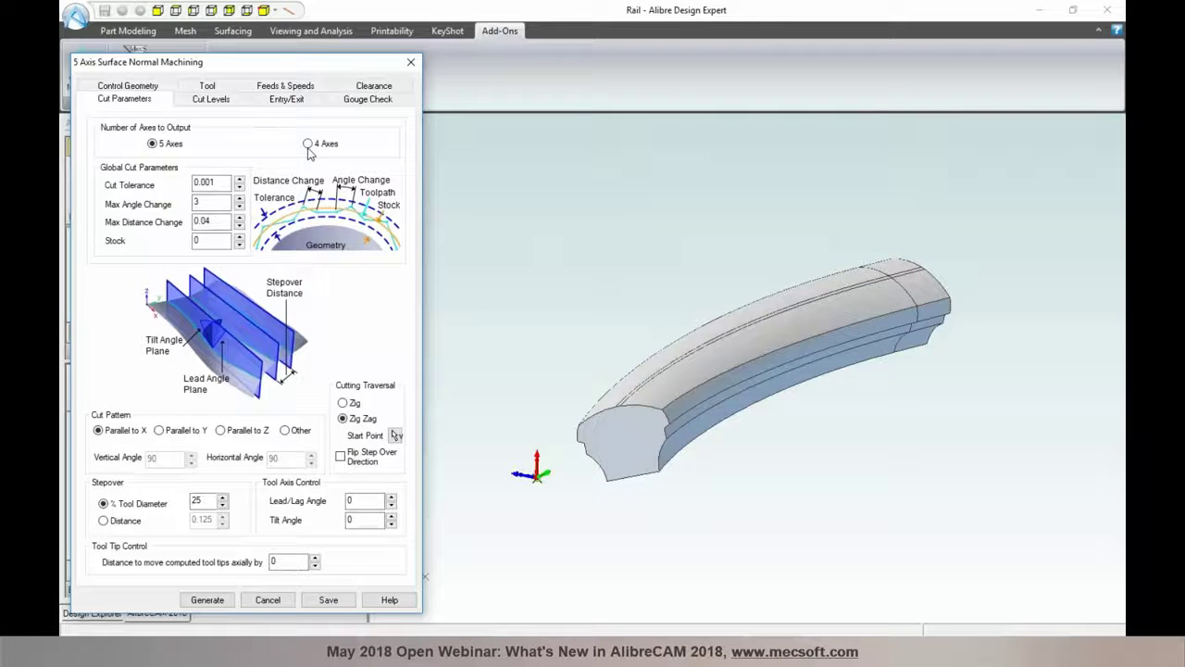
left_click(268, 599)
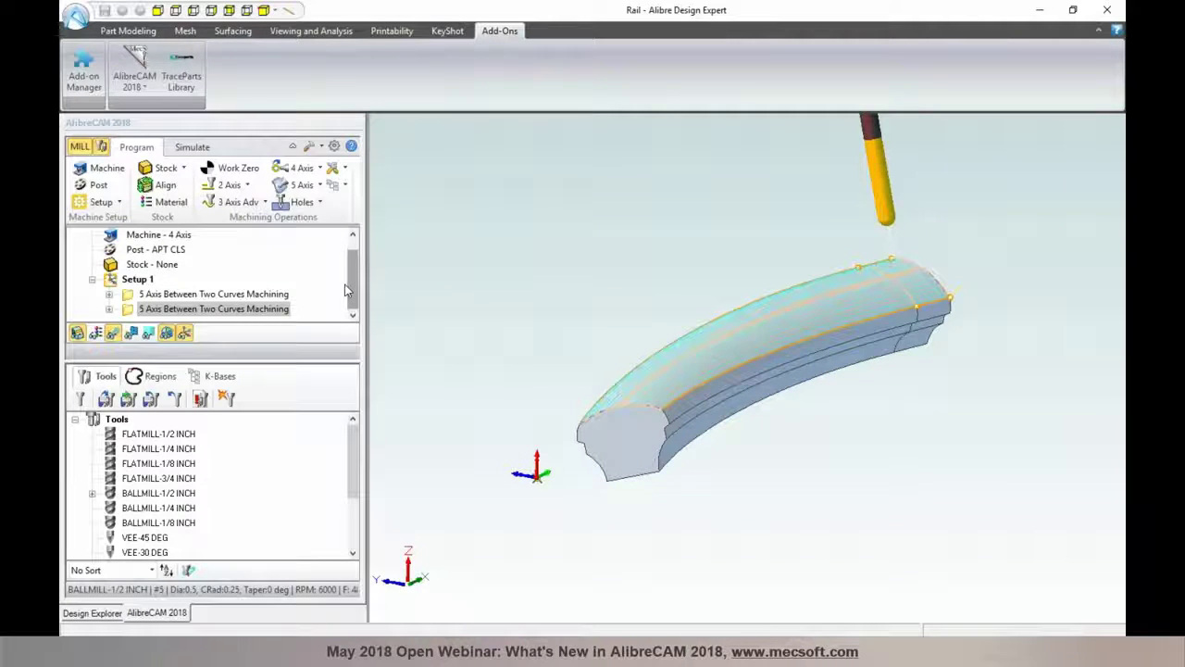
Start a 5 Axis Swarf Machining operation and select the narrow strip face along the rail plus its short end segment as wall surfaces
left_click(281, 295)
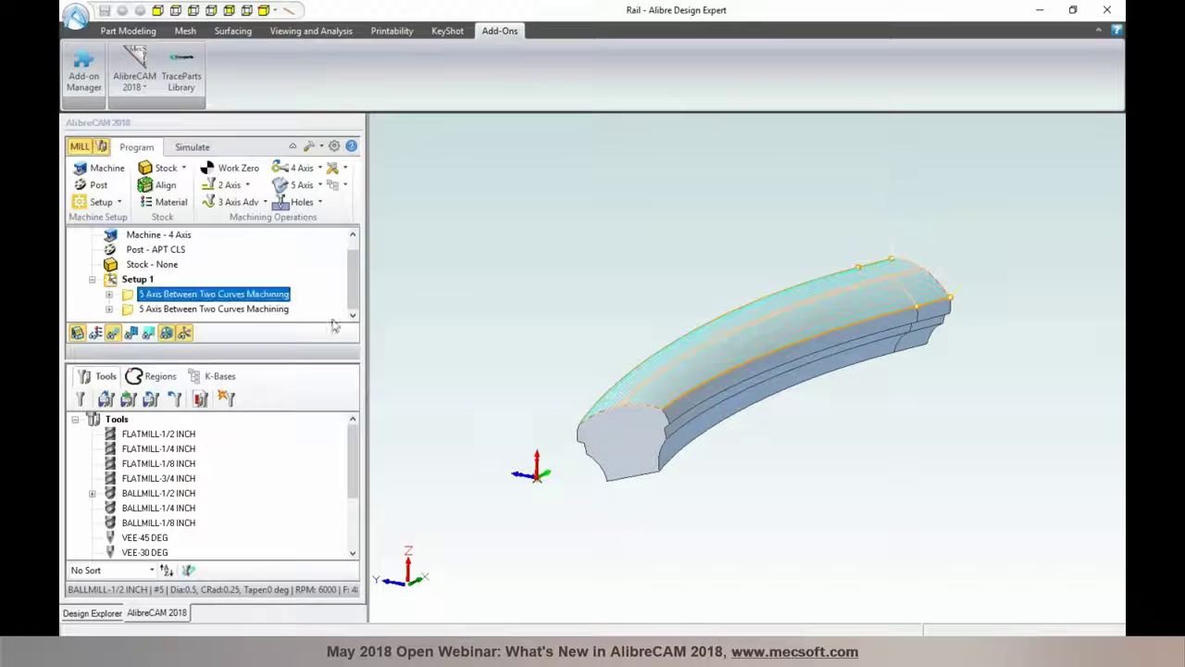
middle_click_drag(837, 473, 778, 414)
scroll(778, 414, "up", 5)
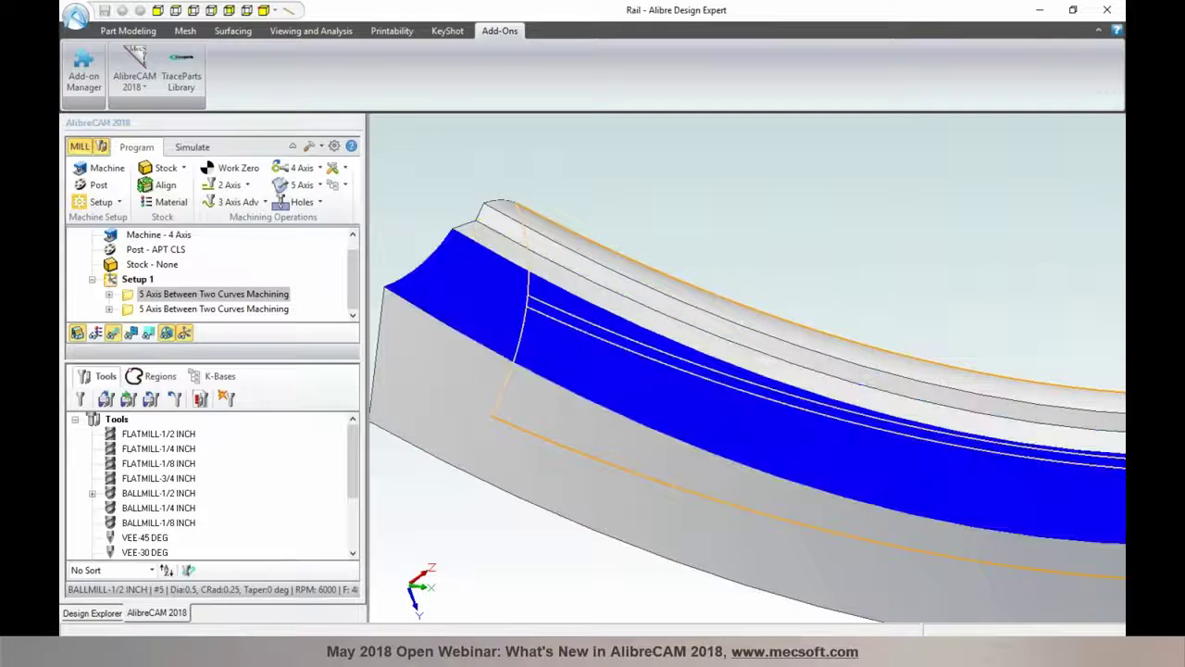
left_click(298, 185)
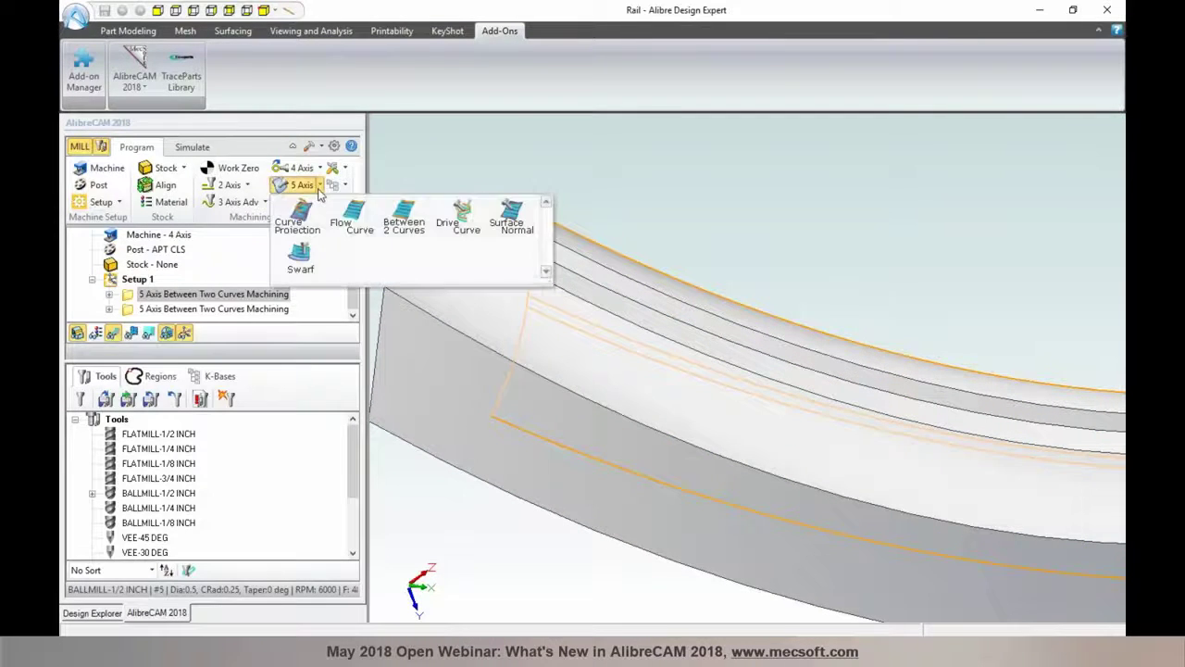
left_click(300, 255)
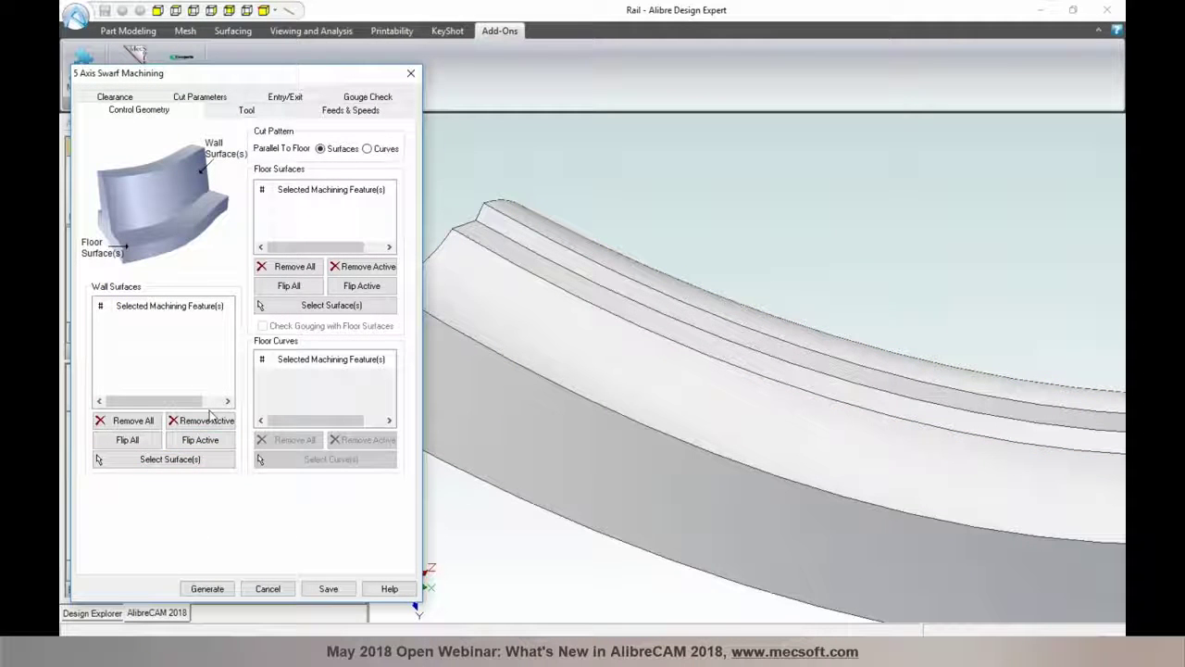
left_click(175, 457)
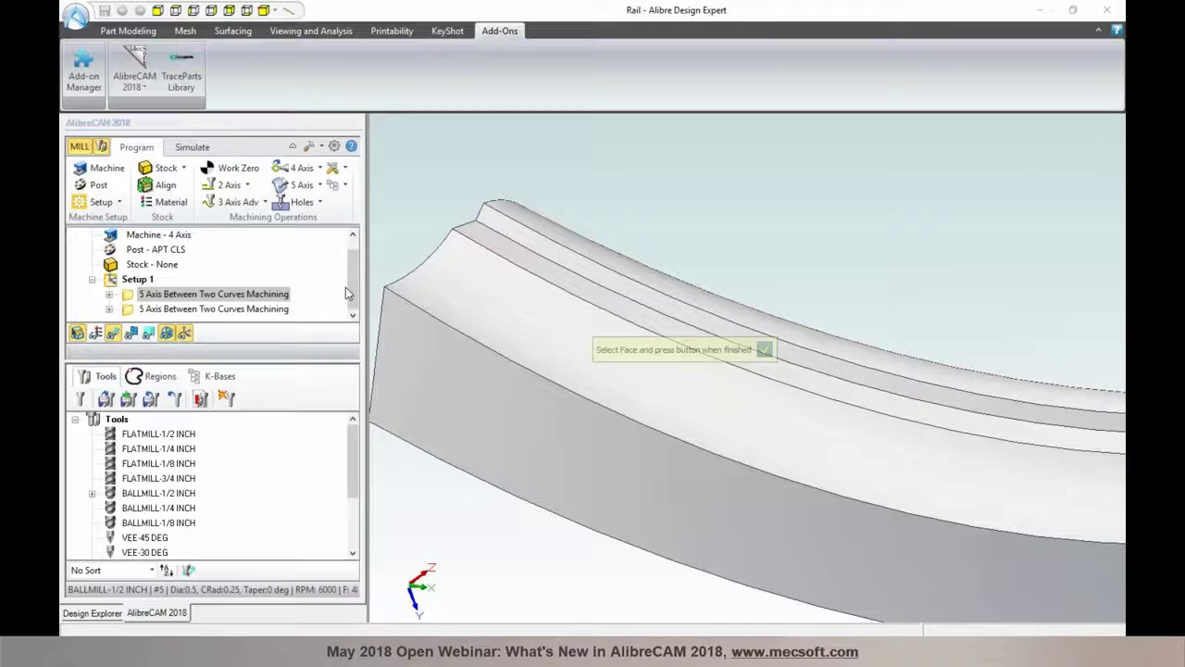
left_click(496, 250)
scroll(496, 264, "up", 3)
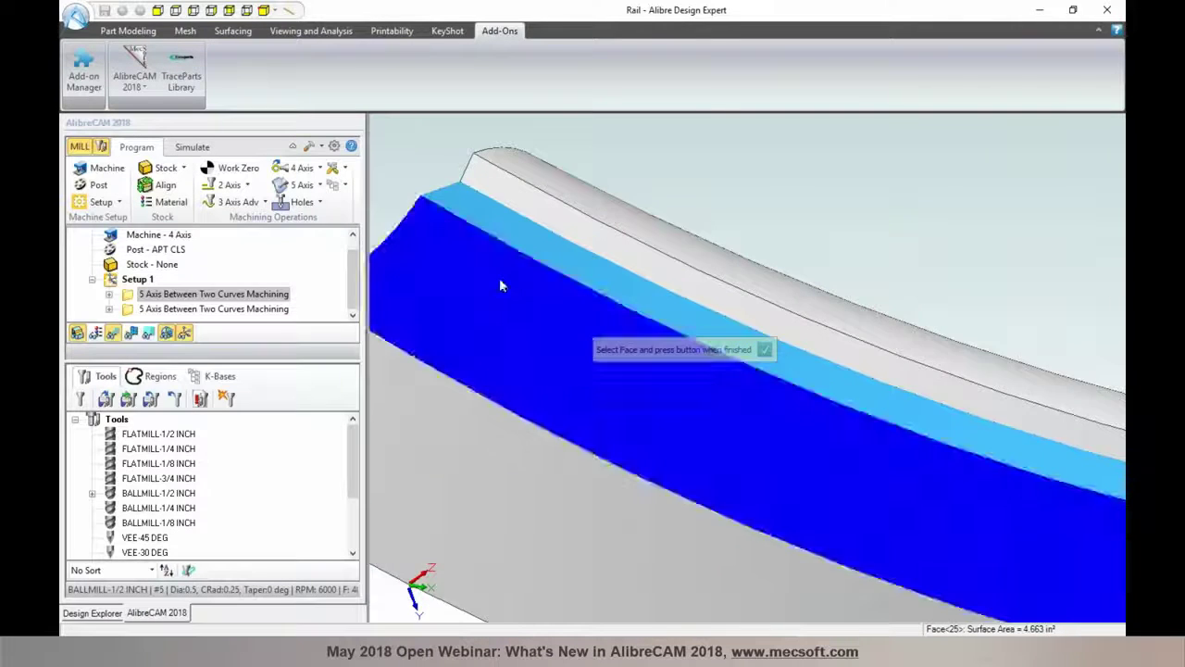
scroll(501, 284, "down", 5)
scroll(502, 282, "down", 2)
left_click(1028, 355)
left_click(767, 350)
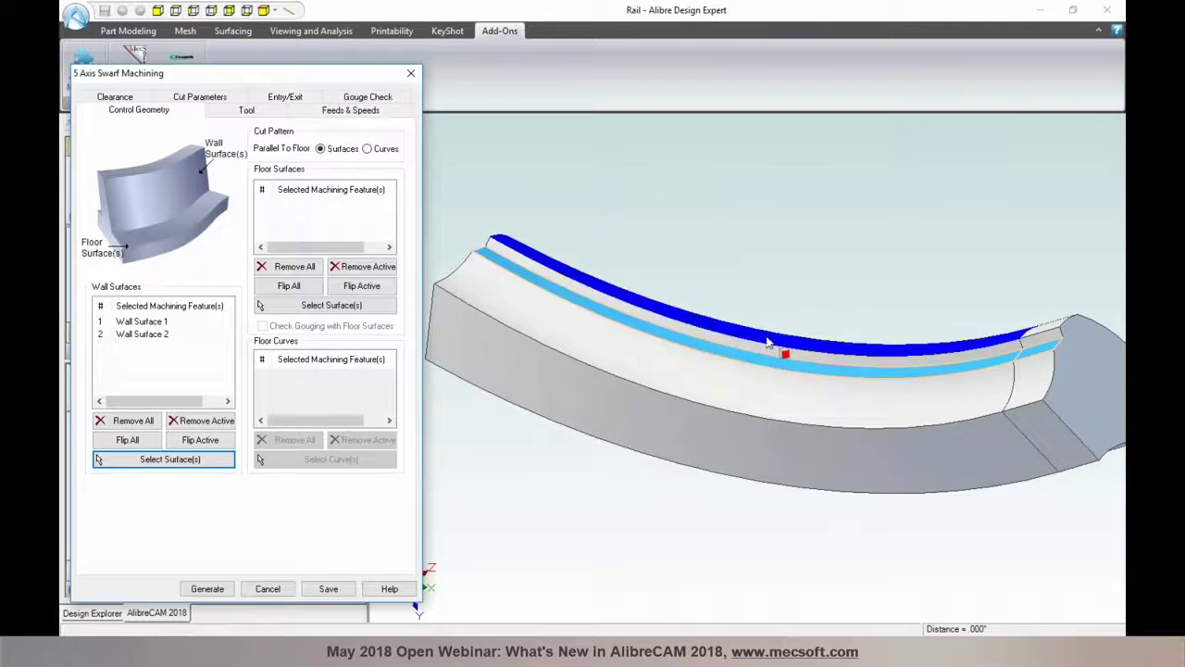
Set the cut pattern parallel to floor curves and select the two inner edges of the wall faces as floor curves
left_click(371, 150)
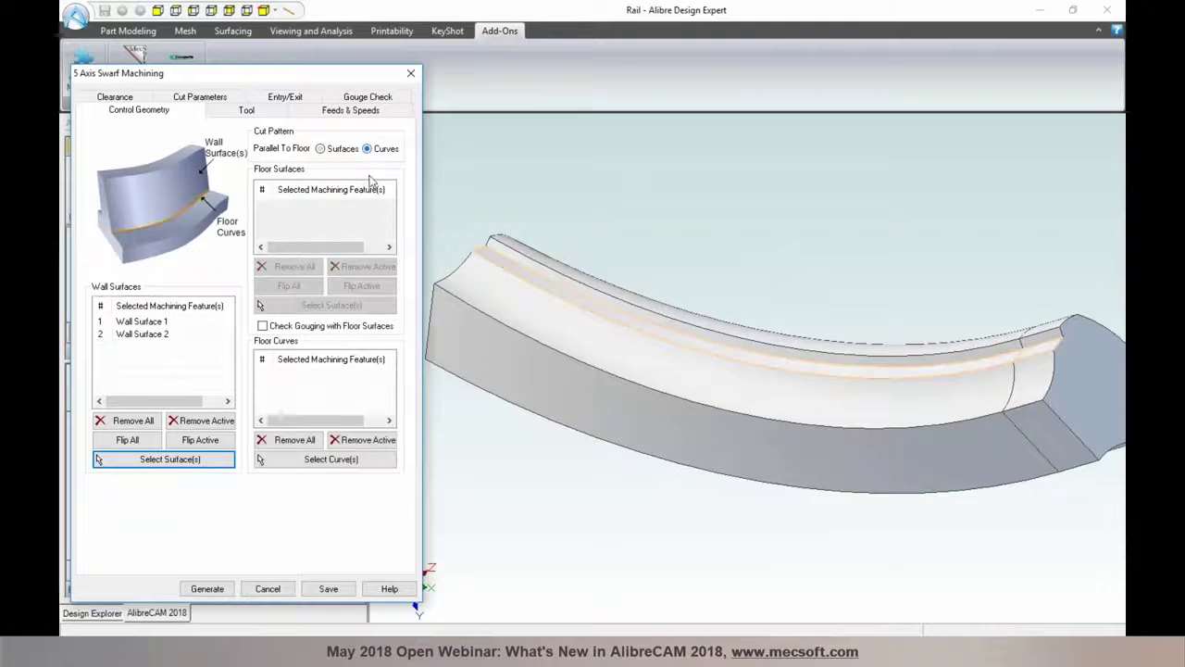
left_click(338, 460)
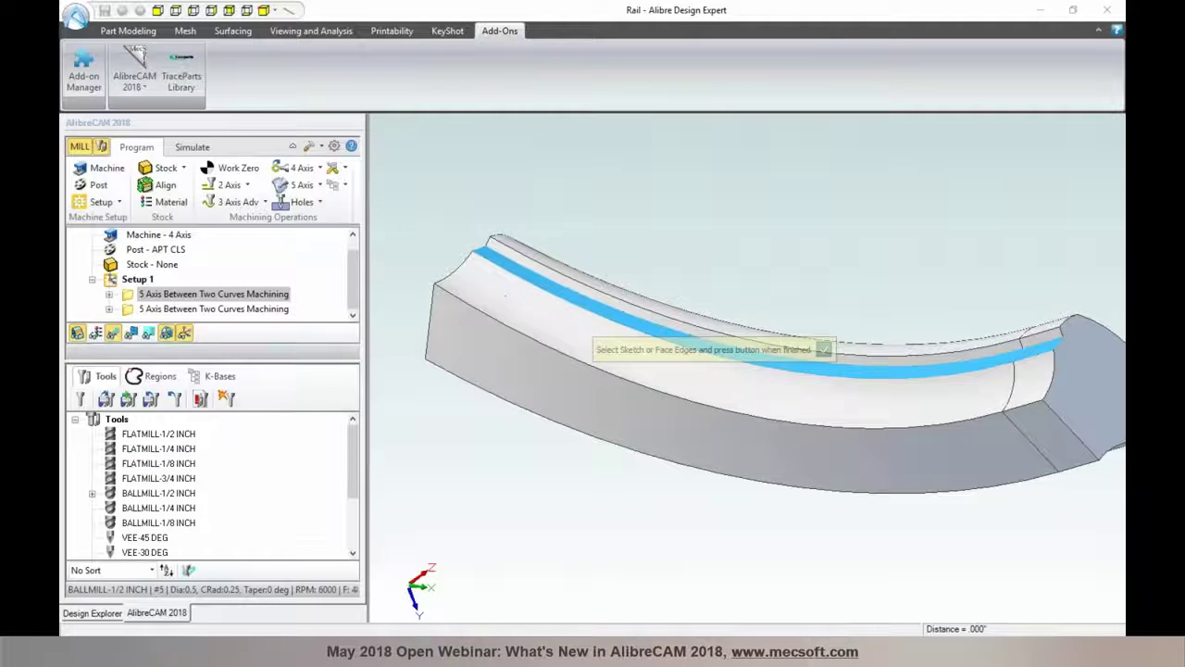
left_click(538, 283)
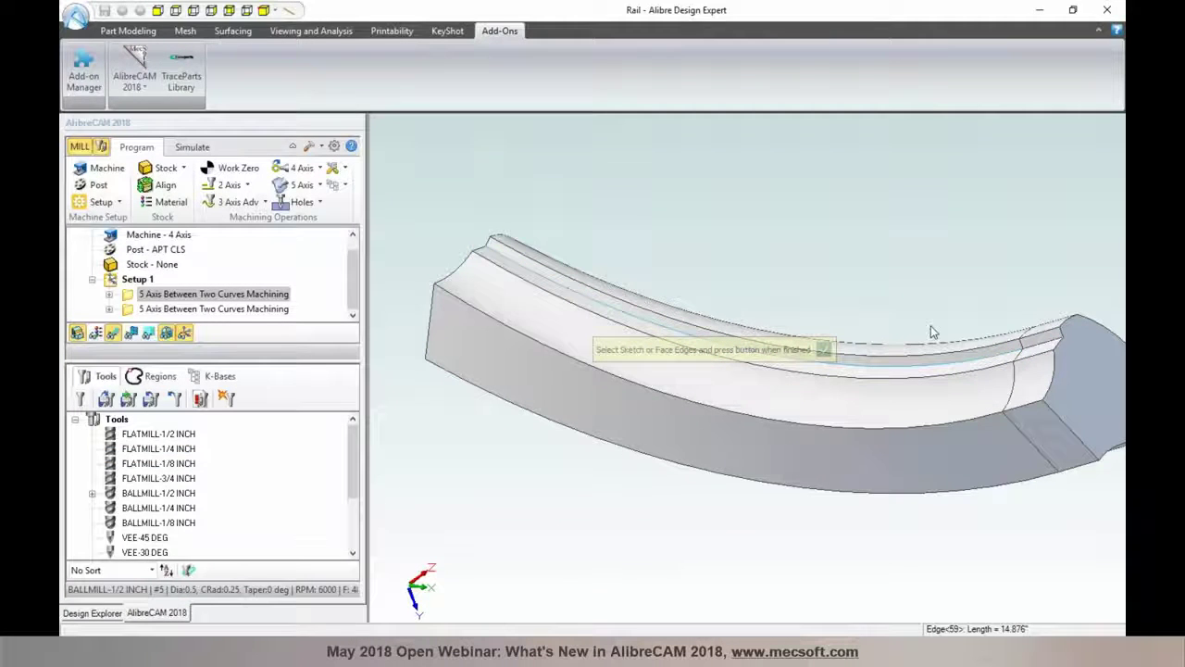
left_click(1024, 353)
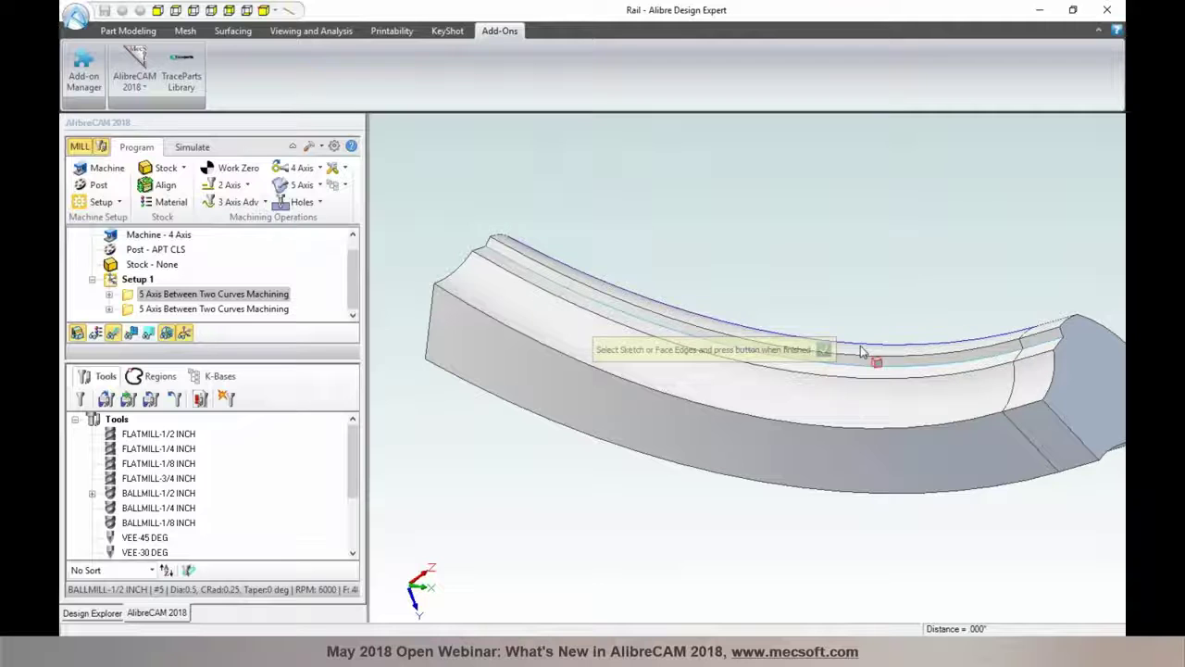
left_click(828, 350)
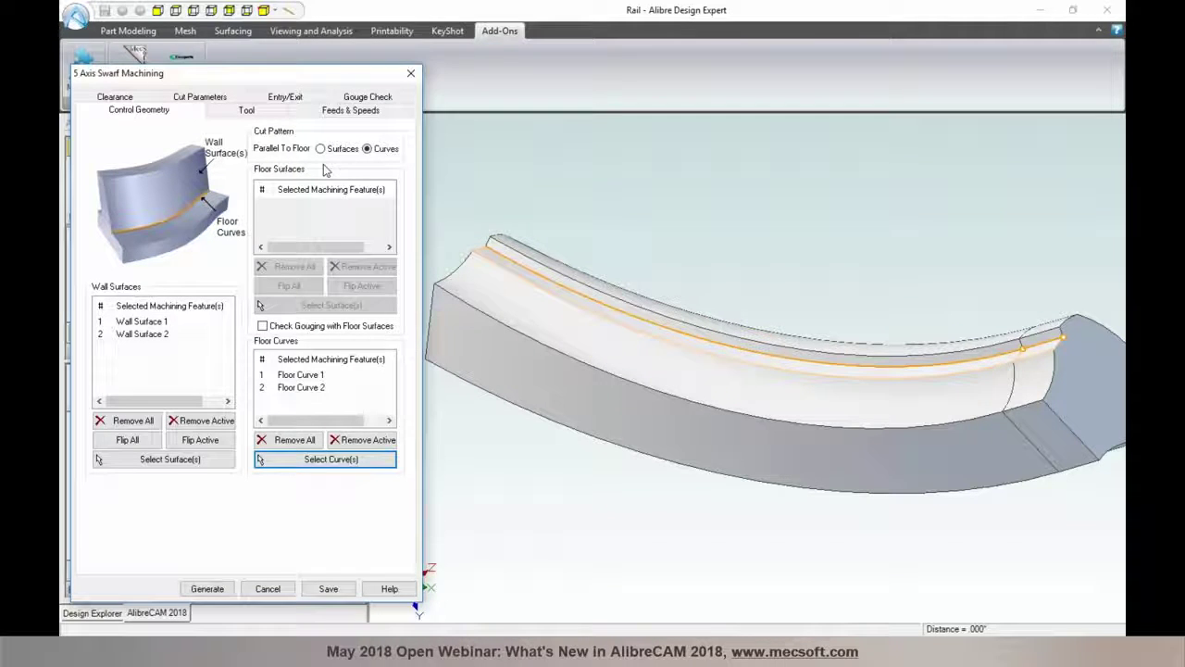
Add the two ledge faces adjacent to the swarf walls as check surfaces for gouge checking
left_click(345, 99)
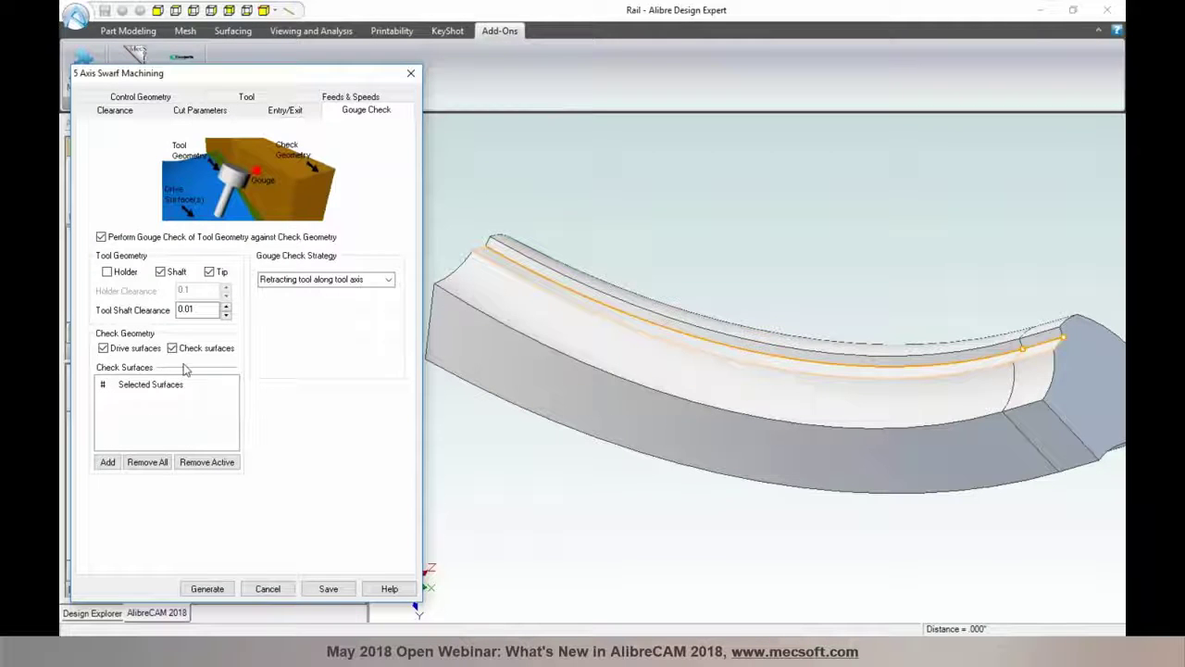
left_click(109, 462)
left_click(514, 262)
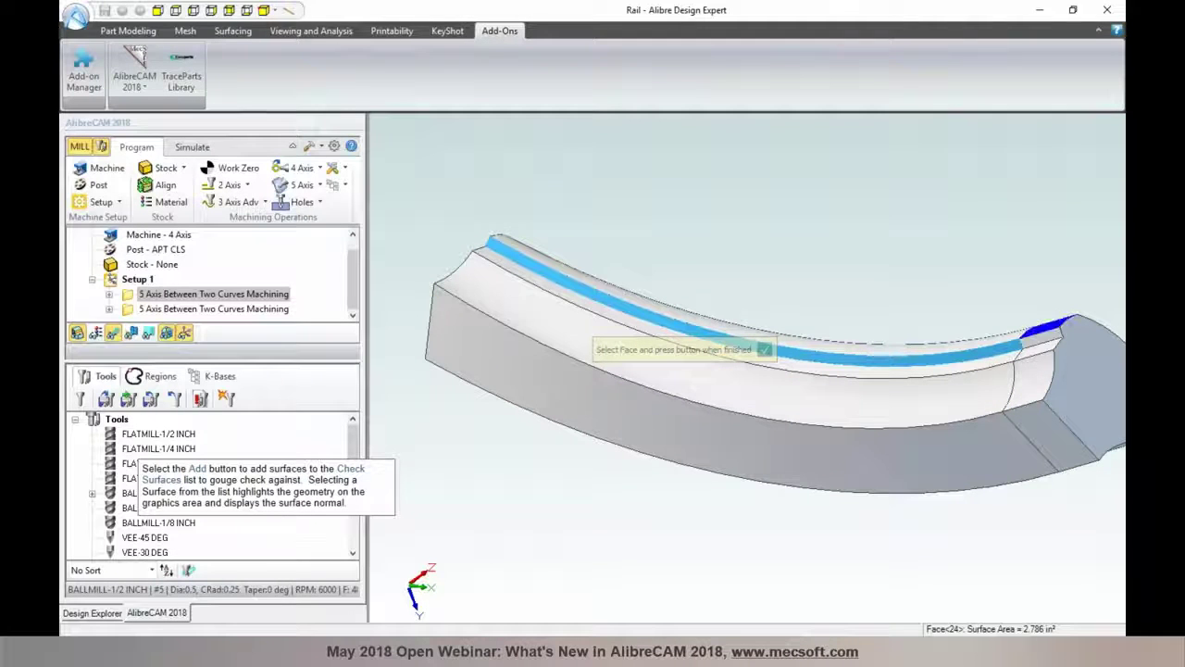
left_click(765, 349)
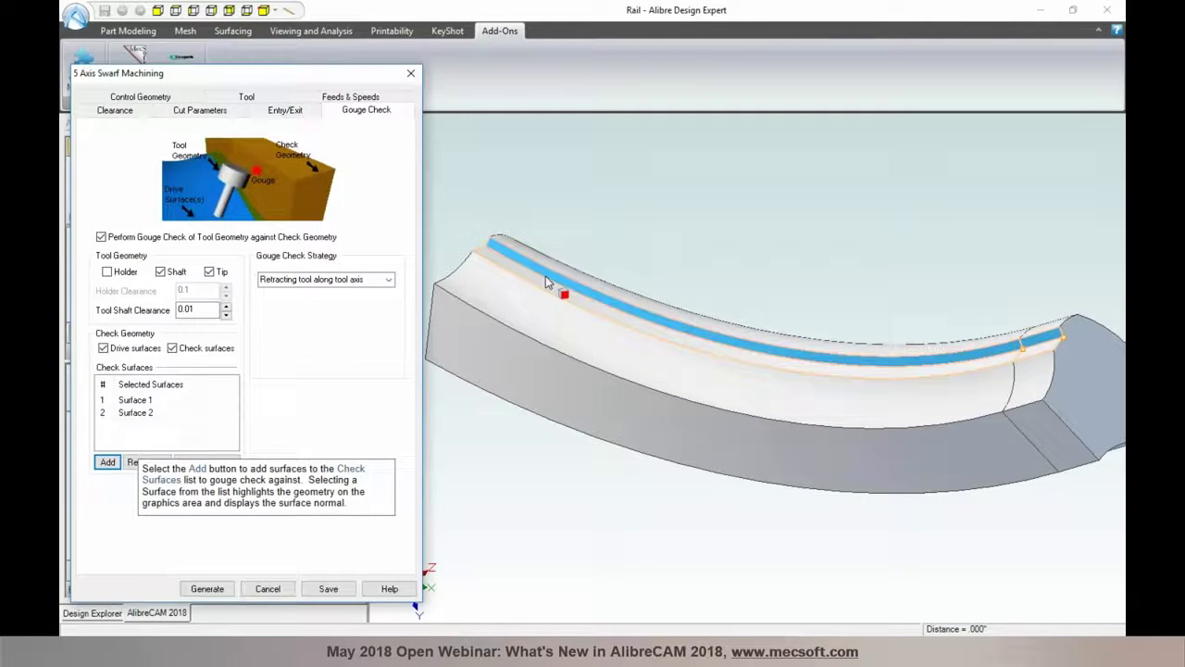
Assign FLATMILL-1/2 INCH as the swarf tool and check the operation's cut parameters
left_click(247, 96)
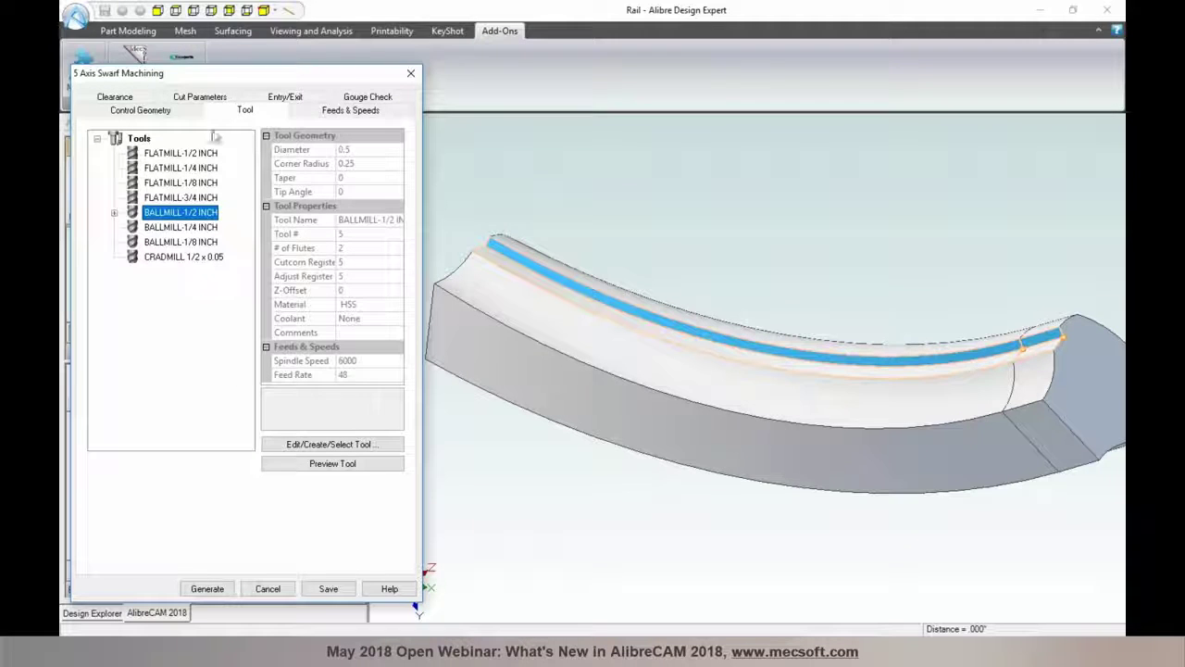
left_click(182, 169)
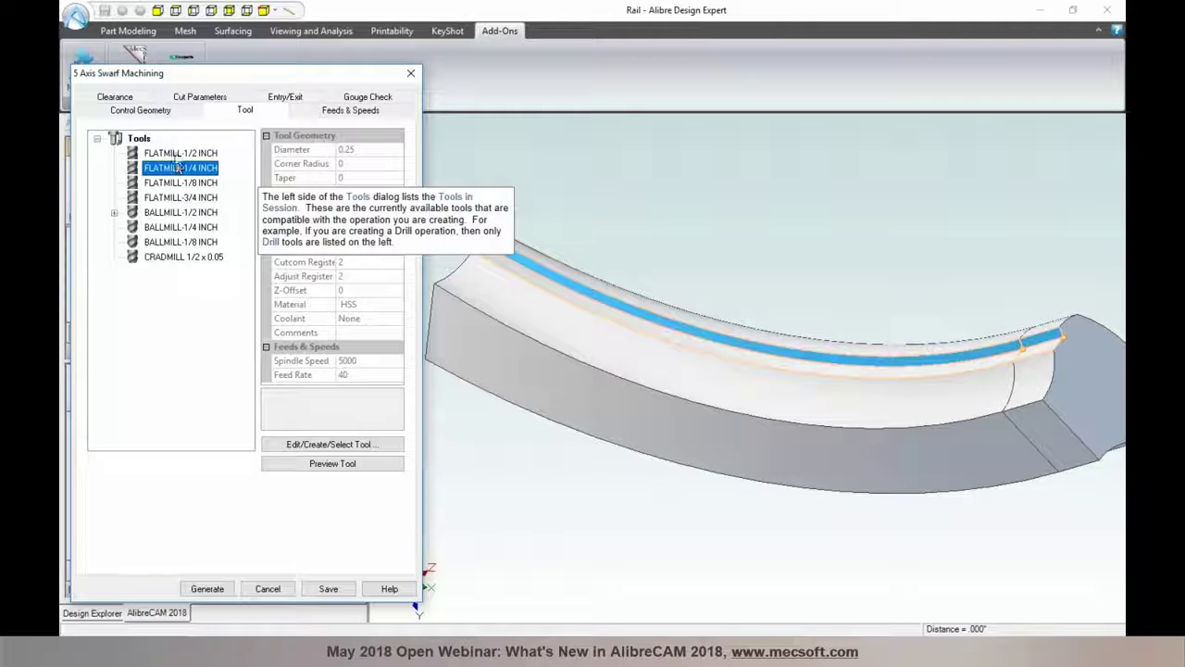
left_click(176, 154)
left_click(198, 97)
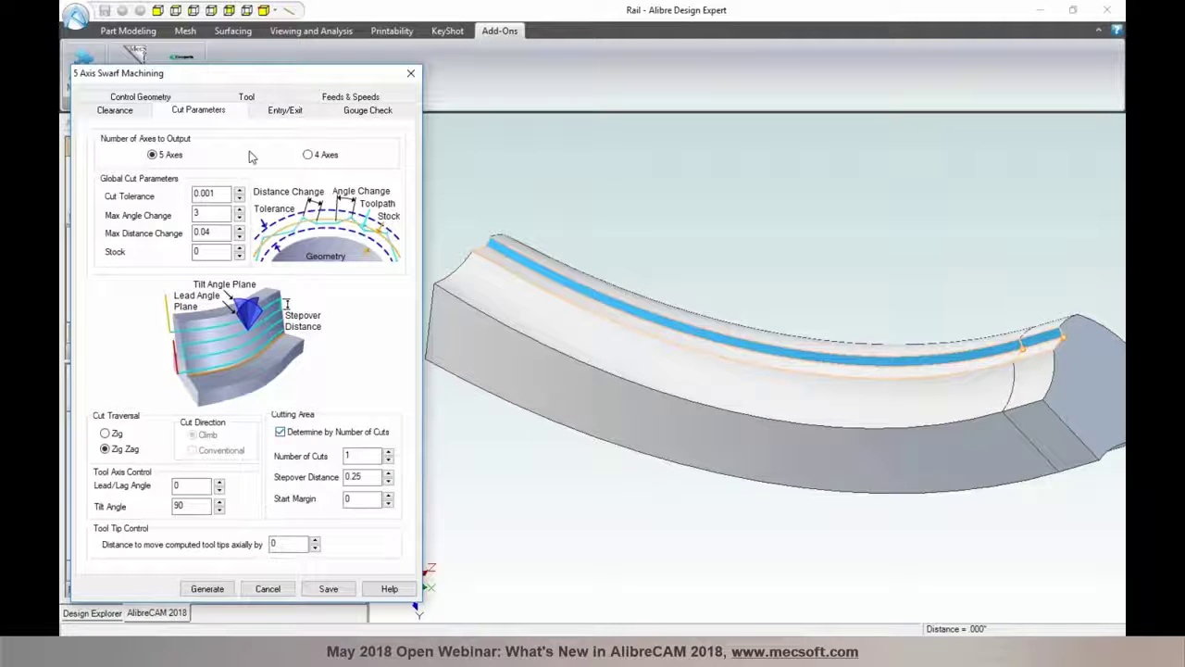
Define the swarf clearance as an automatic cylinder along the X axis and generate the toolpath
left_click(128, 112)
middle_click_drag(517, 186, 568, 237)
scroll(565, 239, "down", 5)
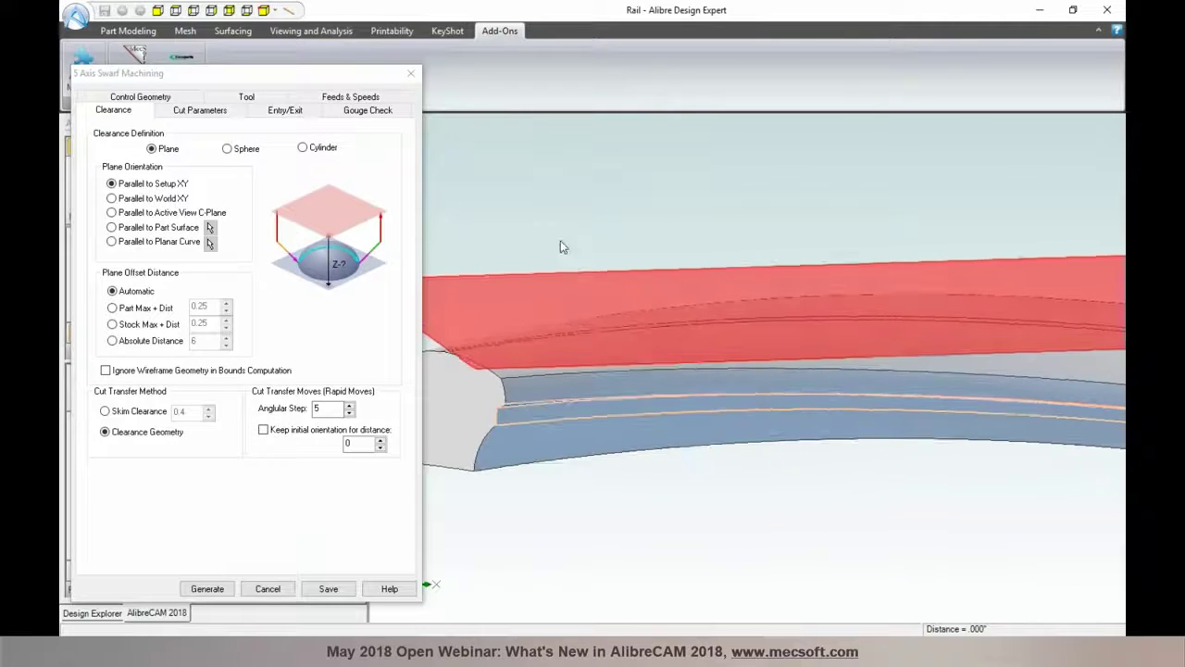
left_click(228, 148)
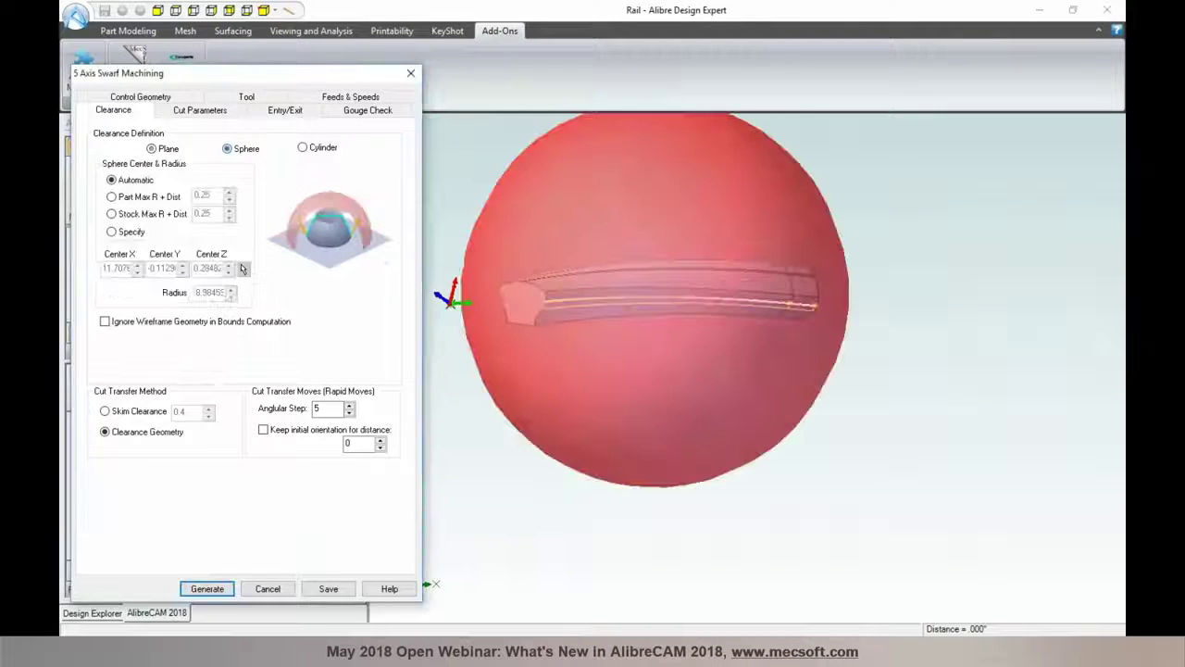
left_click(303, 147)
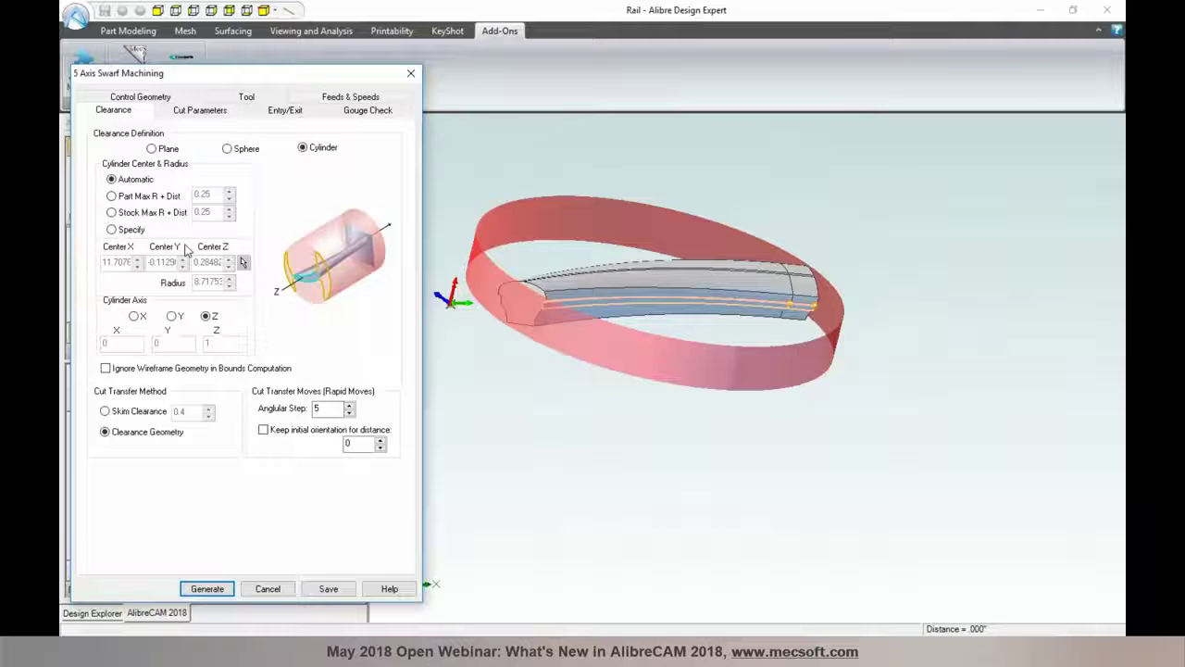
left_click(172, 317)
left_click(143, 317)
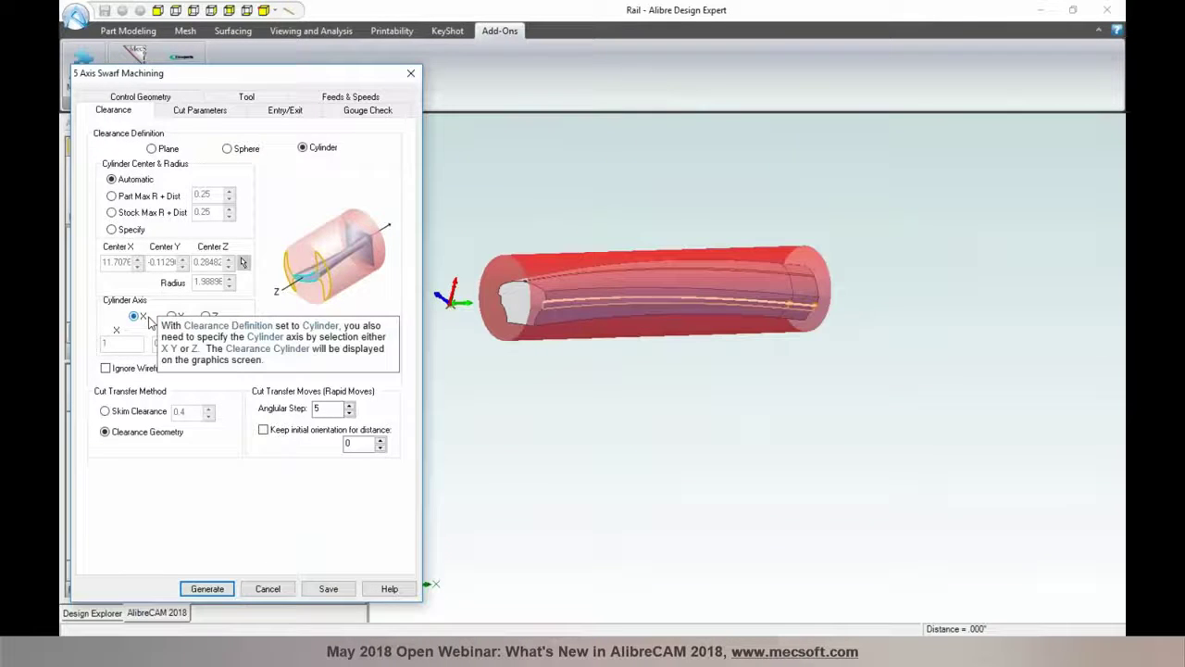
left_click(205, 588)
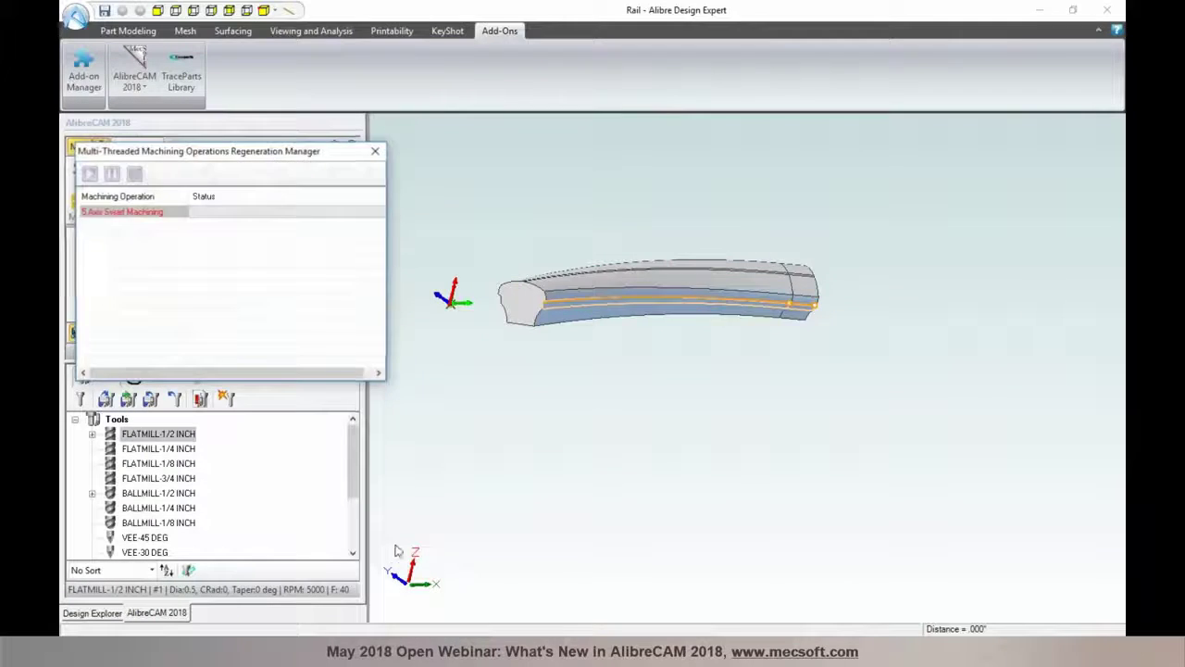
Move the 5 Axis Swarf Machining operation to the beginning of Setup 1 and play its toolpath simulation
scroll(474, 211, "up", 1)
middle_click_drag(474, 212, 654, 204)
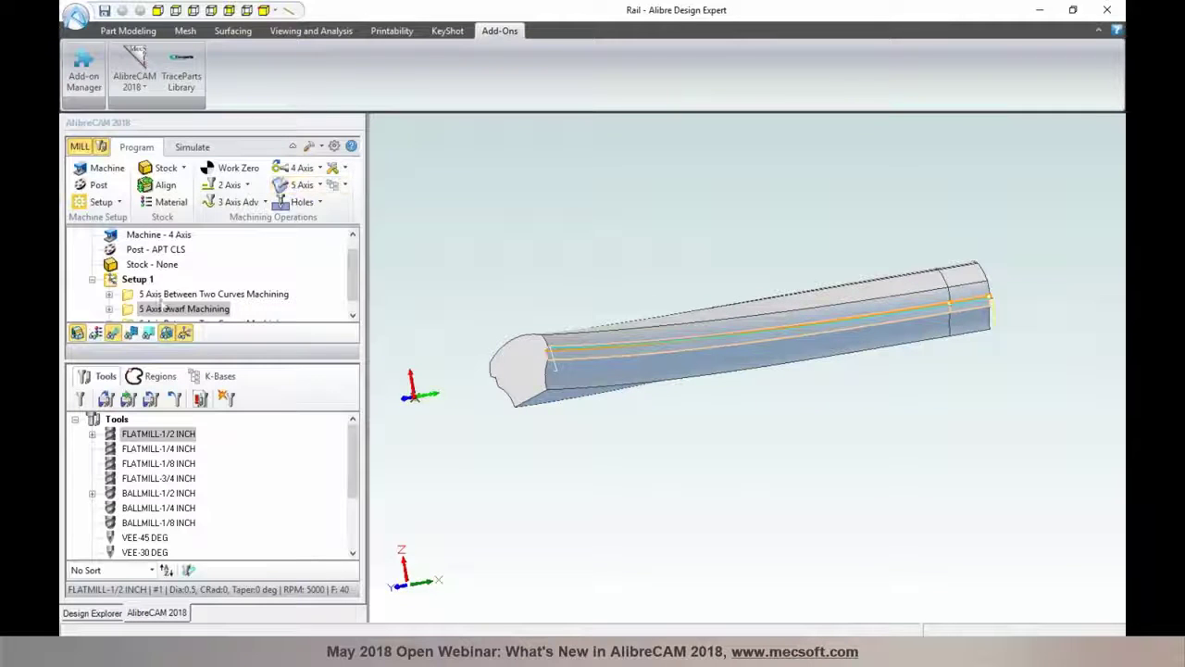
left_click_drag(141, 309, 141, 294)
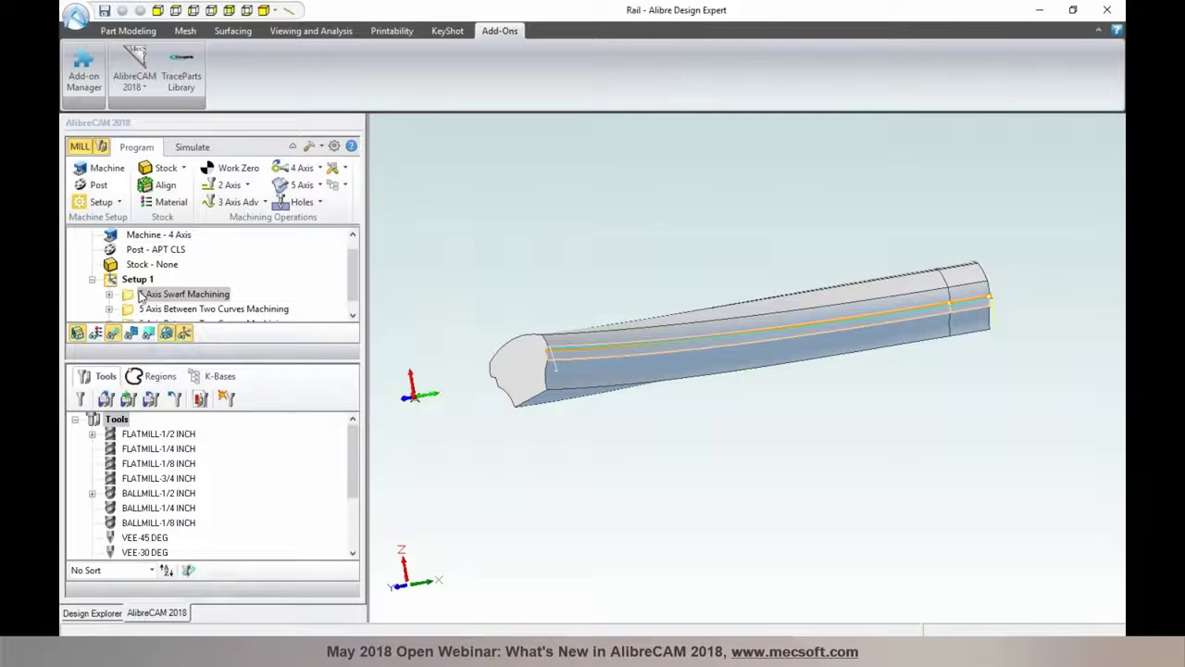
left_click(190, 148)
left_click(182, 185)
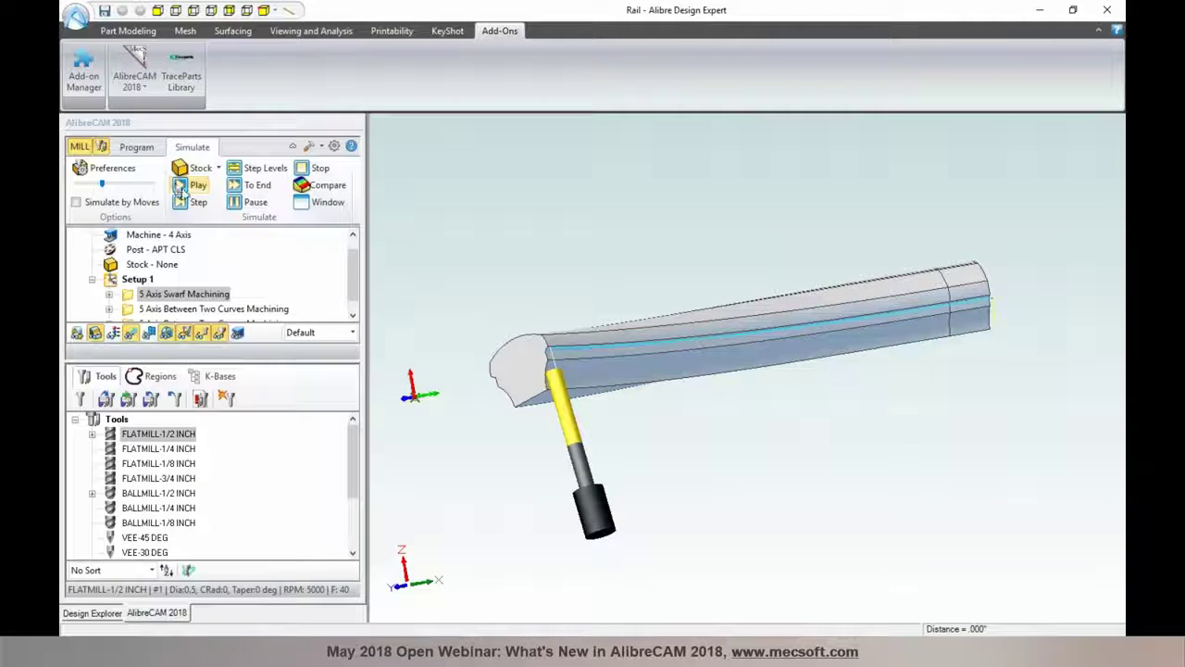
middle_click_drag(683, 410, 656, 325)
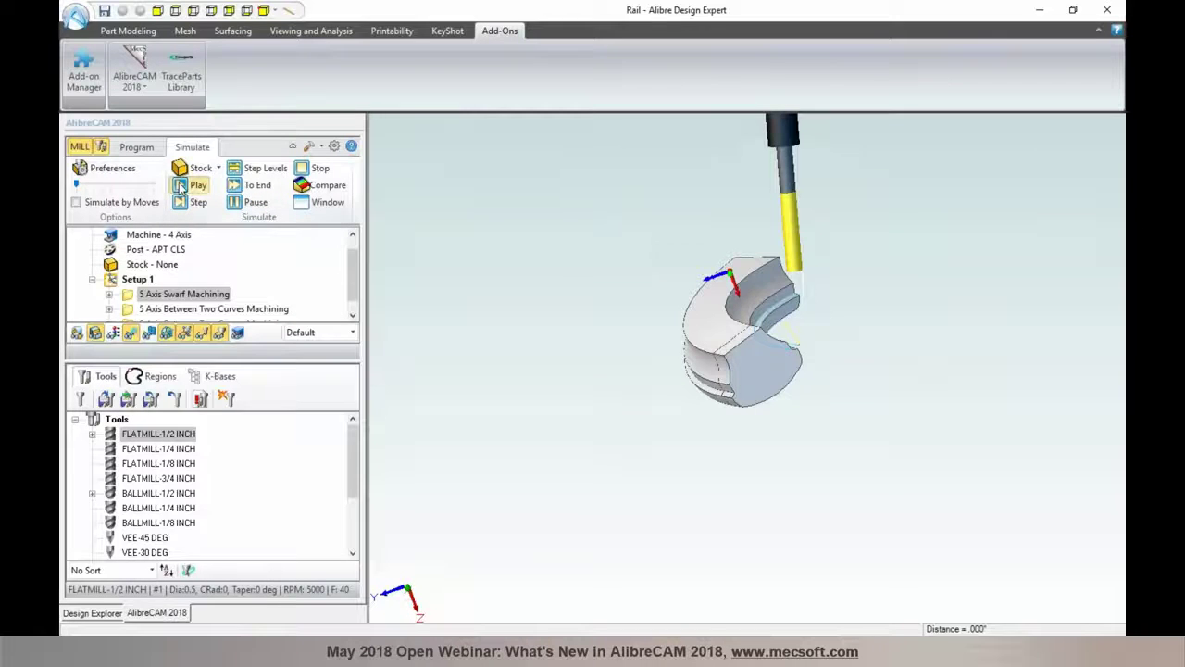
left_click(180, 185)
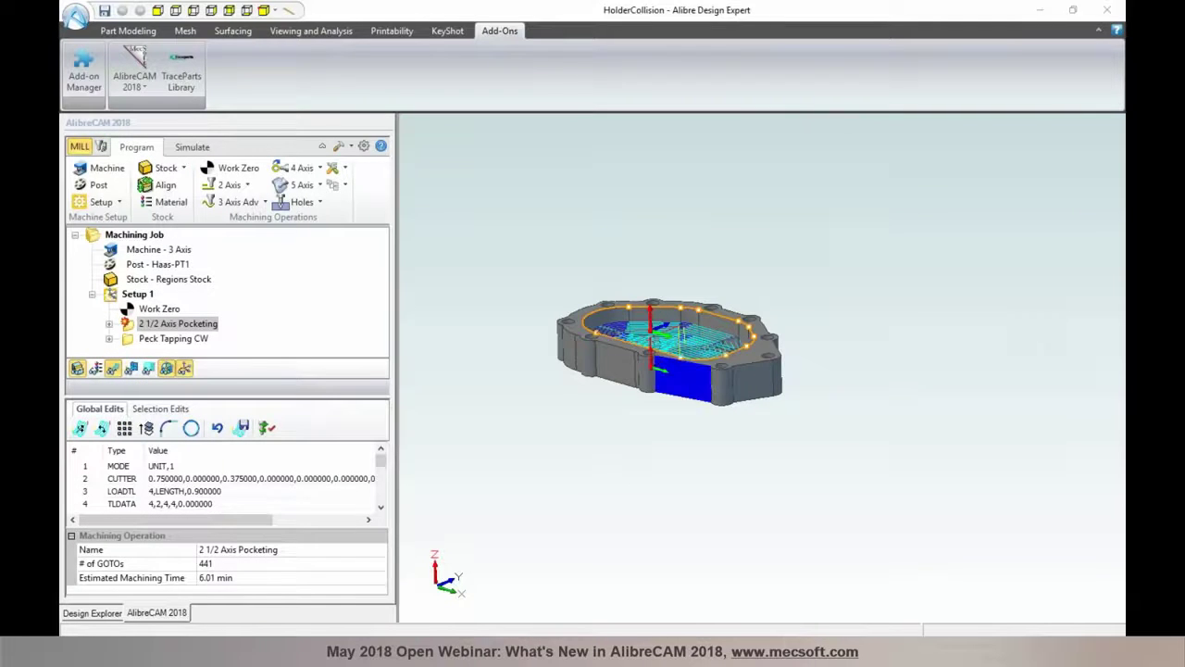
Change the 2 1/2 Axis Pocketing cut pattern in the HolderCollision part to High Speed and regenerate the toolpath
scroll(574, 280, "up", 5)
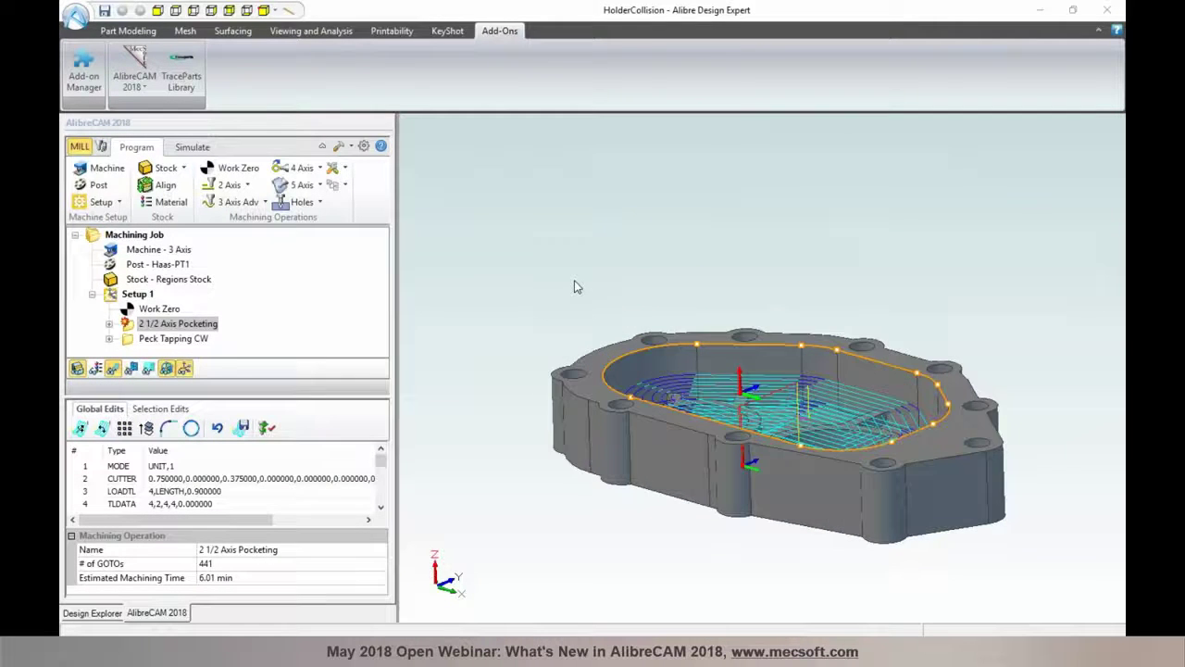
middle_click_drag(575, 270, 576, 283)
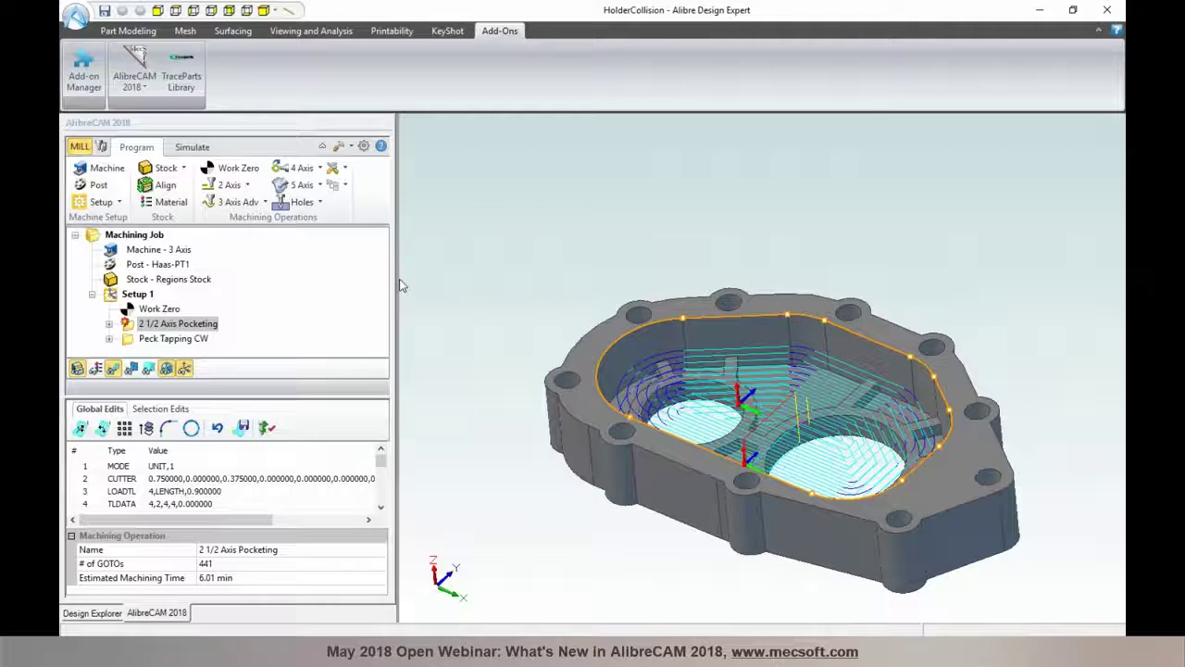
double_click(132, 323)
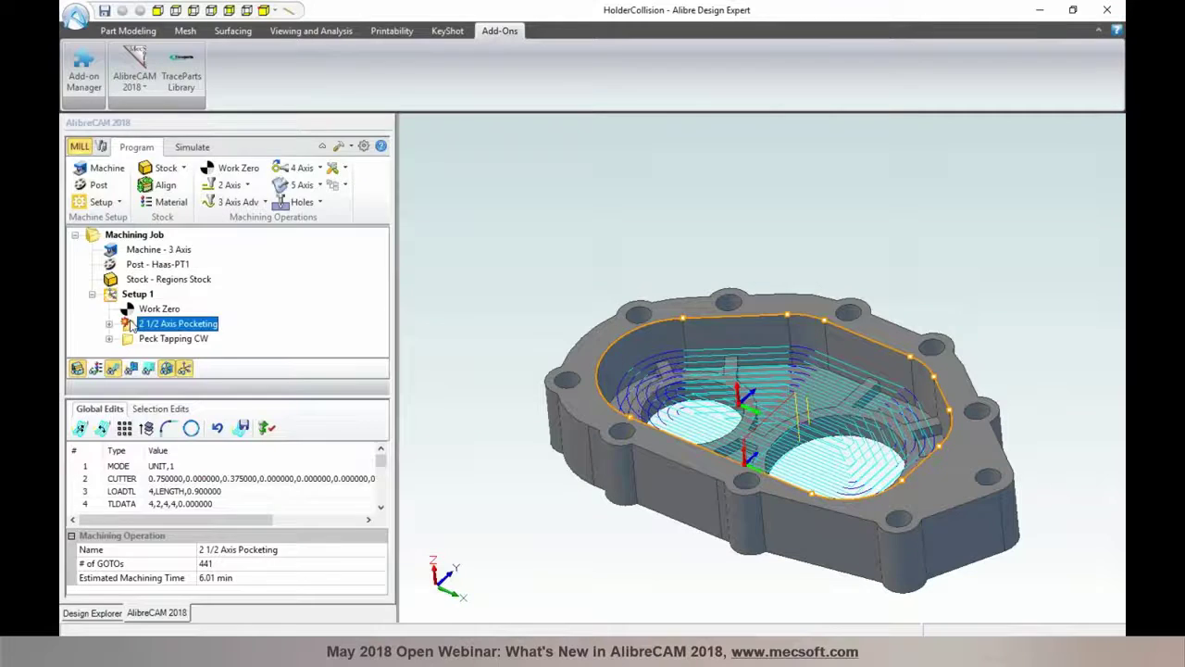
left_click(108, 172)
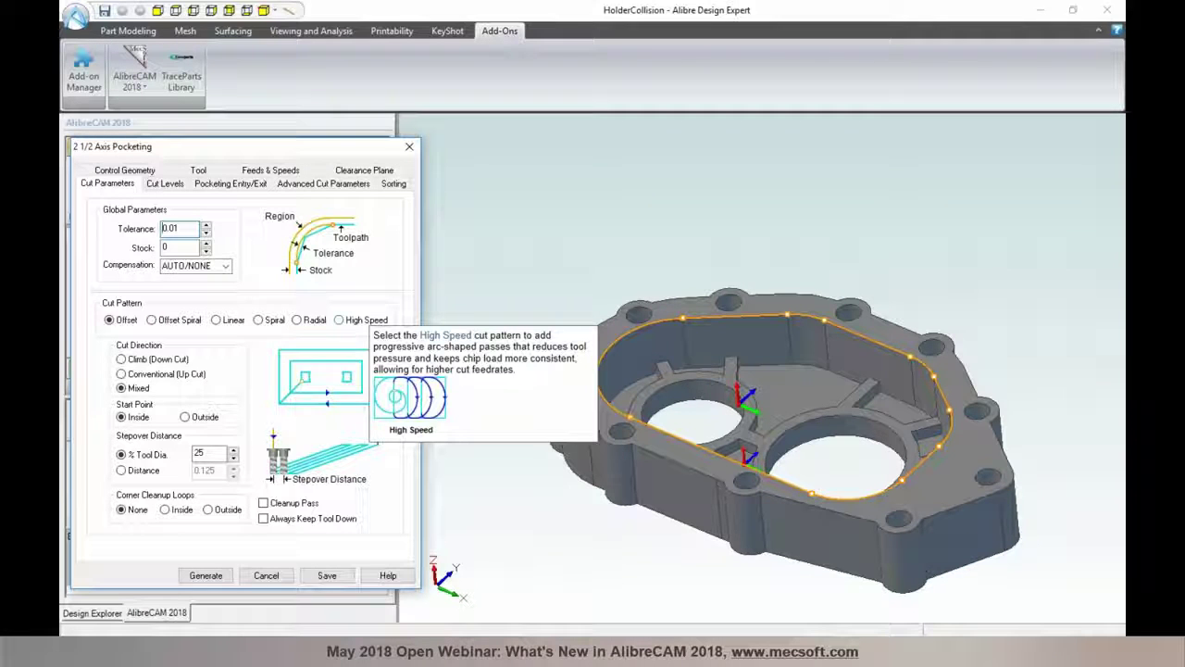
left_click(339, 319)
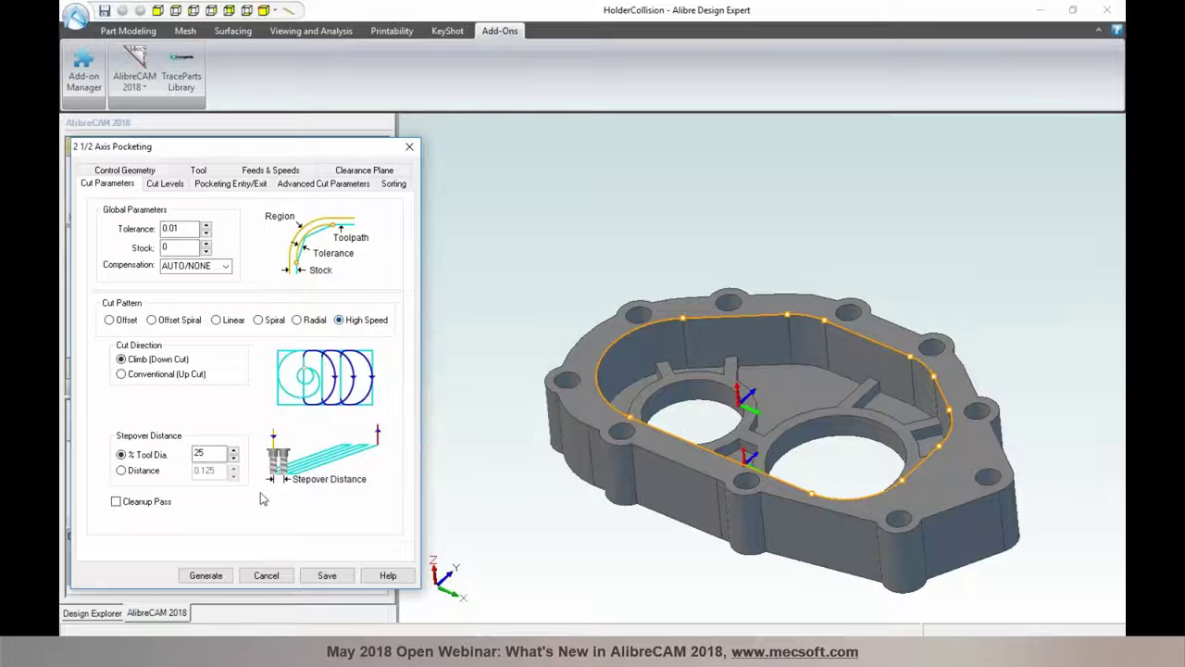
left_click(205, 576)
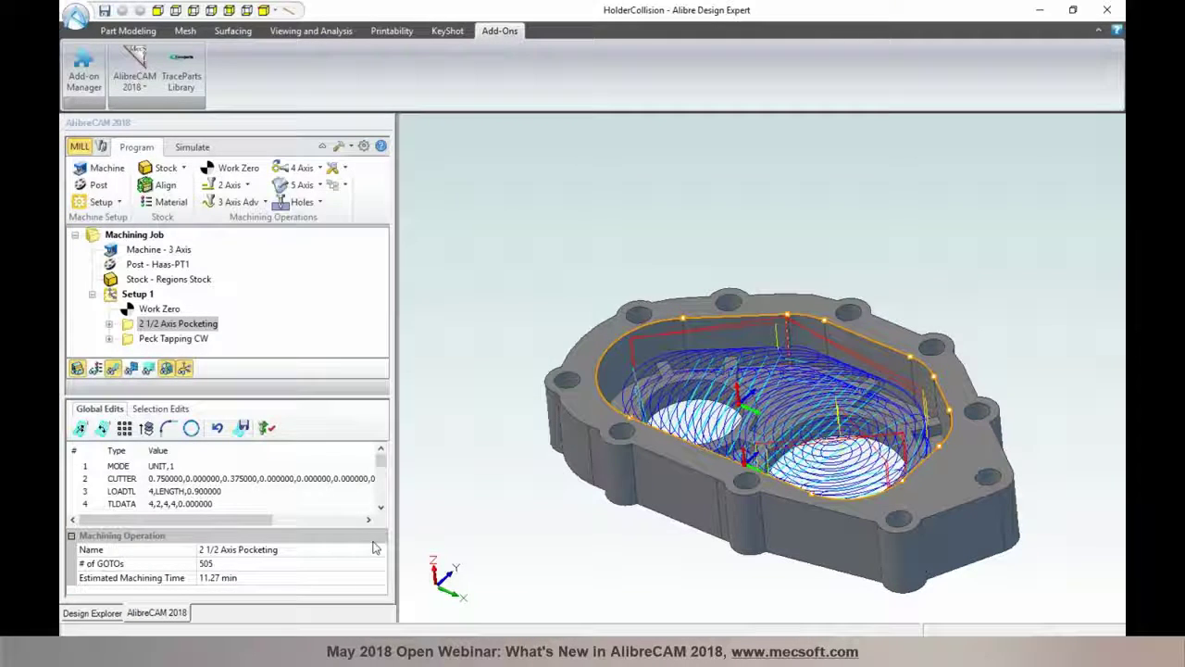
Inspect the 2 1/2 Axis Pocketing toolpath by Z level and play its simulation
left_click(149, 367)
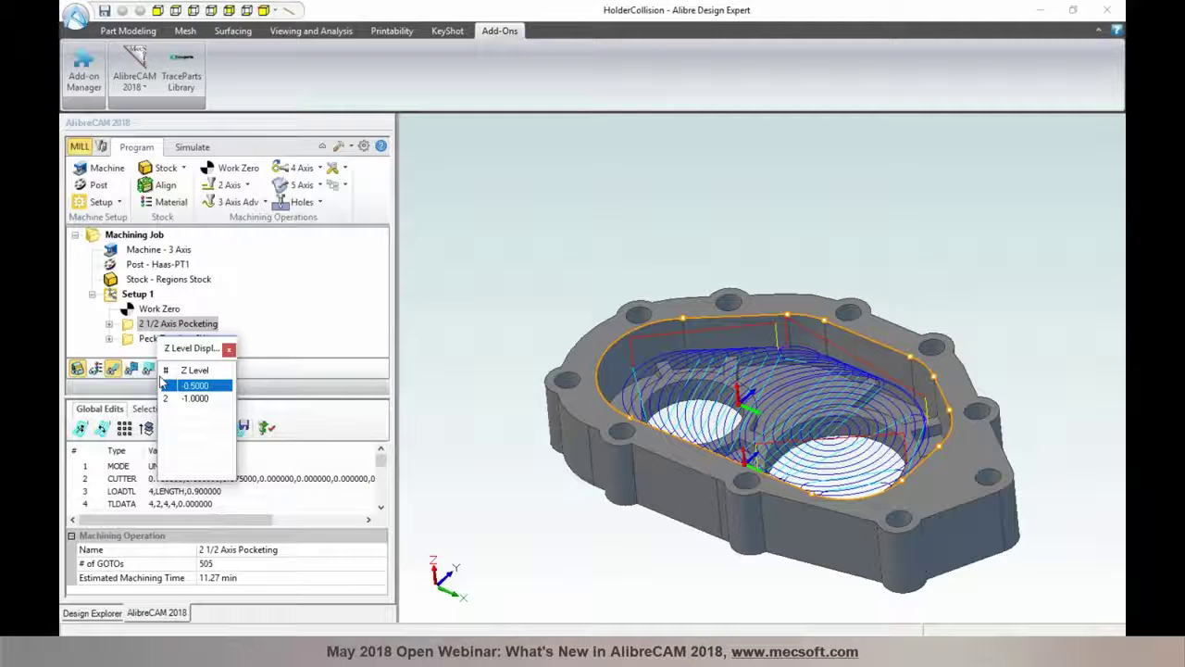
middle_click_drag(586, 513, 590, 521)
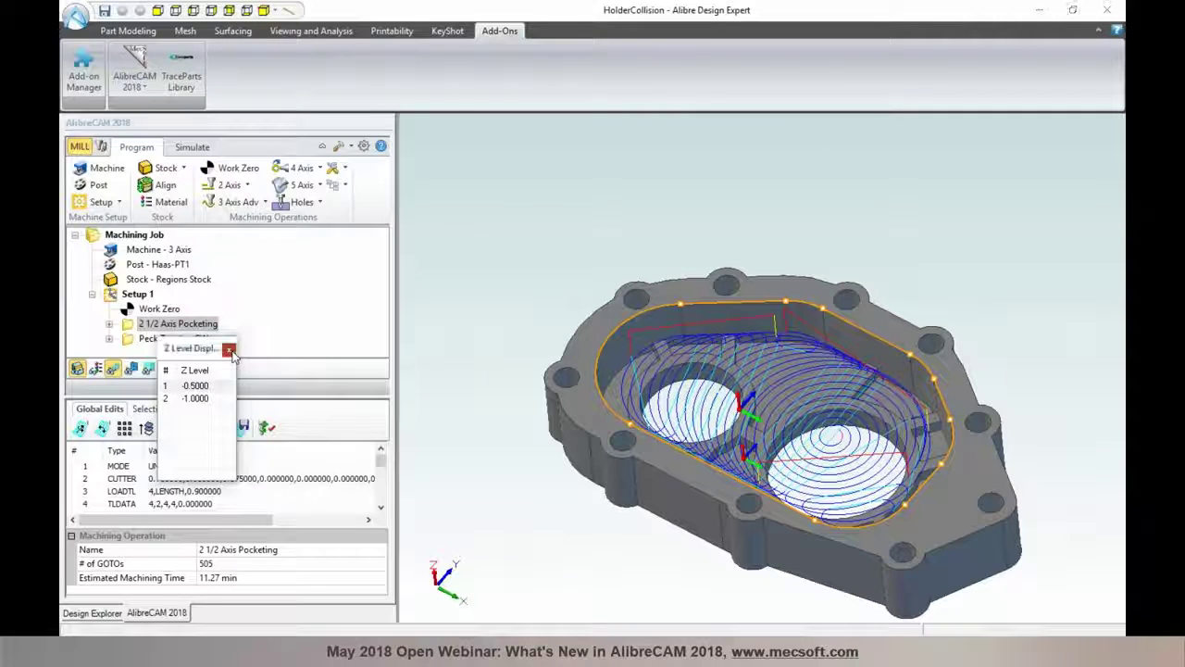
left_click(230, 351)
left_click(193, 147)
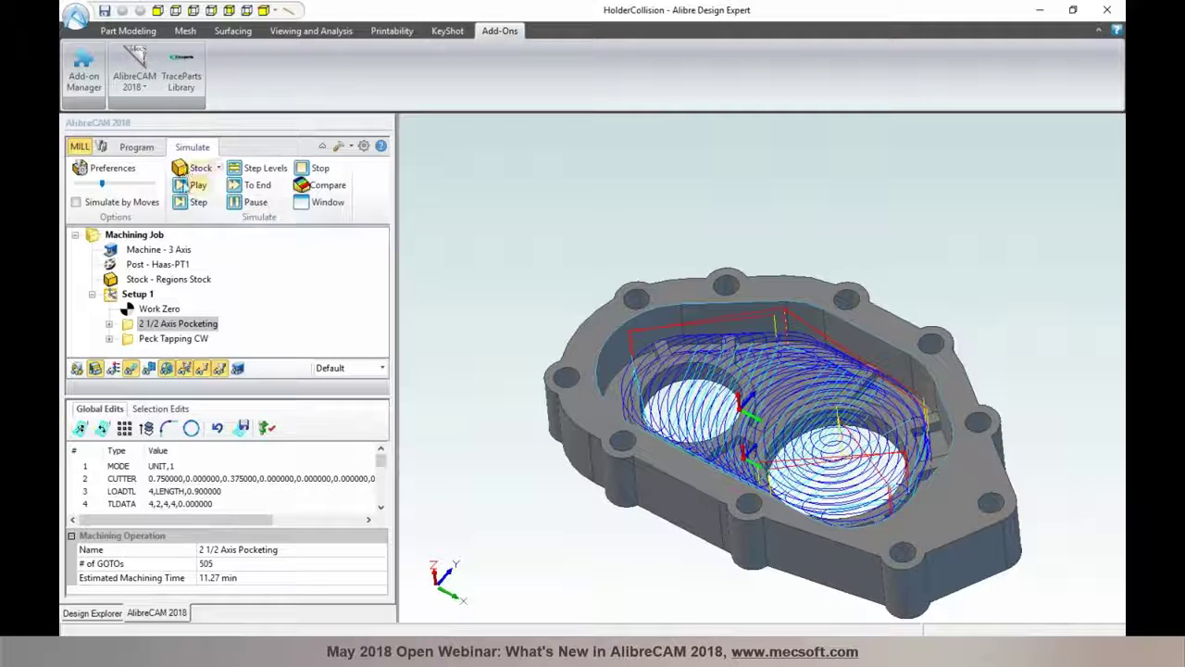
left_click(185, 185)
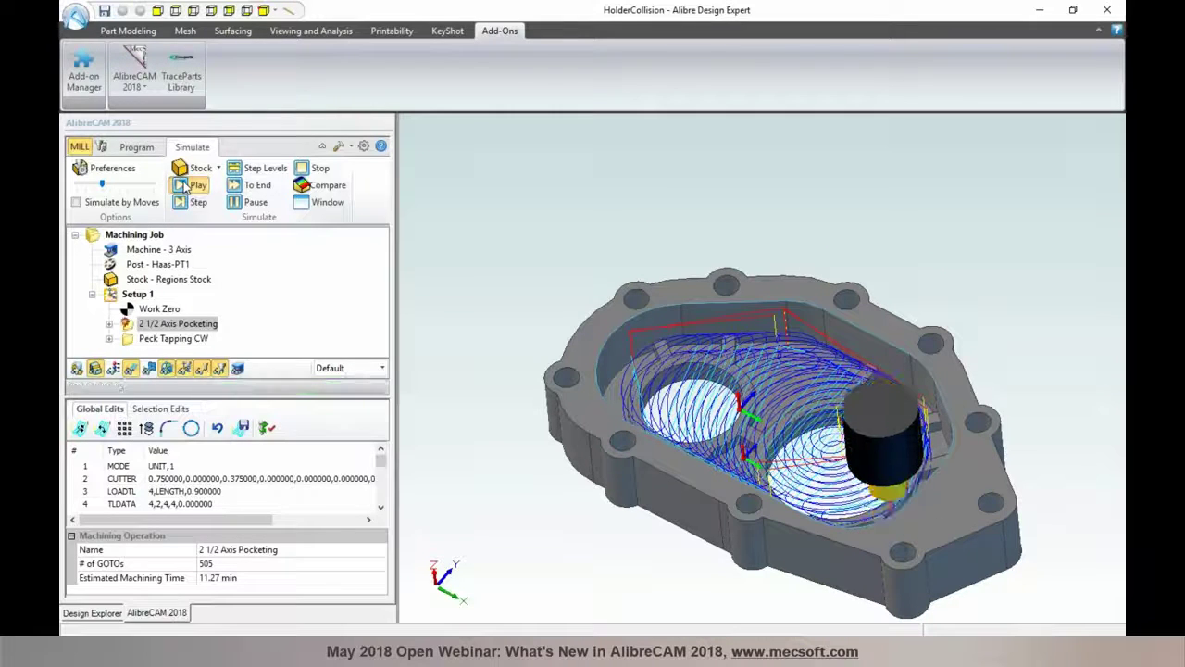
Create a 3 Axis Horizontal Roughing operation with the High Speed cut pattern for cavity/pocket regions and generate its toolpath
left_click(144, 150)
left_click(236, 204)
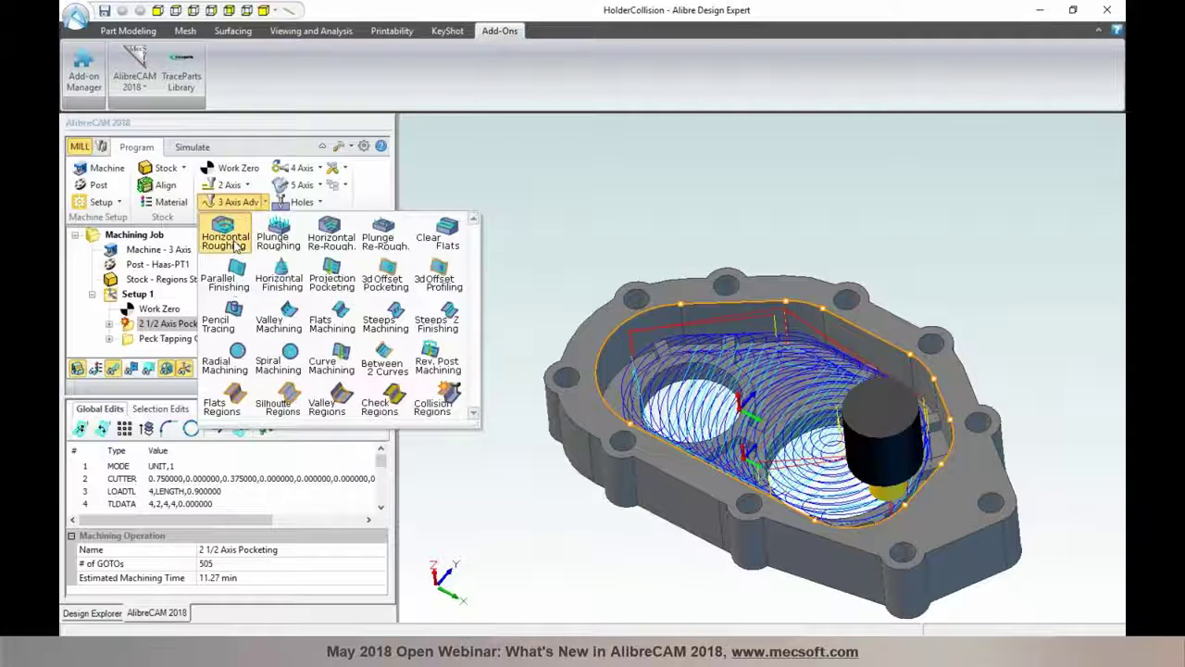
left_click(227, 239)
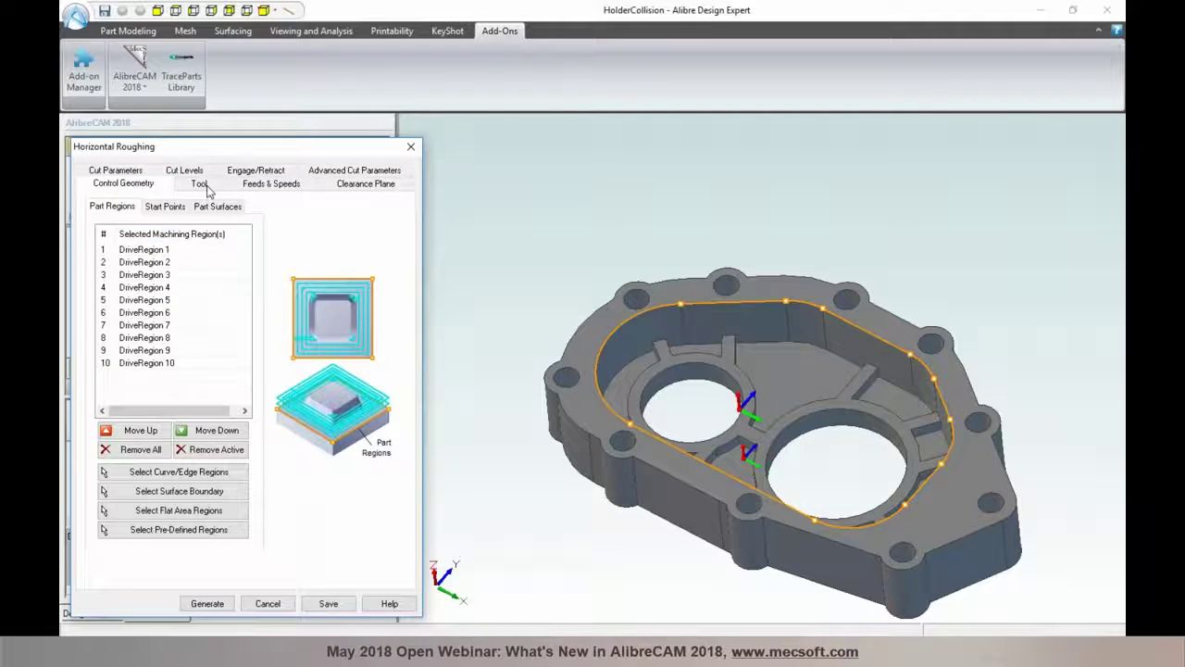
left_click(190, 185)
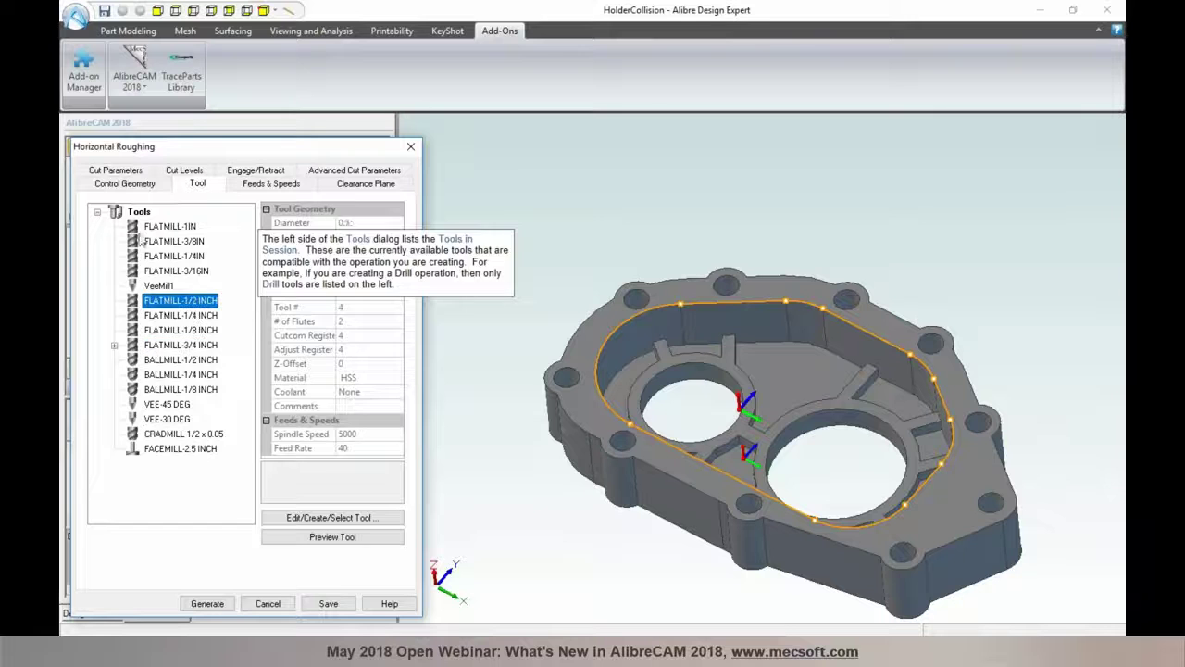
left_click(118, 171)
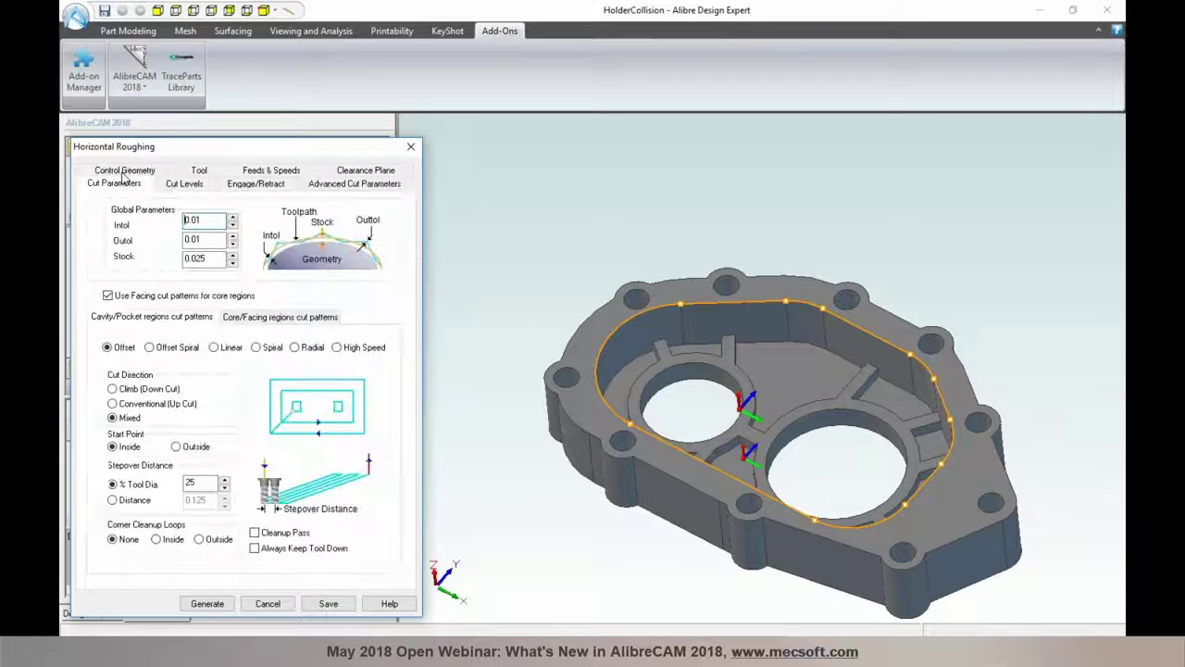
left_click(337, 347)
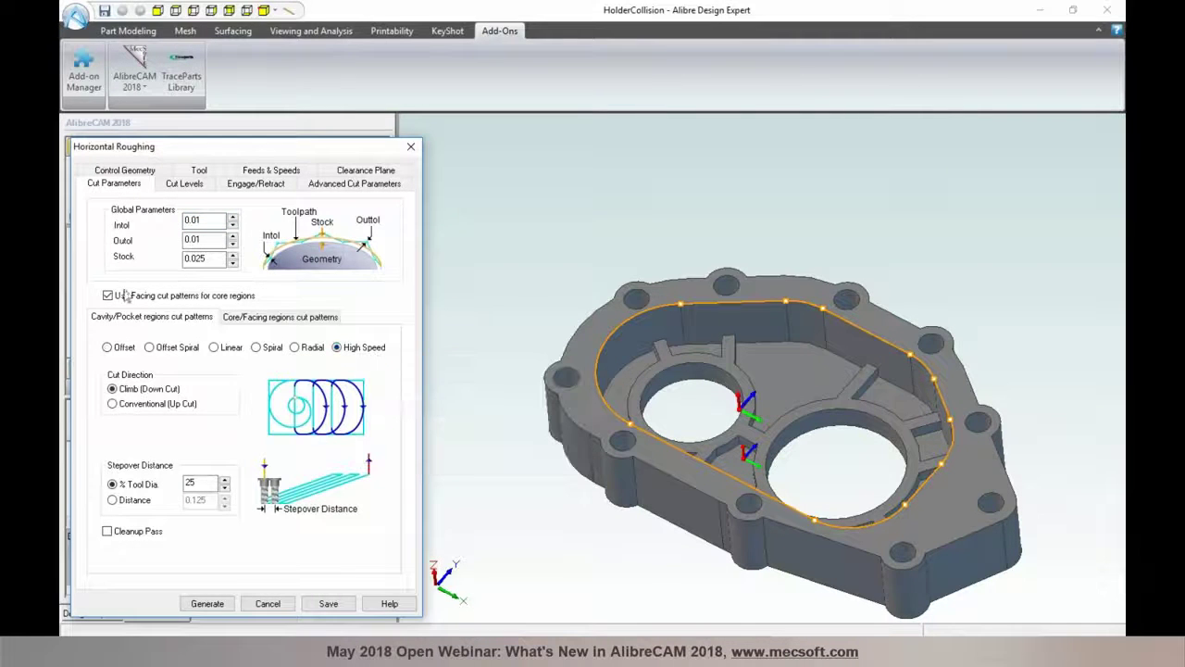
left_click(209, 603)
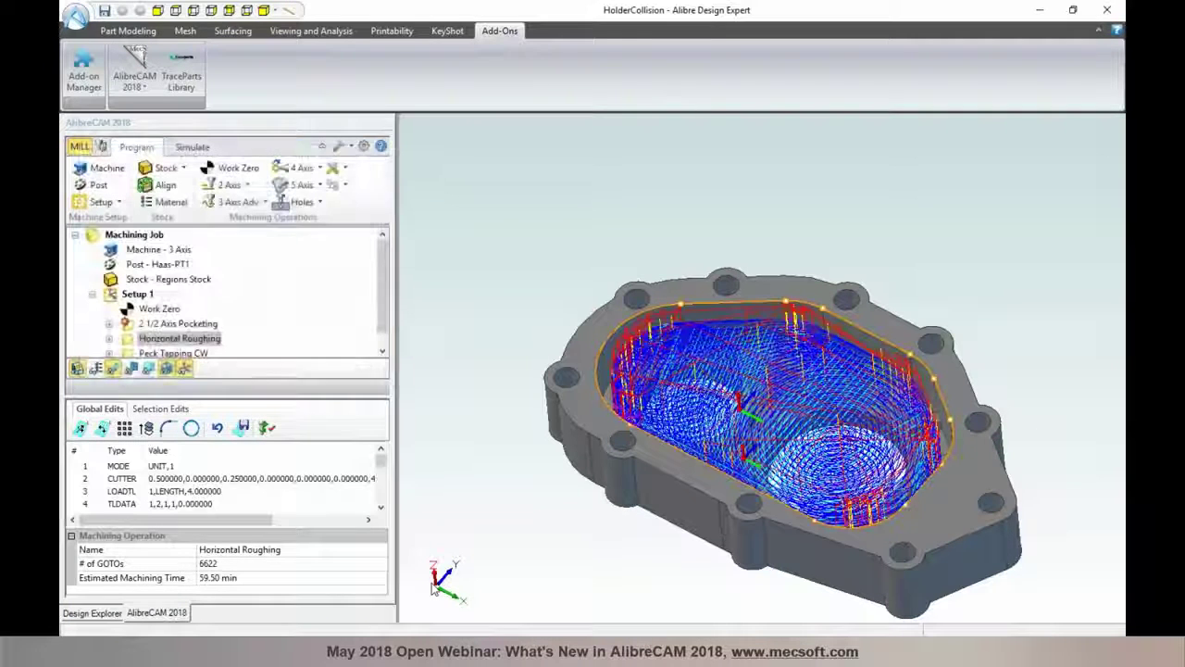
Inspect the Horizontal Roughing toolpath at its first Z level and reopen the operation's settings briefly without changing them
left_click(148, 370)
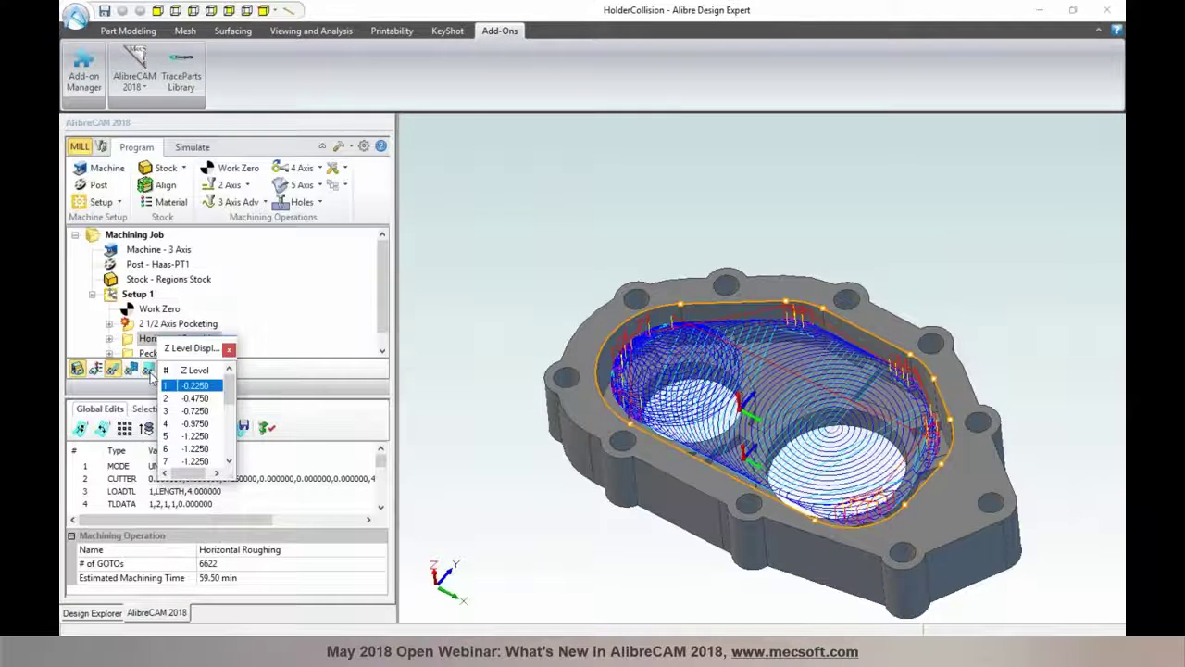
middle_click_drag(560, 511, 560, 533)
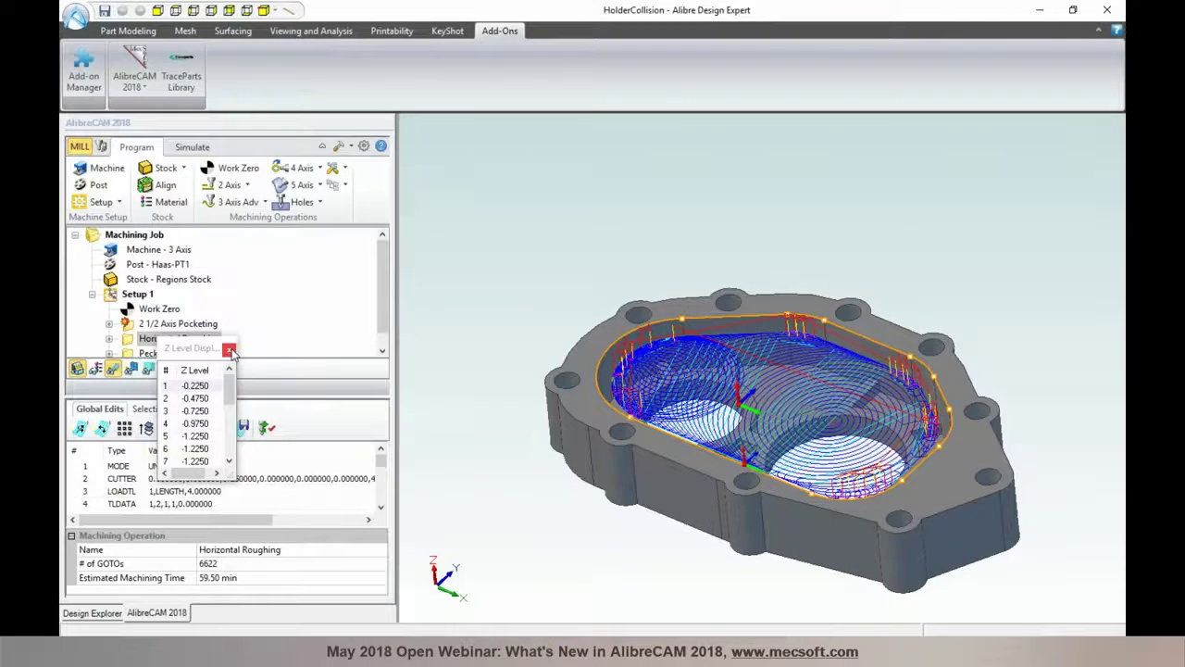
left_click(230, 350)
double_click(129, 339)
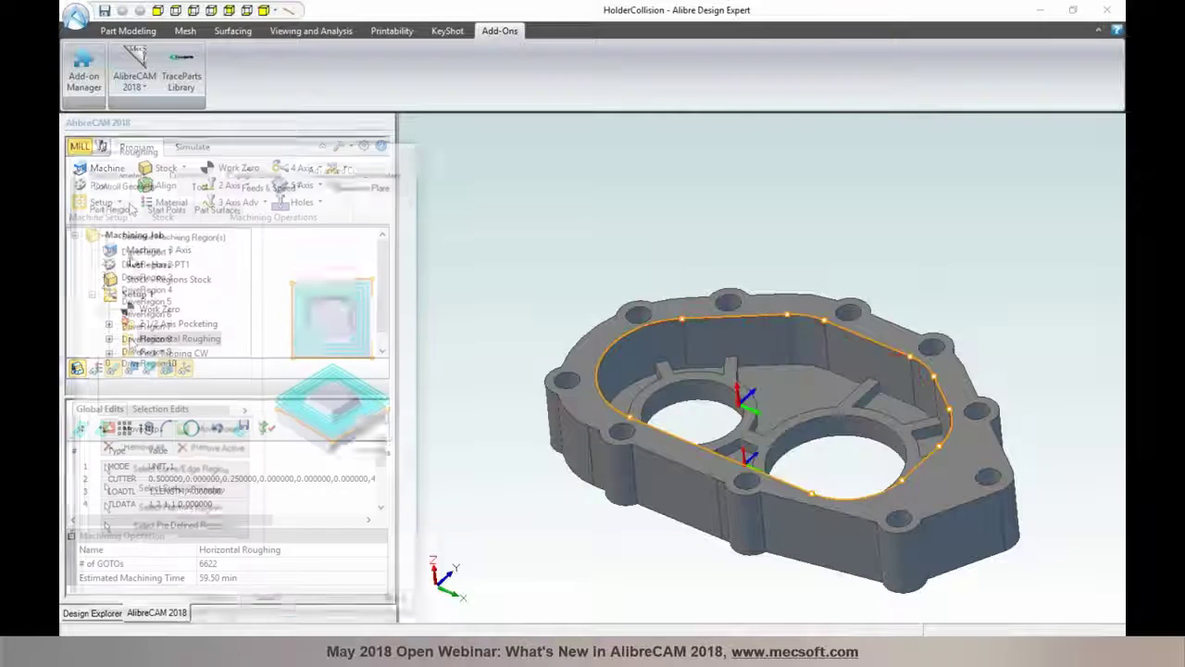
left_click(408, 149)
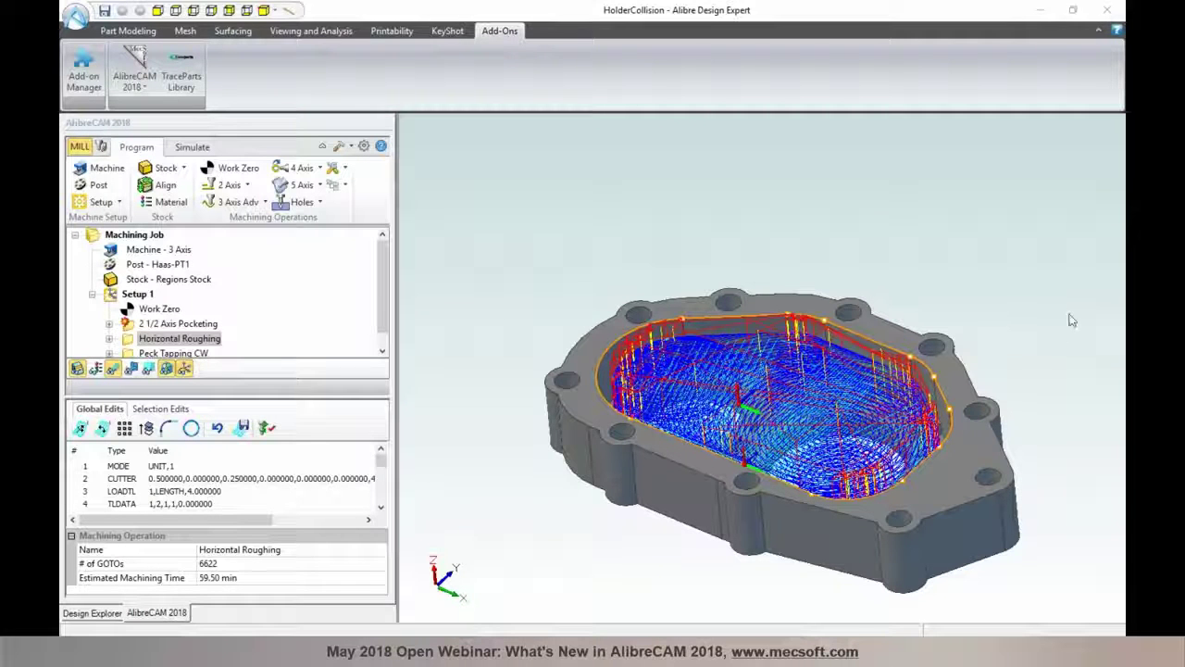
left_click(148, 309)
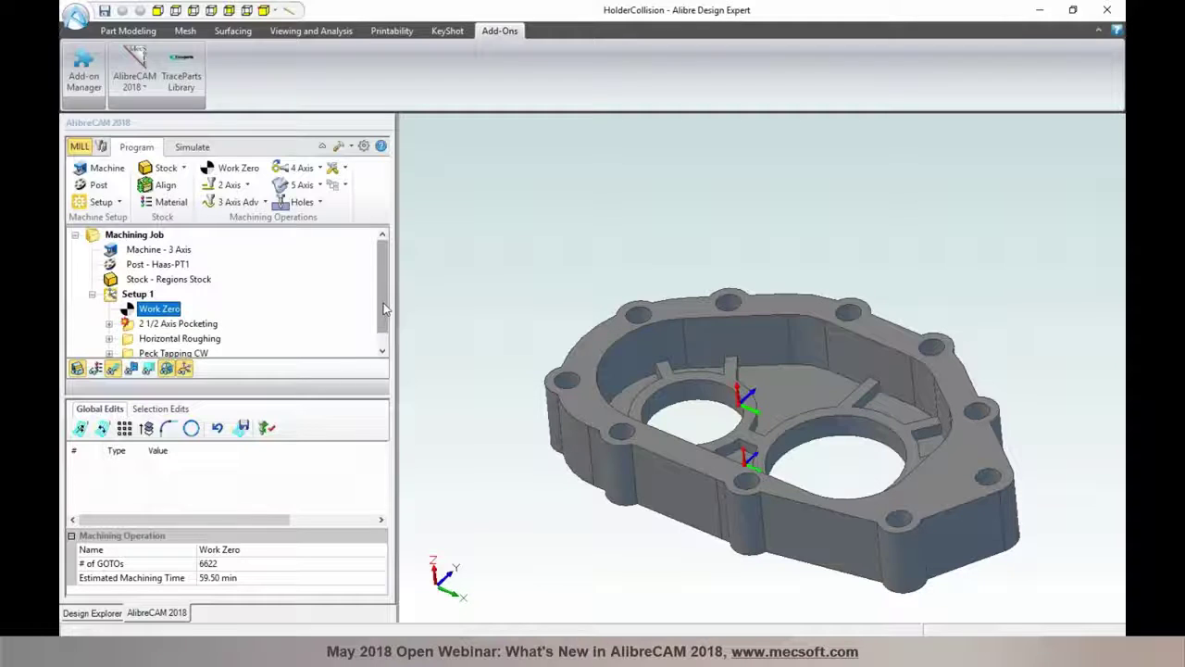
left_click(247, 185)
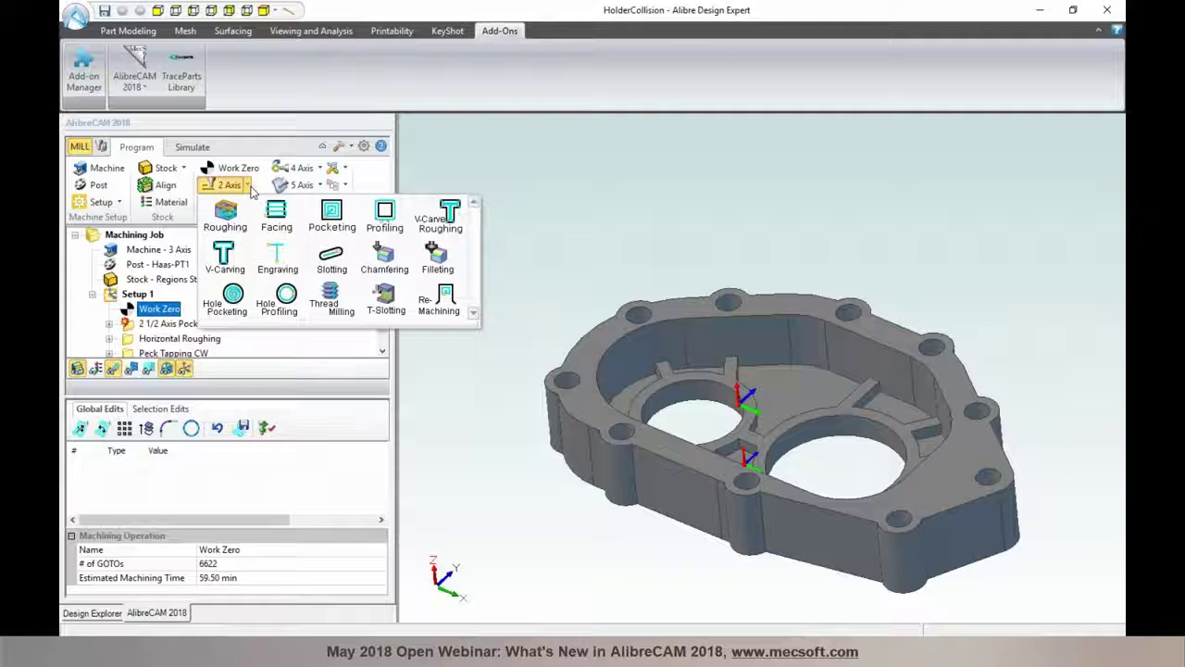
left_click(275, 276)
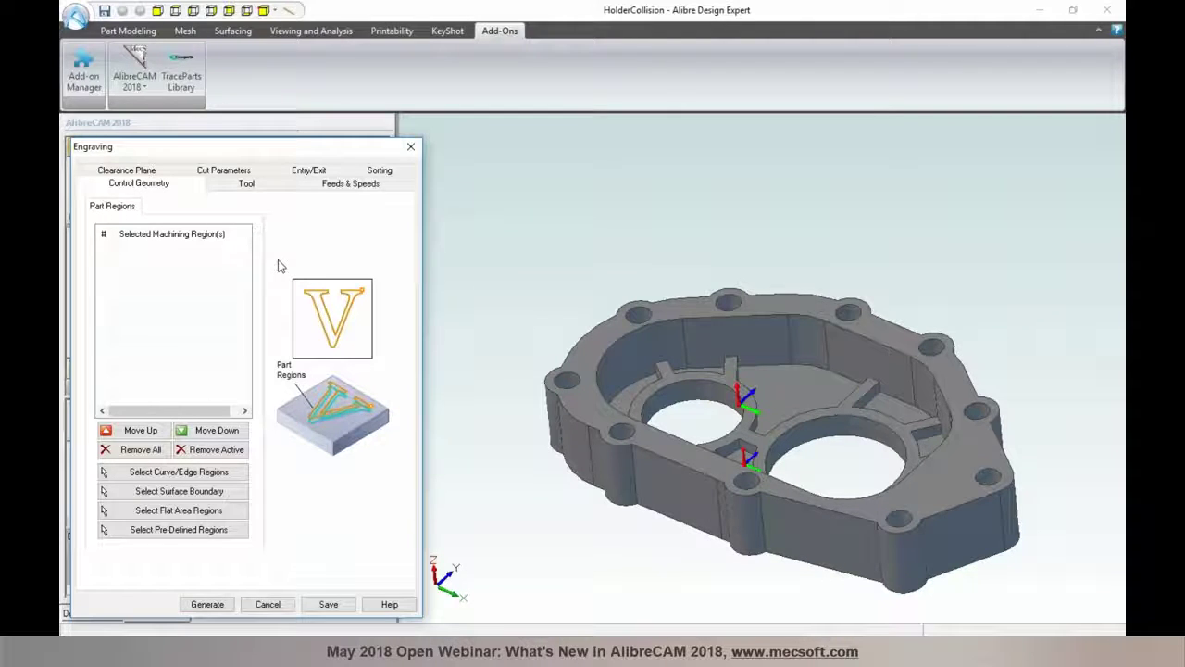
left_click(258, 185)
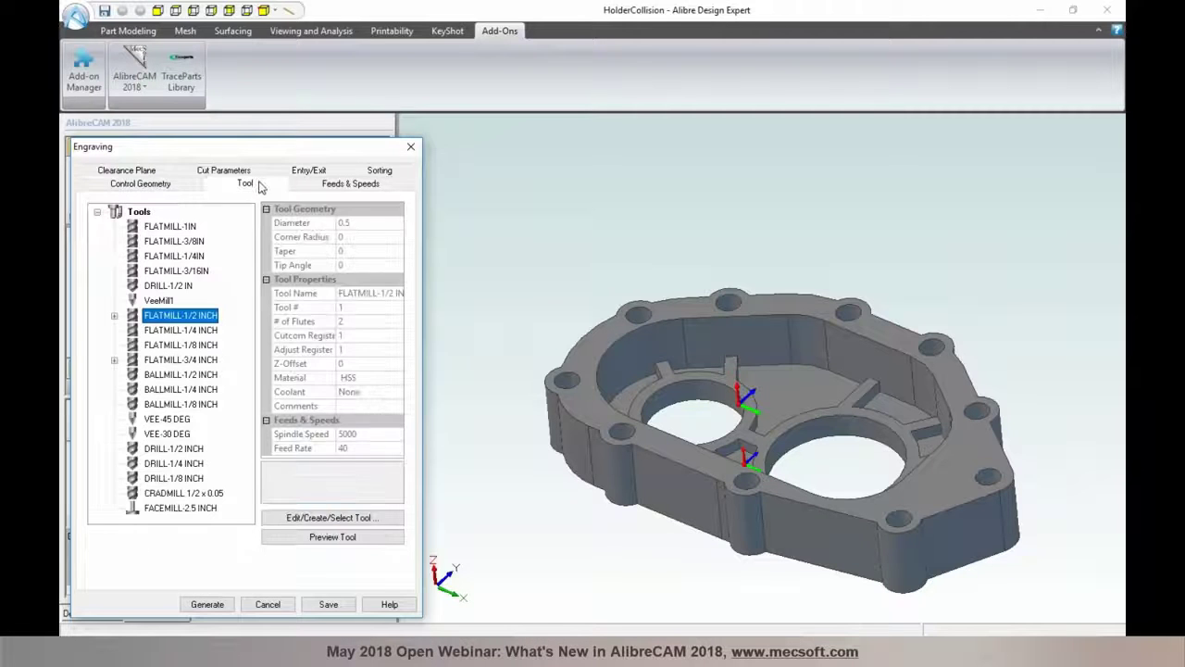
left_click(328, 518)
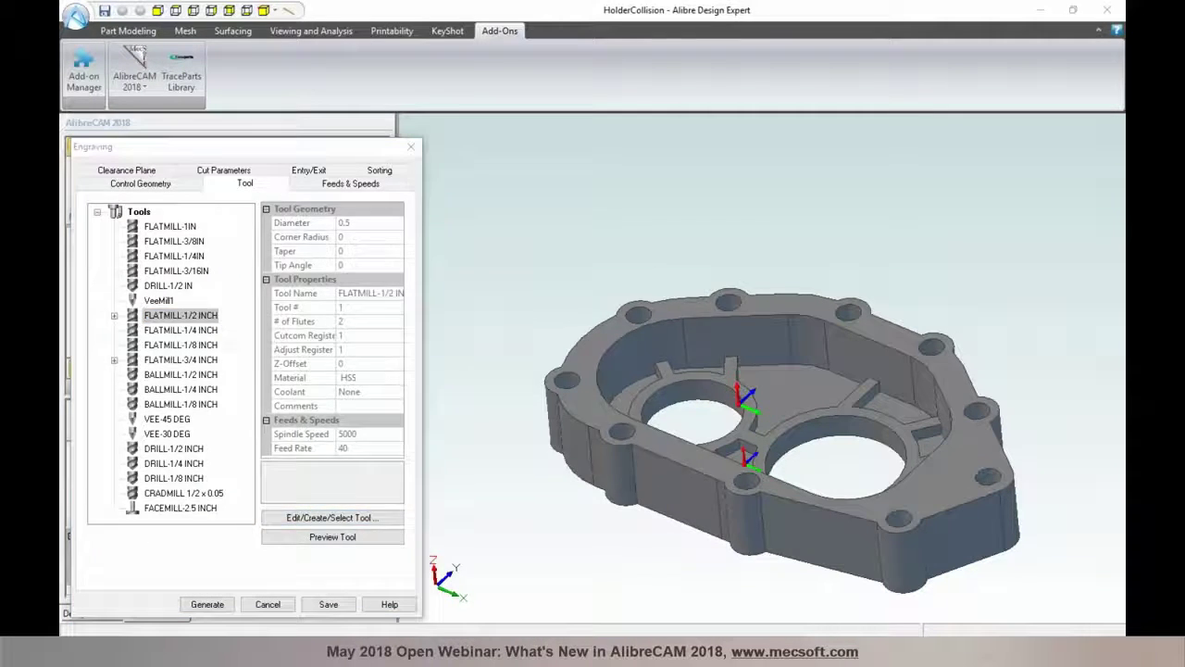
left_click_drag(324, 196, 389, 195)
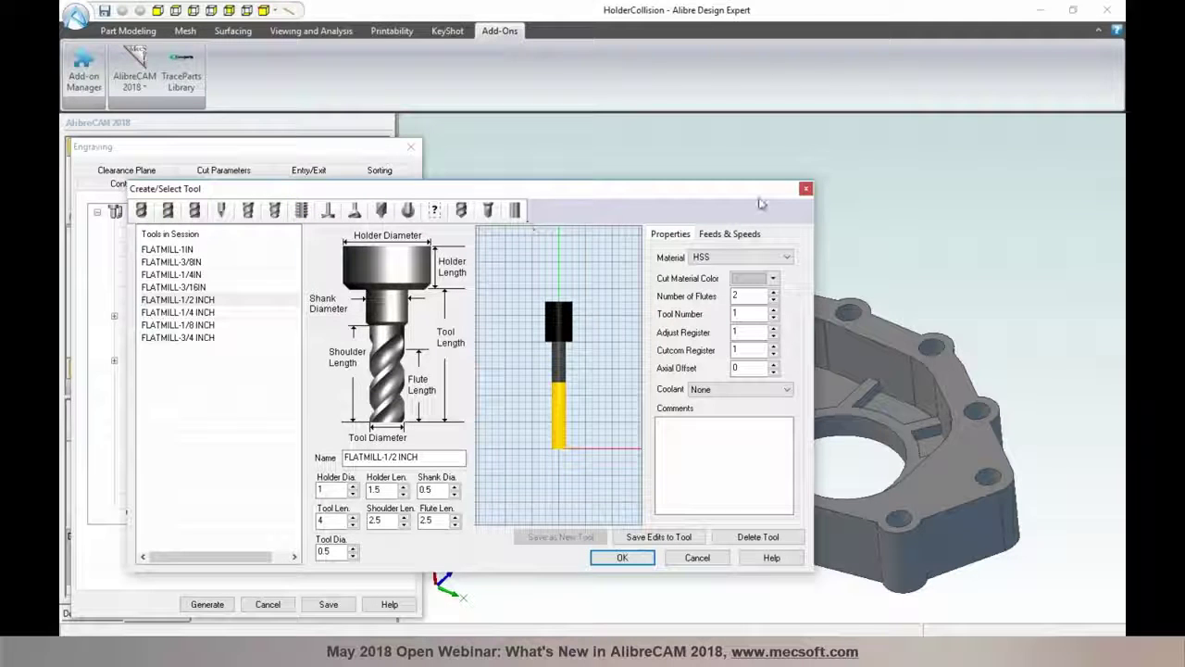
left_click(806, 189)
left_click(224, 173)
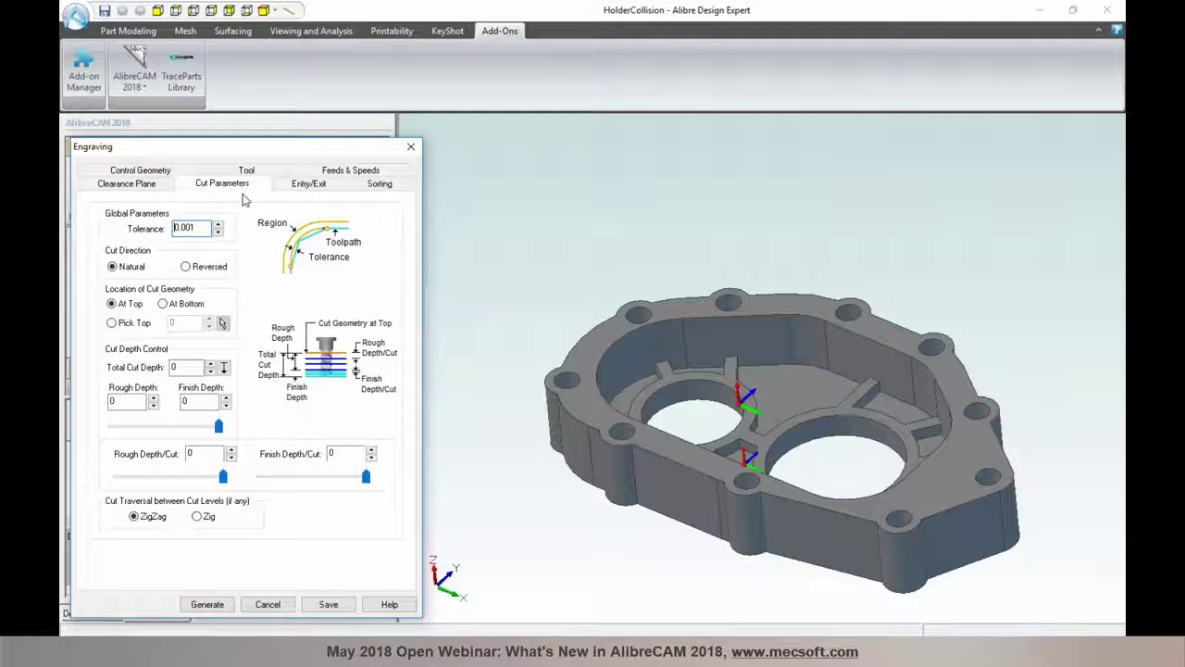
left_click(269, 604)
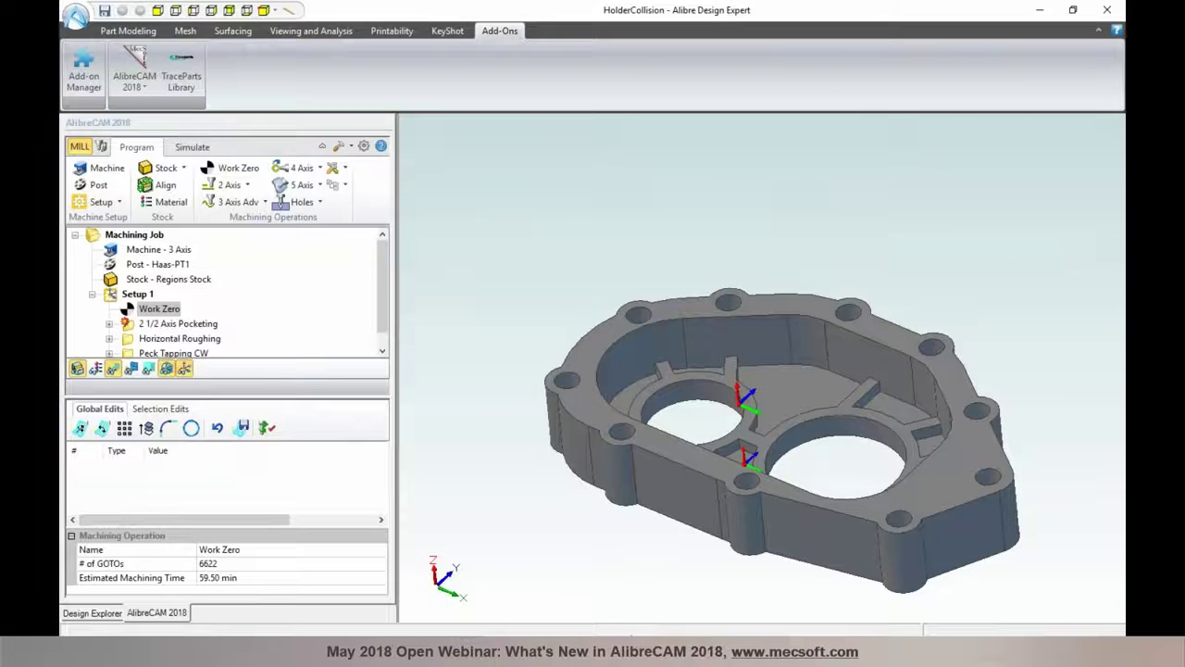
Switch to the 3Ax_Sorting part and start a 2 Axis Engraving operation using the pocket's curved inner edge as its machining region
mouse_move(639, 653)
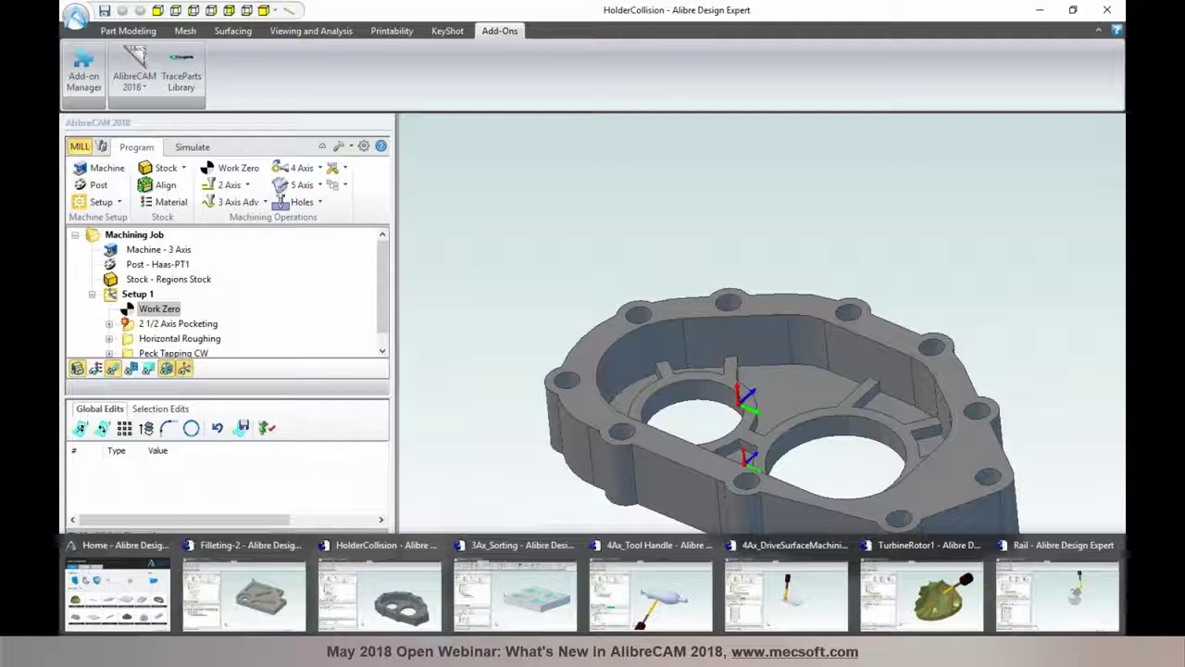
left_click(565, 613)
scroll(648, 333, "up", 5)
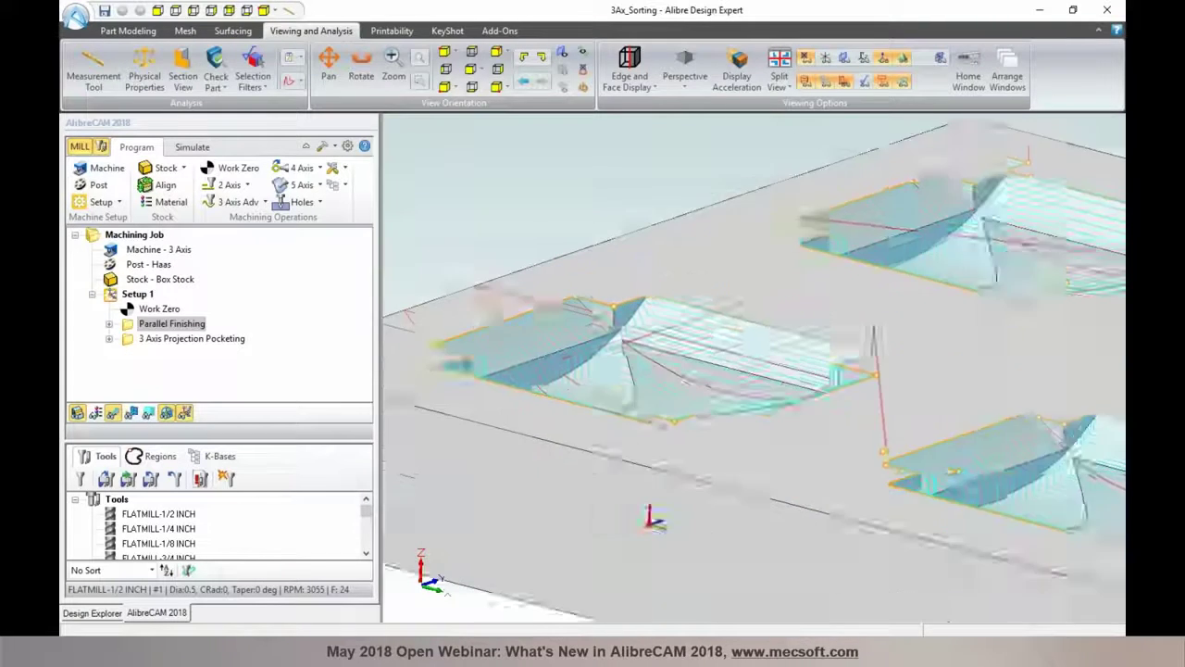
left_click(171, 309)
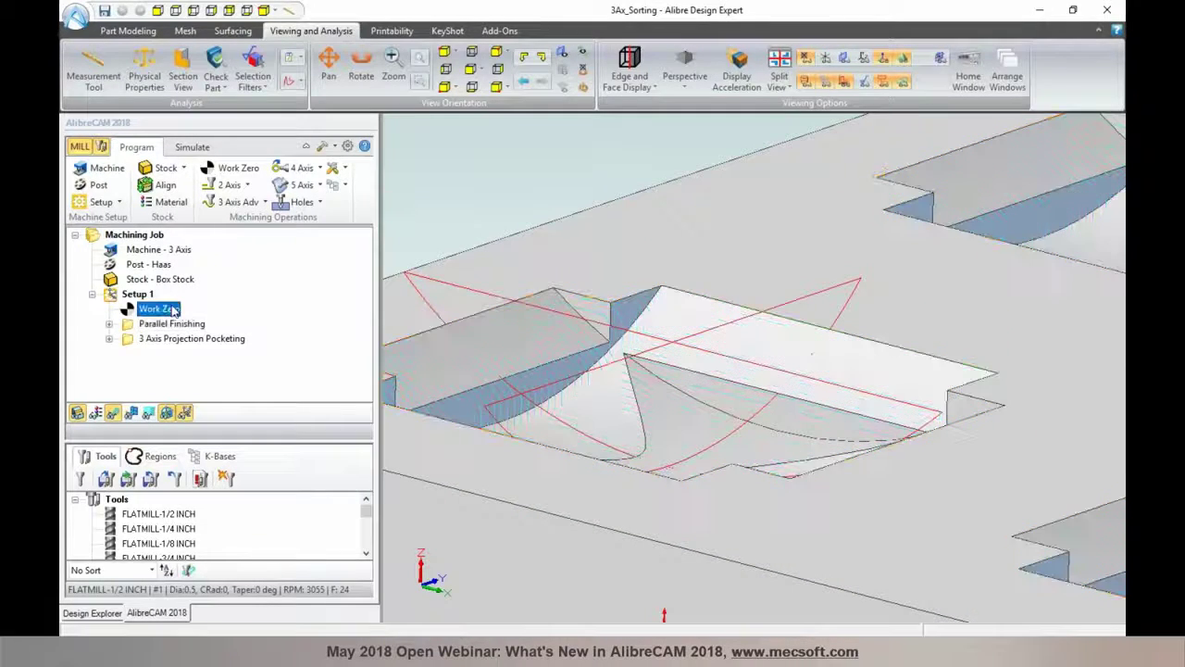
left_click(246, 185)
left_click(276, 259)
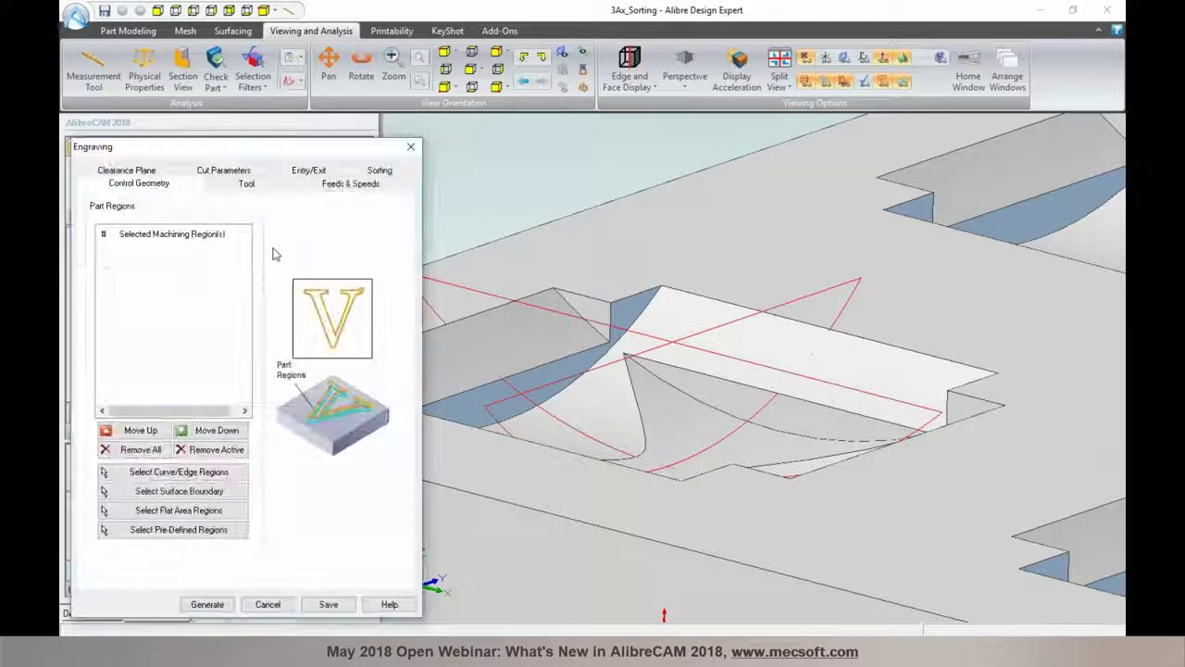
left_click(179, 472)
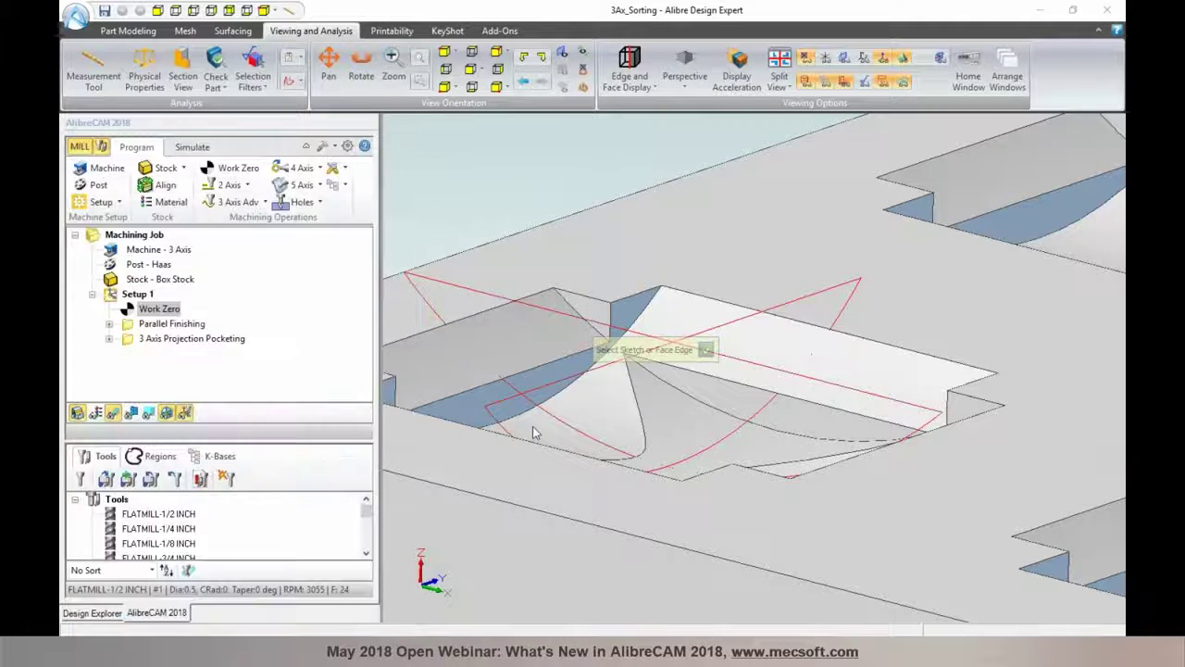
left_click(642, 424)
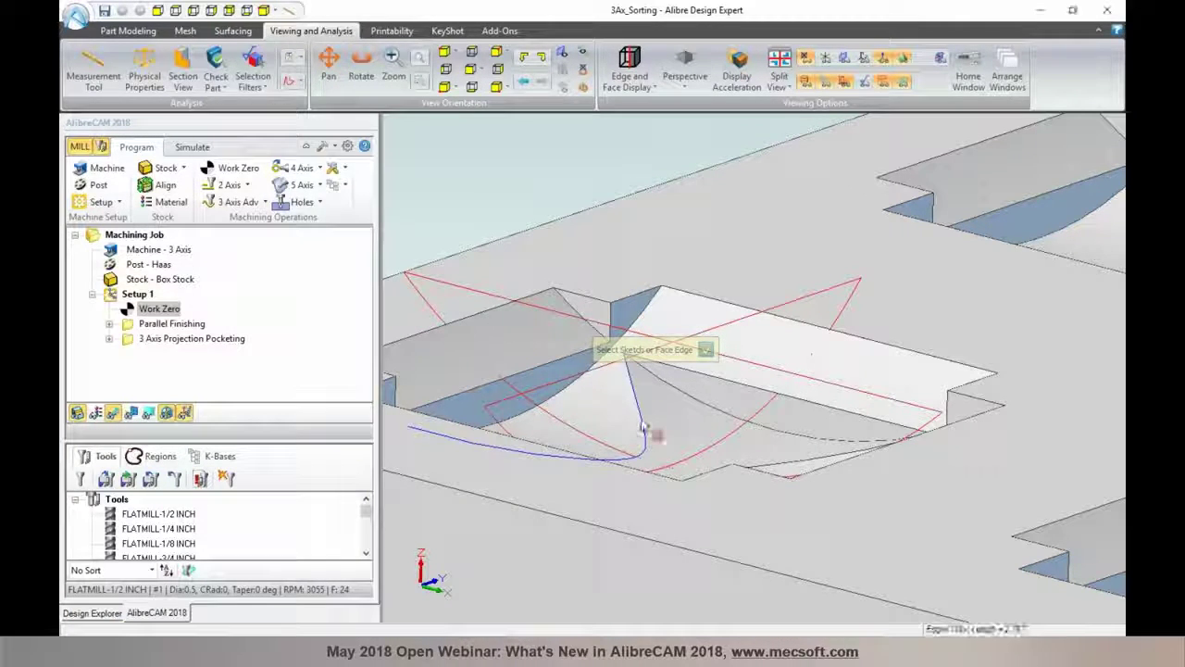
left_click(705, 350)
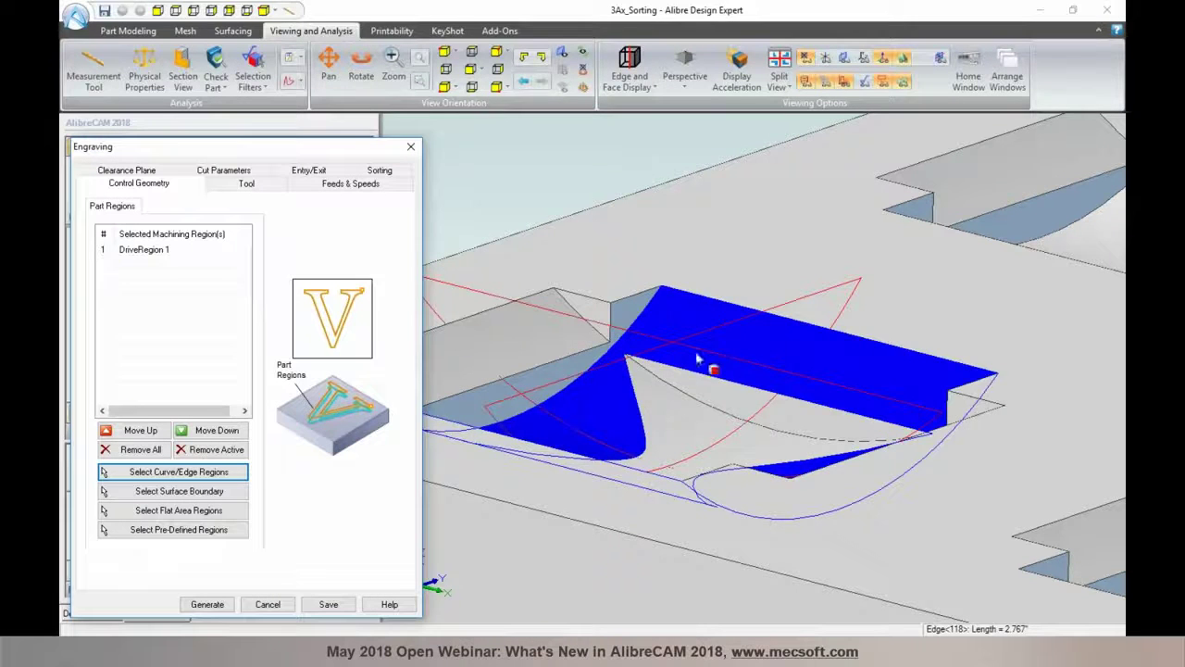
left_click(176, 249)
Review the Engraving operation's tool and cut parameters and generate its toolpath with the FLATMILL-1/2 INCH tool and 0.001 tolerance
left_click(233, 188)
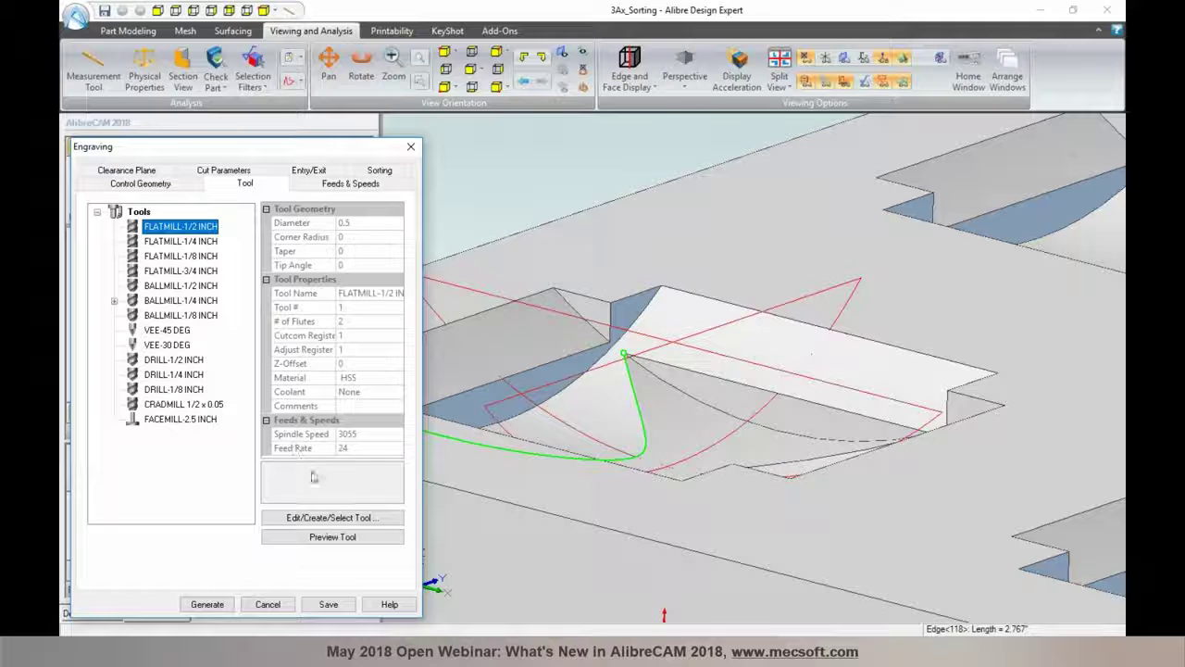
mouse_move(364, 518)
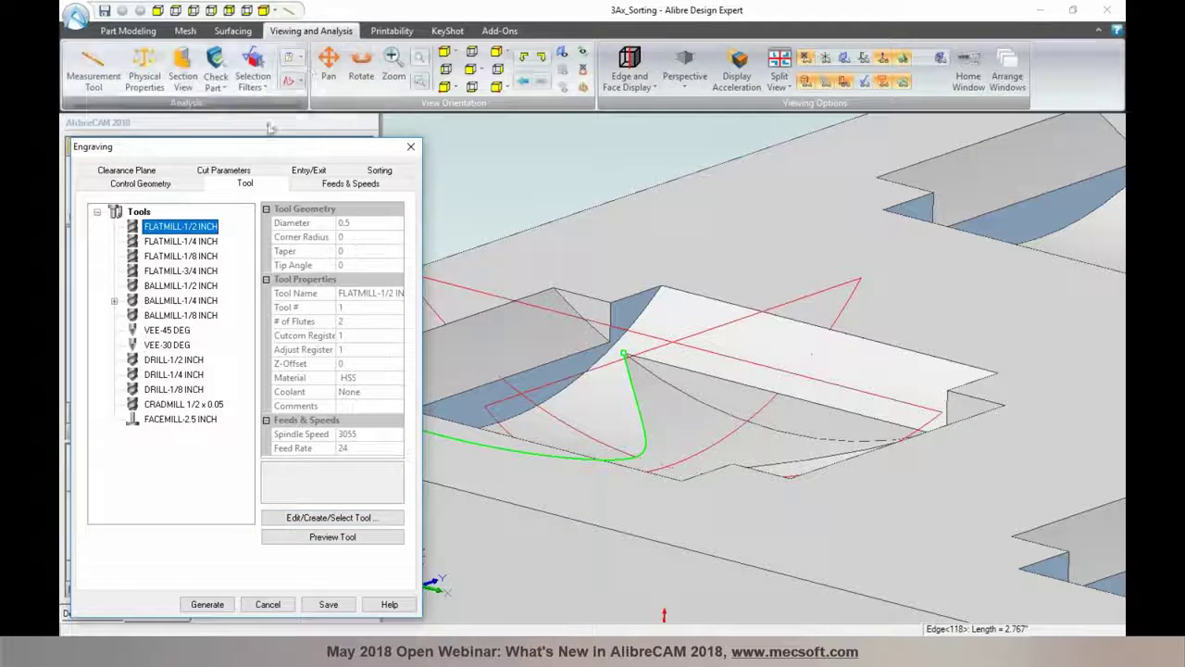
left_click(222, 171)
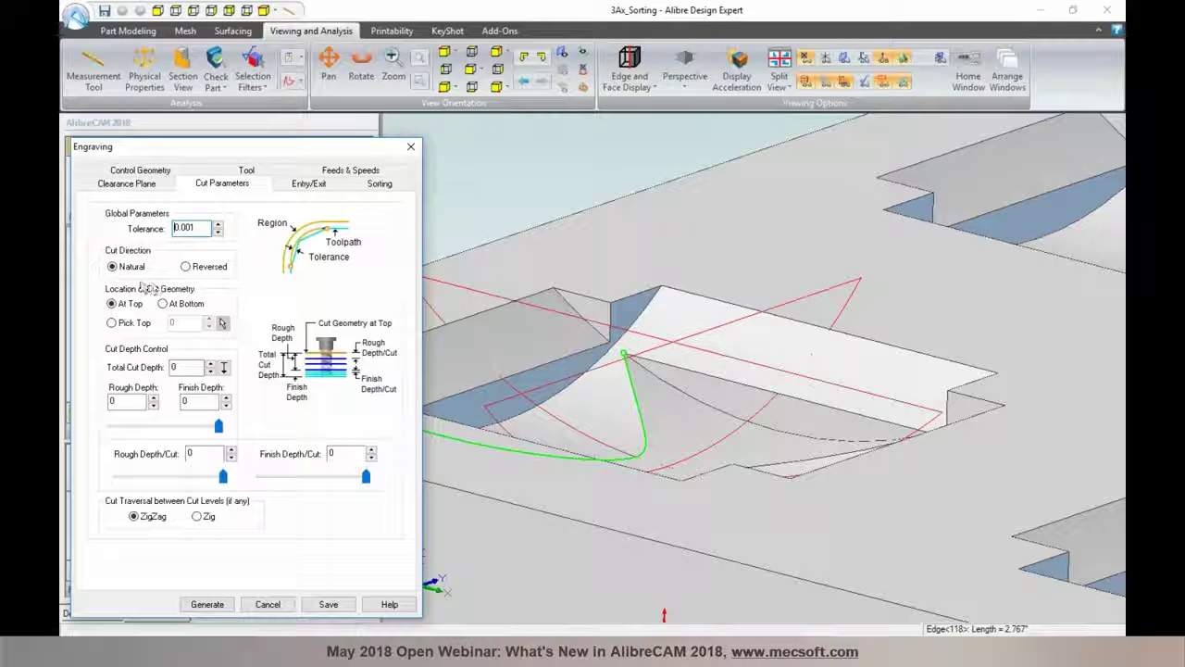
mouse_move(132, 268)
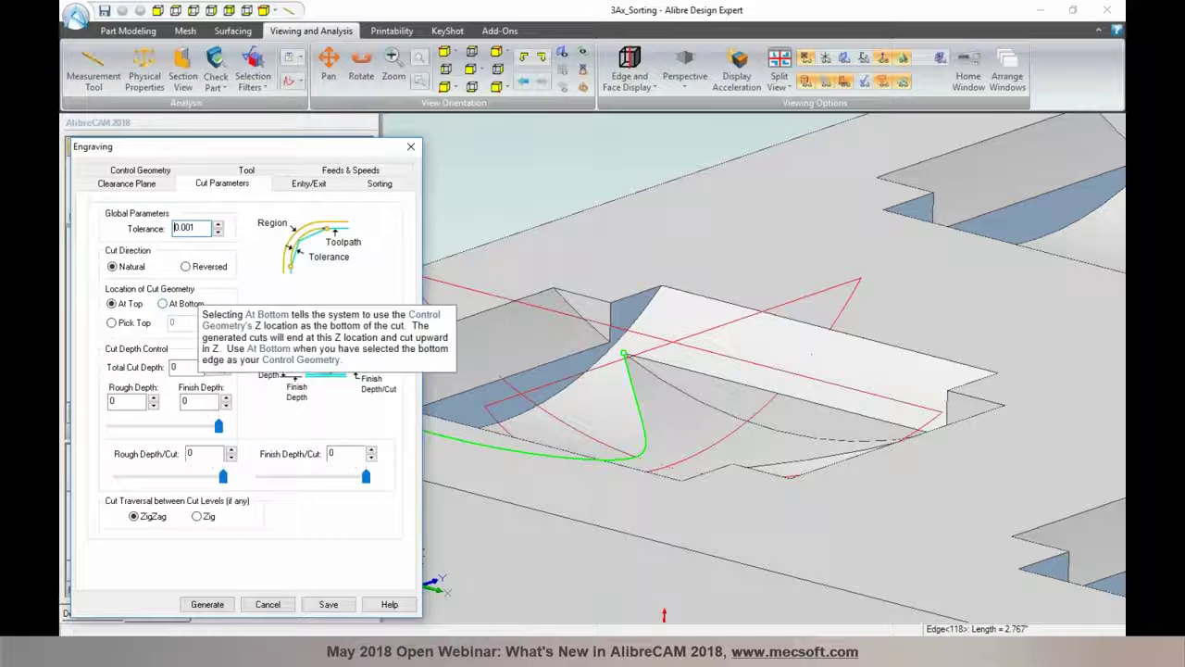
mouse_move(174, 325)
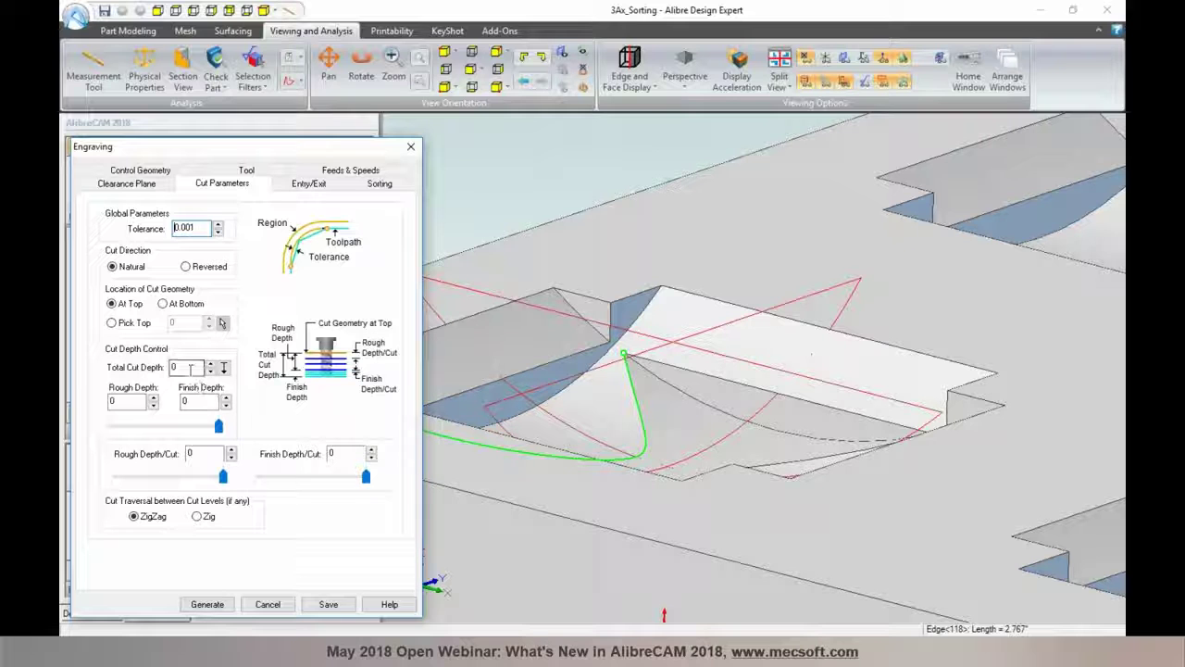
mouse_move(222, 367)
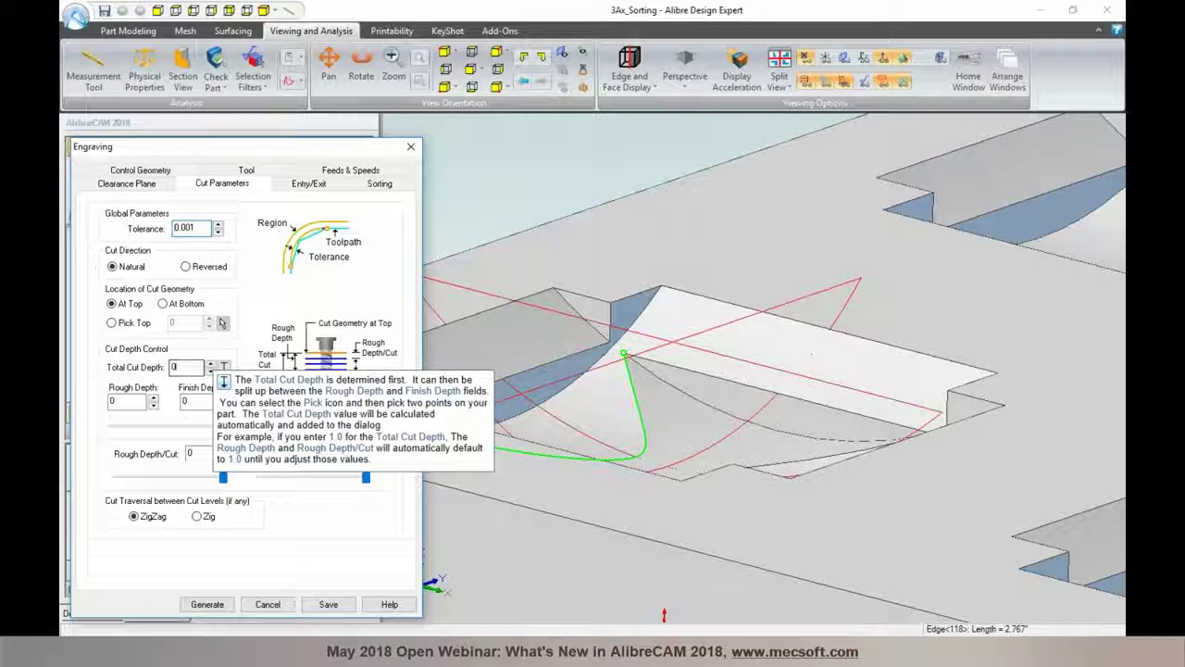
left_click(207, 605)
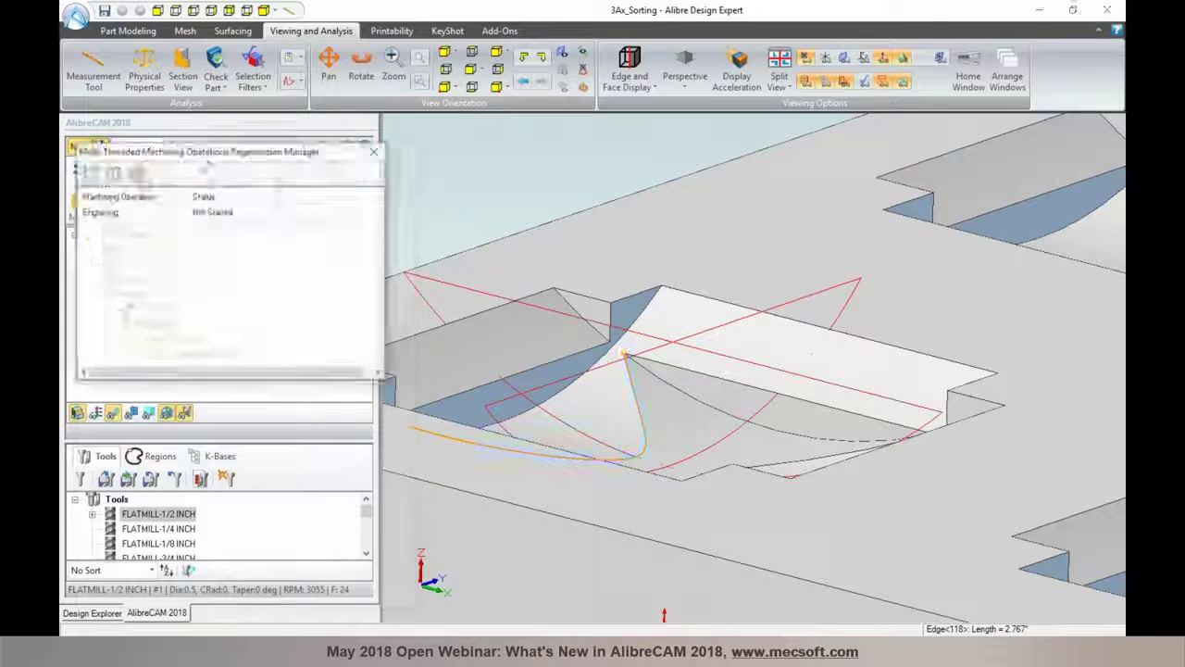
scroll(595, 481, "up", 2)
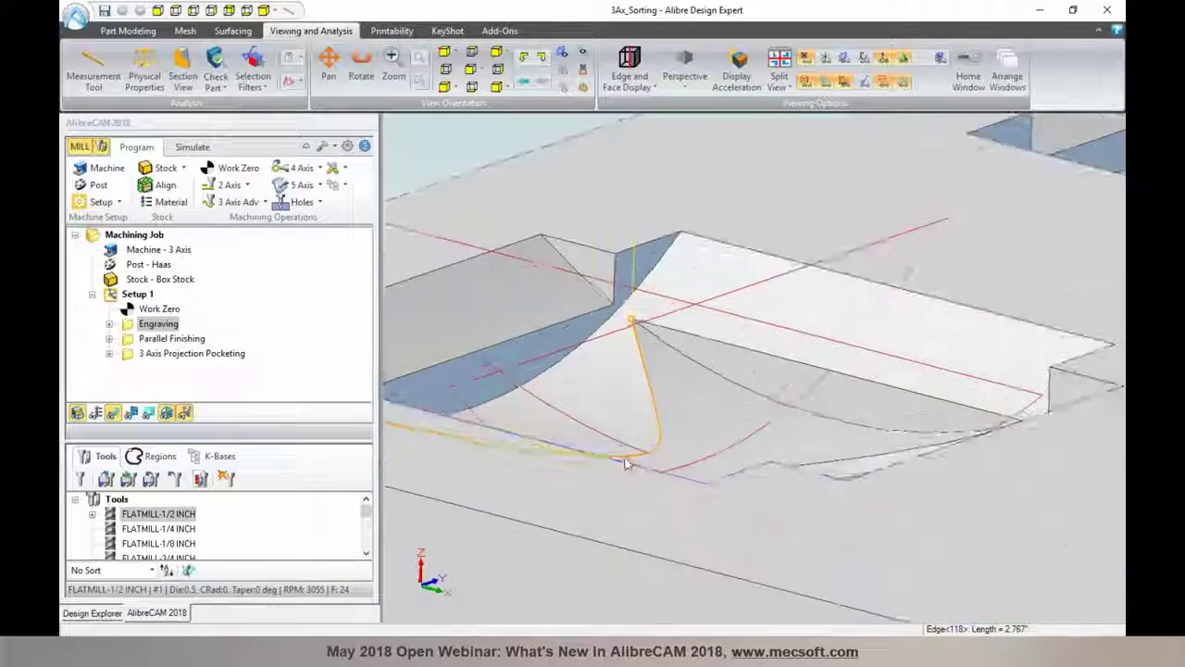
scroll(651, 436, "down", 4)
middle_click_drag(501, 248, 497, 253)
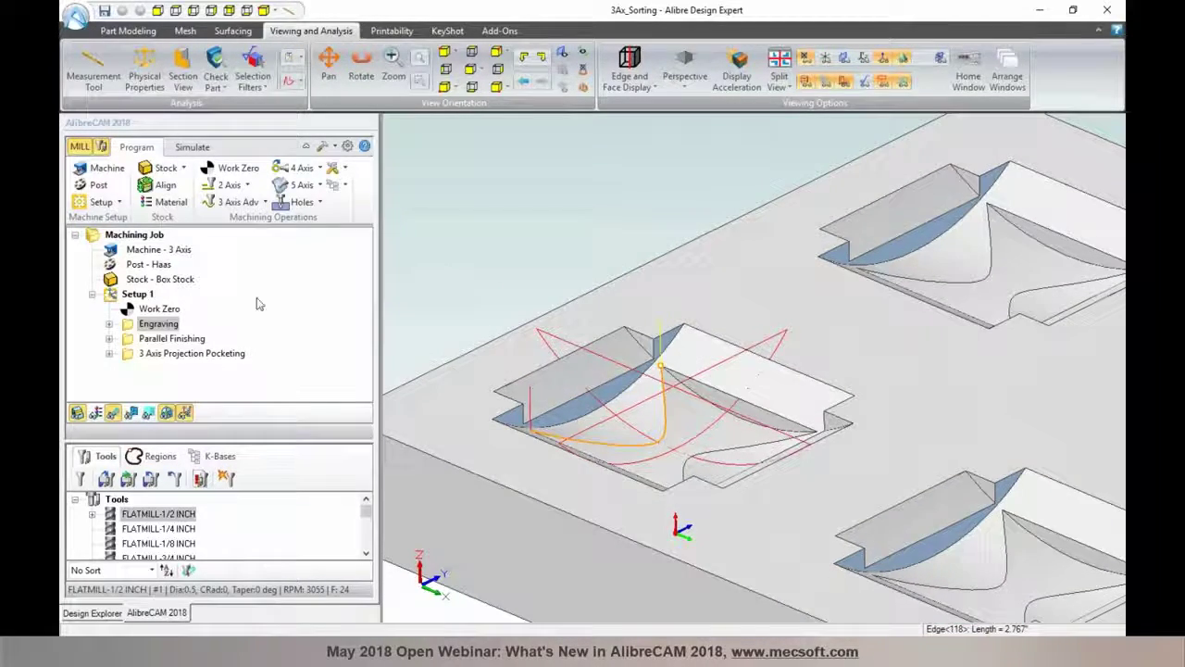
Open the 2 1/2 Axis Pocketing cut parameters to examine the Offset pattern's context tool tip, and close them without creating an operation
left_click(227, 184)
left_click(325, 217)
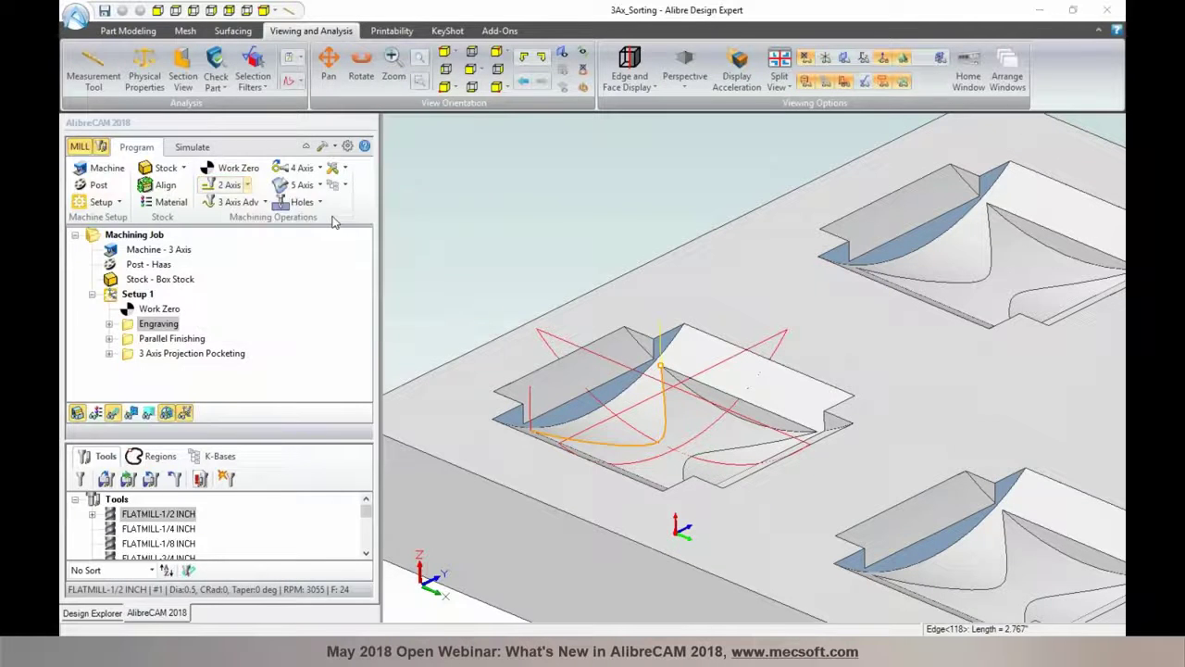
left_click(135, 173)
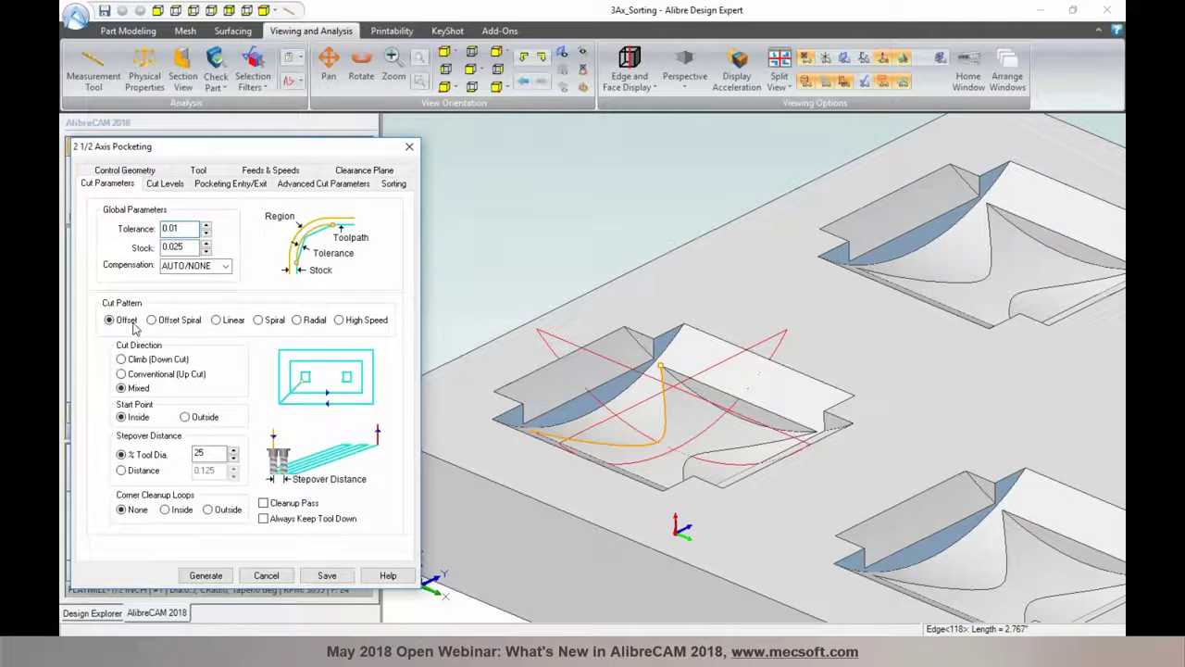
mouse_move(134, 328)
left_click(409, 147)
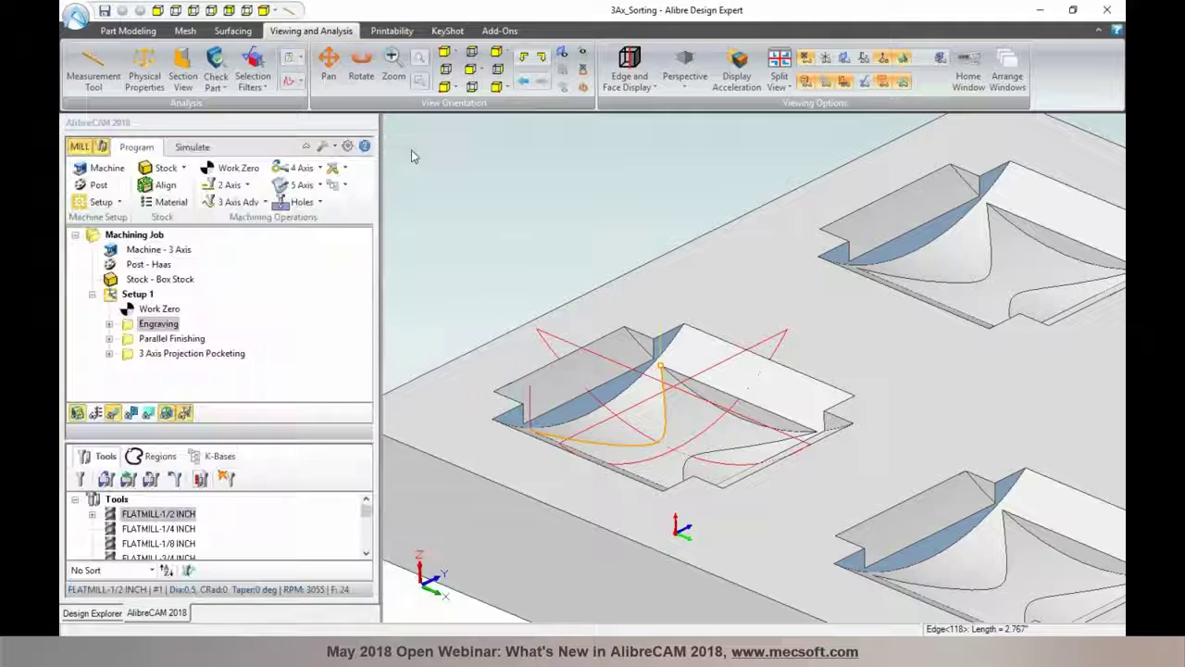
Examine the Show Context Tool Tips option in the user interface preferences and close the preferences unchanged
left_click(348, 146)
left_click(437, 96)
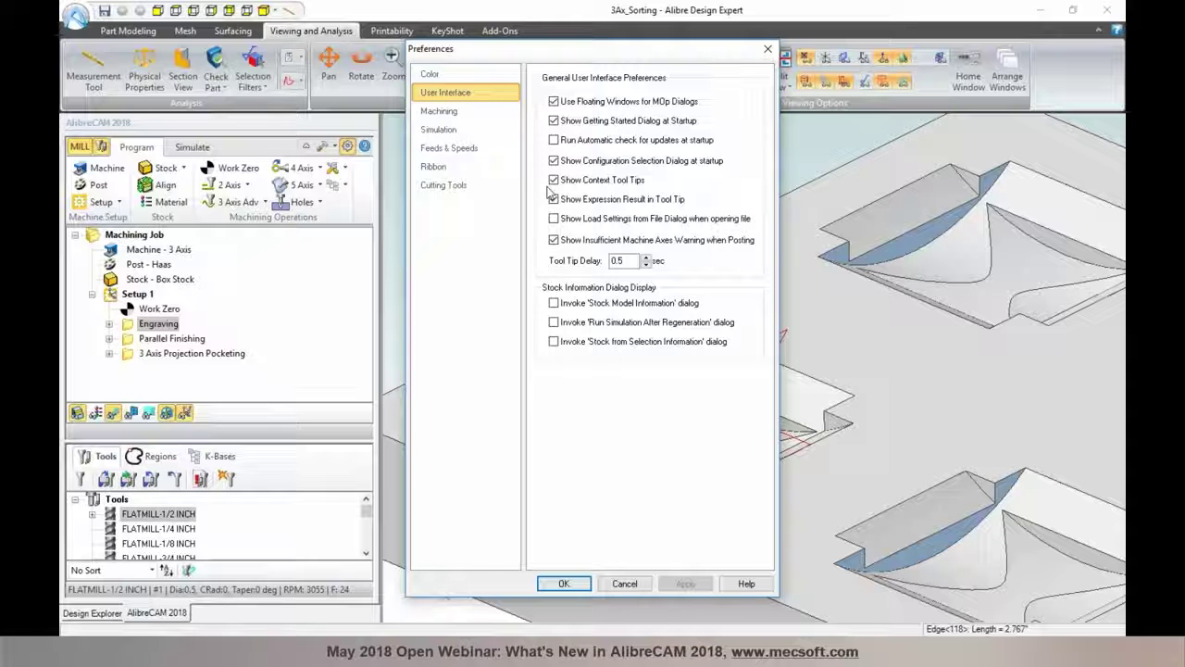
mouse_move(574, 185)
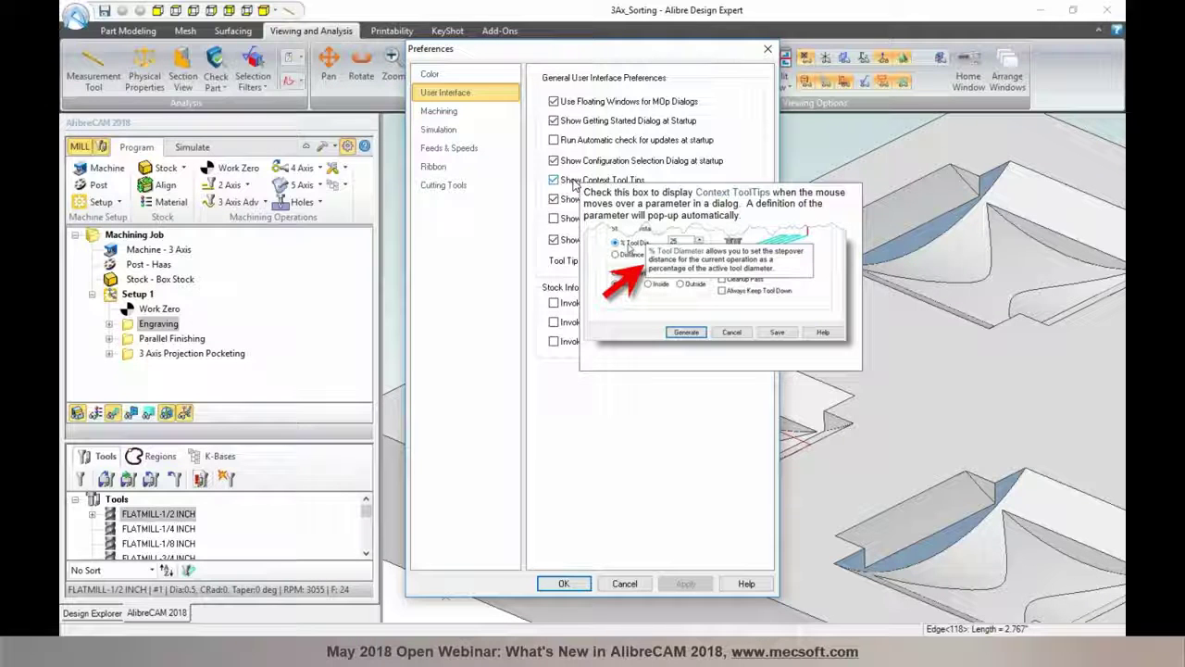
left_click(765, 50)
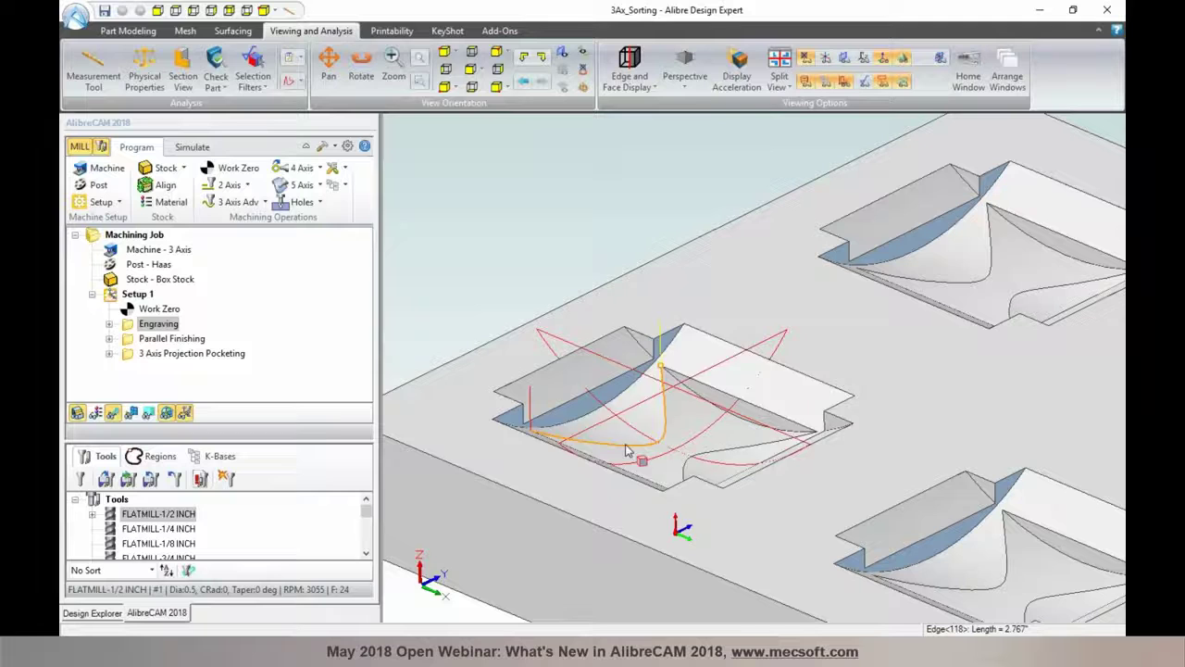
Simulate the Engraving toolpath, change the operation's tool to VEE-45 DEG and regenerate it
left_click(195, 148)
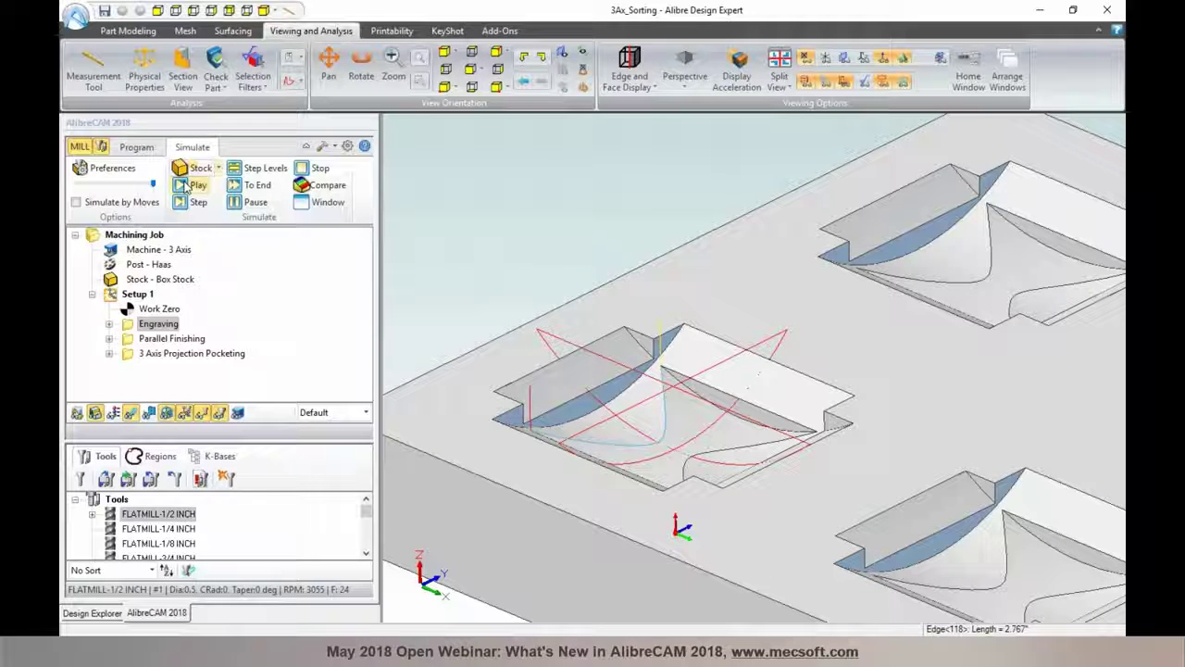
left_click(178, 185)
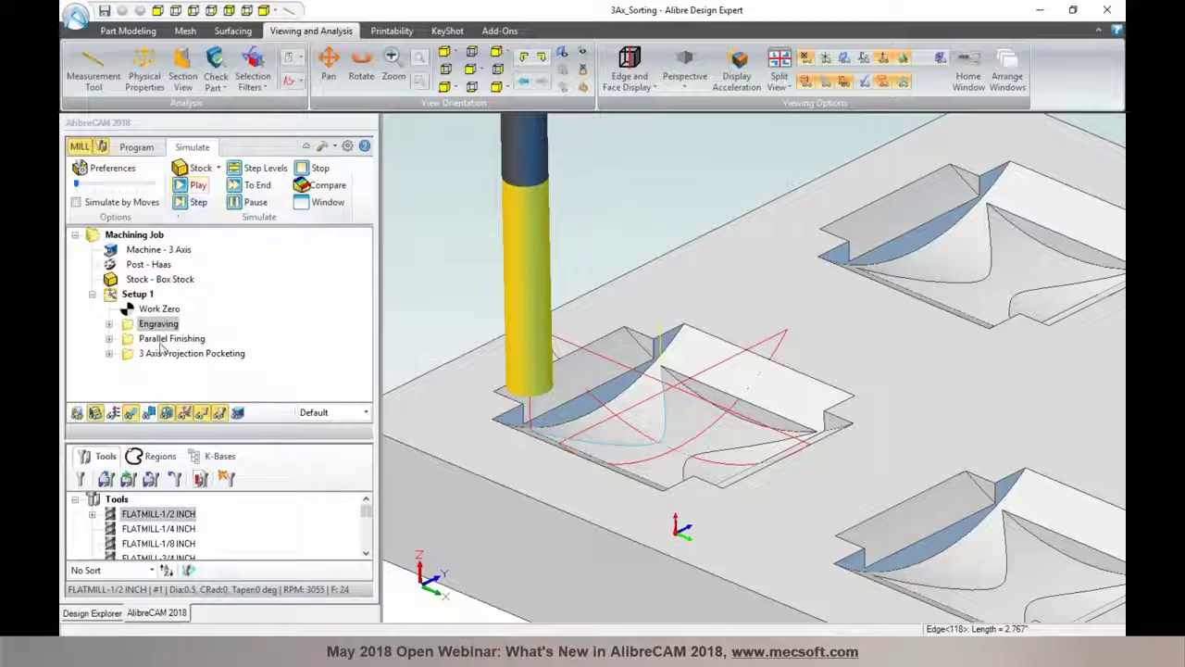
double_click(130, 326)
left_click(244, 184)
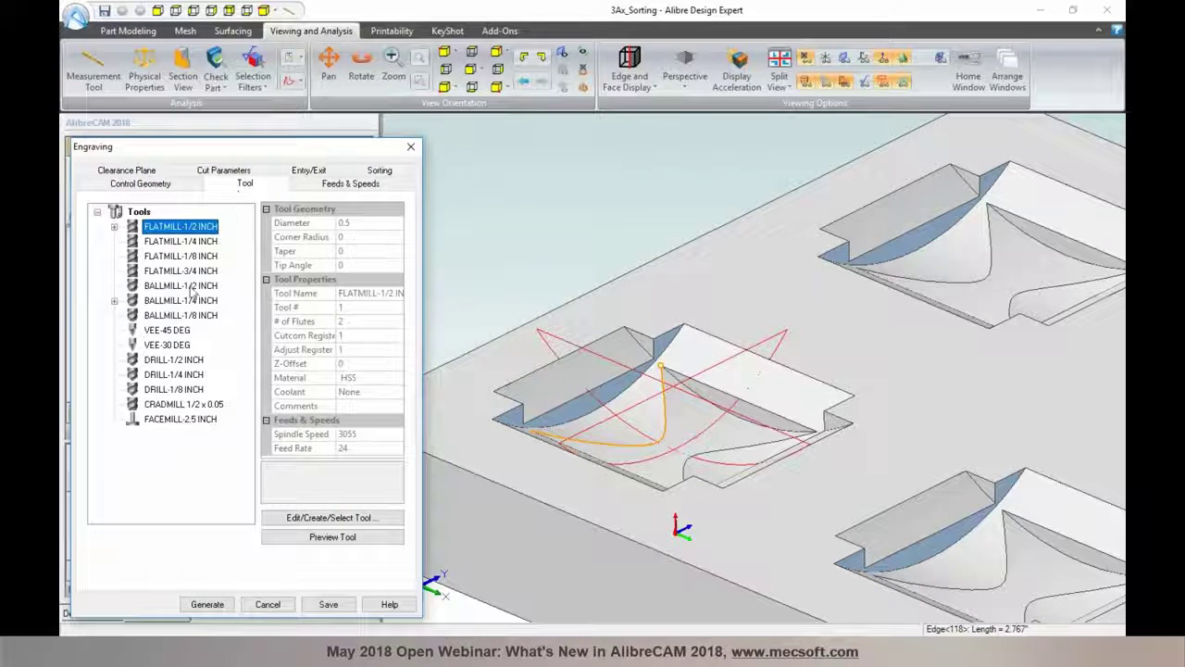
left_click(171, 331)
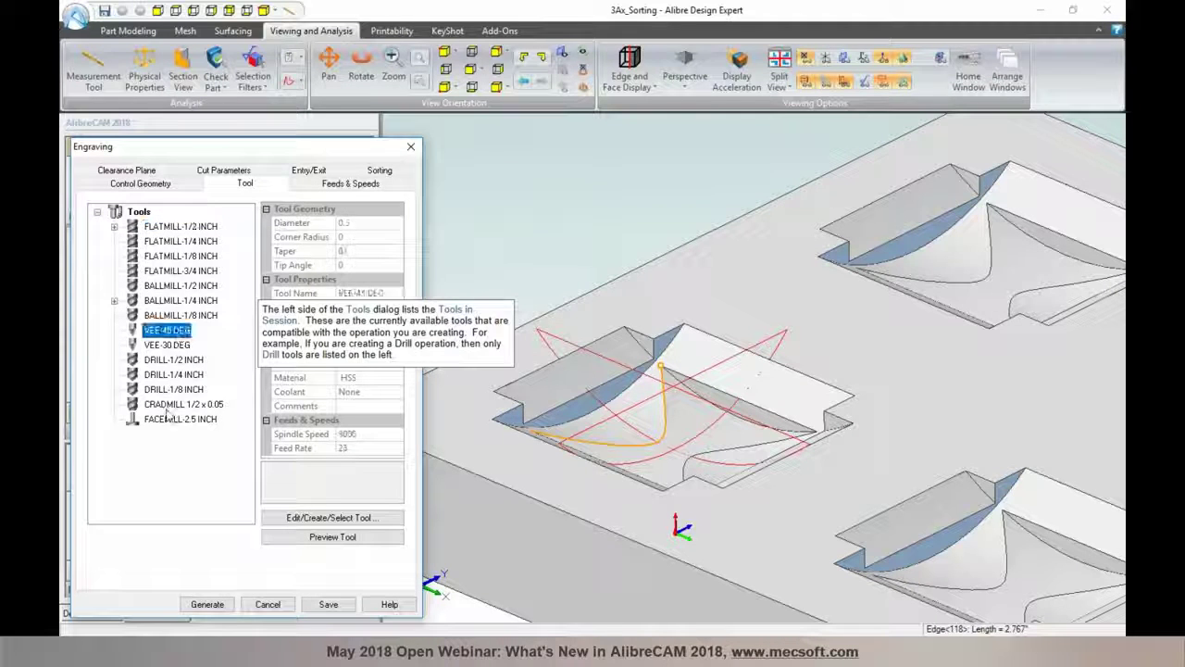
left_click(198, 612)
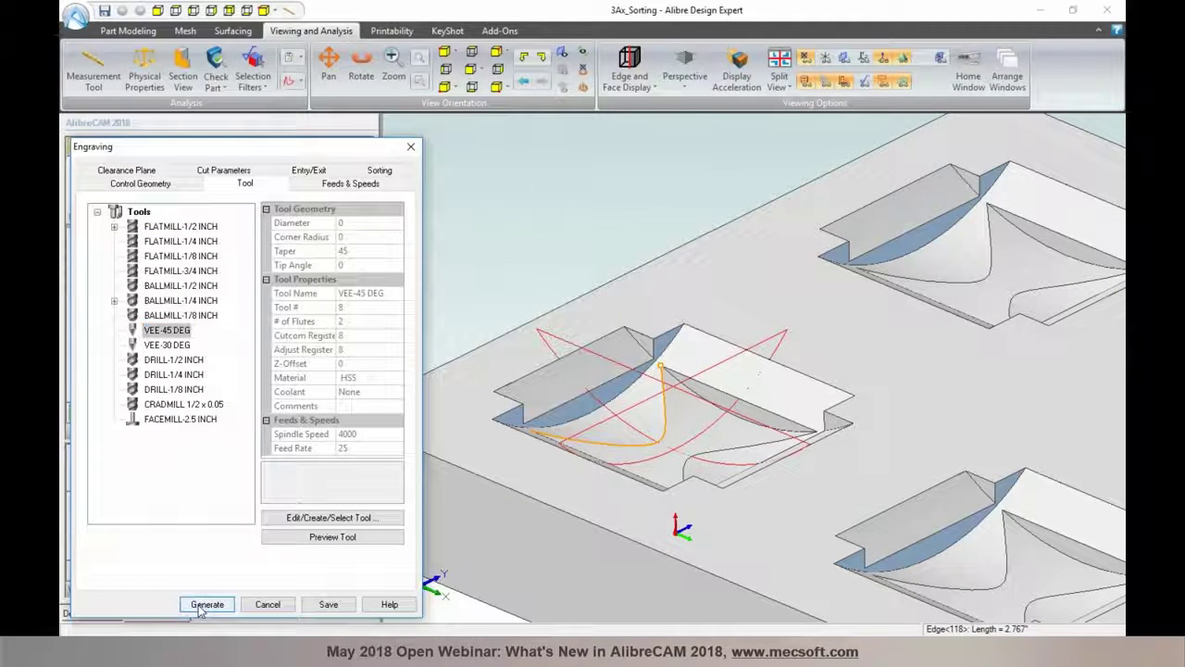
Play the simulation of the Engraving toolpath with the VEE-45 DEG tool and inspect the tool on the part
left_click(191, 146)
left_click(190, 185)
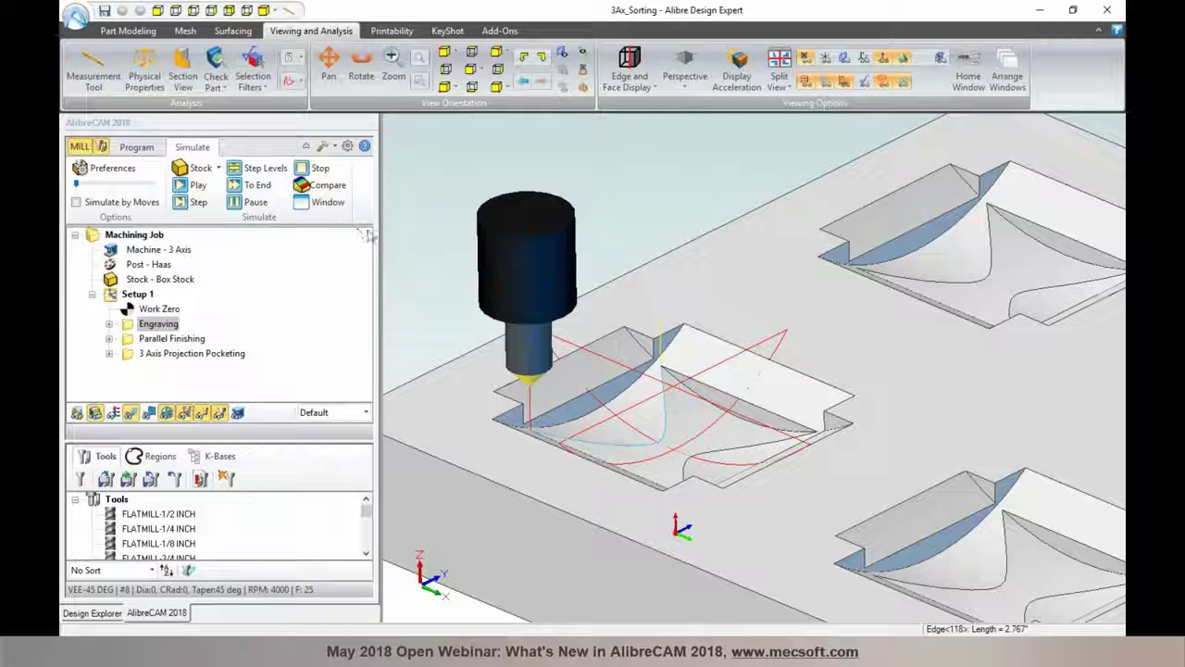
middle_click_drag(407, 233, 406, 241)
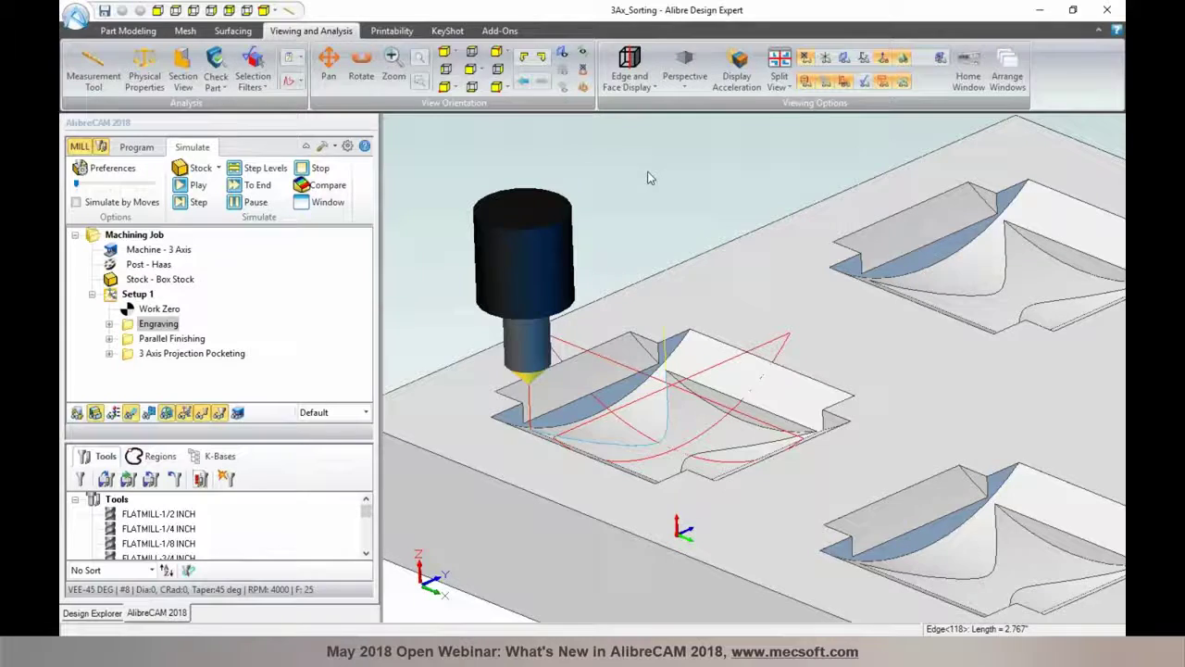
scroll(647, 181, "up", 3)
scroll(647, 186, "down", 5)
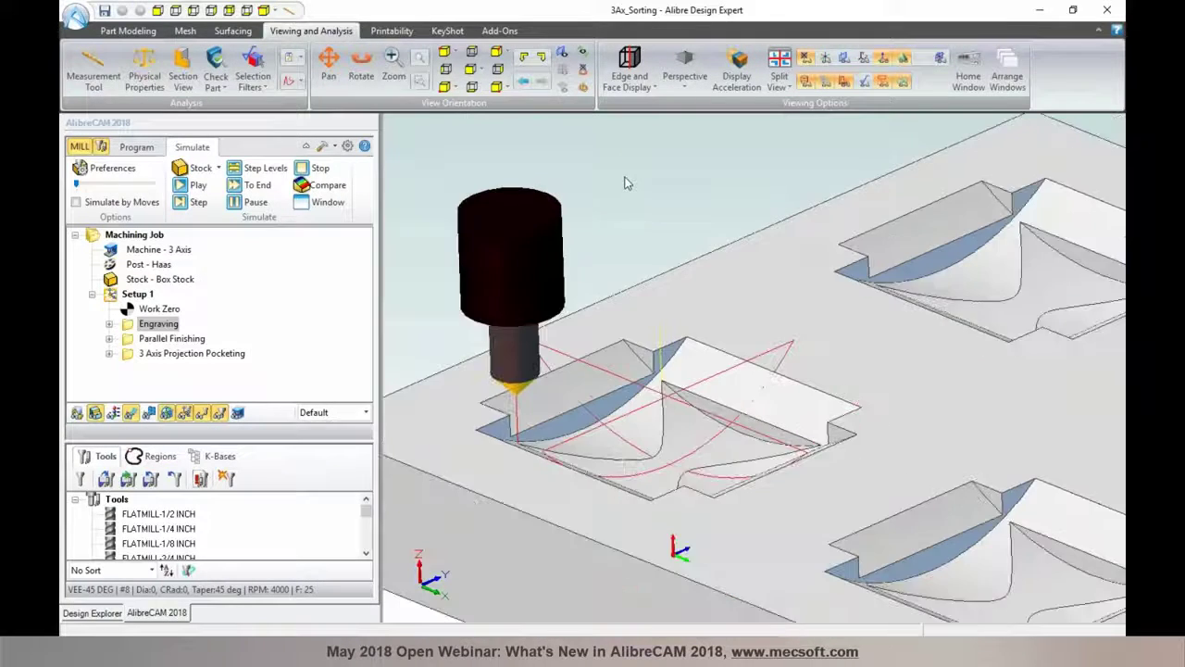
scroll(1000, 156, "up", 2)
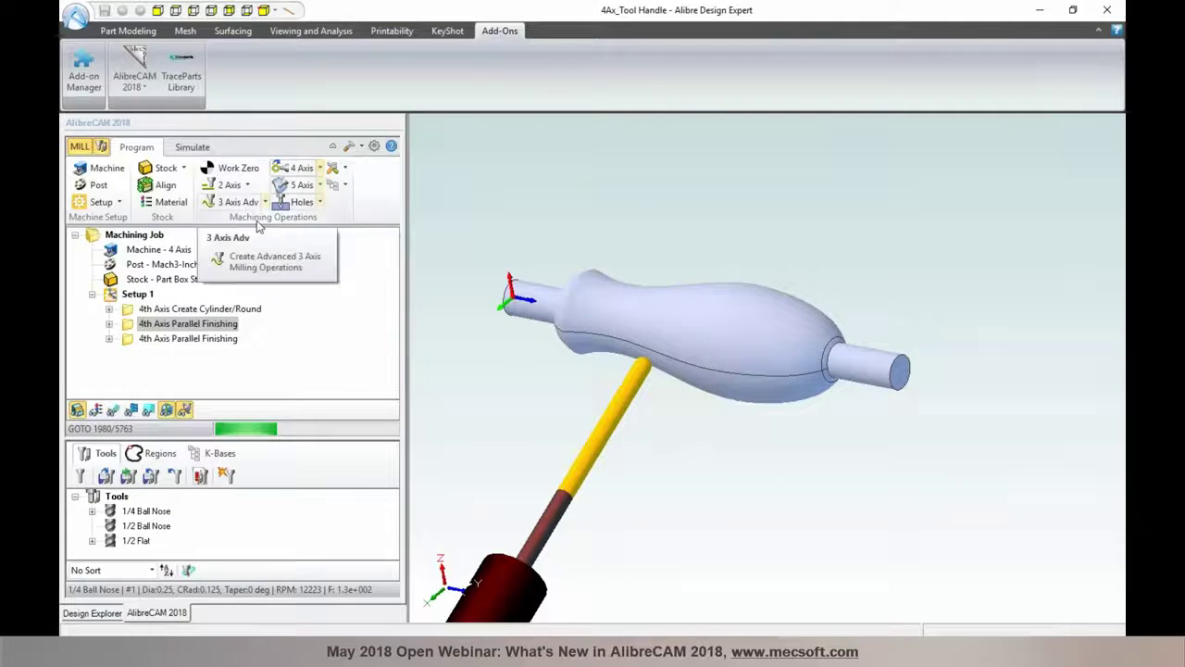
On the 4Ax_Tool Handle part, start a 4th Axis Engraving operation after Create Cylinder/Round, using the handle's long side edge as its region
left_click(221, 311)
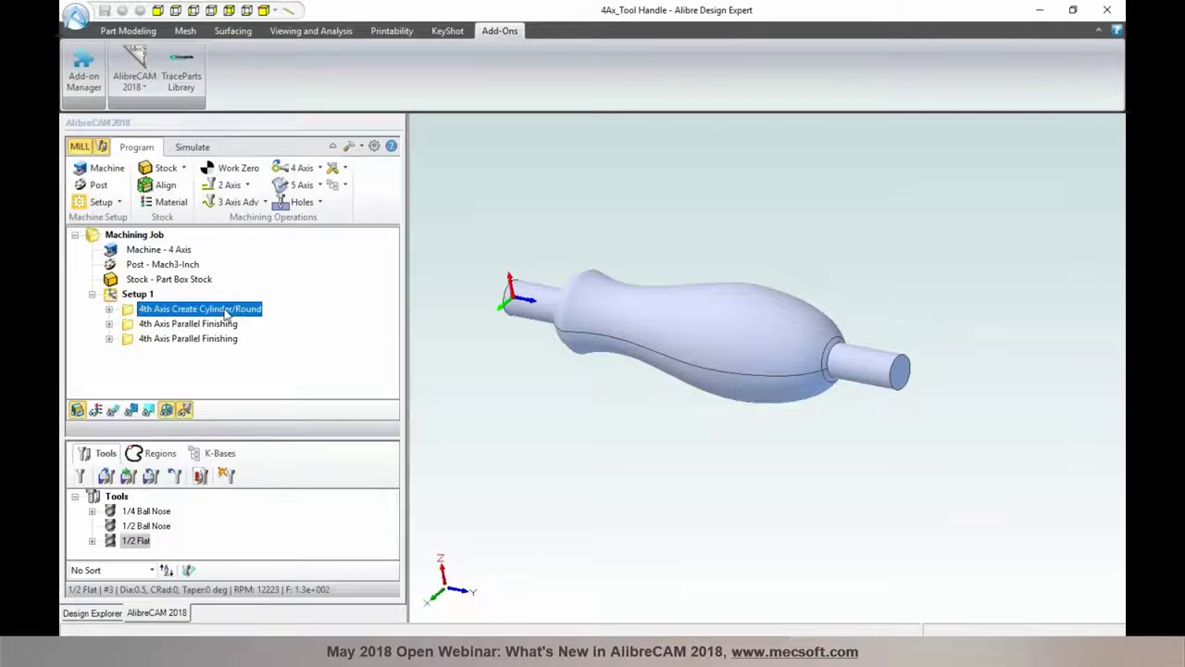
left_click(300, 167)
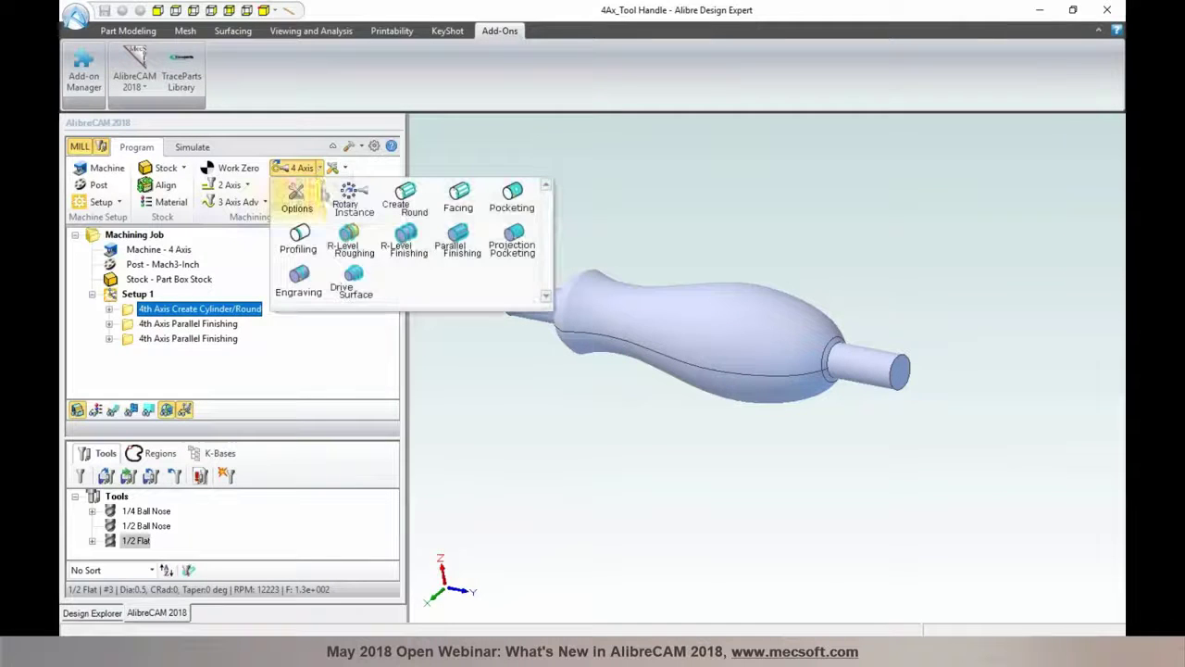
left_click(300, 283)
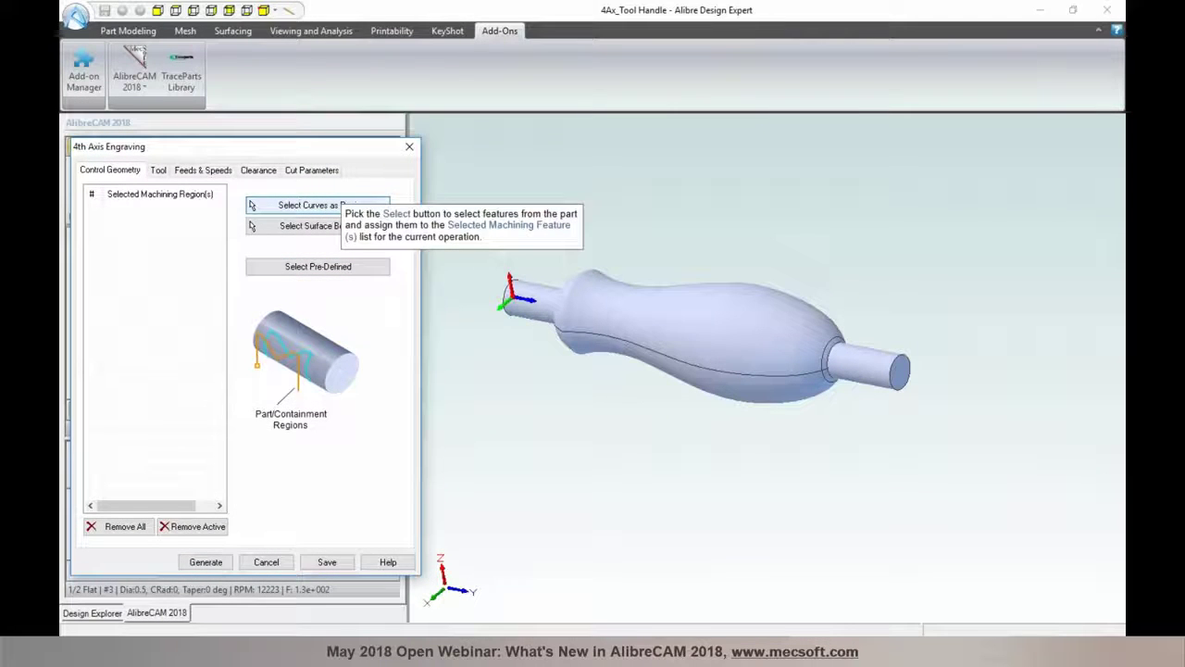
left_click(252, 205)
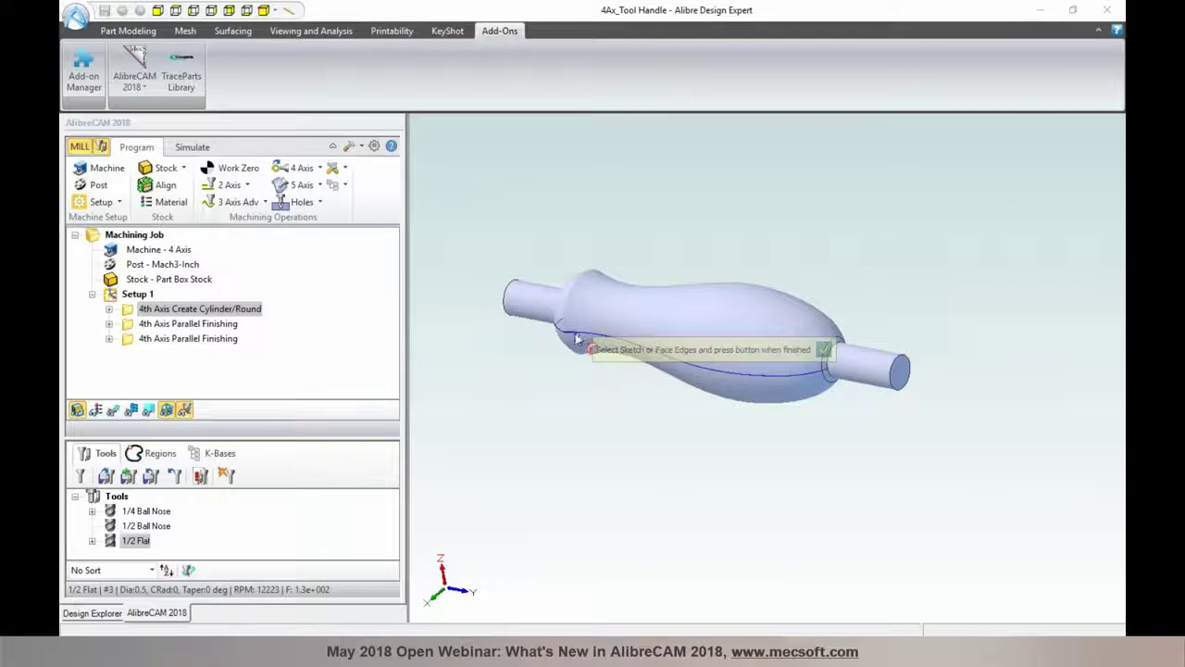
left_click(576, 333)
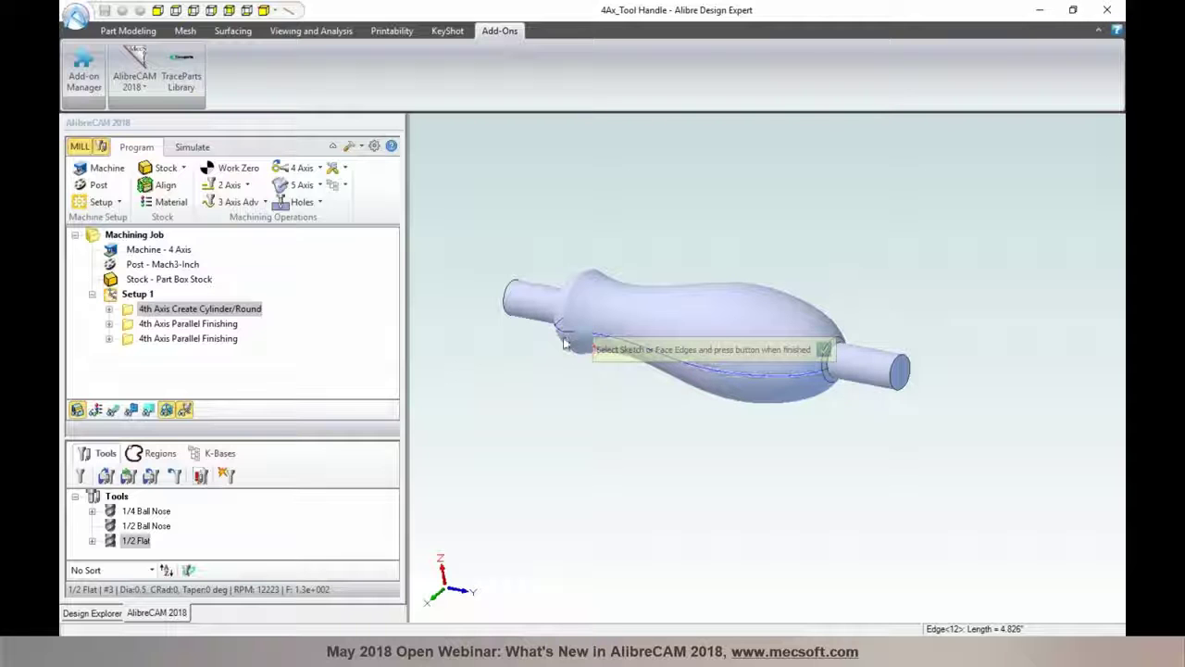
left_click(823, 350)
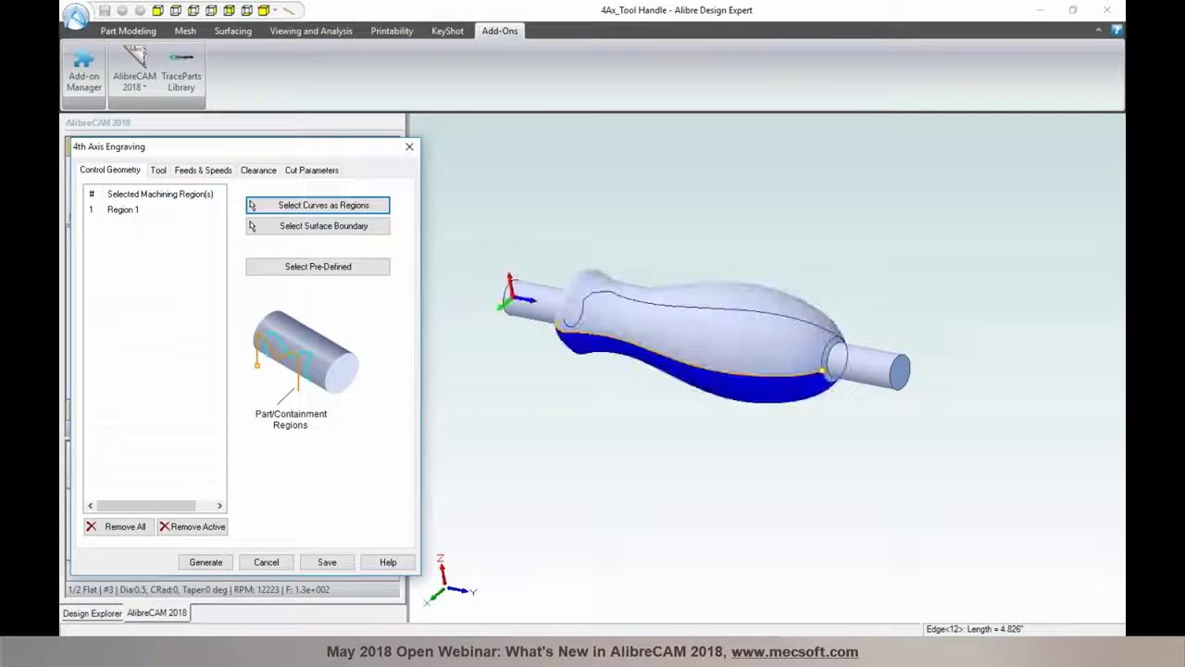
Assign the 1/2 Ball Nose tool to the 4th Axis Engraving, review its cut parameters, and generate and inspect the toolpath
middle_click_drag(582, 417, 589, 364)
left_click(157, 169)
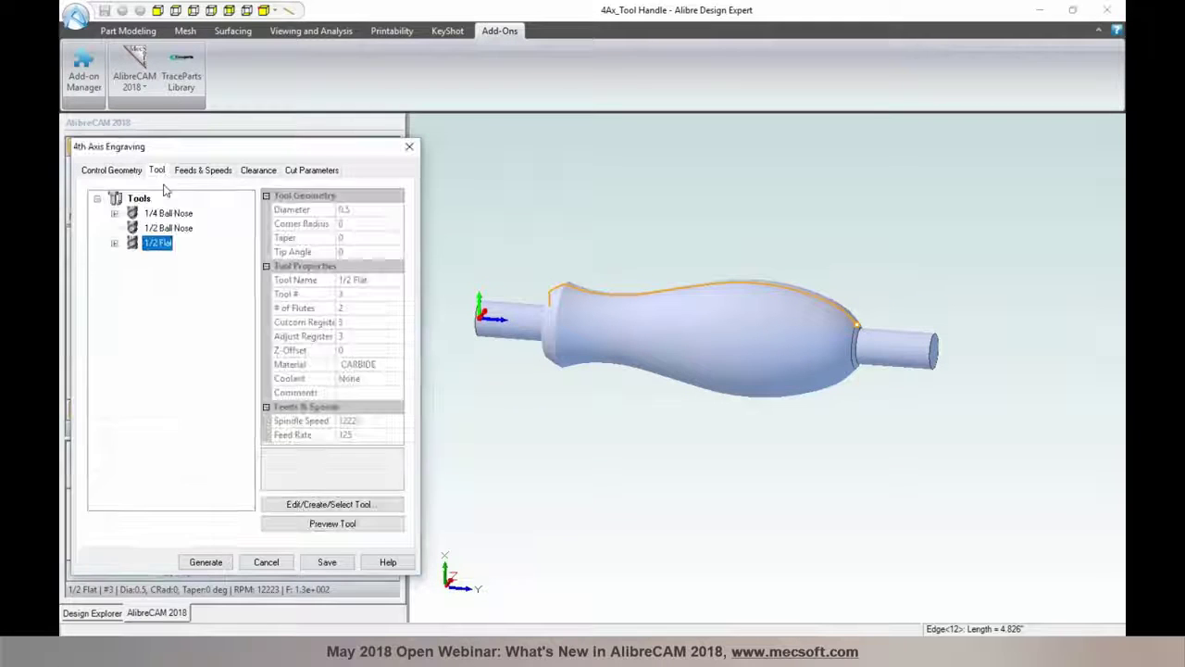
left_click(152, 228)
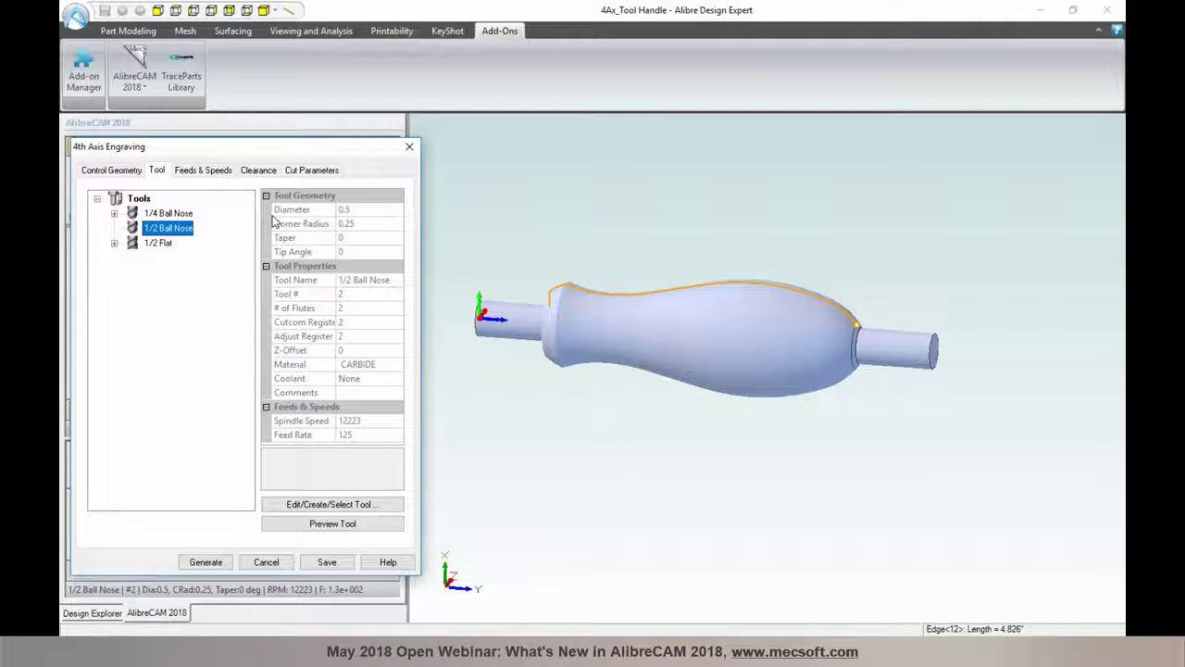
left_click(305, 172)
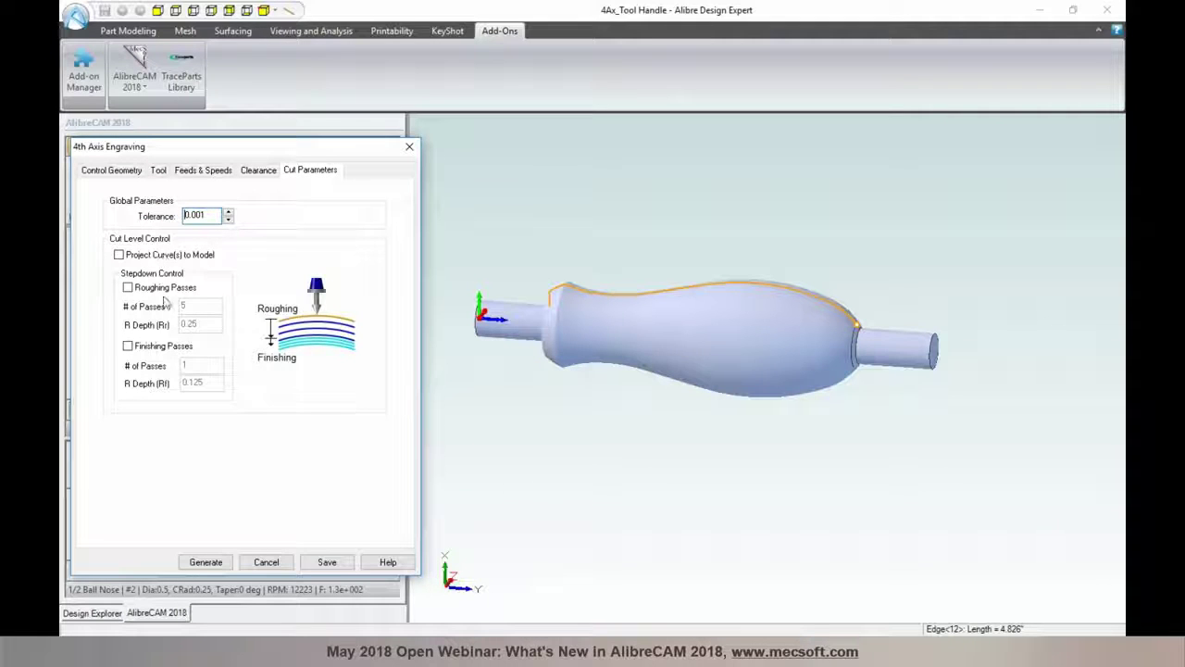
left_click(205, 562)
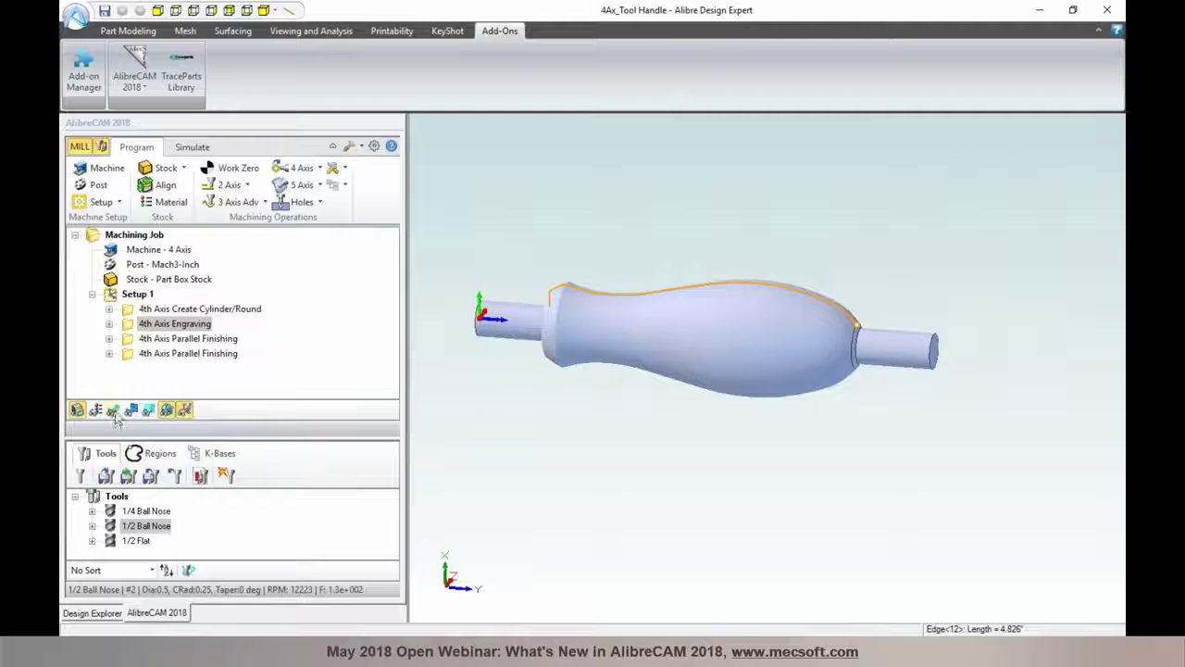
middle_click_drag(654, 445, 631, 436)
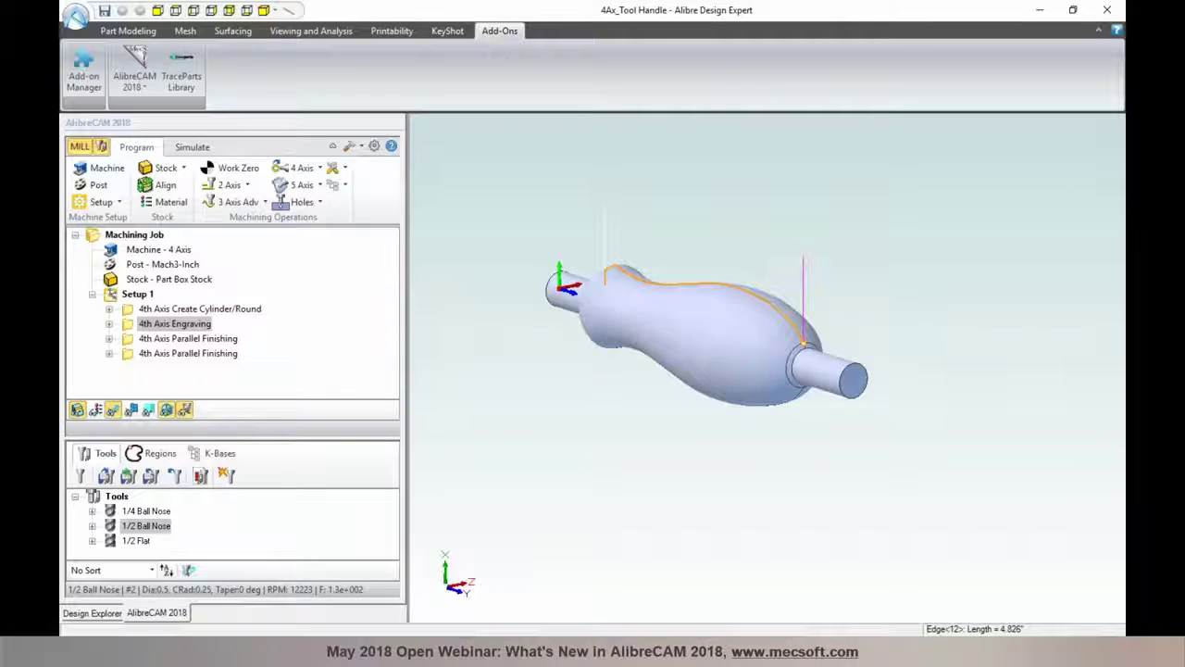
Play the simulation of the 4th Axis Engraving toolpath with the ball nose tool, leaving the 4 Axis method list closed
left_click(319, 168)
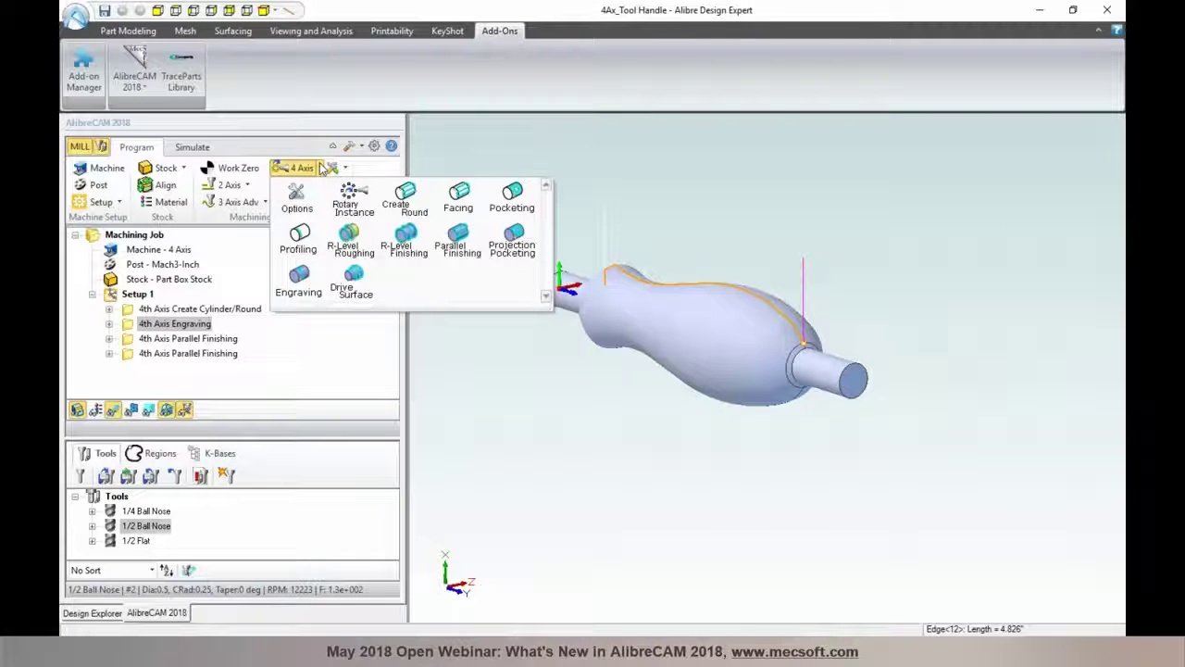
left_click(319, 167)
left_click(192, 146)
left_click(196, 186)
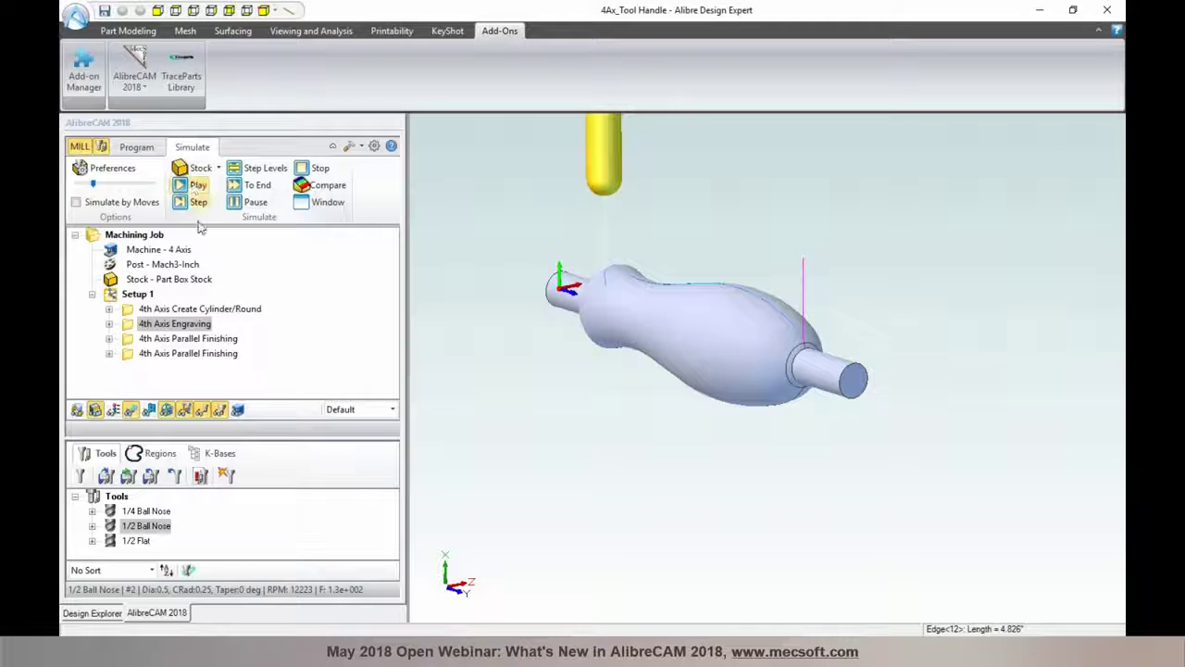
left_click(154, 149)
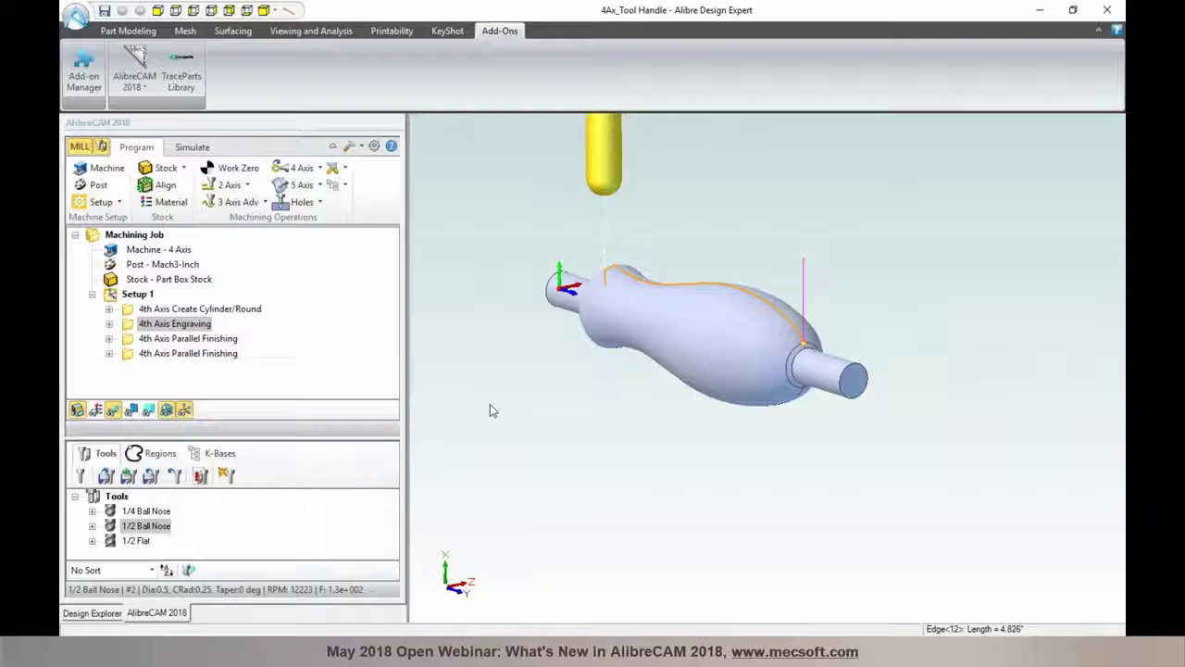
Open a 5 Axis Curve Projection operation, review its cut parameters and 4 Axes output option, and close it without generating
left_click(320, 187)
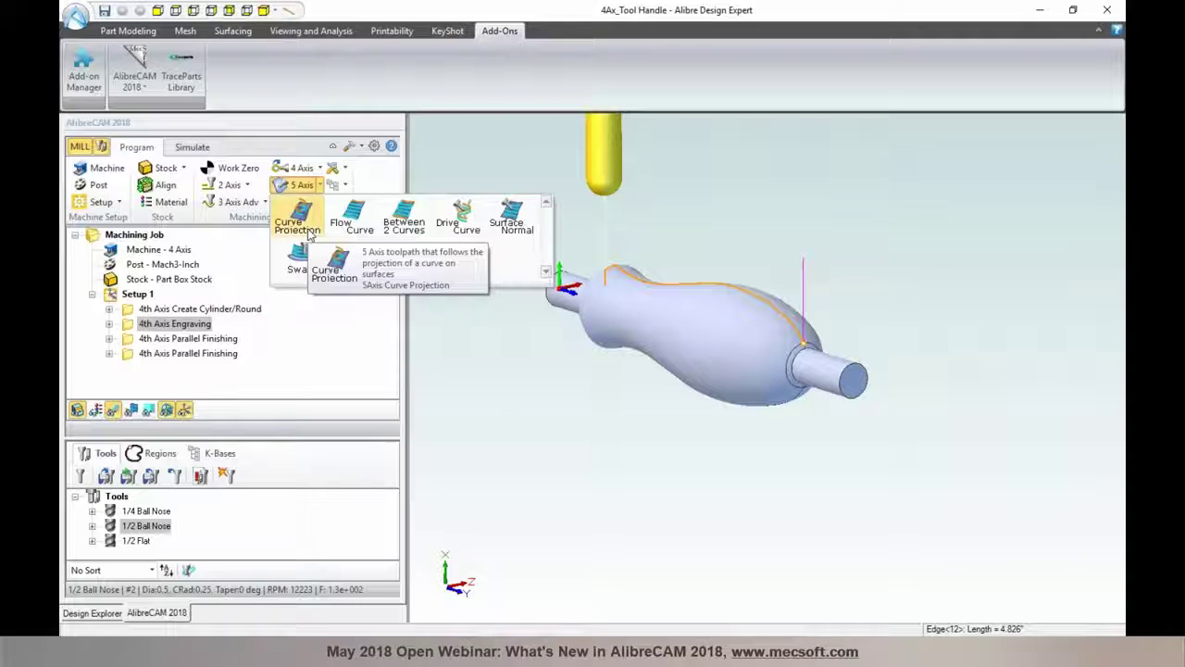
left_click(308, 233)
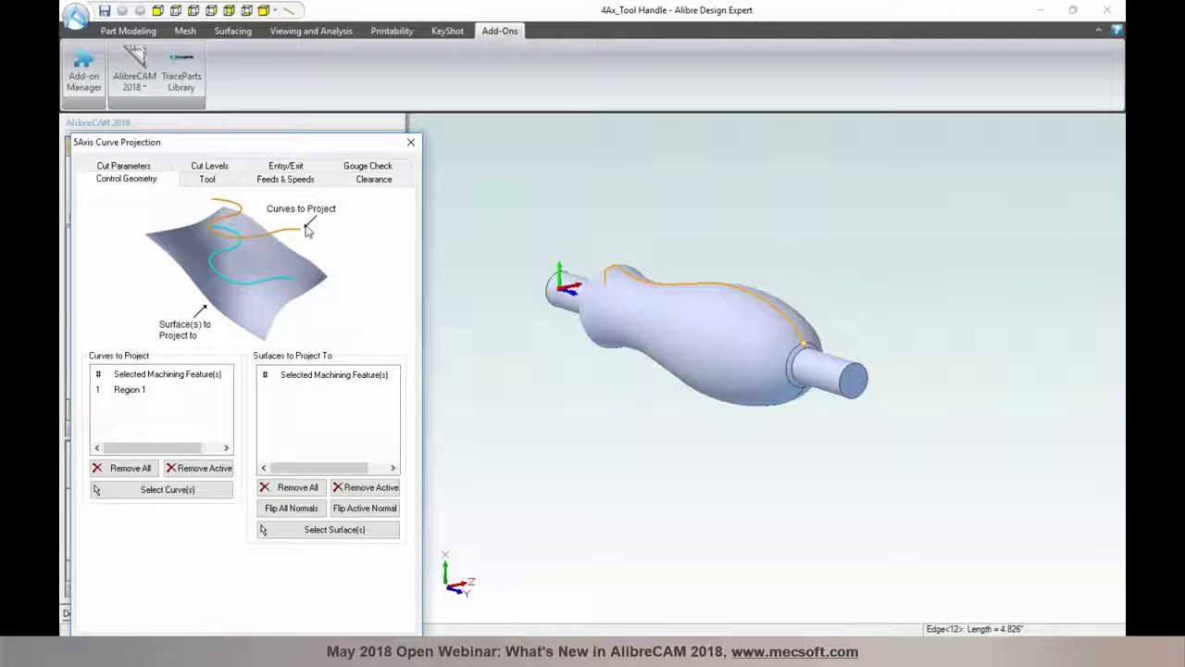
left_click(120, 167)
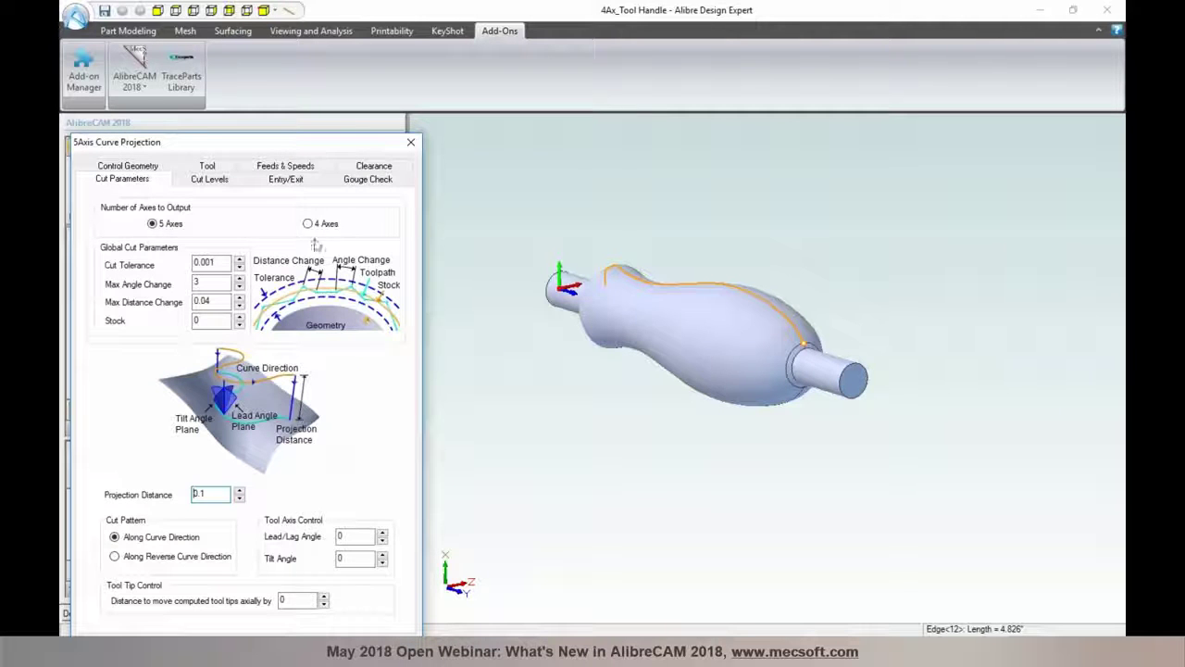
mouse_move(317, 228)
left_click(410, 142)
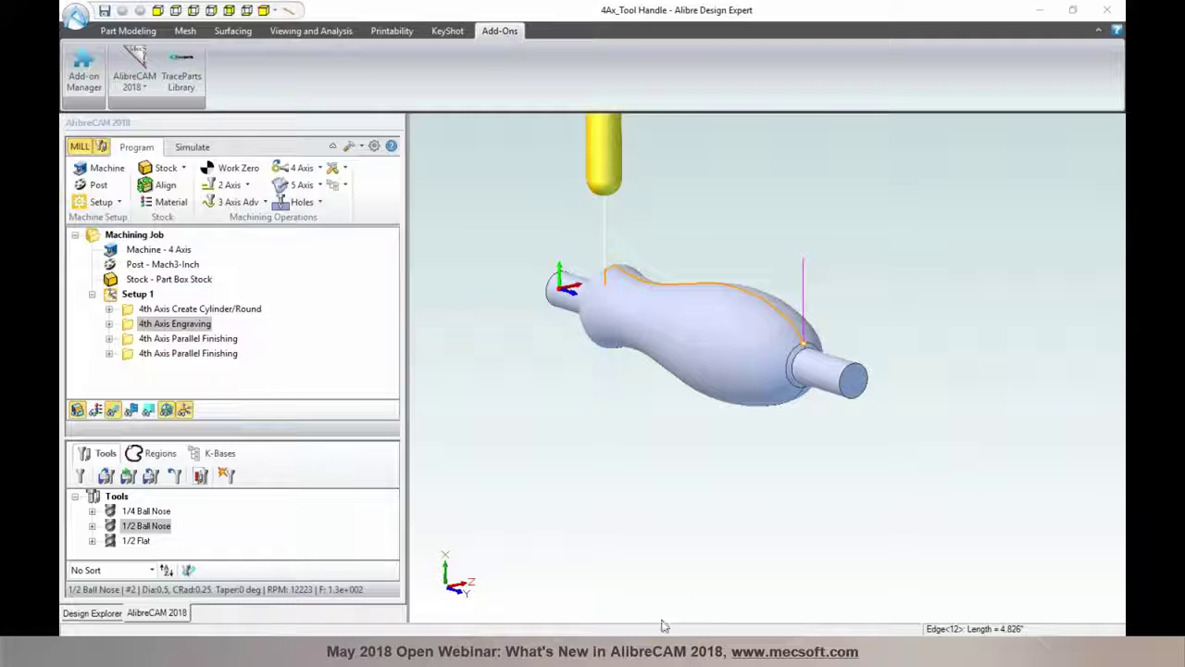
On the Filleting-2 part, review the Bridges/Tabs options in the 2 1/2 Axis Profiling operation's advanced cut parameters, leaving them unchanged
mouse_move(663, 648)
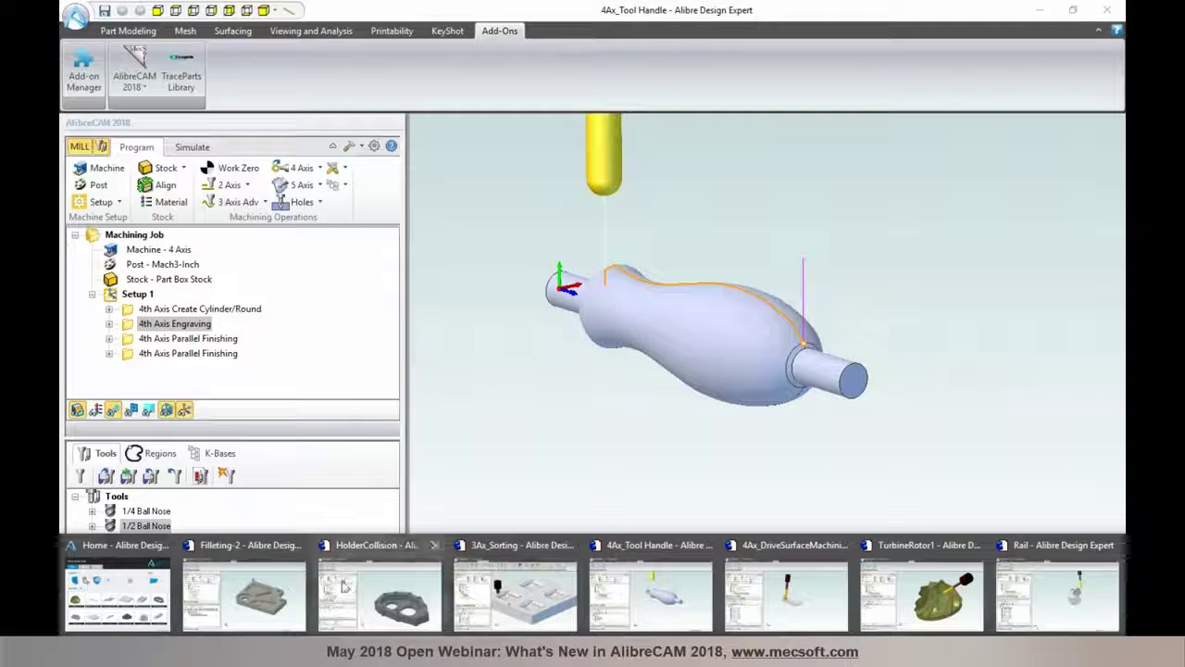
left_click(243, 593)
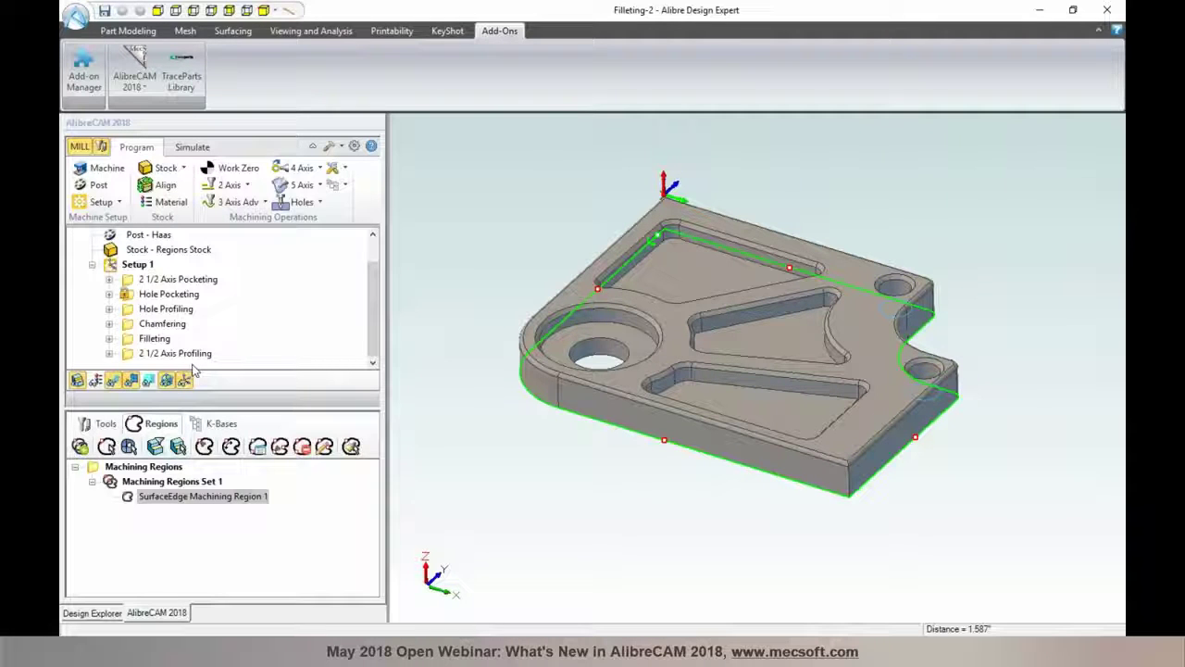
left_click(142, 355)
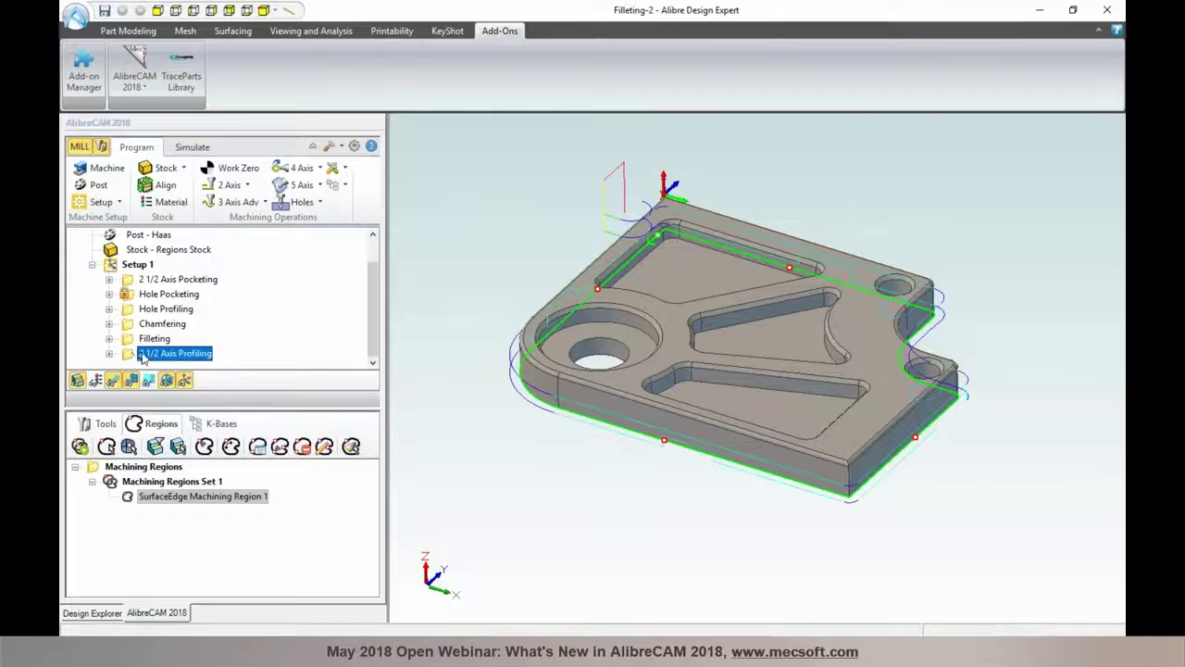
left_click(104, 423)
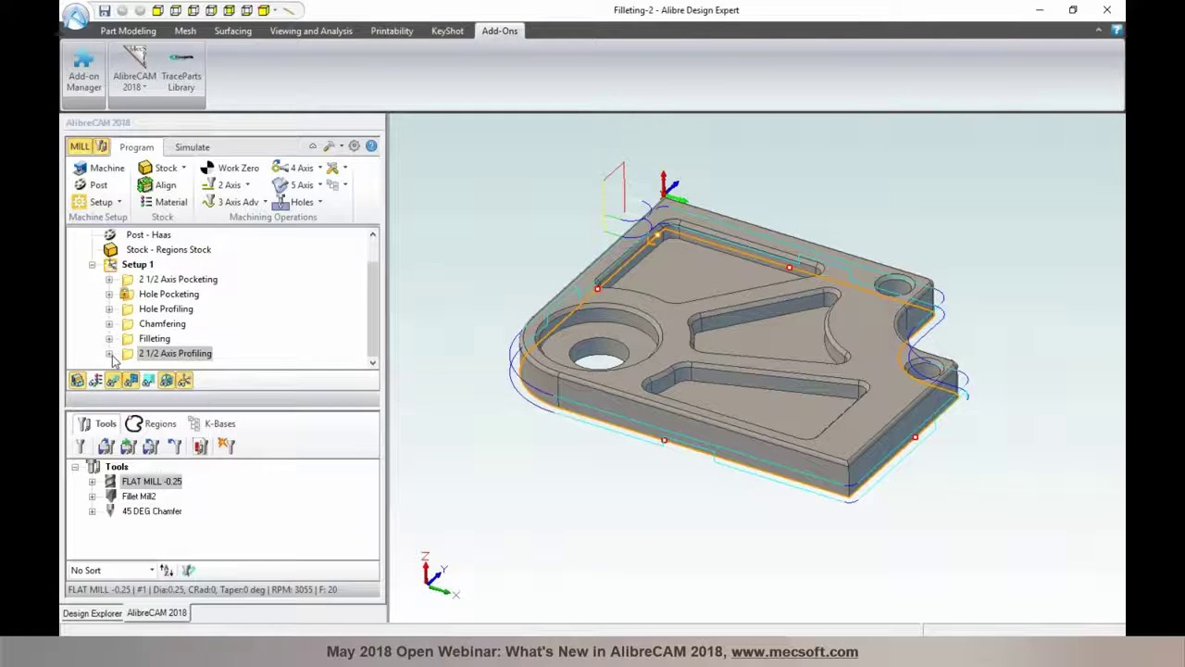
double_click(125, 357)
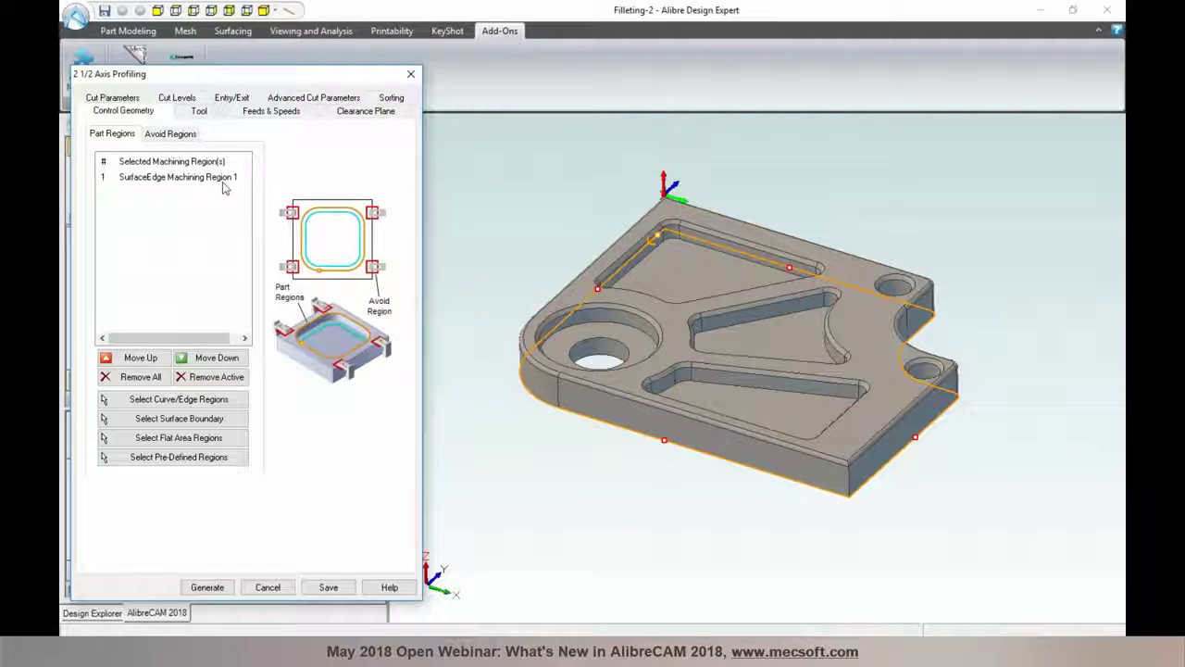
left_click(309, 98)
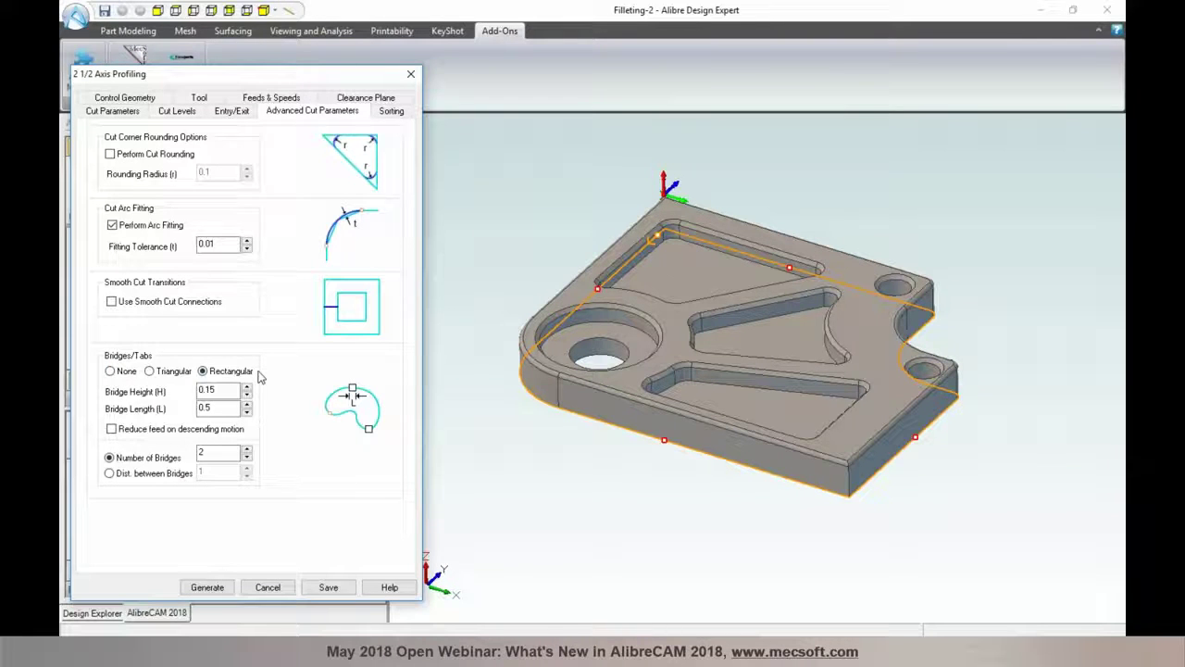
mouse_move(215, 380)
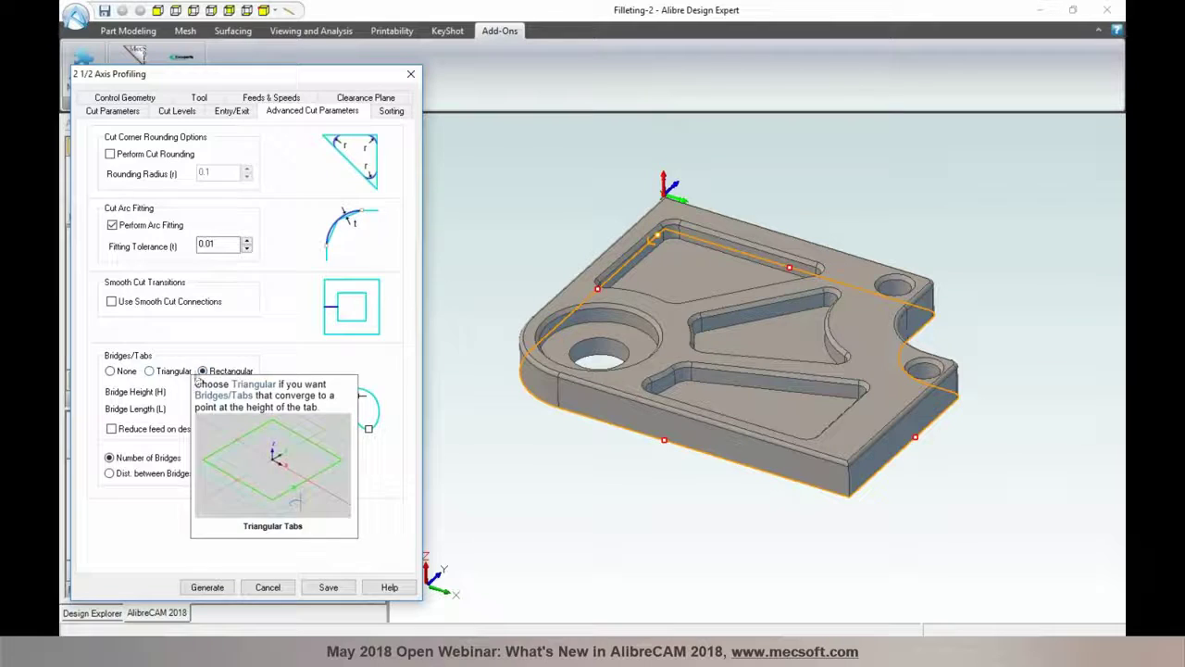
mouse_move(168, 375)
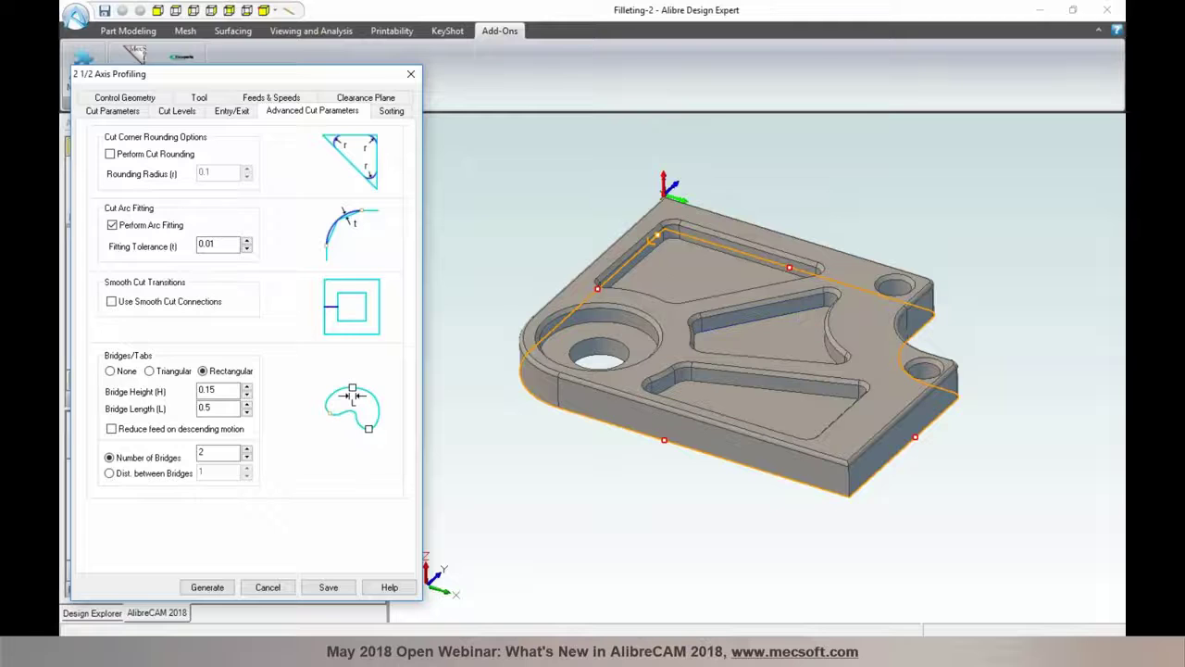
left_click(267, 587)
Regenerate the 2 1/2 Axis Profiling operation and inspect the rectangular bridge along the part's long front edge
right_click(192, 355)
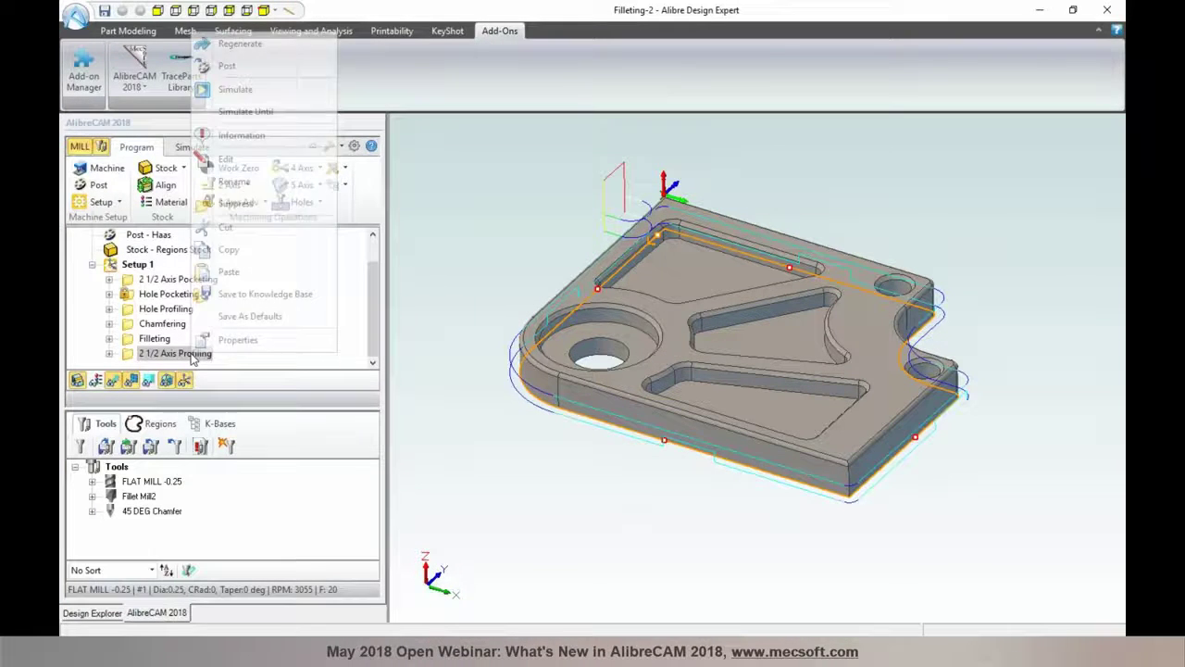
left_click(246, 51)
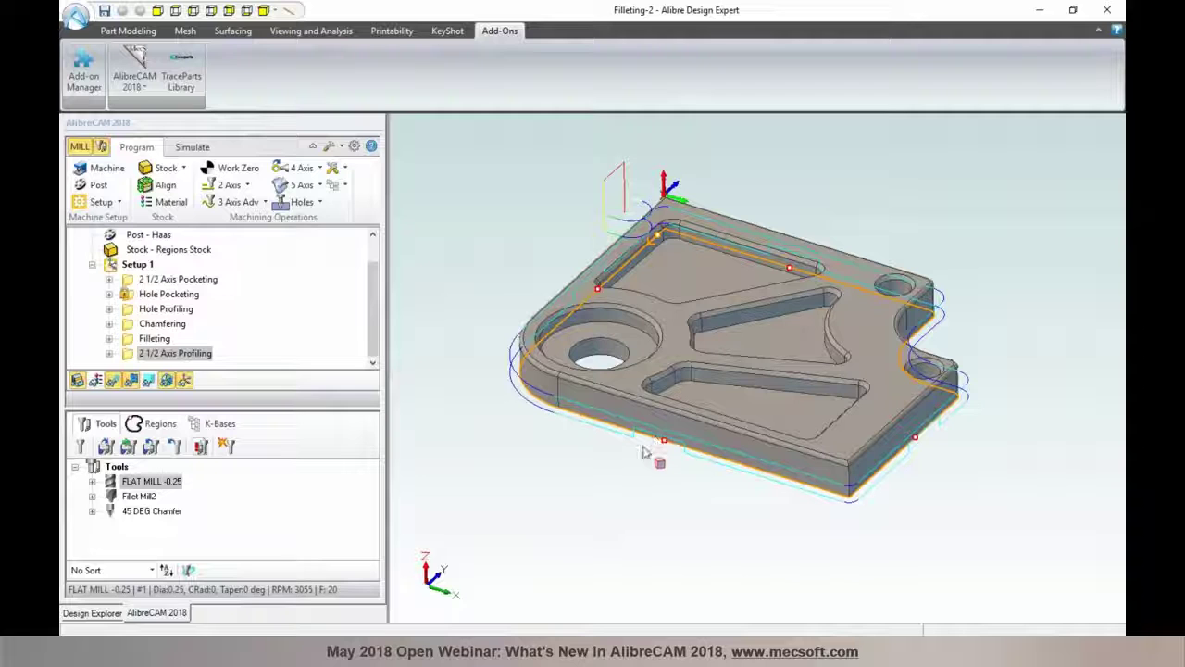
middle_click_drag(657, 466, 661, 466)
left_click(667, 423)
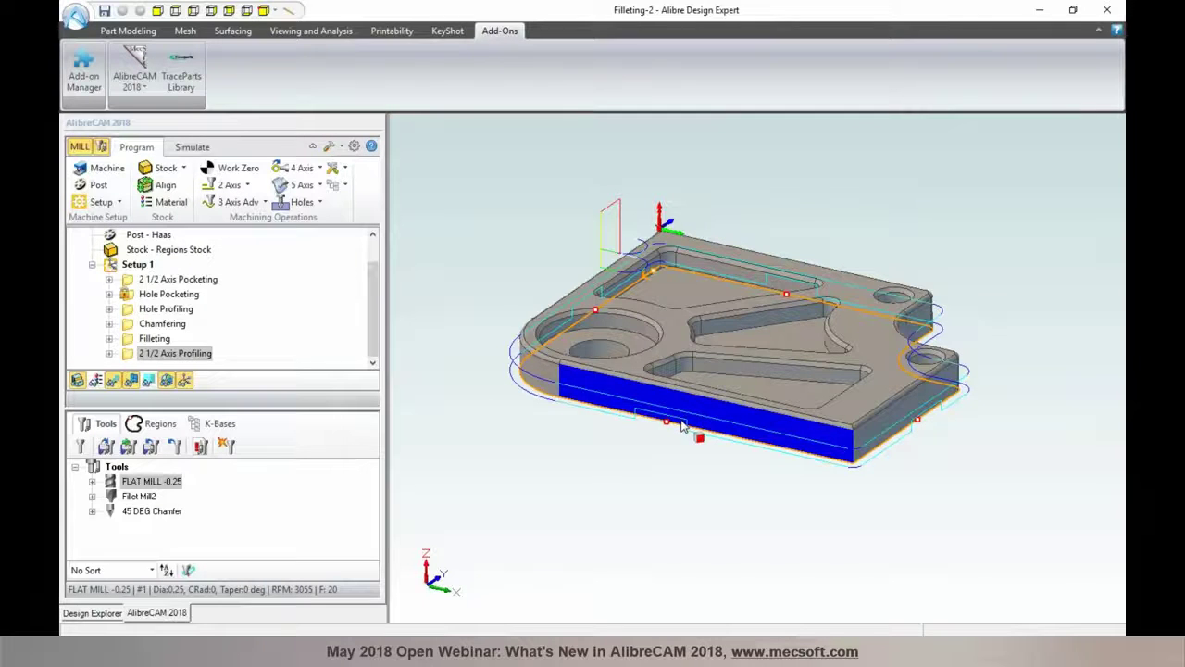
Enable reduced feed on descending motion for the bridges, set the plunge-between-levels feed factor to 10, and generate and inspect the profiling toolpath
double_click(139, 355)
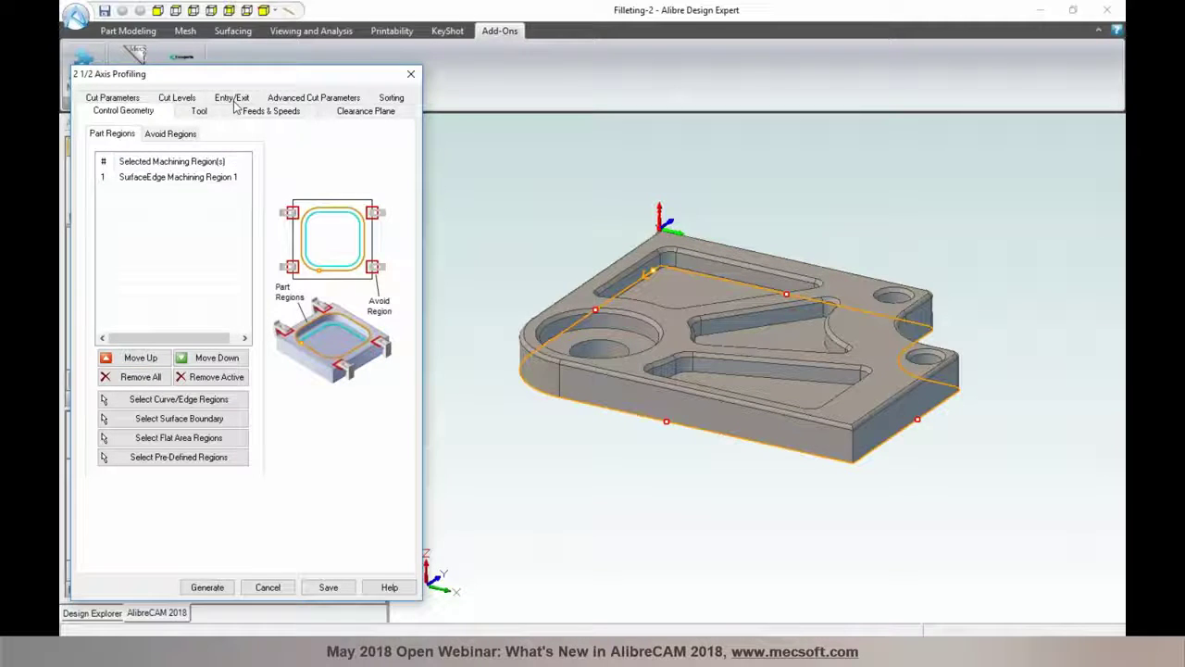
left_click(313, 99)
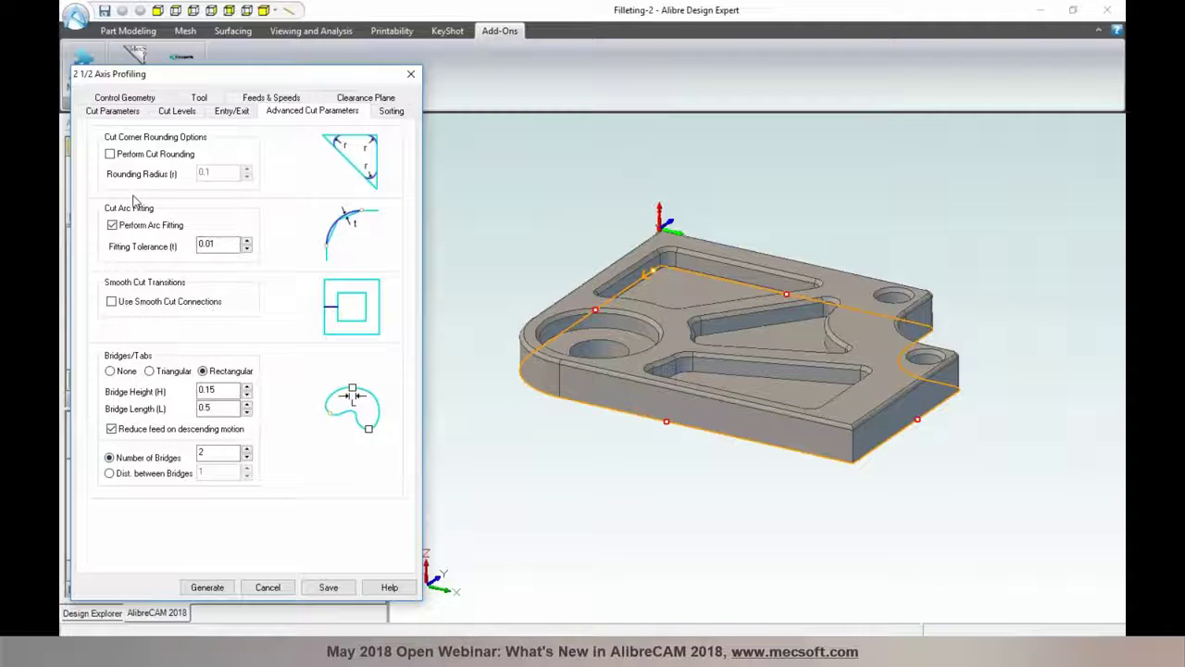
left_click(252, 100)
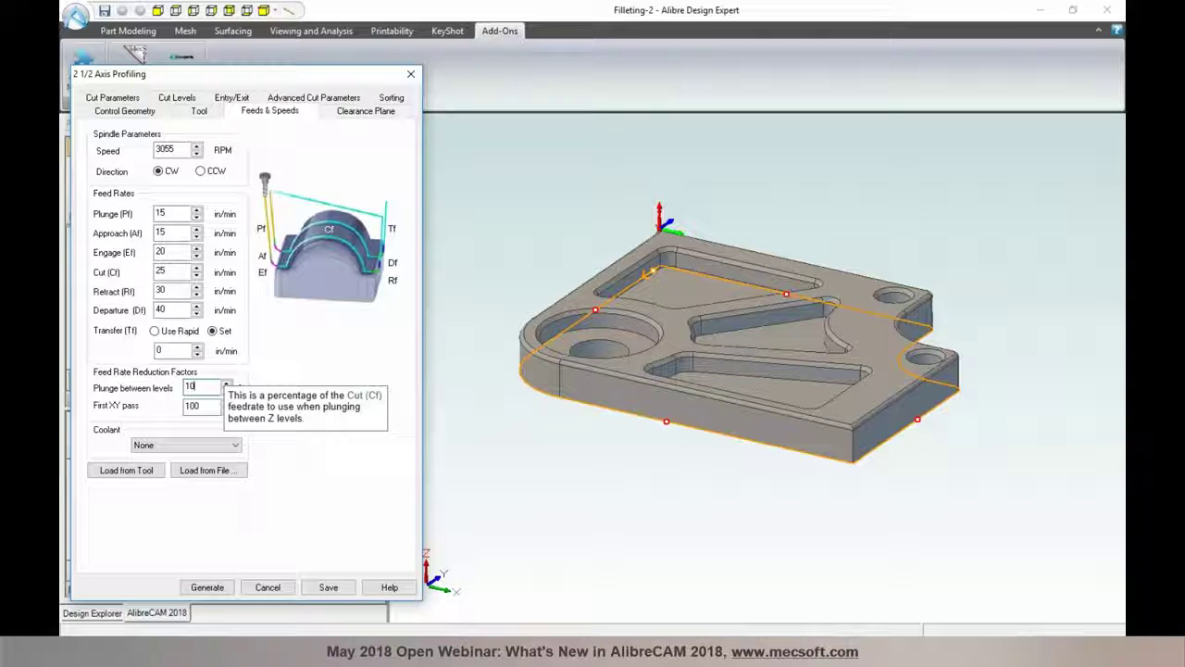
left_click(208, 587)
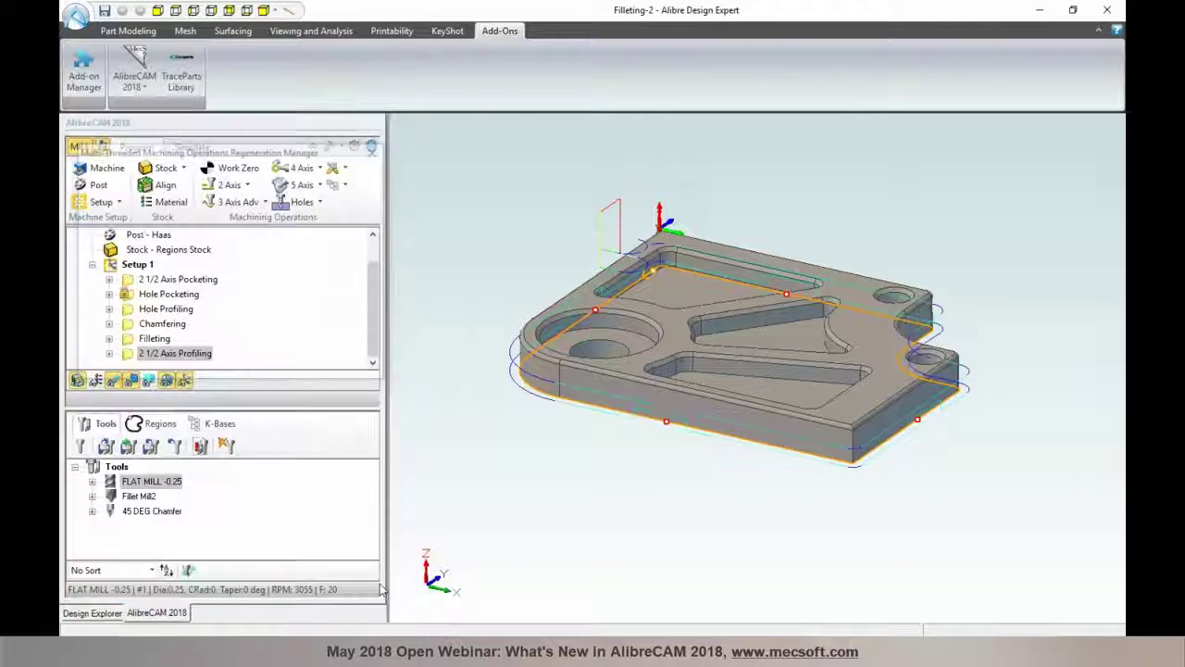
scroll(652, 451, "down", 2)
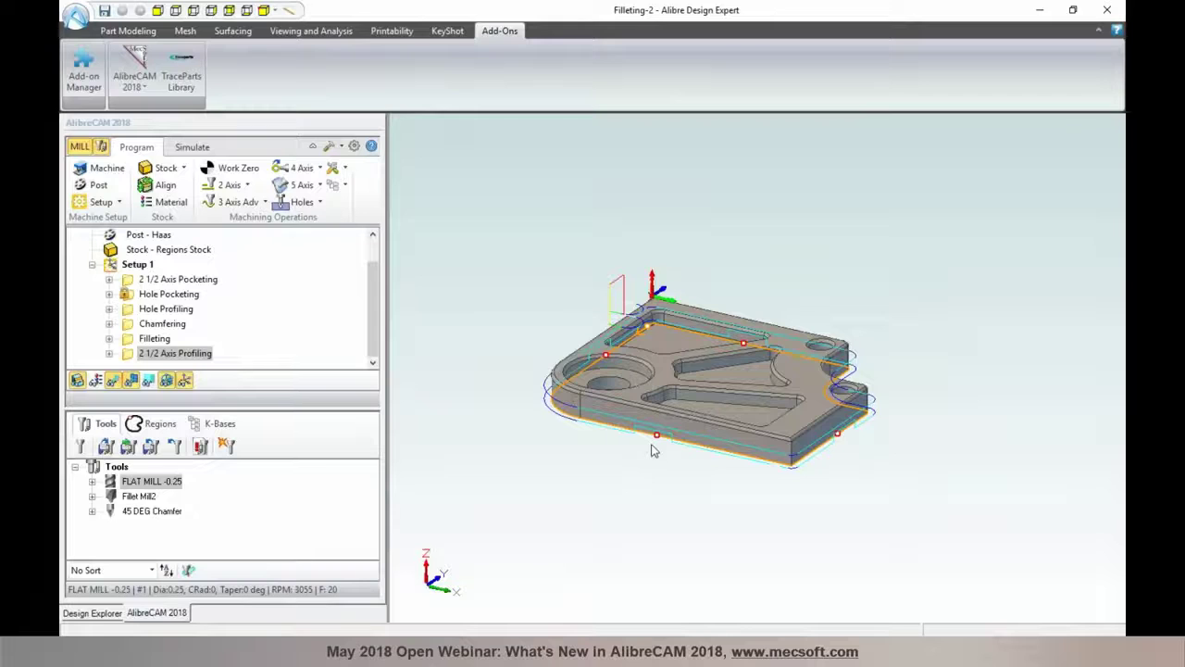
scroll(653, 451, "up", 4)
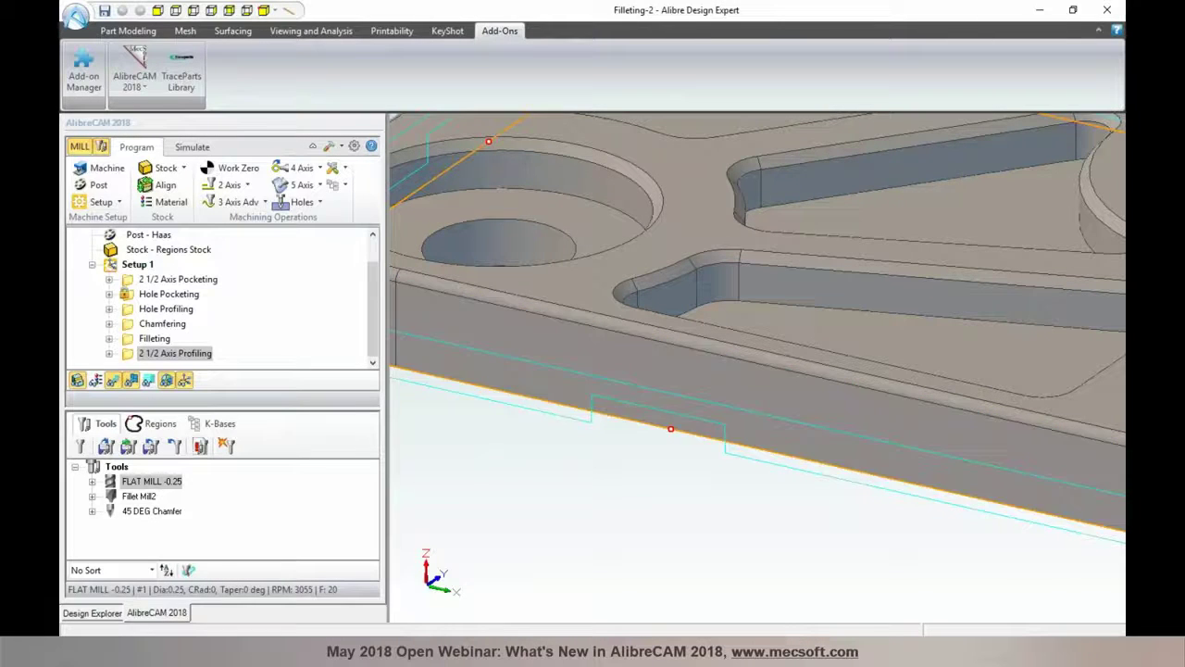
Change the 2 1/2 Axis Profiling bridges to Triangular, then generate the toolpath and inspect the tab shape on the front edge
double_click(132, 354)
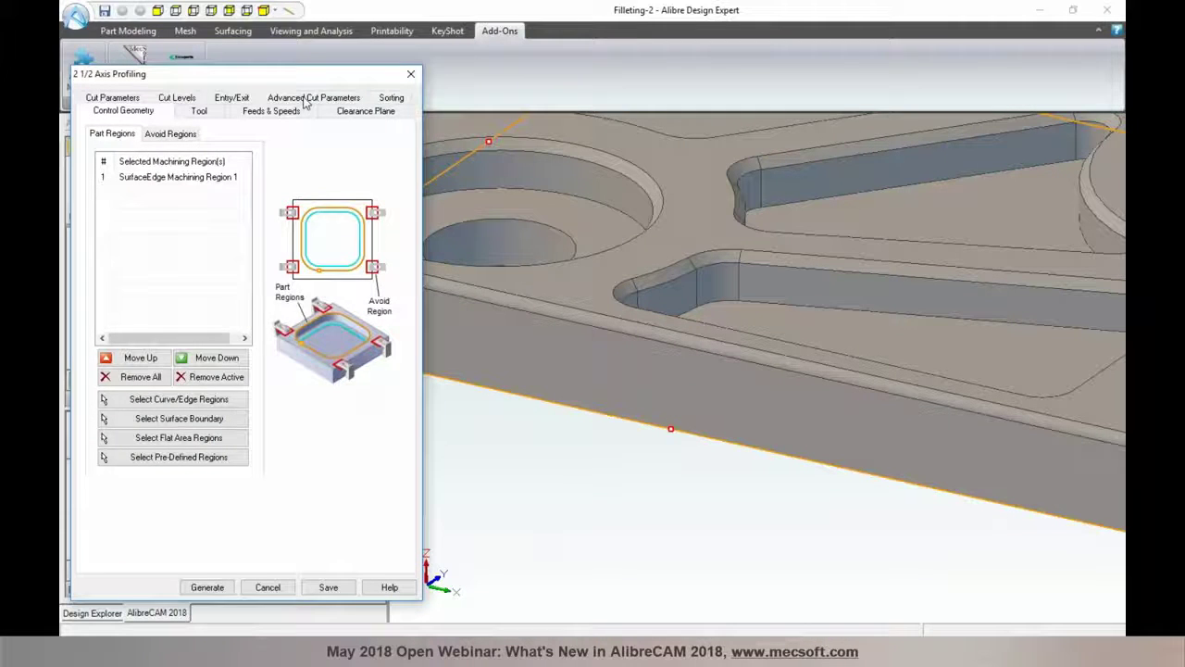
left_click(304, 98)
left_click(158, 372)
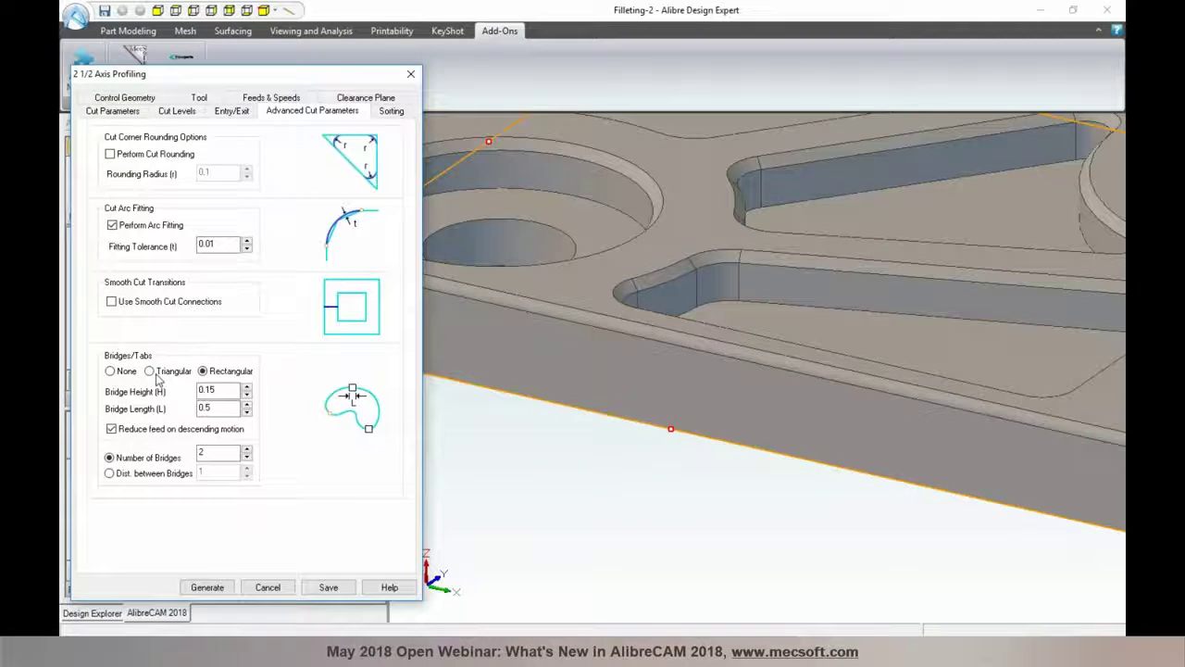
left_click(208, 587)
scroll(567, 560, "down", 4)
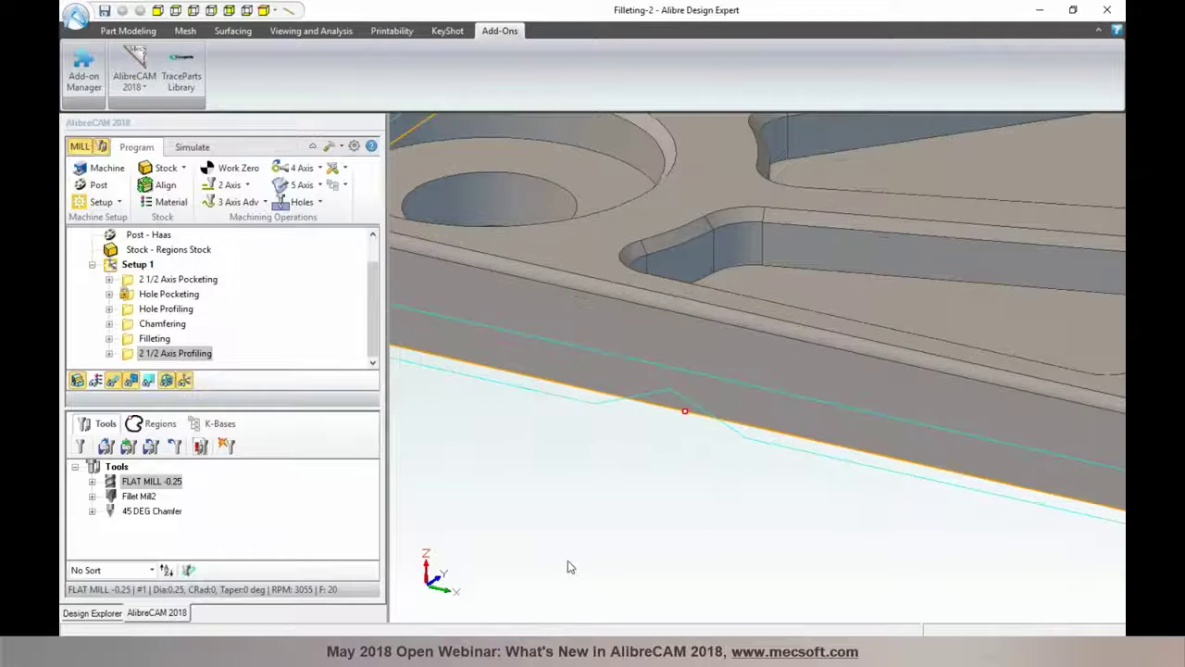
scroll(645, 526, "down", 2)
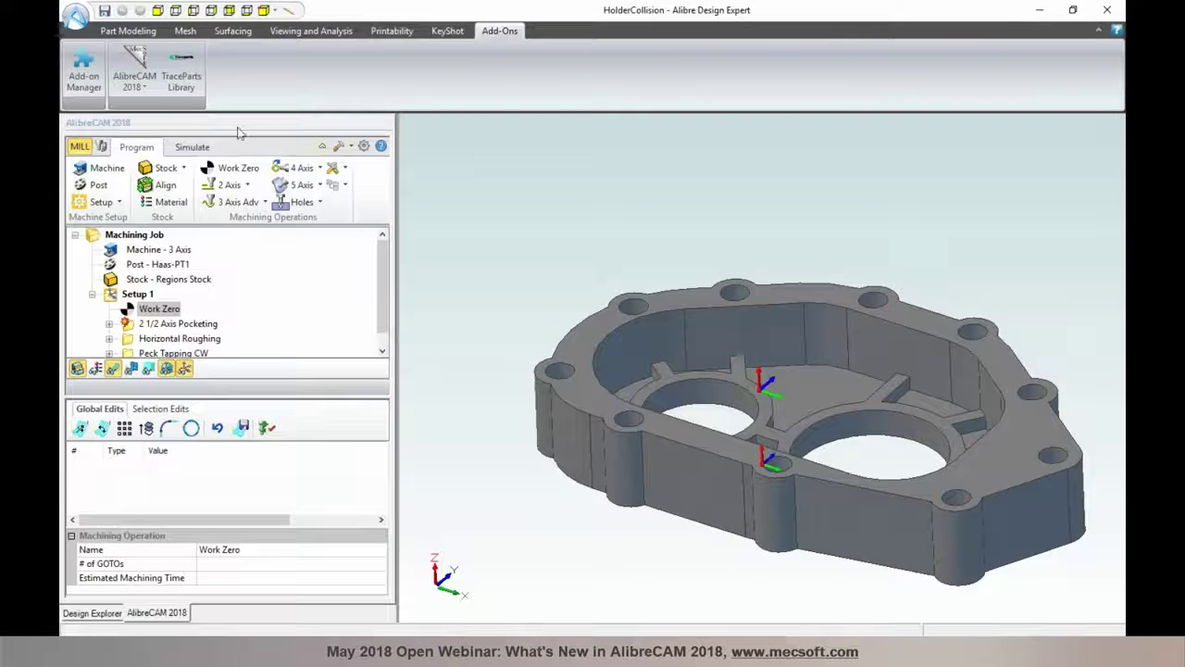
On the HolderCollision part, set the machine tool definition to load from file and choose the 3axHurcoVMX24 machine
left_click(102, 169)
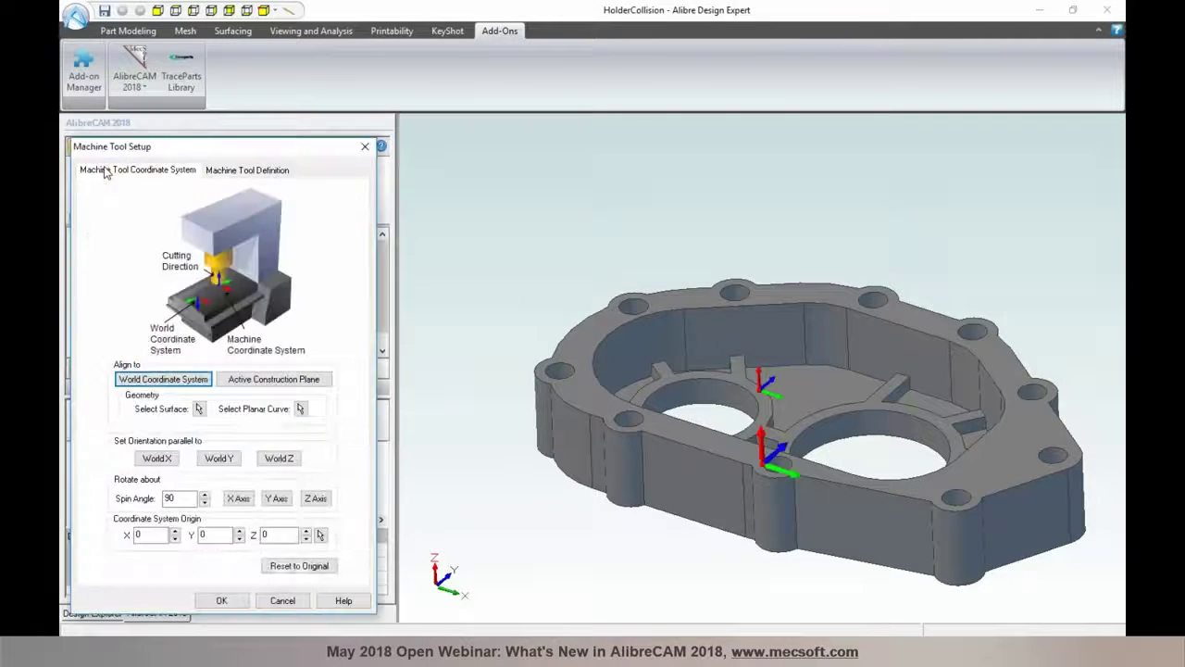
left_click(234, 172)
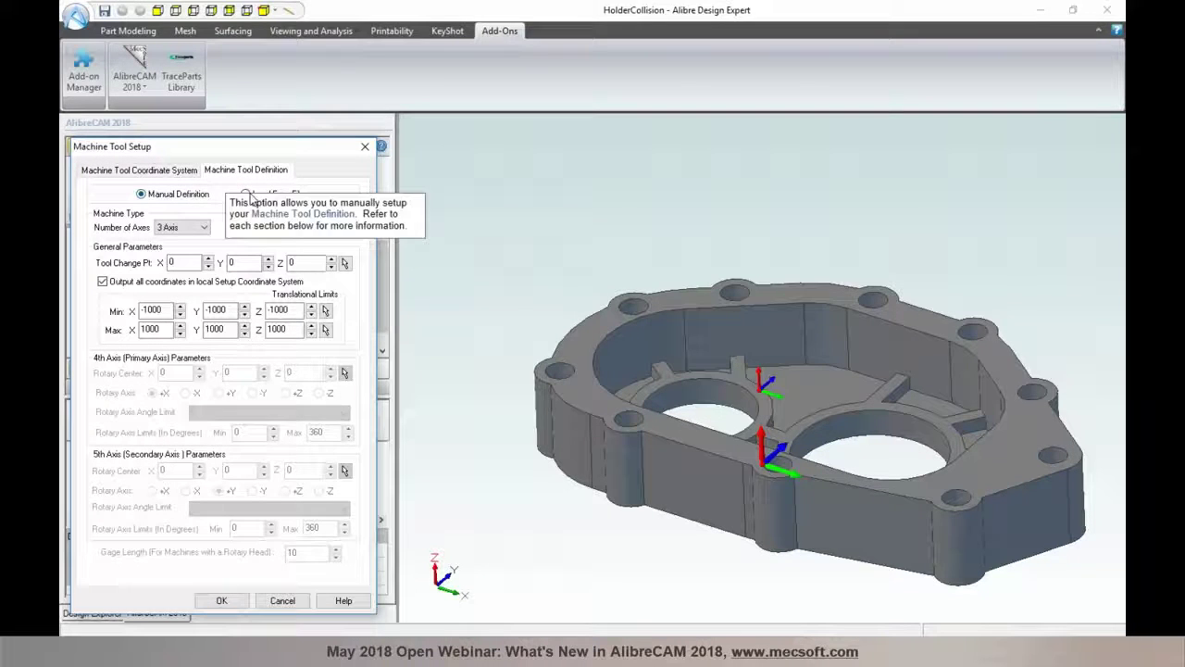
left_click(248, 196)
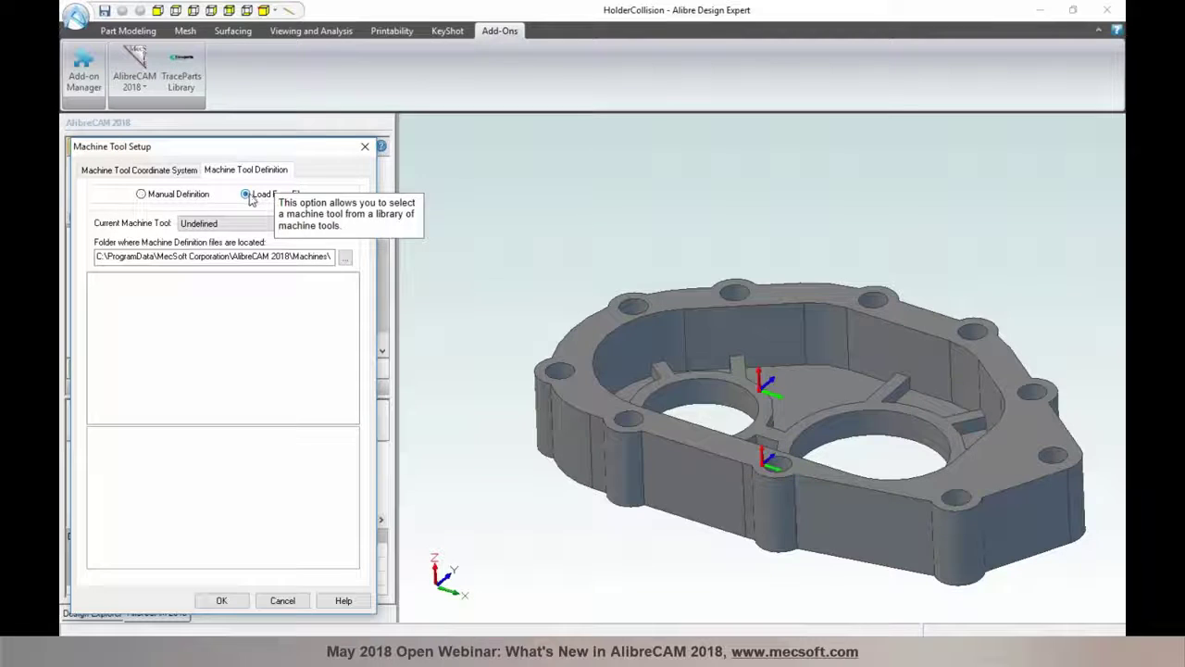
left_click(346, 223)
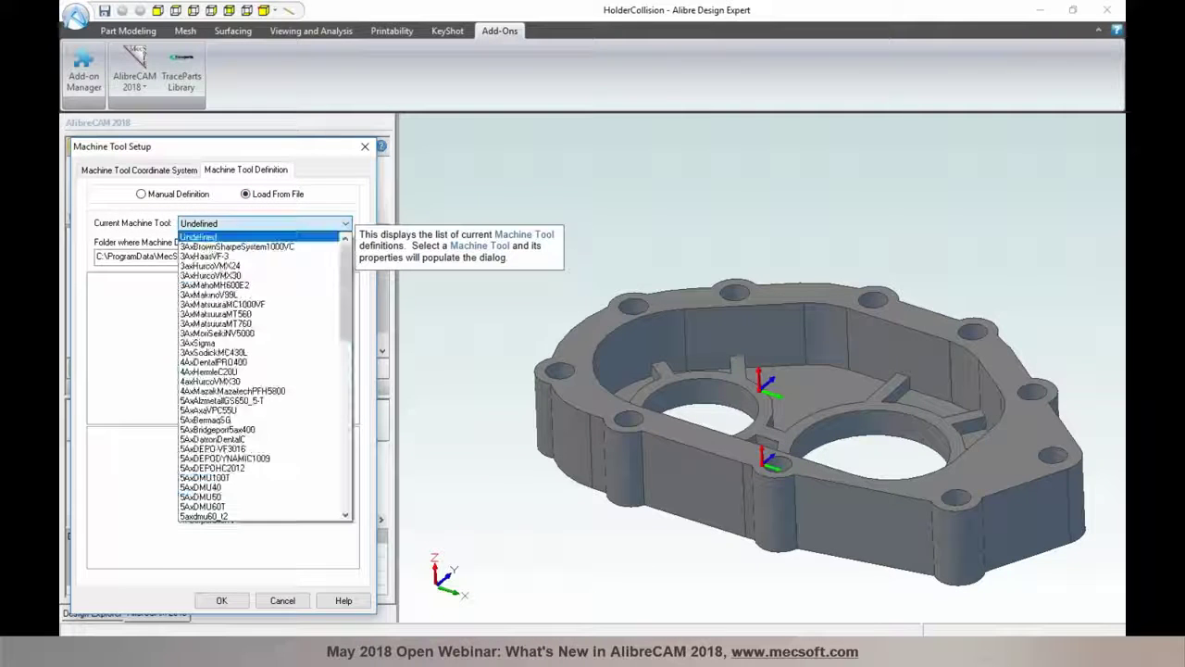
left_click(338, 268)
Load the CNC Mill machine definition, inspect the machine model around the part, and apply the machine tool setup
left_click(346, 225)
left_click_drag(344, 270, 343, 435)
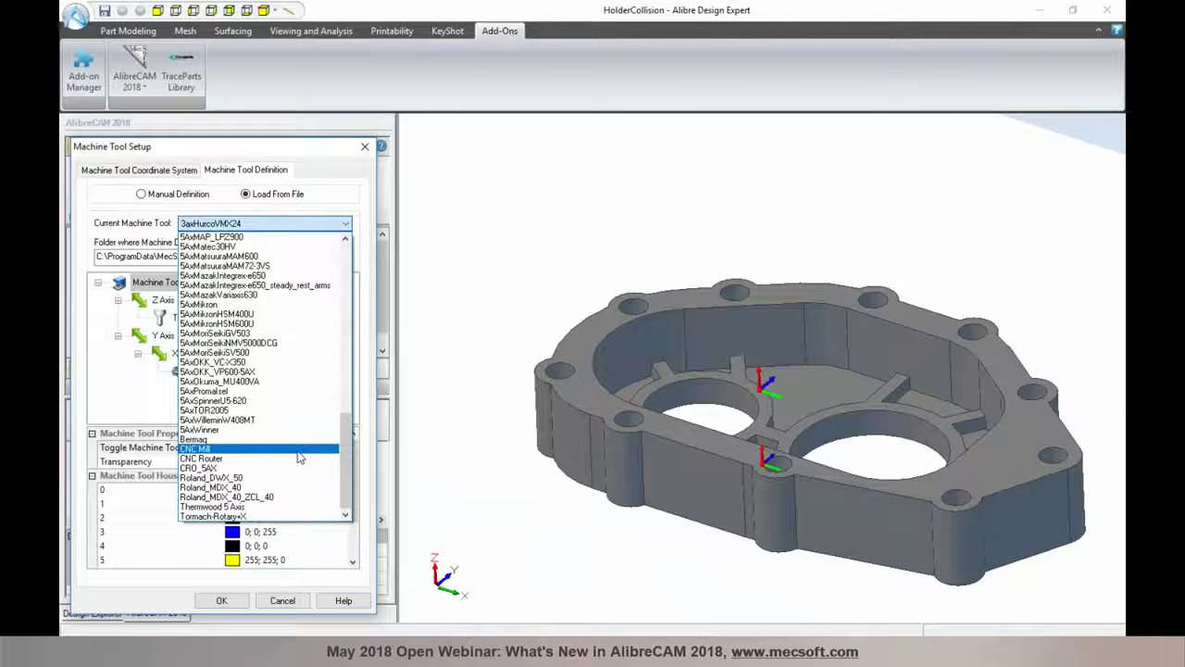
left_click(298, 453)
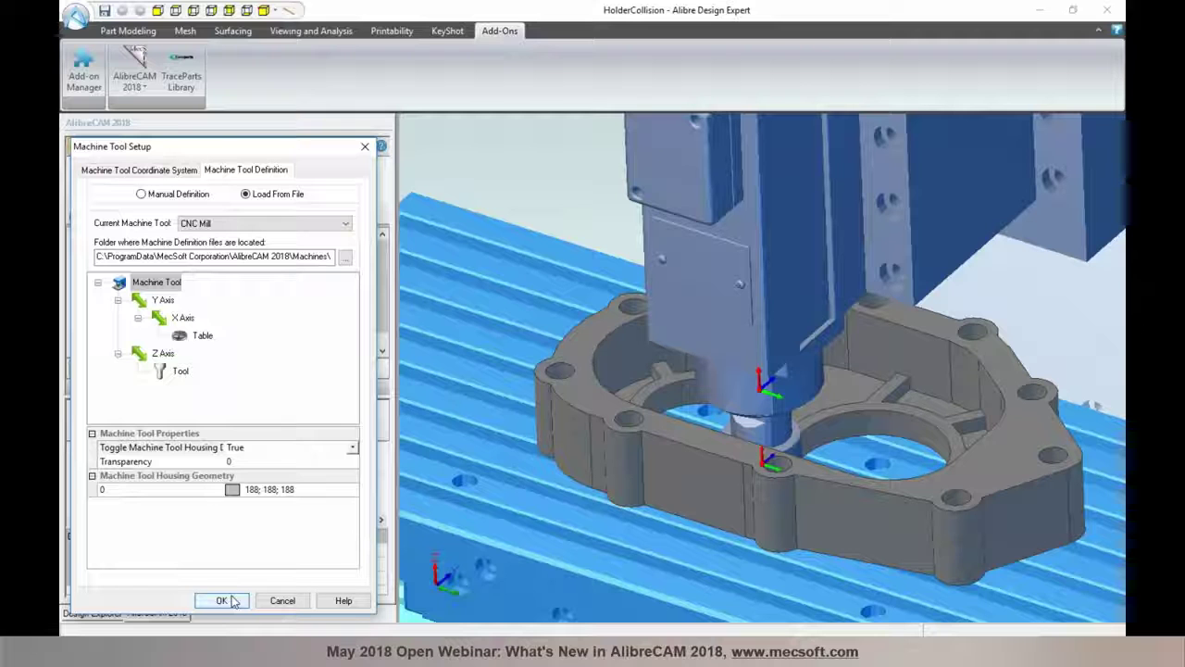
scroll(639, 449, "up", 2)
scroll(648, 446, "down", 7)
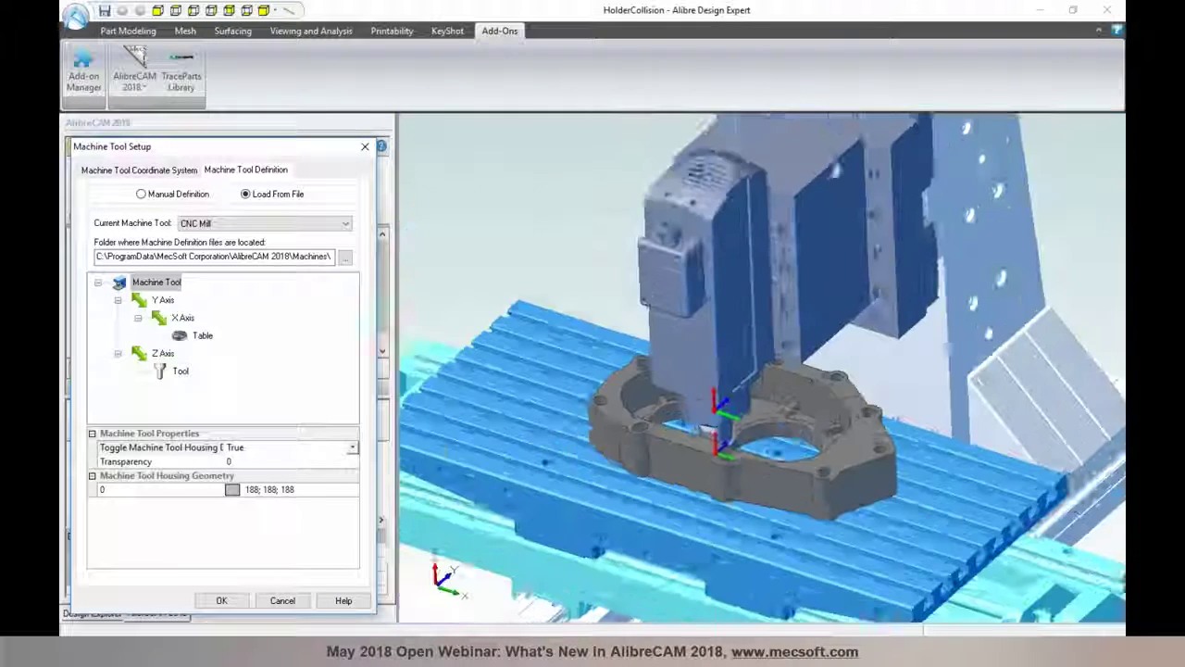
scroll(657, 454, "down", 2)
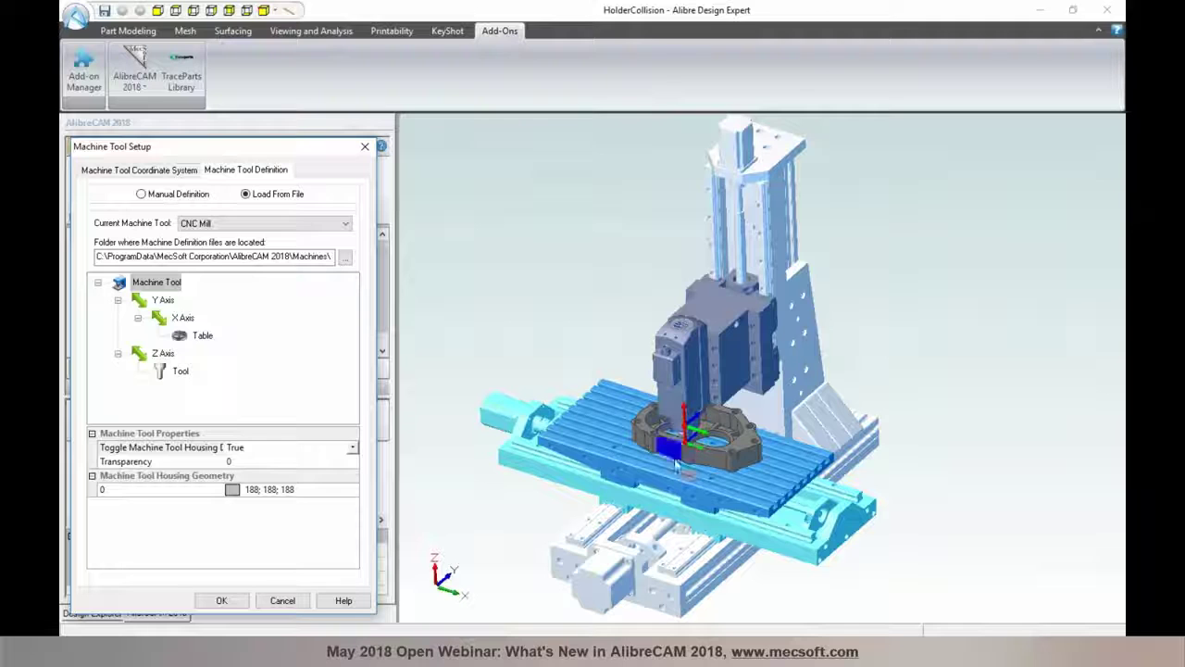
middle_click_drag(682, 470, 684, 454)
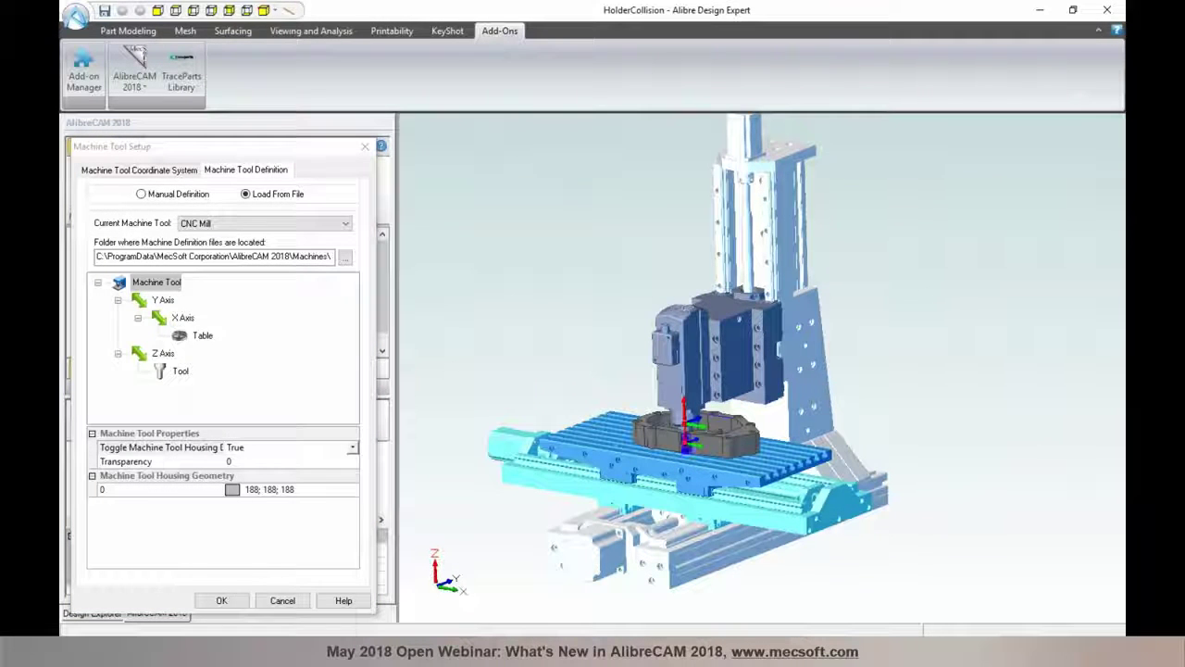
left_click(225, 600)
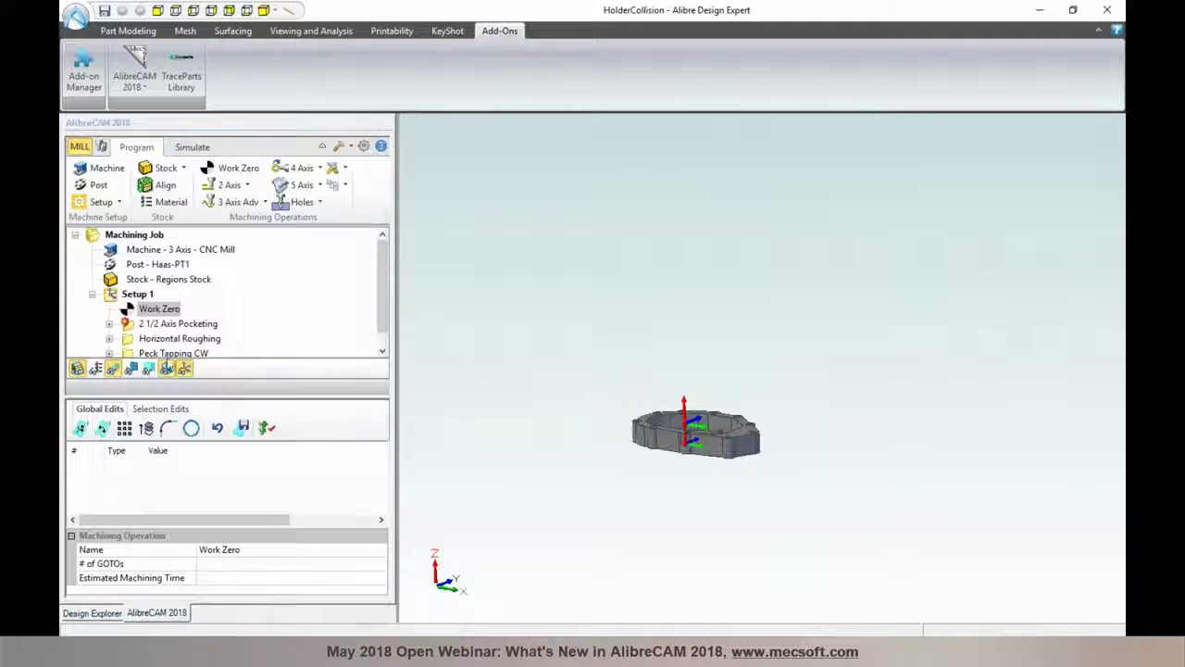
Turn on machine display for the cutting simulation and show the simulation in its separate window
left_click(102, 146)
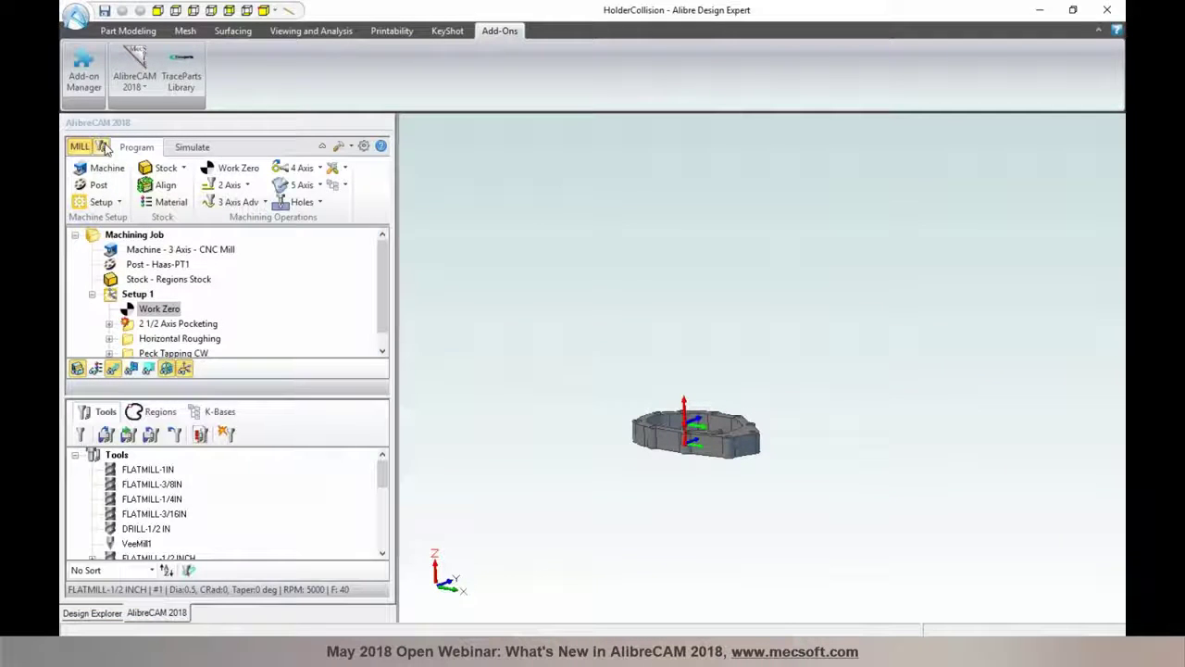
left_click(190, 148)
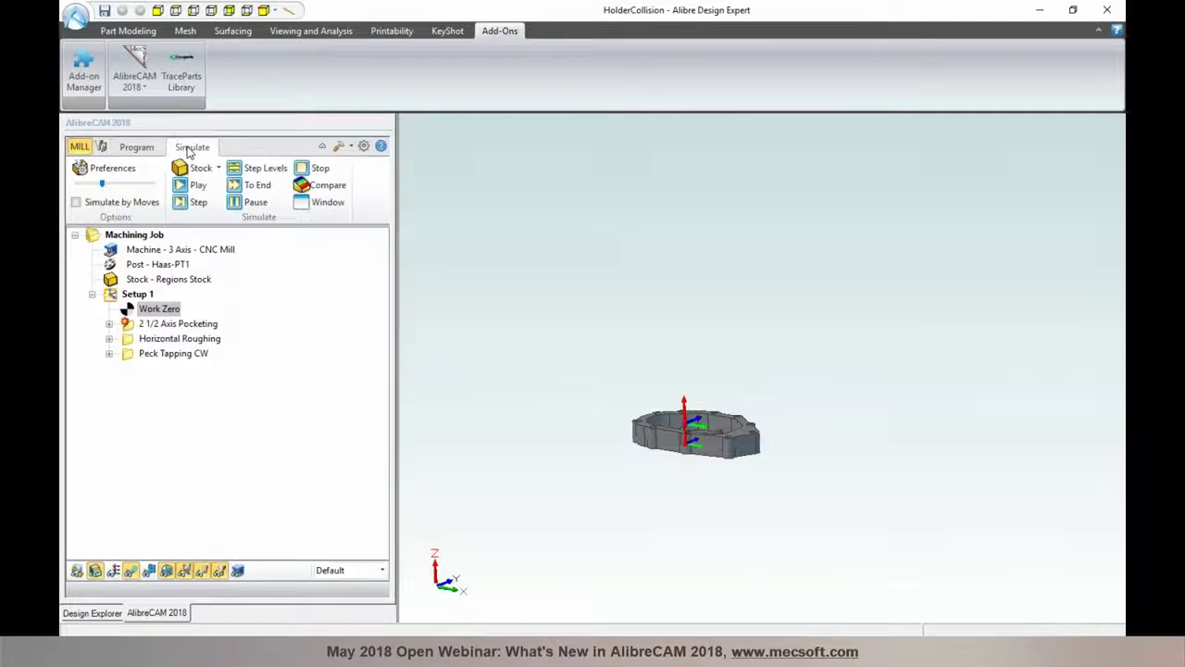
left_click(238, 570)
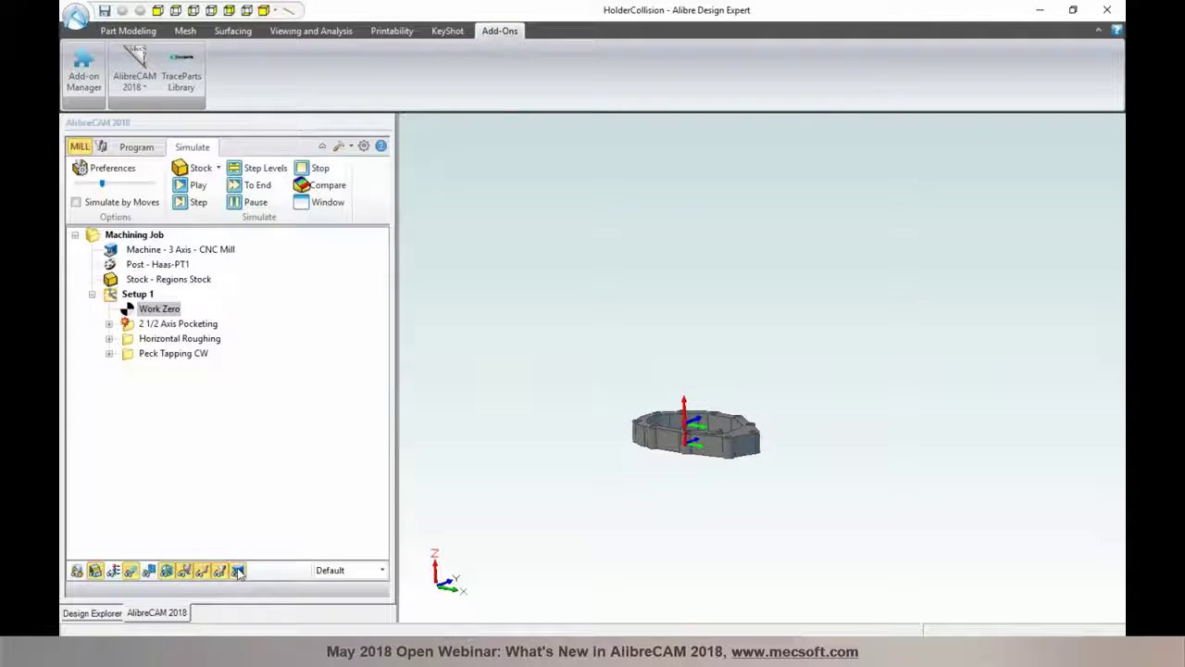
left_click(308, 208)
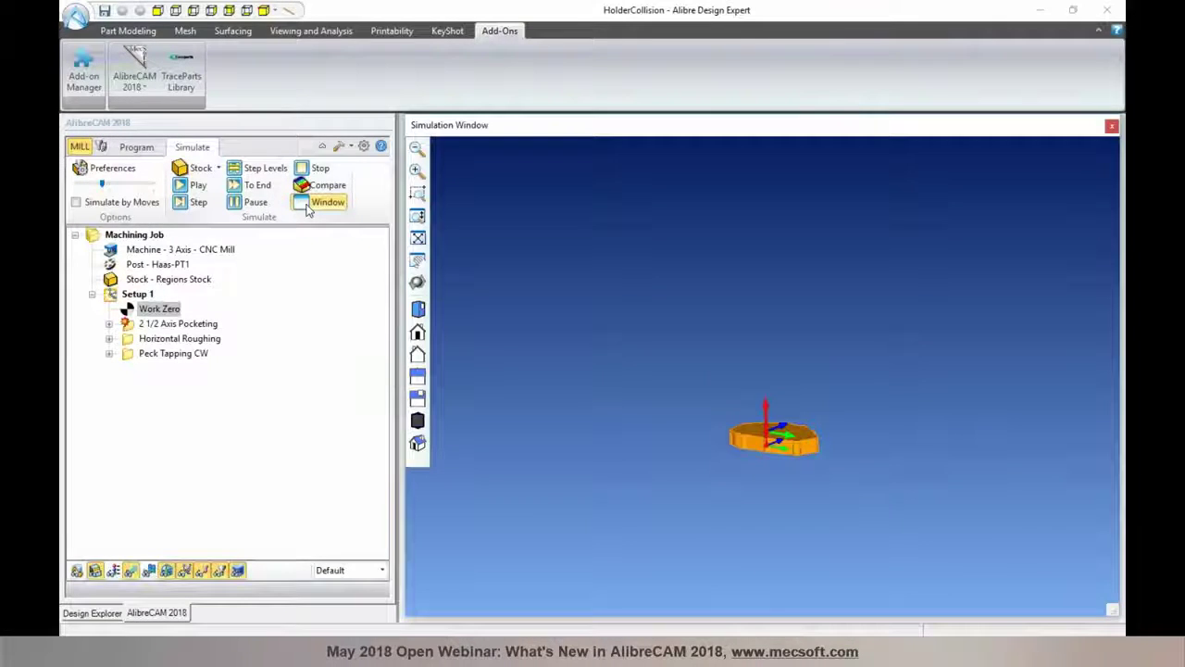
Simulate the 2 1/2 Axis Pocketing operation at the slowest speed, examine the machine's motion around the part, and pause the playback
left_click(202, 330)
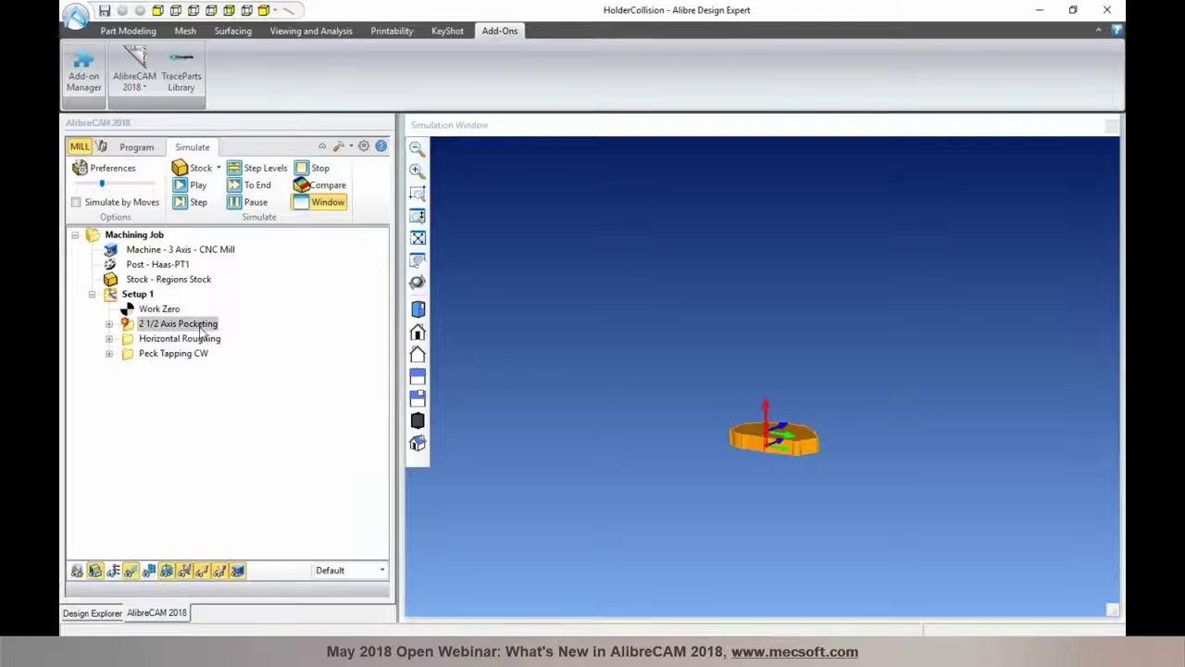
left_click(182, 188)
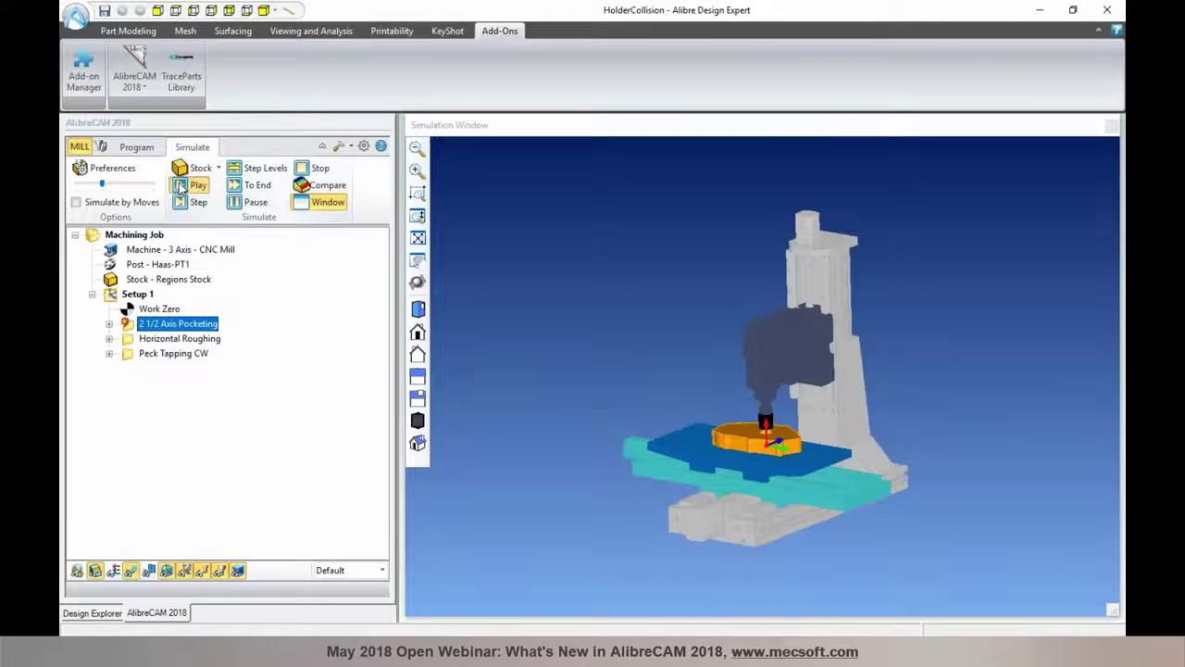
left_click_drag(101, 185, 78, 183)
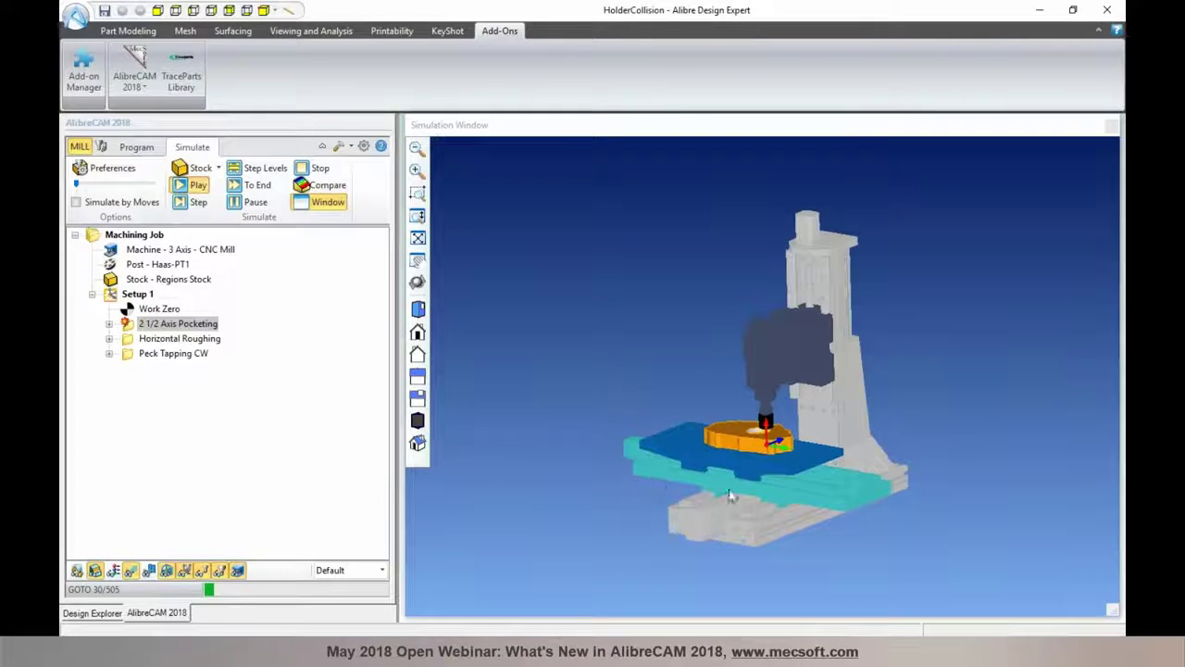
scroll(768, 440, "down", 2)
scroll(768, 439, "up", 5)
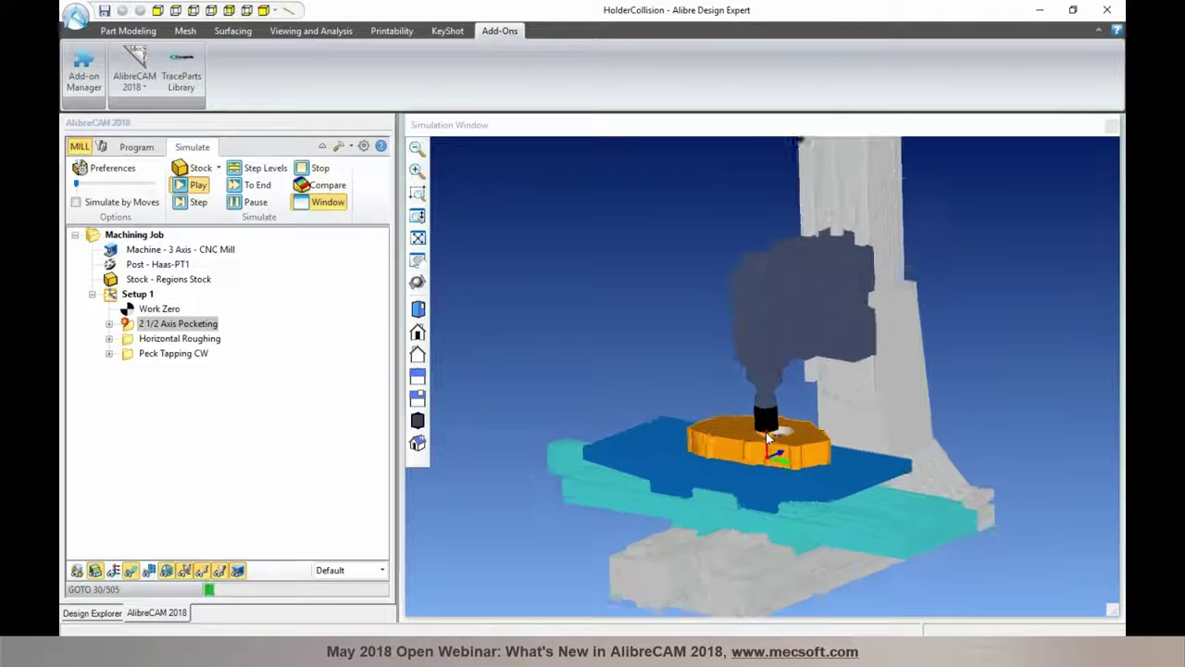
scroll(766, 439, "up", 1)
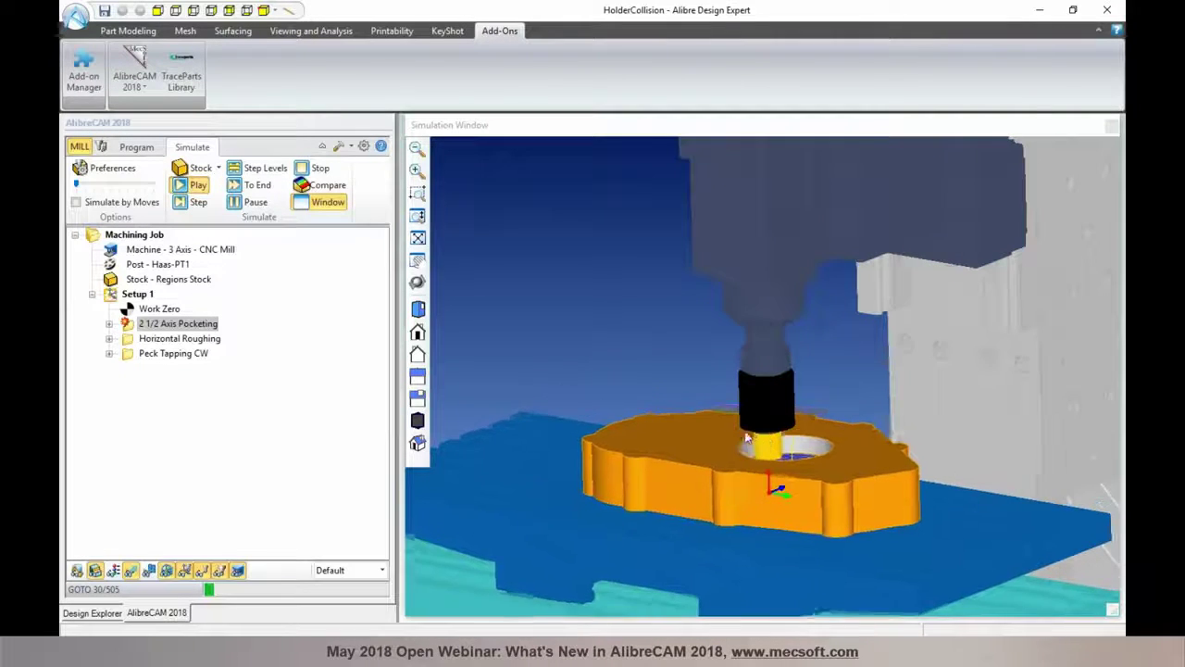
scroll(758, 434, "down", 3)
scroll(759, 433, "down", 1)
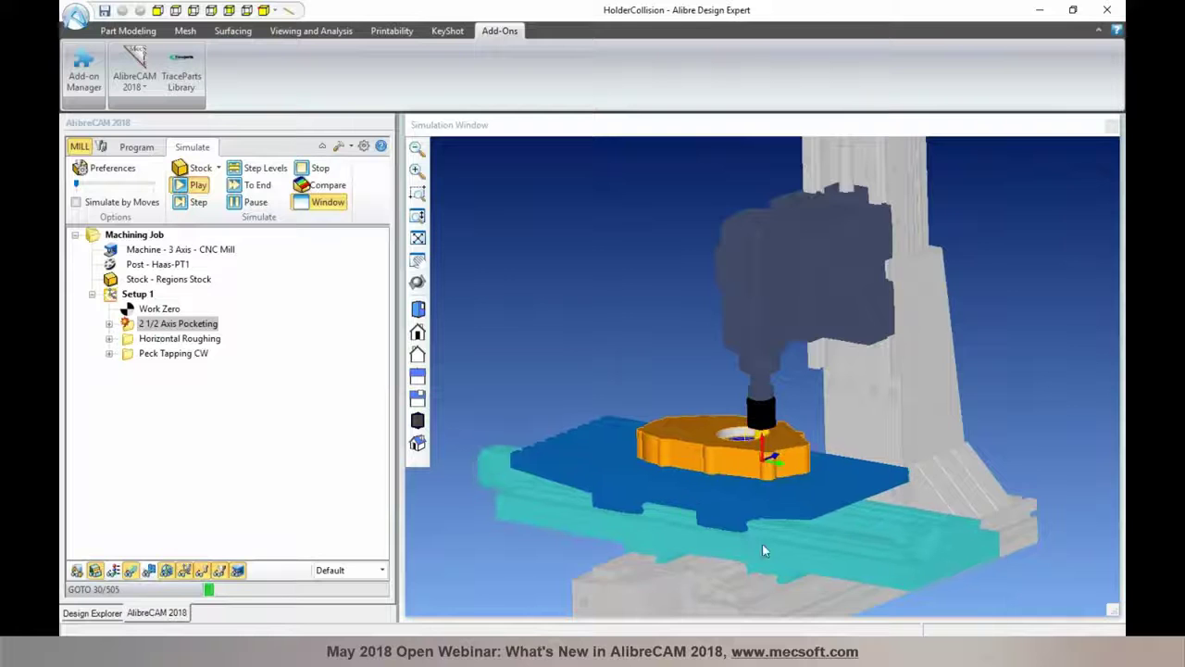
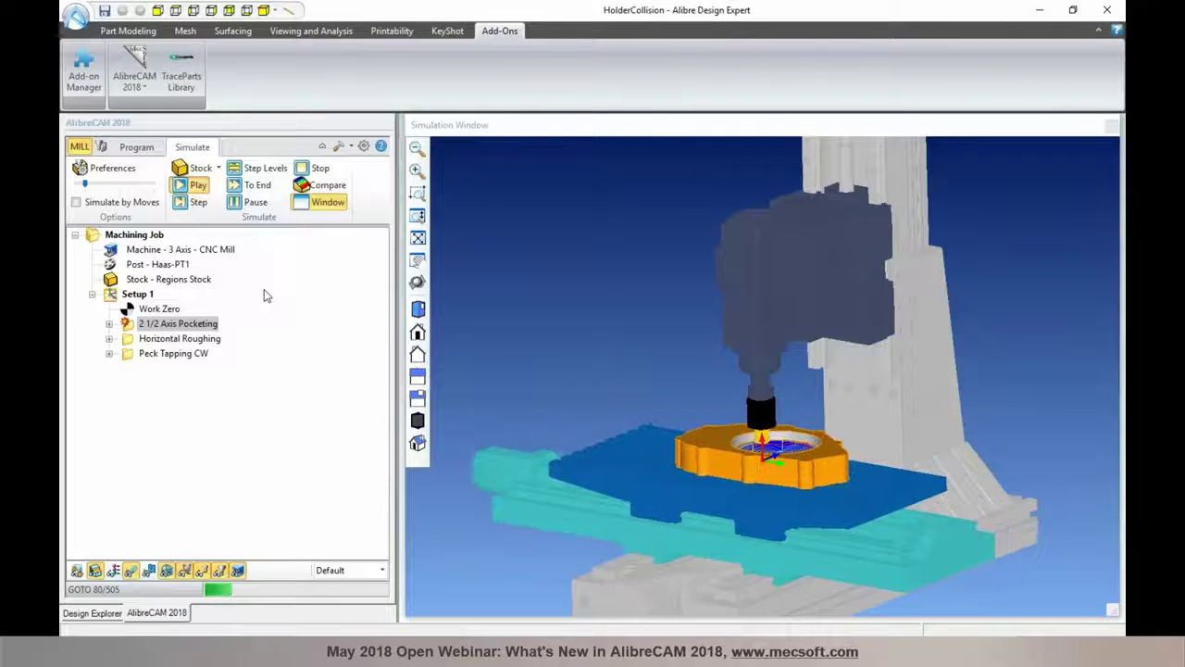
left_click(249, 202)
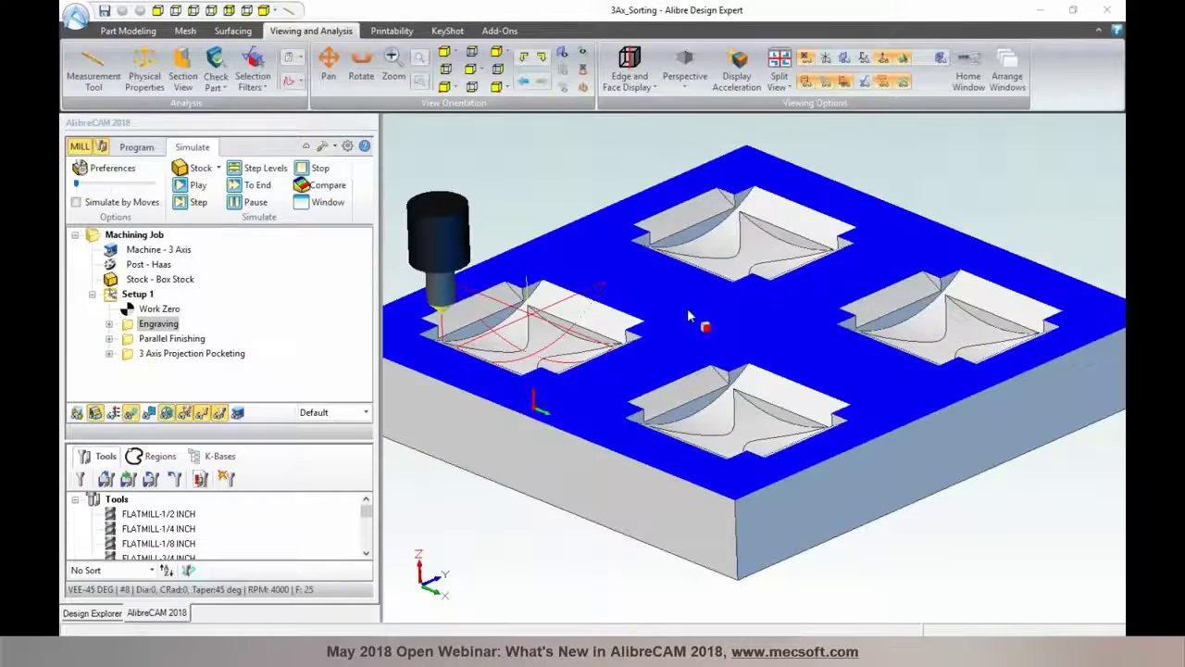
On the 3Ax_Sorting part, select the top face, review the control geometry of a new 2 1/2 Axis Facing operation, and close it
left_click(134, 310)
scroll(682, 416, "down", 4)
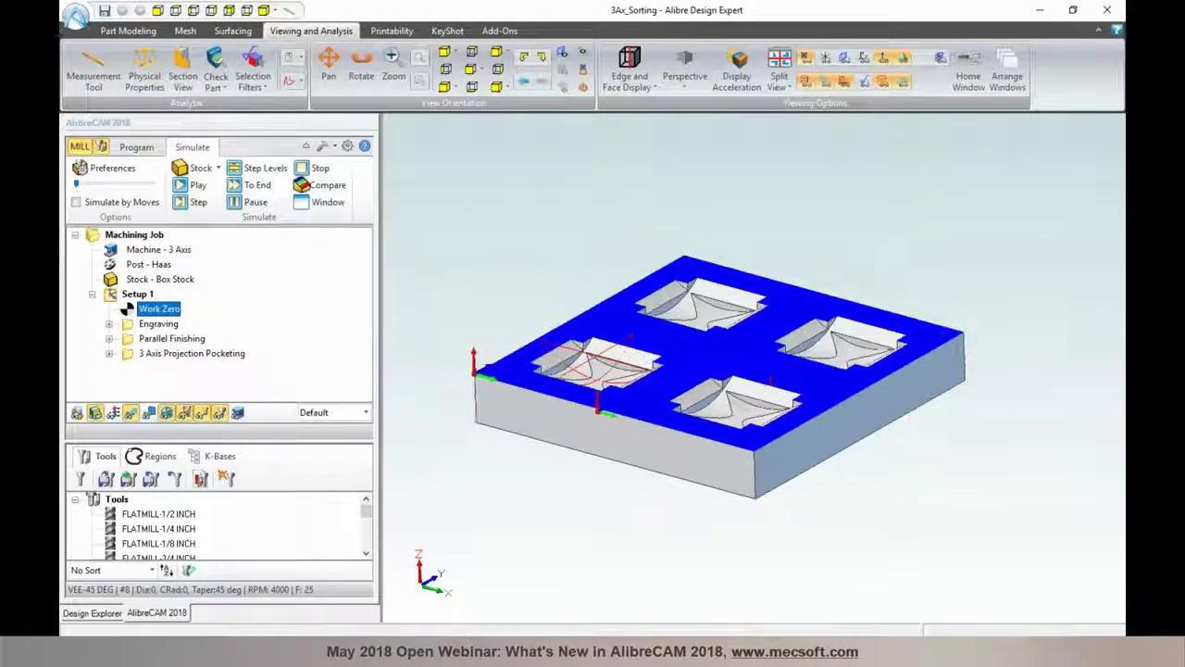
left_click(746, 360)
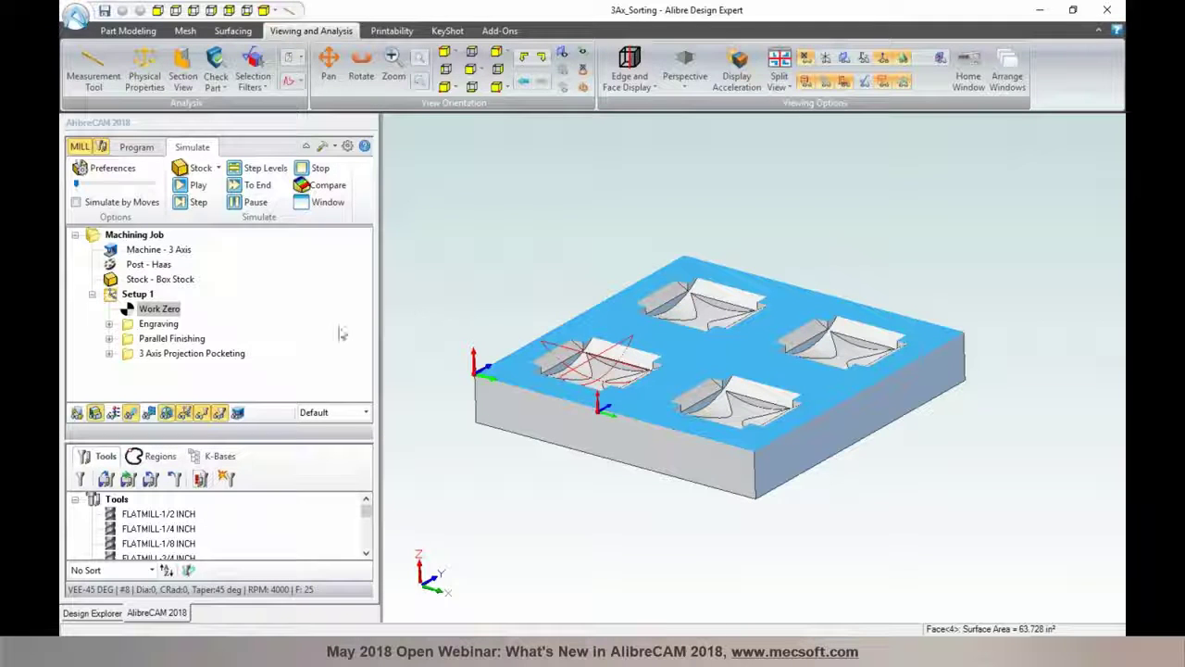
left_click(139, 147)
left_click(244, 185)
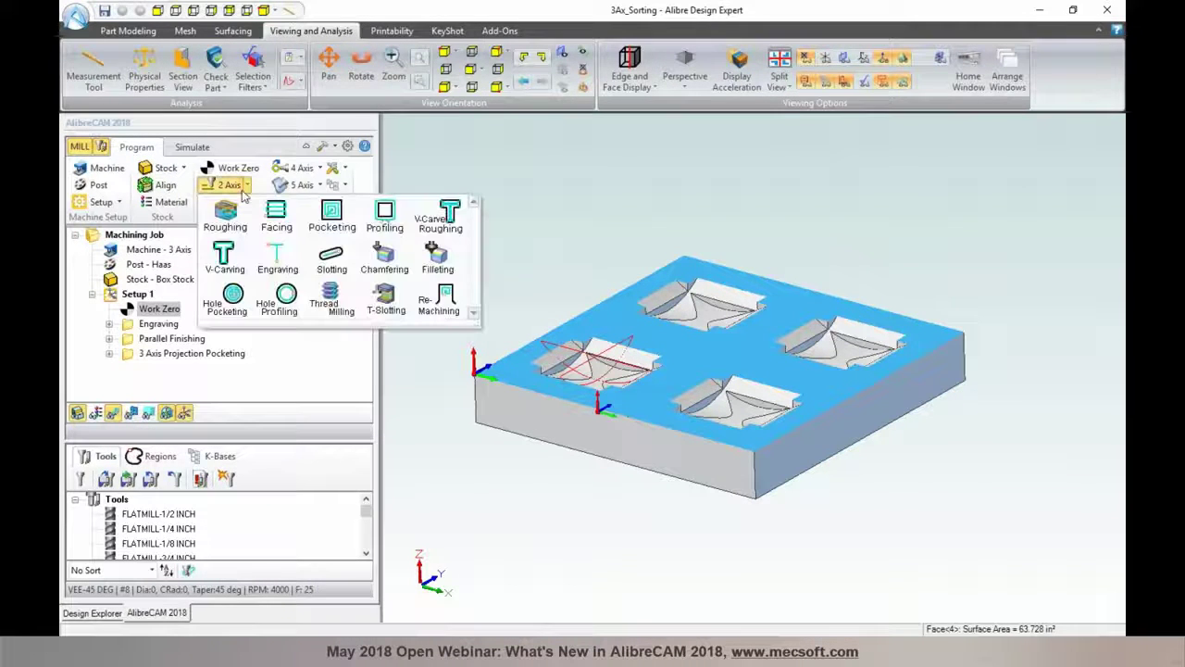
left_click(282, 234)
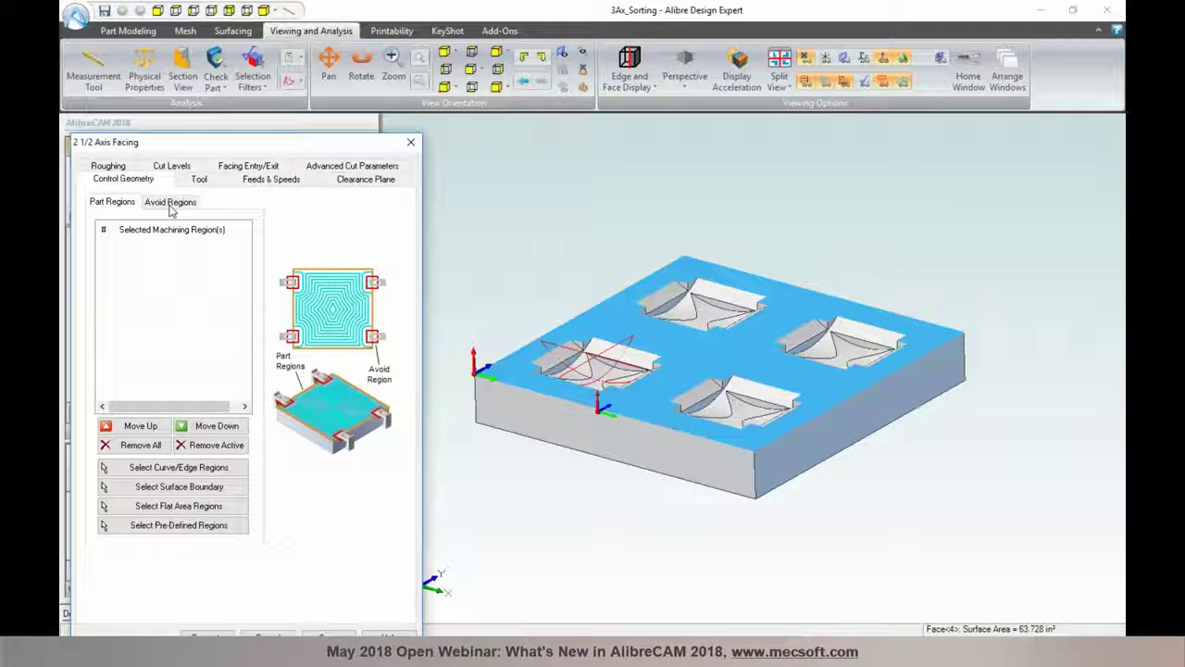
left_click(410, 145)
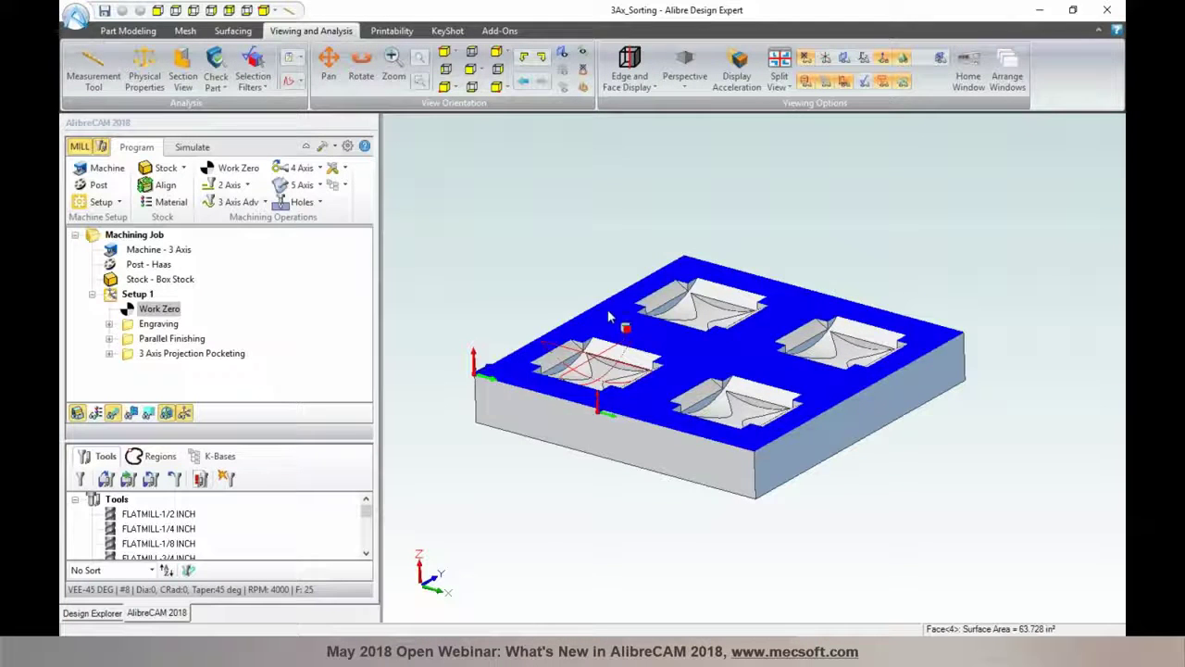
Sketch two rectangles on the plate's top face, one straddling the middle of the left edge and one the middle of the right edge
left_click(471, 70)
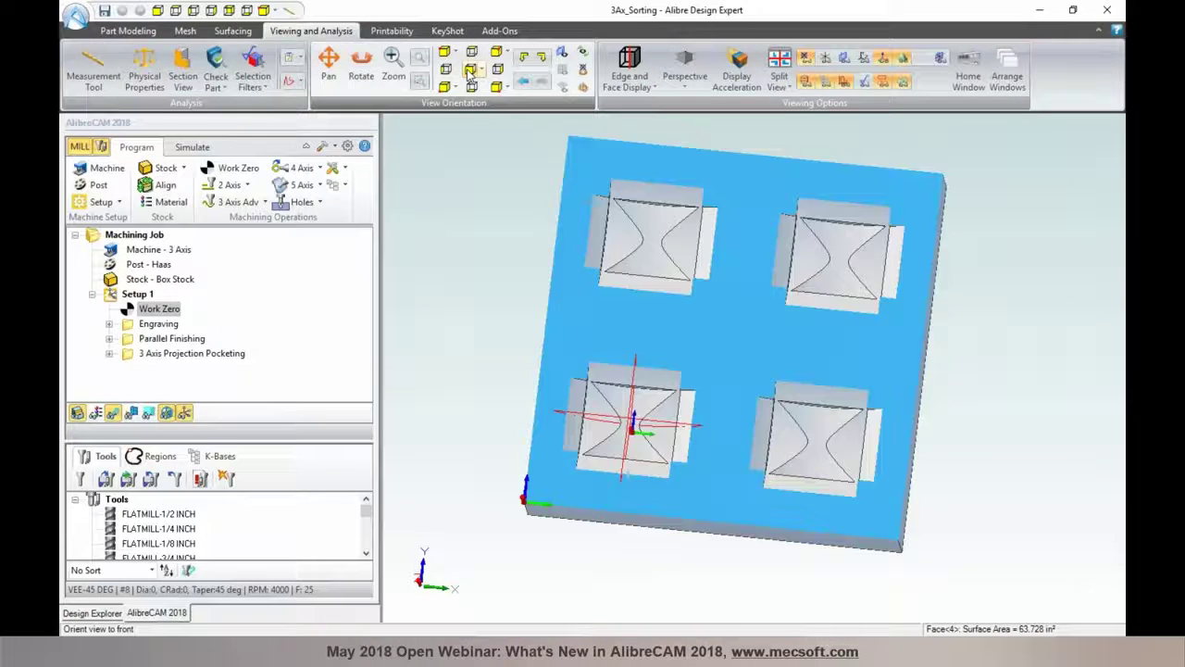
left_click(119, 31)
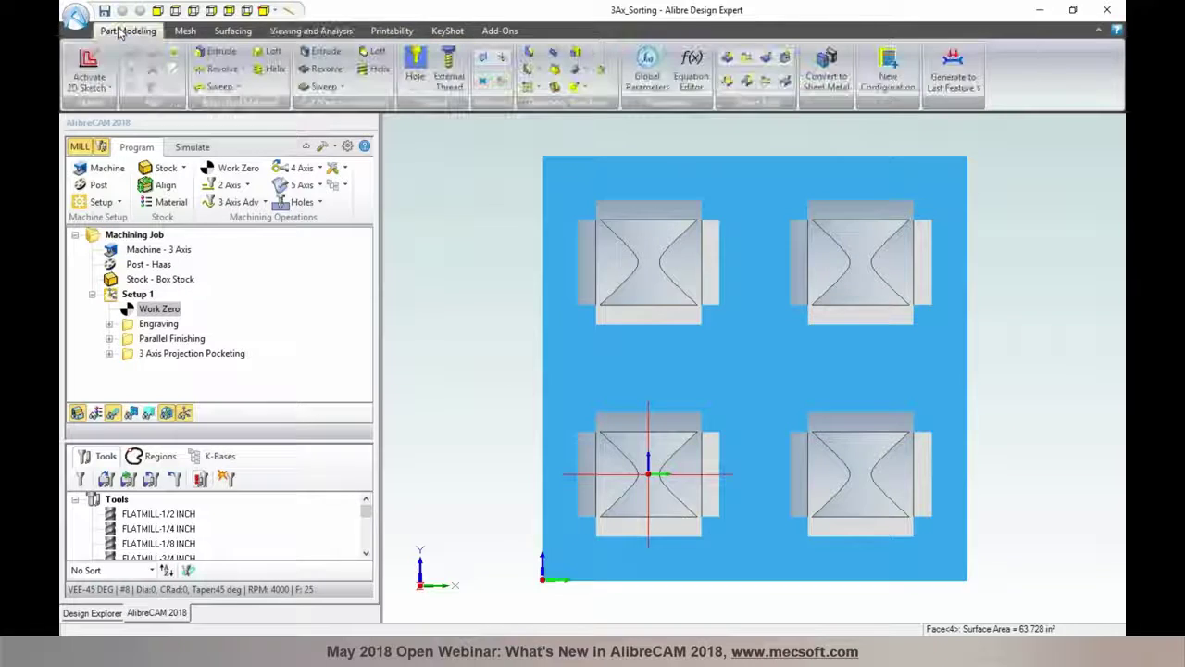
left_click(89, 69)
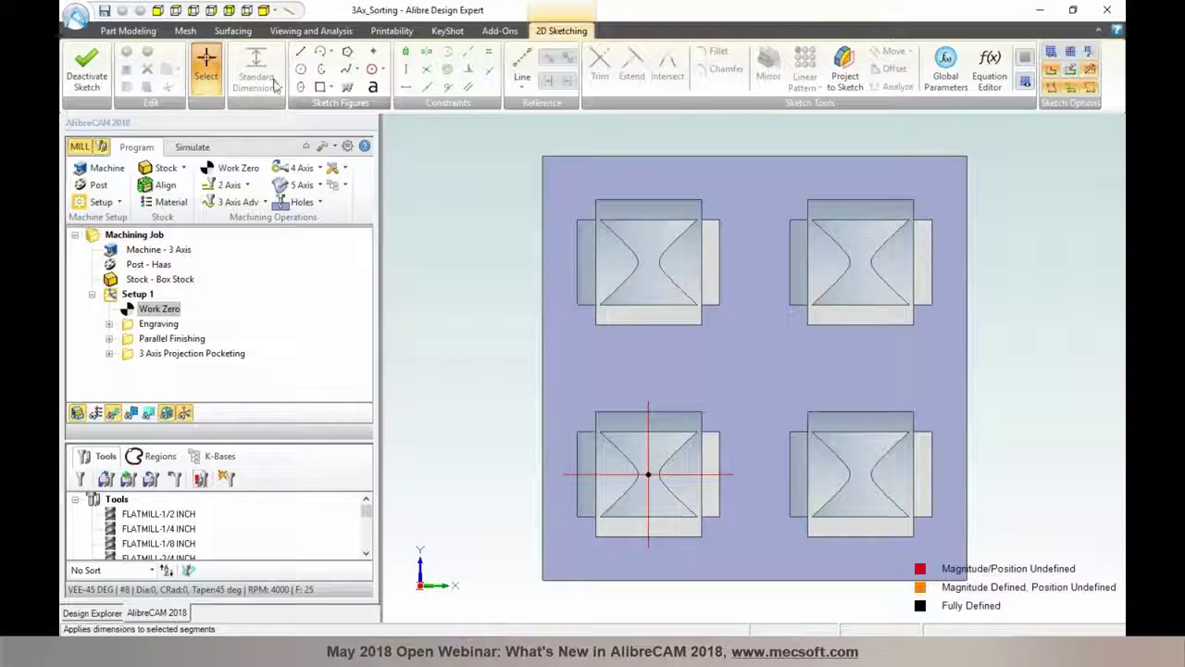
left_click(320, 86)
left_click(503, 324)
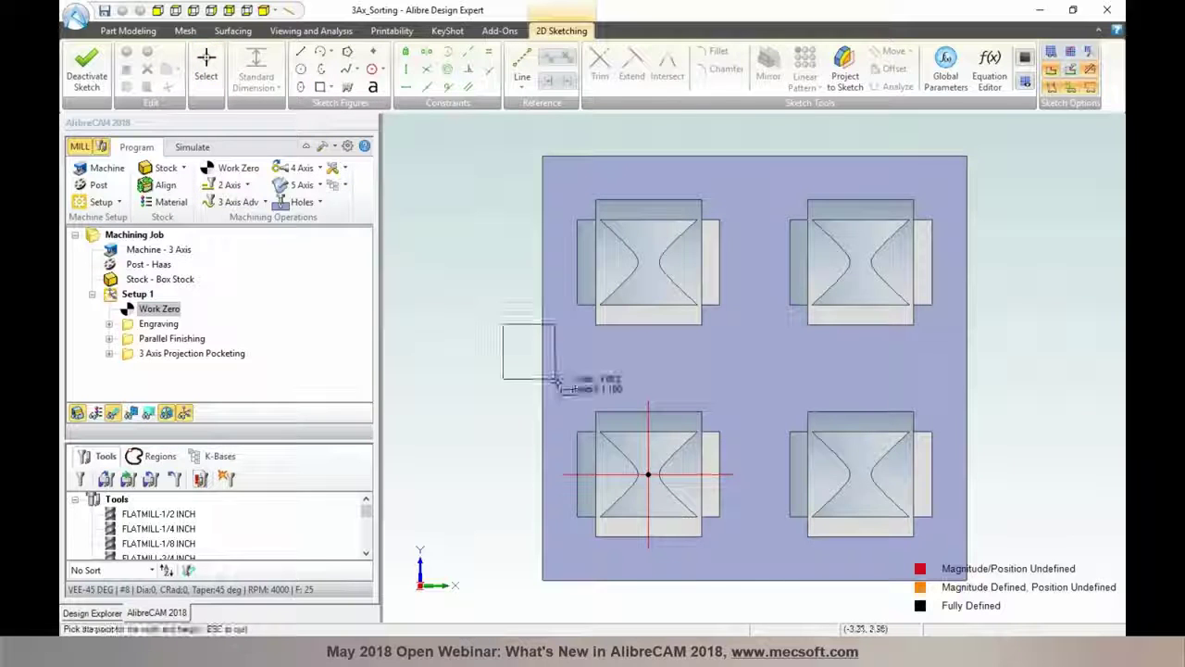
left_click(574, 405)
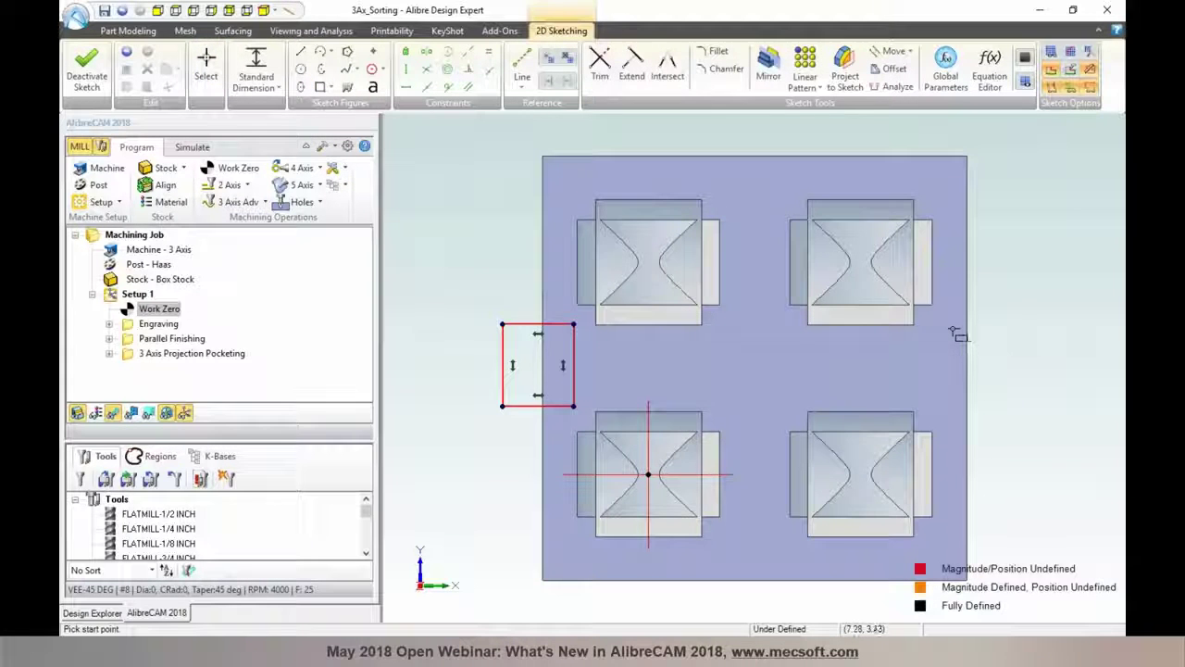
left_click(949, 325)
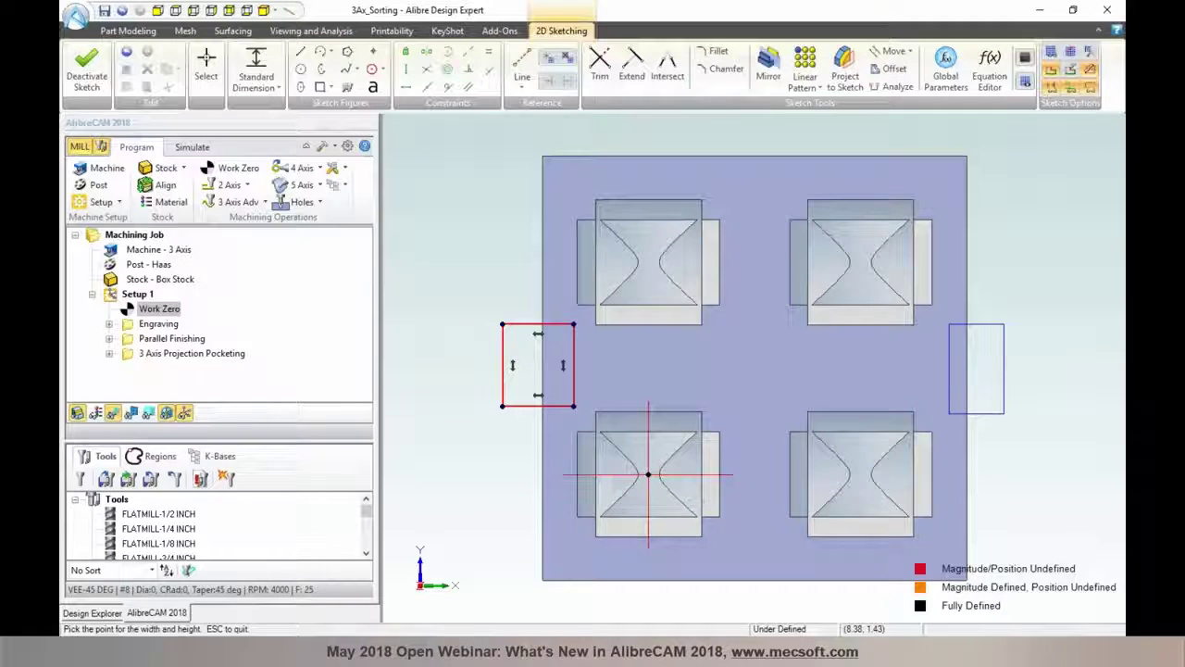
left_click(1006, 405)
left_click(206, 66)
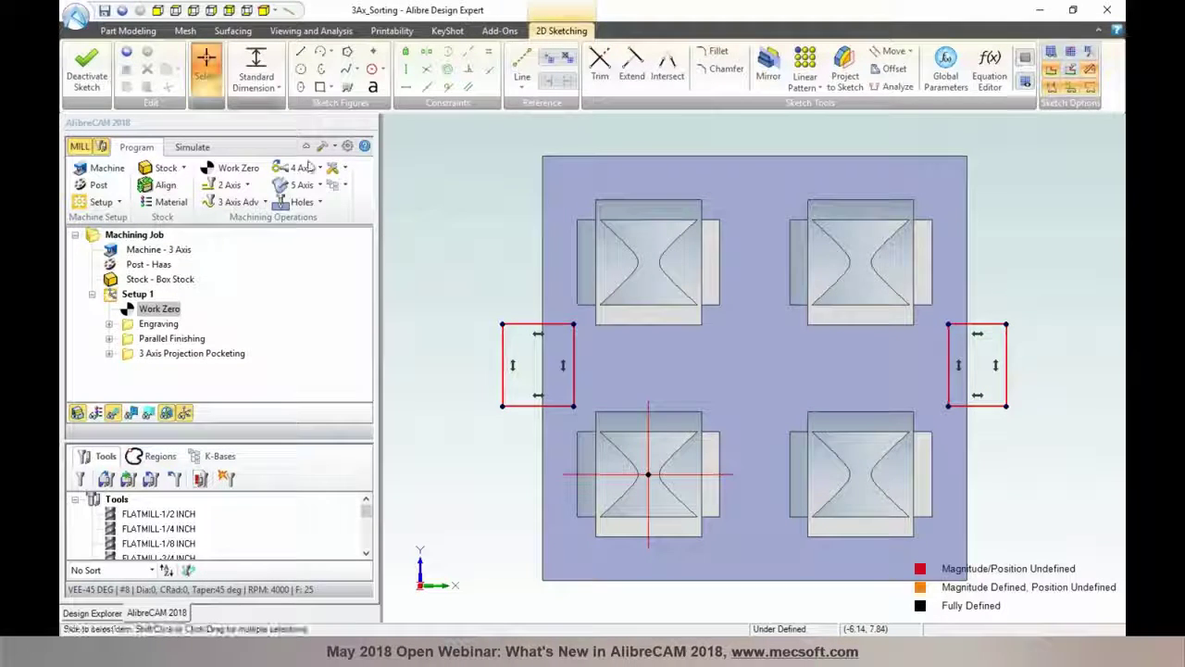
Stretch both clamp rectangles upward and downward along the plate's side edges and finish the sketch
left_click_drag(538, 323, 540, 287)
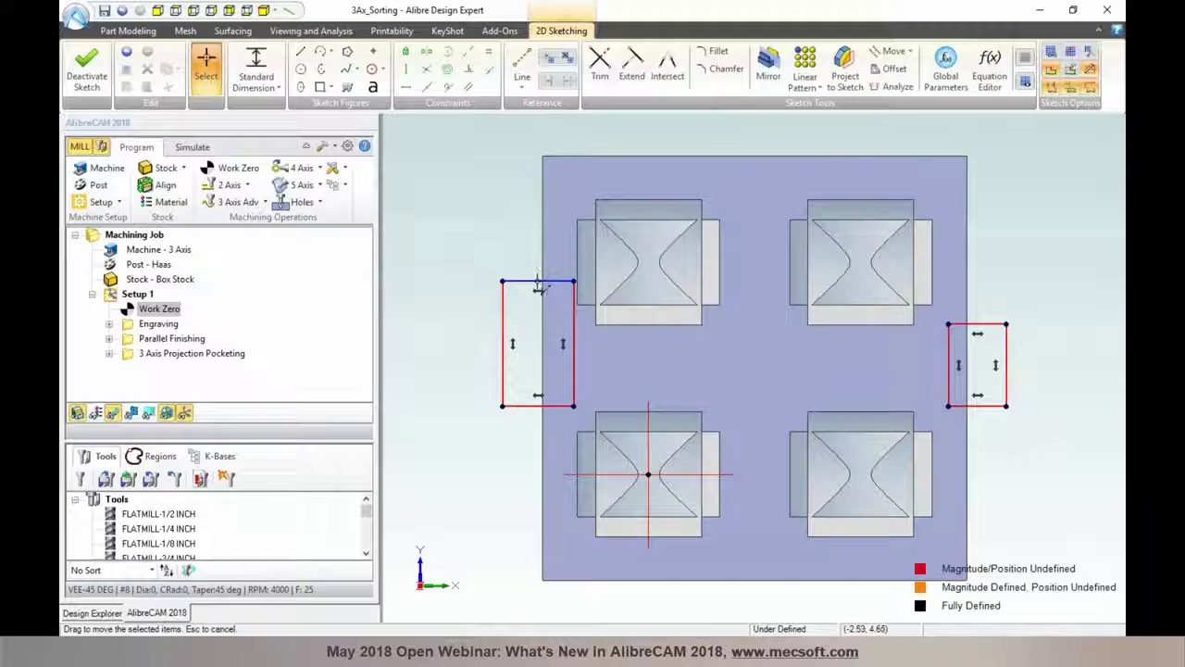
left_click_drag(538, 404, 537, 454)
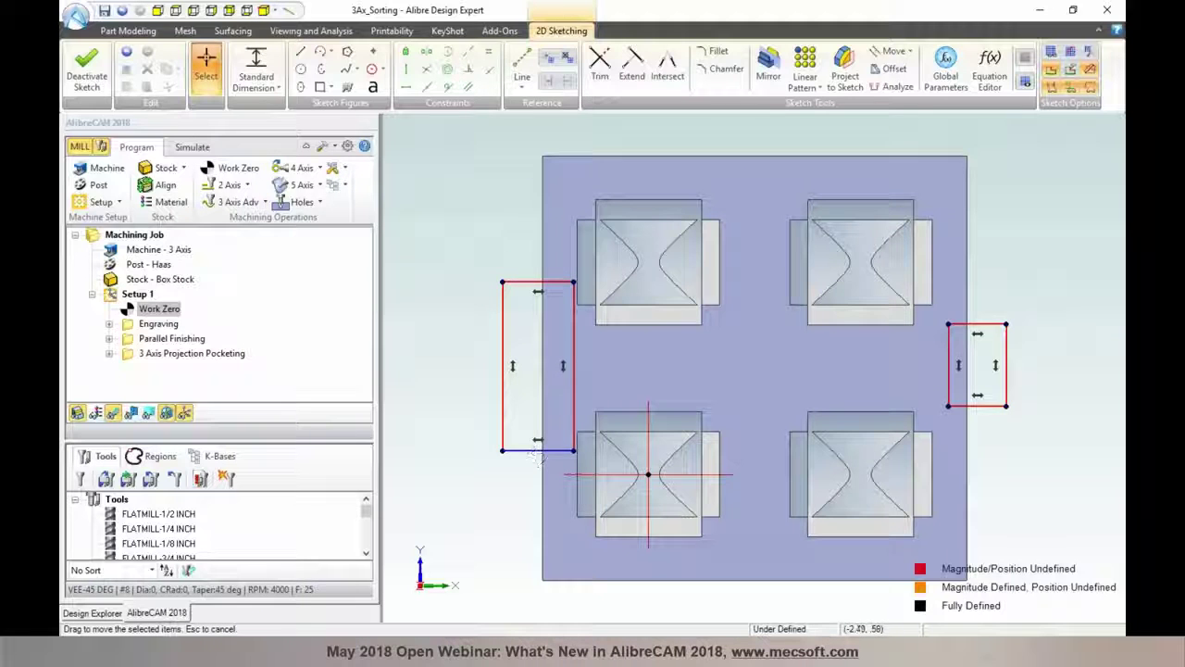
mouse_move(978, 324)
left_mouse_down()
mouse_move(979, 278)
mouse_move(984, 293)
left_mouse_up()
left_click_drag(972, 404, 980, 446)
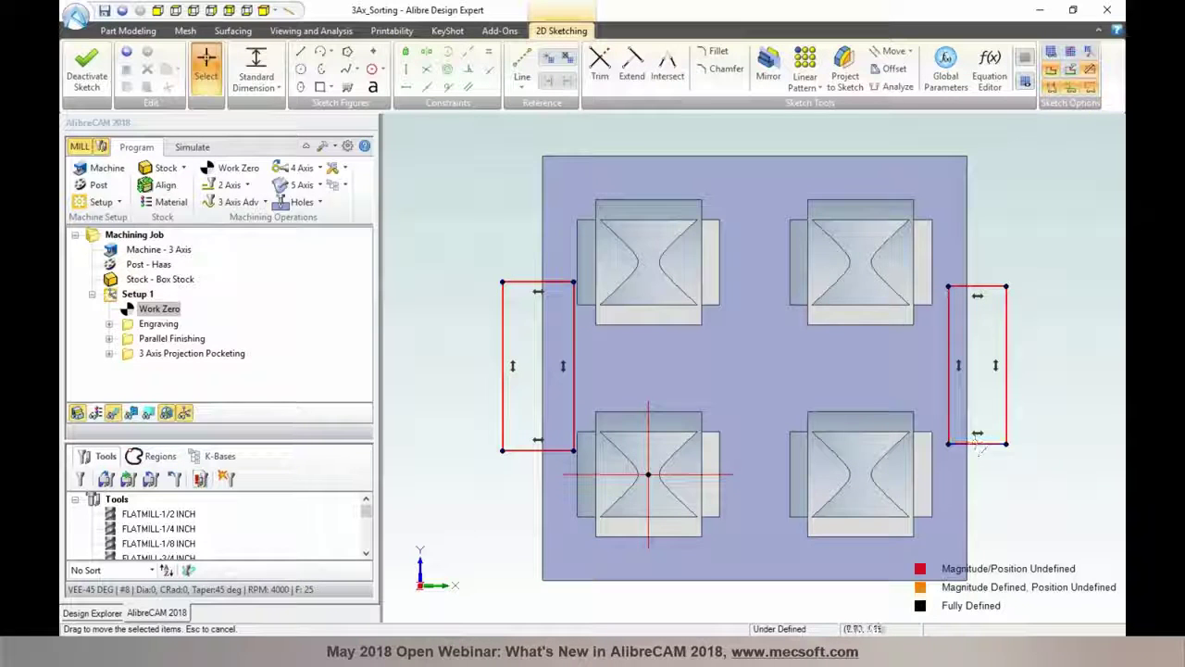
left_click(87, 74)
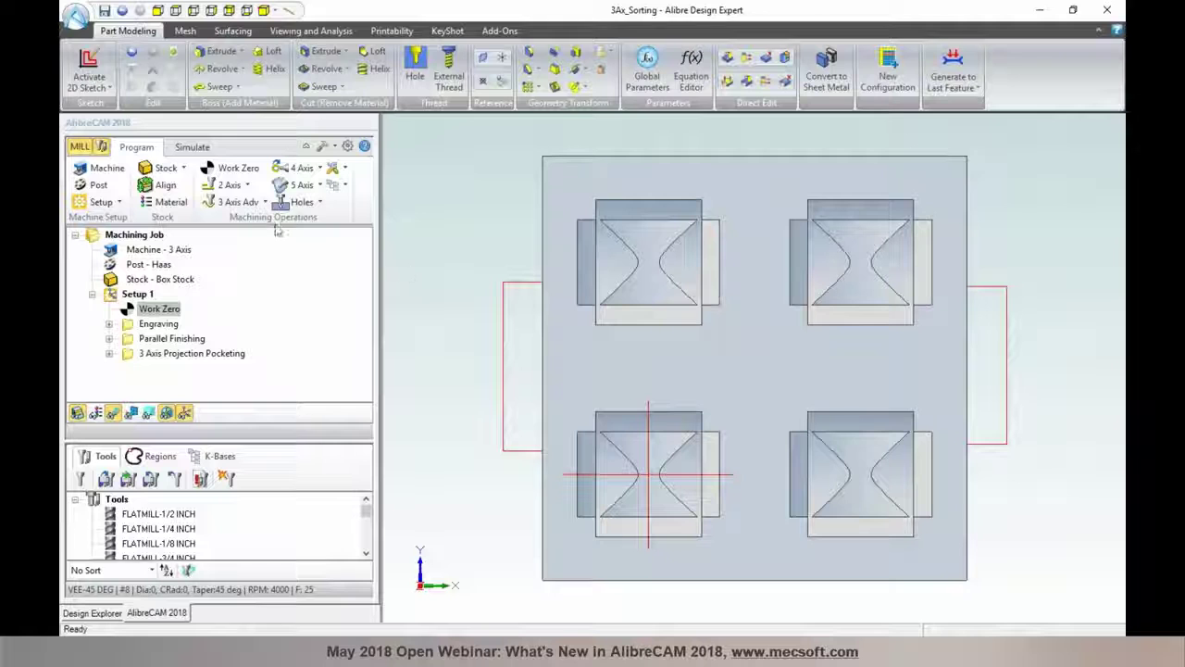
Start a new 2 1/2 Axis Facing operation and pick the plate's outer top edges as its part regions
left_click(247, 185)
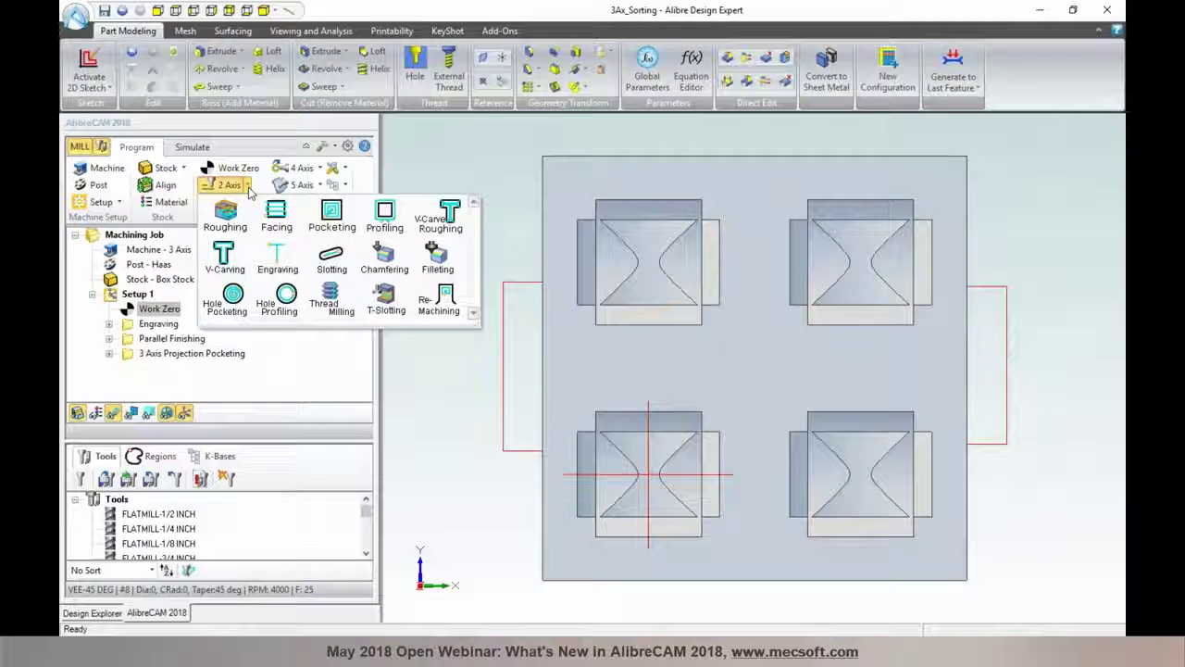
left_click(276, 218)
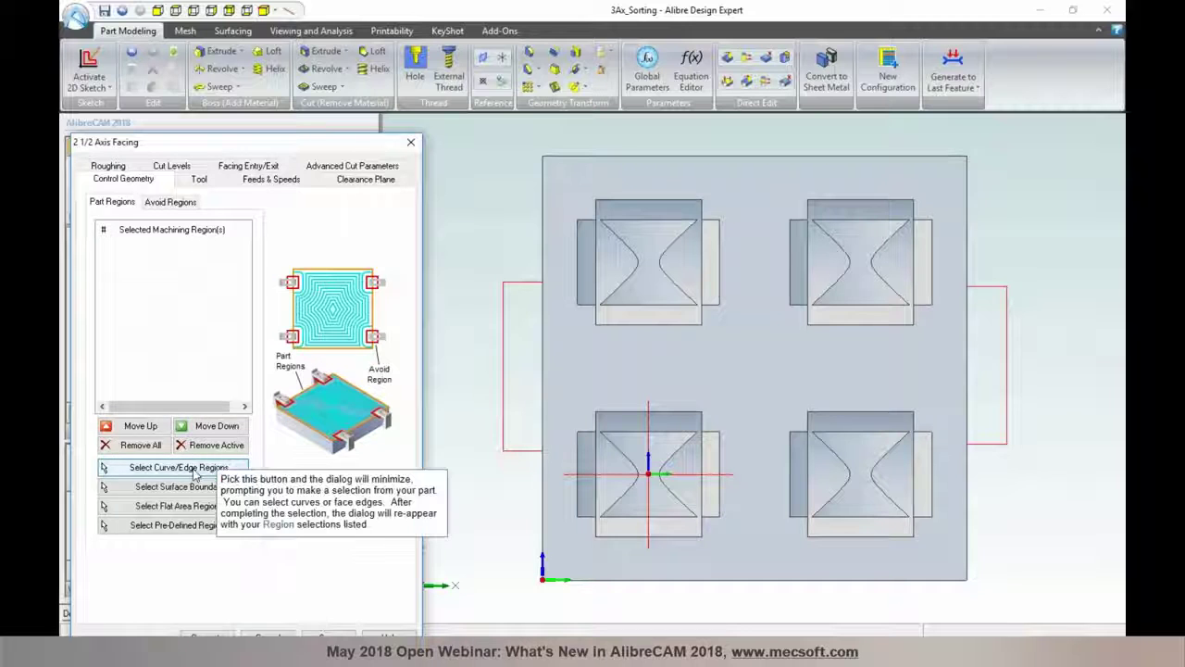
left_click(192, 472)
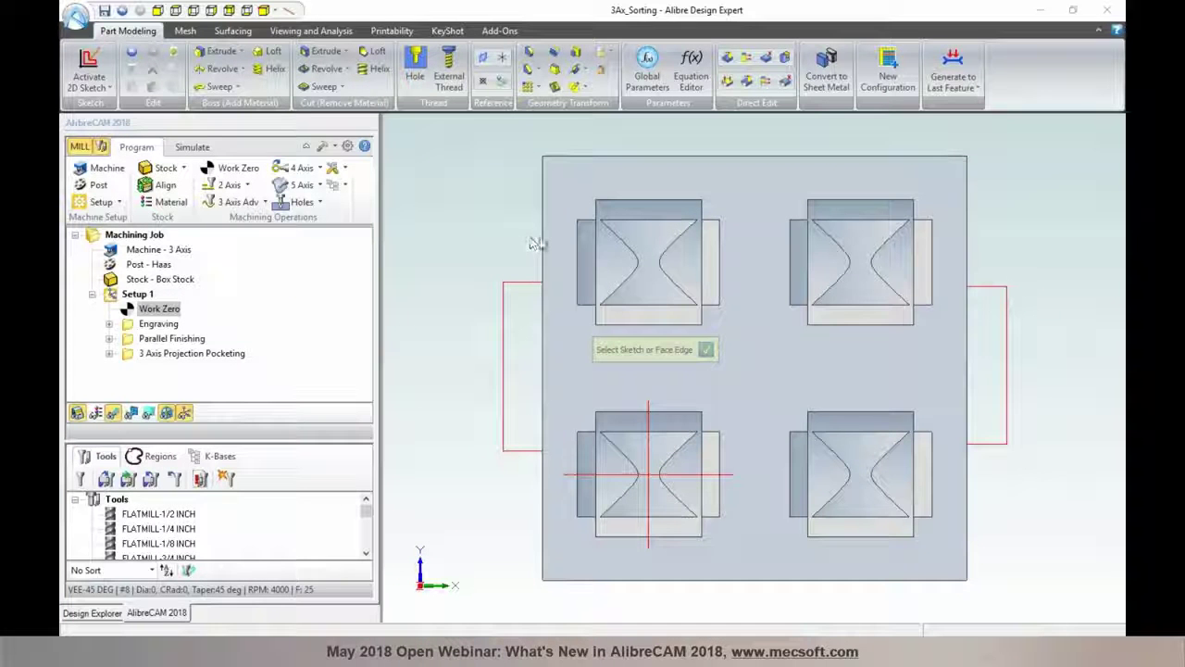
left_click(592, 157)
left_click(966, 217)
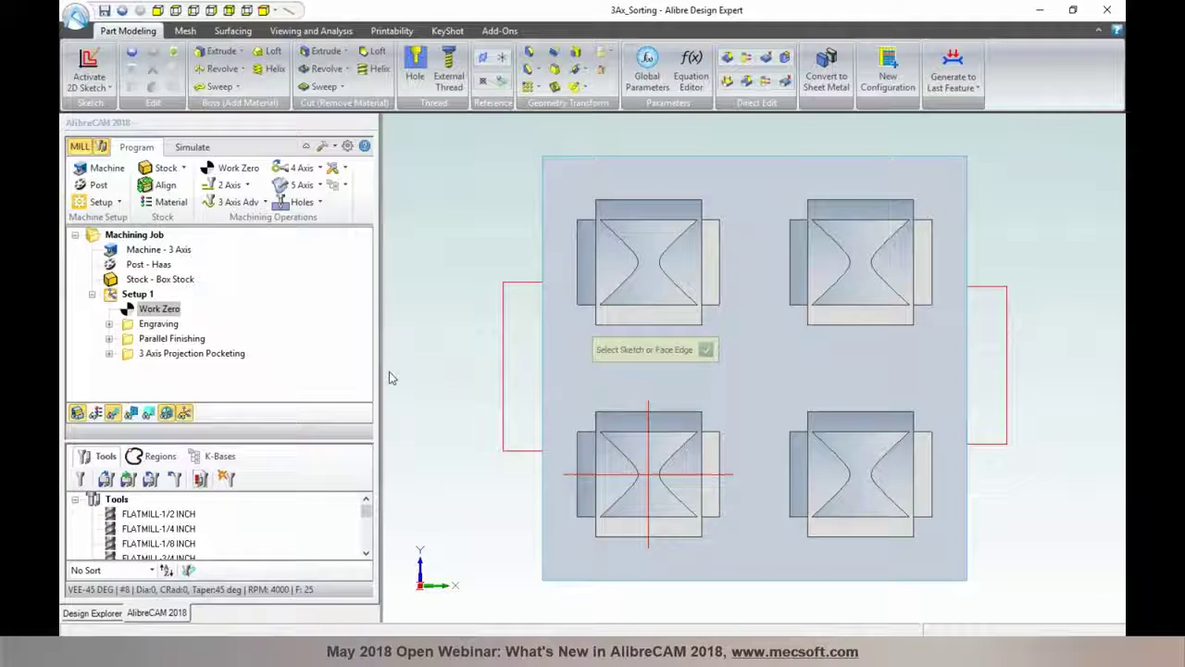
left_click(705, 352)
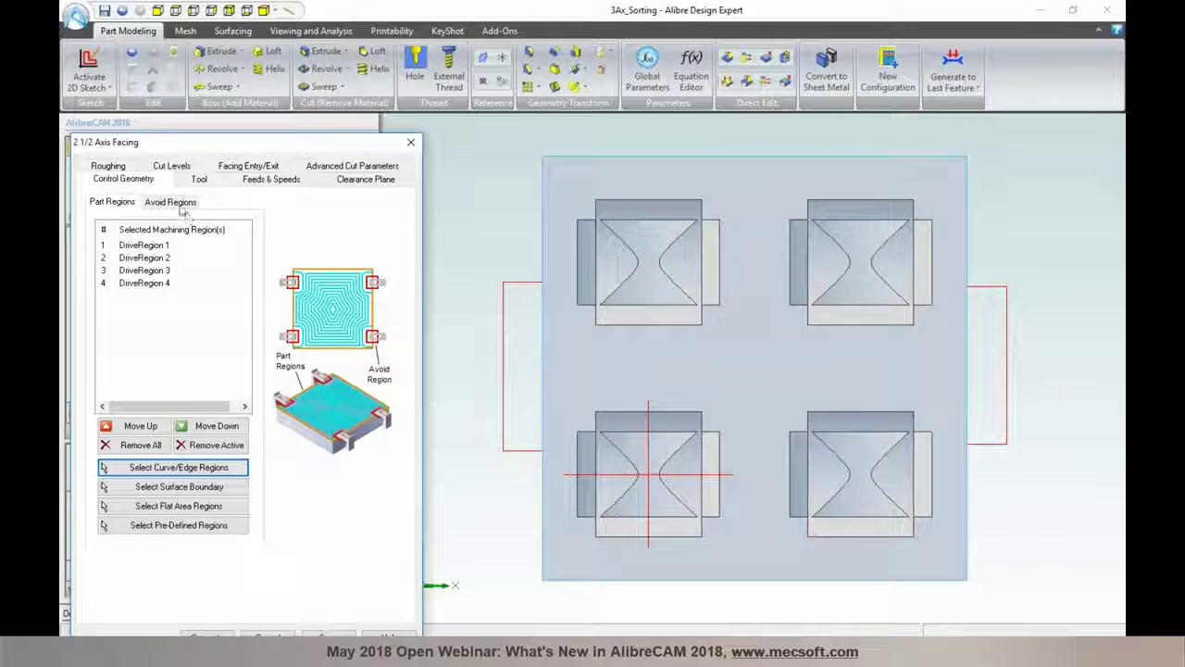
Add the clamp rectangles sketch as an avoid region of the facing operation
left_click(176, 201)
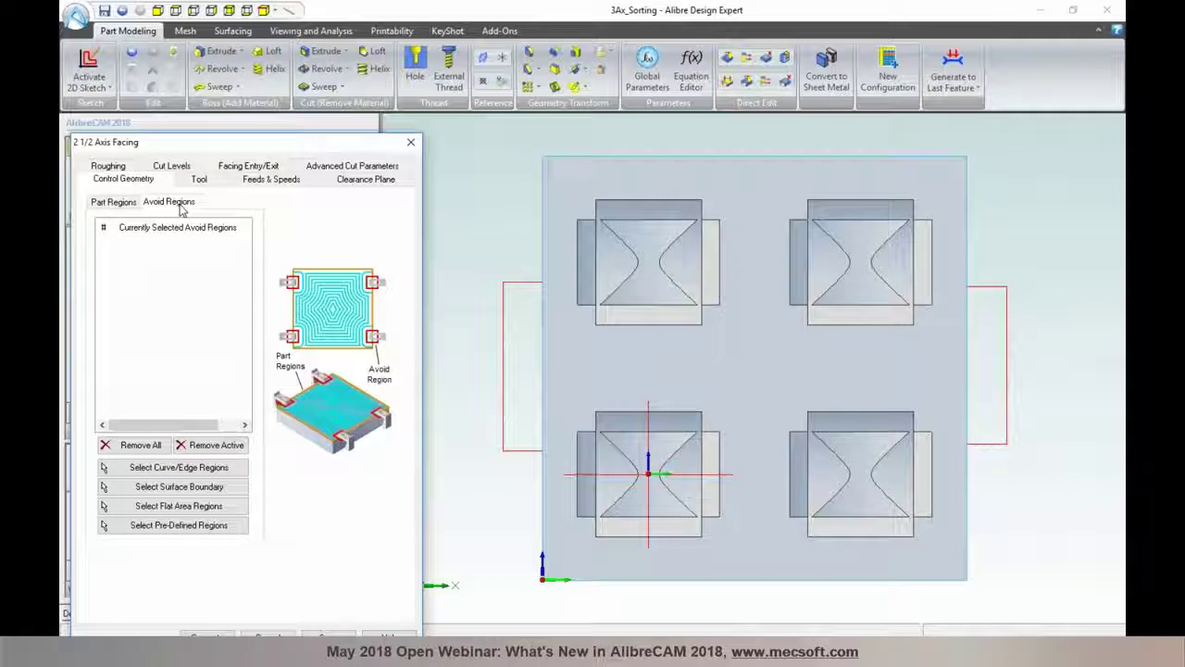
left_click(167, 467)
left_click(503, 301)
left_click(823, 349)
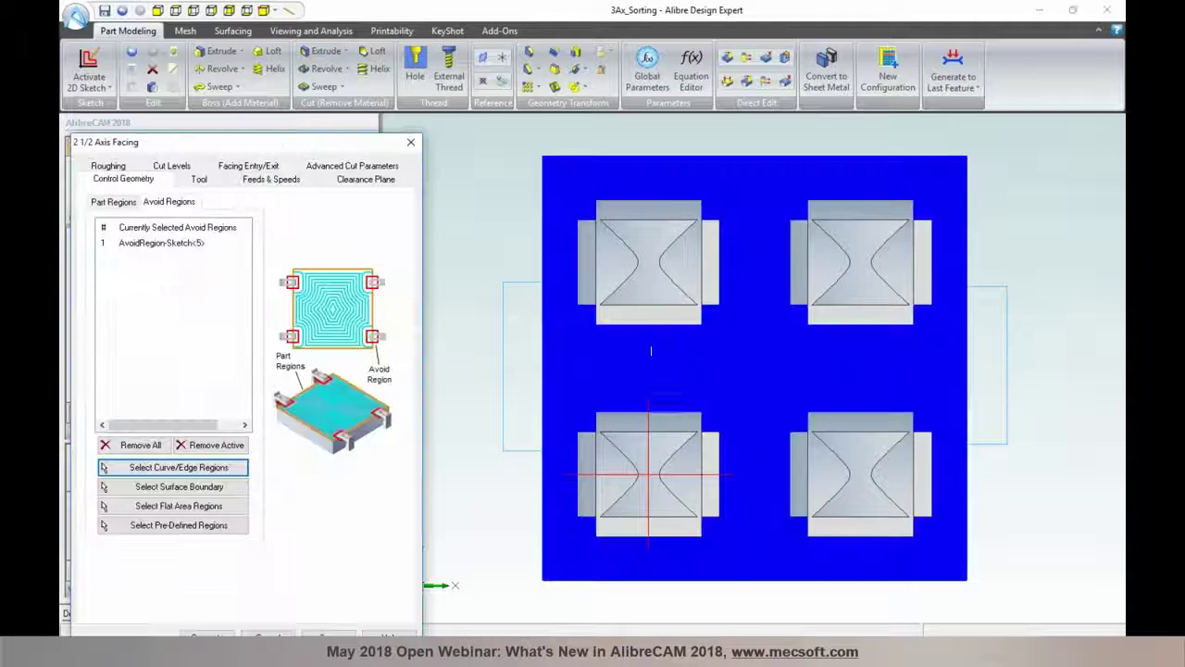
Assign the FLATMILL-3/4 INCH tool to the facing operation, review the roughing parameters, and generate the toolpath
left_click(206, 182)
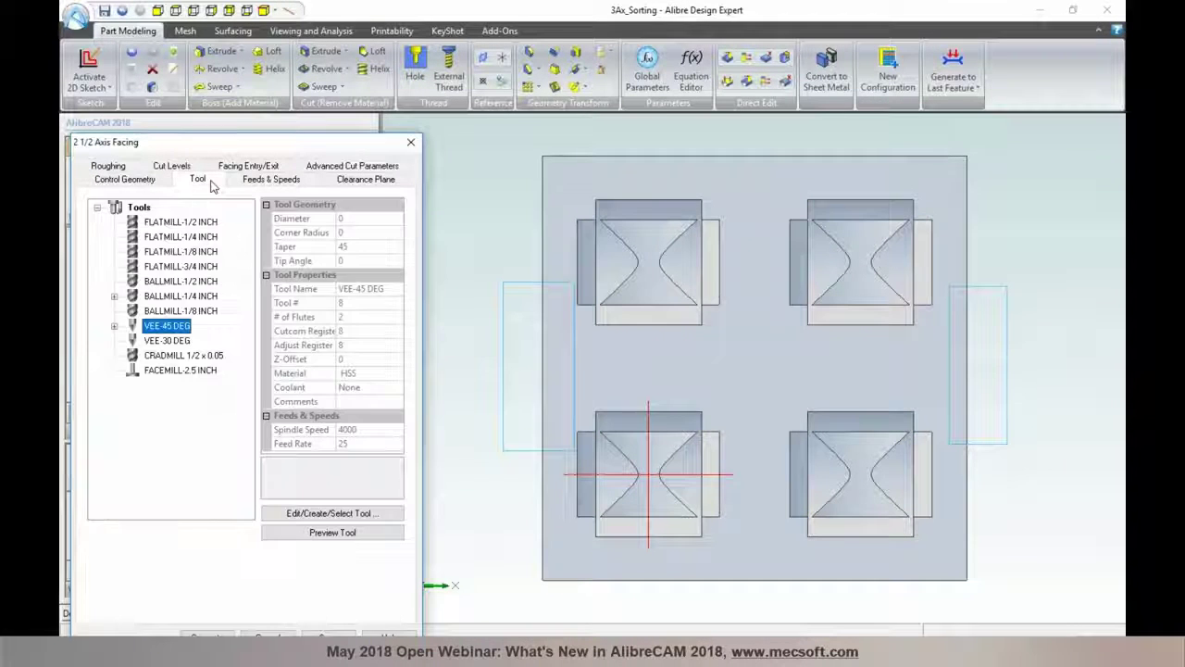
left_click(184, 268)
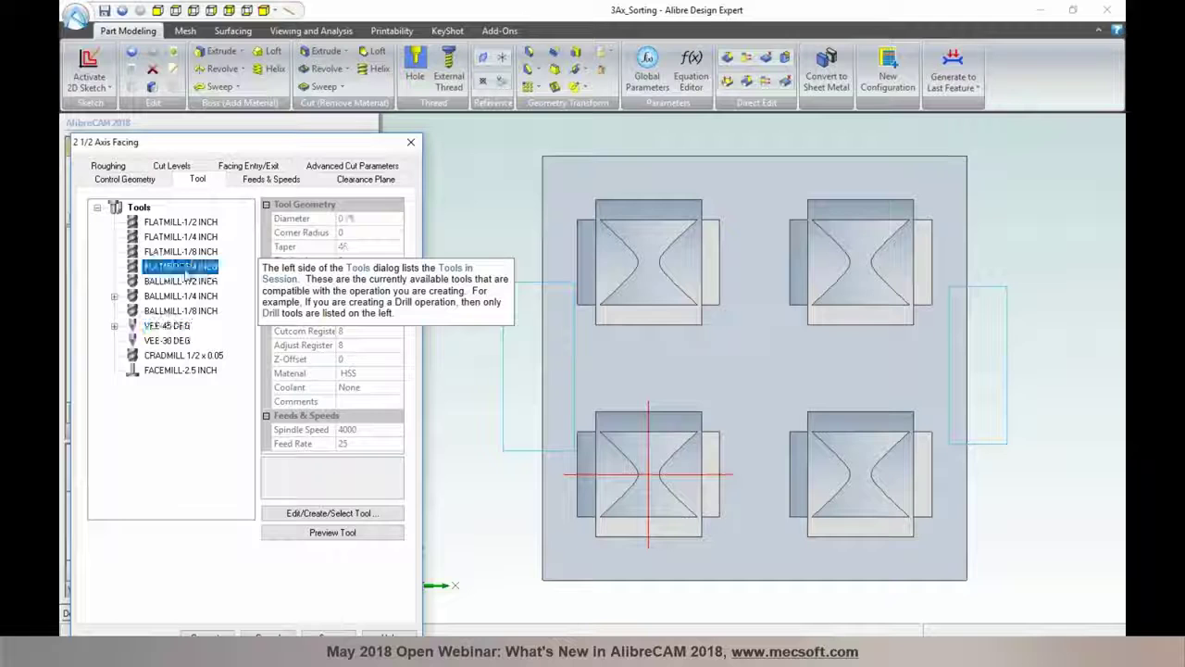
left_click(113, 168)
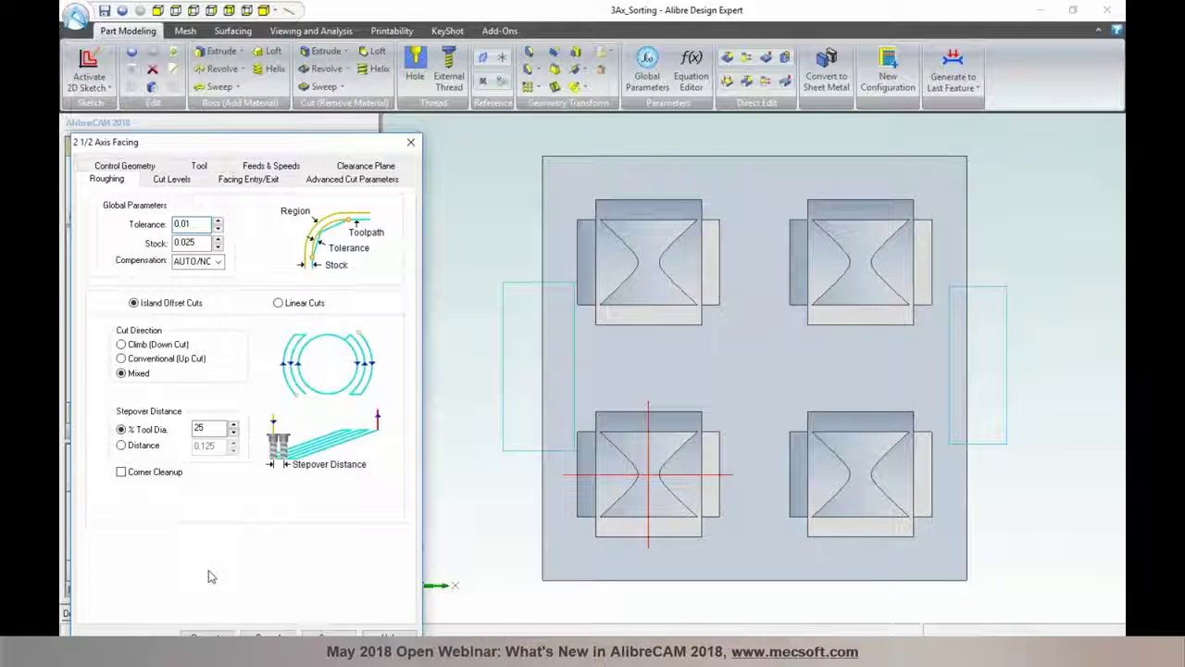
left_click(207, 633)
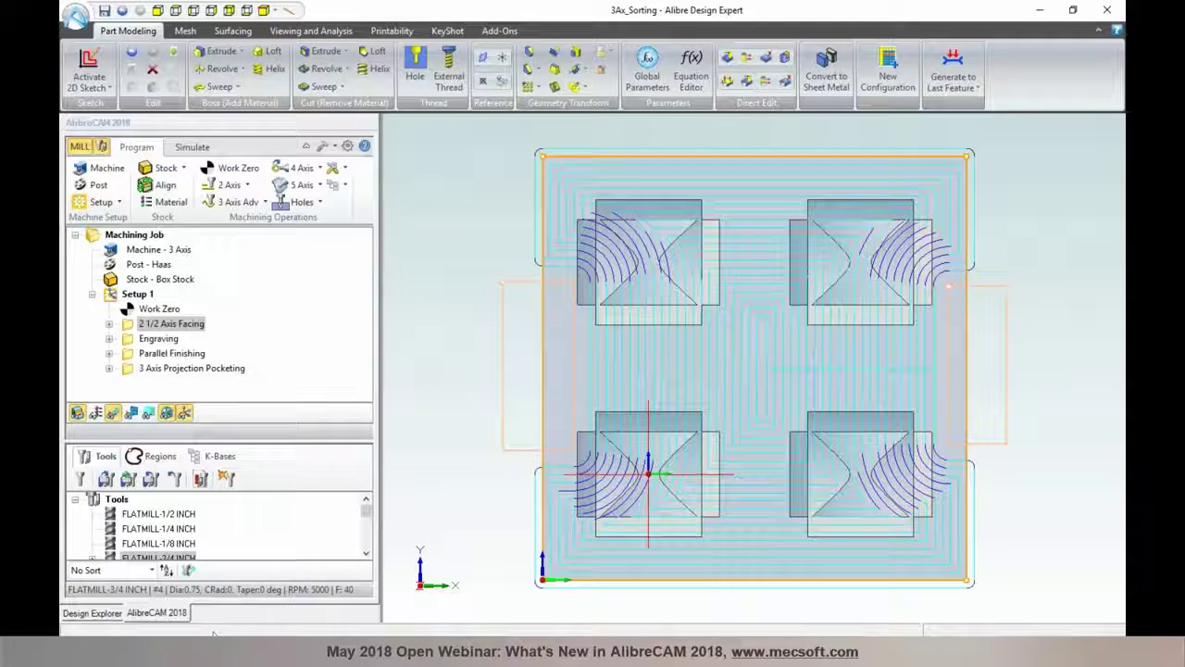
Open the simulation window and redefine the box stock for the machining job
middle_click_drag(479, 539, 459, 503)
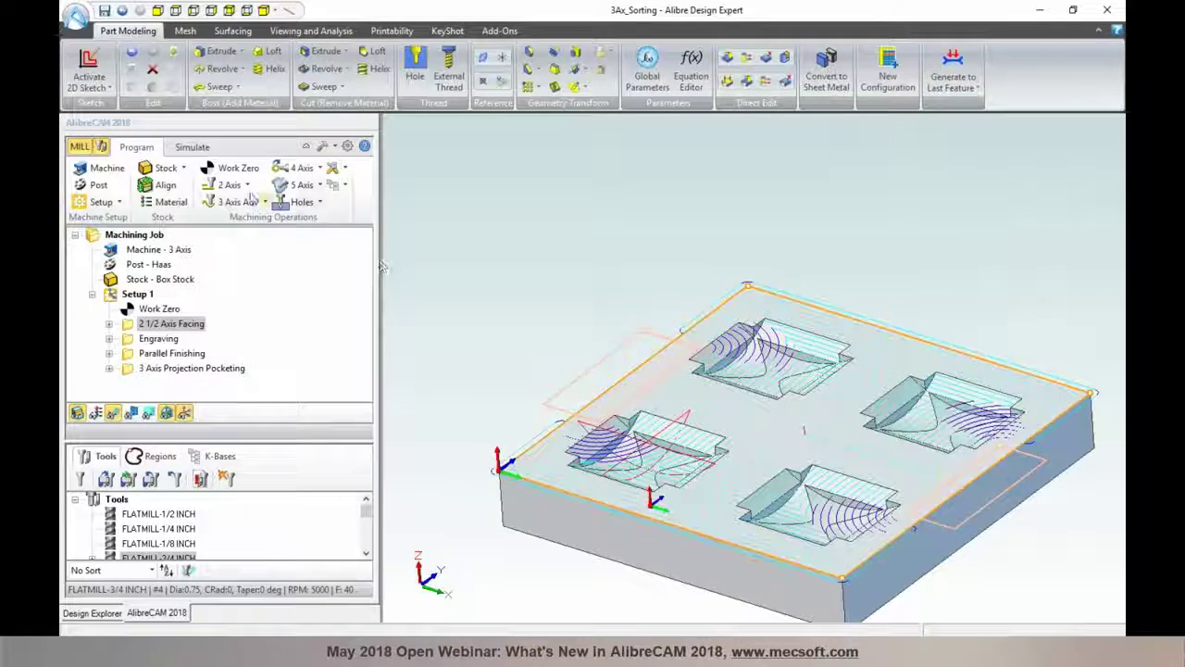
left_click(192, 146)
left_click(315, 202)
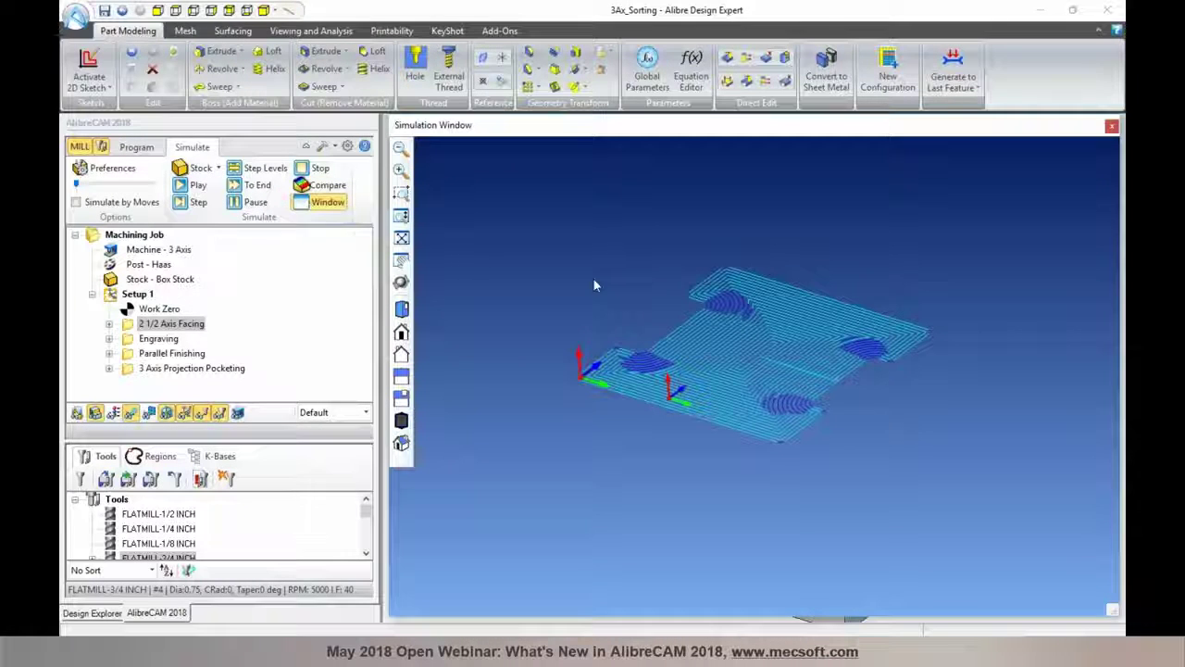
right_click(172, 279)
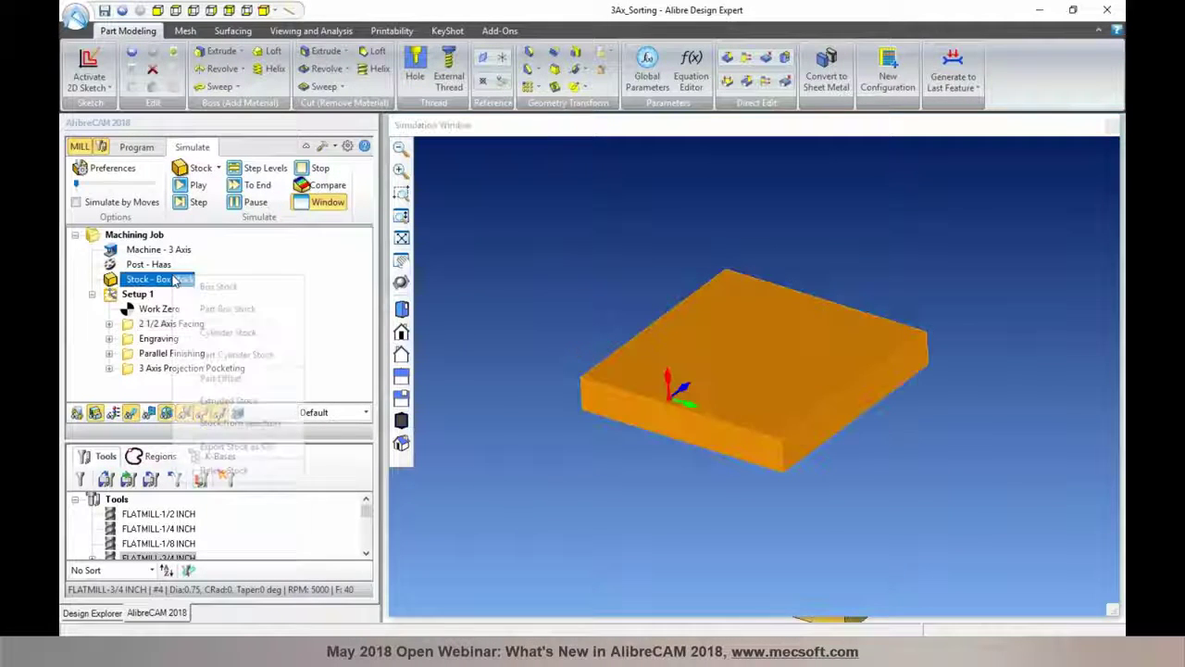
left_click(213, 287)
left_click(304, 416)
left_click(177, 499)
Simulate the 2 1/2 Axis Facing operation, speeding up the playback in two stages while the tool cuts
left_click(172, 324)
left_click(194, 185)
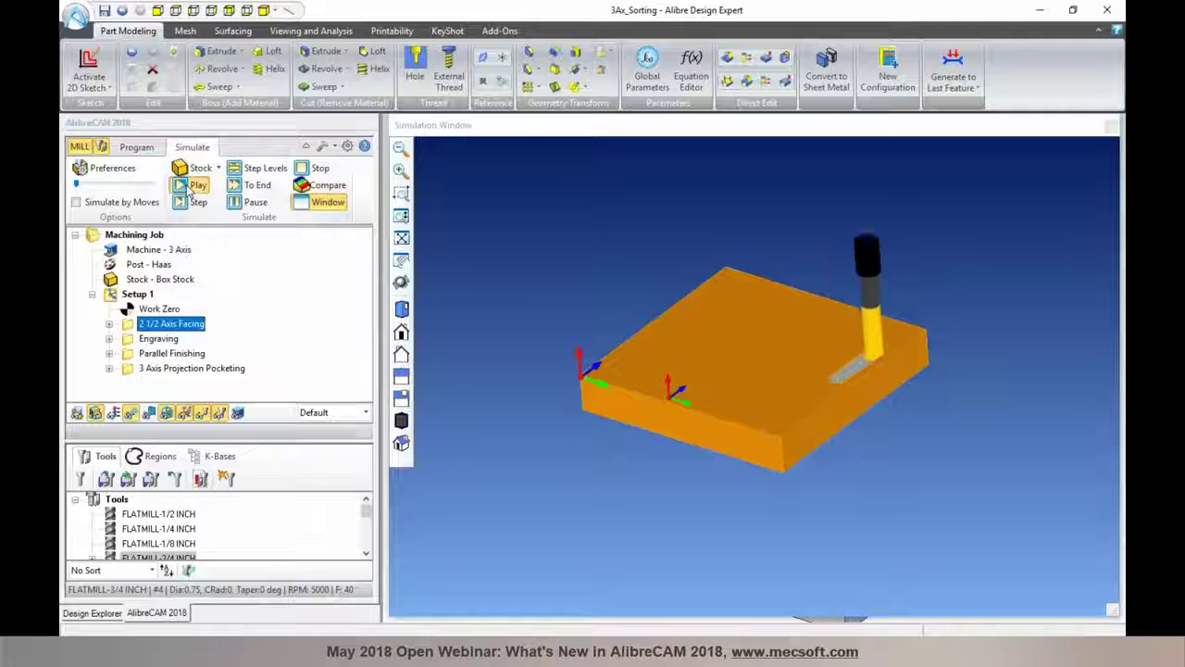
left_click_drag(78, 185, 103, 188)
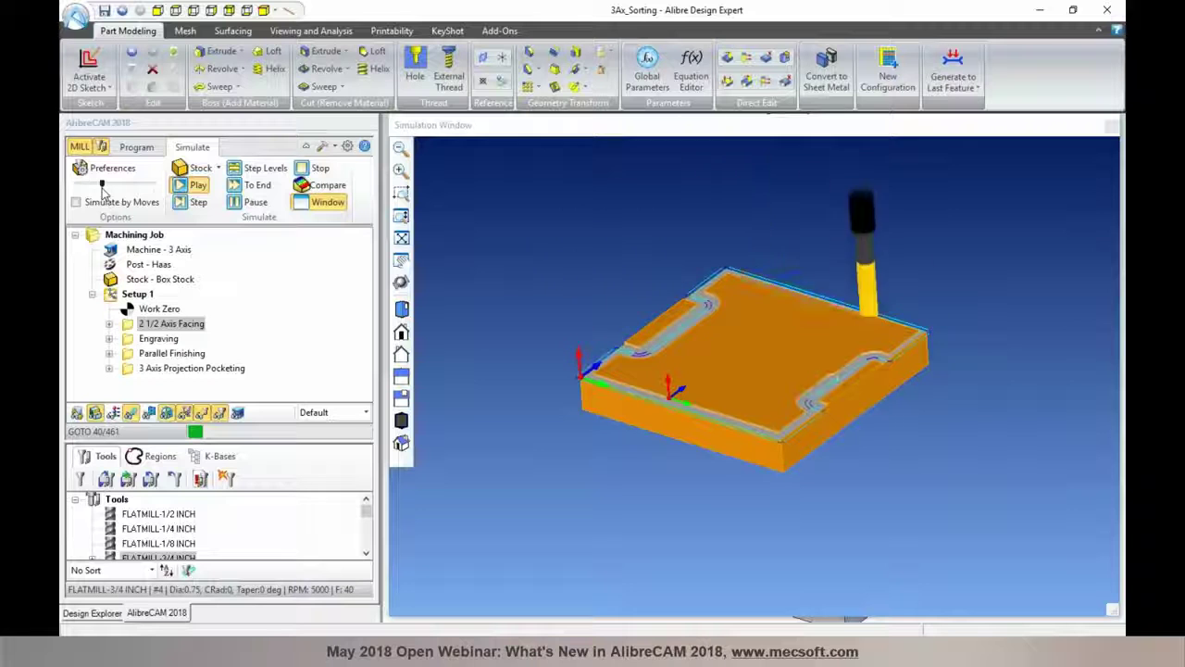
left_click_drag(103, 188, 119, 186)
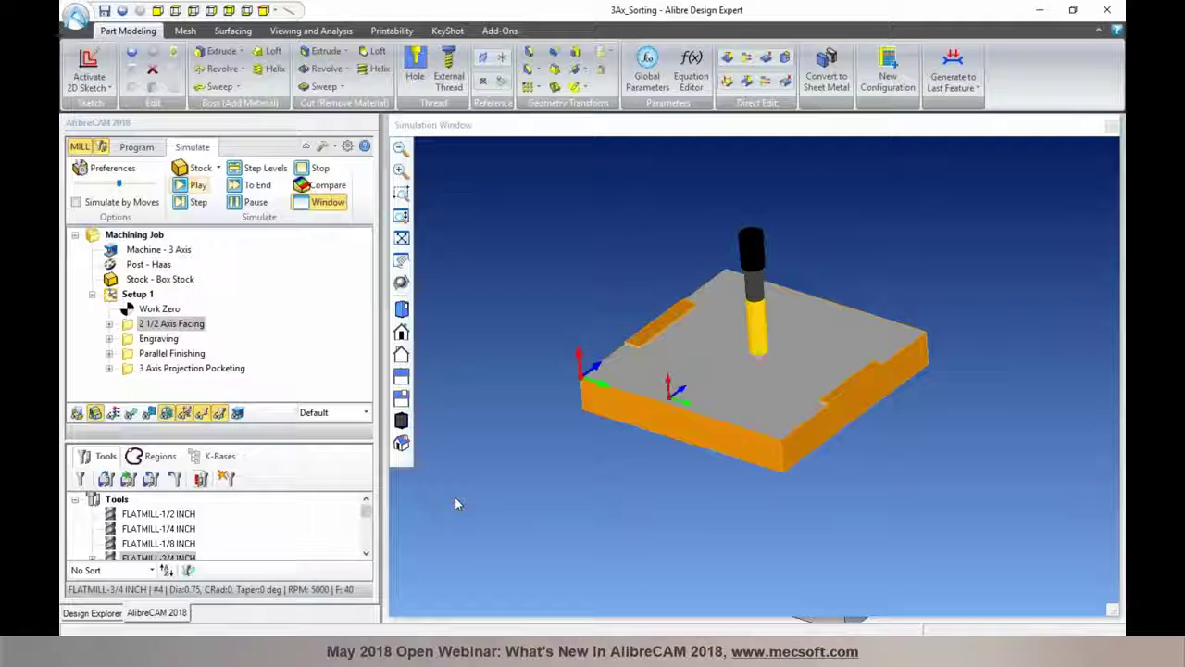
Turn off the extra coordinate axes, examine the clamp areas on the simulated stock, and close the simulation window
left_click(166, 412)
scroll(723, 305, "up", 3)
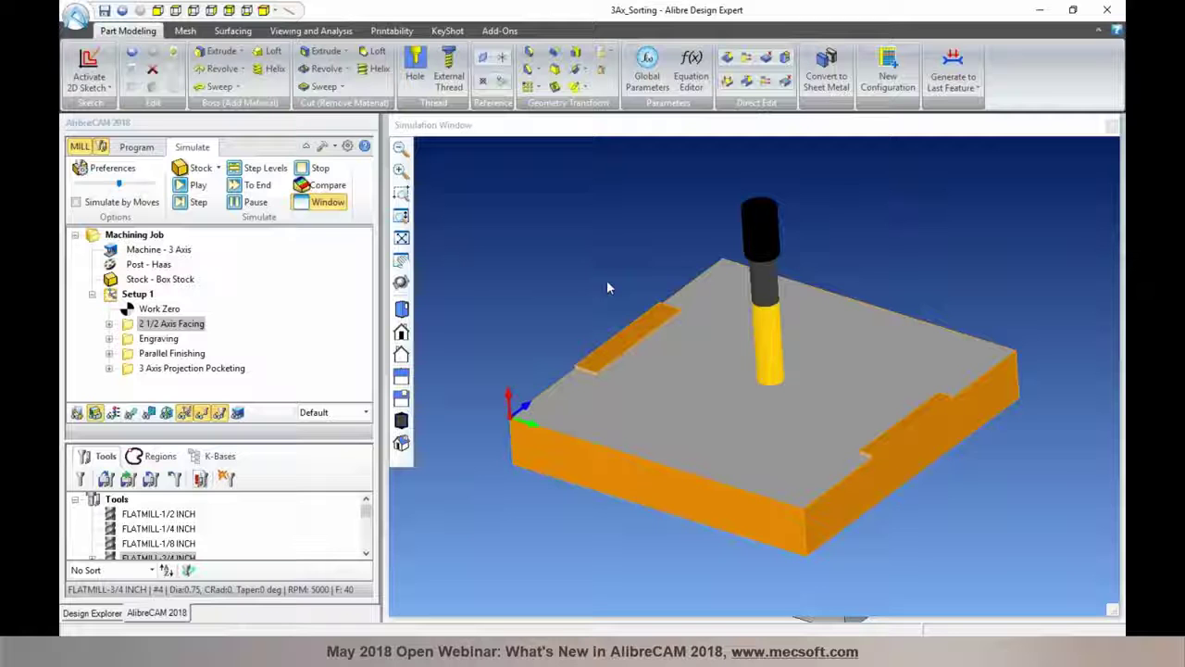
left_click(1111, 125)
scroll(993, 308, "up", 3)
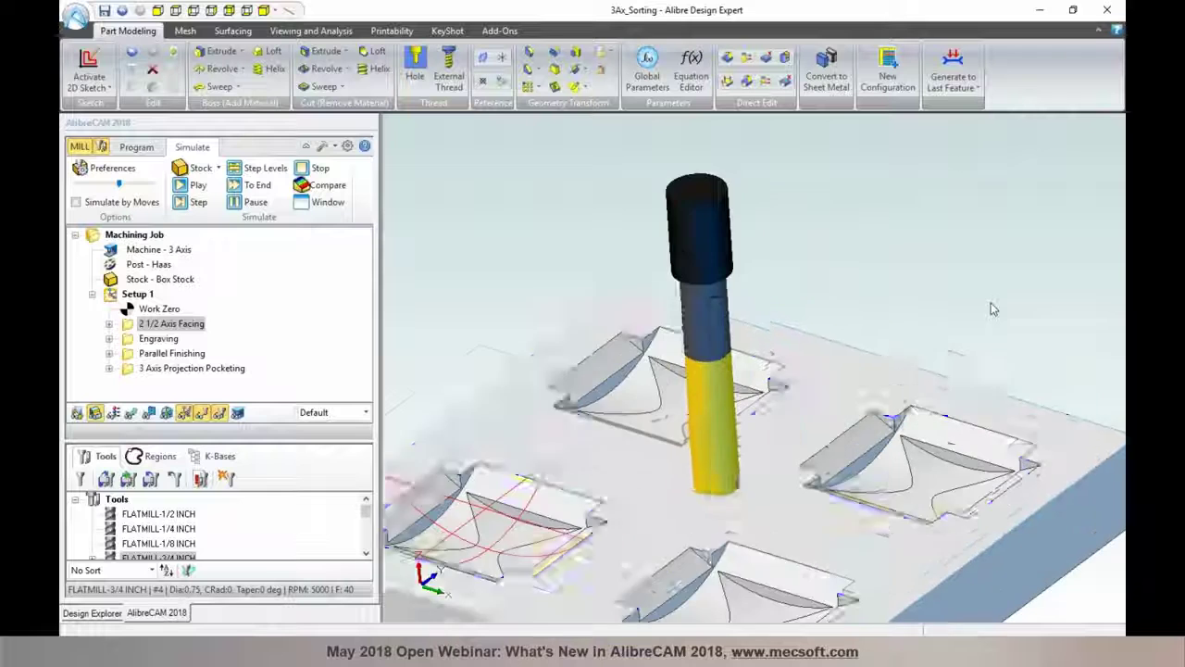
scroll(994, 310, "down", 4)
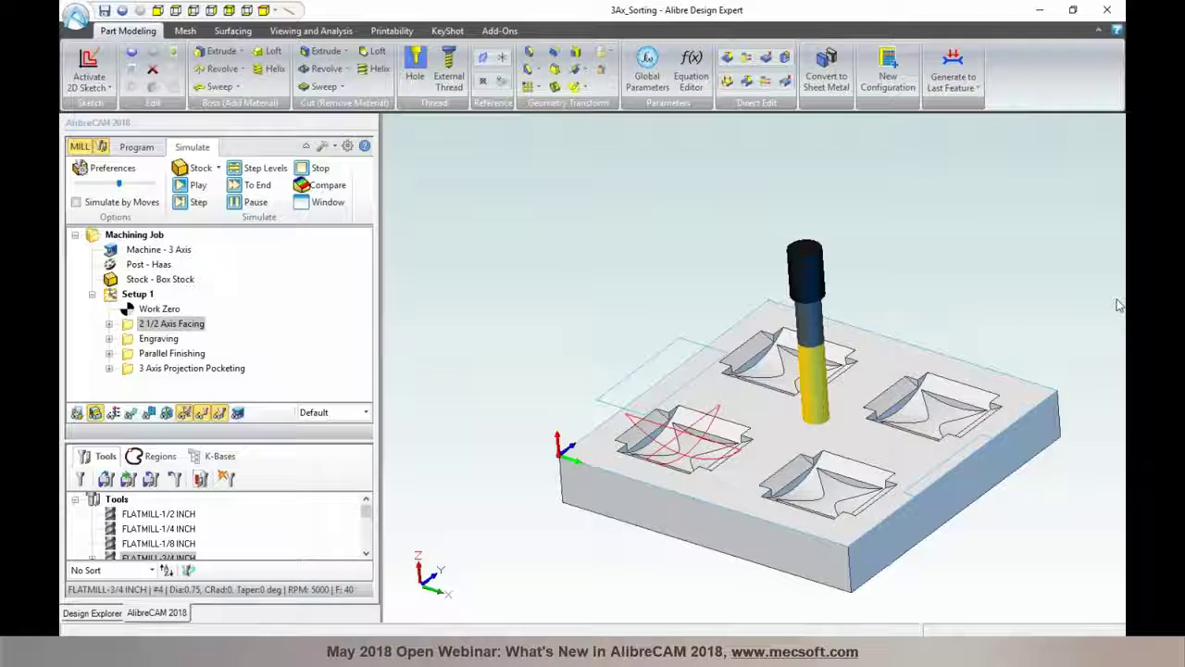